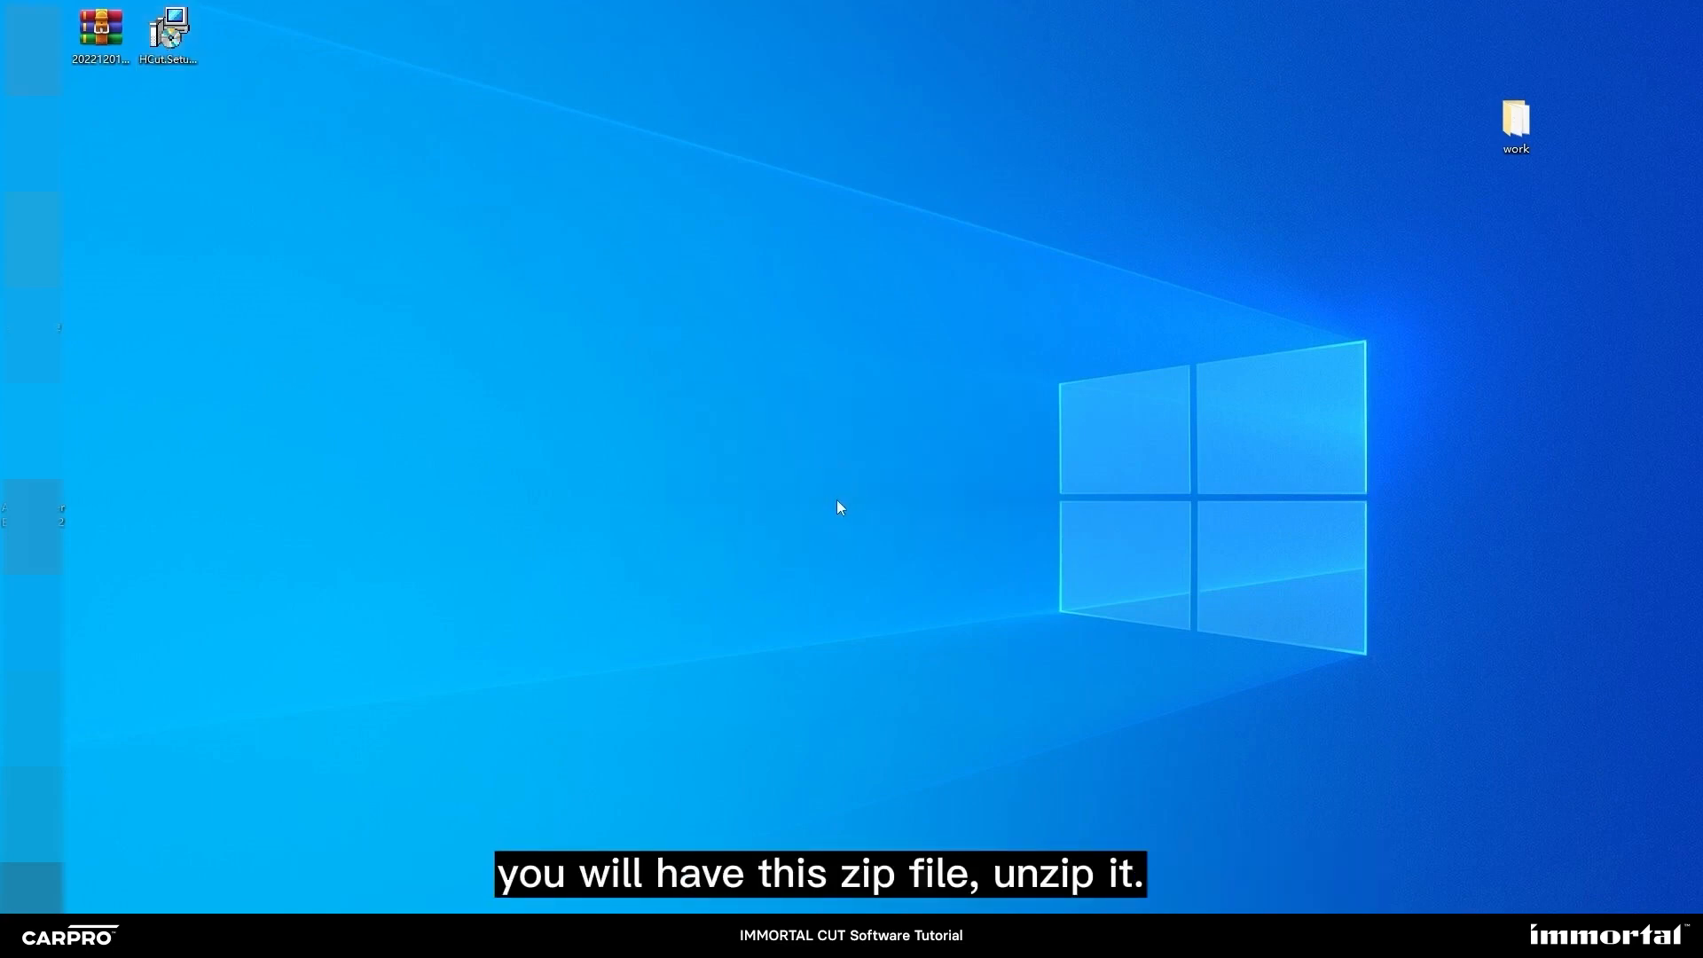
# Install Car Pro to the default folder, then launch Immortal CUT and start it after its update to 1.0.0.6.
pyautogui.click(922, 618)
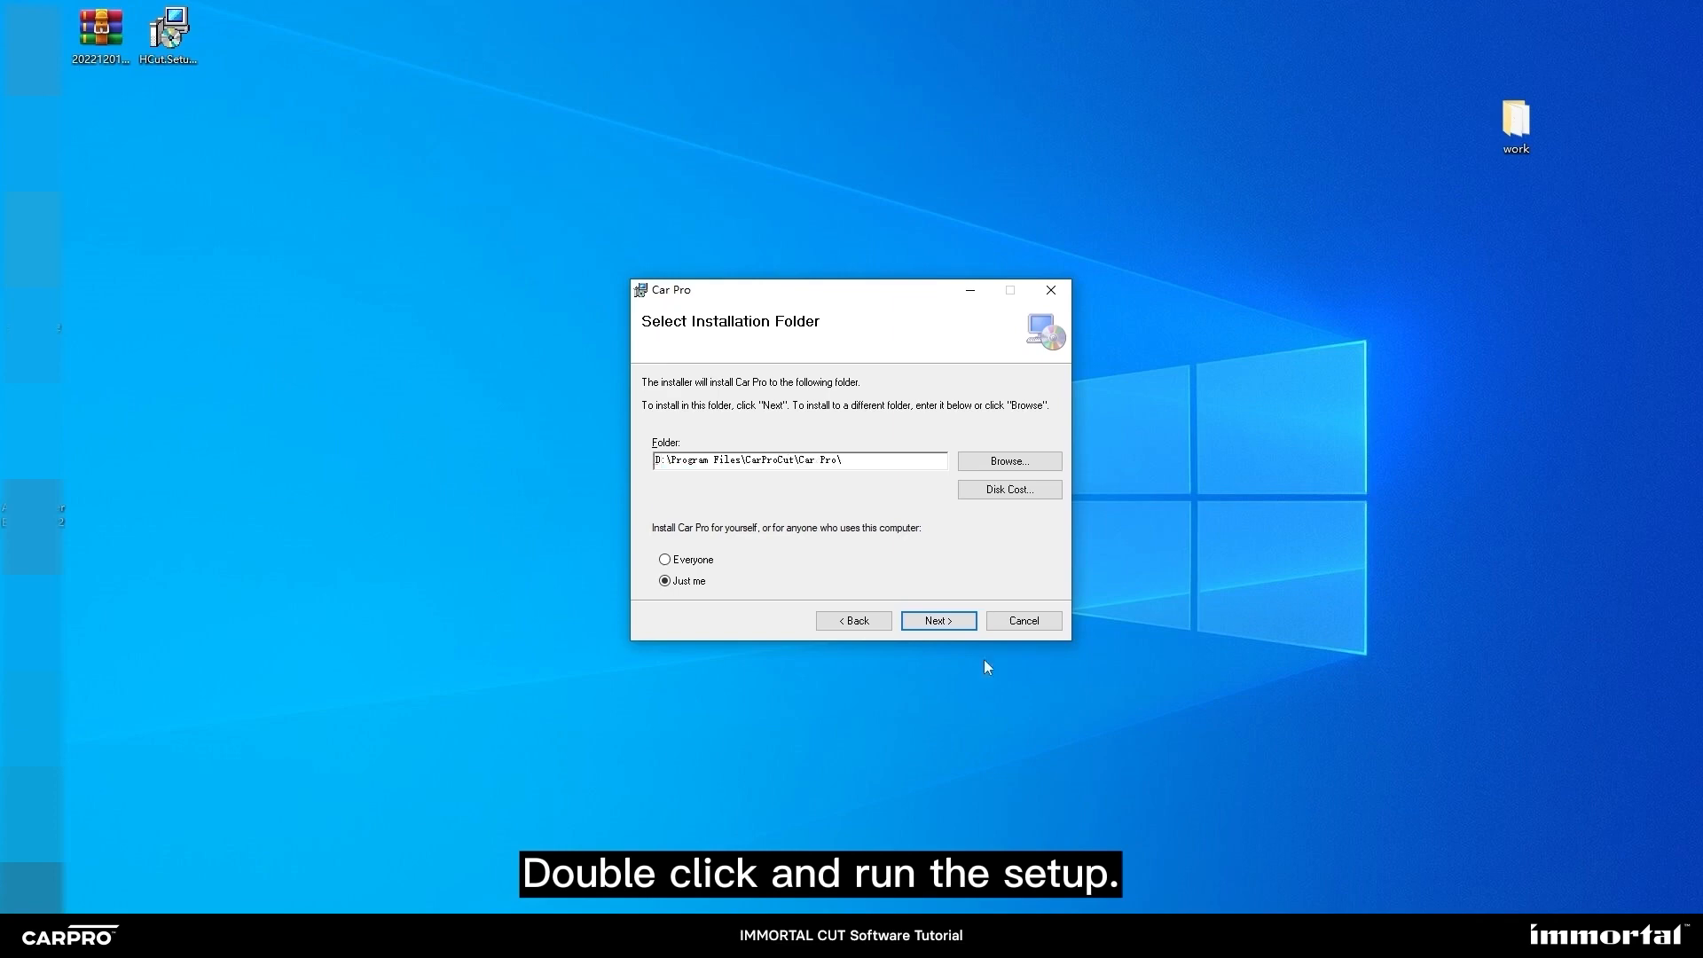
pyautogui.click(939, 620)
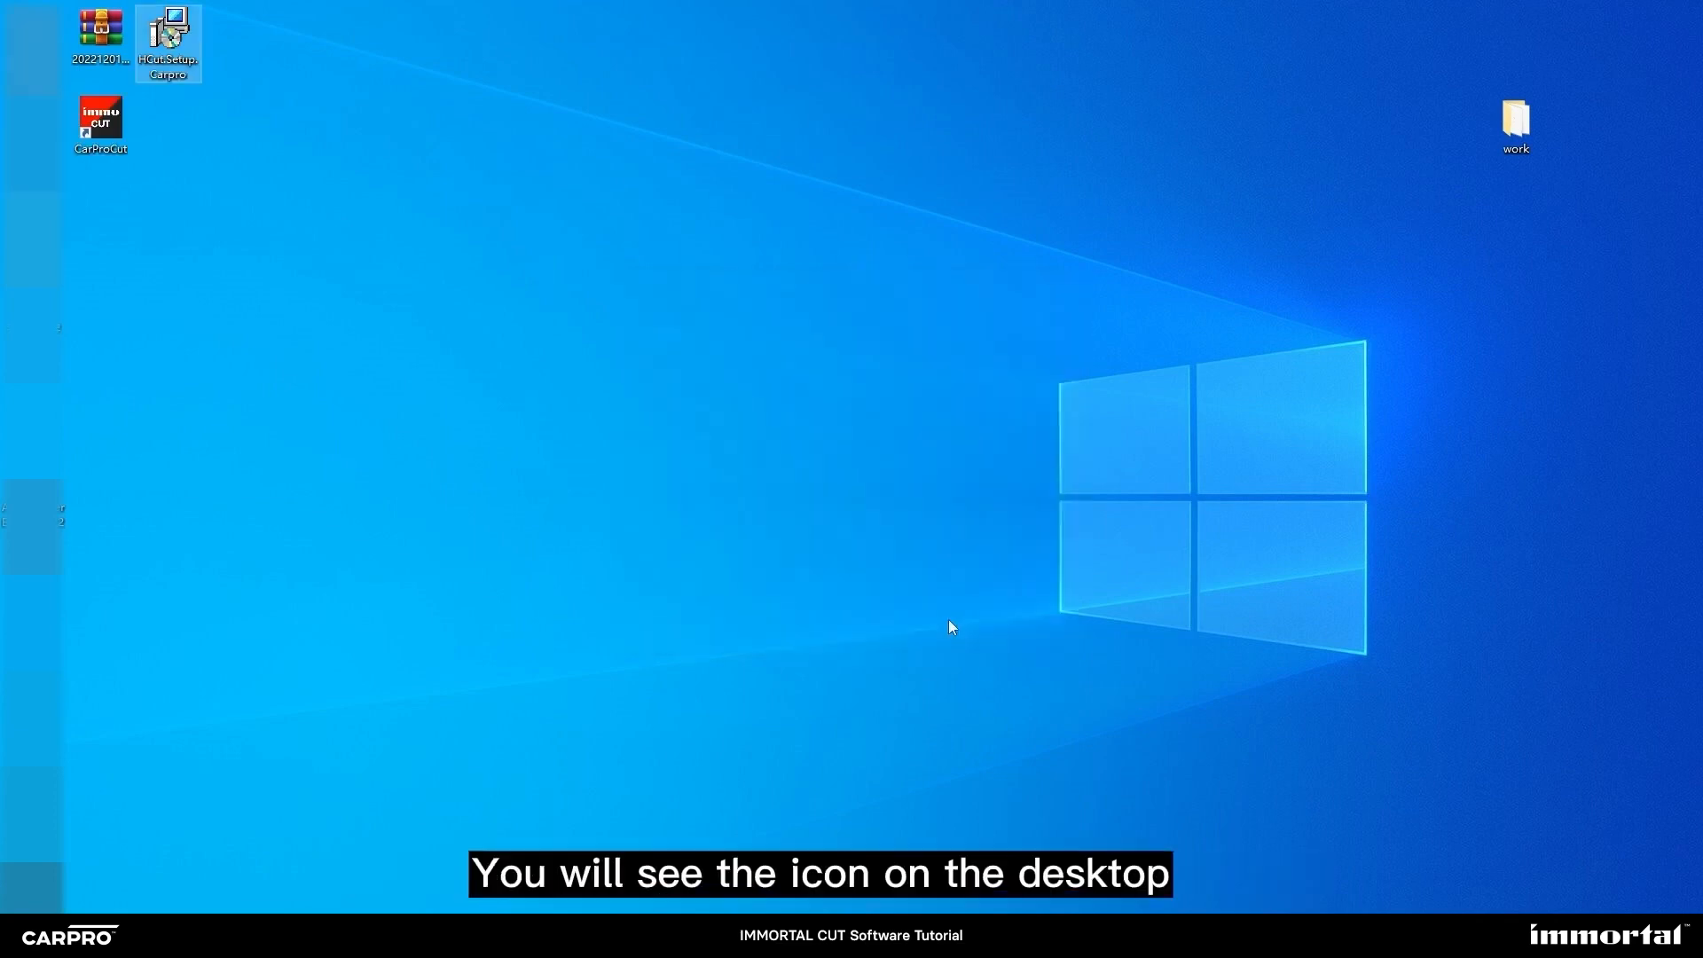
pyautogui.doubleClick(100, 119)
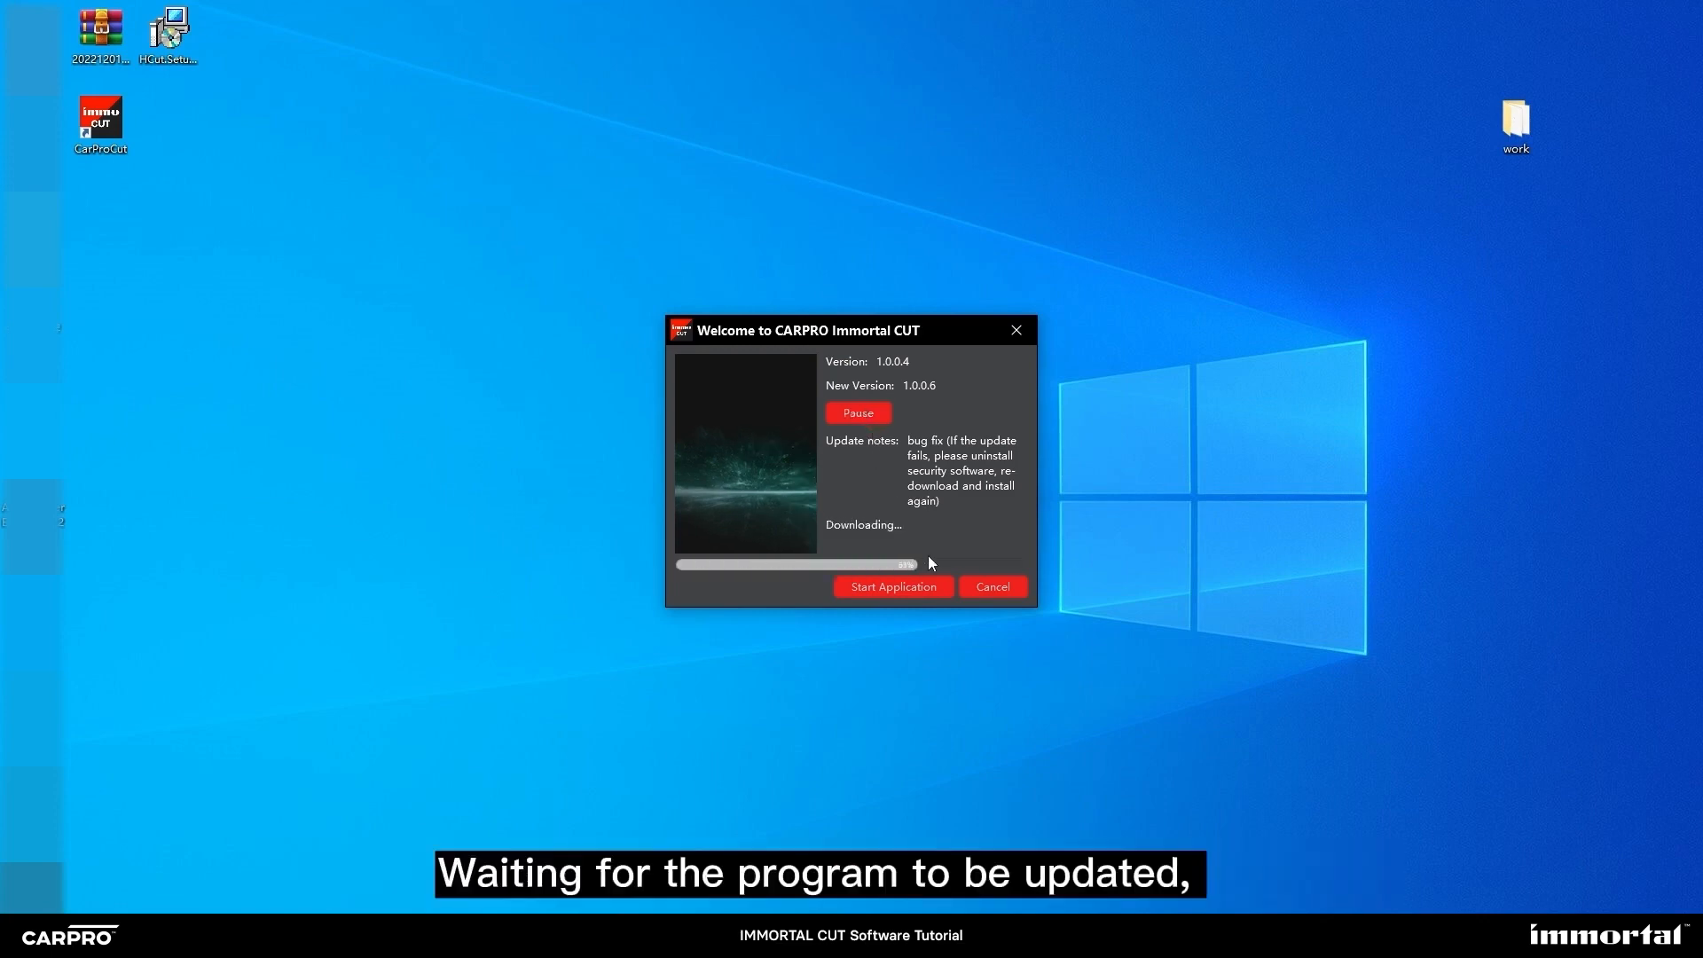
pyautogui.click(900, 587)
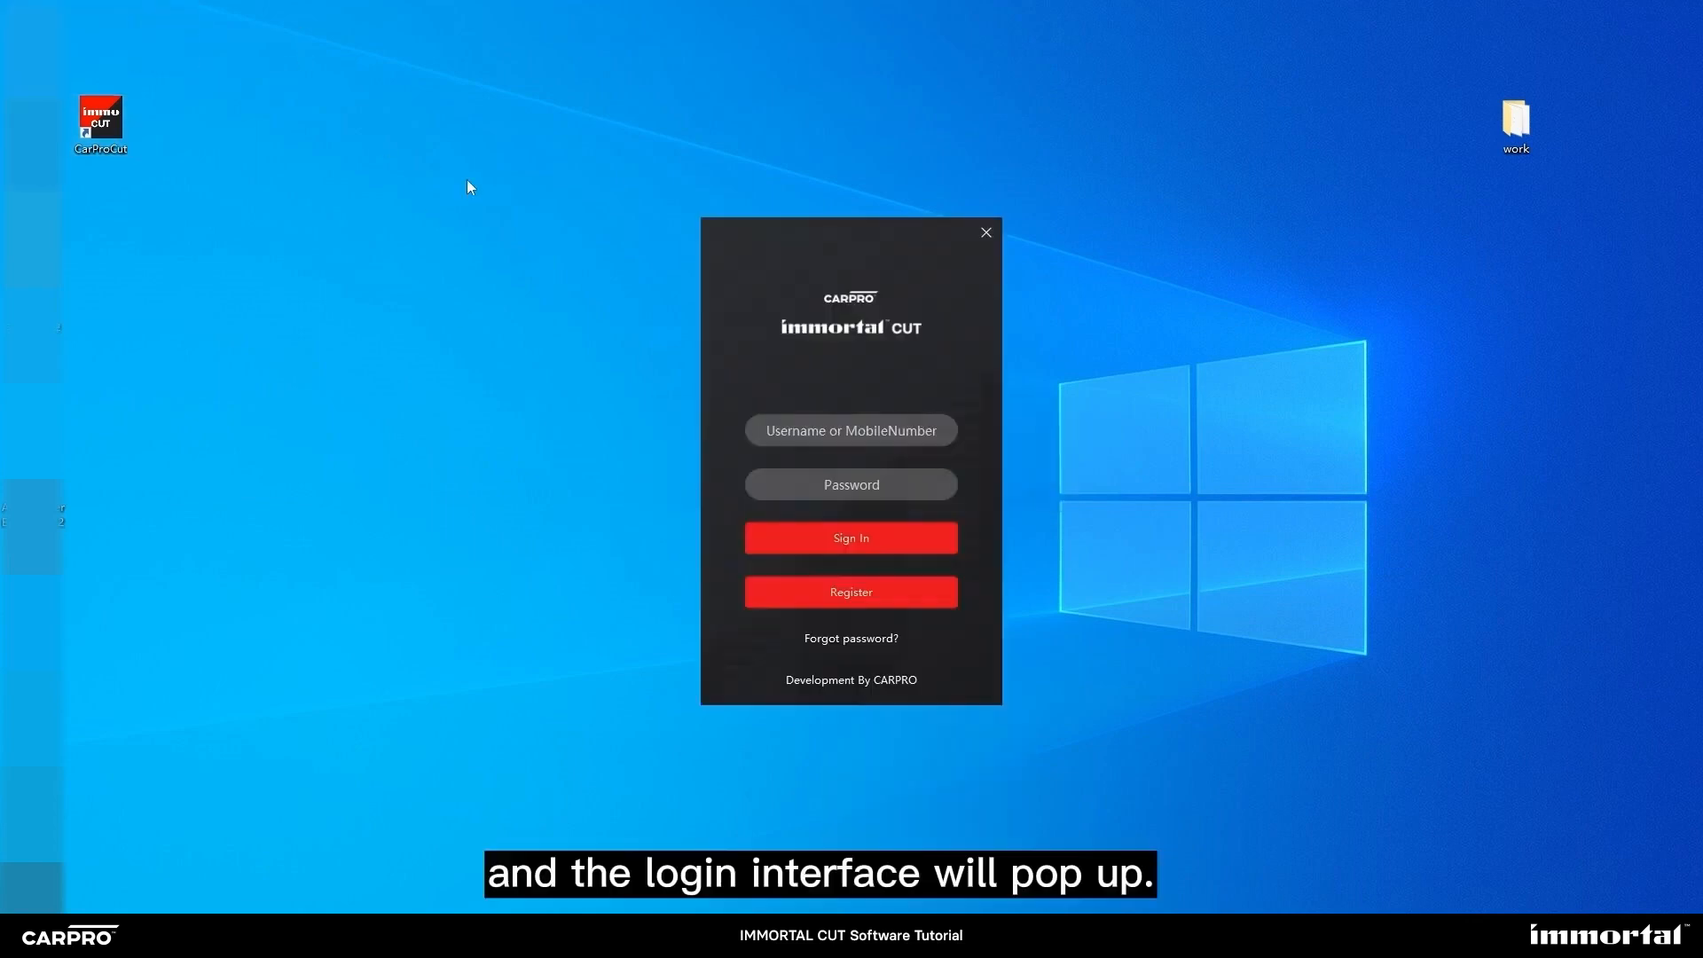
# Sign in to Immortal CUT with the account's username and password.
pyautogui.click(860, 430)
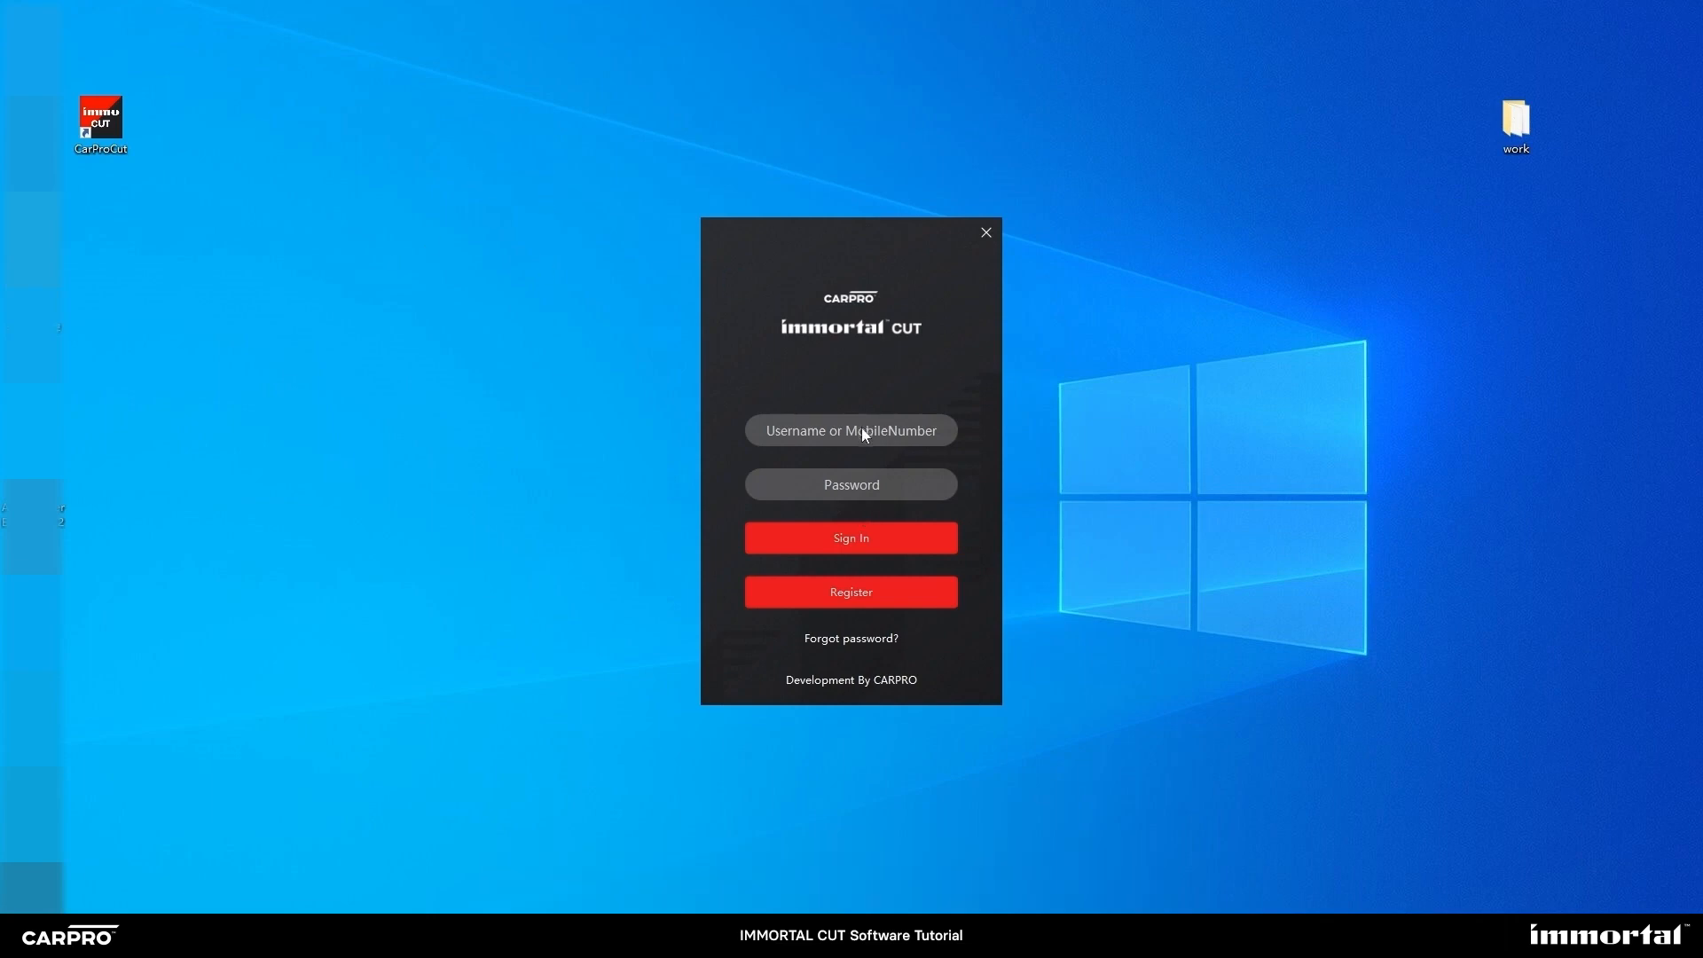
pyautogui.write('frankcc')
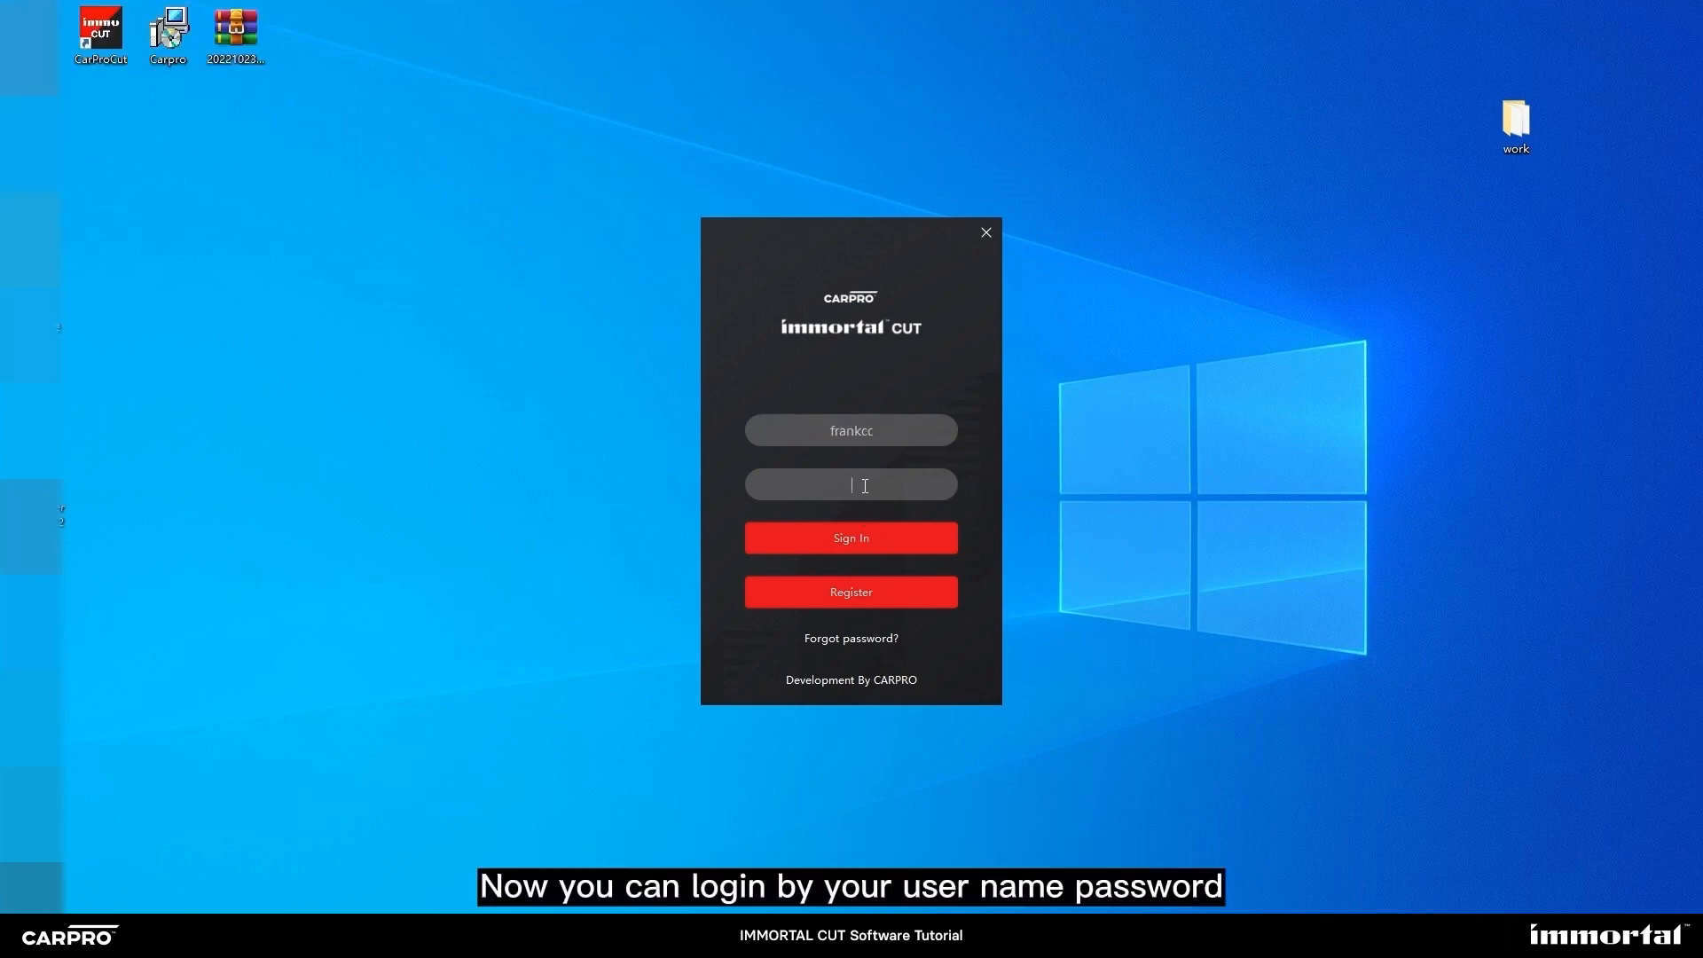
pyautogui.click(865, 486)
pyautogui.write('******')
pyautogui.click(867, 542)
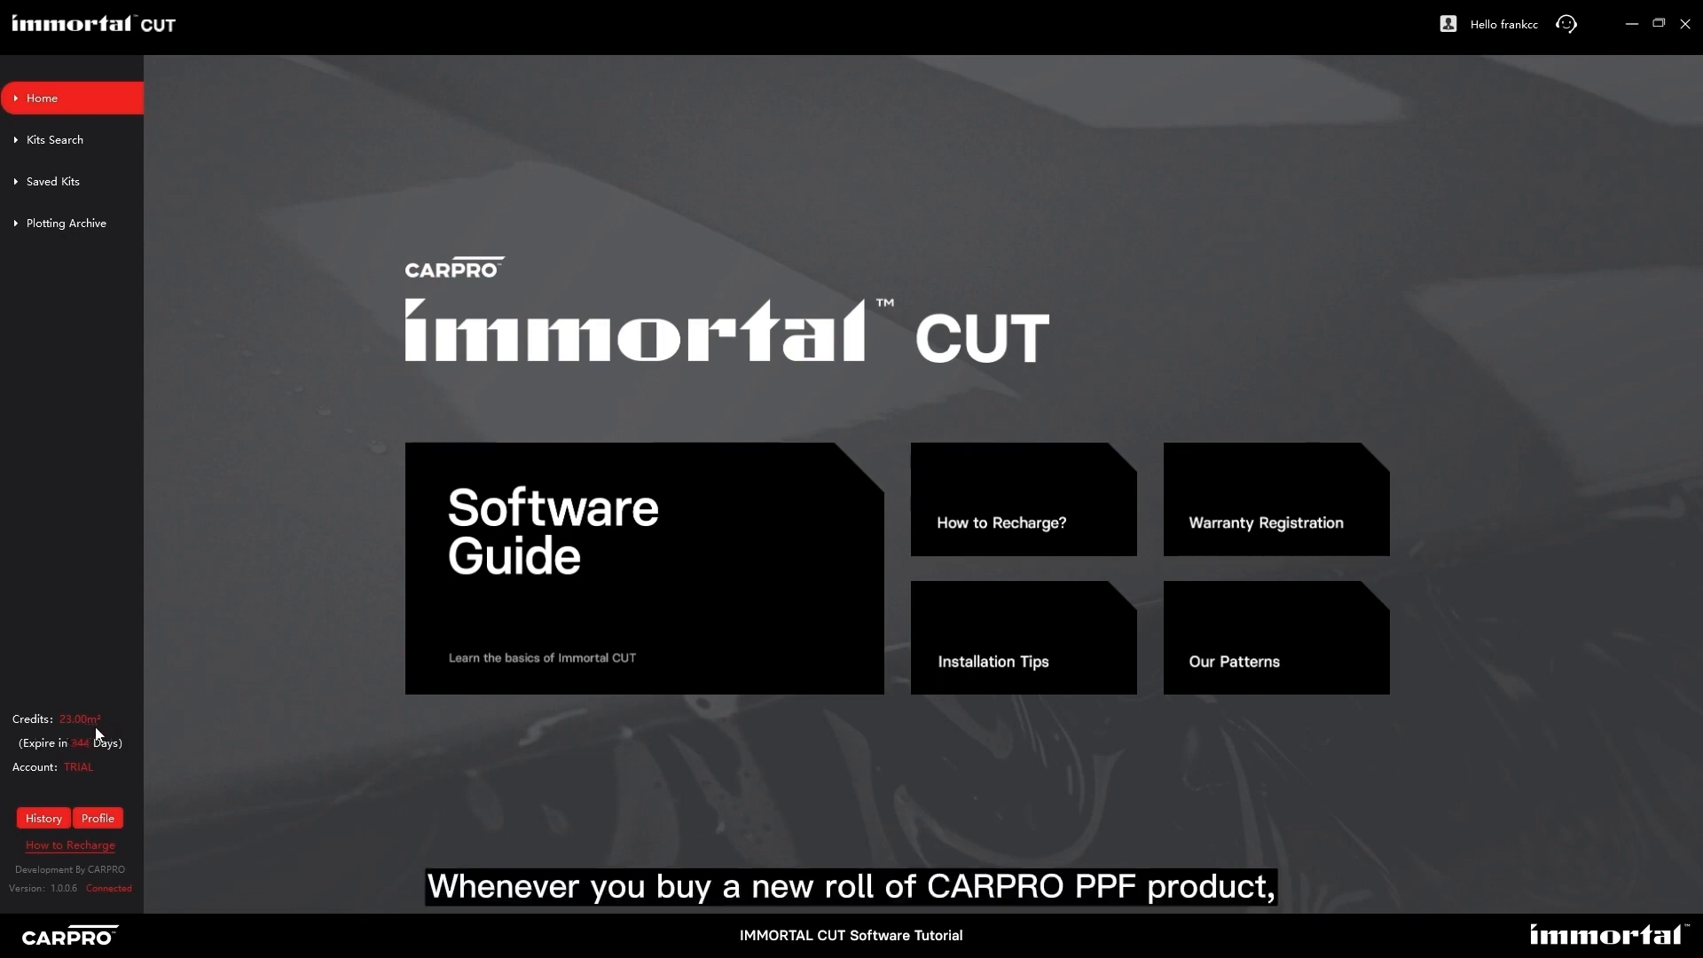
# Bring up the How to Recharge guide and scroll through it.
pyautogui.click(103, 845)
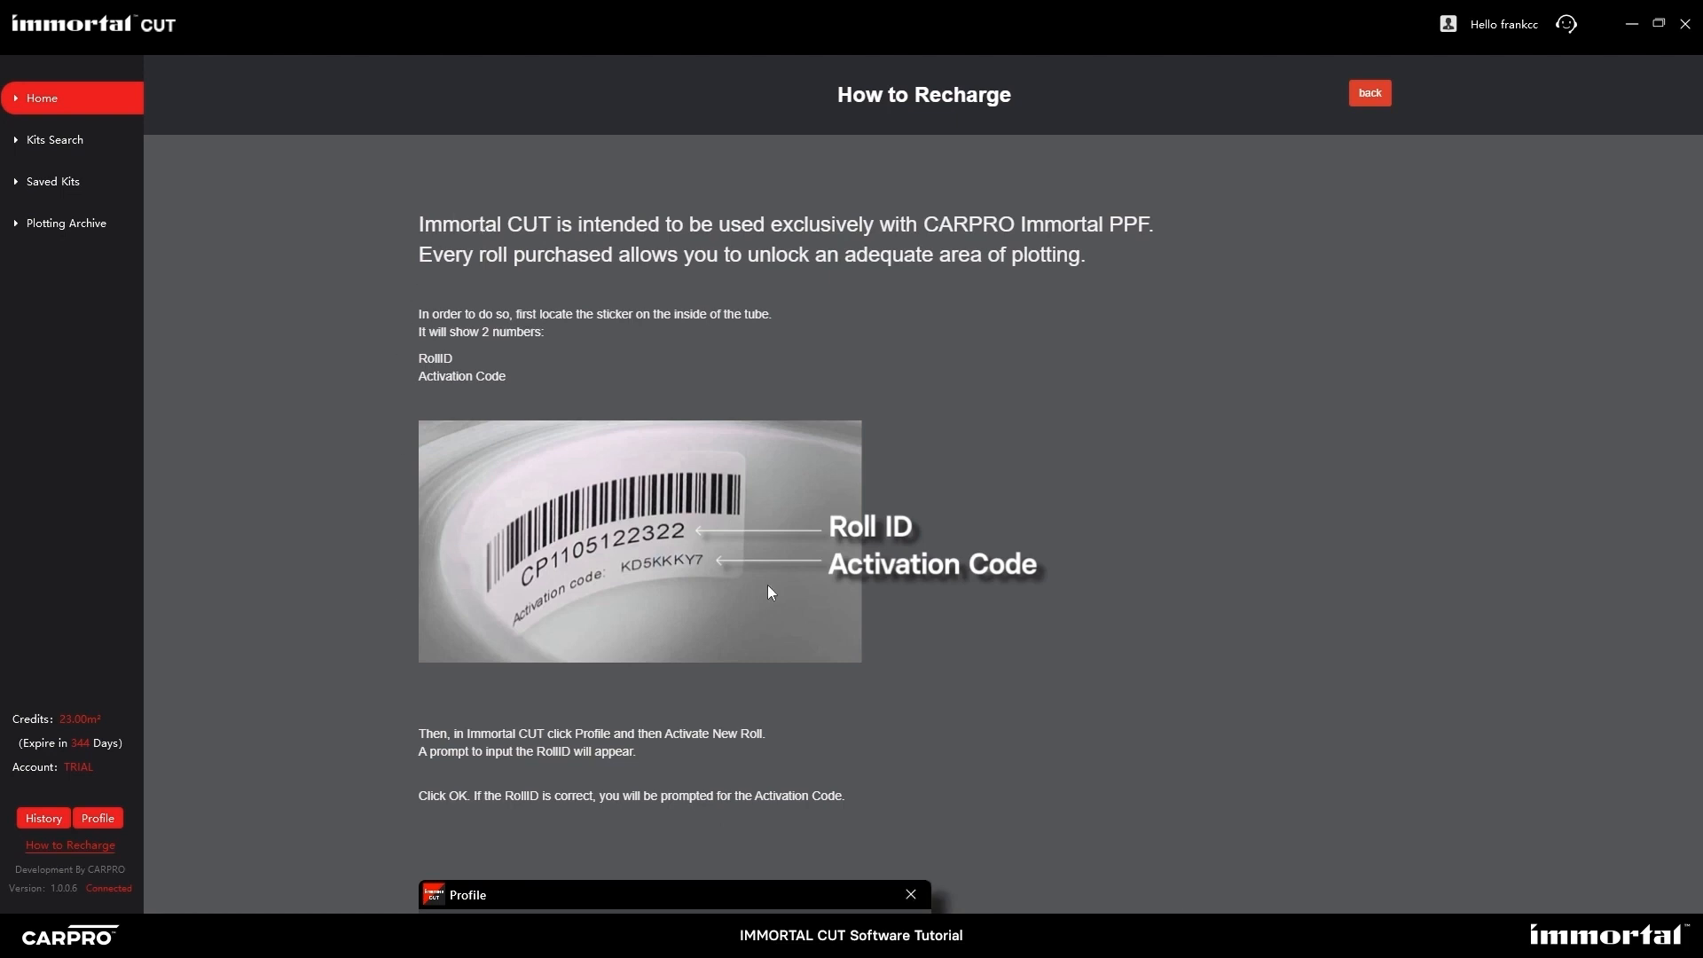
pyautogui.scroll(-1, 832, 543)
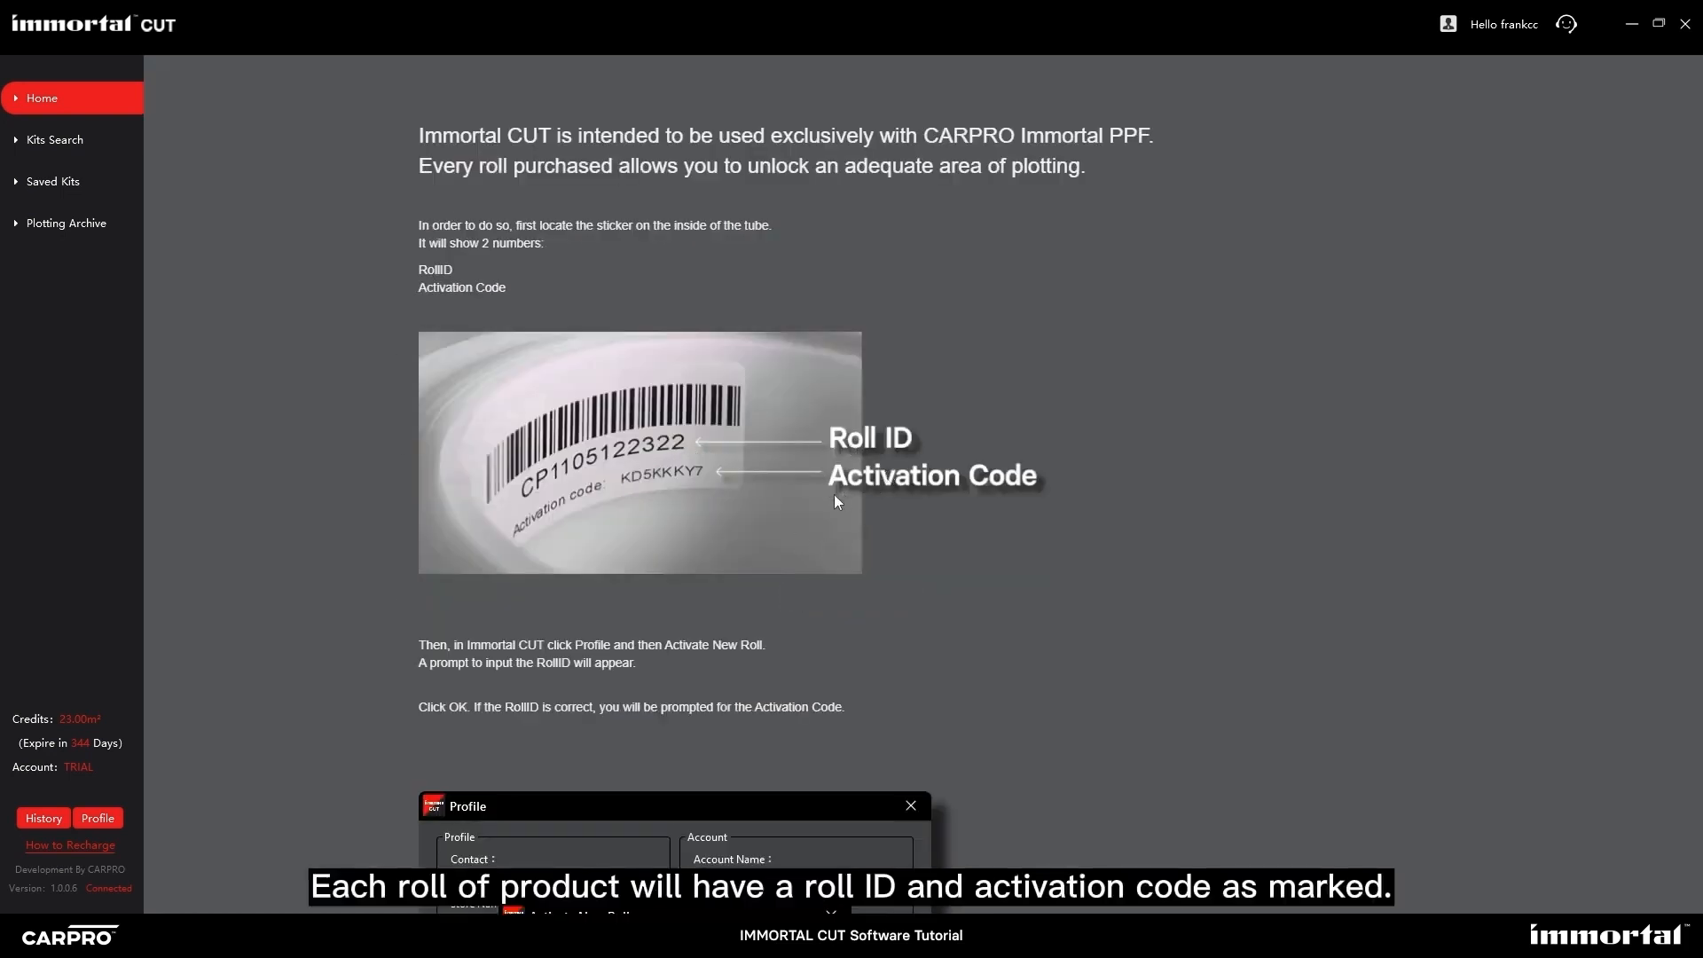
pyautogui.scroll(-5, 833, 494)
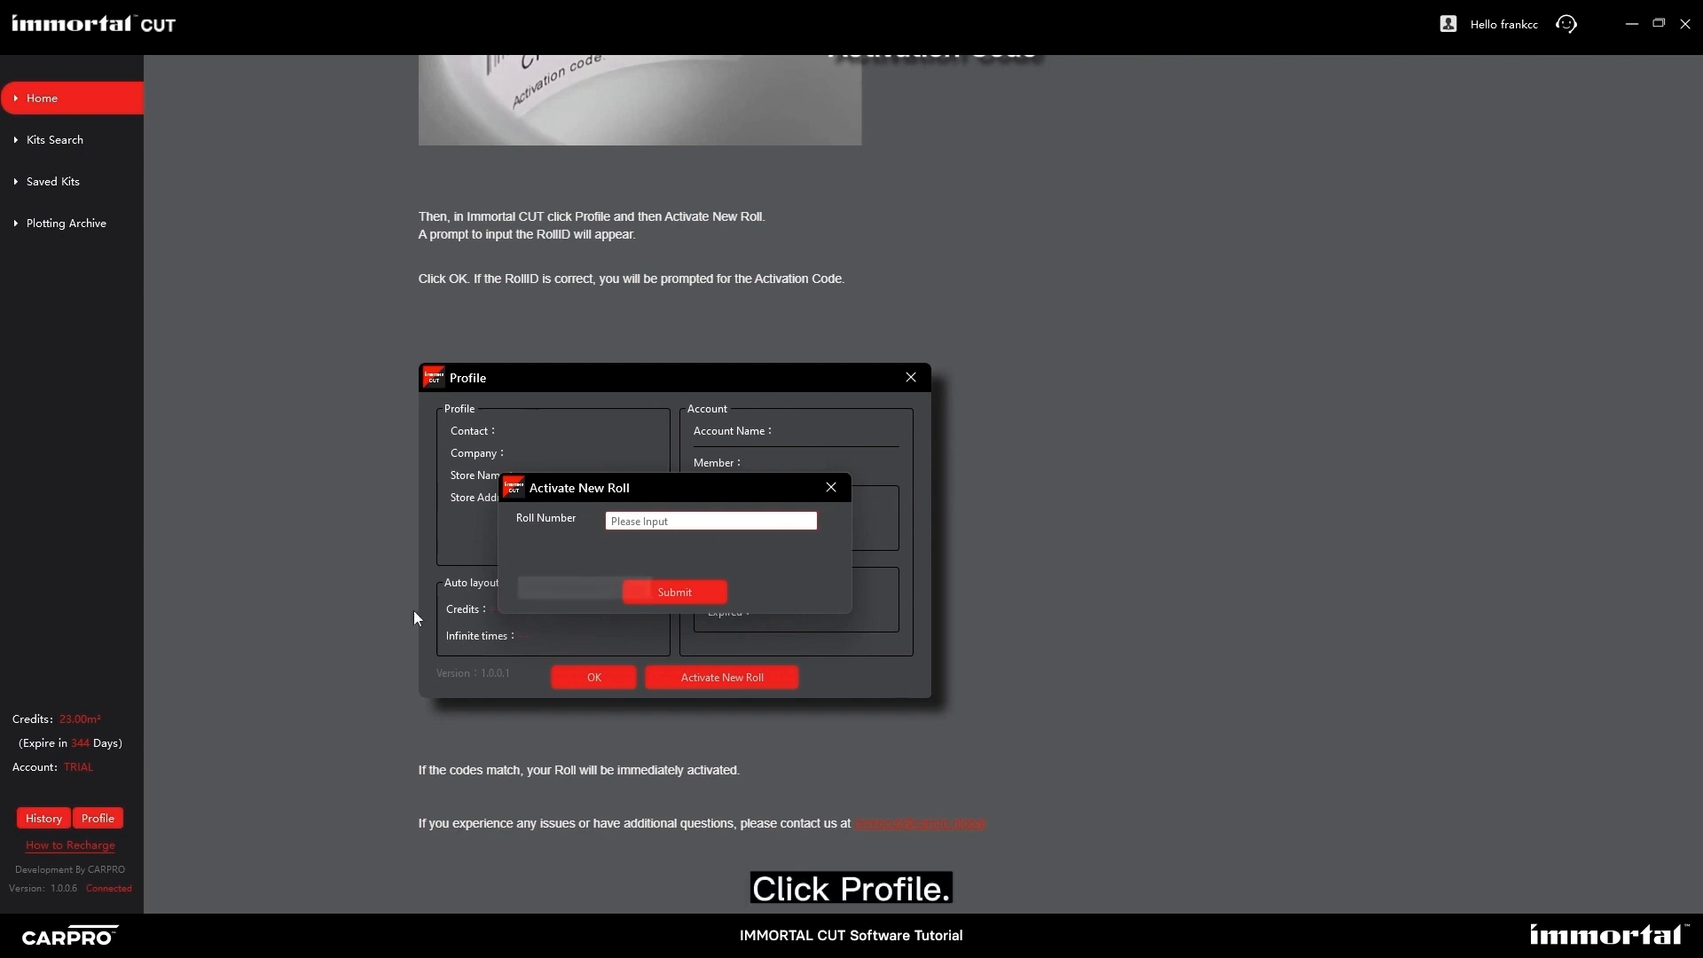
# Check the profile's plotting credits, start then cancel a new roll activation, and close the profile.
pyautogui.click(94, 822)
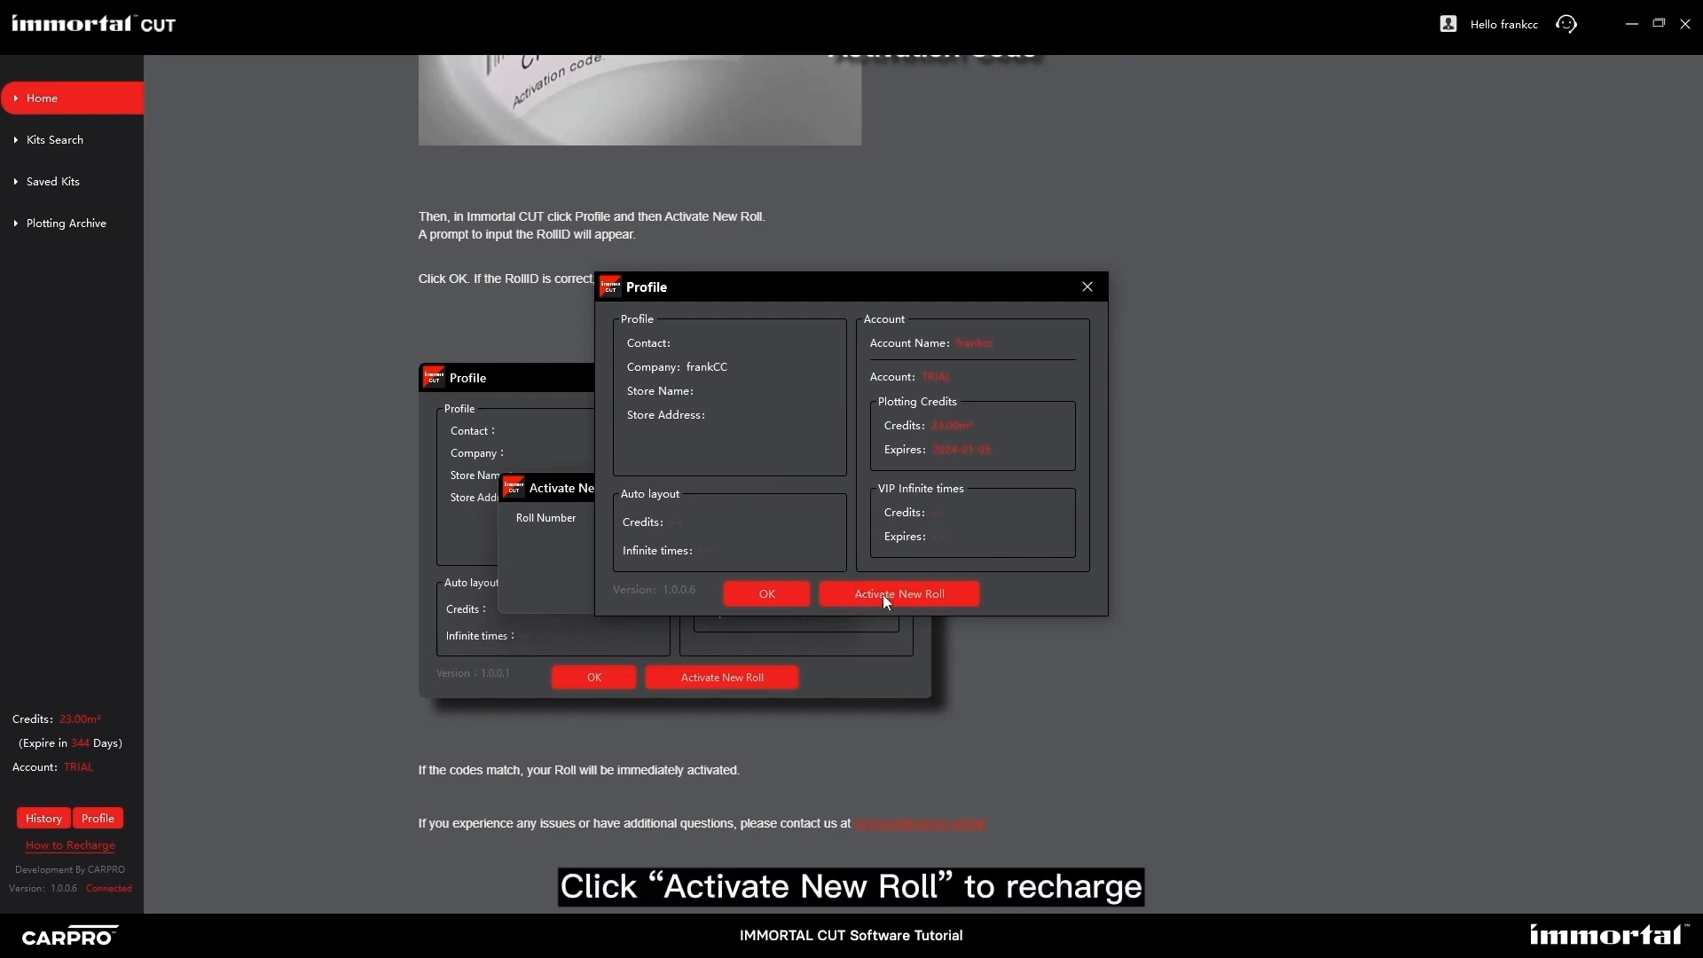
pyautogui.click(917, 598)
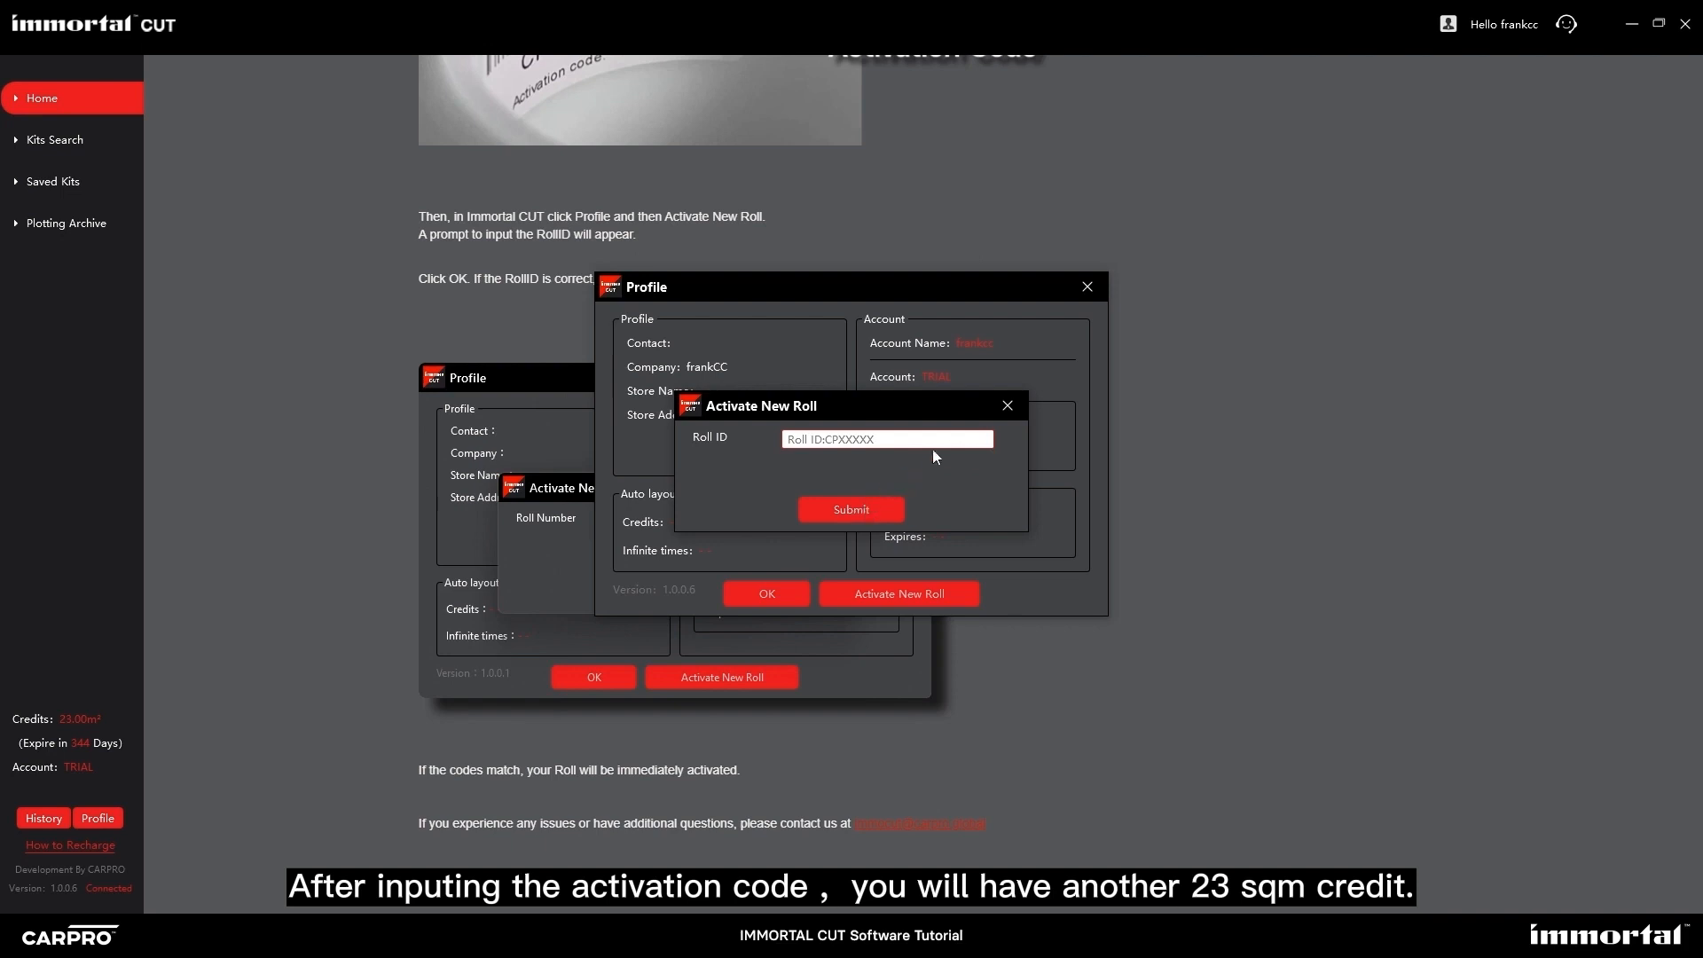
pyautogui.click(1008, 407)
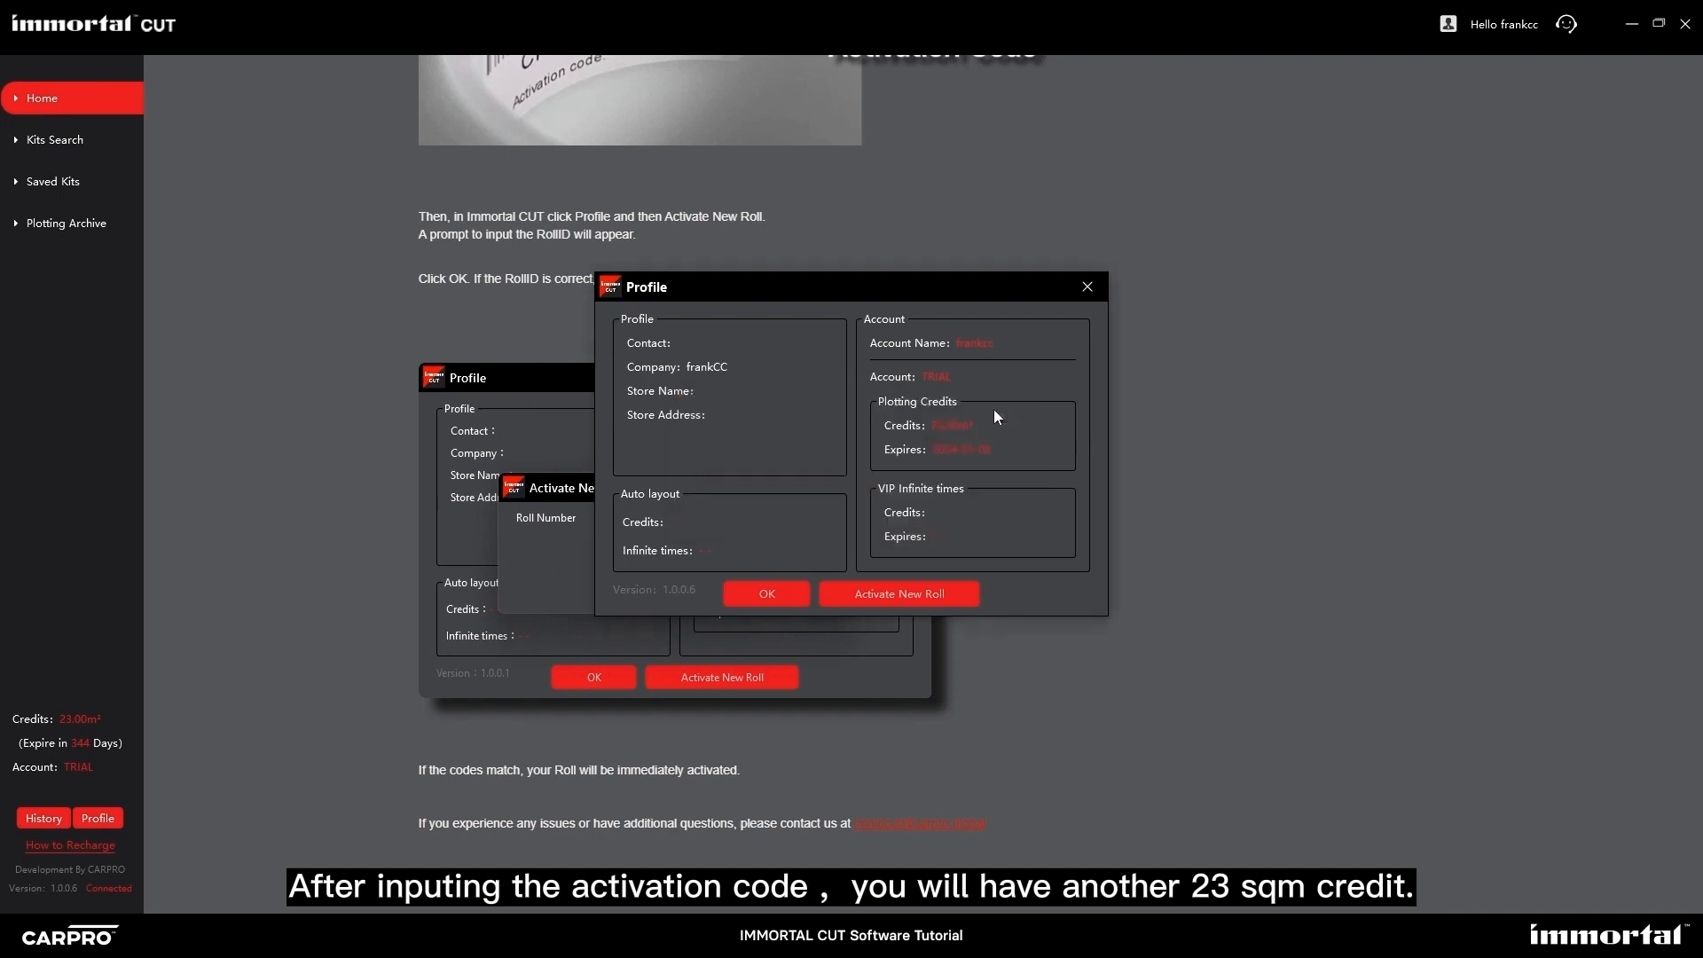
pyautogui.click(767, 594)
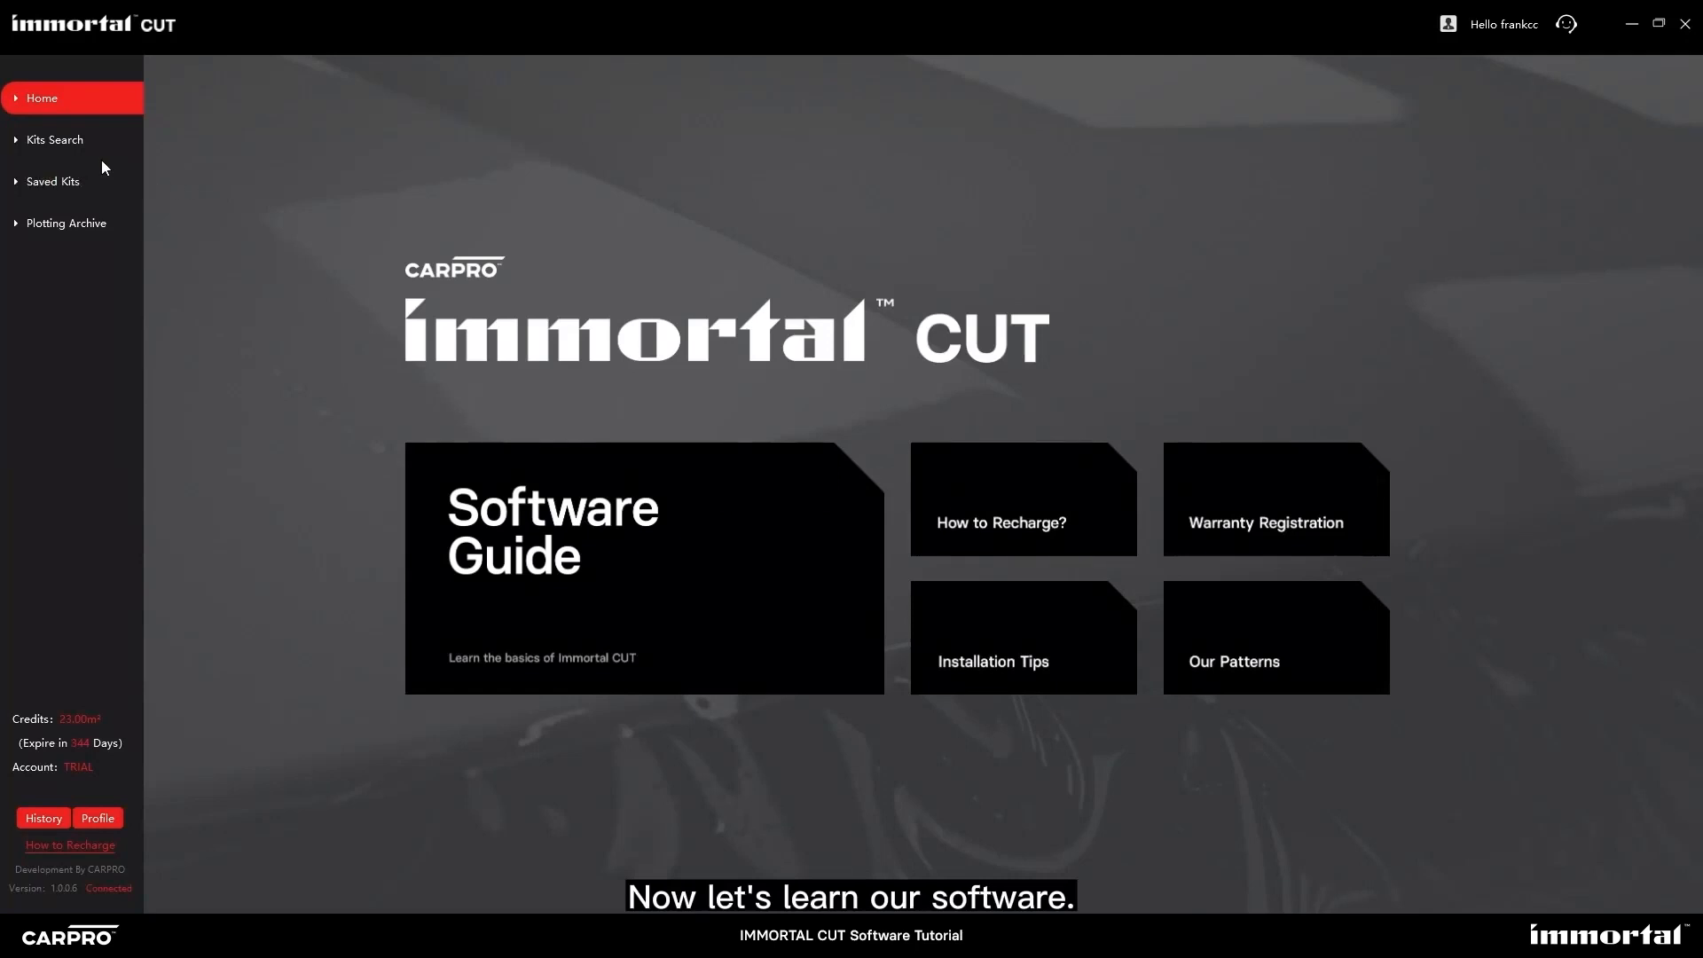
# In Kits Search, choose CHEVROLET as the car make.
pyautogui.click(38, 135)
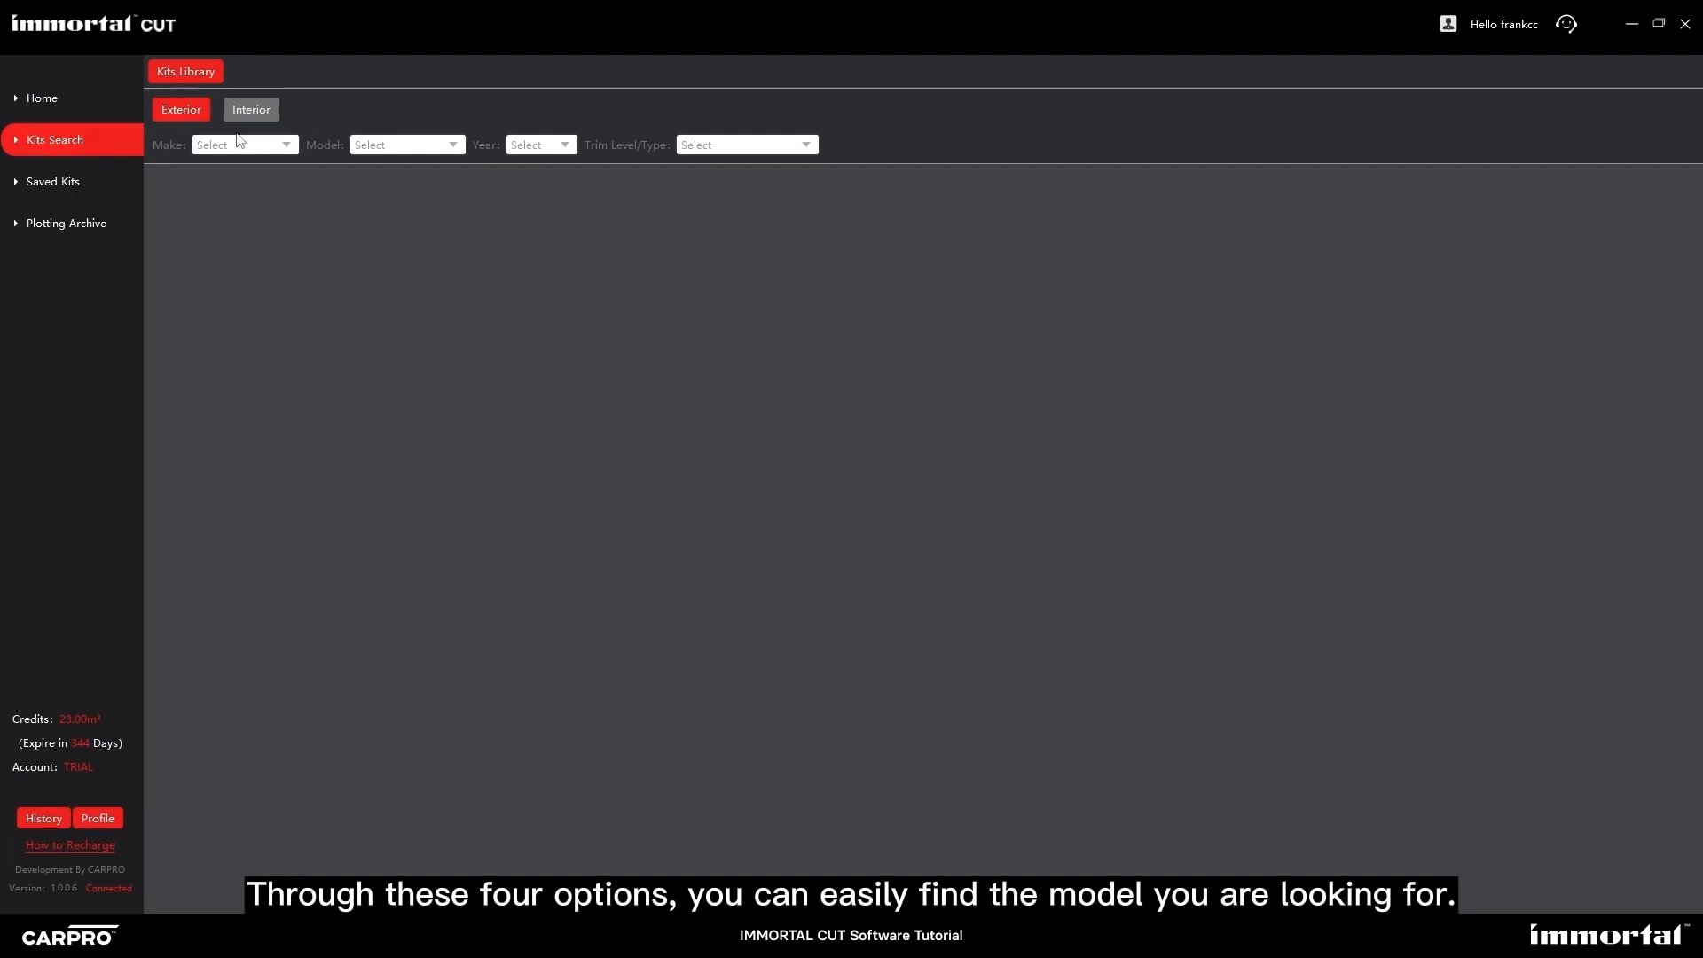
pyautogui.click(287, 145)
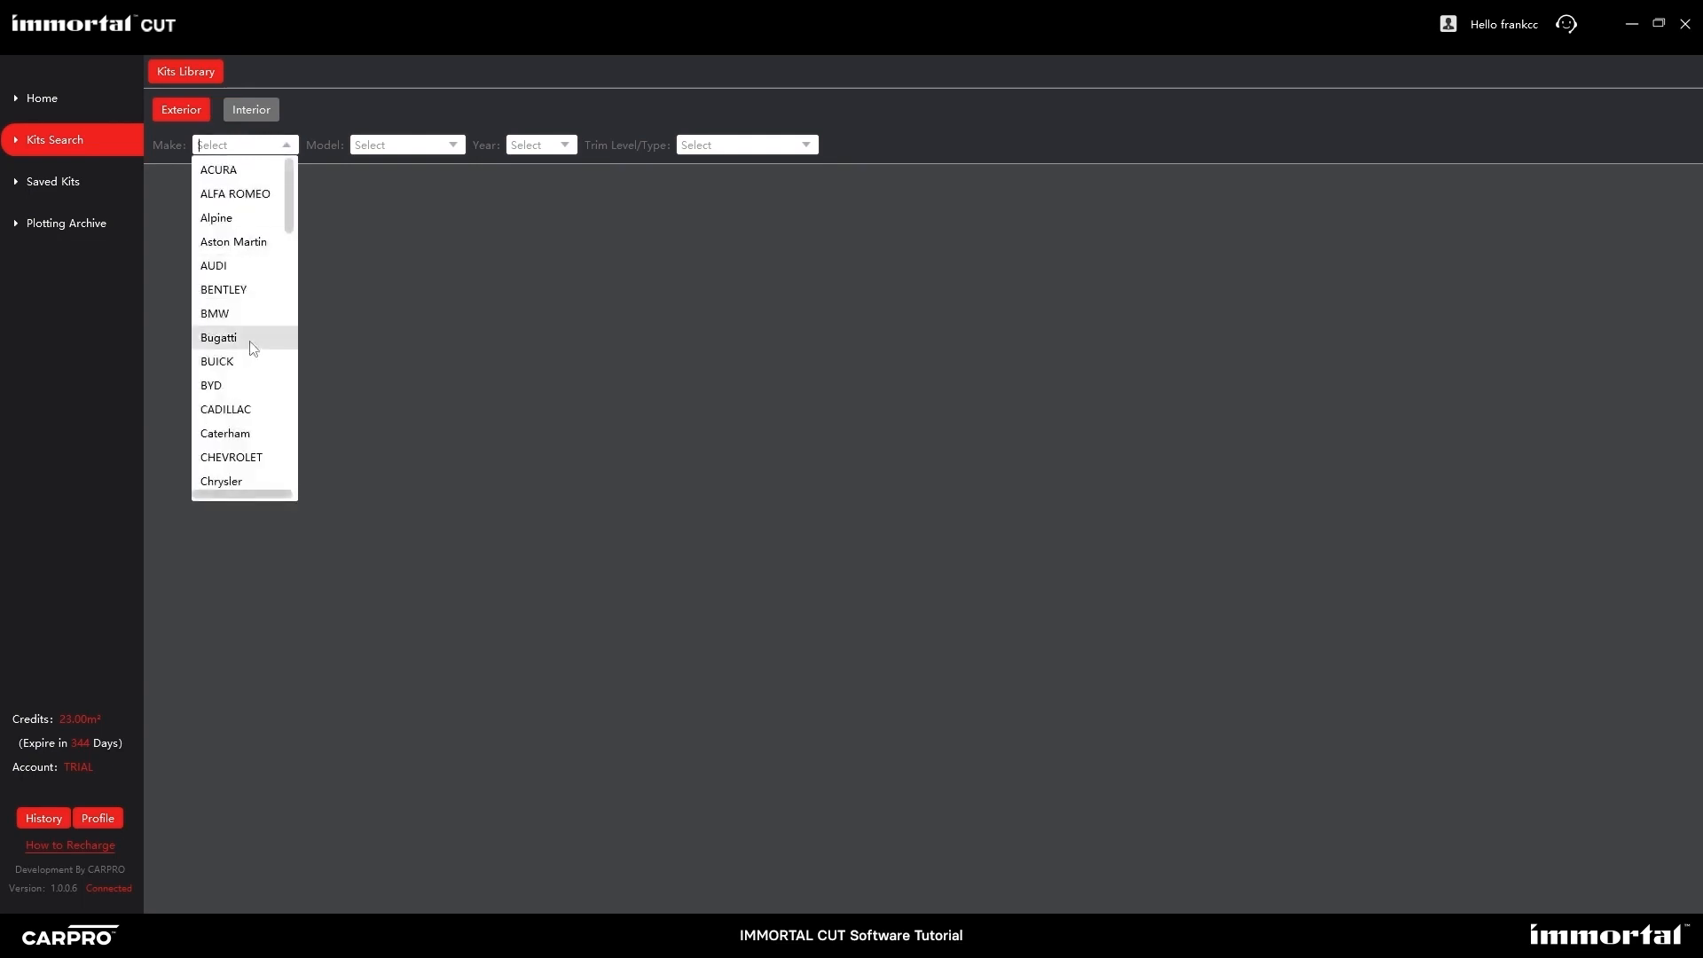
pyautogui.scroll(-2, 247, 355)
pyautogui.scroll(-6, 247, 399)
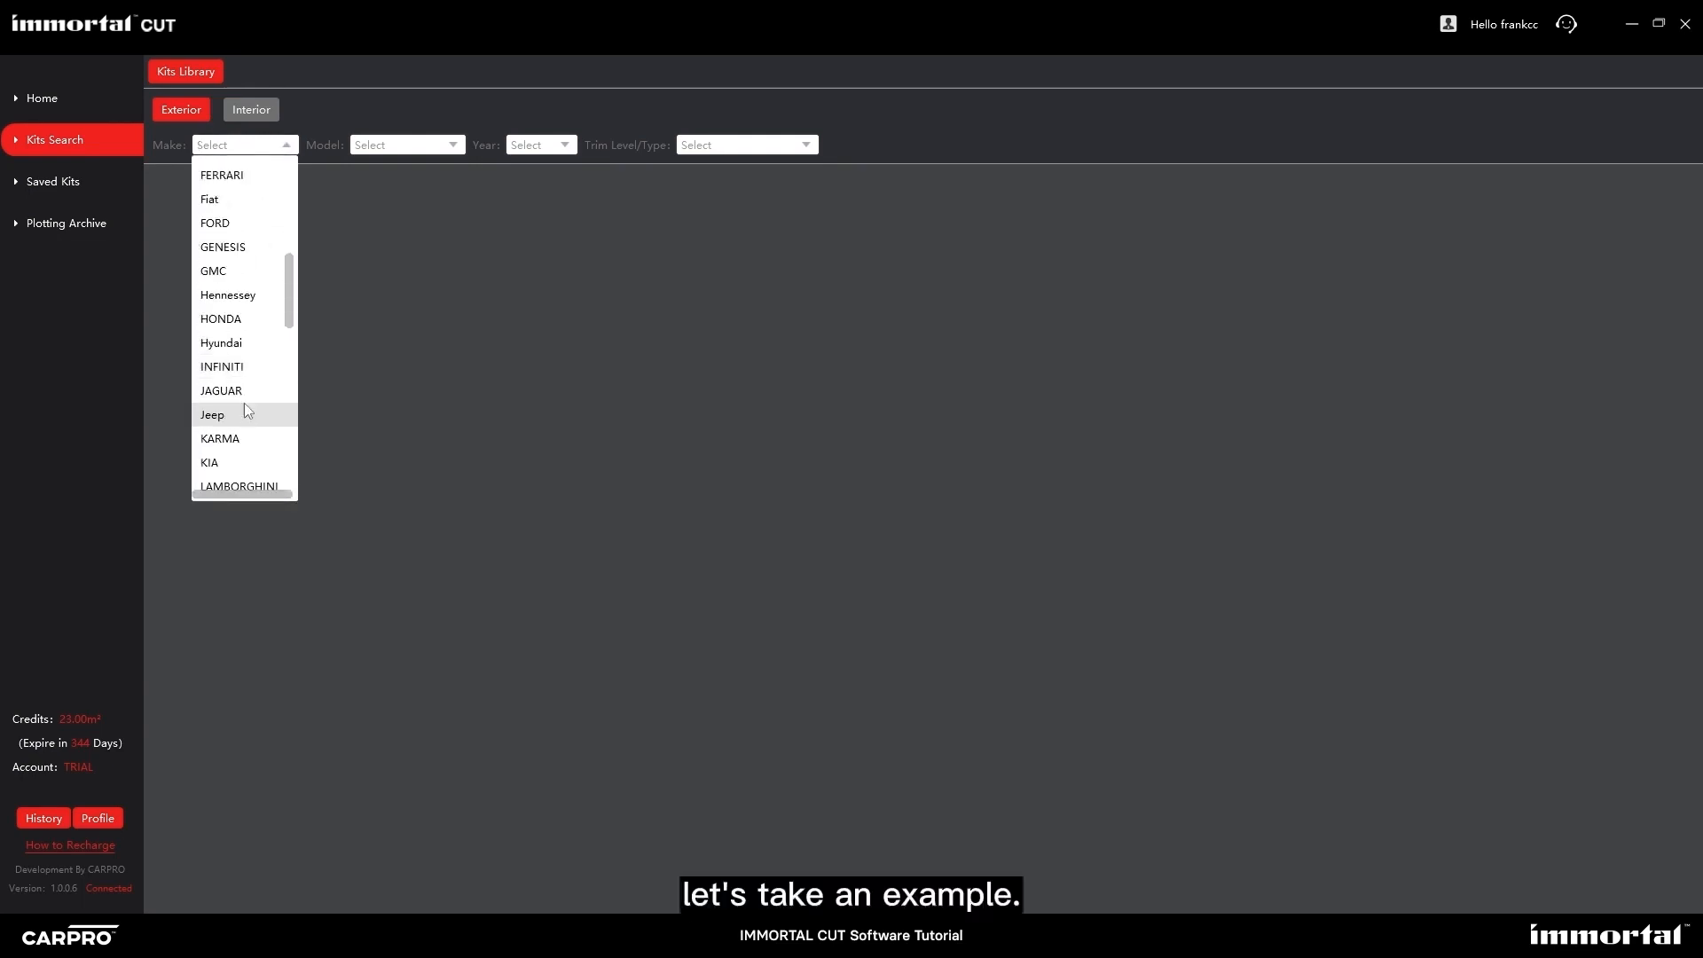
pyautogui.scroll(5, 257, 311)
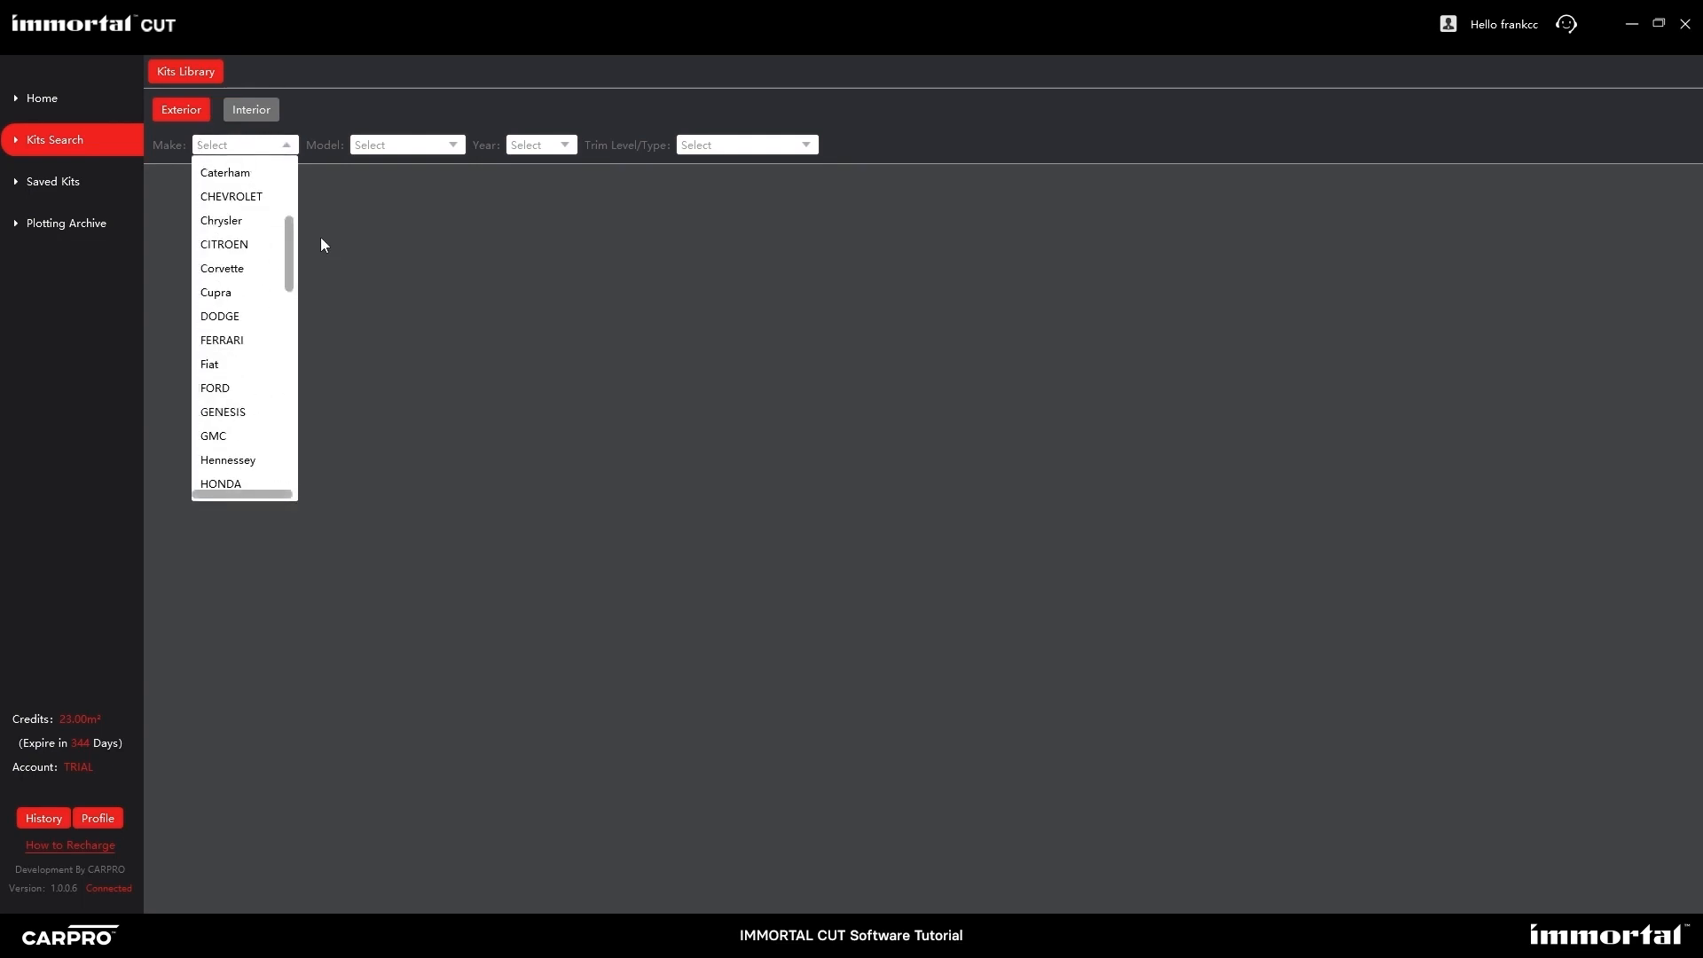
pyautogui.scroll(1, 257, 279)
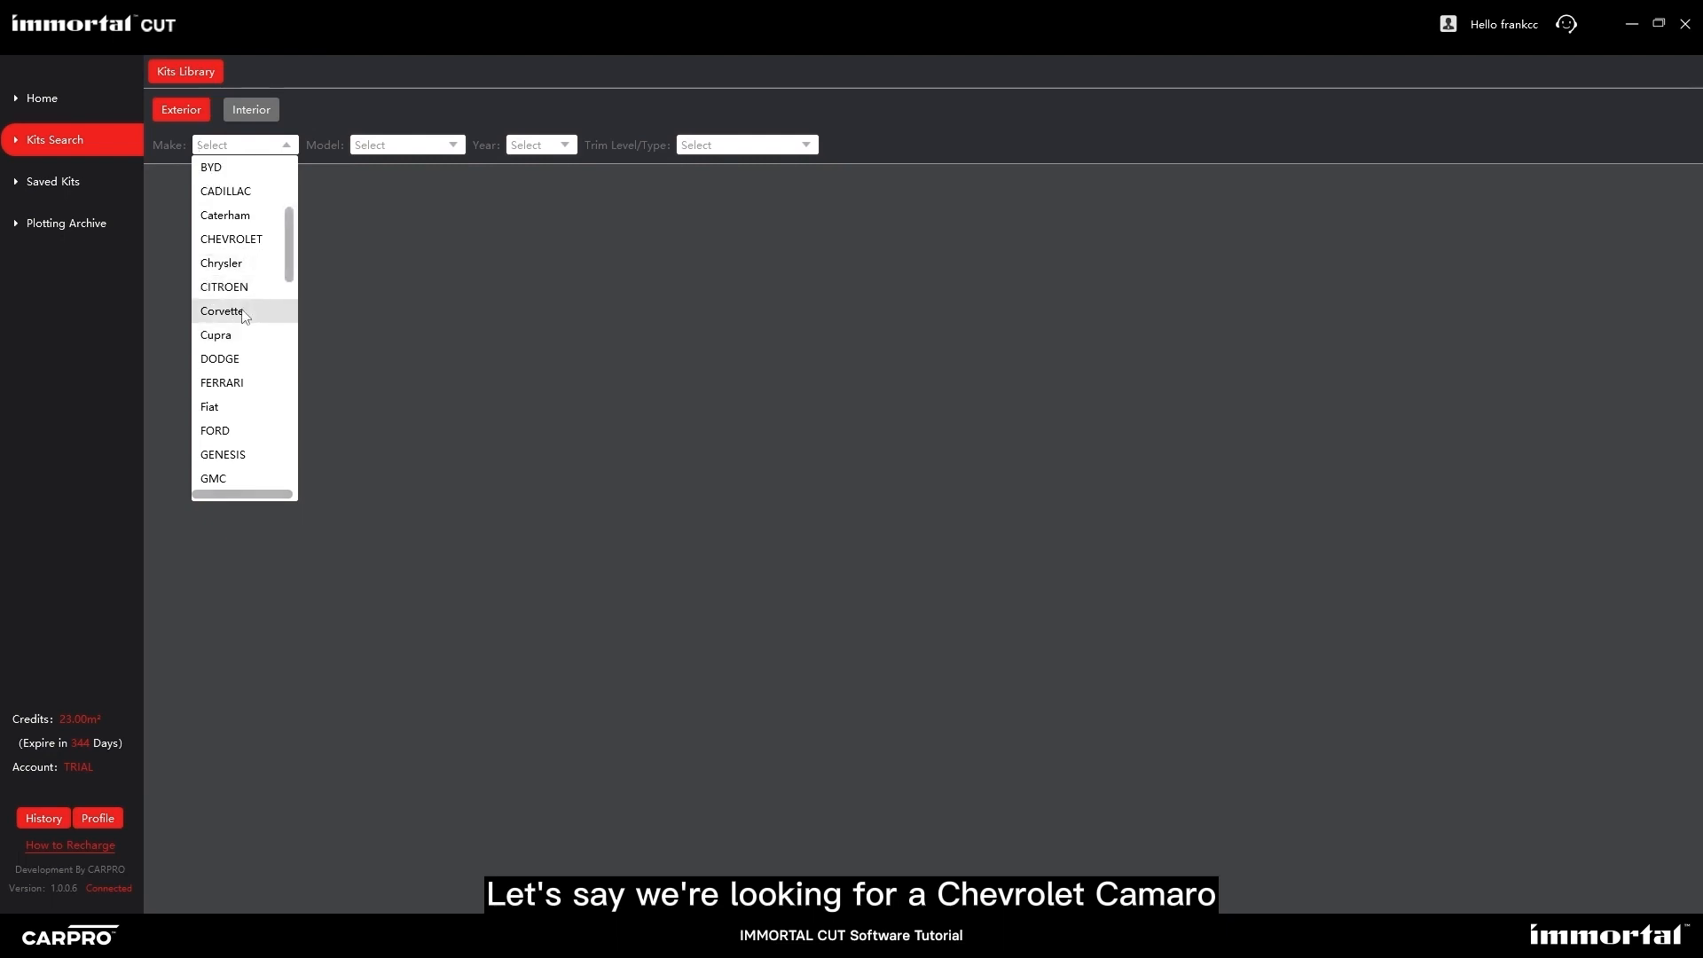
pyautogui.click(256, 245)
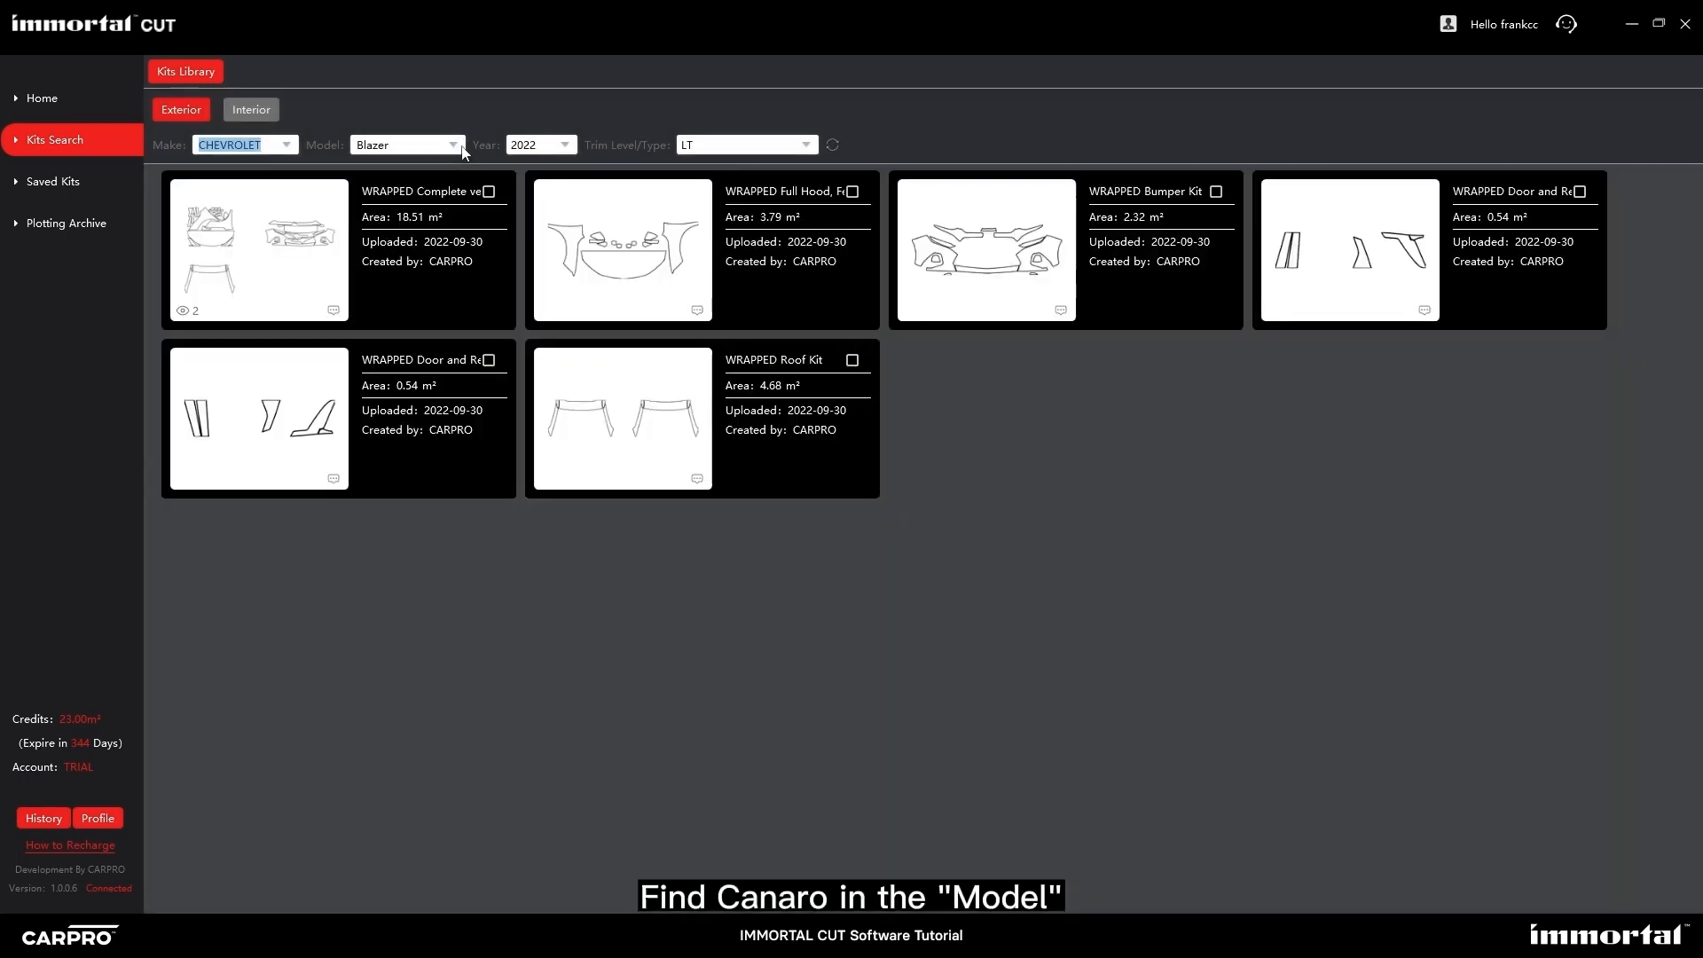
# Choose Camaro as the model and keep the year at 2022.
pyautogui.click(457, 146)
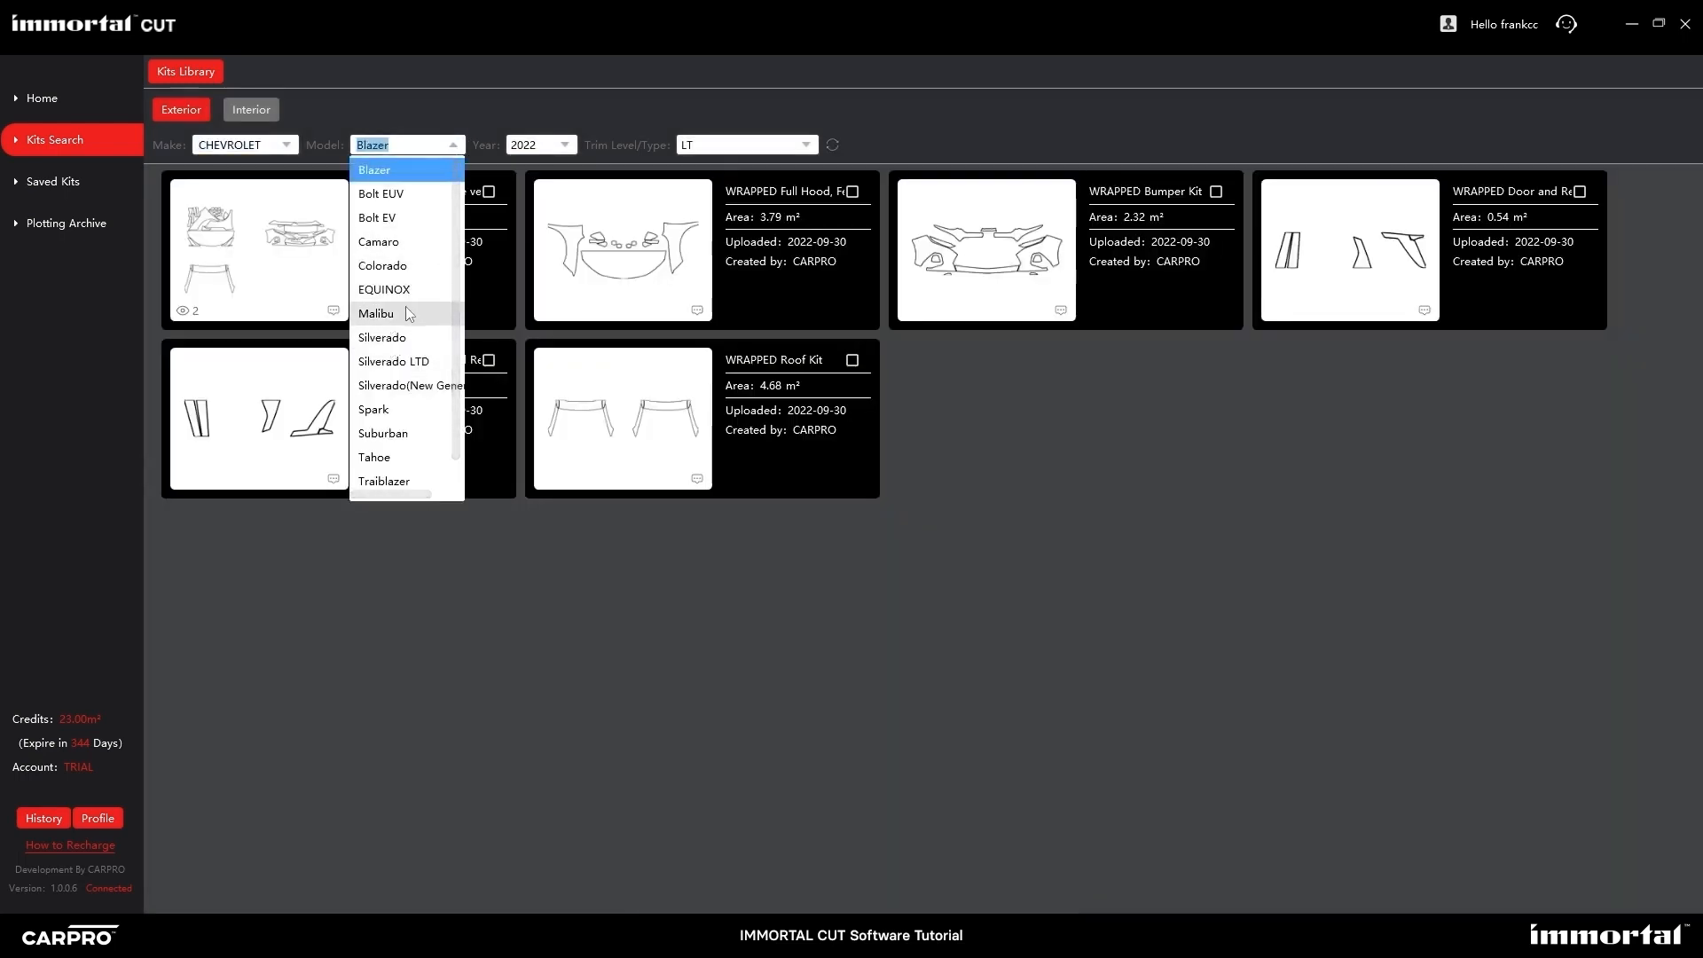
pyautogui.click(408, 251)
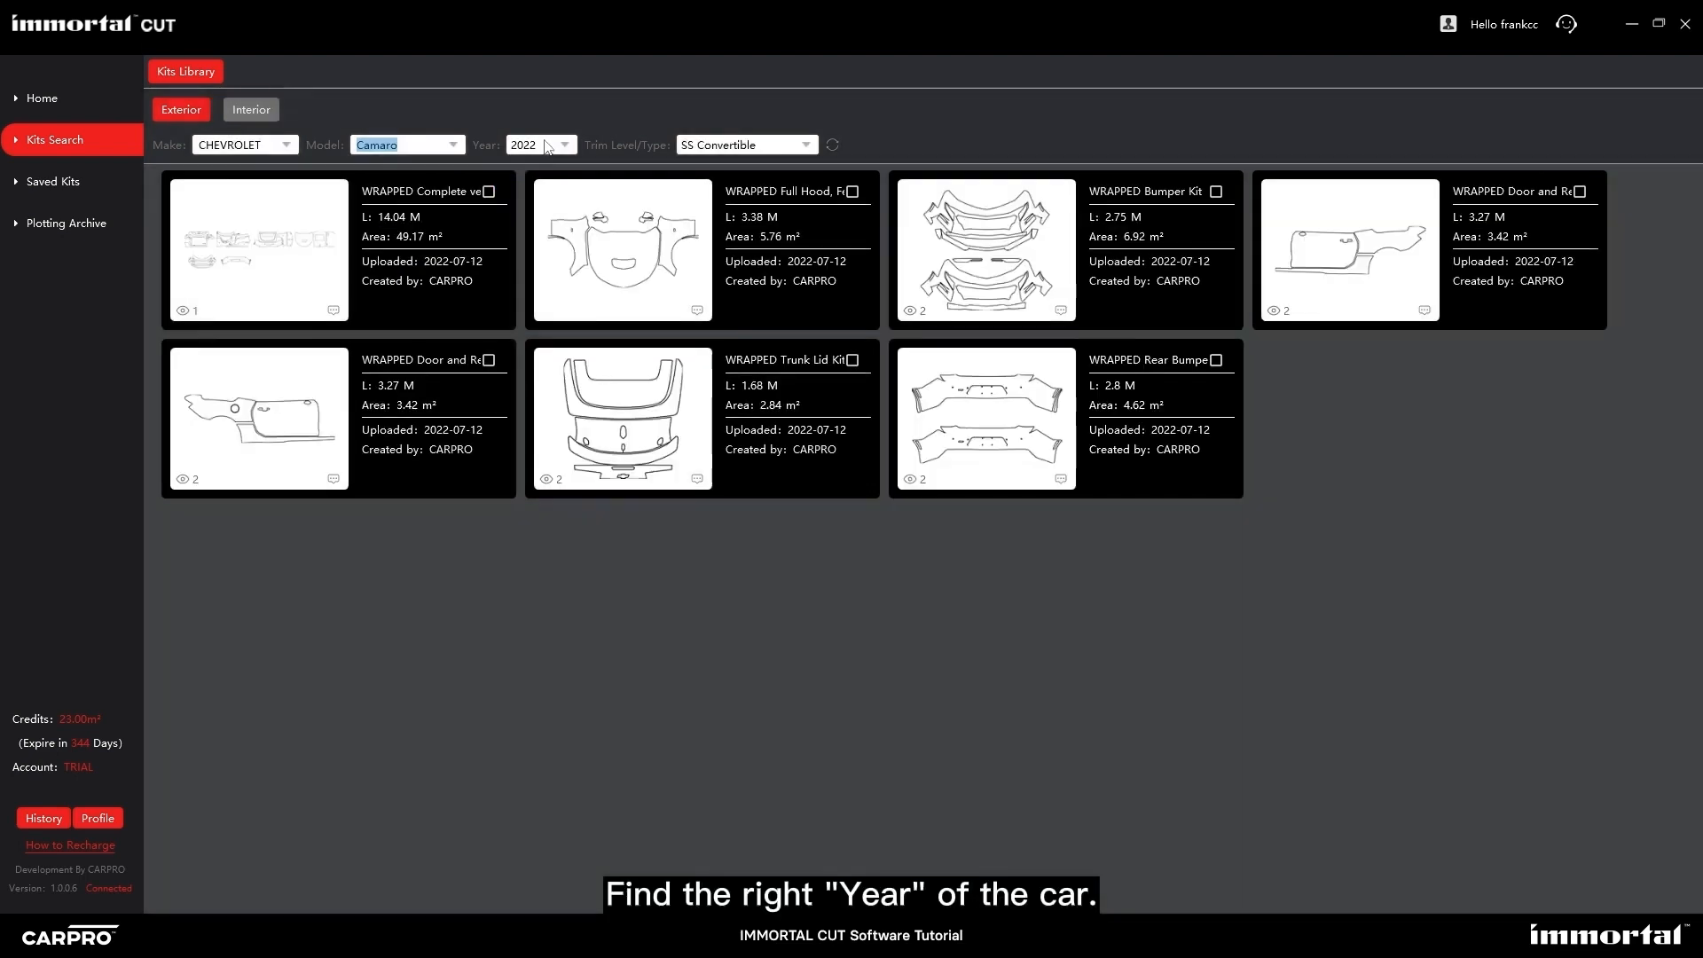
pyautogui.click(546, 146)
pyautogui.click(545, 155)
pyautogui.click(547, 156)
pyautogui.click(532, 153)
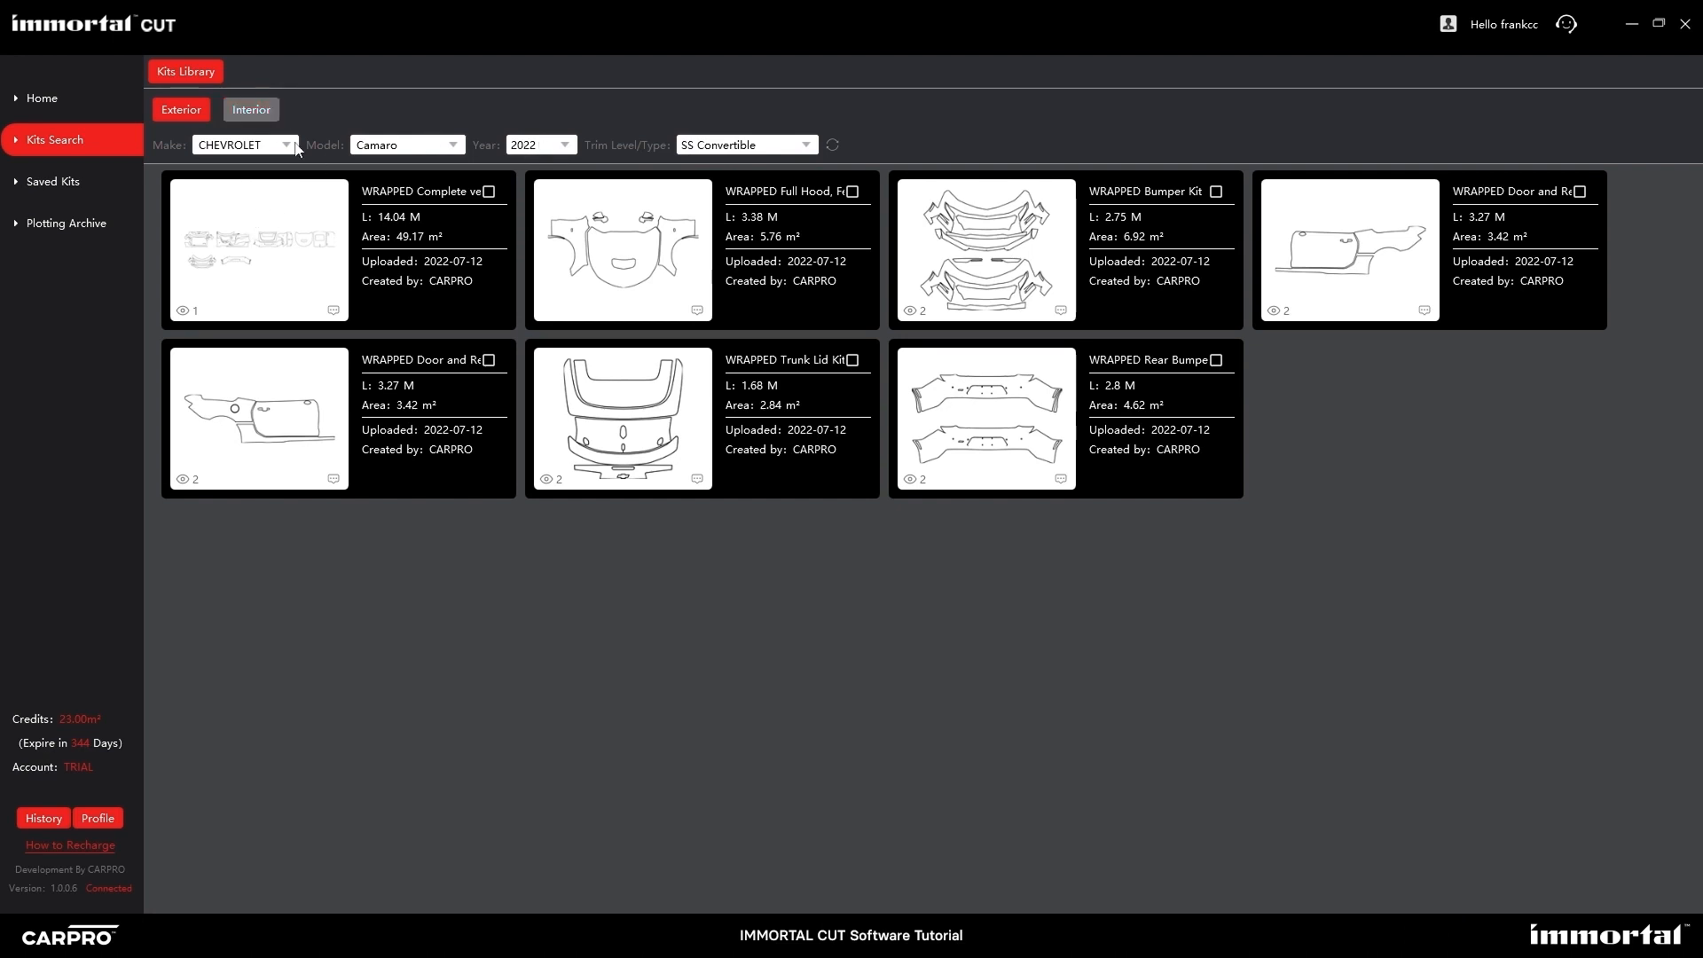
# Switch the search to interior kits with CHEVROLET as the make.
pyautogui.click(261, 110)
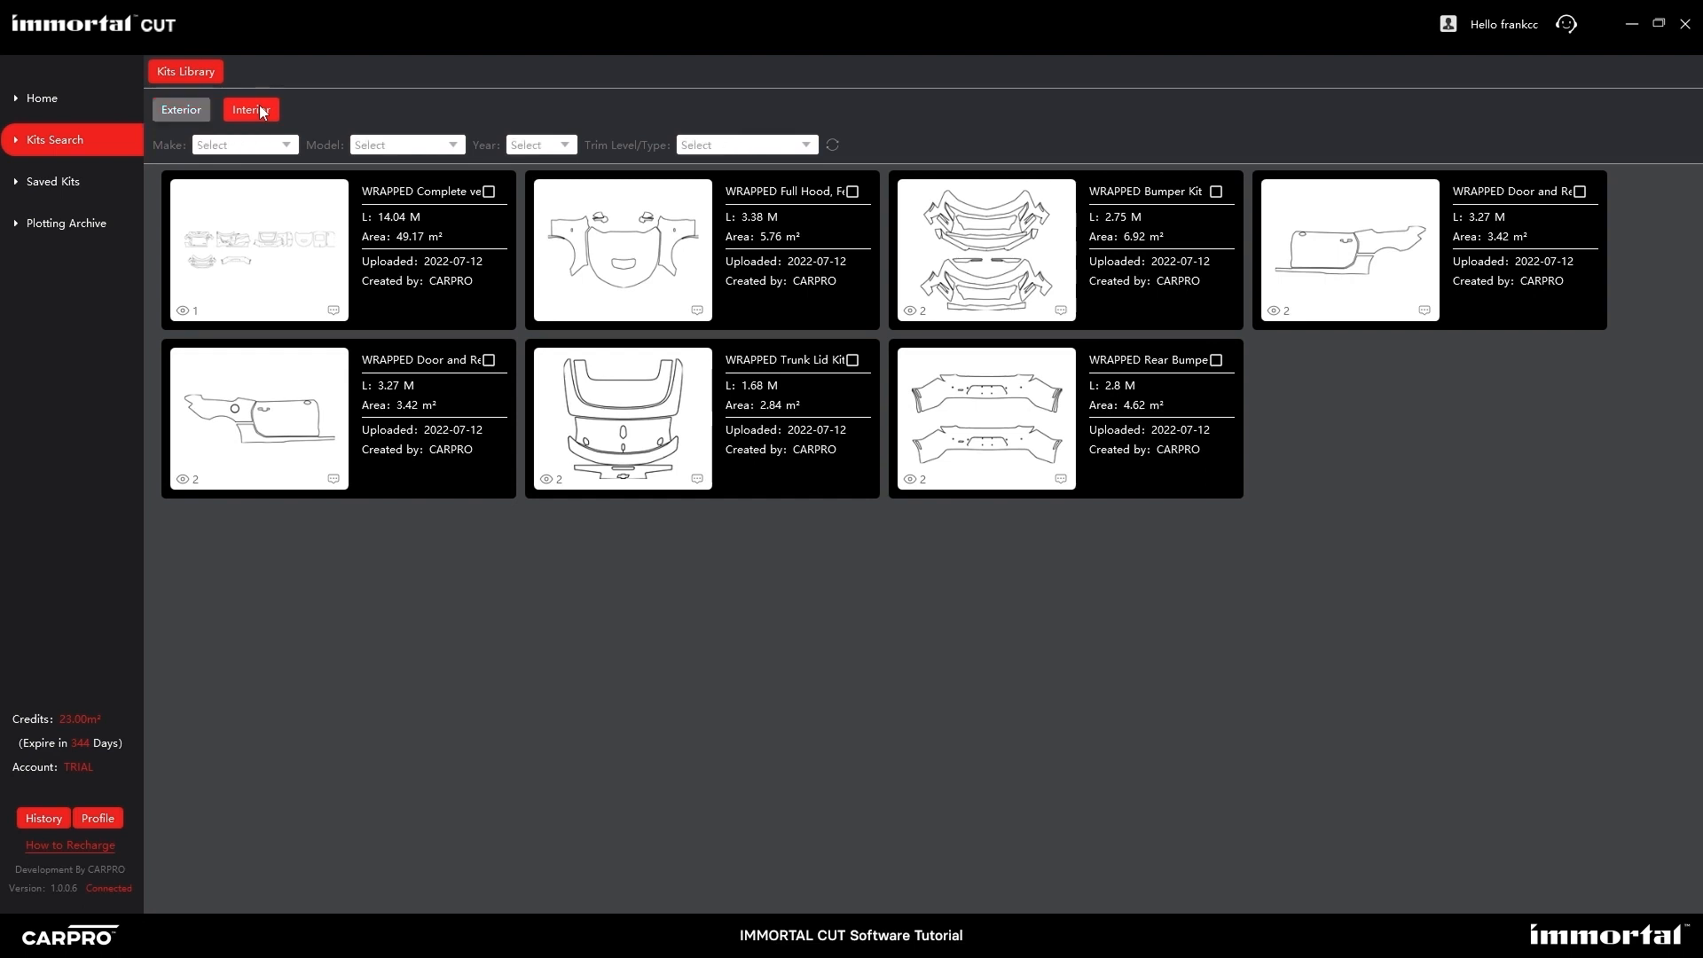
pyautogui.click(282, 147)
pyautogui.scroll(1, 235, 273)
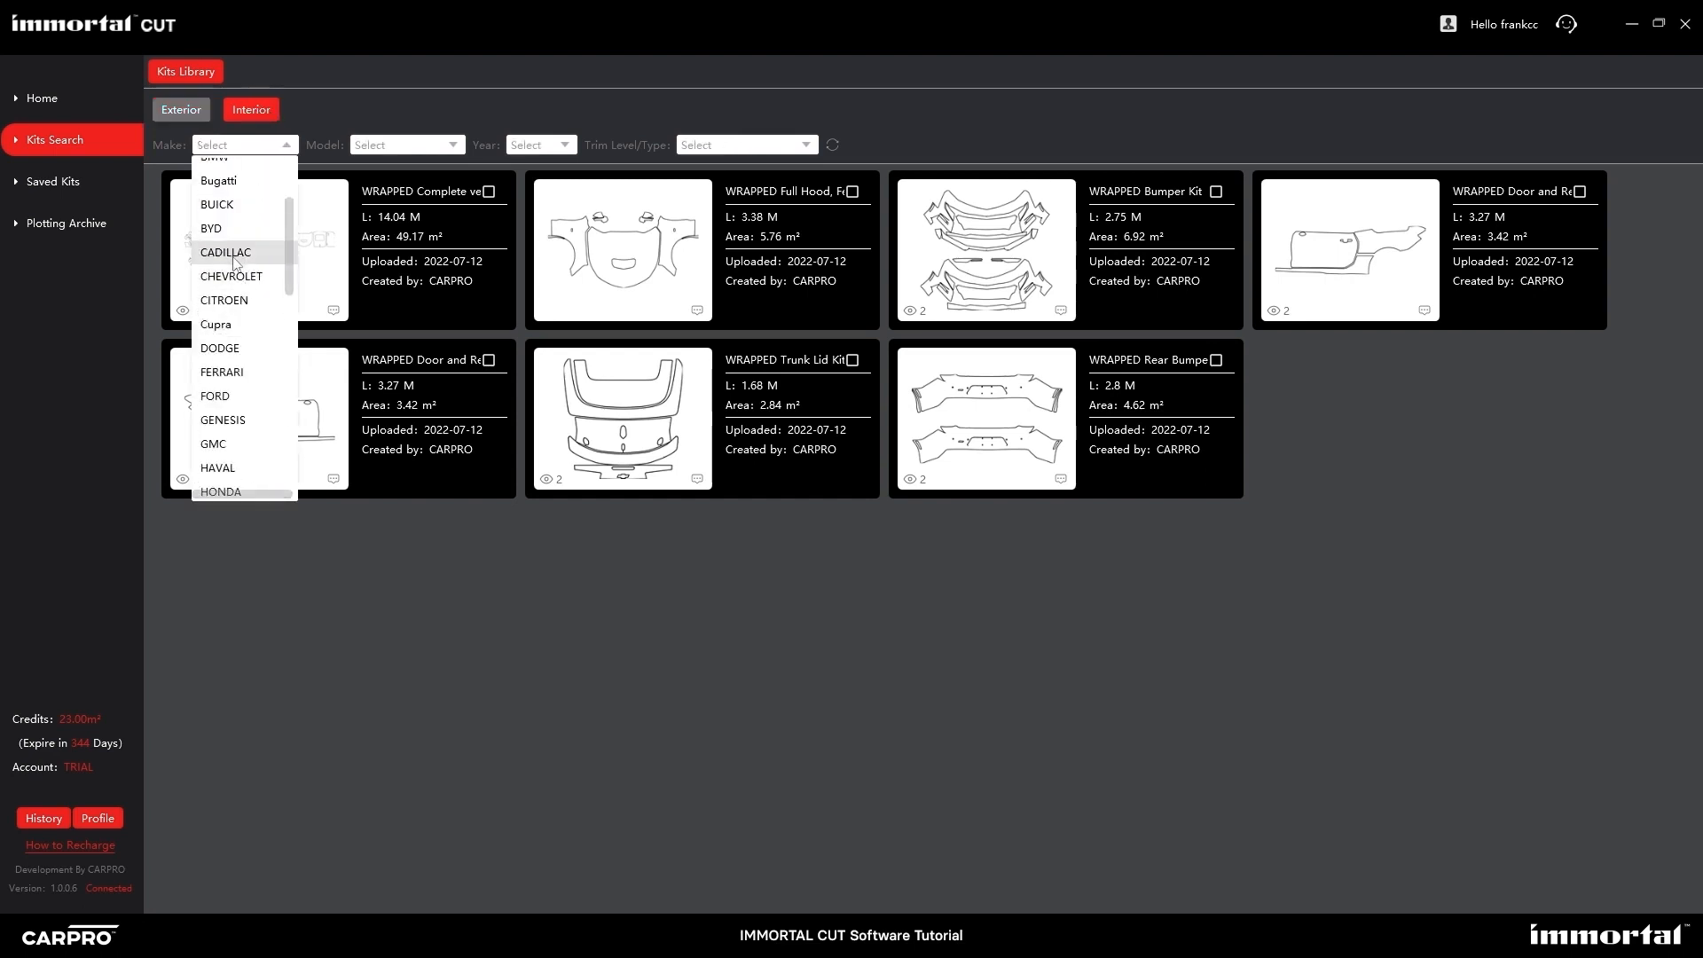
pyautogui.click(232, 276)
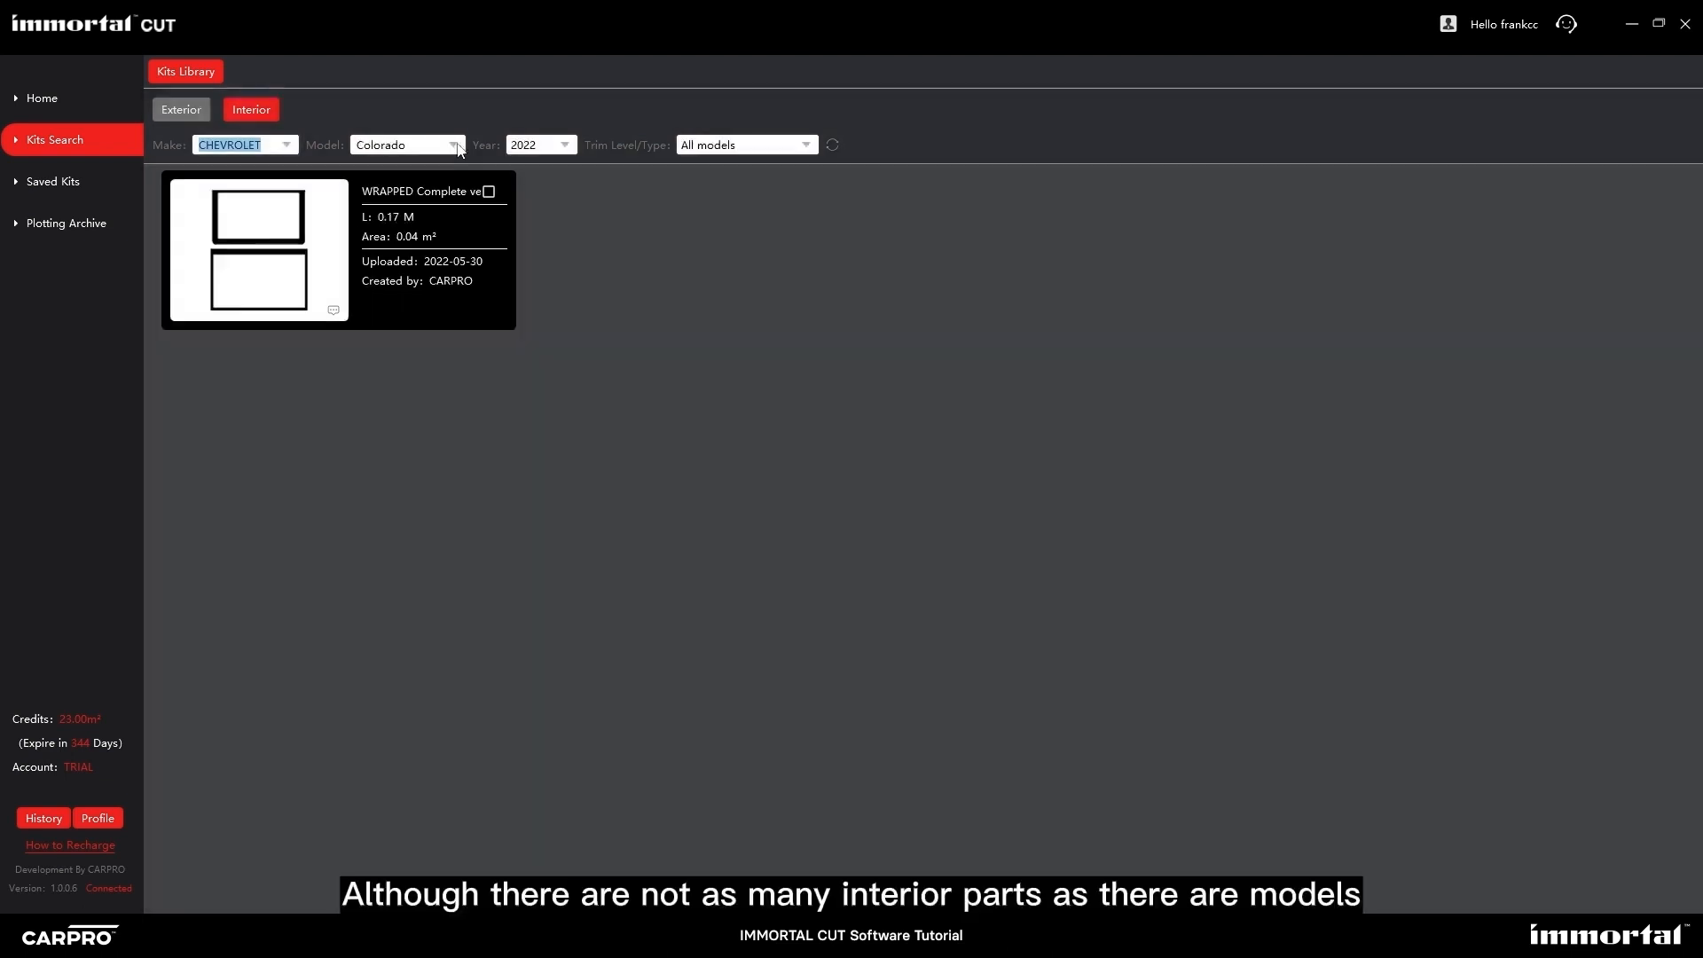
# Choose EQUINOX as the model and check its trims, then return to Exterior and open Saved Kits.
pyautogui.click(453, 144)
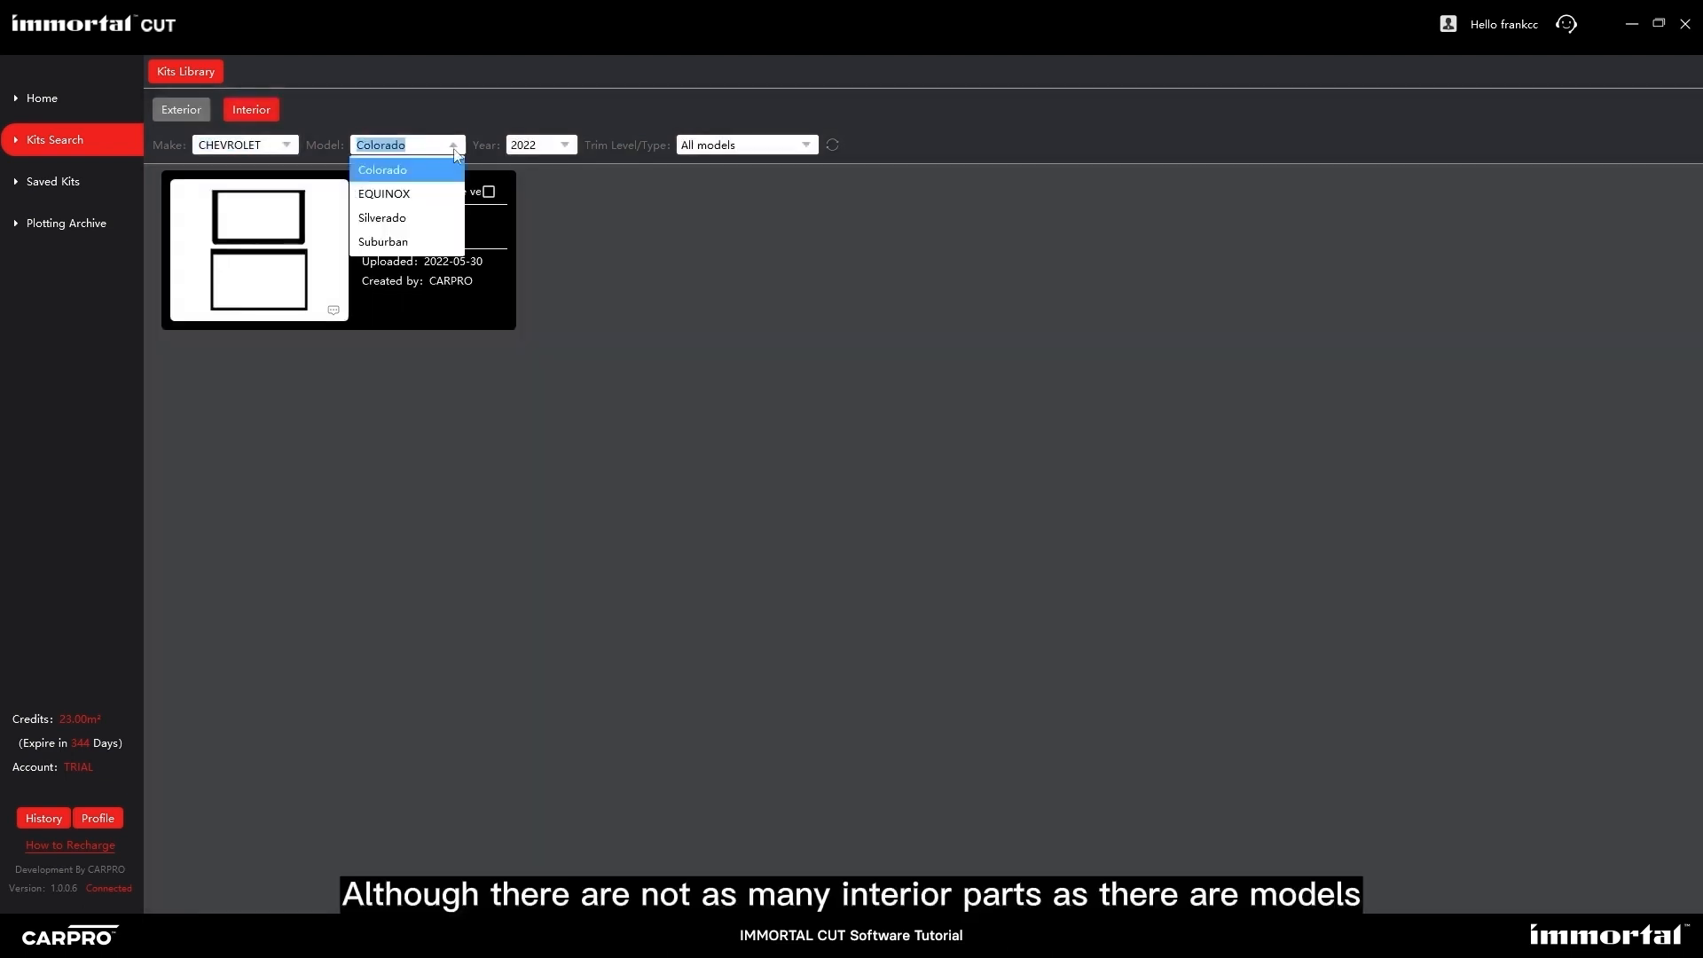
pyautogui.click(404, 144)
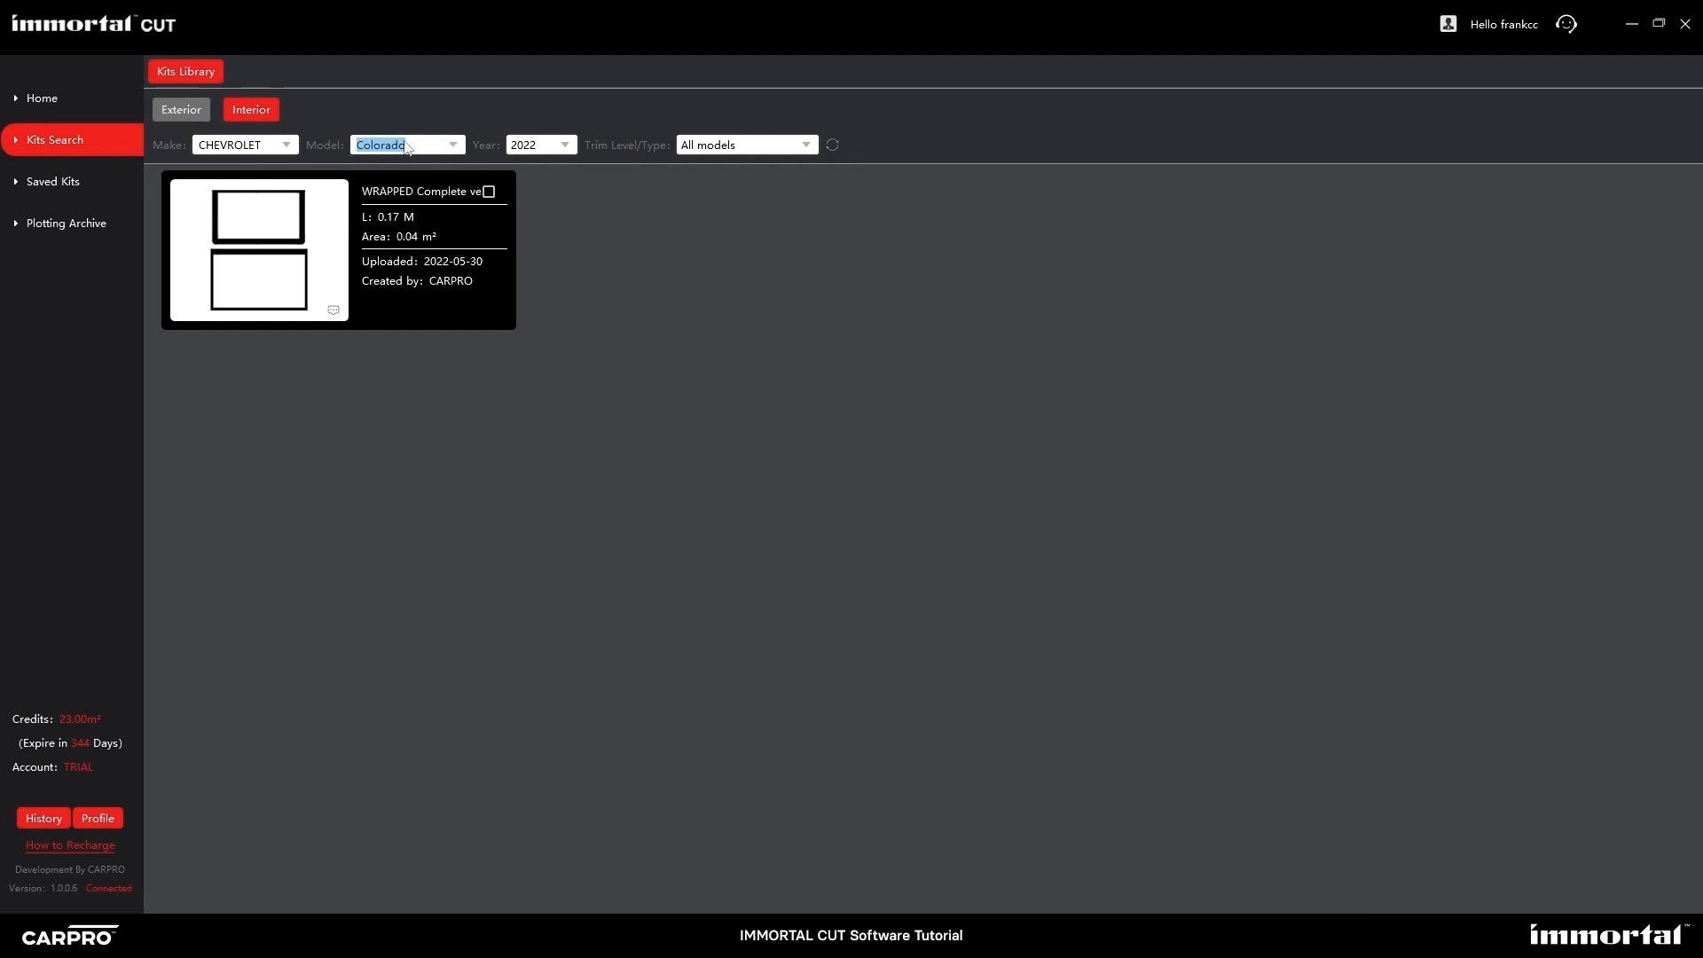
pyautogui.click(403, 144)
pyautogui.click(415, 189)
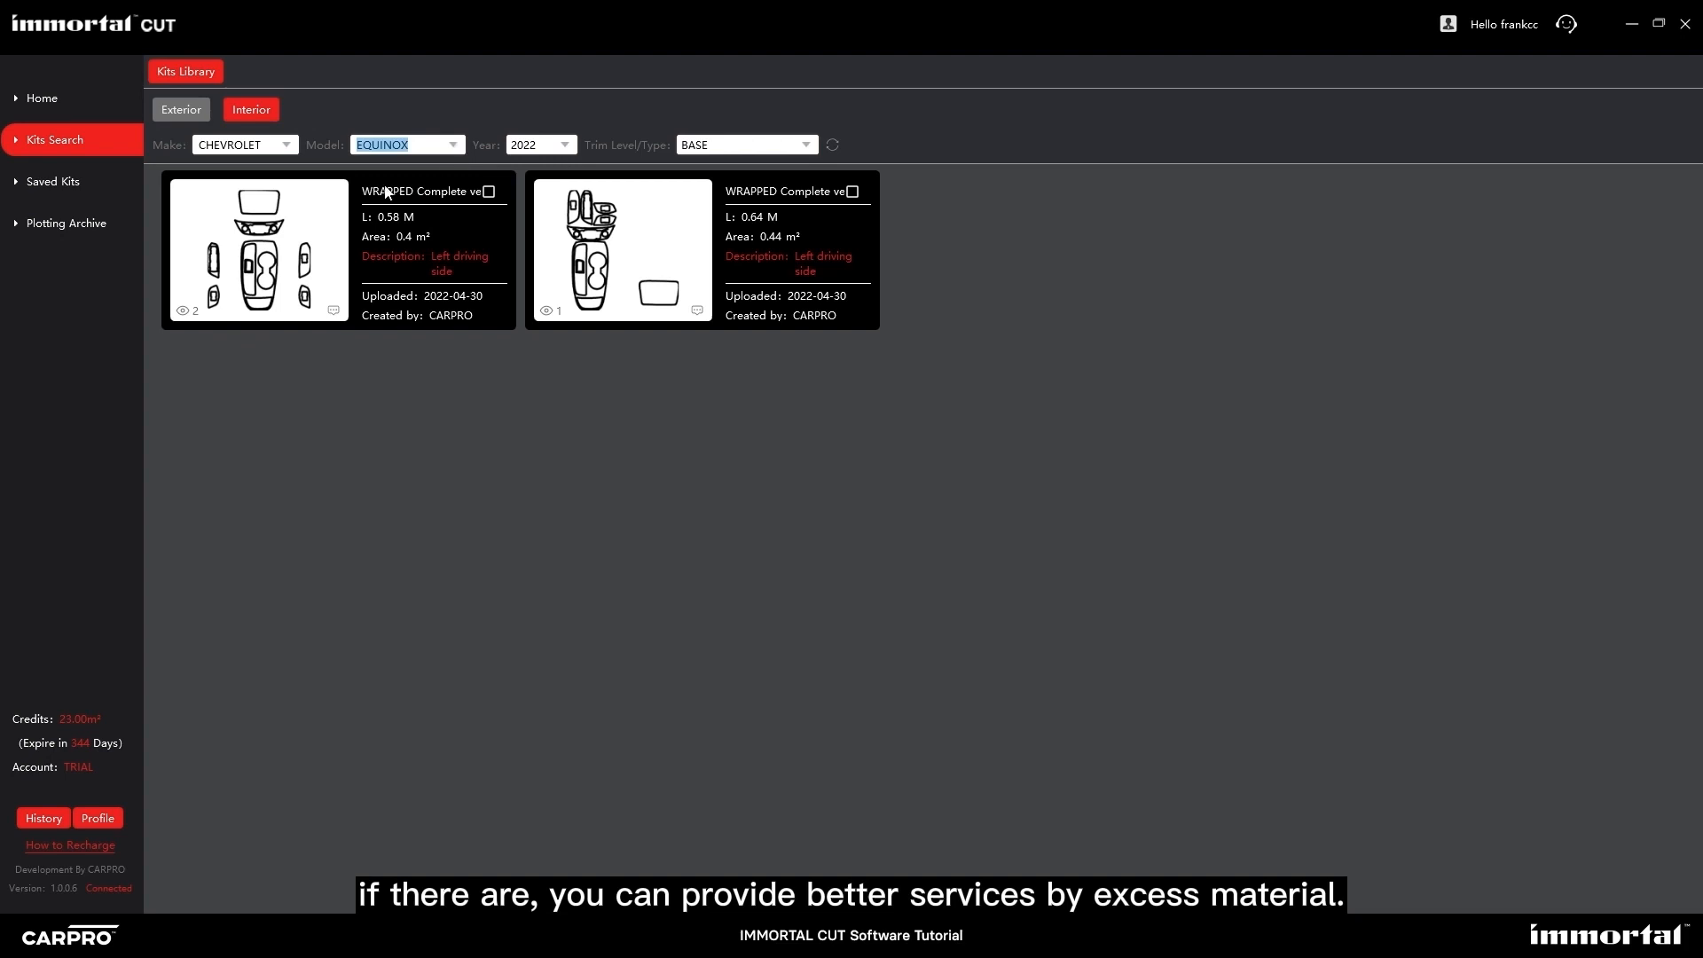
pyautogui.click(710, 144)
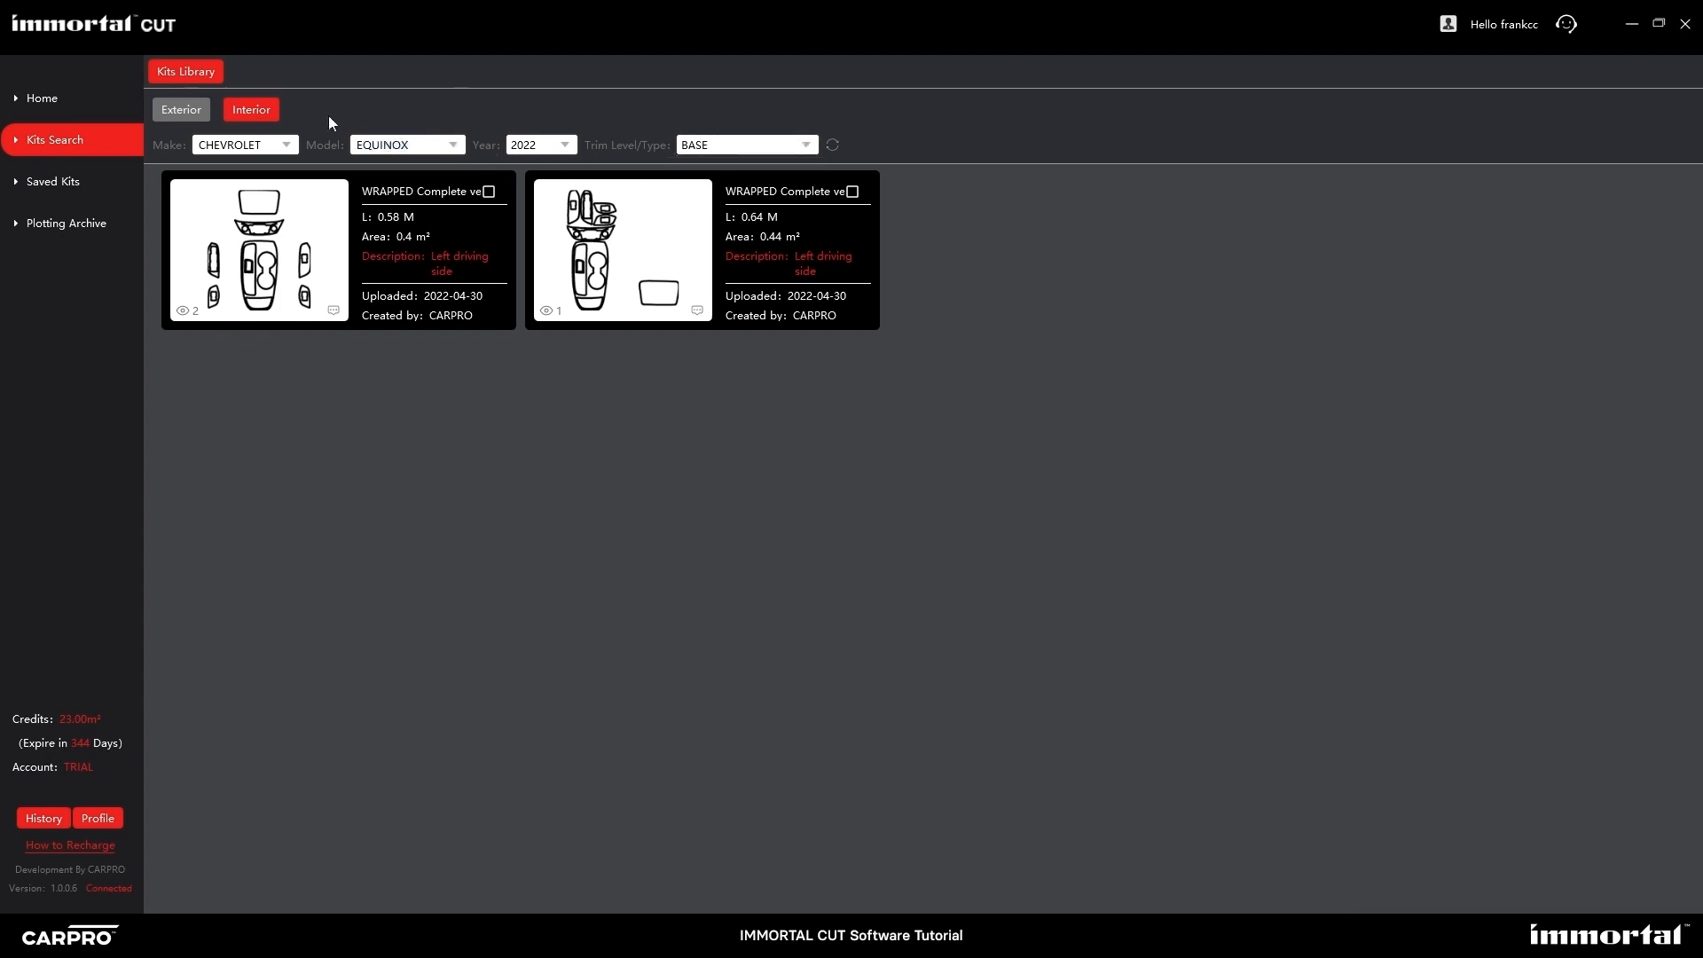
pyautogui.click(180, 109)
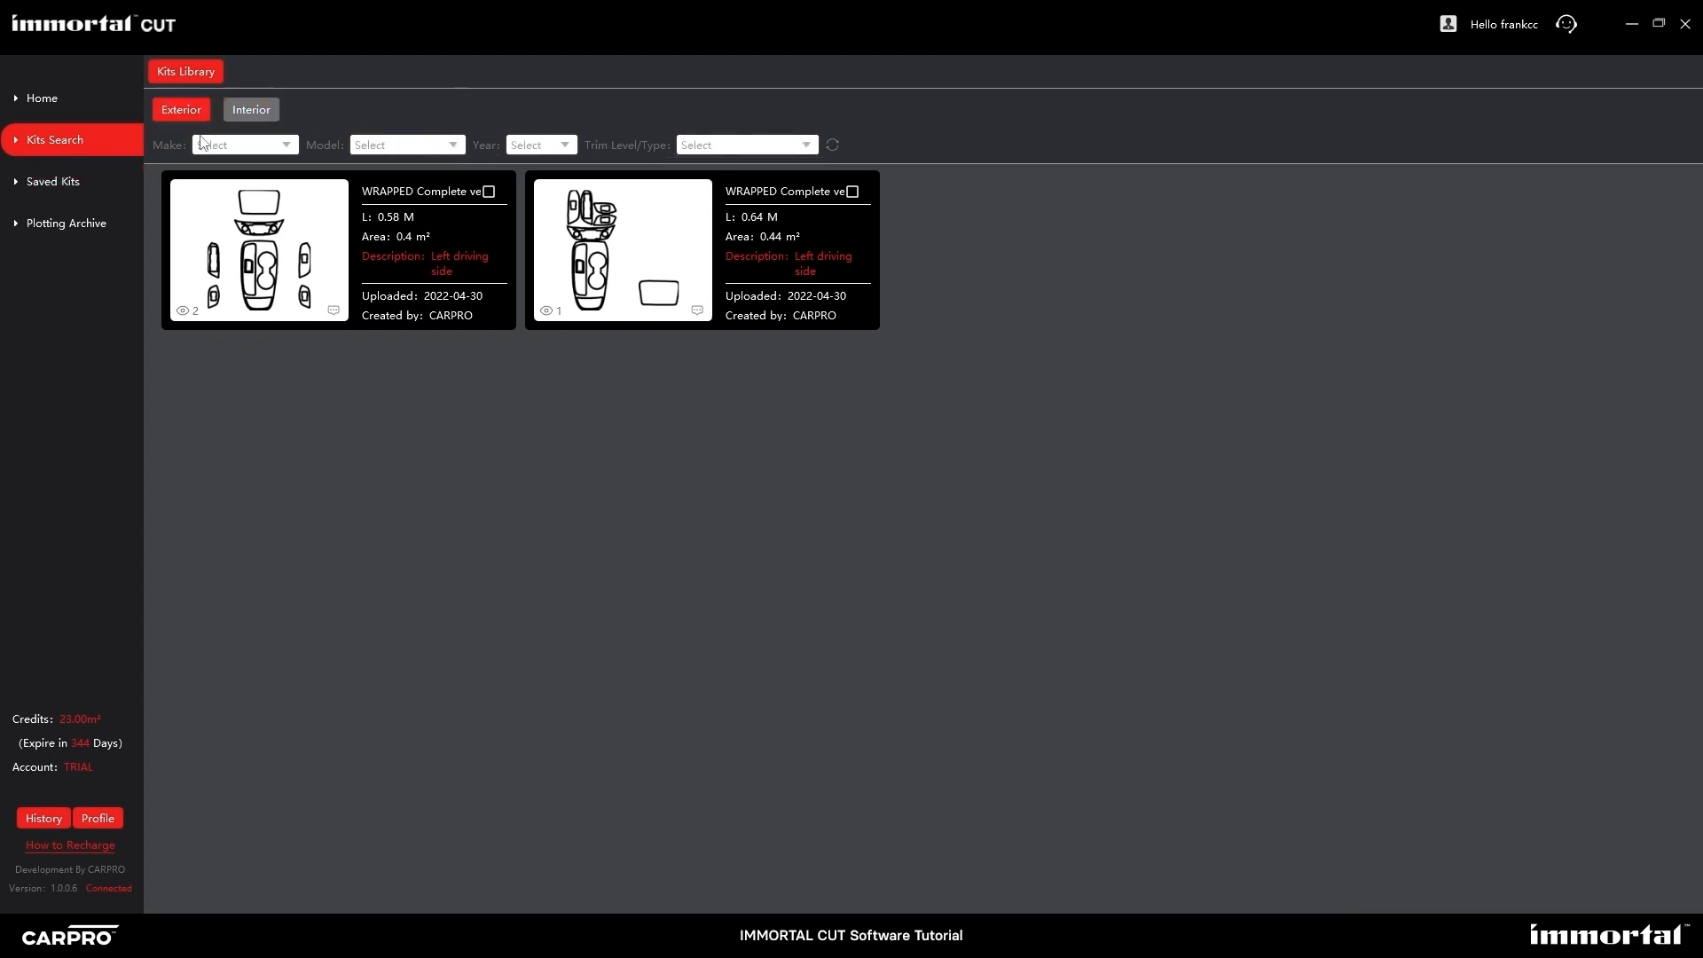
pyautogui.click(64, 185)
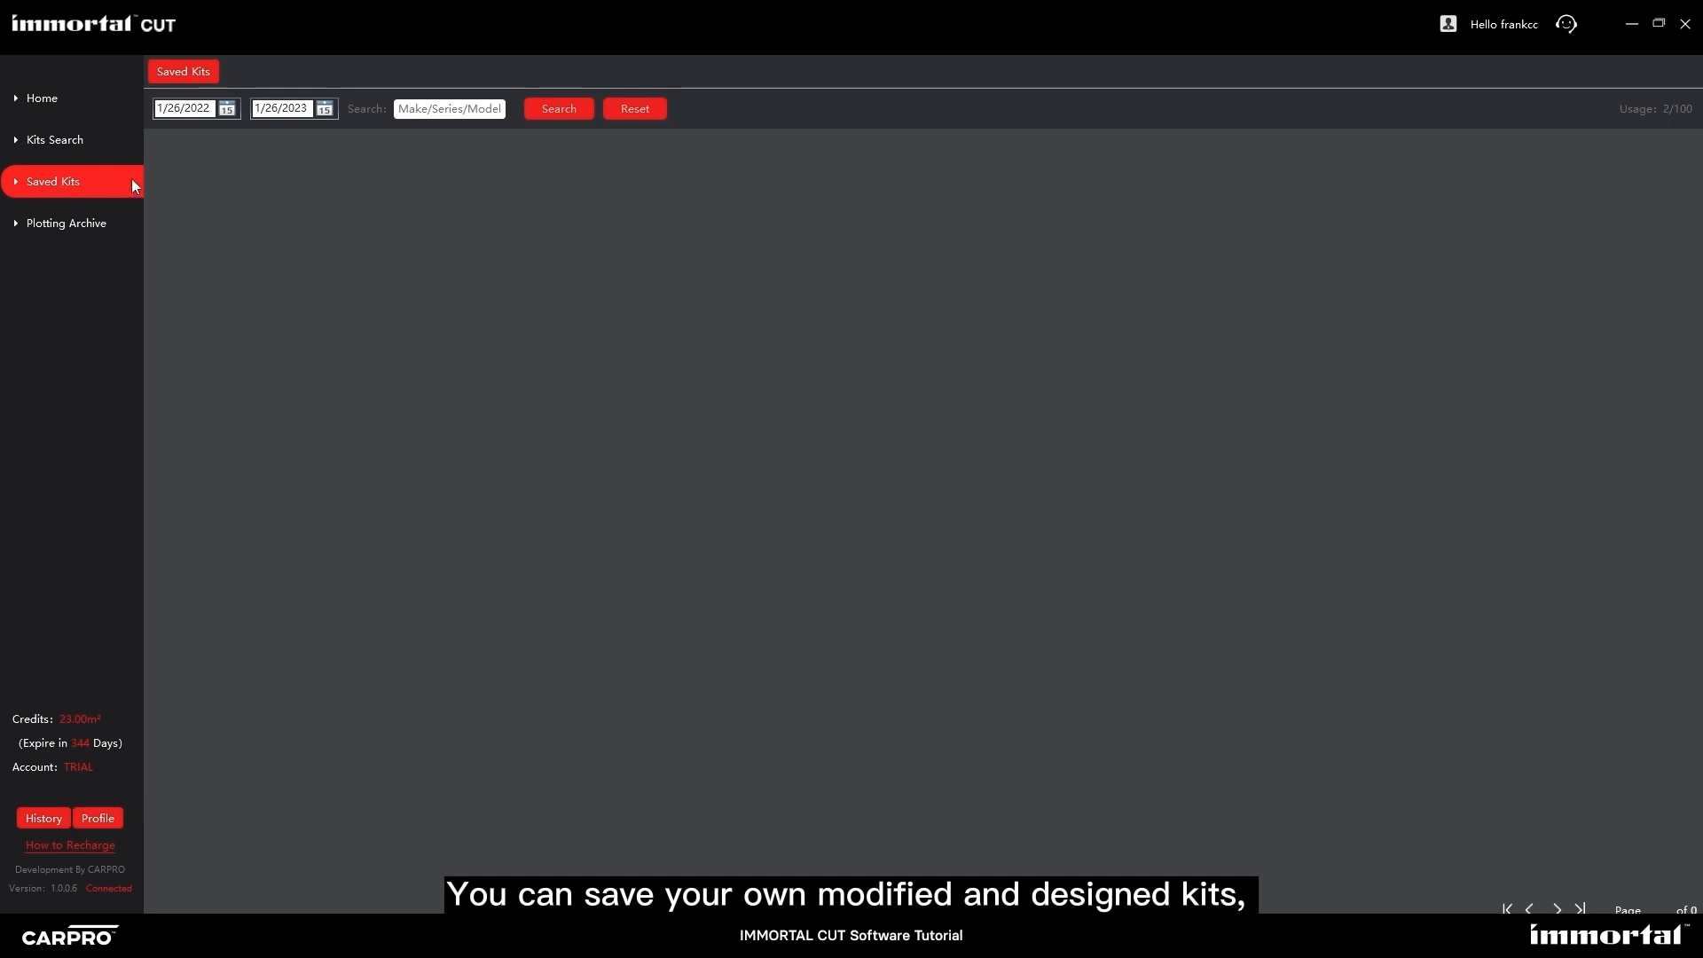
# Load the saved kits, open the first Tesla Model Y kit and close it again.
pyautogui.click(571, 110)
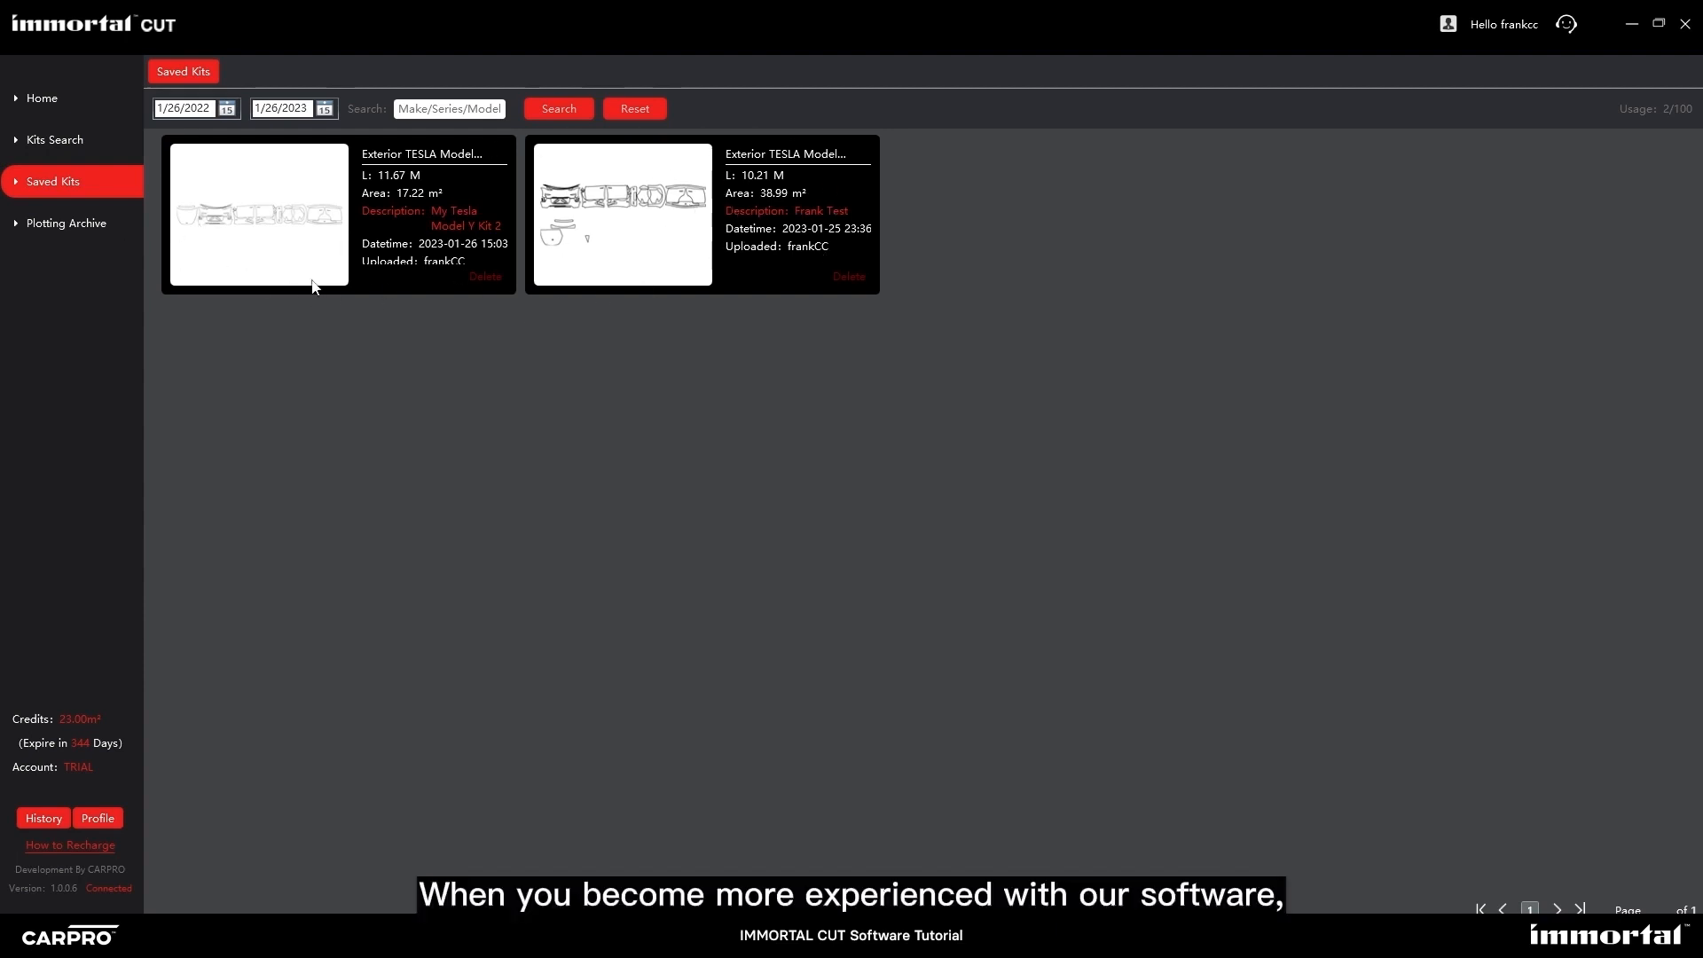
pyautogui.click(245, 229)
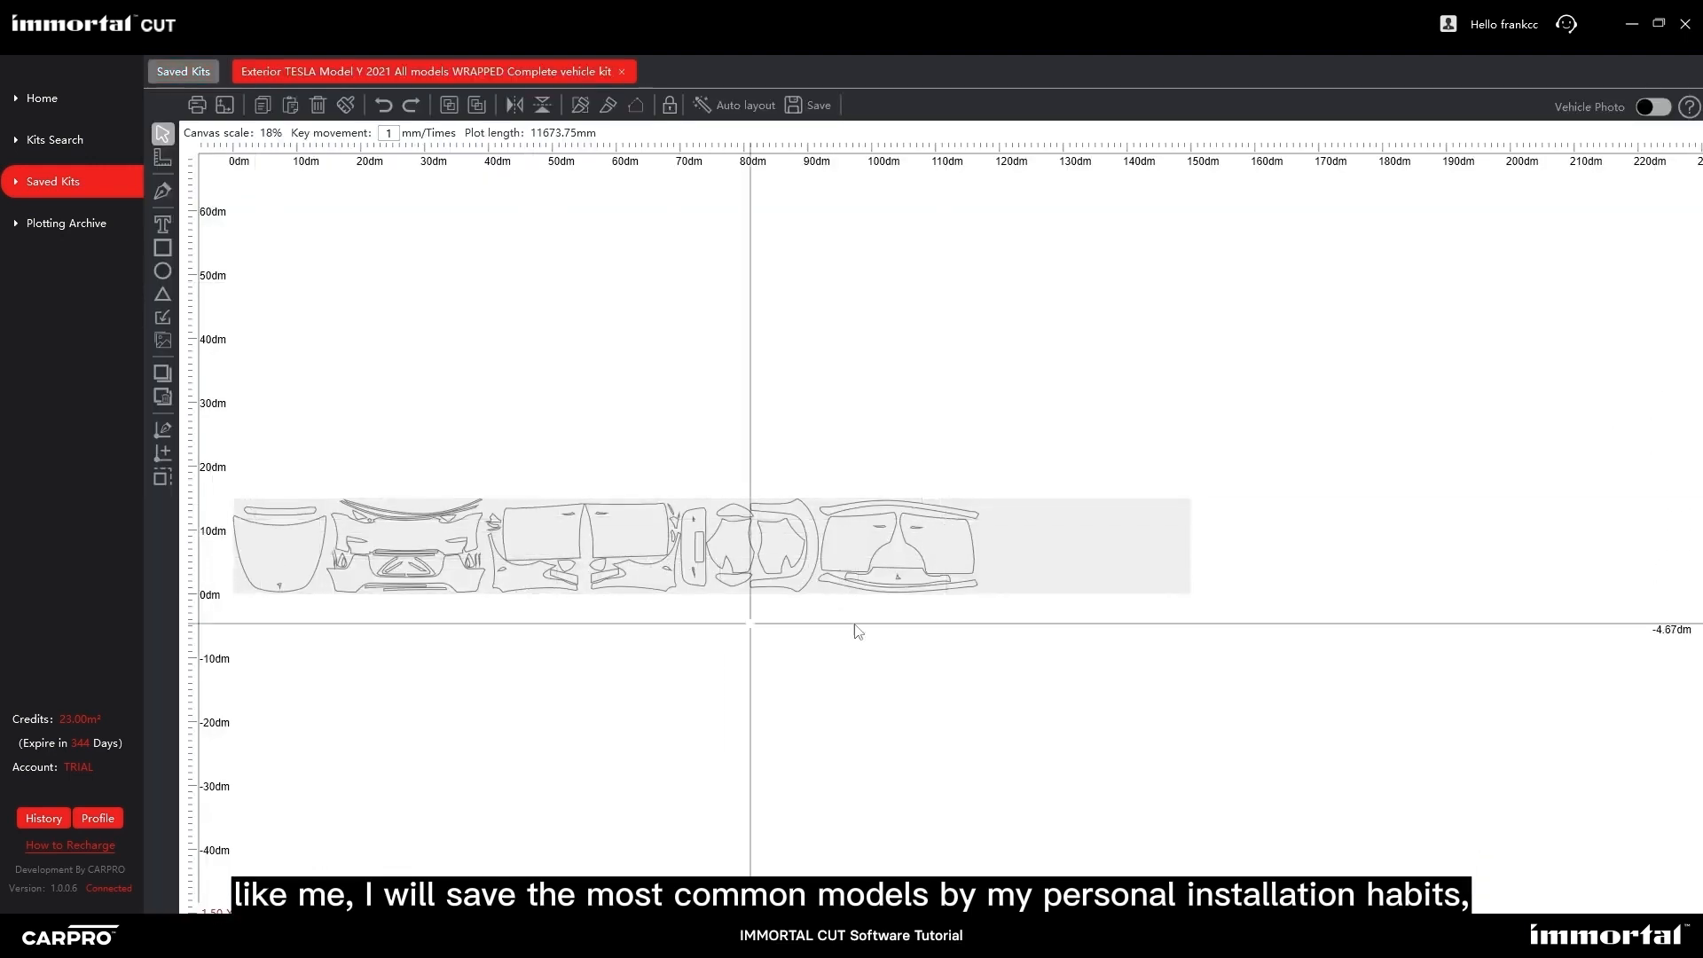
pyautogui.click(623, 72)
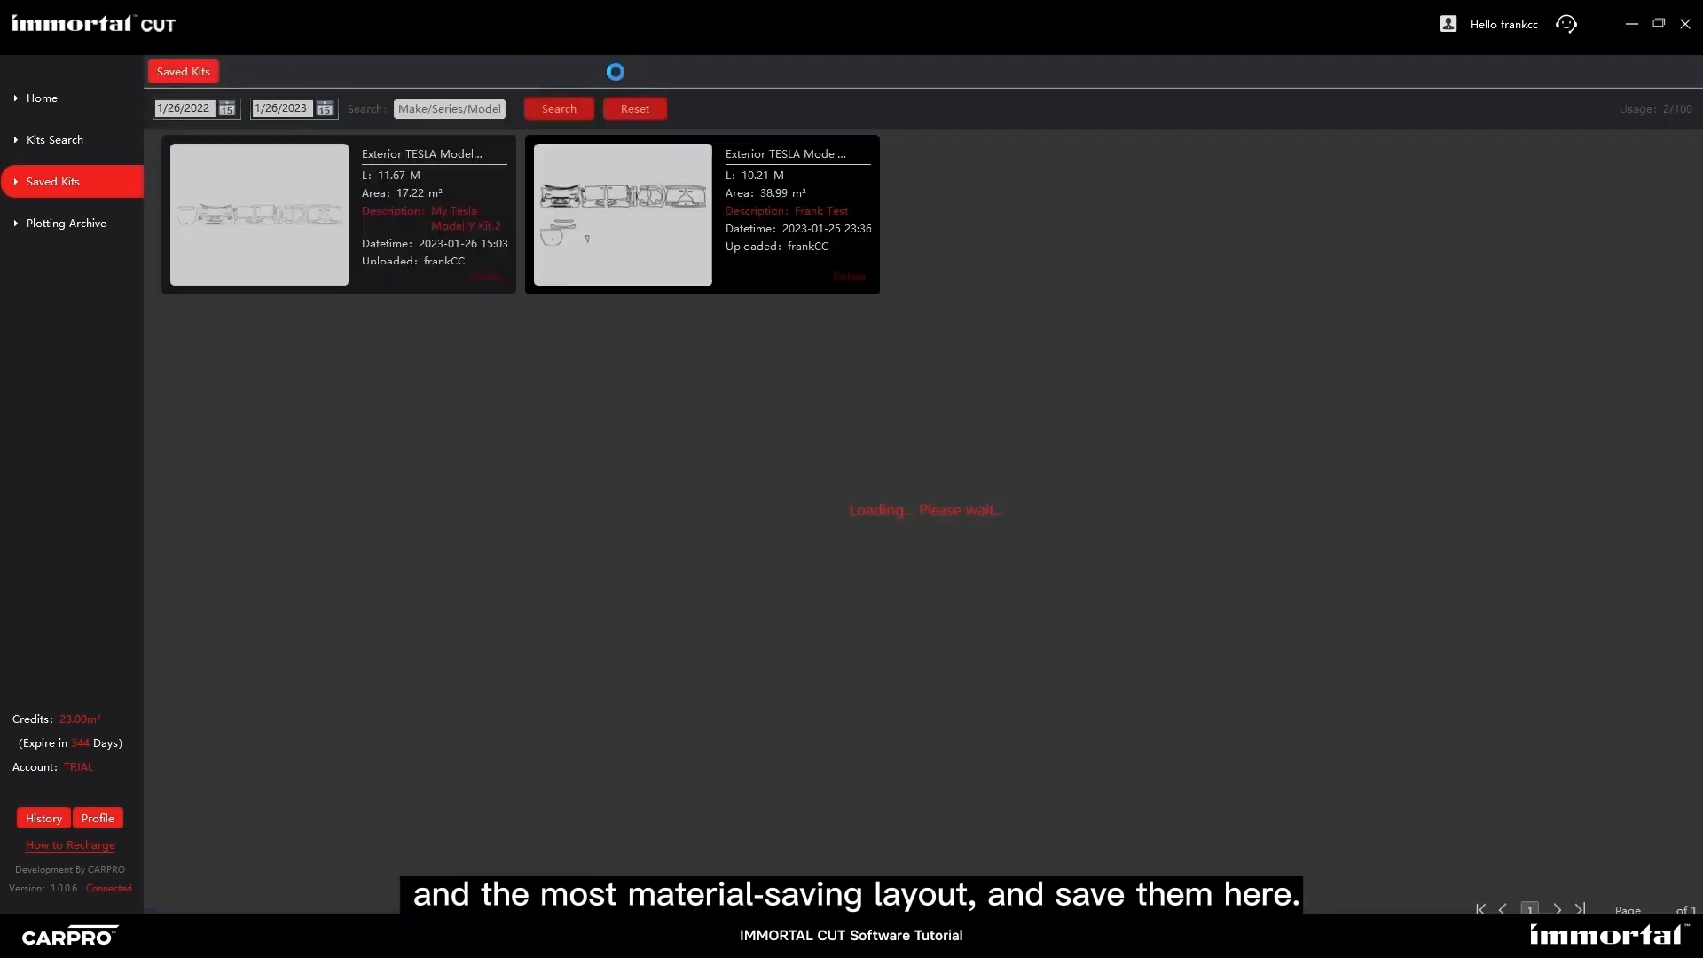
# Reopen the first Model Y kit, preview and cancel its plot, close it, and return to Kits Search.
pyautogui.doubleClick(274, 214)
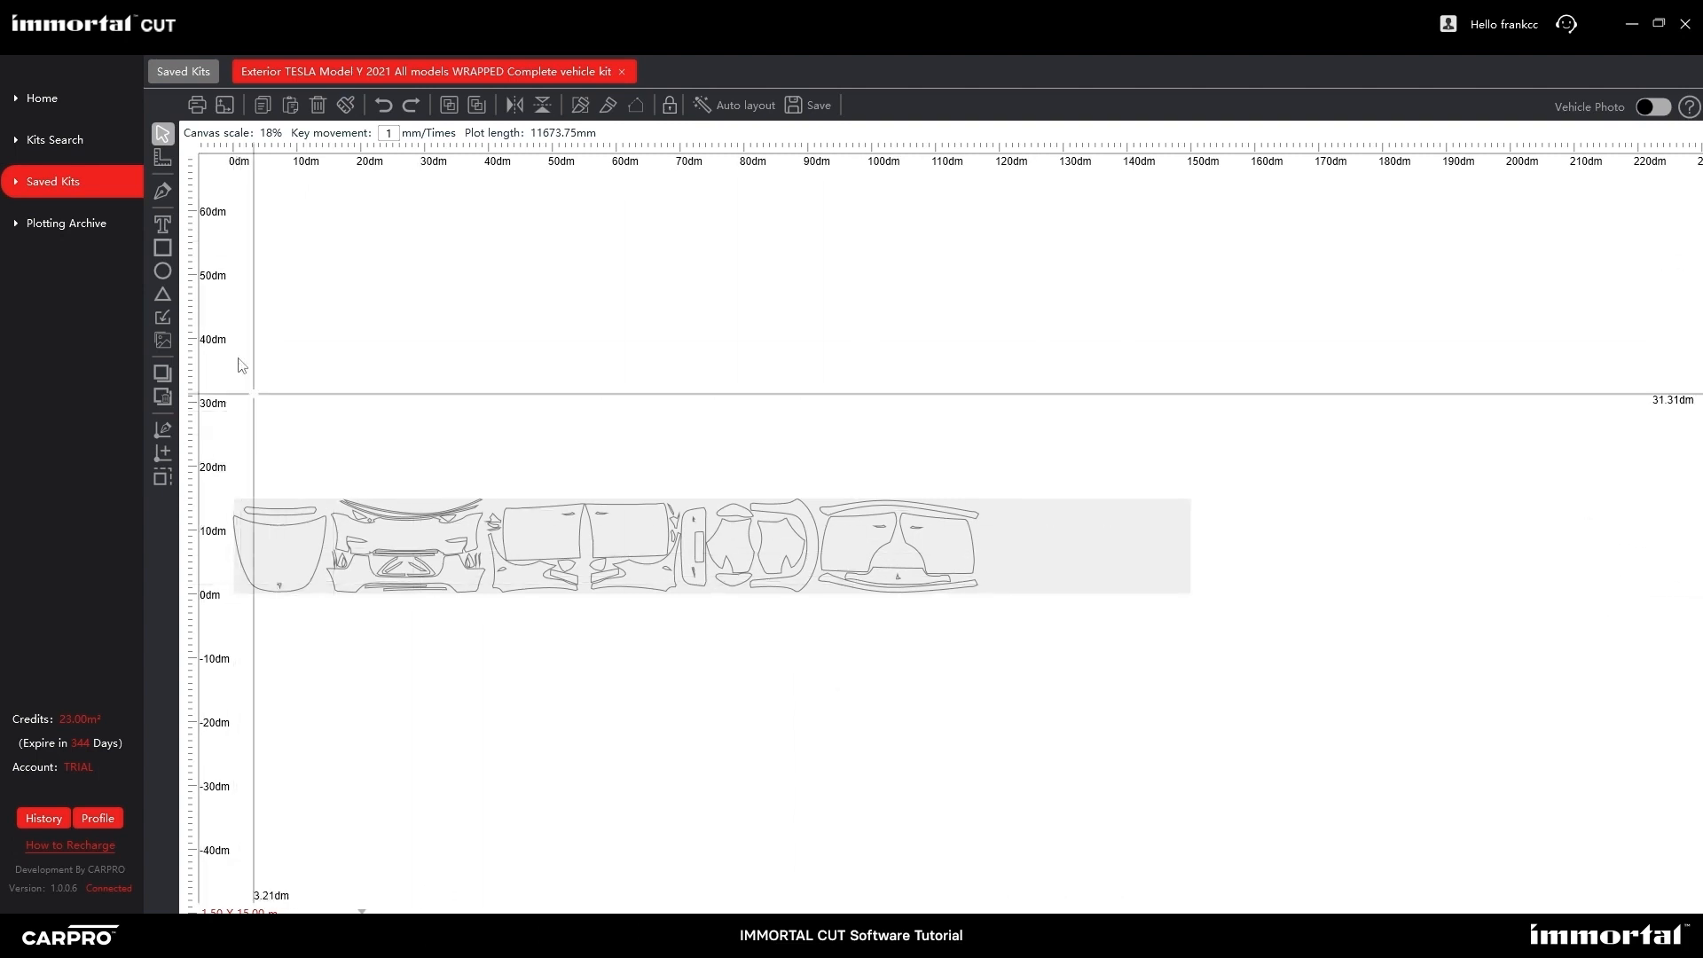
pyautogui.click(201, 111)
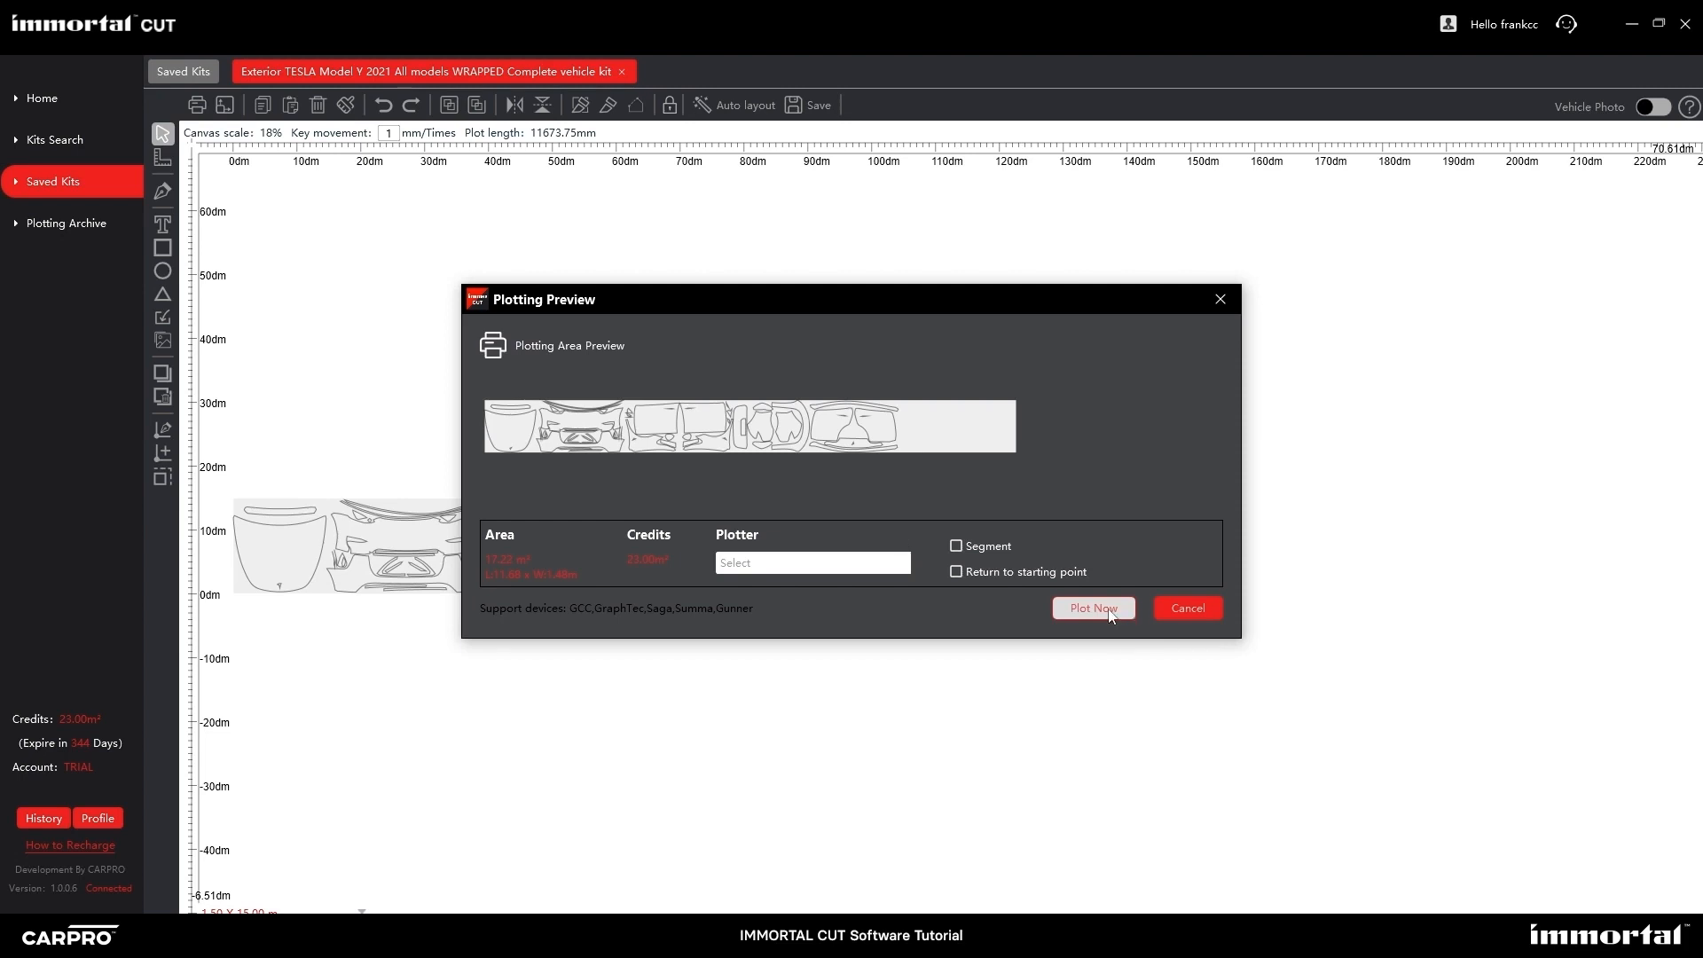
pyautogui.click(1220, 299)
pyautogui.click(621, 71)
pyautogui.click(56, 150)
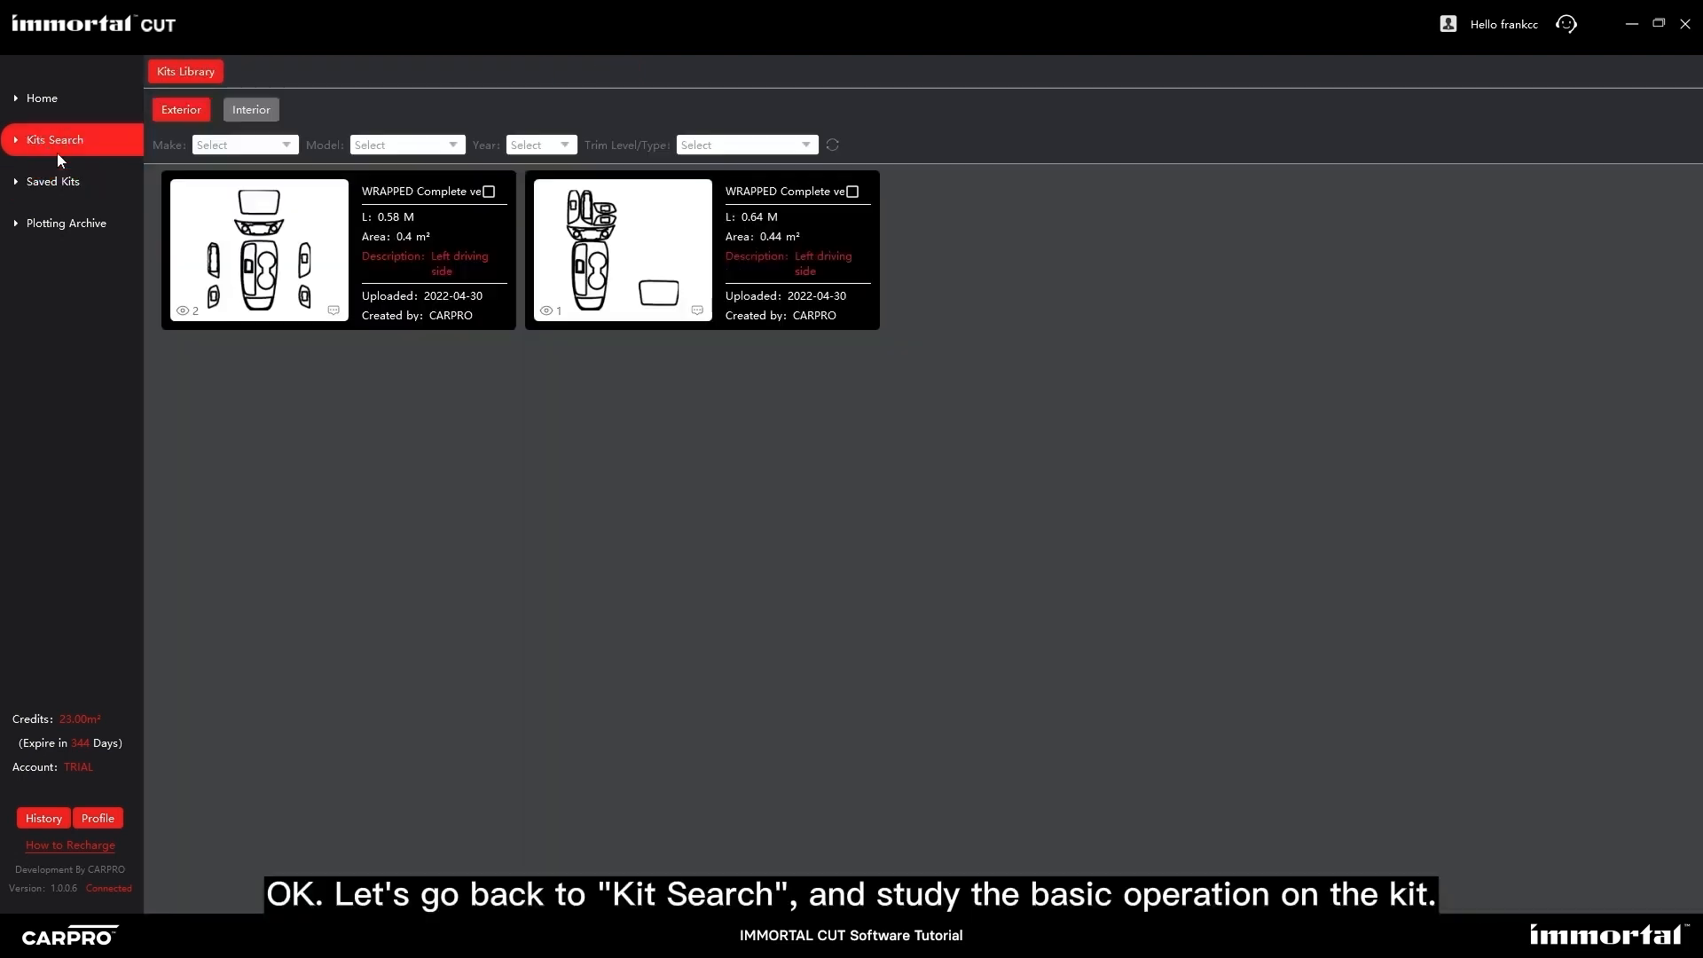
# Set Make to TESLA and Model to Model Y, keeping Year 2021 and trim All models.
pyautogui.click(241, 144)
pyautogui.scroll(-1, 250, 427)
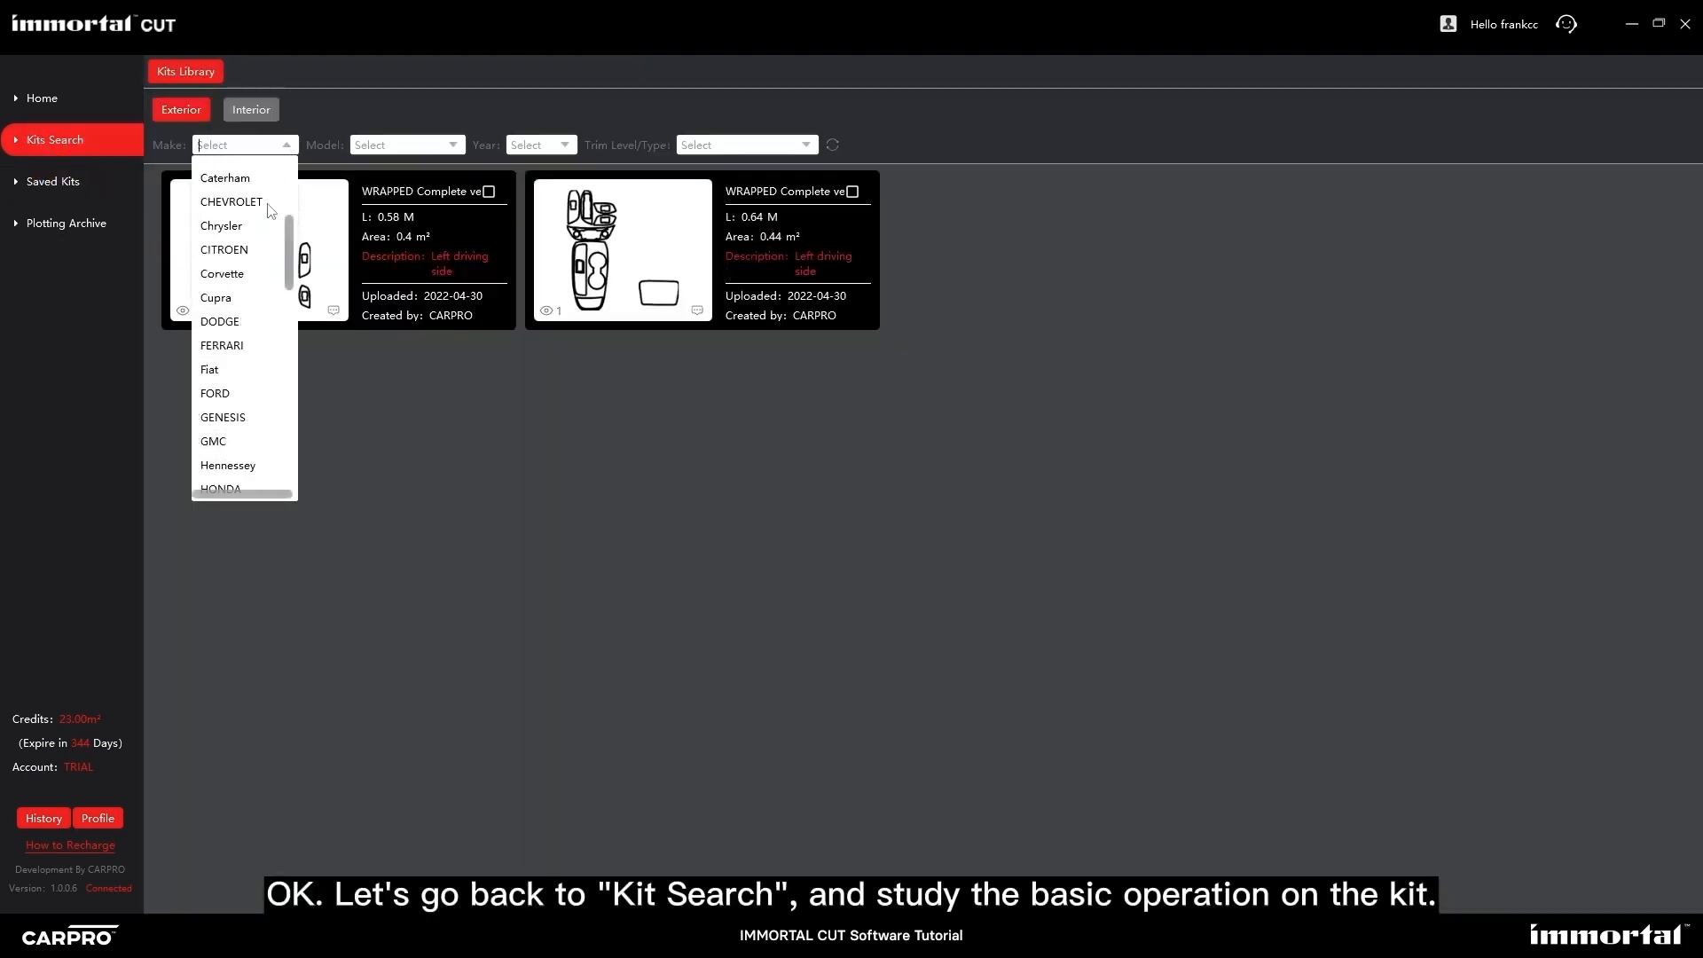
pyautogui.moveTo(289, 264); pyautogui.dragTo(292, 486)
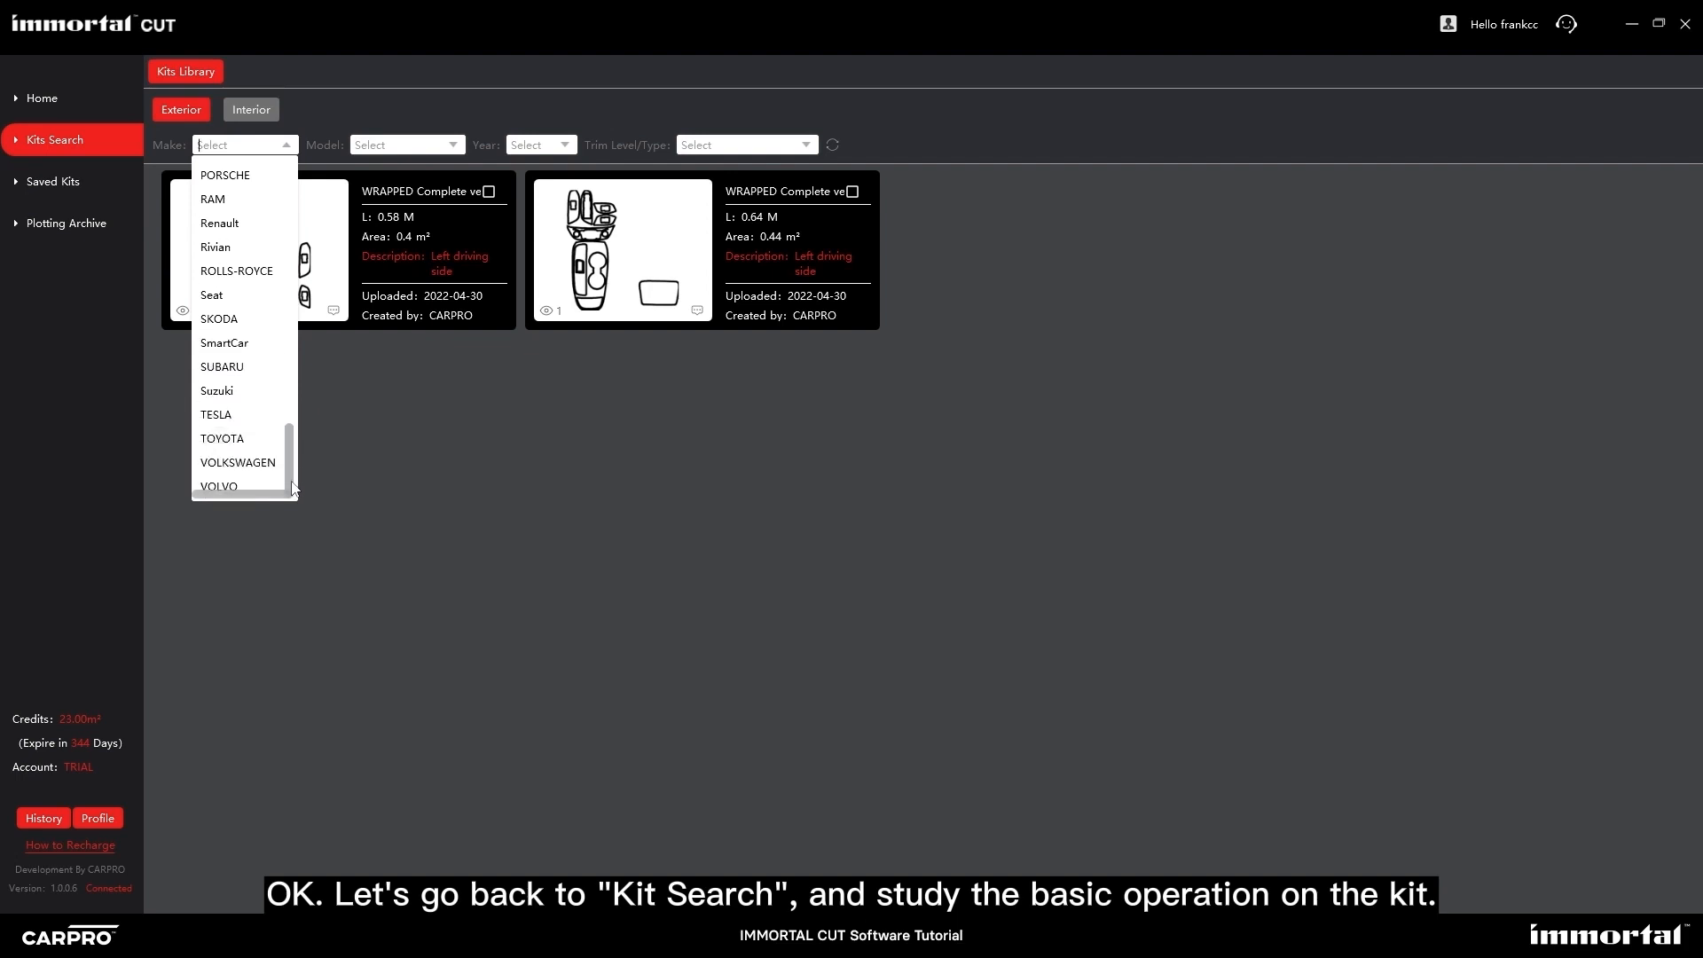
pyautogui.click(238, 414)
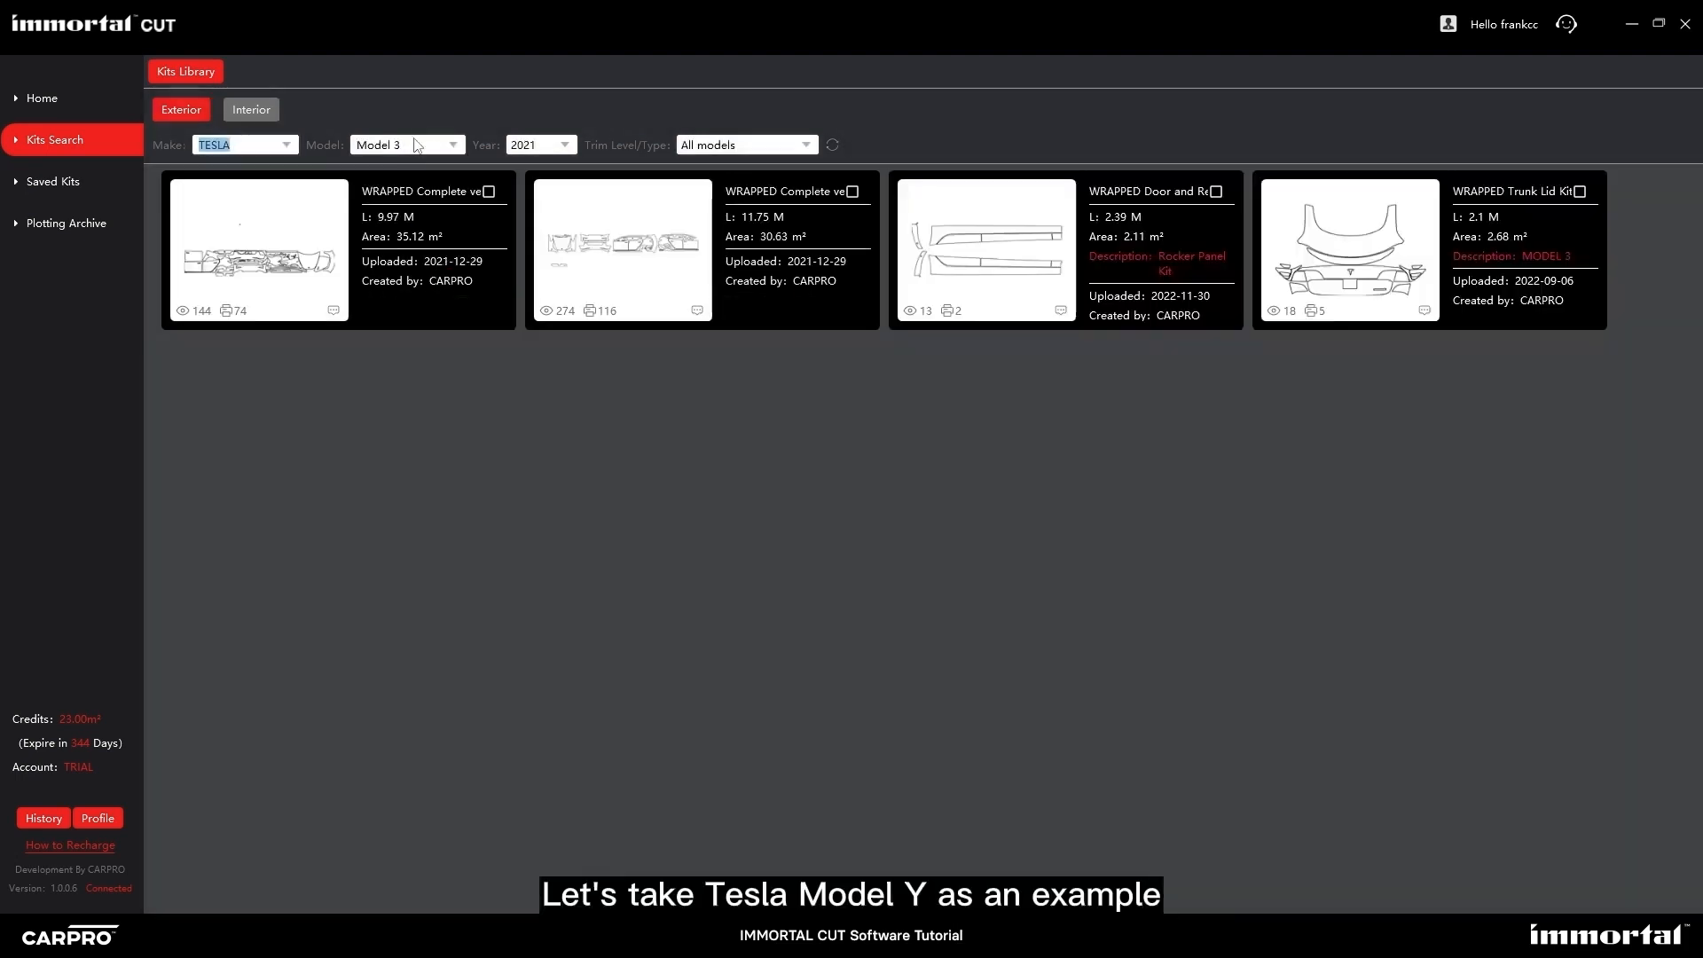
pyautogui.click(410, 146)
pyautogui.click(427, 241)
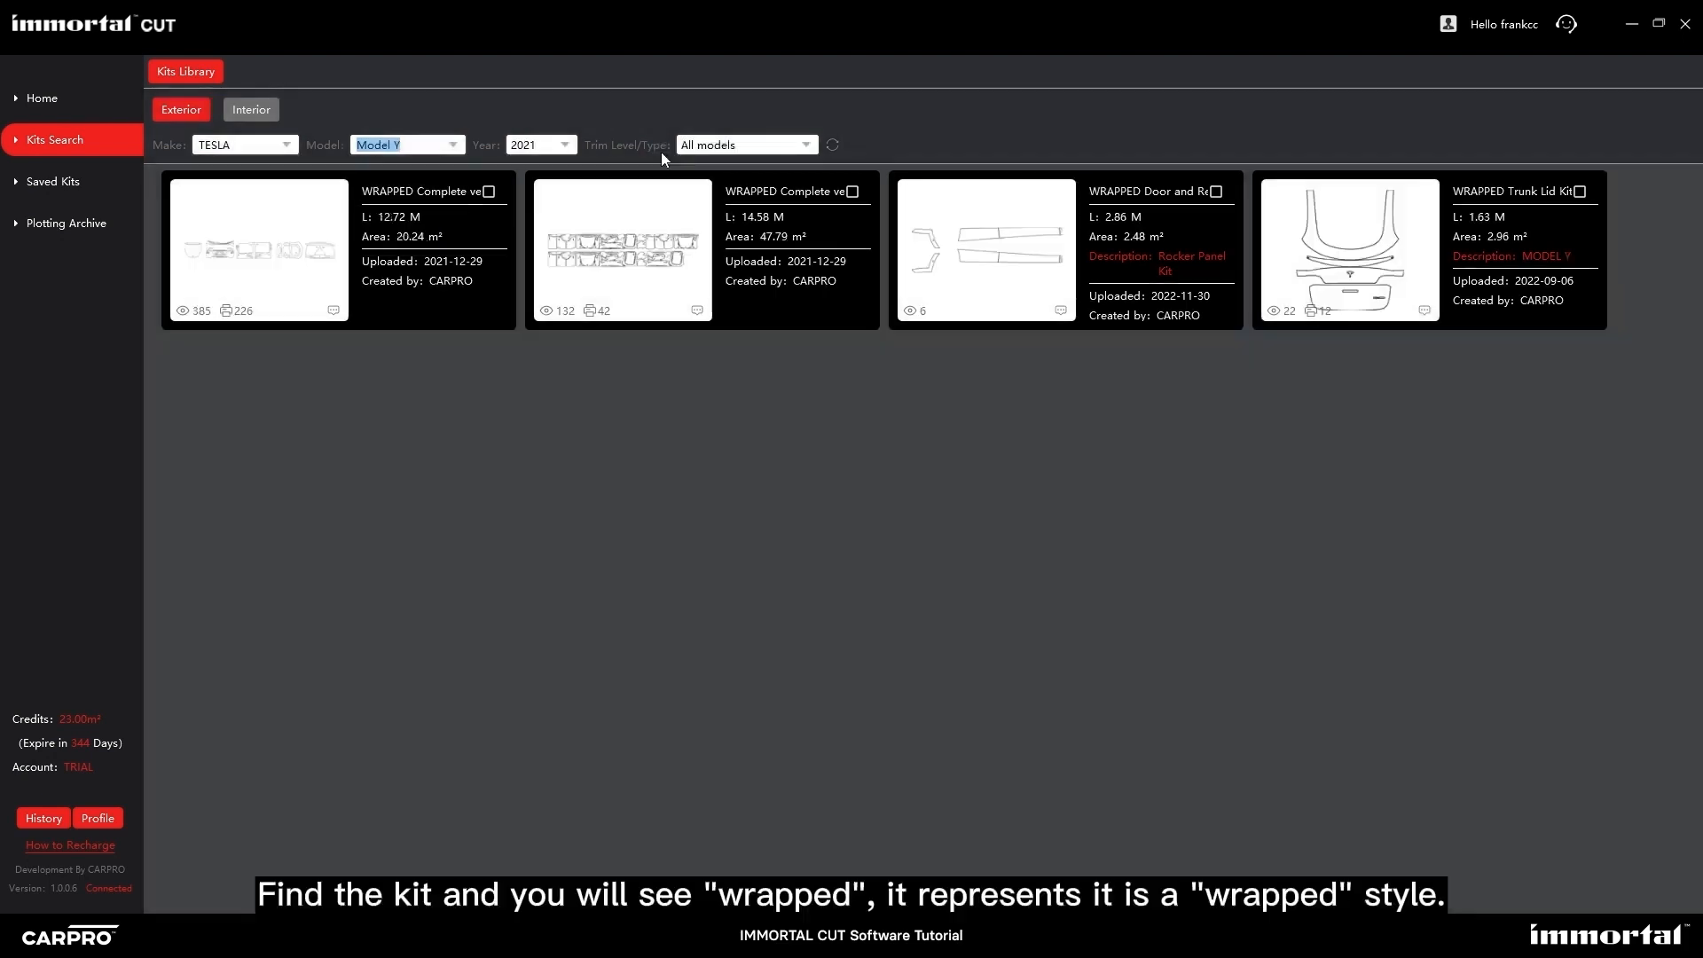
pyautogui.click(778, 145)
pyautogui.click(585, 113)
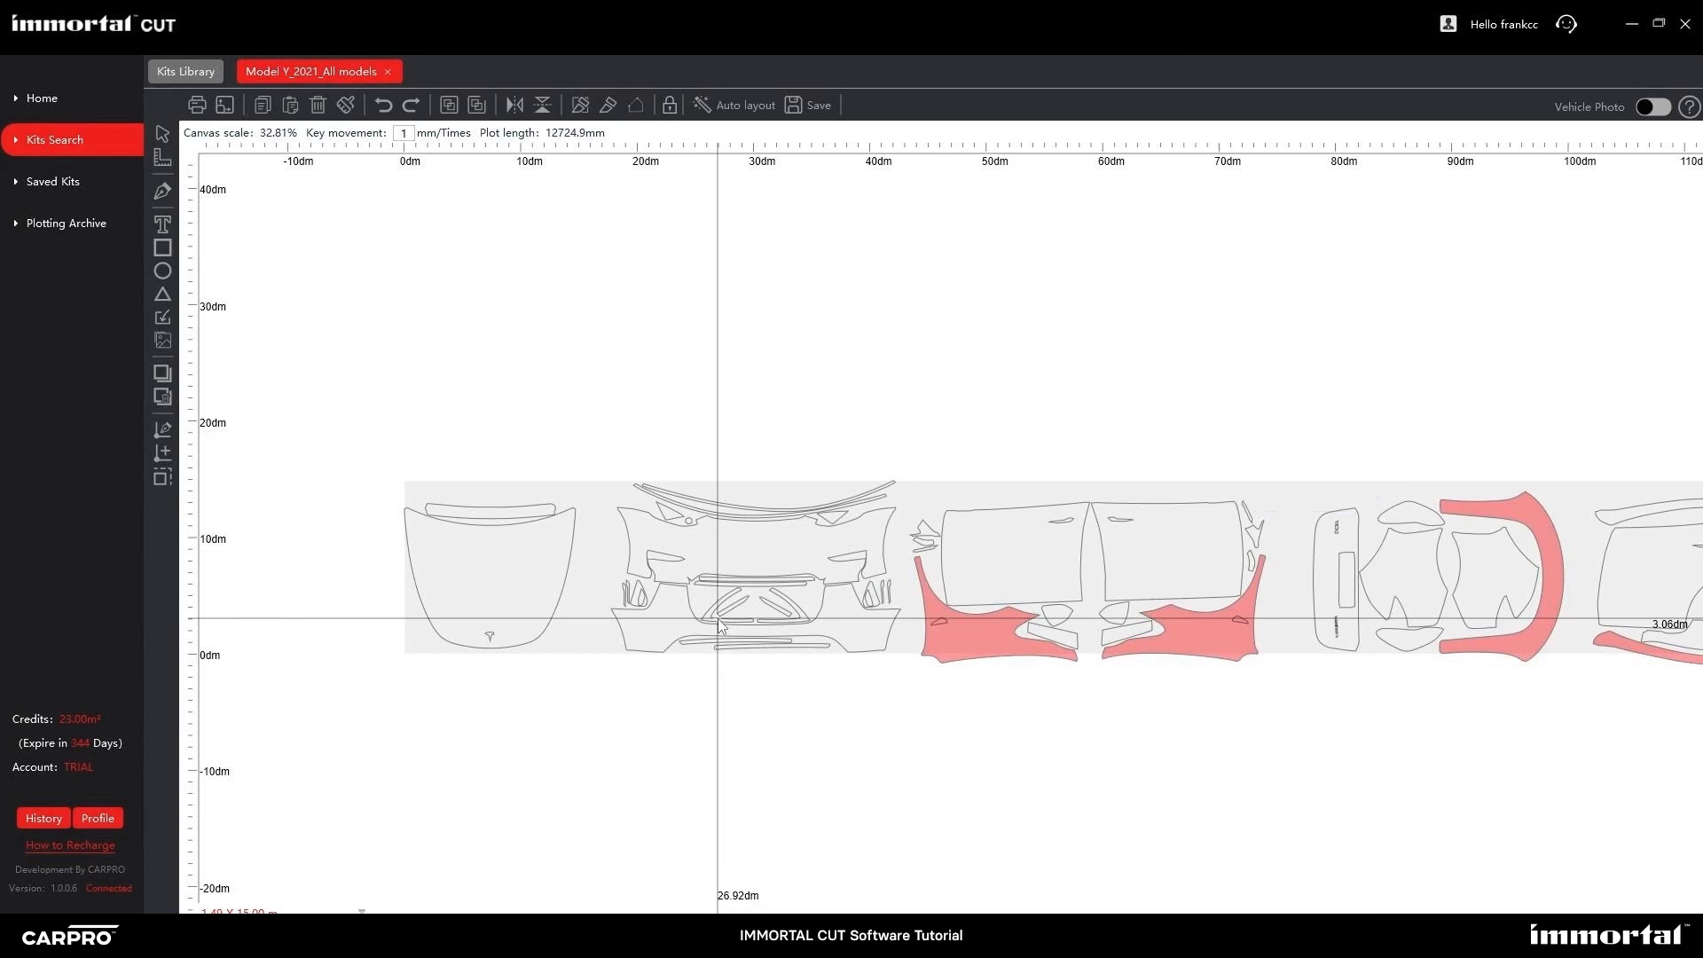
# Pan and zoom the canvas to inspect the Model Y 2021 All models kit layout.
pyautogui.moveTo(717, 619); pyautogui.dragTo(638, 603)
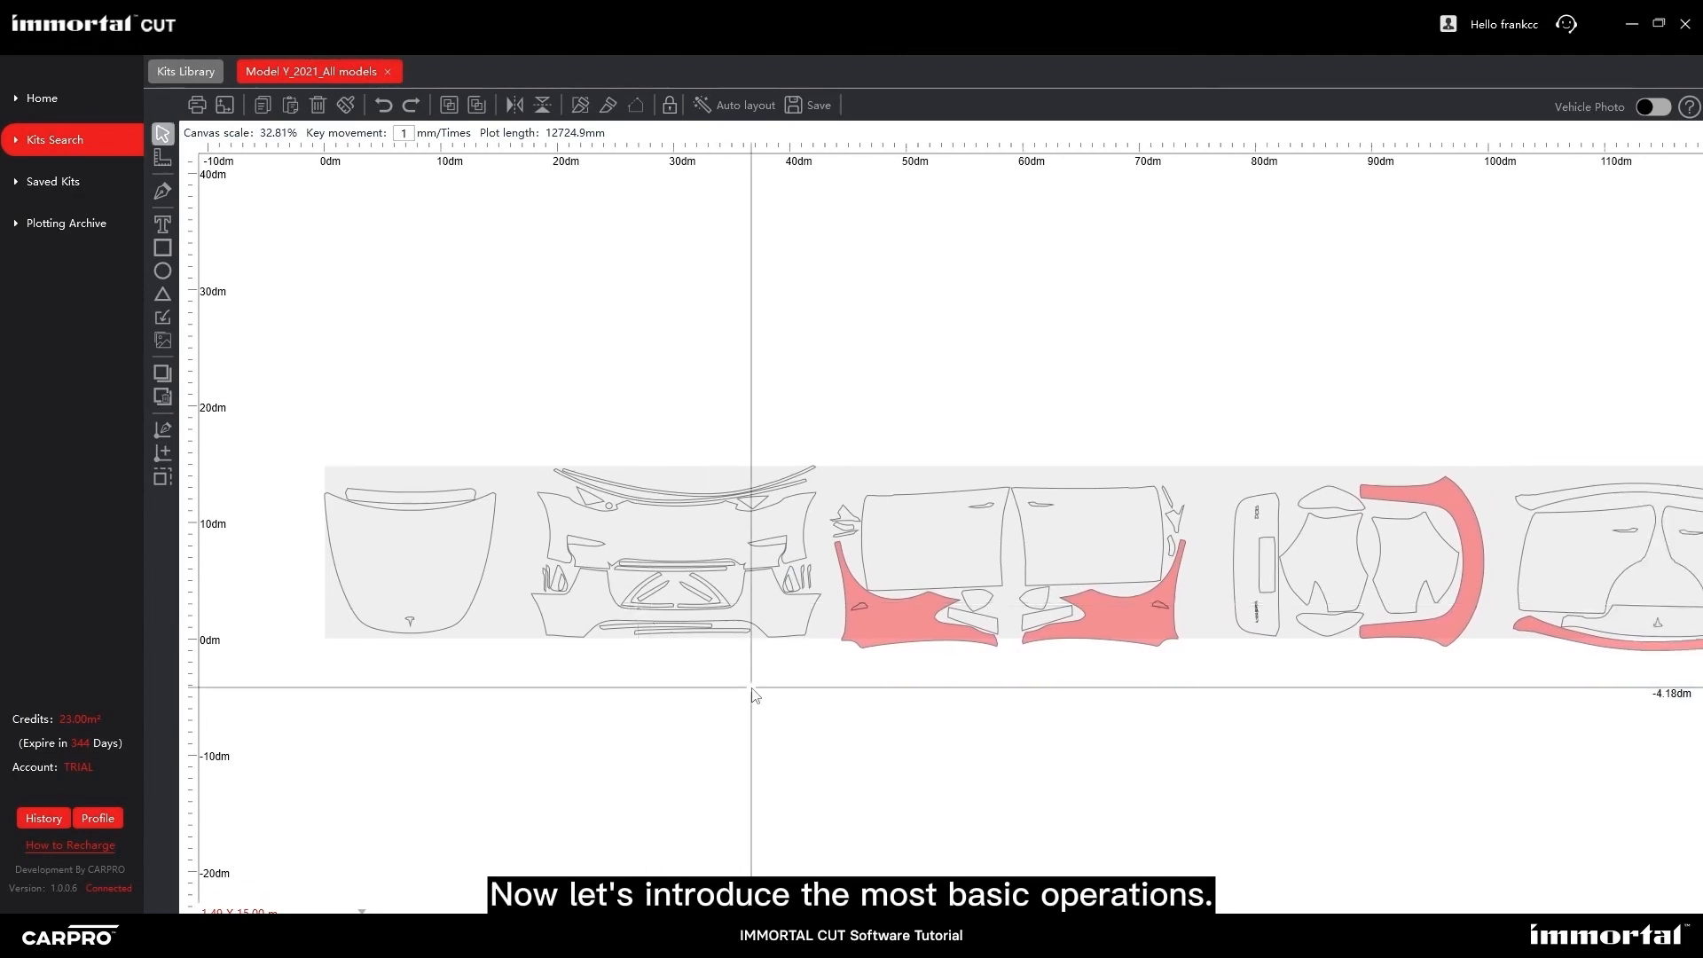
pyautogui.scroll(-3, 755, 696)
pyautogui.scroll(2, 755, 695)
pyautogui.scroll(1, 755, 693)
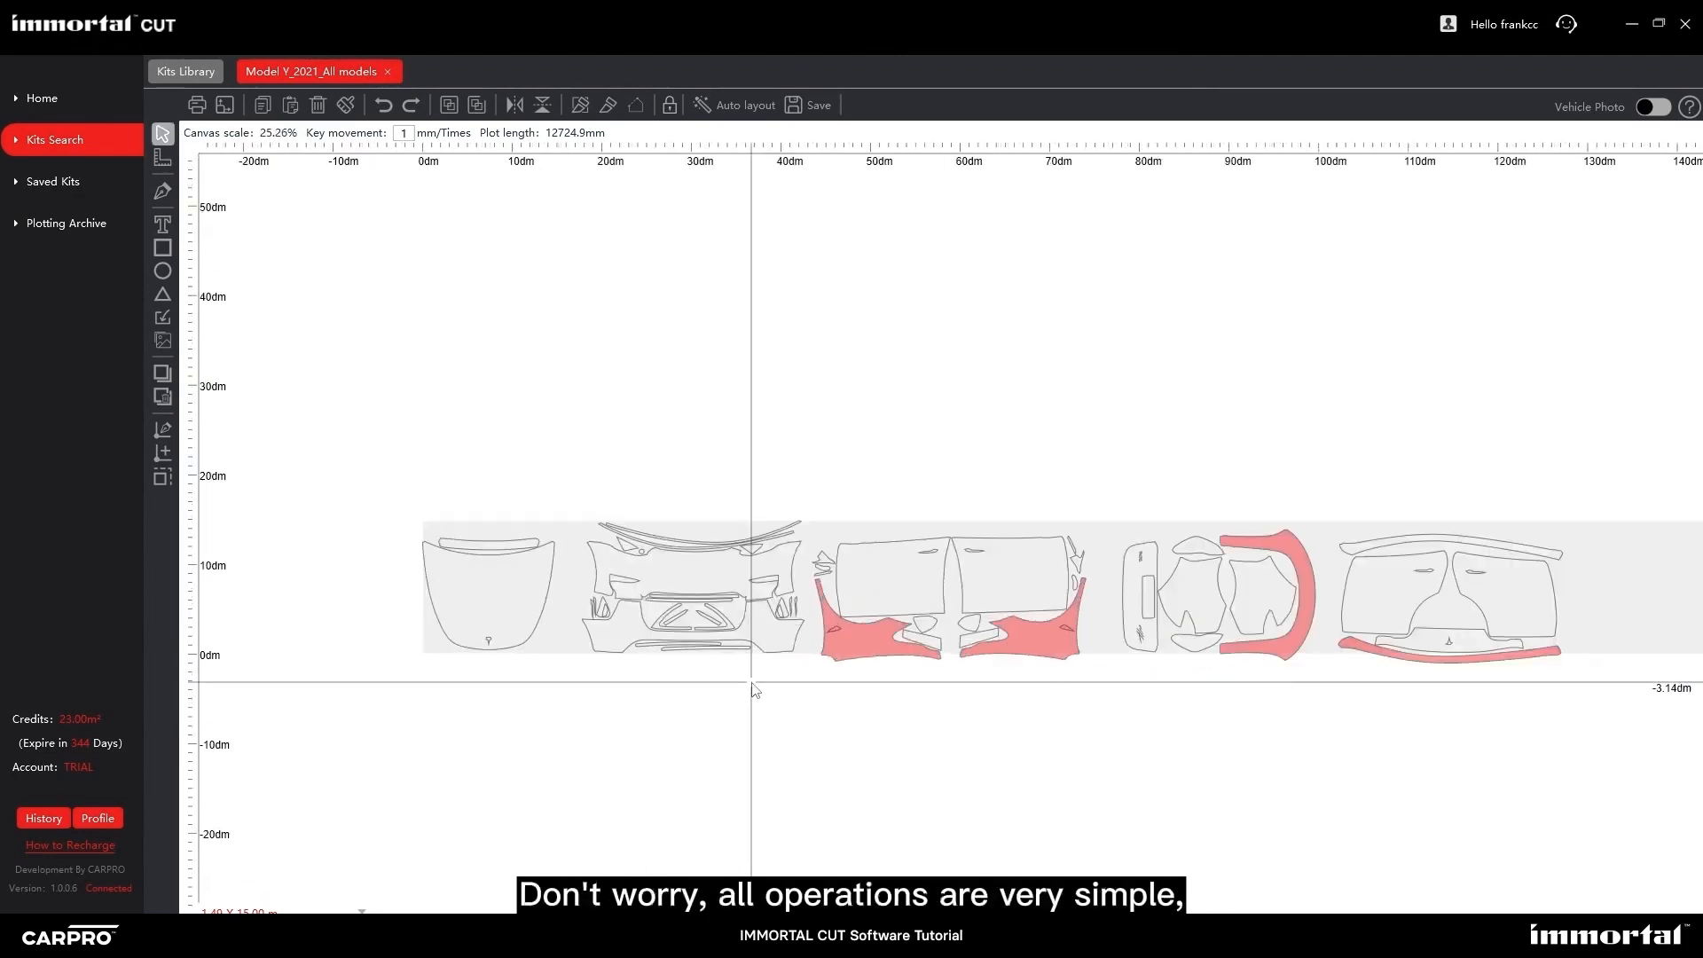
pyautogui.scroll(1, 753, 688)
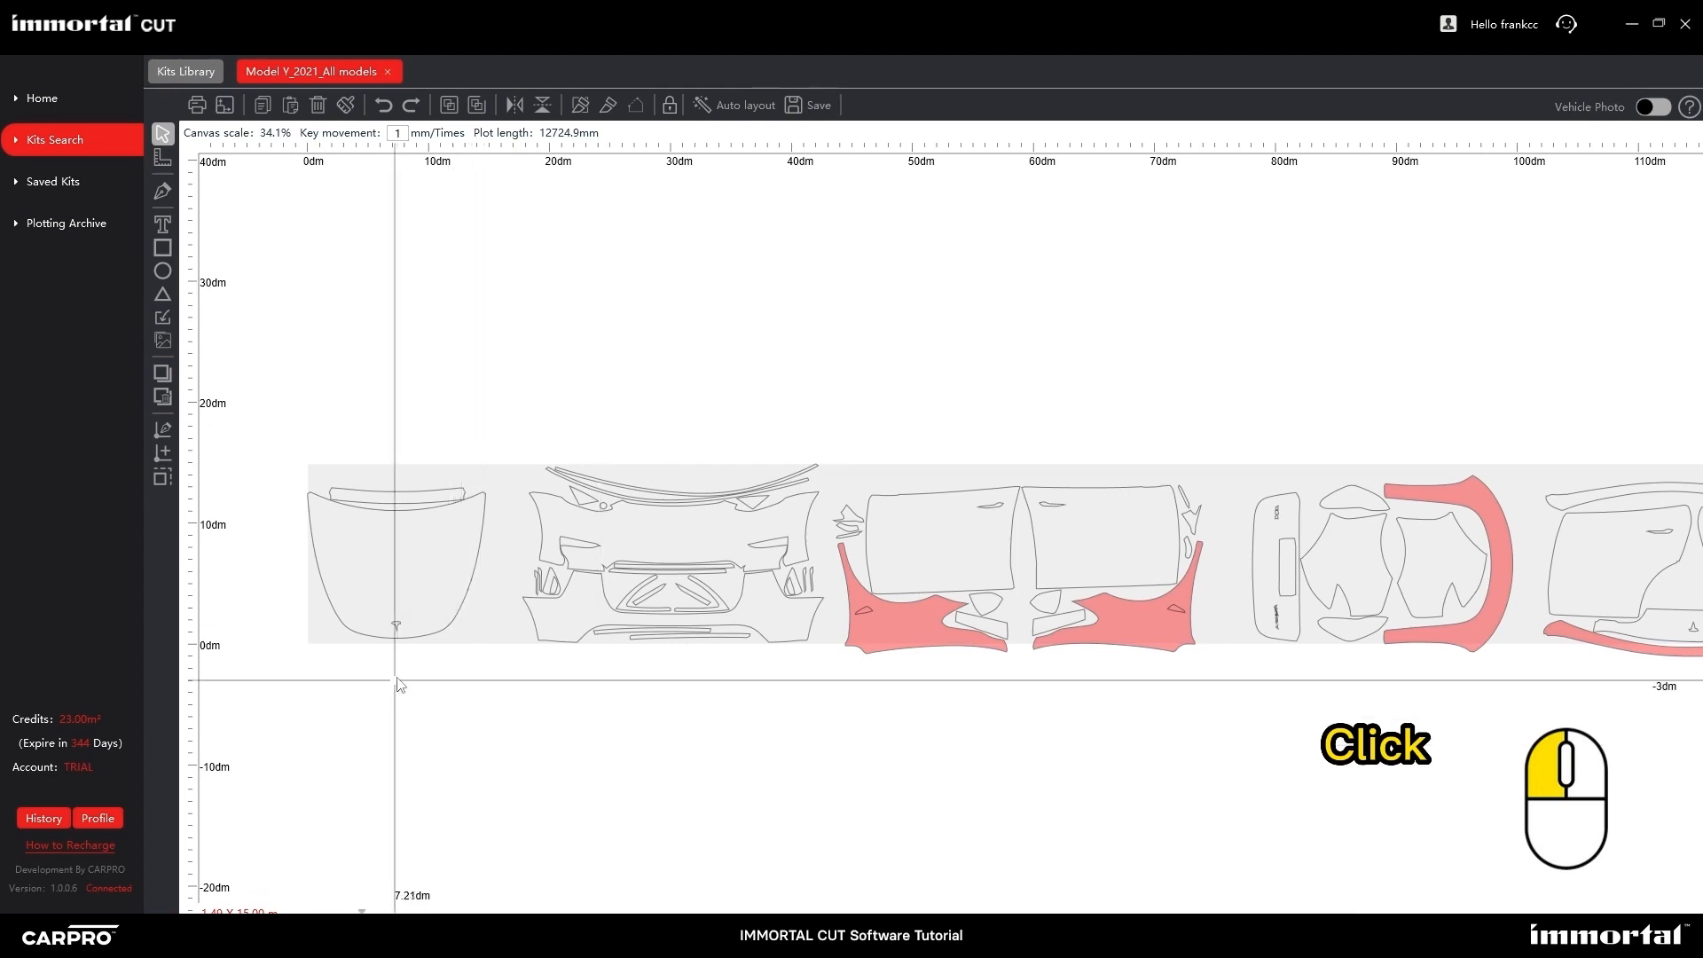
pyautogui.click(476, 560)
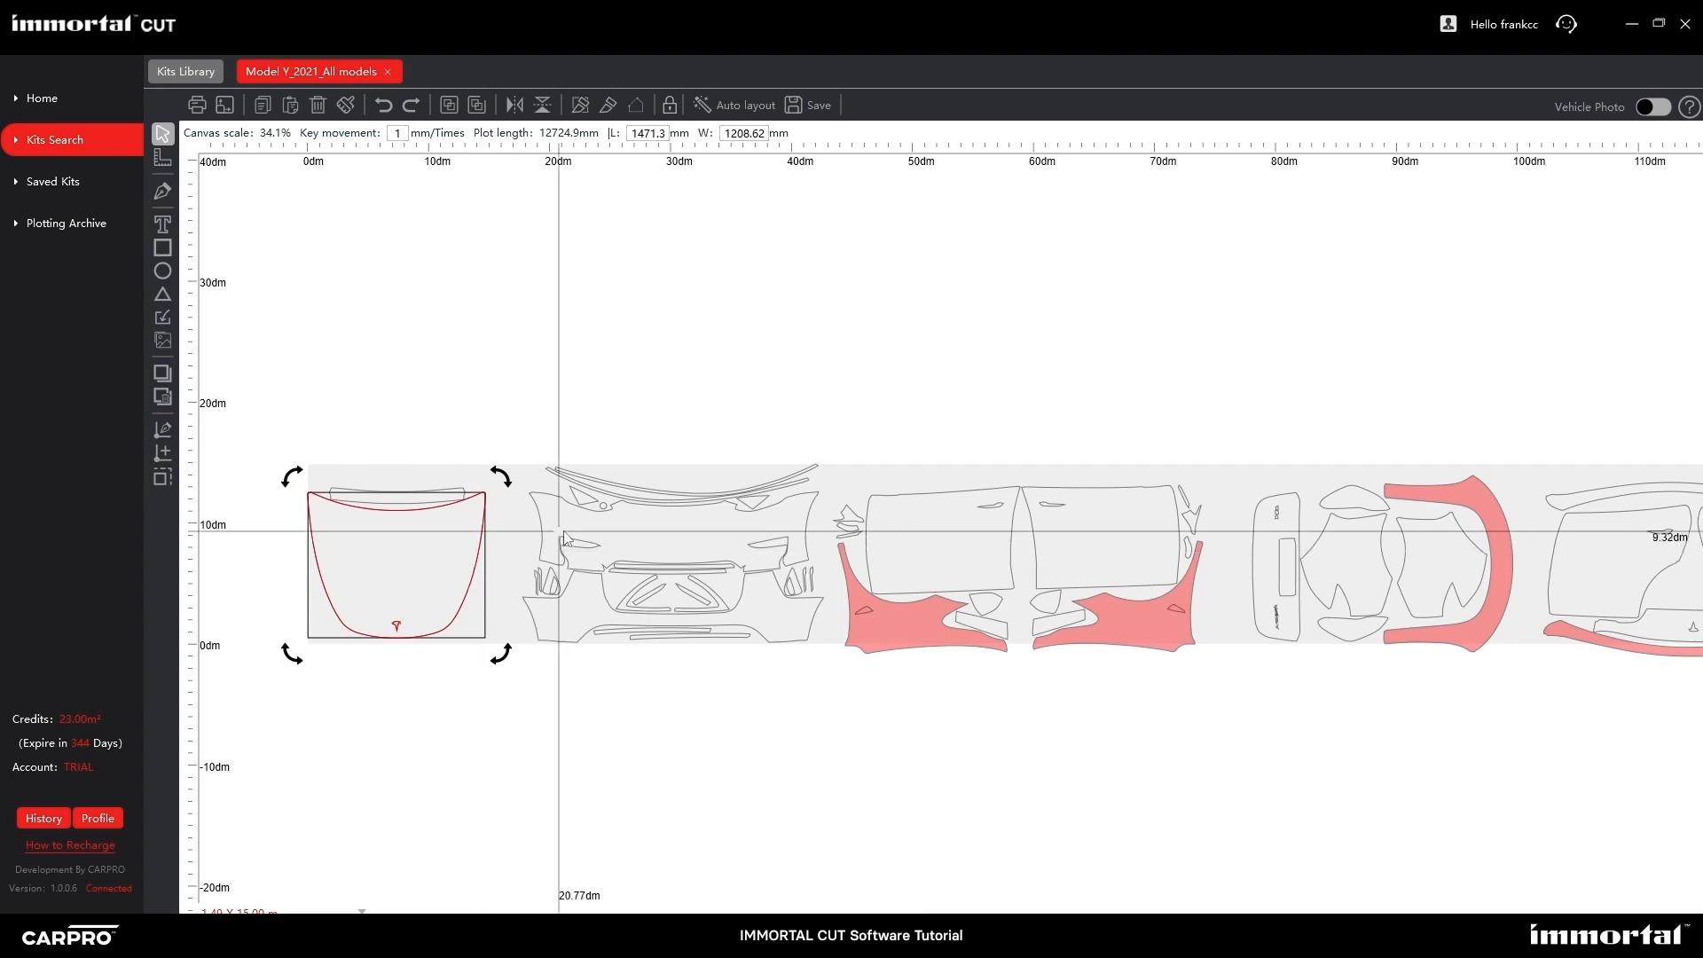
pyautogui.click(674, 532)
pyautogui.click(898, 530)
pyautogui.click(1077, 528)
pyautogui.click(674, 532)
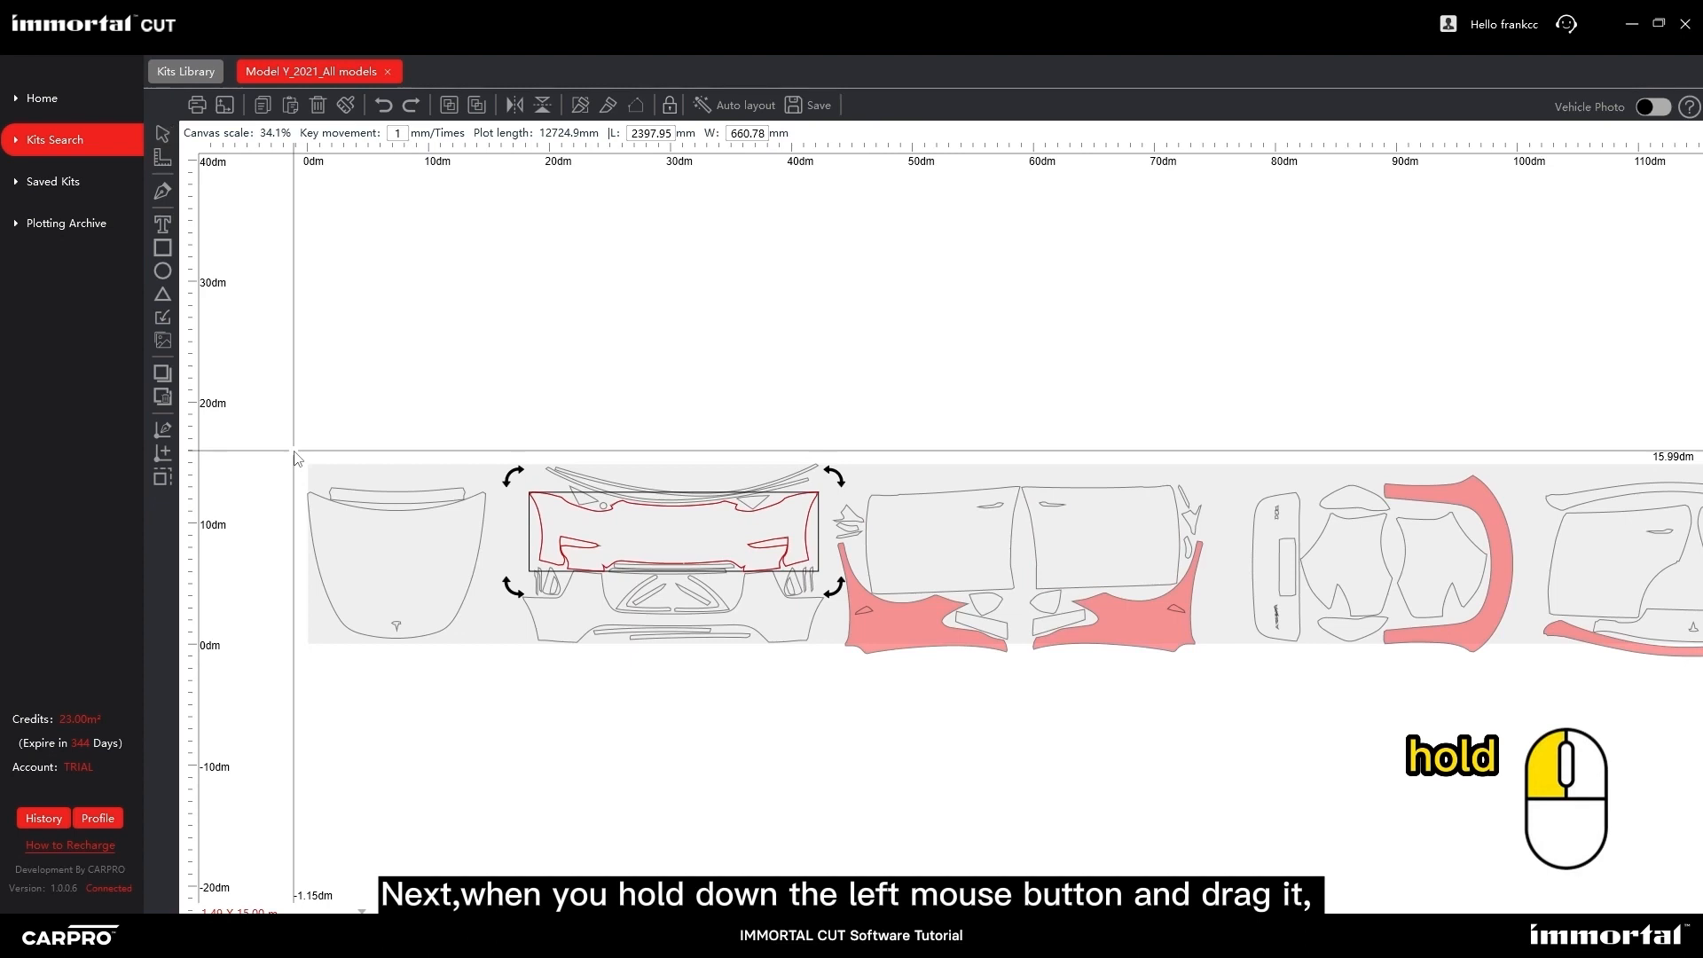
pyautogui.moveTo(293, 450); pyautogui.dragTo(494, 653)
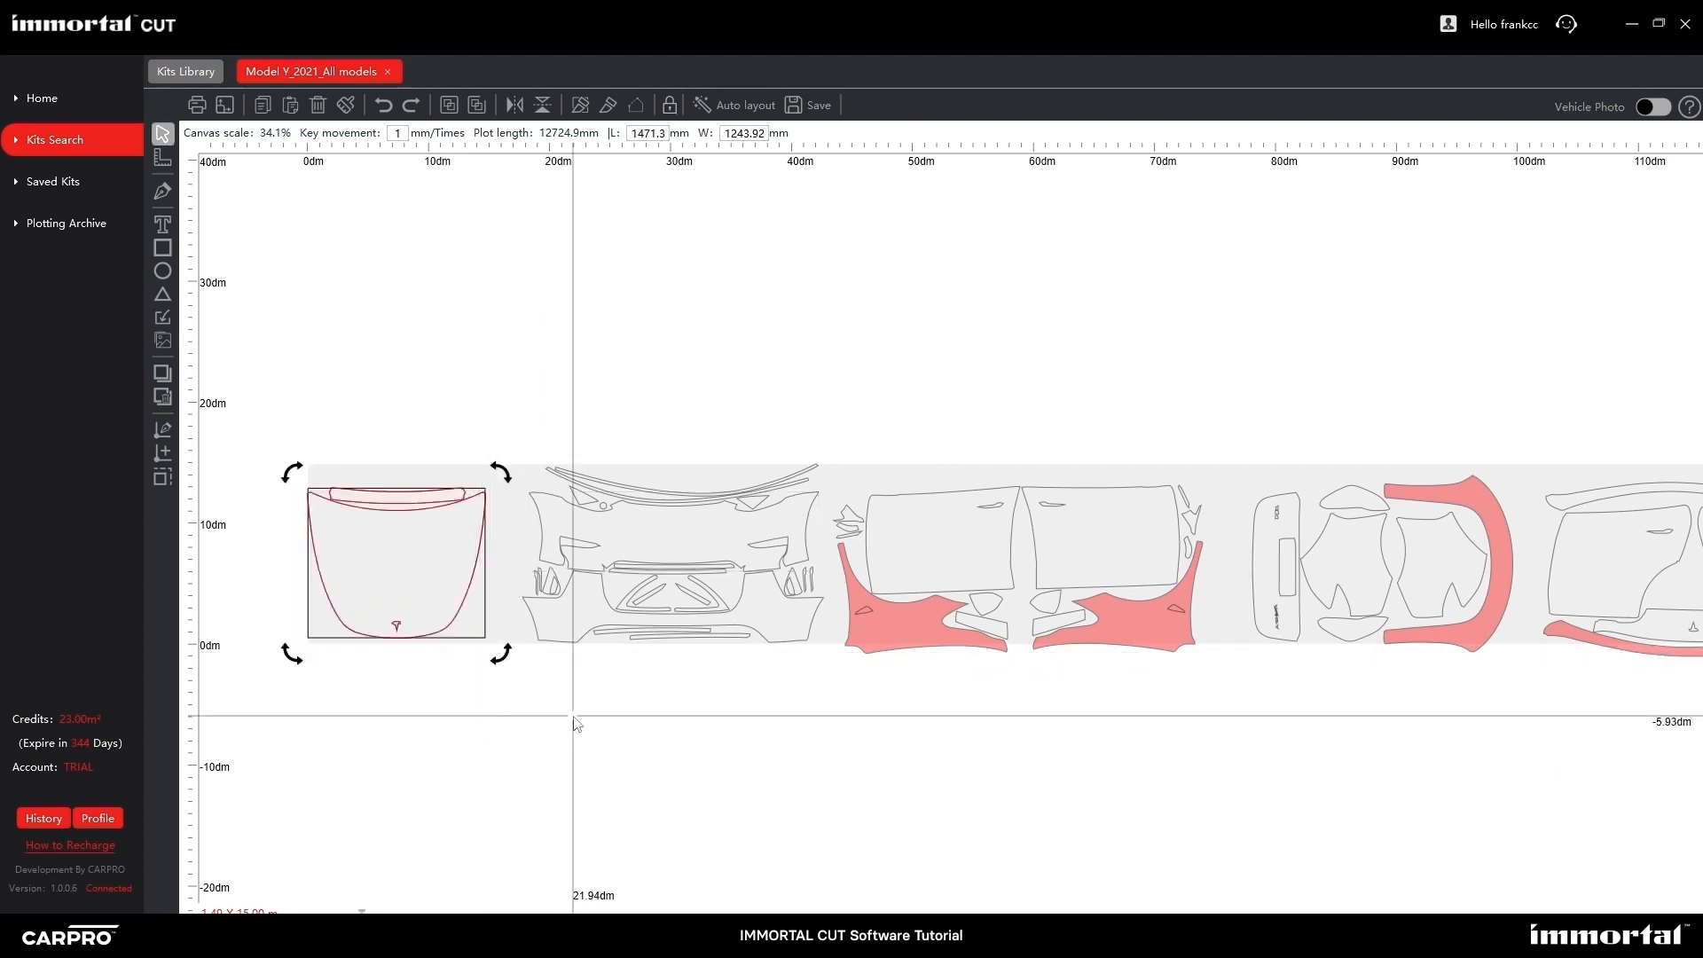
pyautogui.click(573, 714)
pyautogui.moveTo(508, 422); pyautogui.dragTo(832, 694)
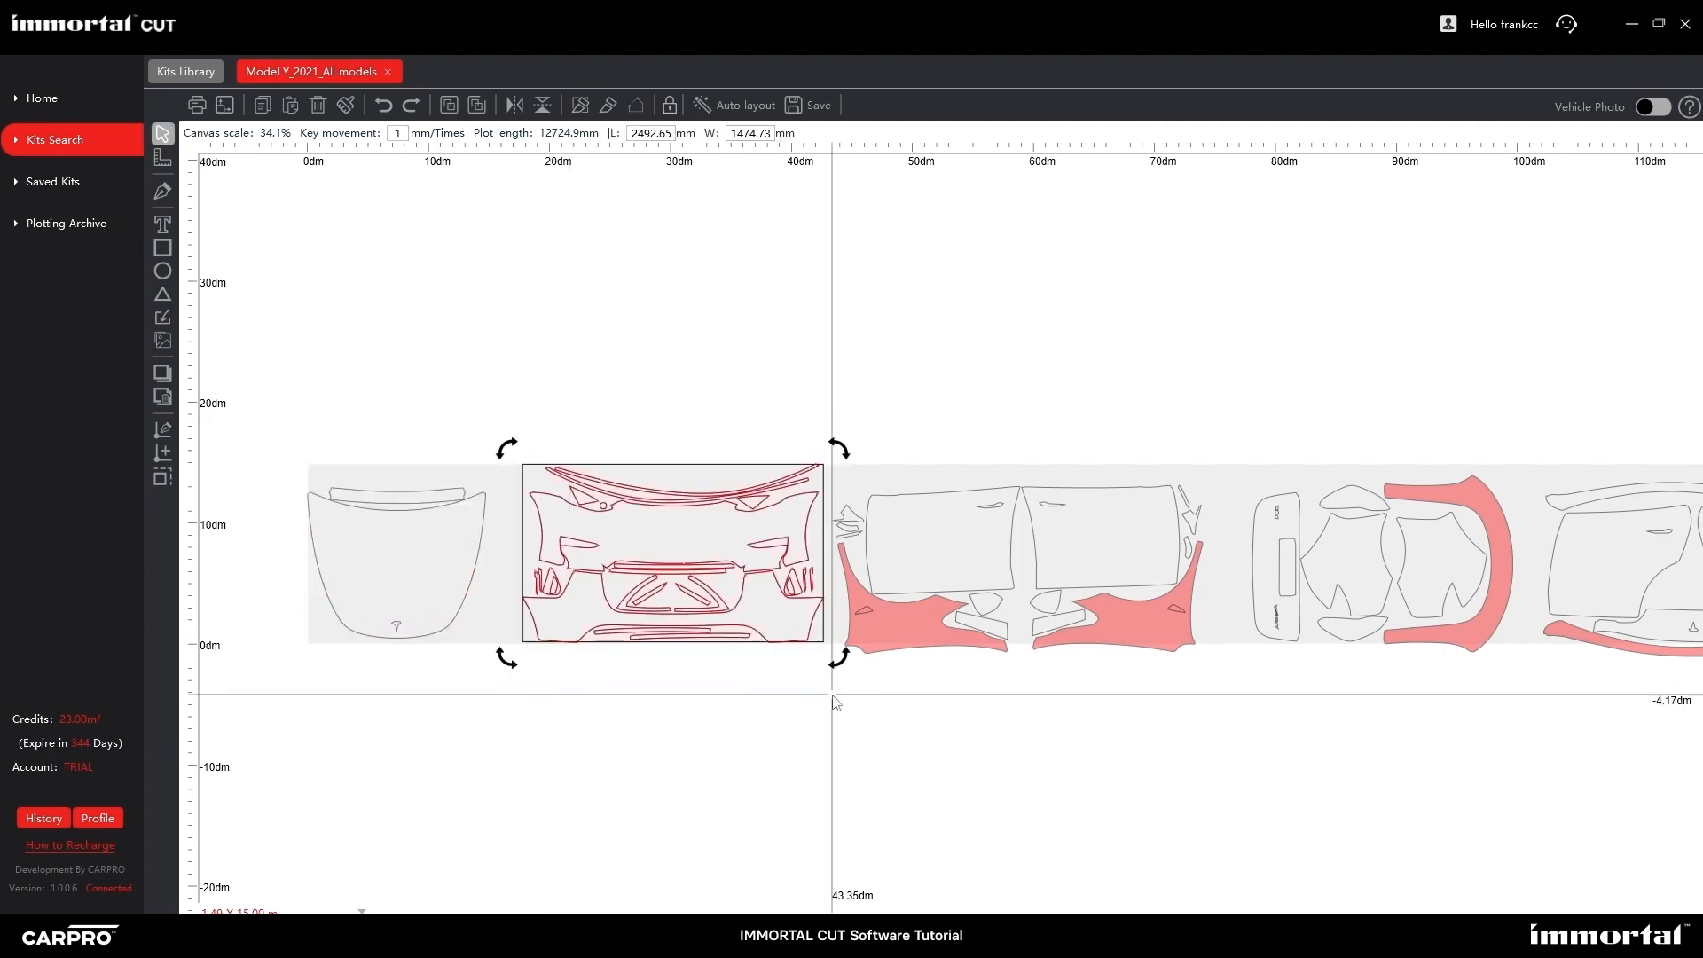
pyautogui.moveTo(494, 410); pyautogui.dragTo(838, 572)
pyautogui.click(508, 688)
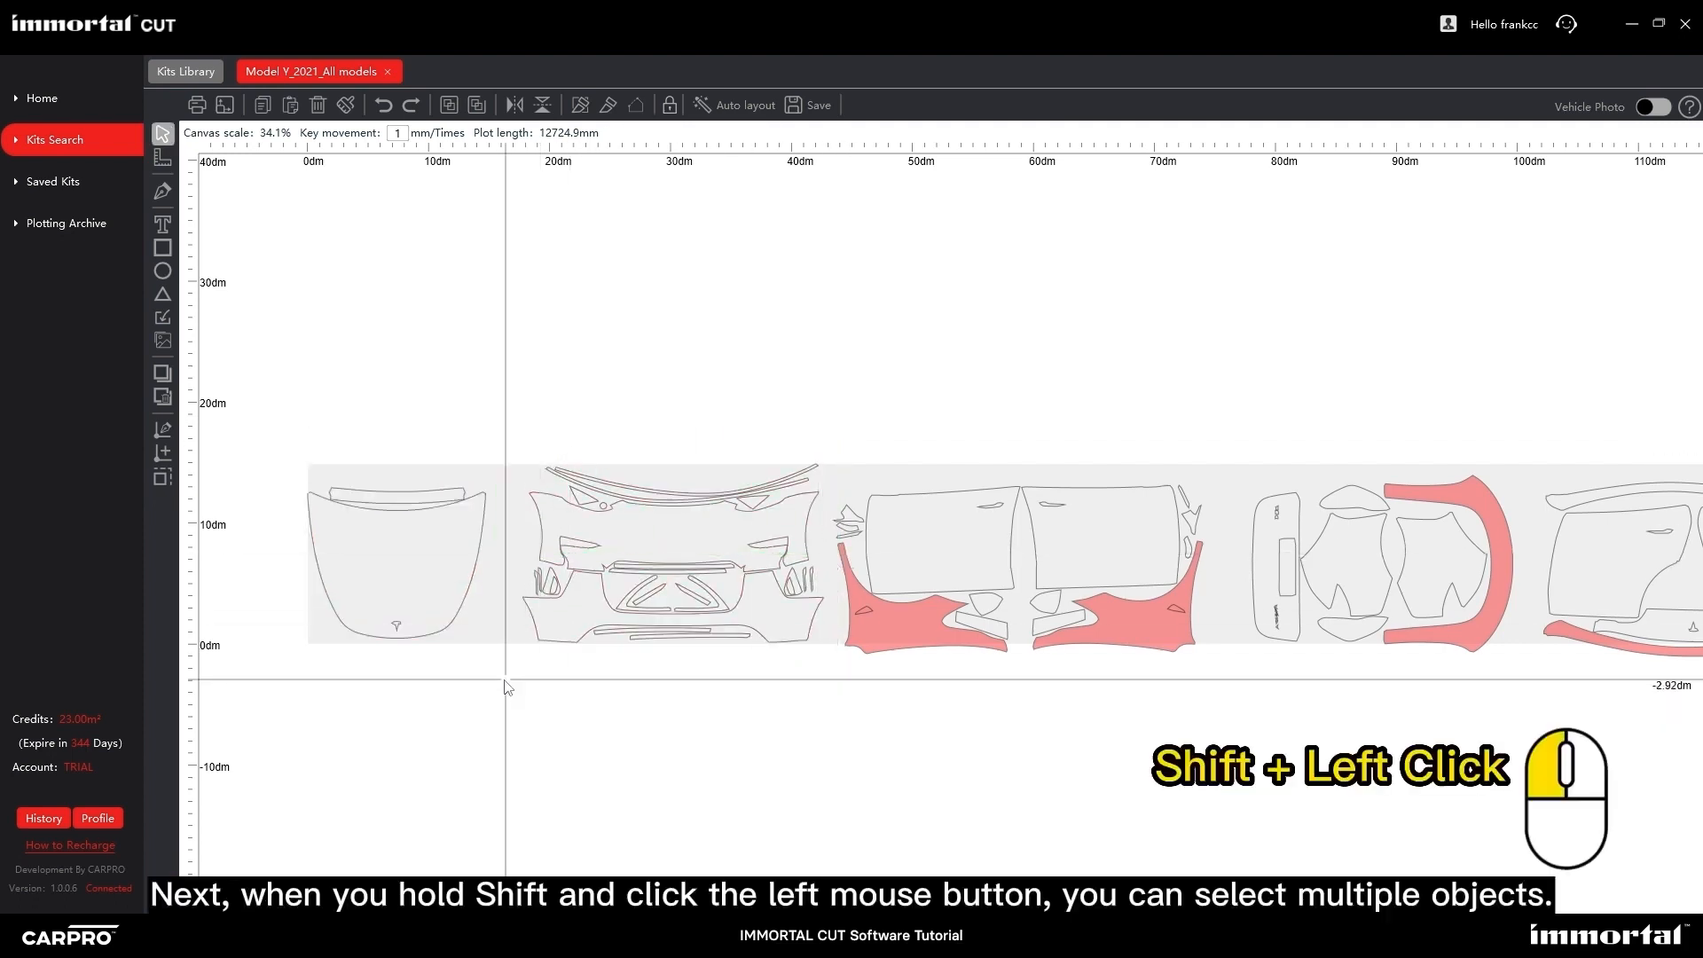
pyautogui.keyDown('shift'); pyautogui.click(394, 568); pyautogui.keyUp('shift')
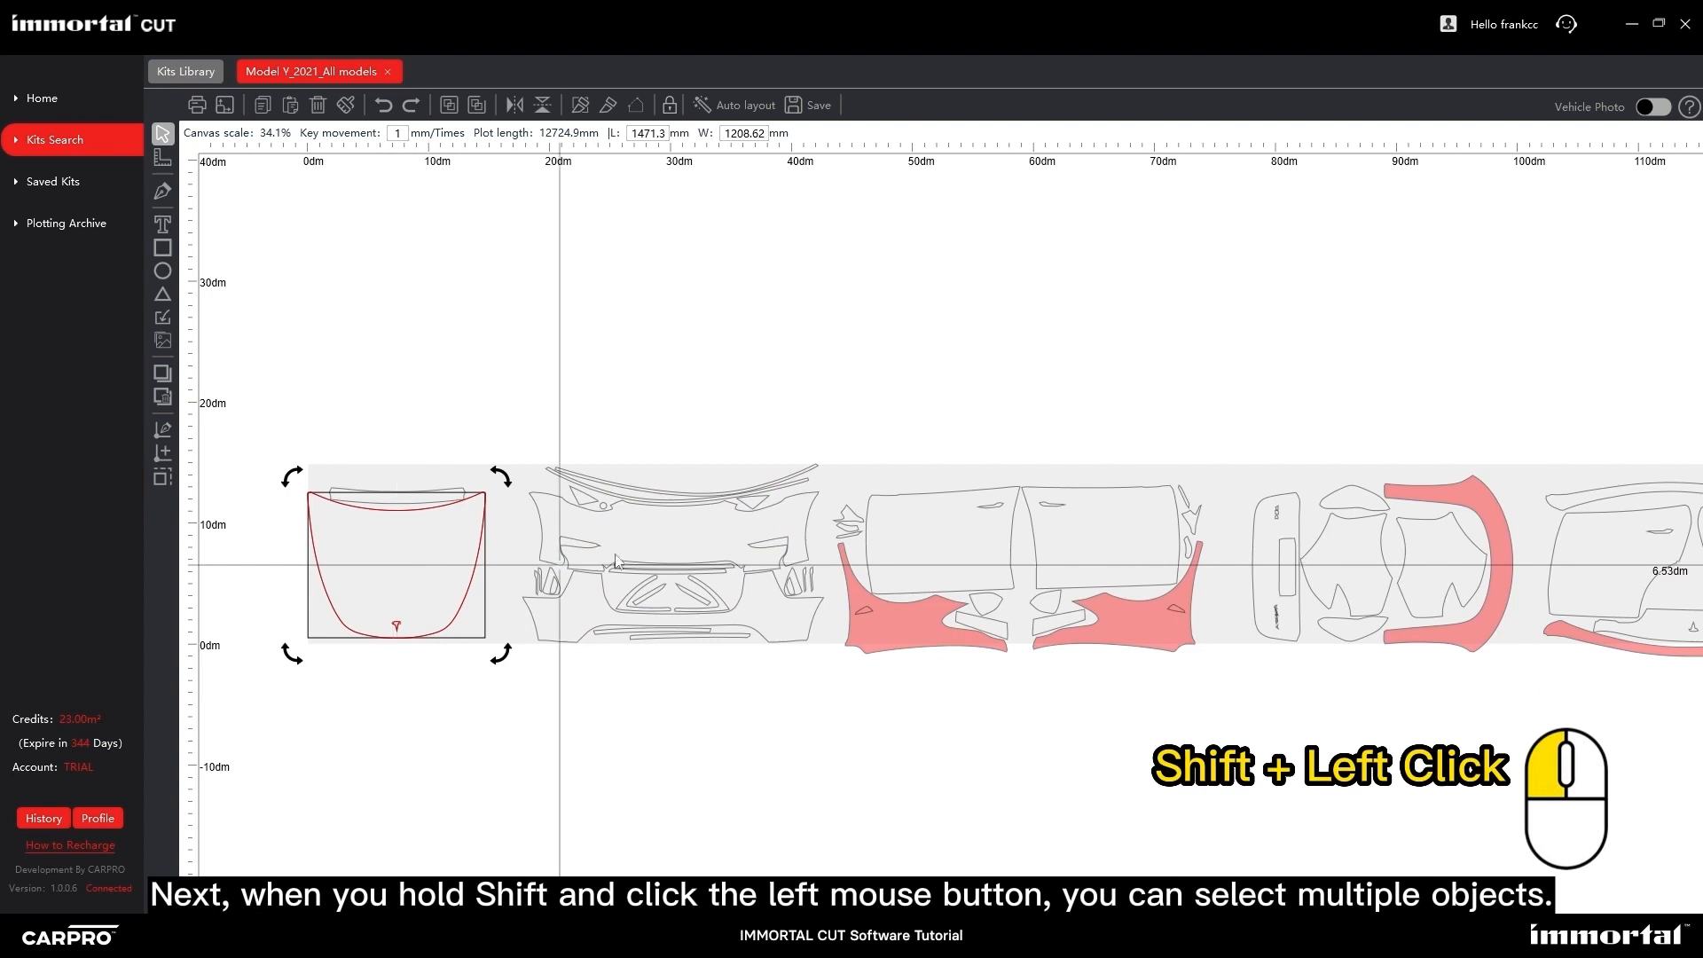
pyautogui.keyDown('shift'); pyautogui.click(688, 525); pyautogui.keyUp('shift')
pyautogui.keyDown('shift'); pyautogui.click(922, 525); pyautogui.keyUp('shift')
pyautogui.keyDown('shift'); pyautogui.click(1108, 567); pyautogui.keyUp('shift')
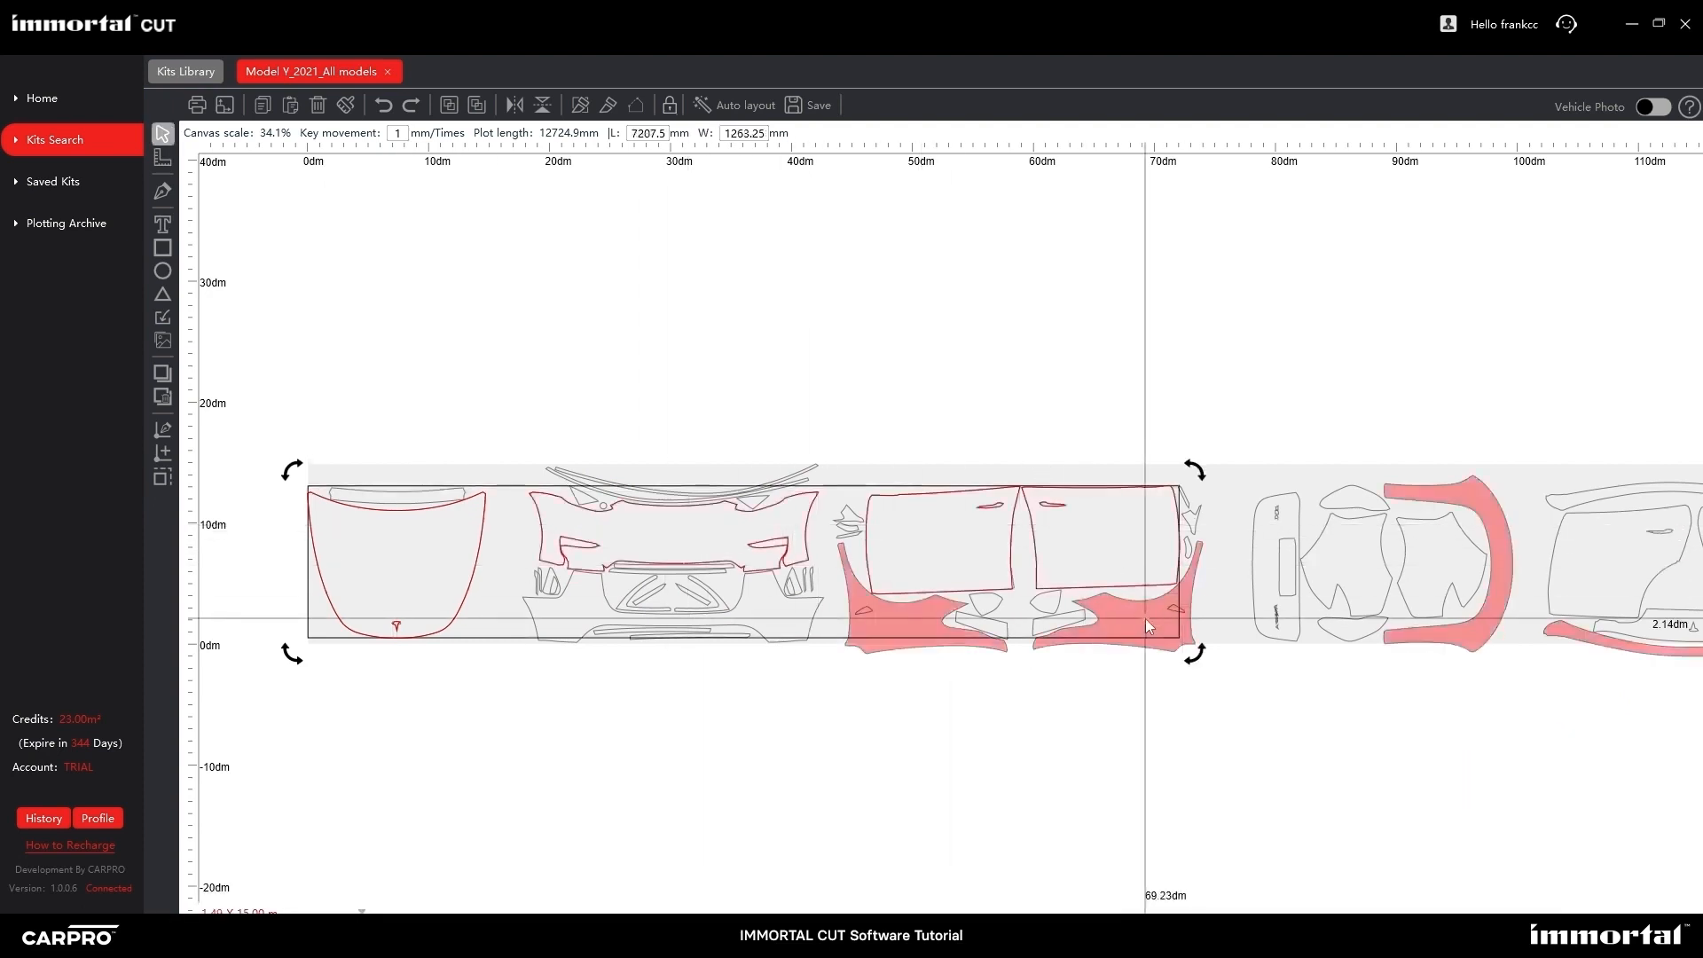
pyautogui.keyDown('shift'); pyautogui.click(1286, 538); pyautogui.keyUp('shift')
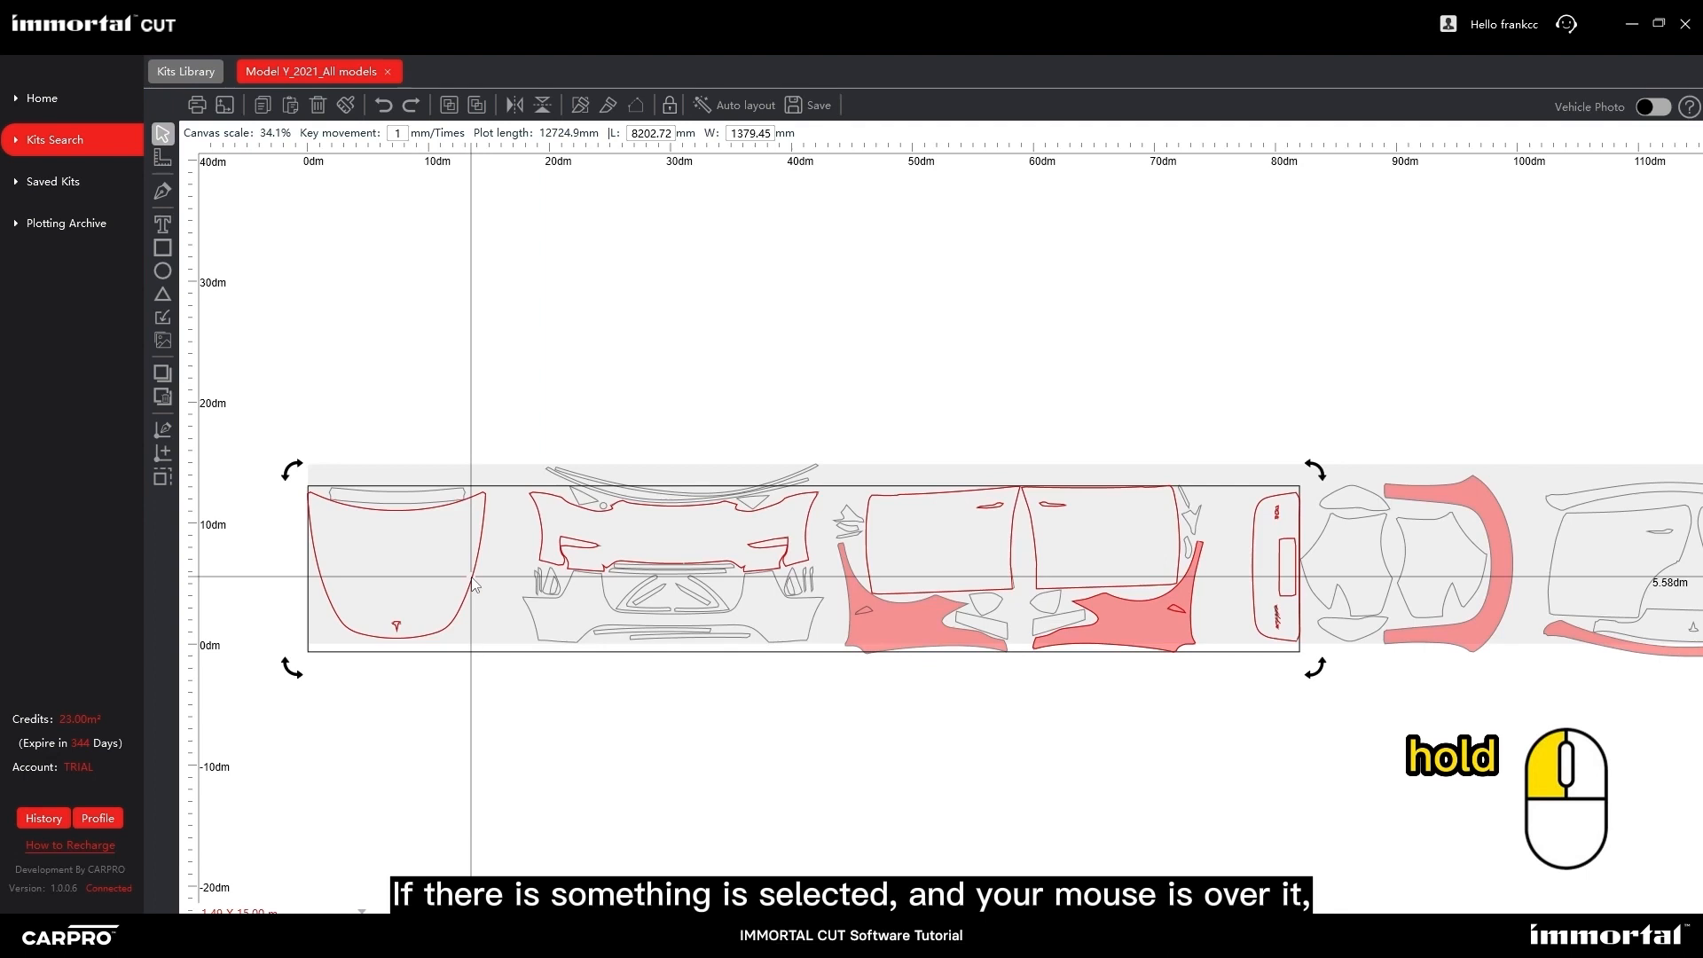
pyautogui.moveTo(472, 583); pyautogui.dragTo(487, 292)
pyautogui.click(1387, 274)
pyautogui.moveTo(619, 333); pyautogui.dragTo(630, 375)
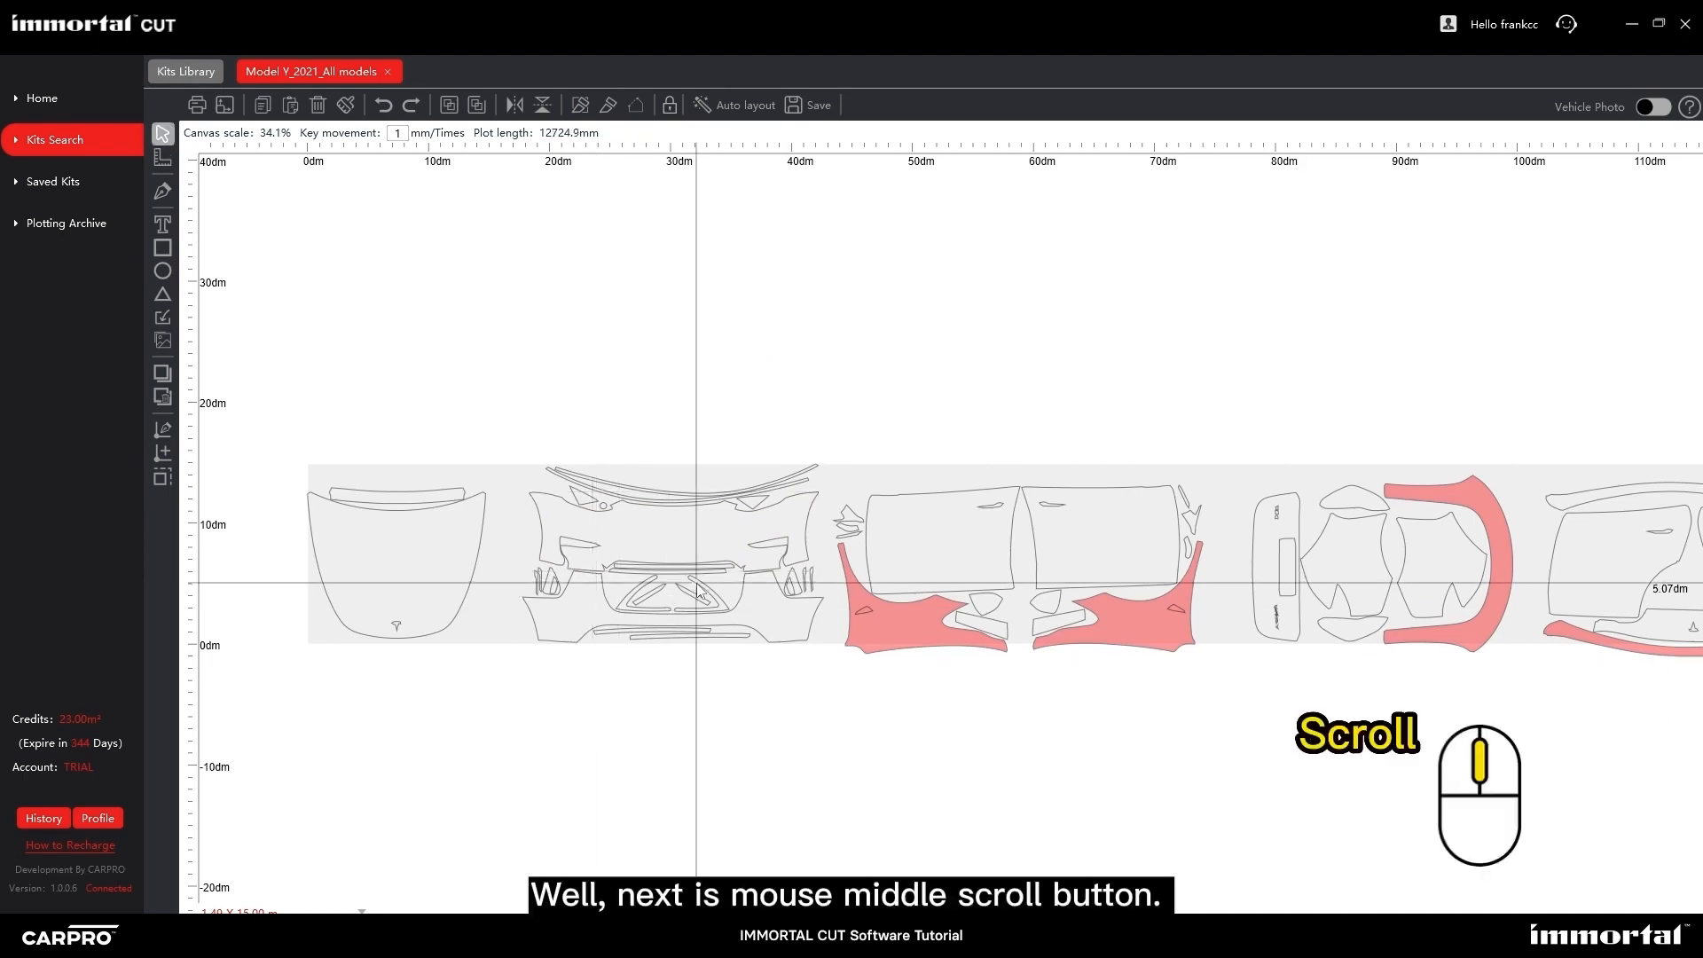
# Zoom and pan the canvas until the whole Model Y kit layout fits, at about 14%.
pyautogui.scroll(5, 696, 583)
pyautogui.scroll(-5, 695, 583)
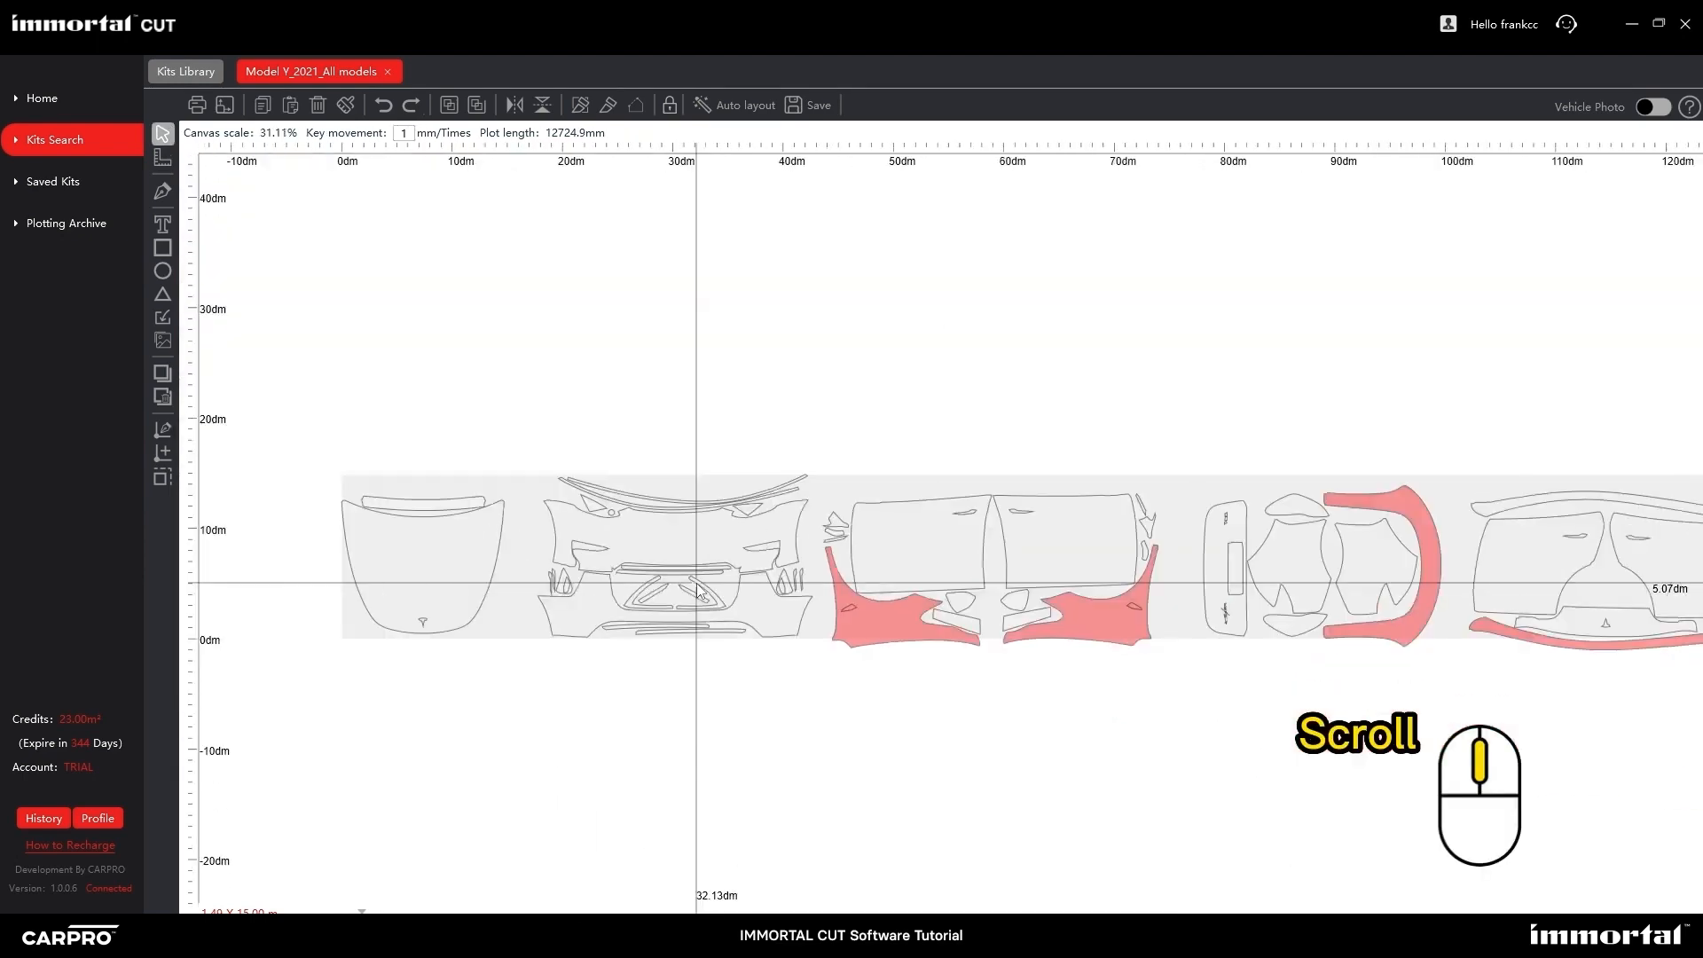
pyautogui.scroll(3, 1243, 615)
pyautogui.scroll(2, 1242, 616)
pyautogui.scroll(-4, 1243, 615)
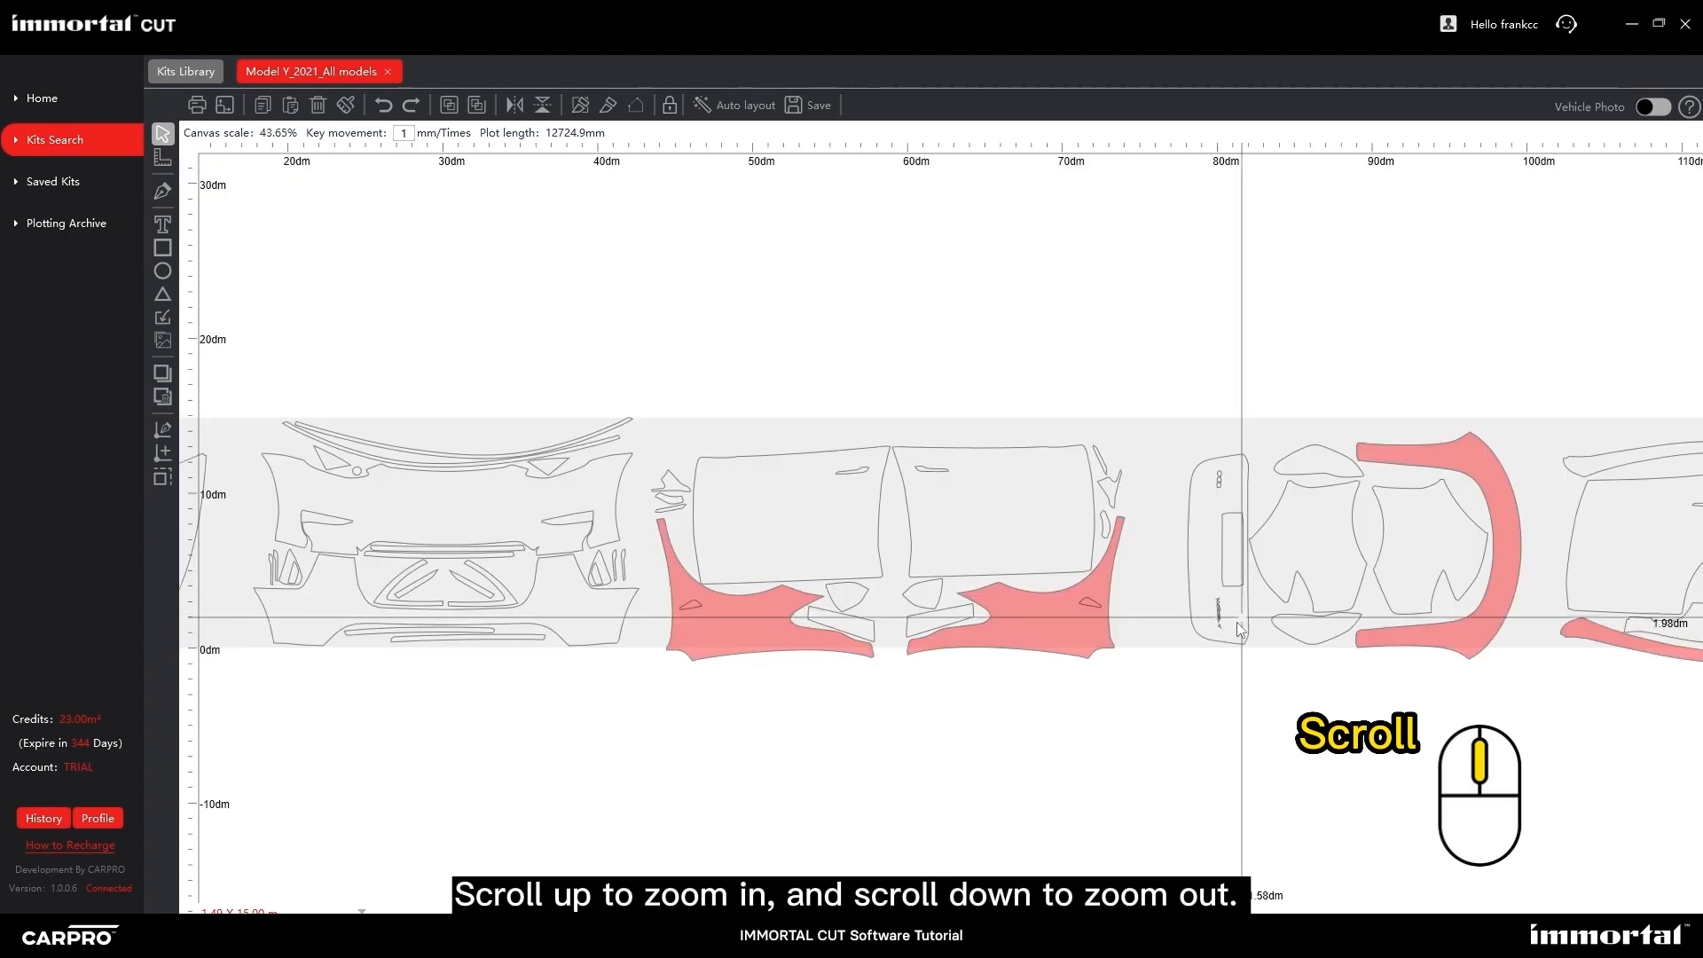
pyautogui.scroll(3, 808, 508)
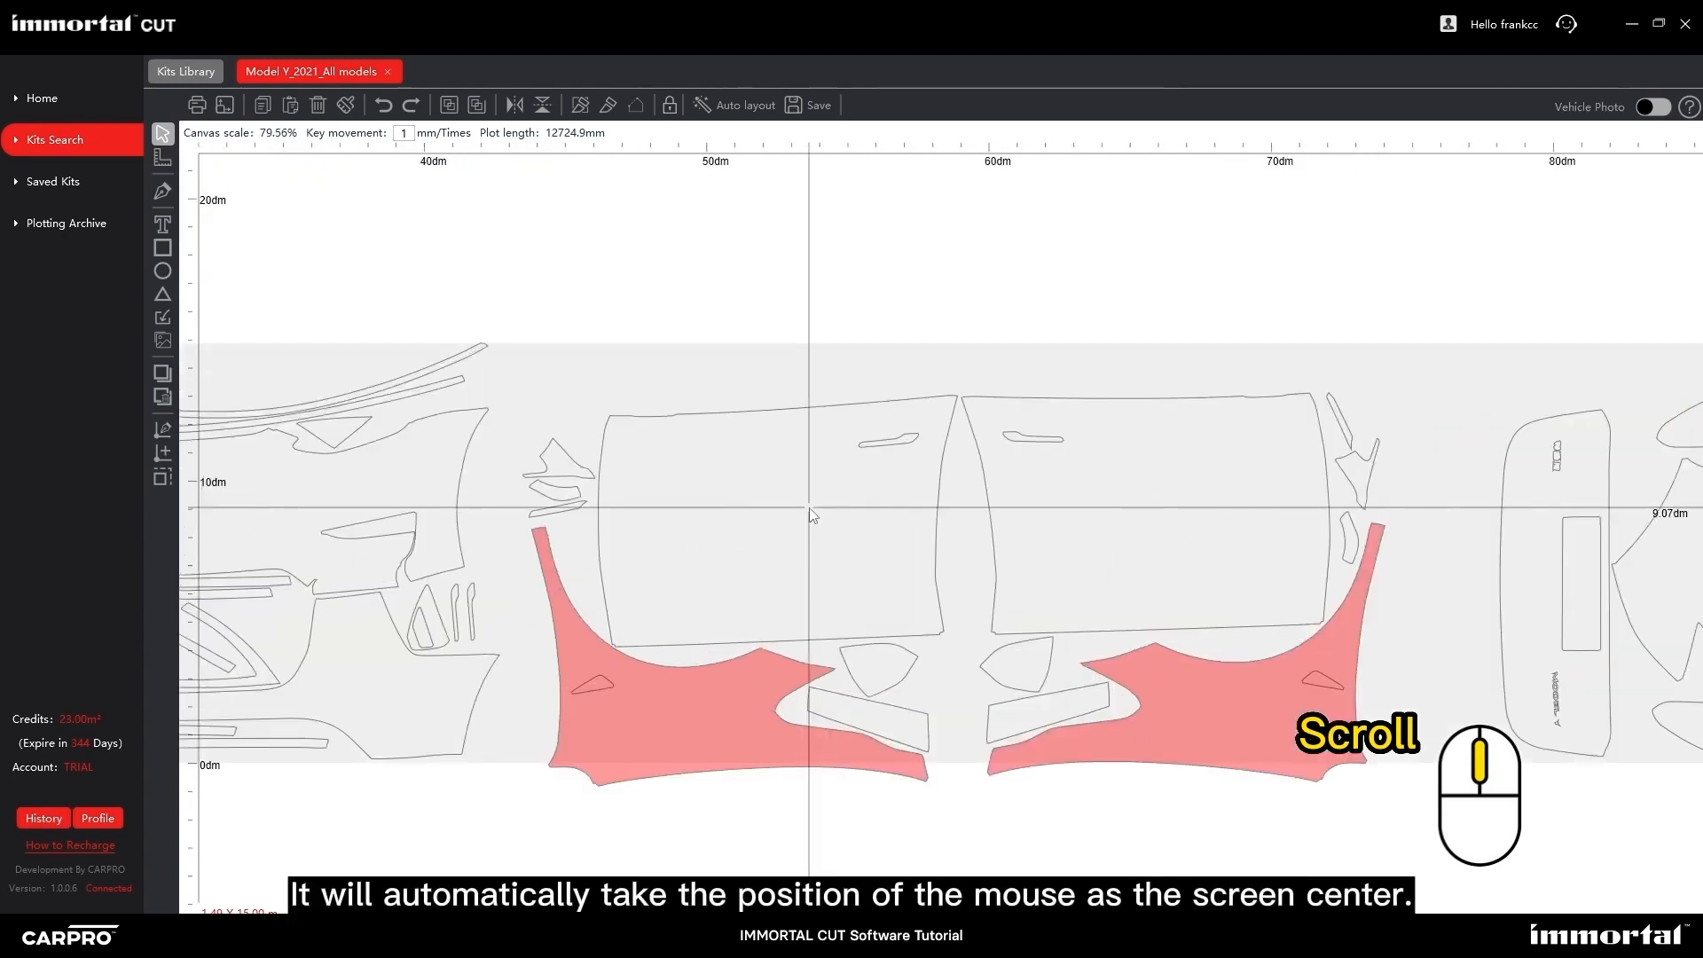
pyautogui.scroll(-4, 809, 508)
pyautogui.scroll(-4, 808, 512)
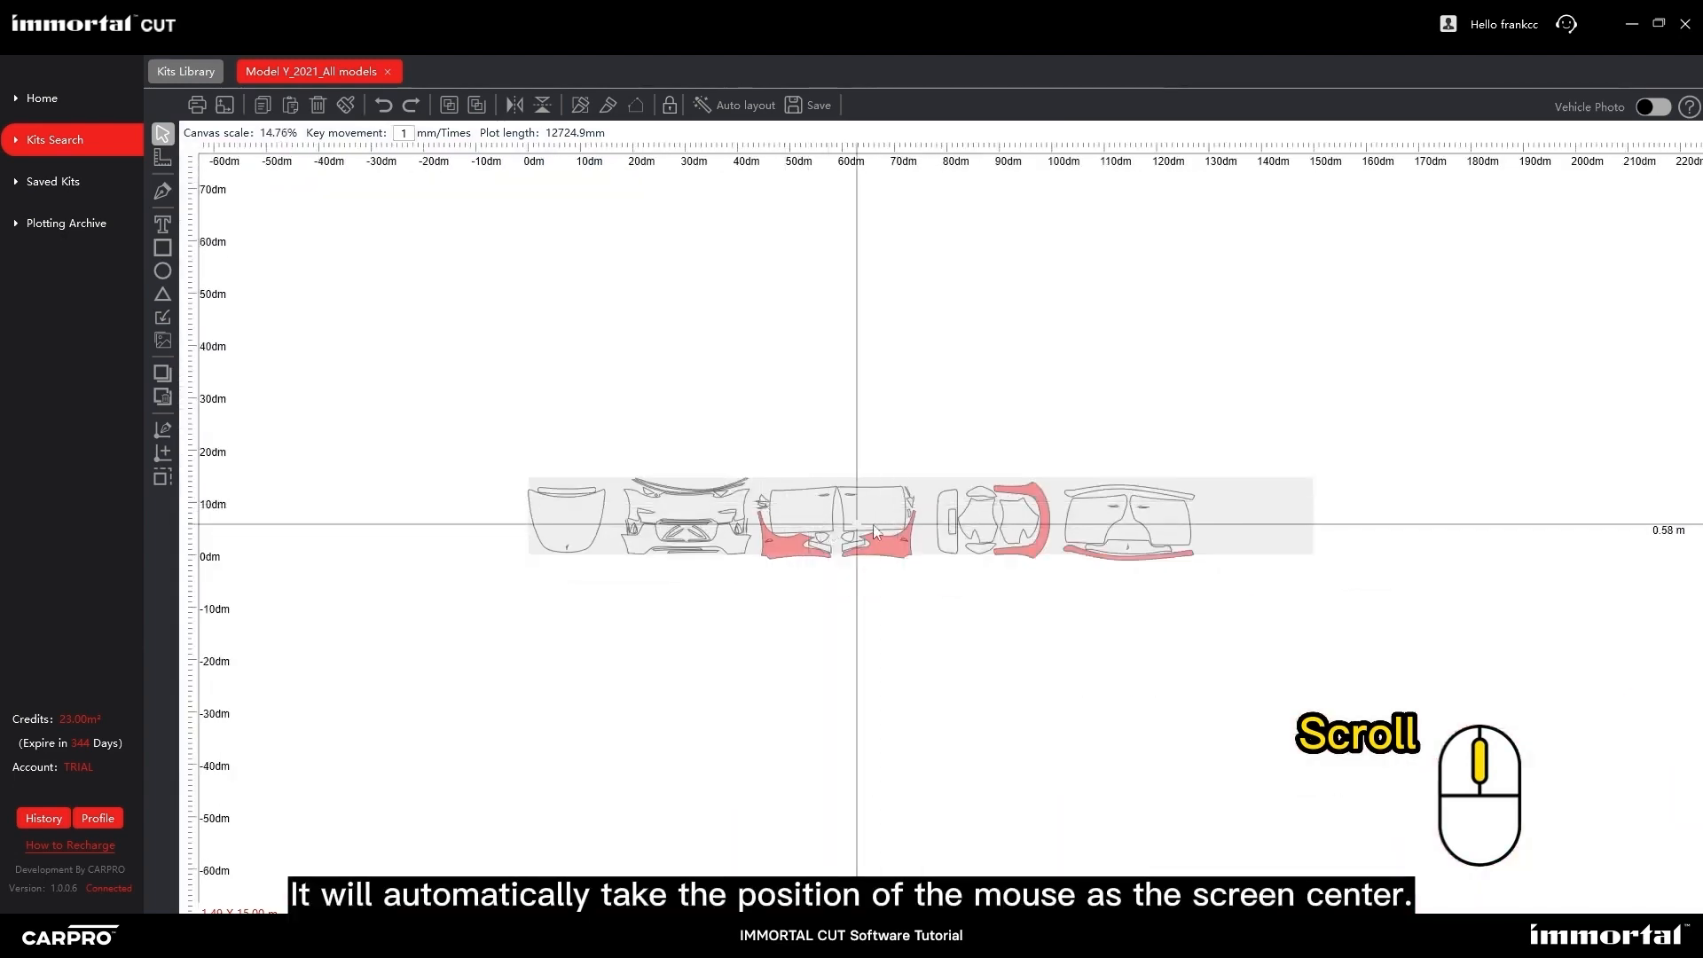
pyautogui.scroll(5, 878, 525)
pyautogui.scroll(3, 878, 525)
pyautogui.scroll(-5, 880, 523)
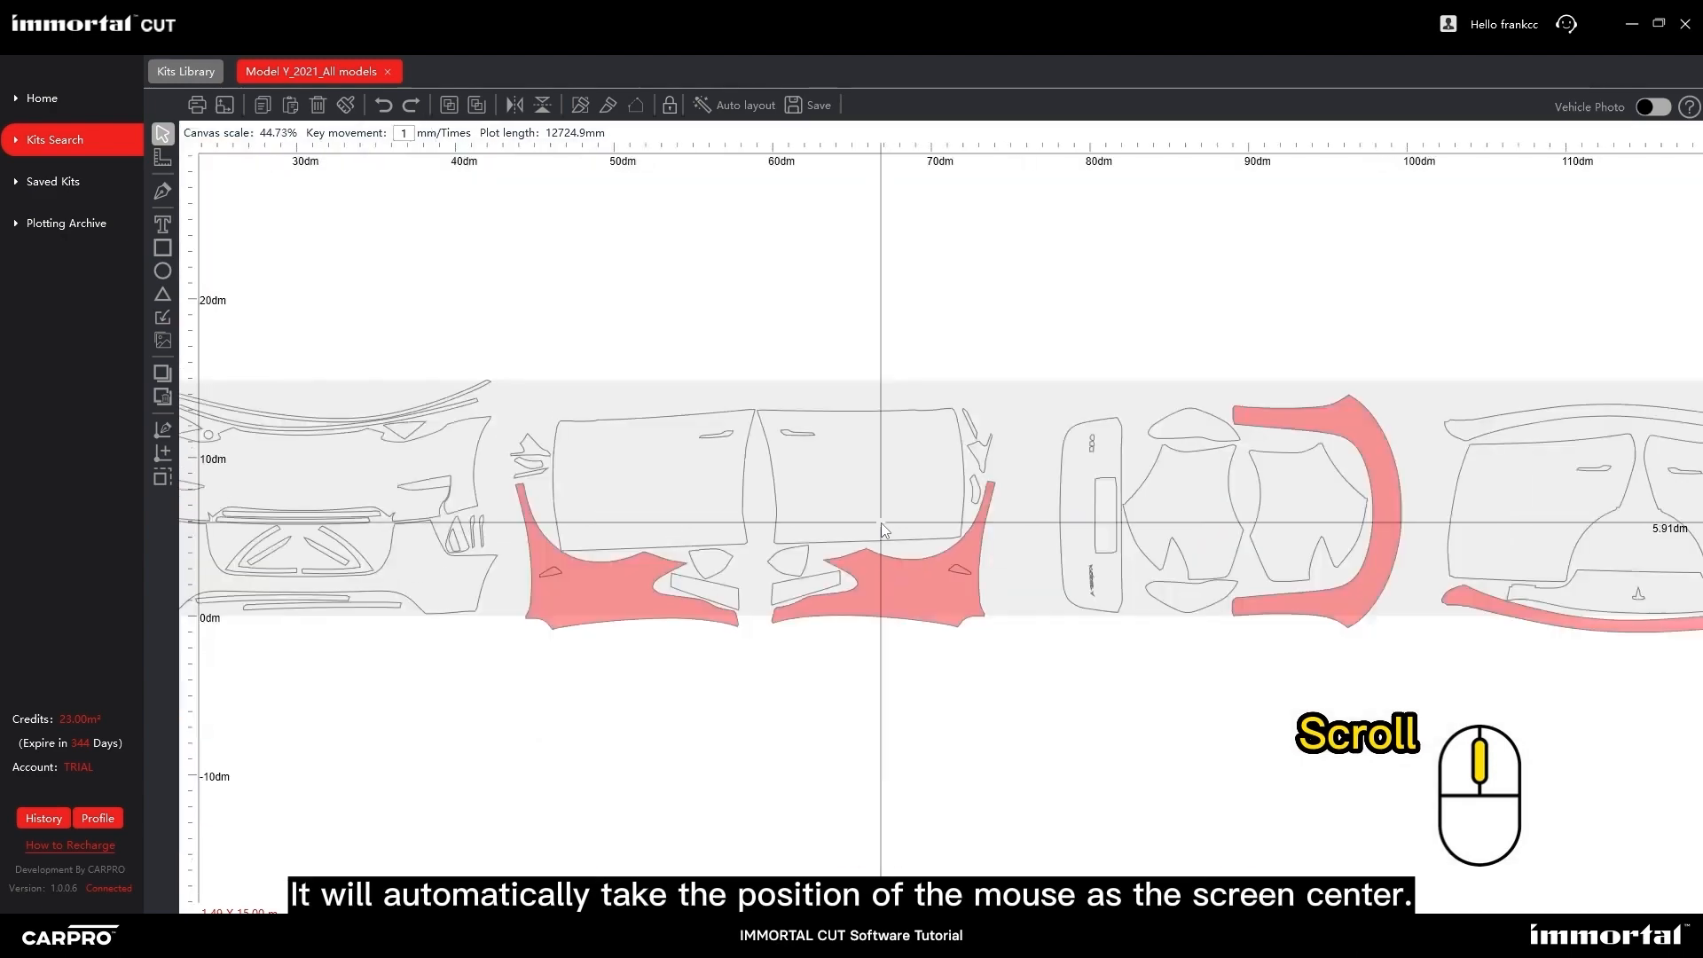
pyautogui.scroll(3, 1280, 507)
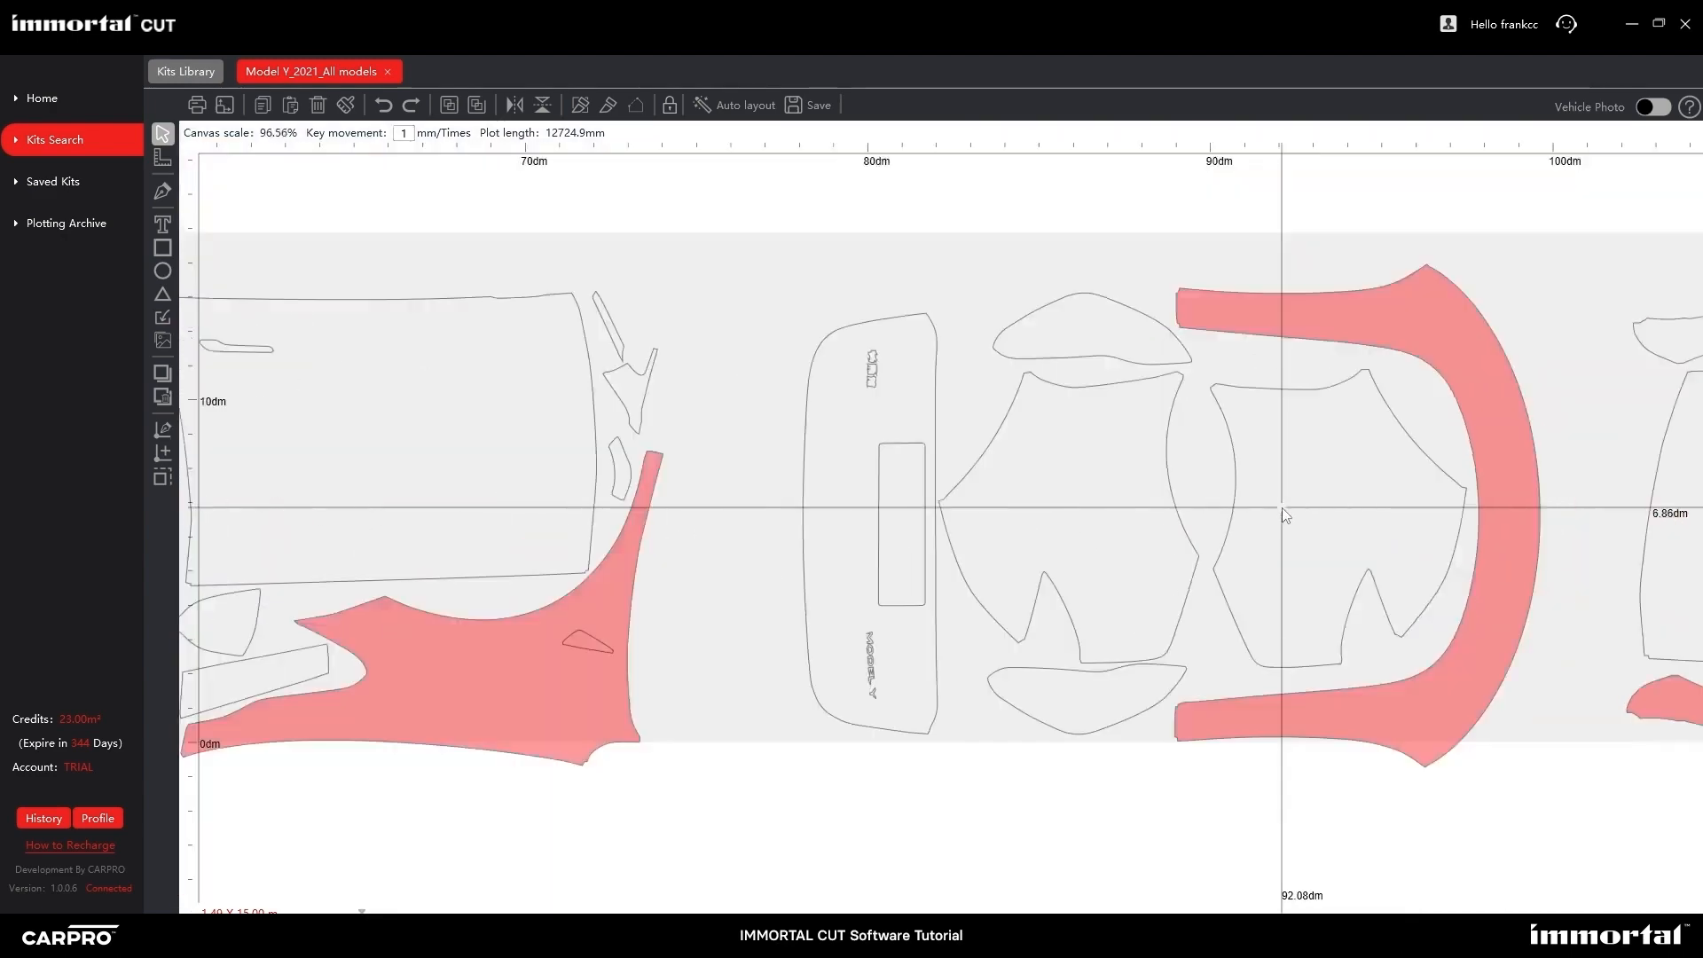
pyautogui.scroll(-6, 1281, 508)
pyautogui.scroll(5, 1464, 515)
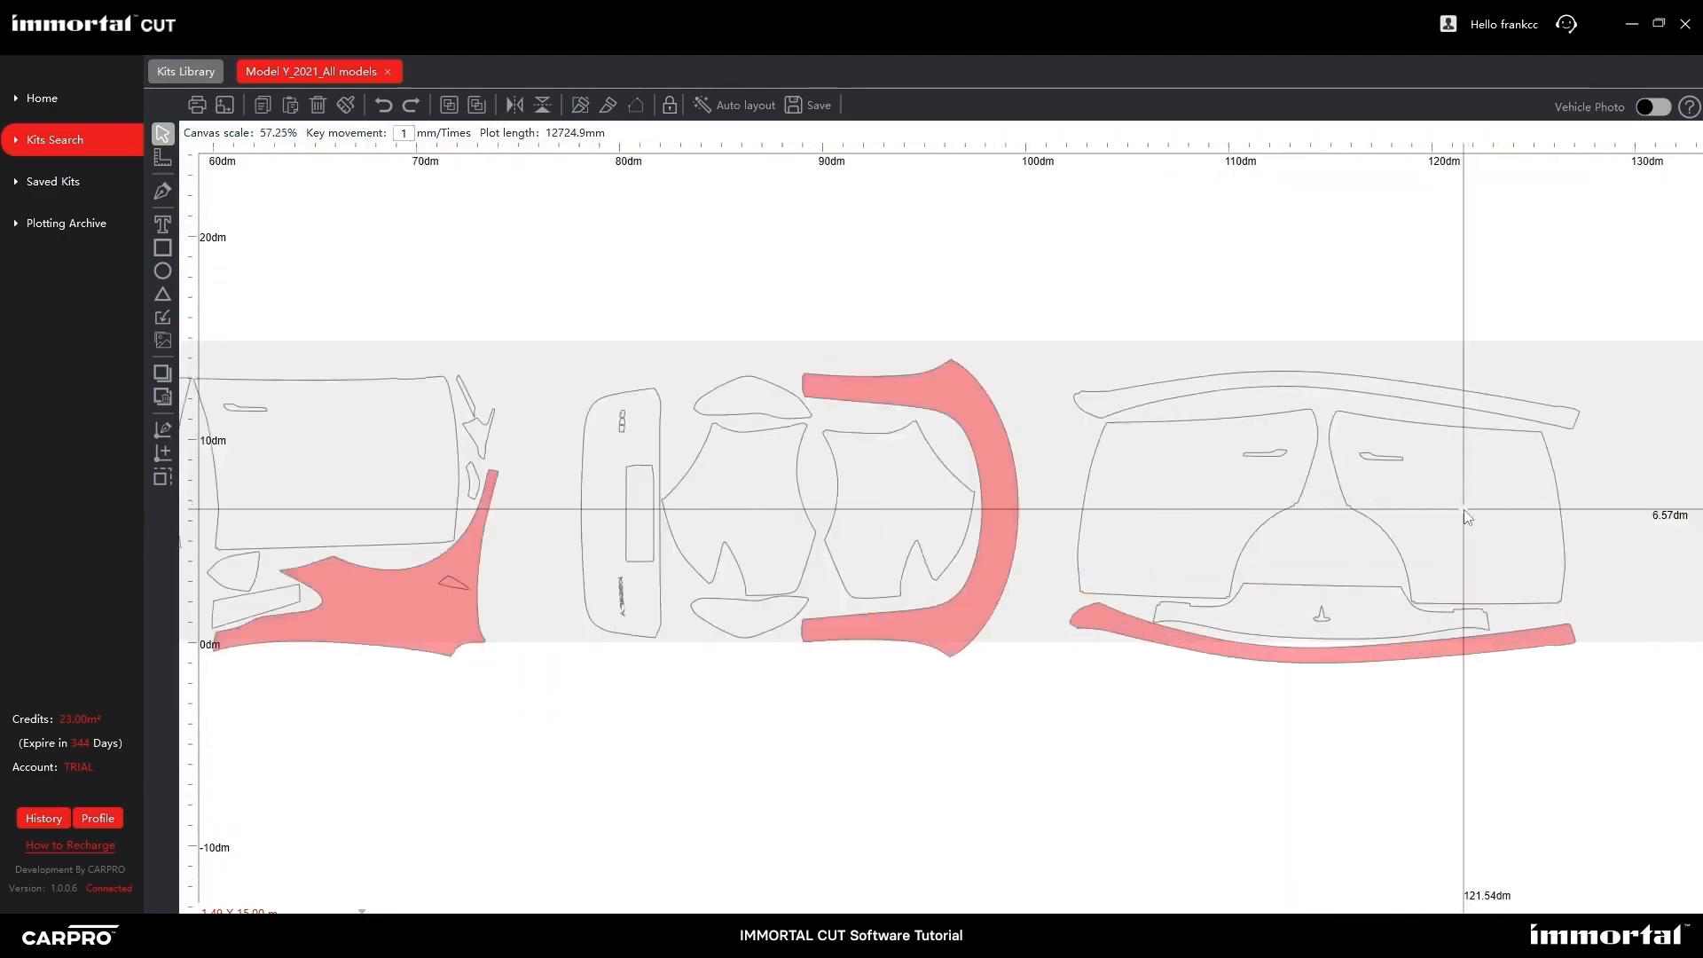
pyautogui.scroll(-7, 1464, 515)
pyautogui.scroll(5, 1464, 514)
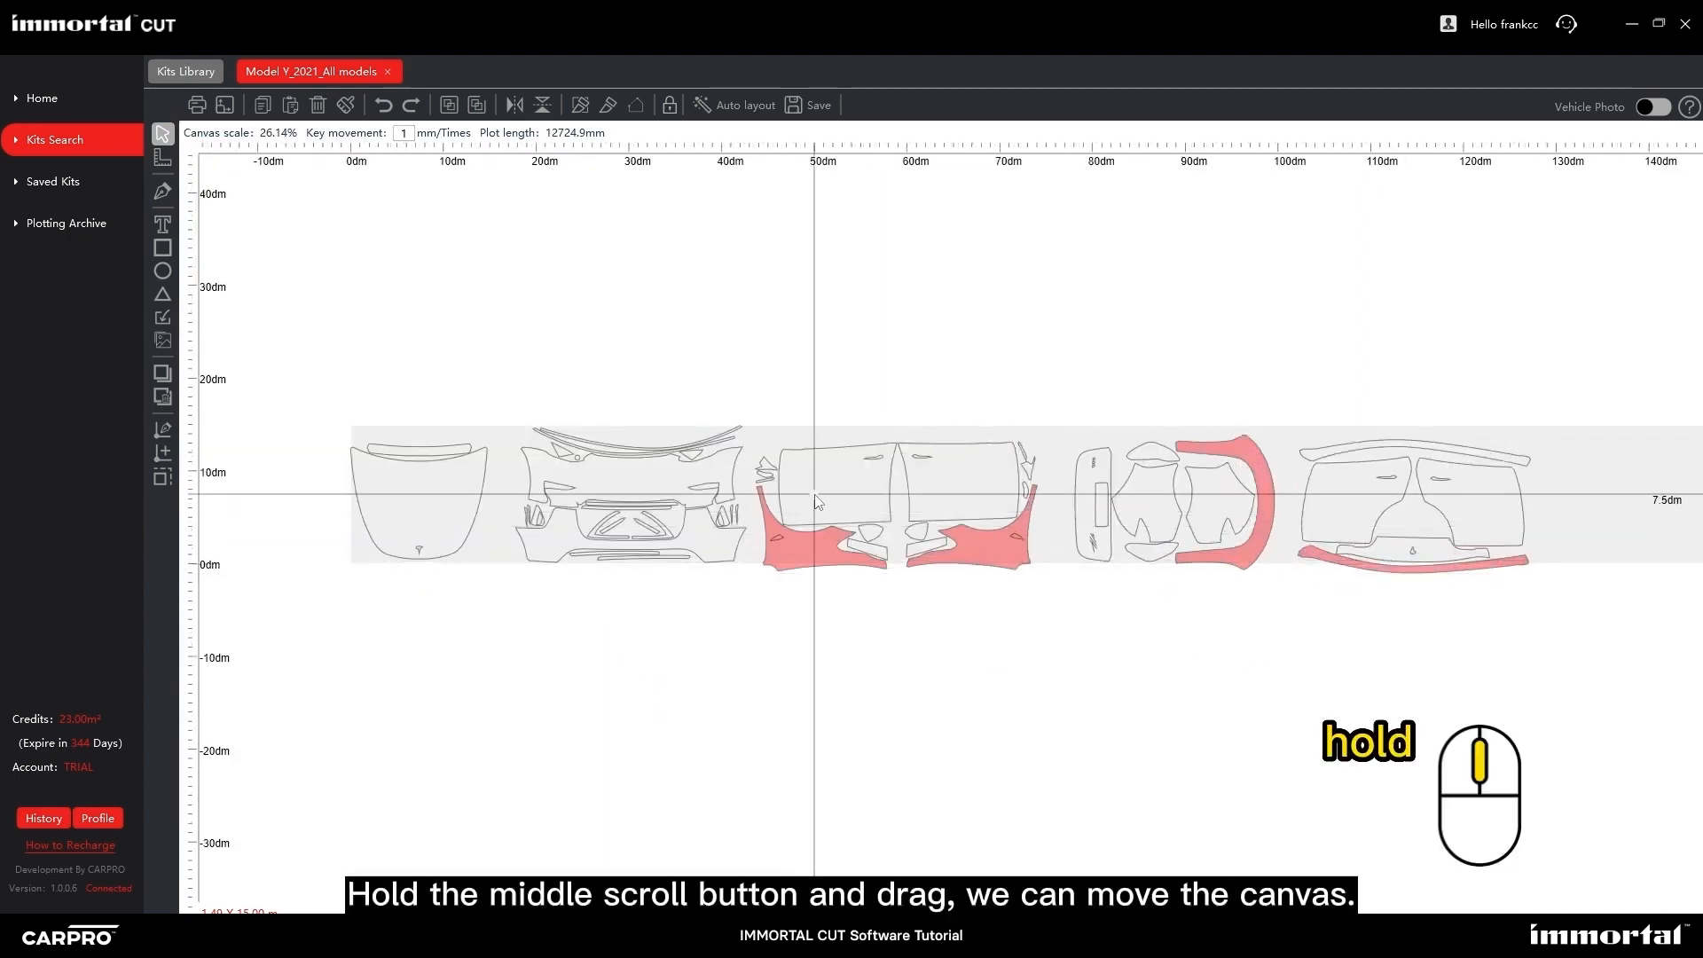
pyautogui.moveTo(814, 493); pyautogui.dragTo(715, 530)
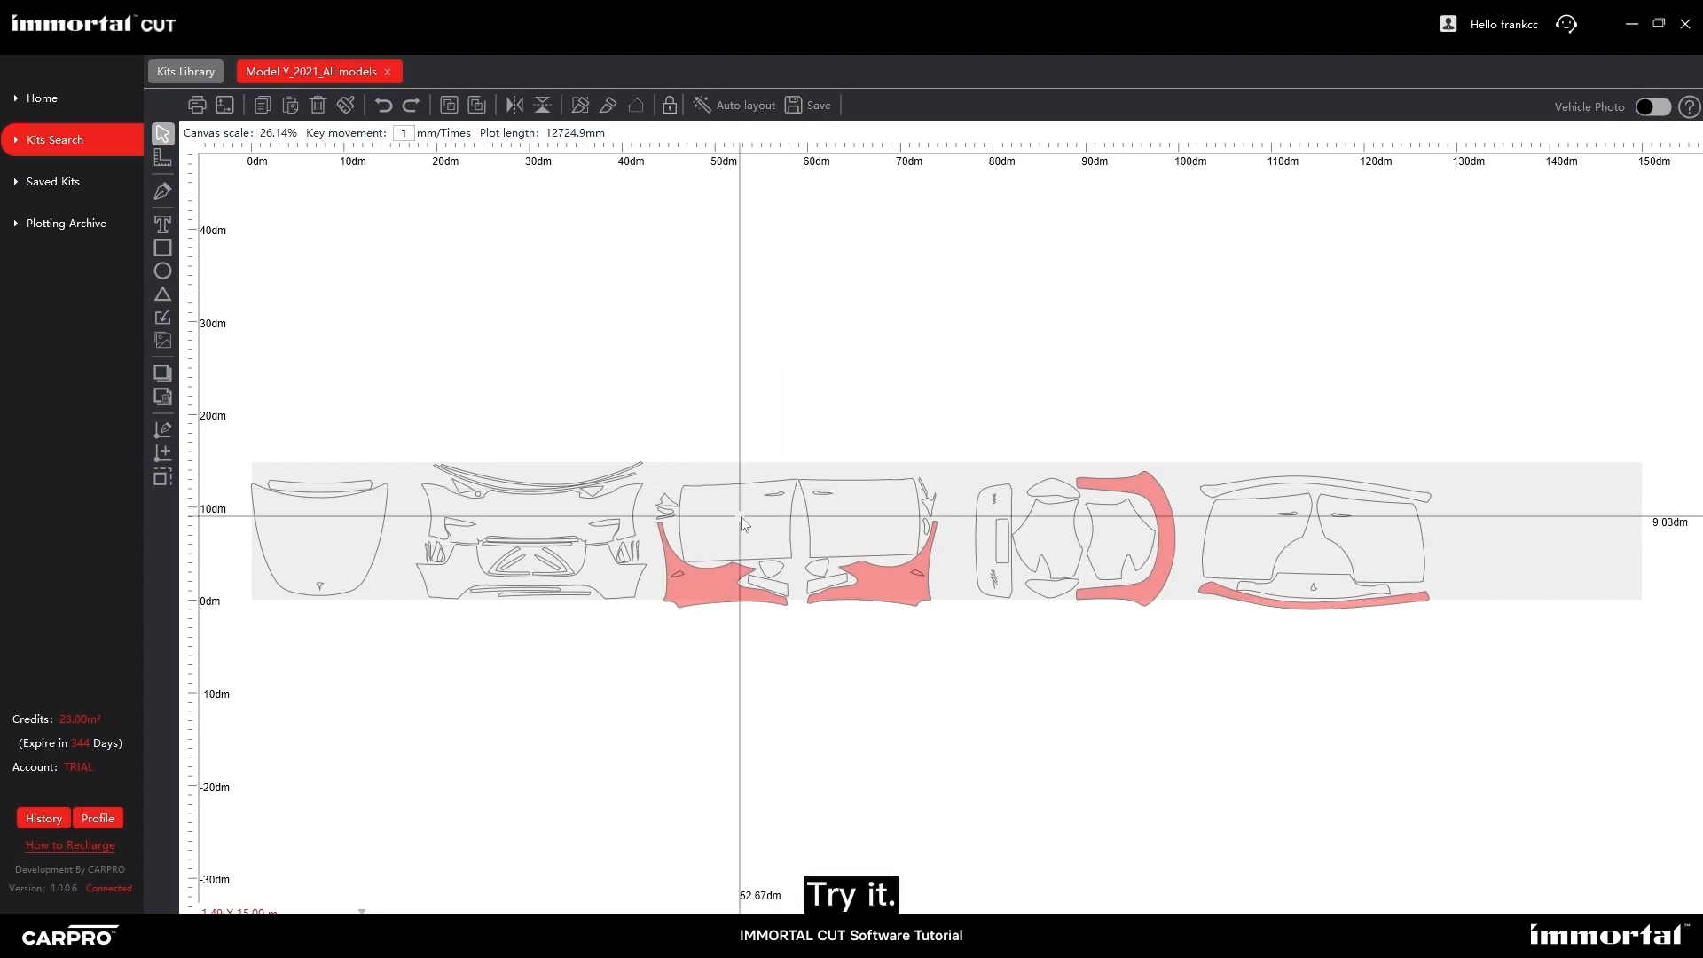
pyautogui.scroll(-3, 728, 530)
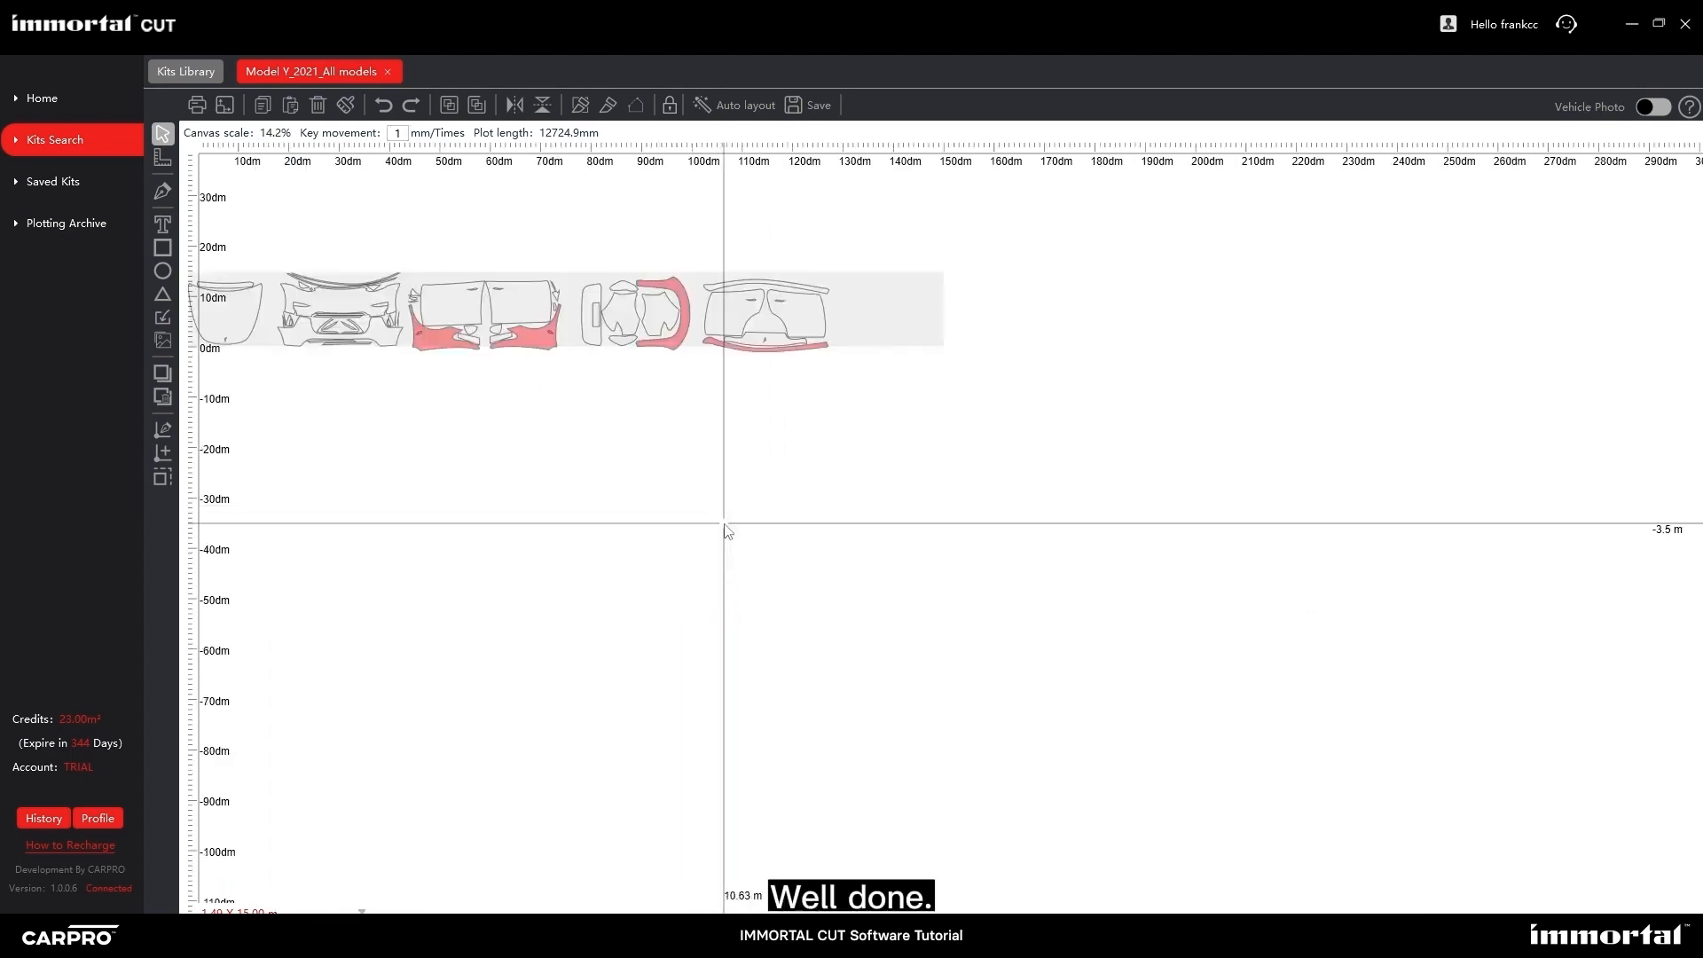
# Briefly zoom to the door piece, then select the hood pattern and zoom to fit it.
pyautogui.click(470, 300)
pyautogui.rightClick(470, 299)
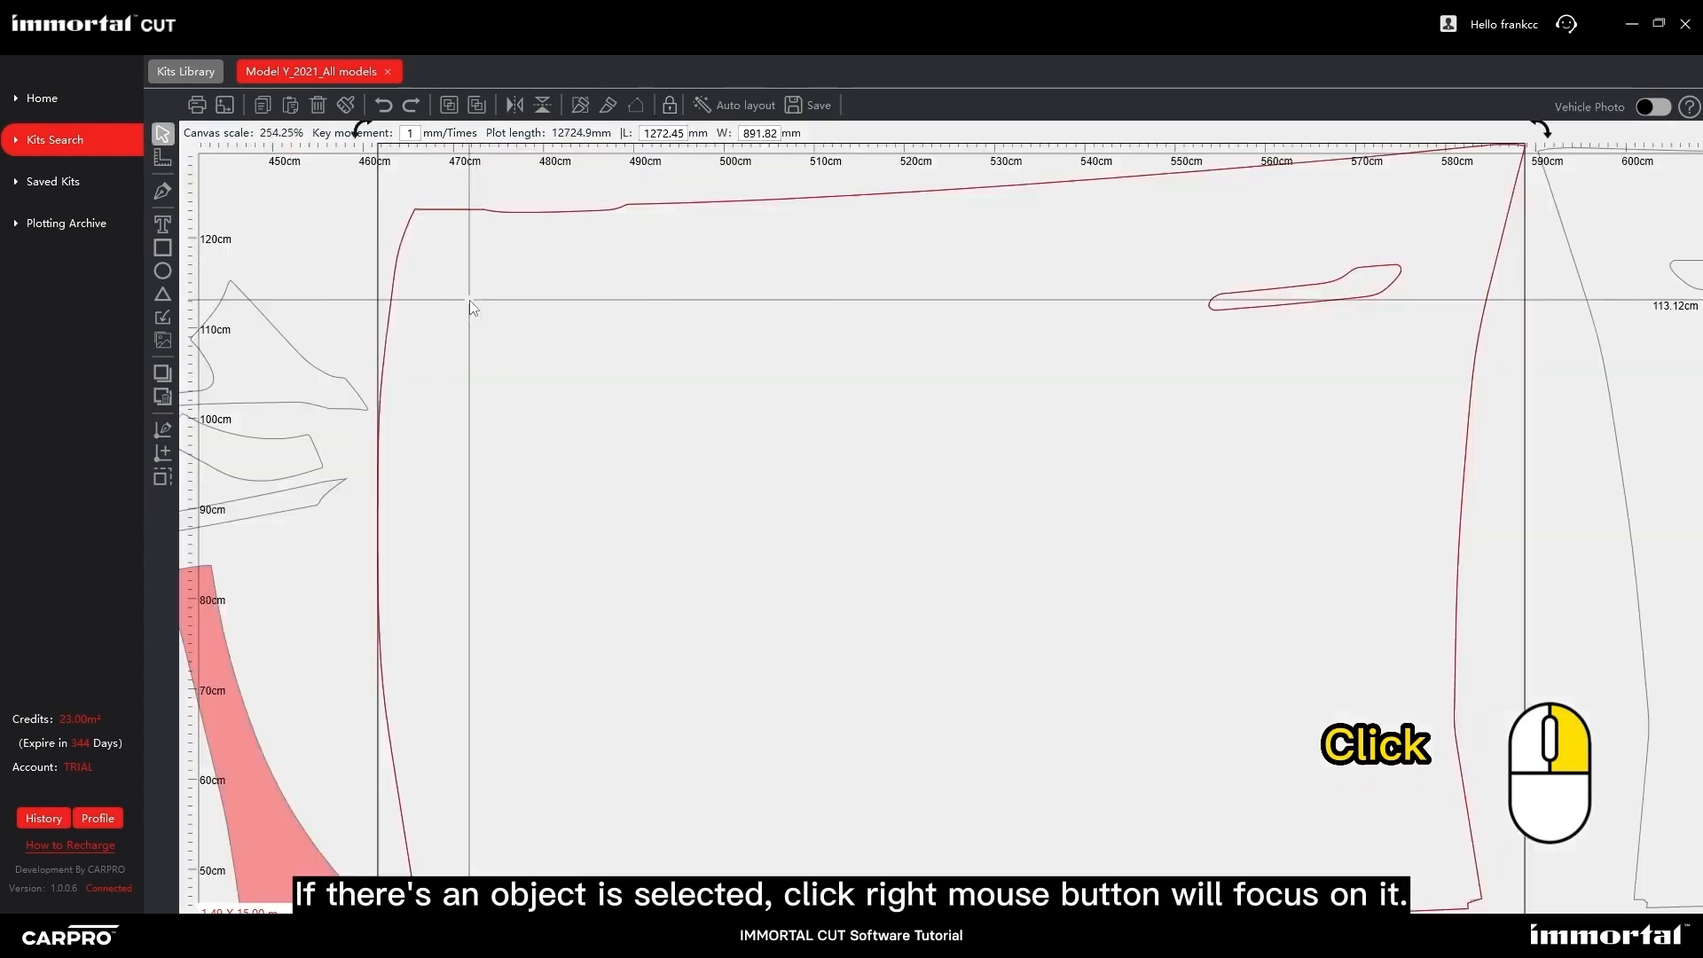
pyautogui.rightClick(471, 300)
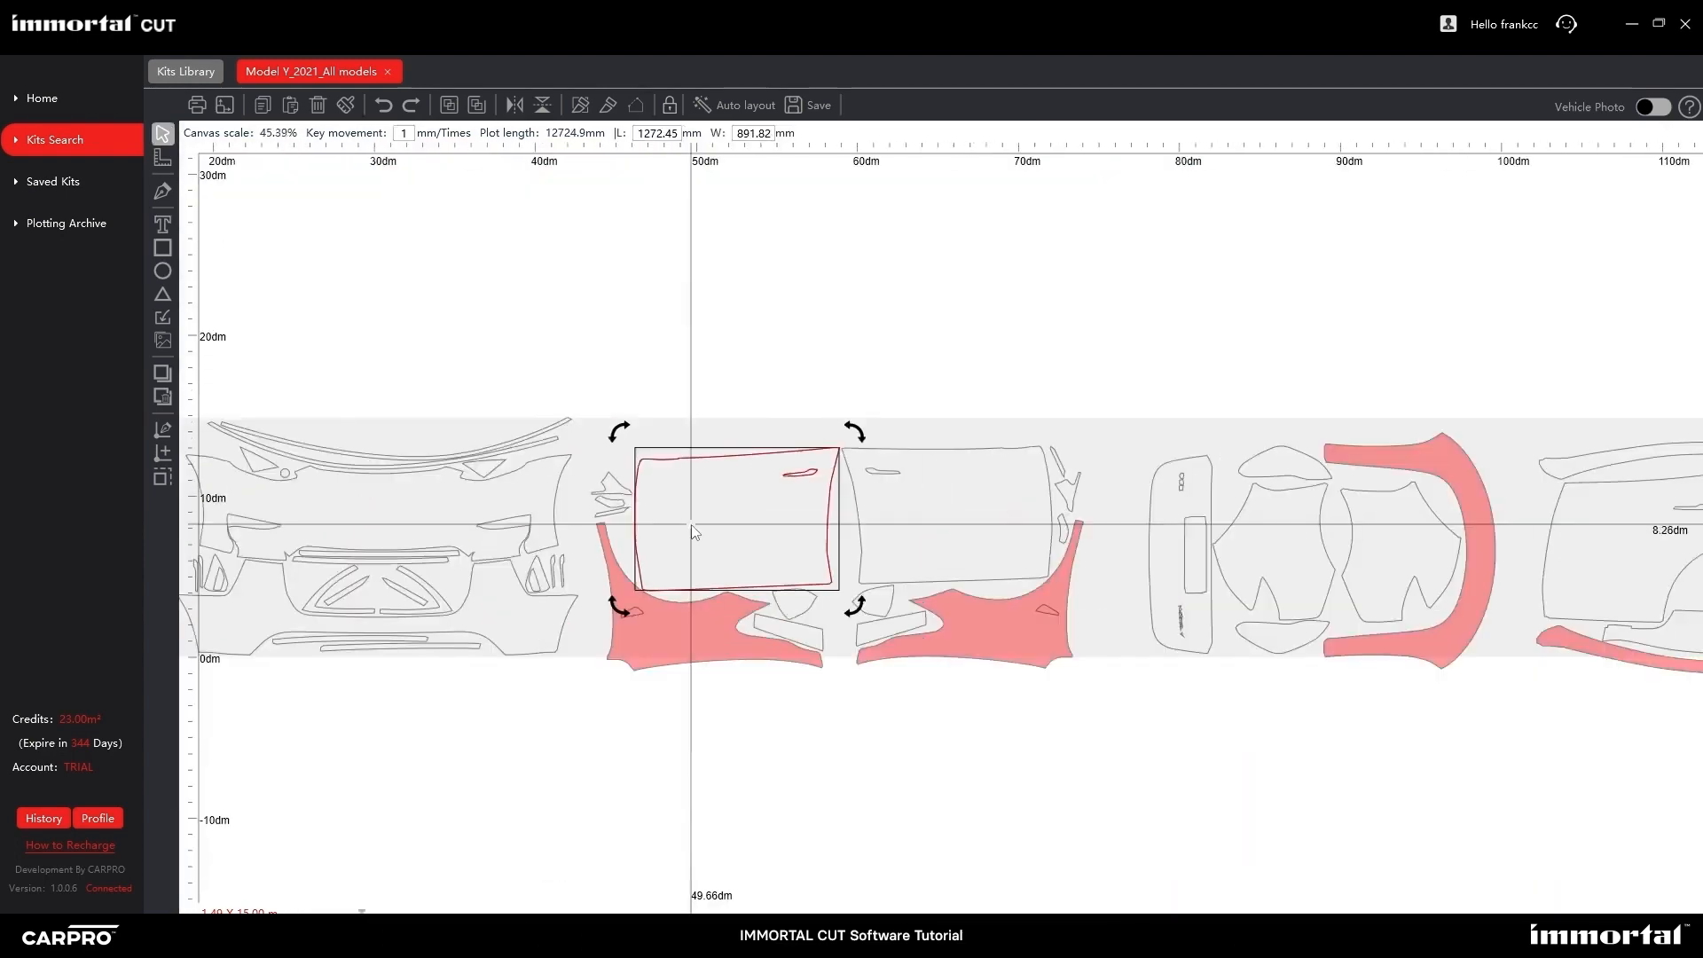
pyautogui.click(417, 543)
pyautogui.rightClick(417, 543)
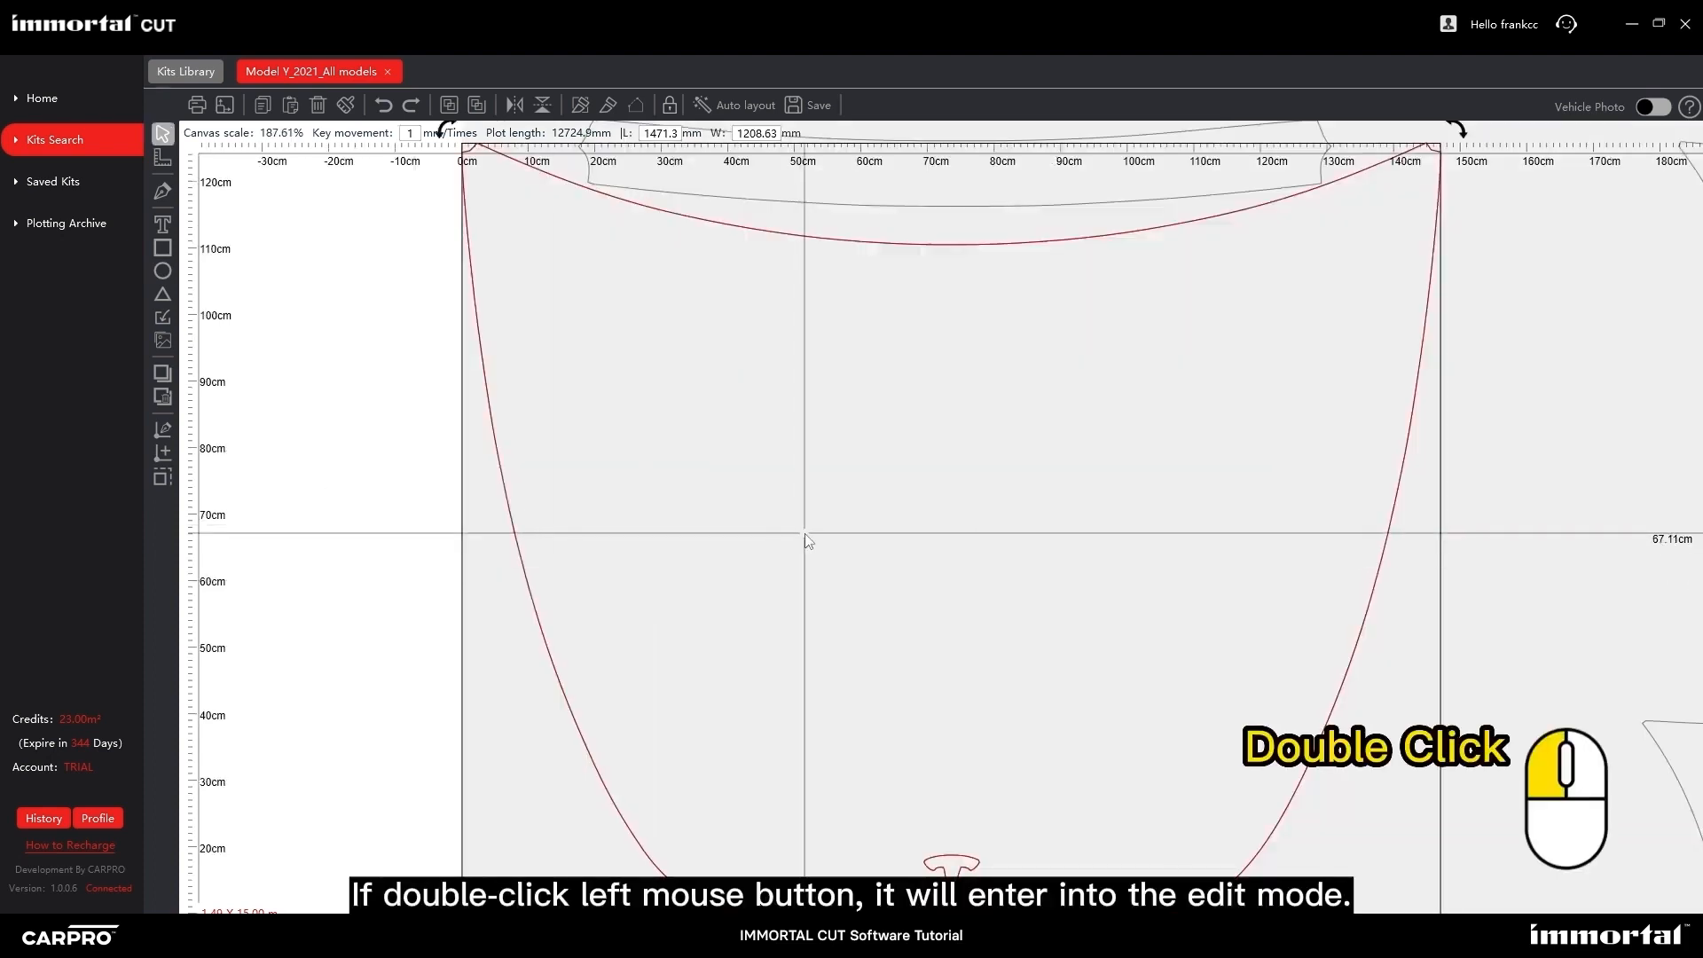
# Show the hood outline's anchors and drag a left-edge anchor slightly left, then deselect.
pyautogui.doubleClick(364, 516)
pyautogui.doubleClick(367, 524)
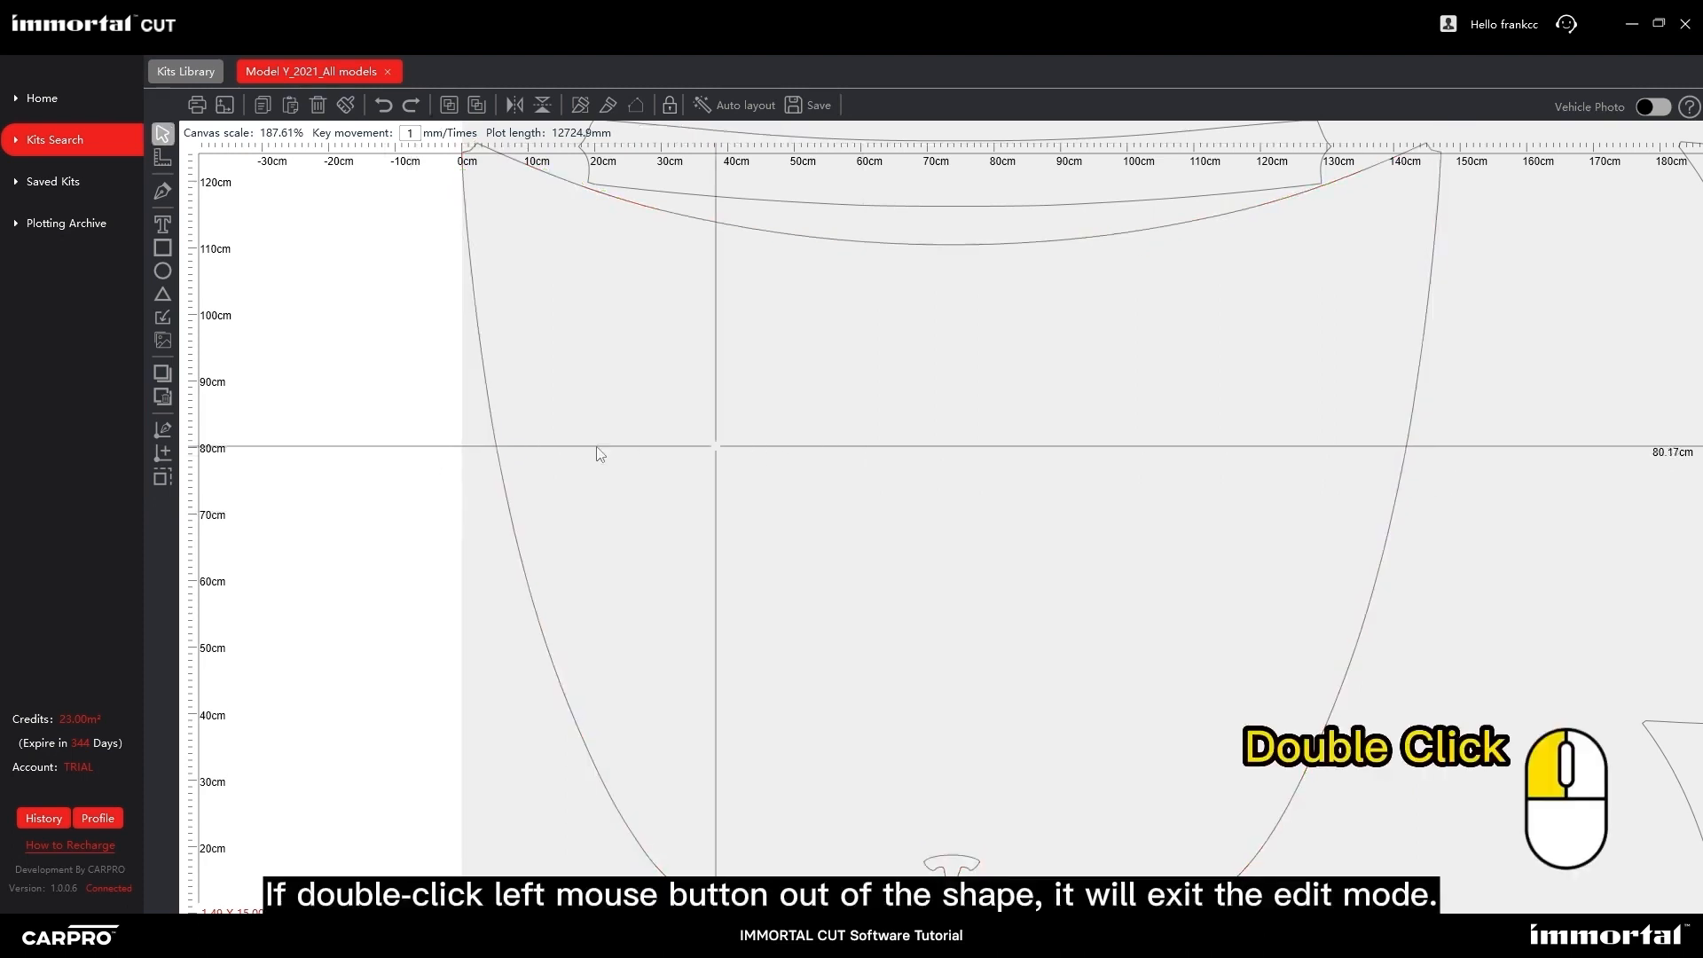
pyautogui.doubleClick(417, 447)
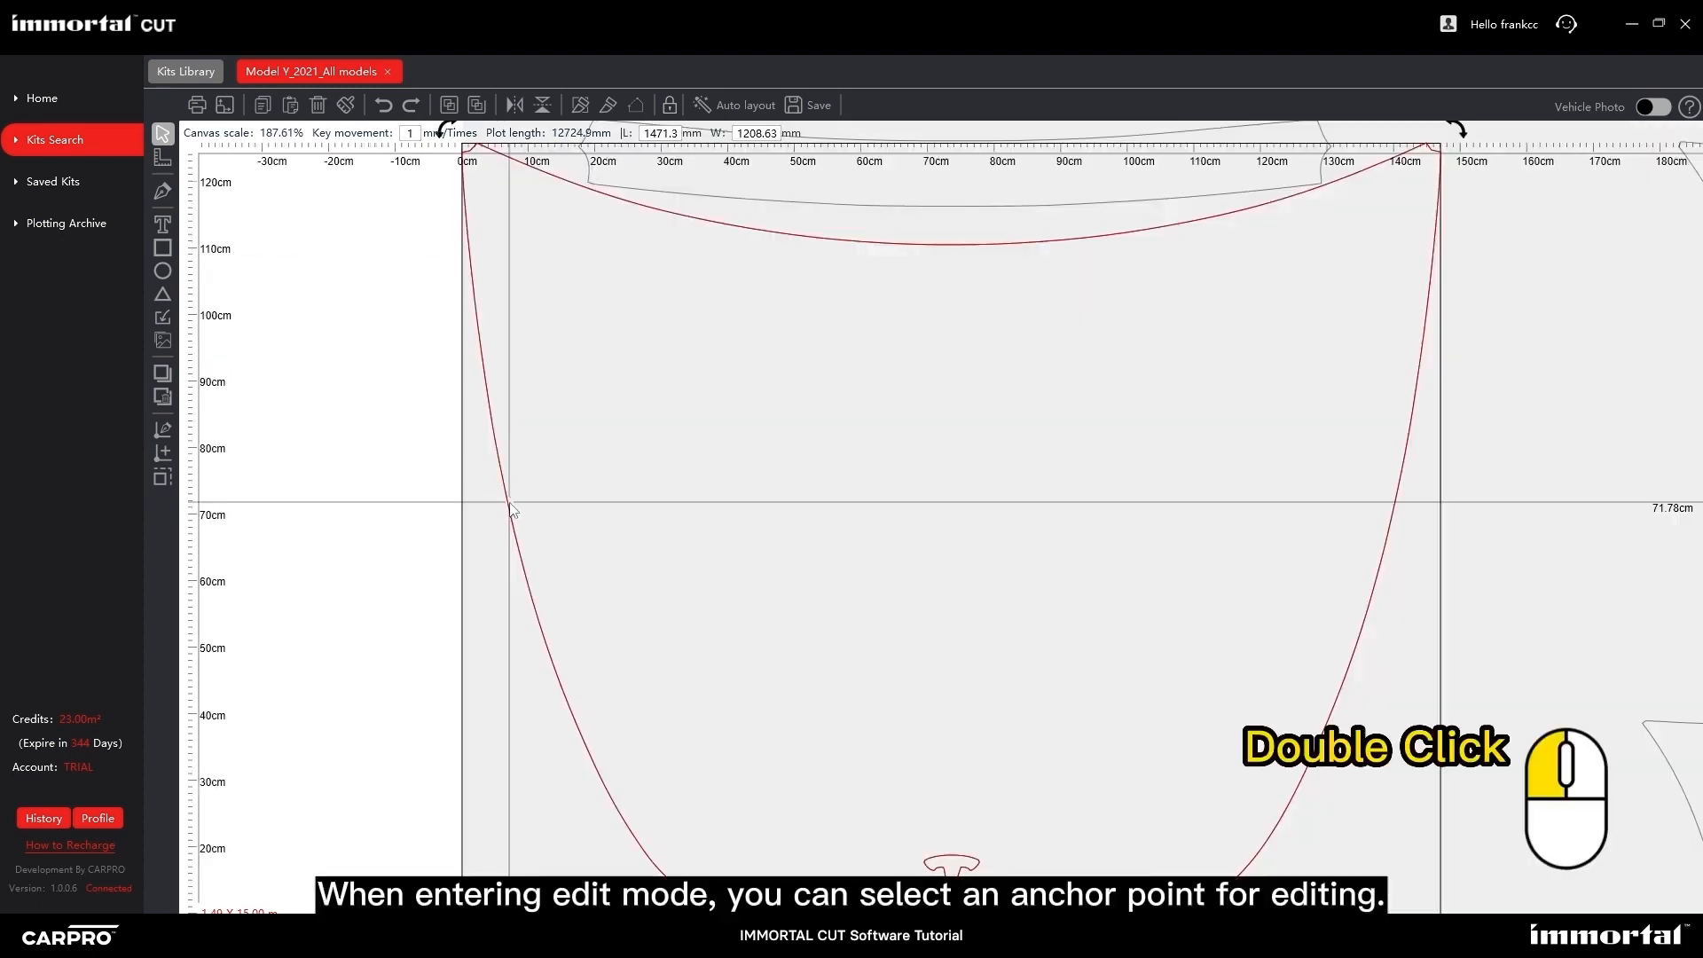
pyautogui.doubleClick(509, 503)
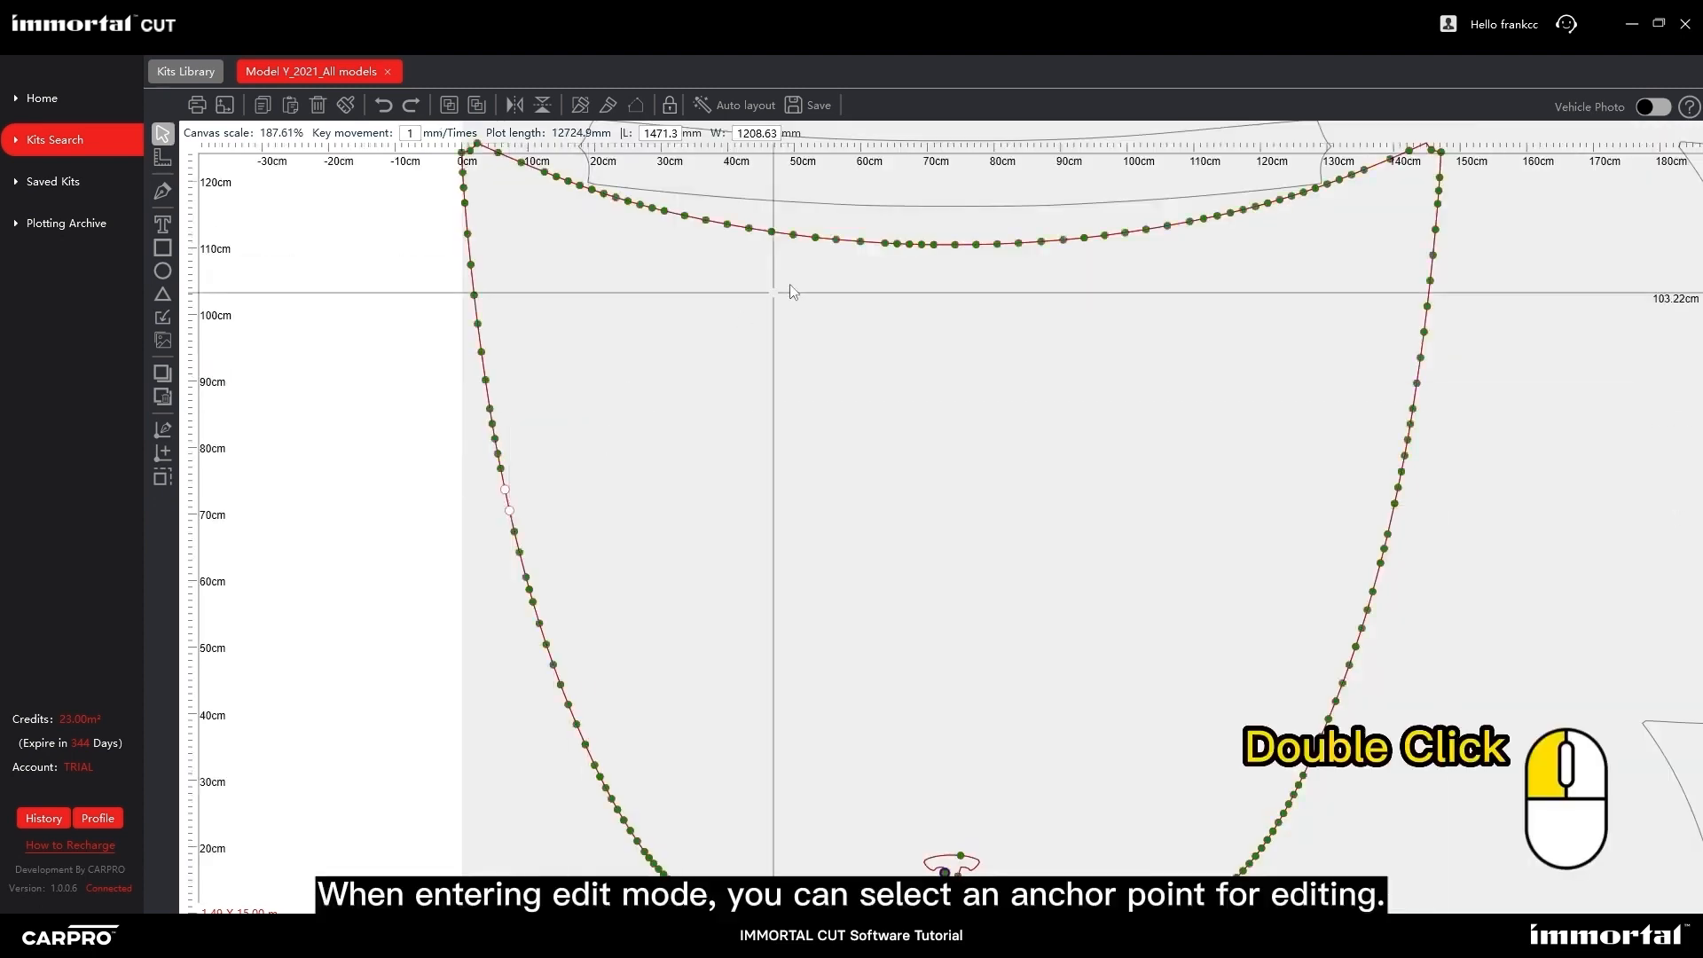
pyautogui.click(520, 541)
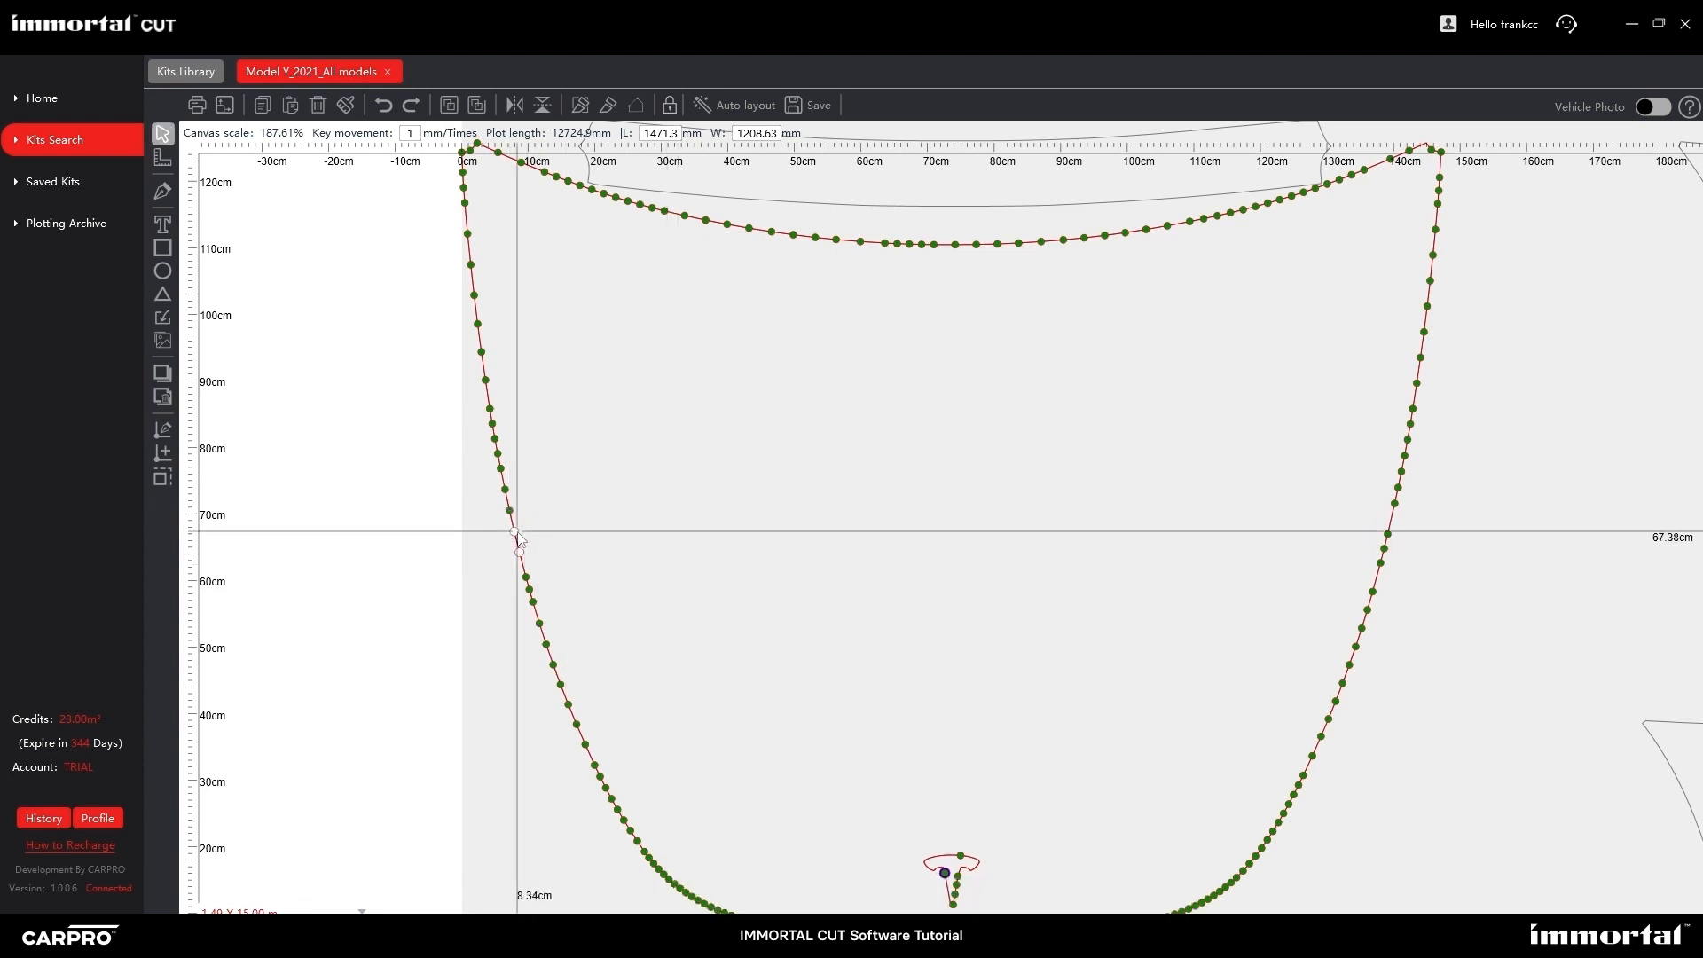
pyautogui.moveTo(518, 539); pyautogui.dragTo(489, 536)
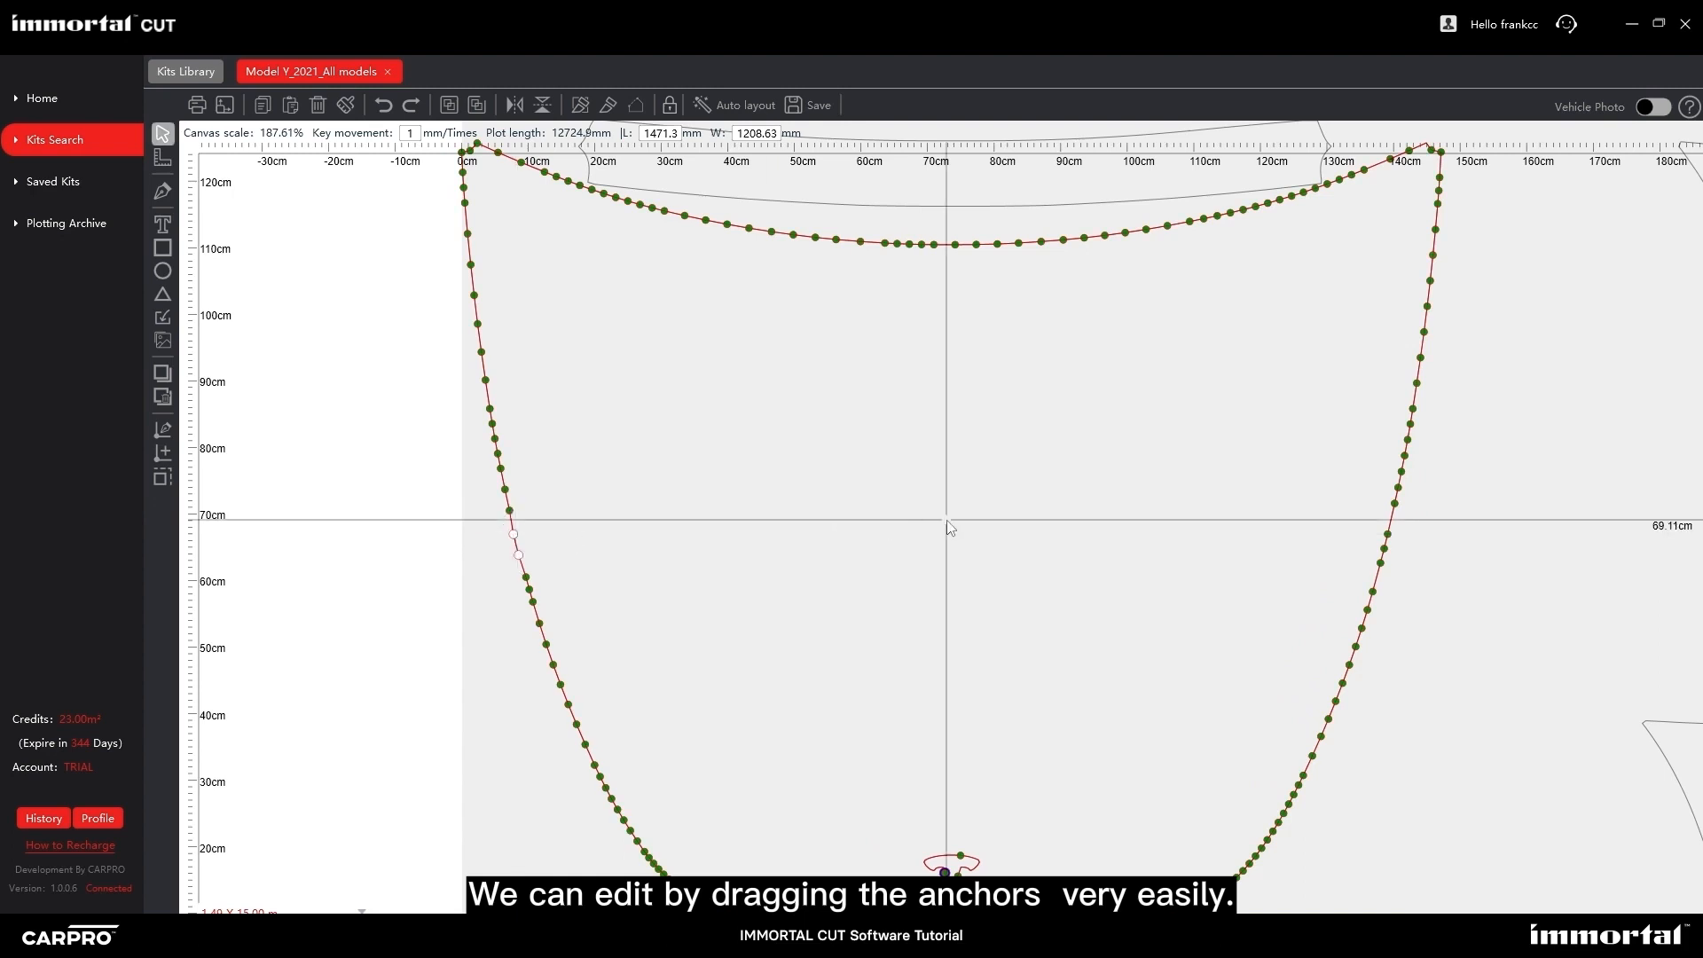
pyautogui.scroll(-5, 945, 519)
pyautogui.scroll(1, 951, 528)
pyautogui.click(747, 569)
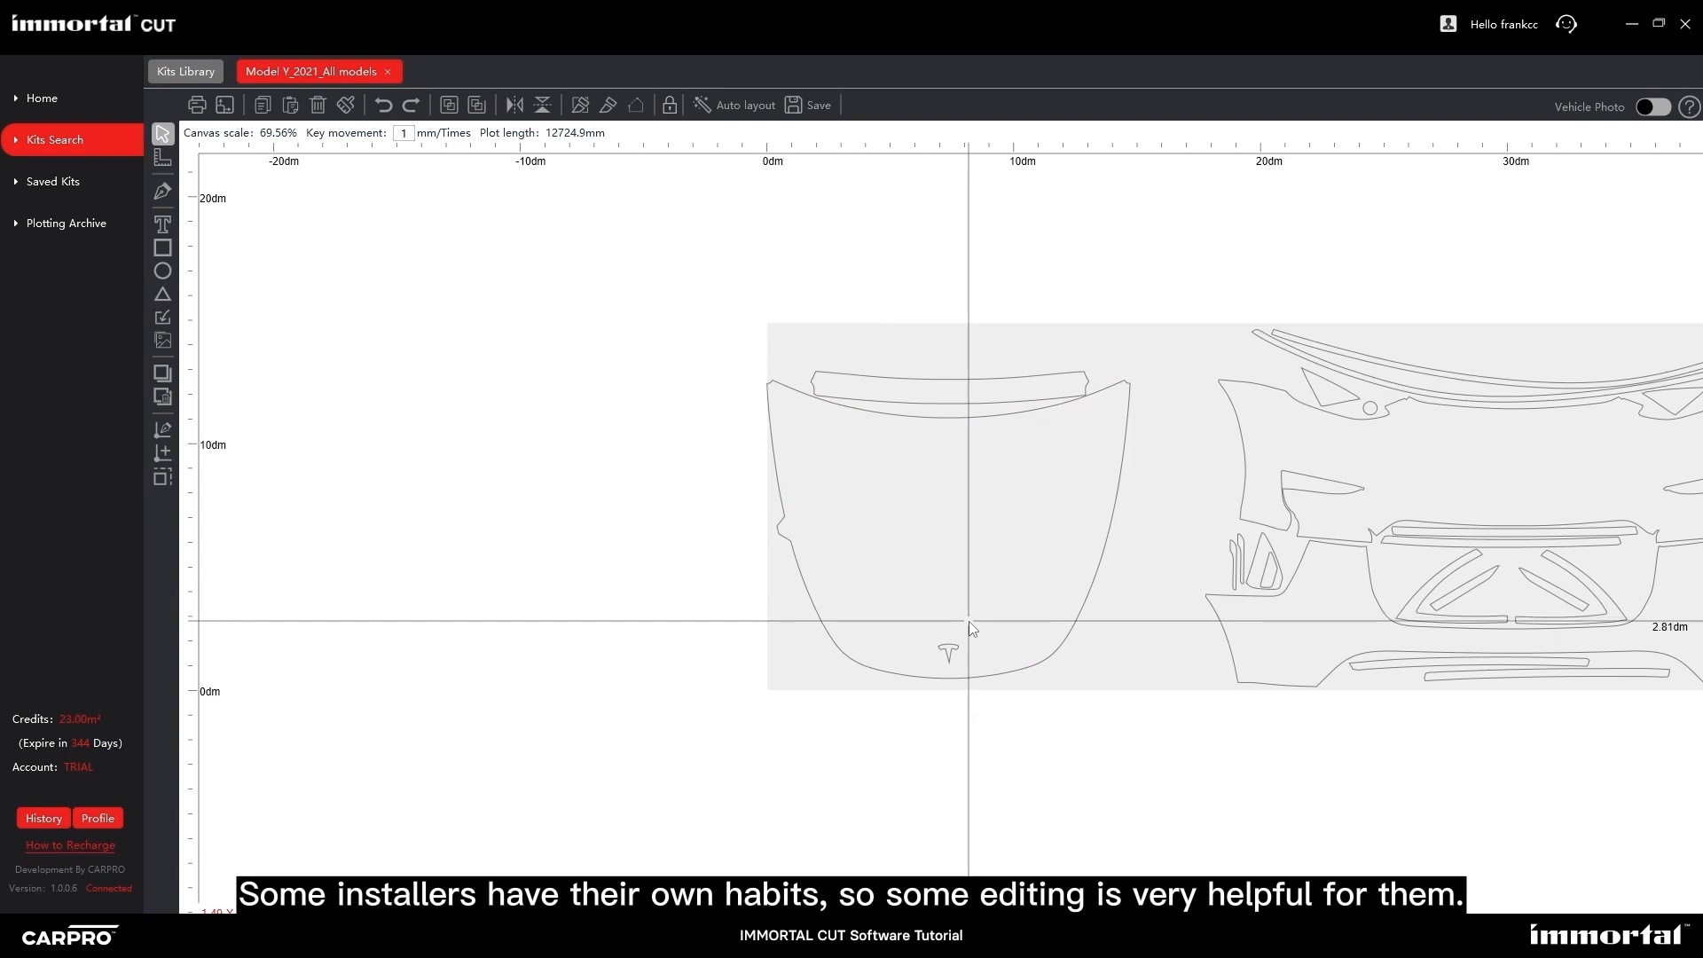
pyautogui.scroll(-4, 1076, 627)
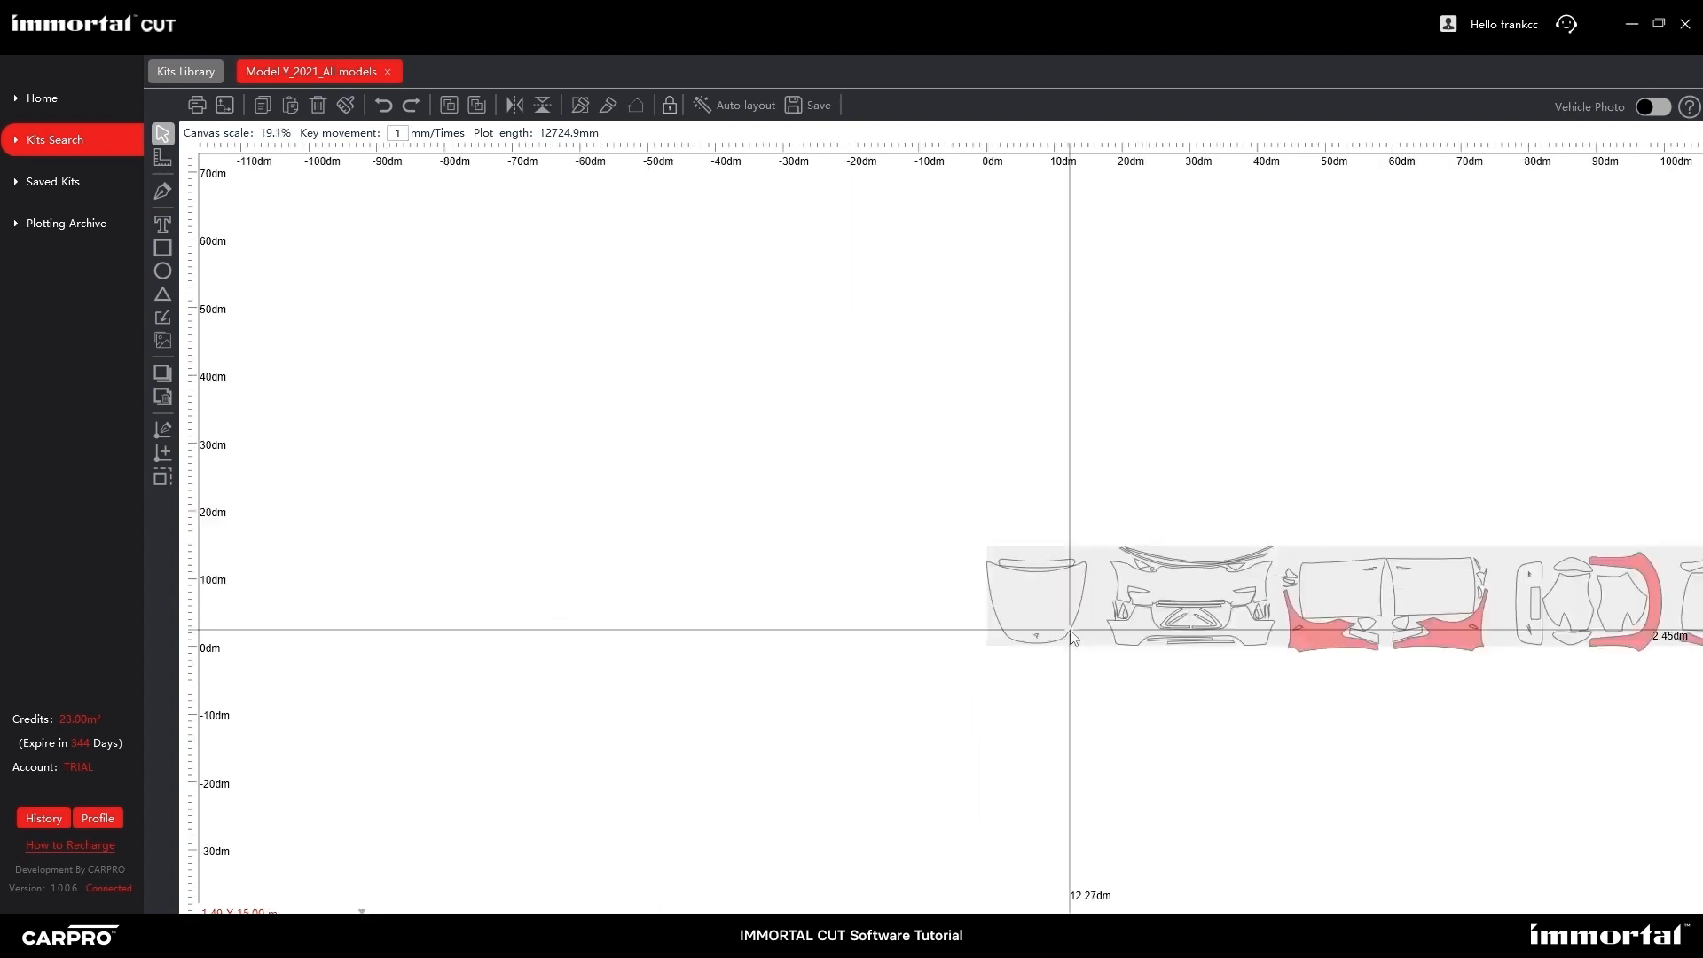
pyautogui.click(1688, 106)
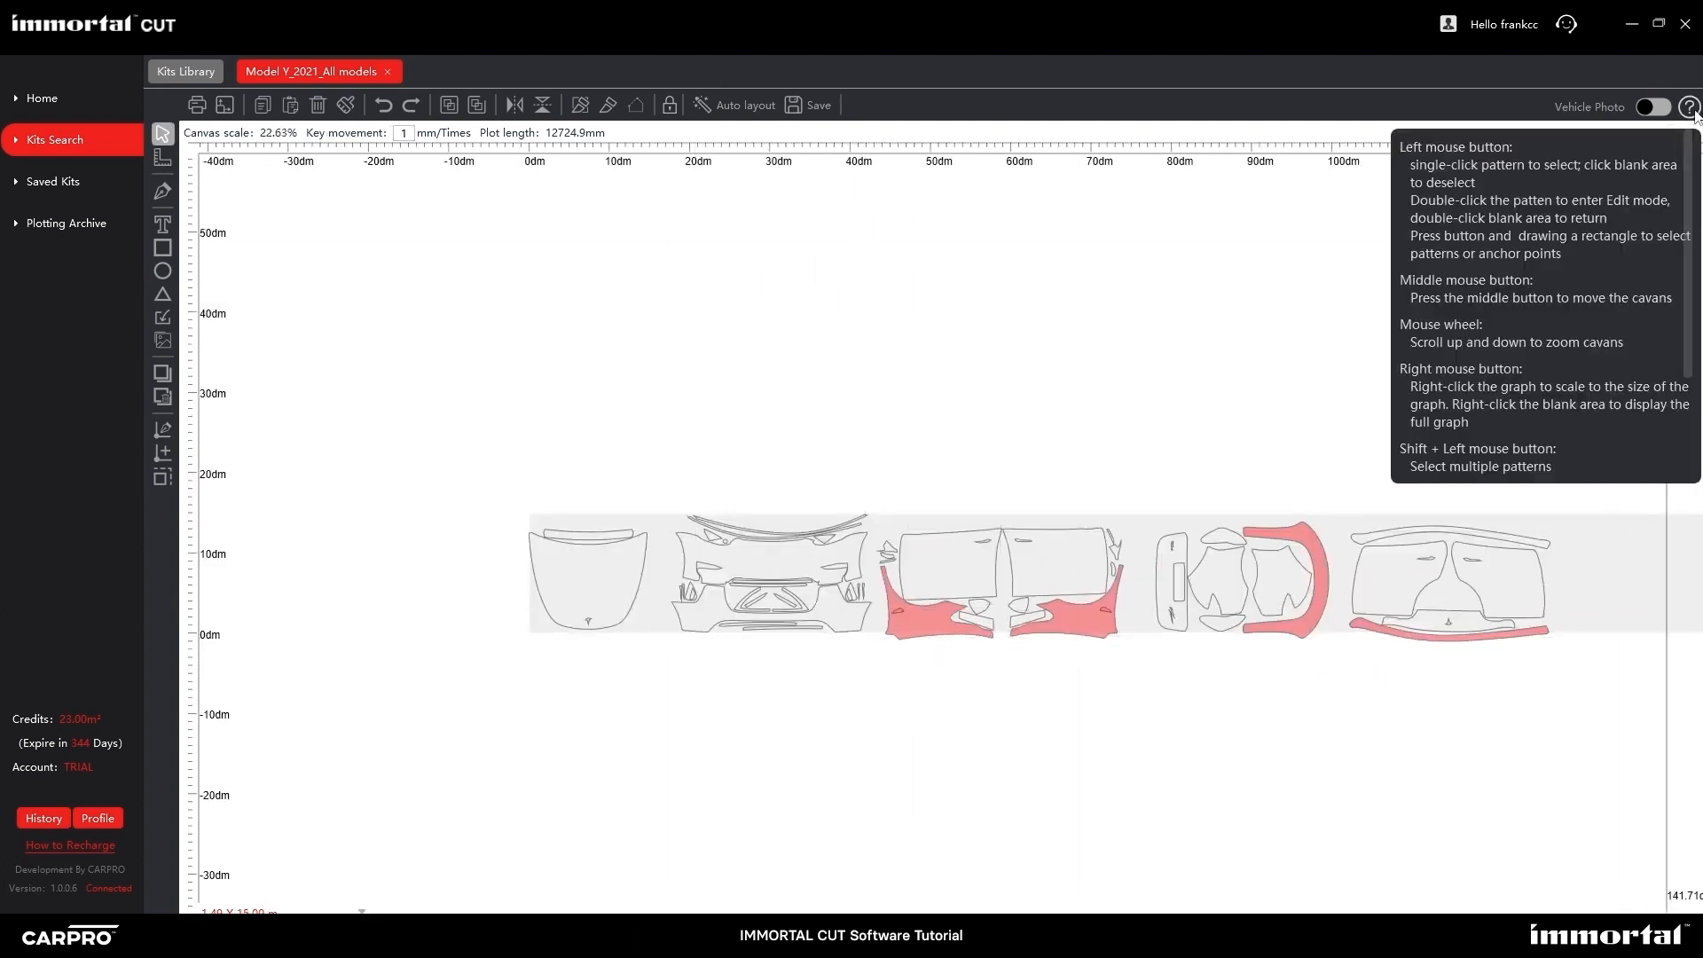
pyautogui.scroll(-2, 1532, 243)
pyautogui.scroll(-1, 1533, 243)
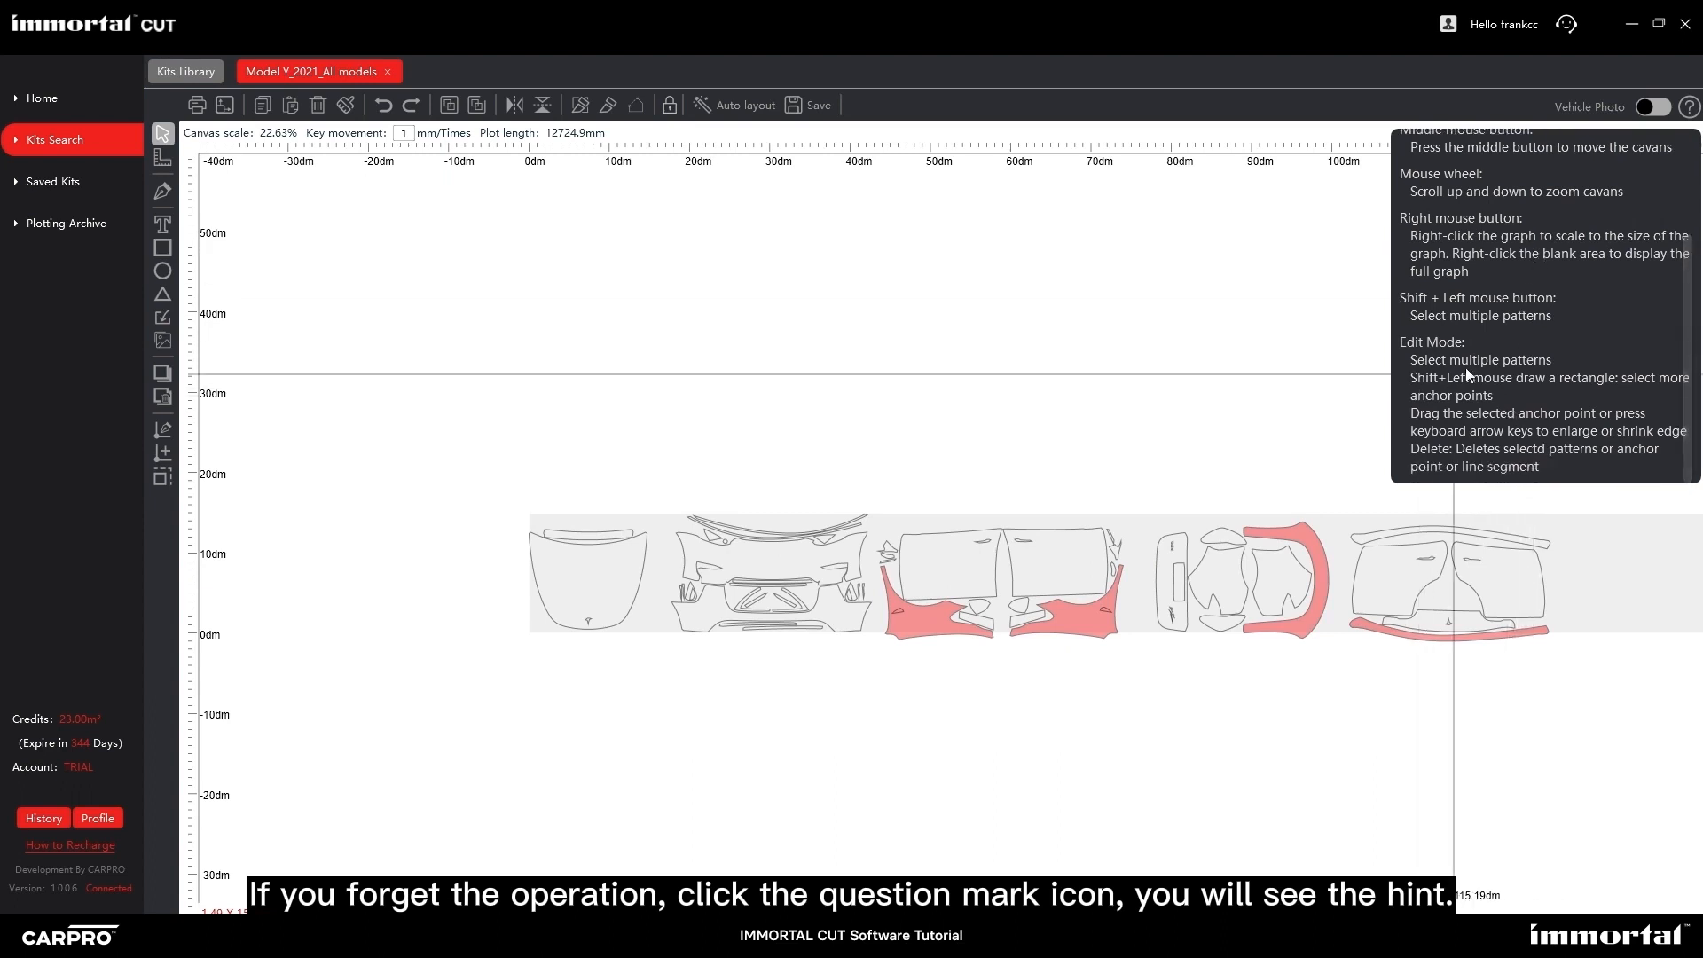
pyautogui.scroll(3, 1476, 353)
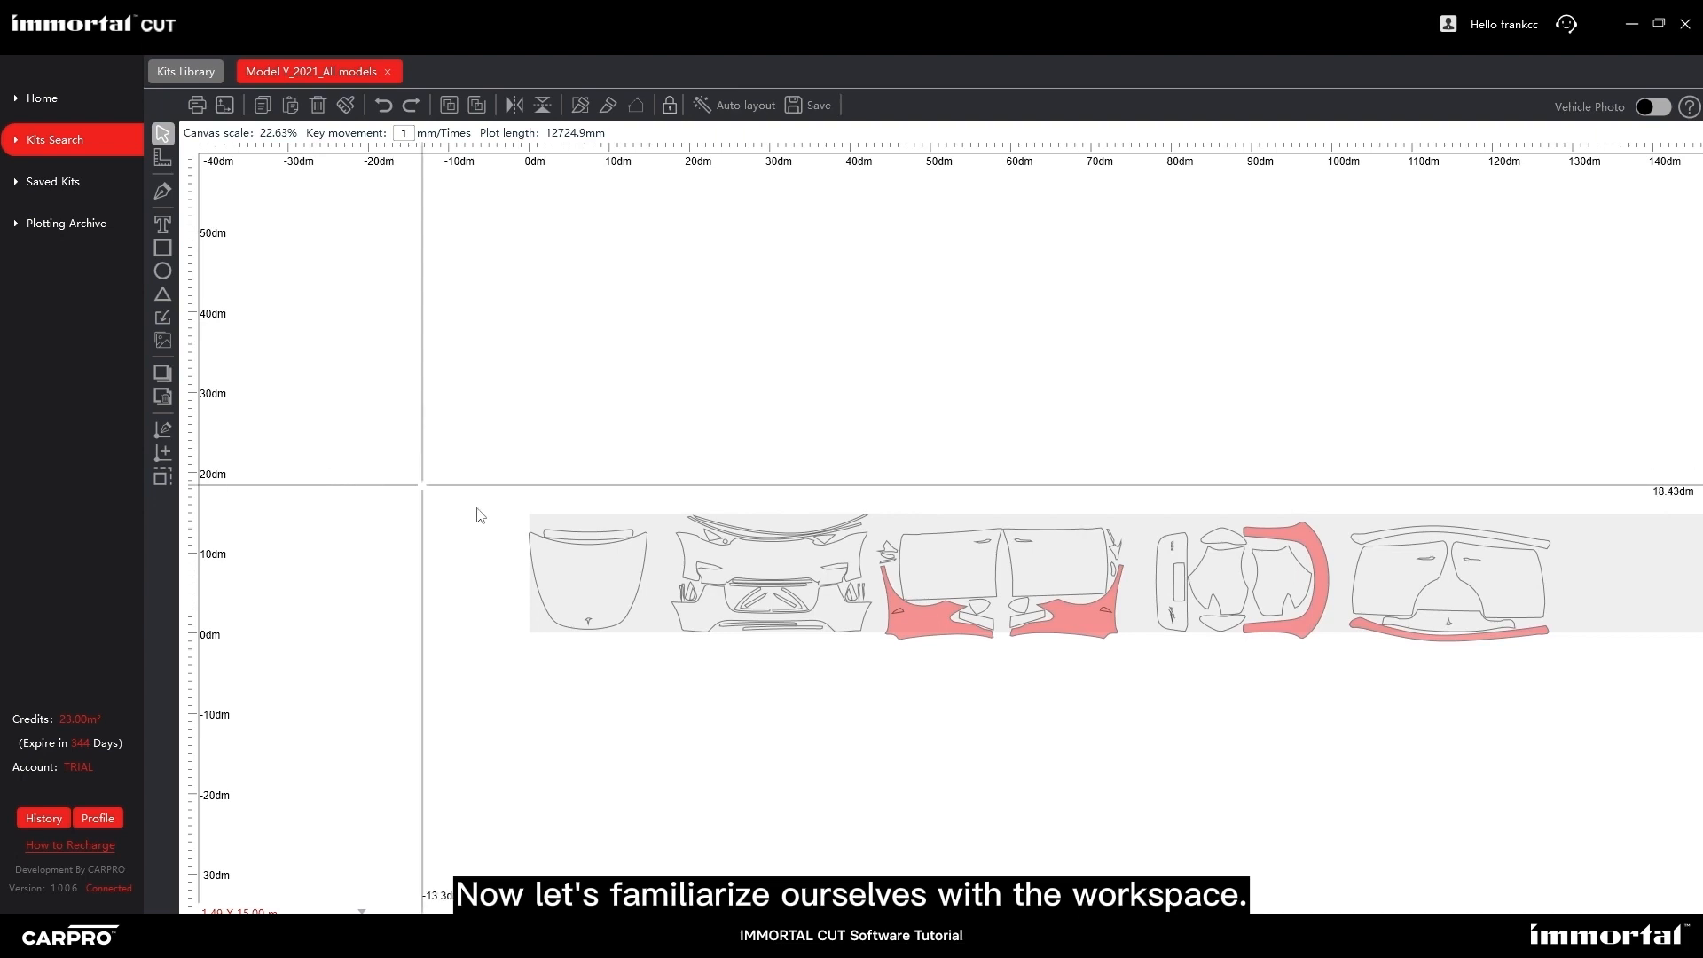
# Change the plottable film size from 1.52 X 15.00 m to 1.50 X 15.00 m.
pyautogui.moveTo(867, 406); pyautogui.dragTo(665, 372)
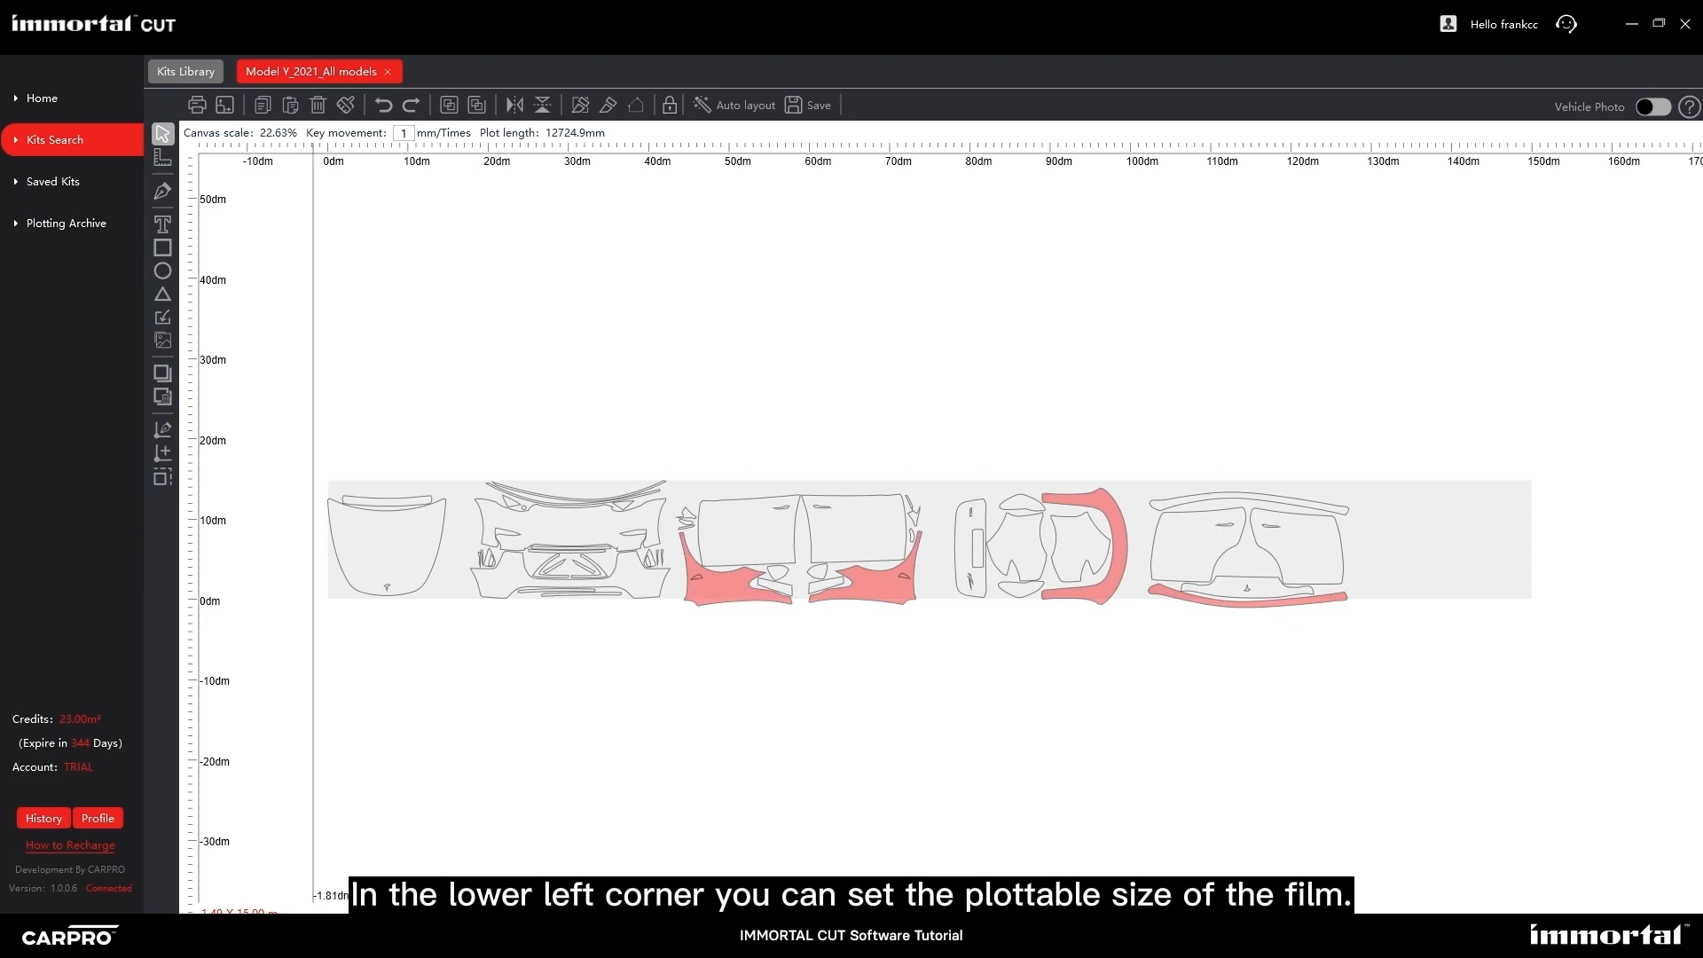
pyautogui.click(357, 911)
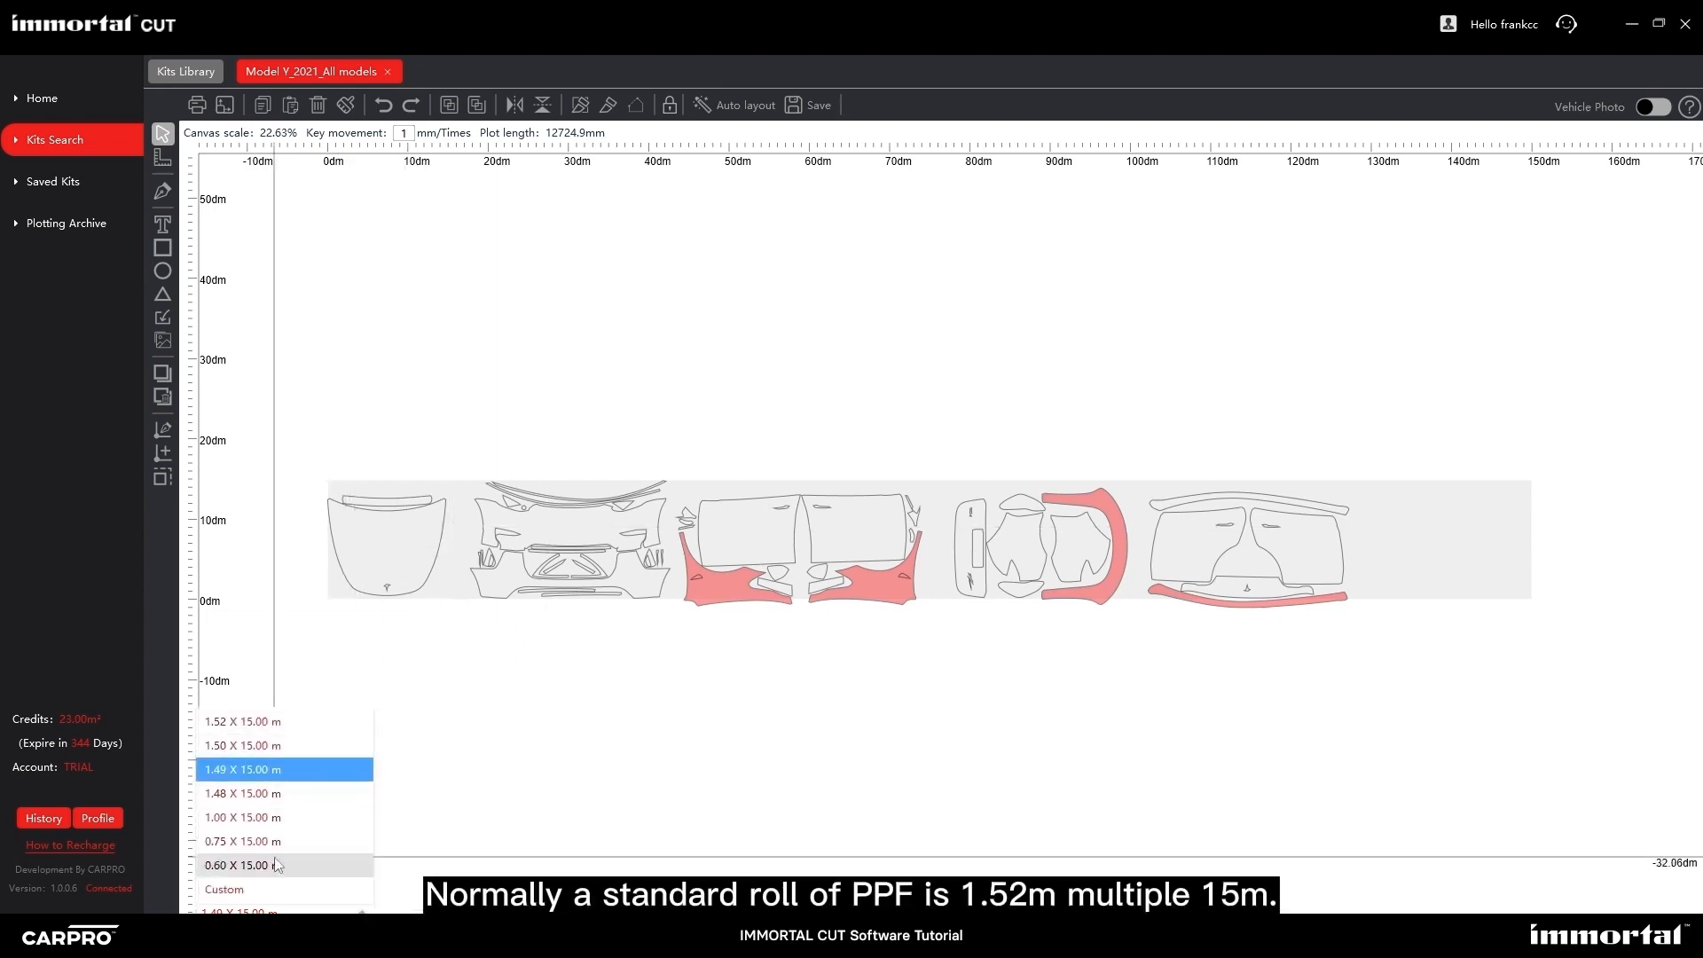
pyautogui.click(263, 723)
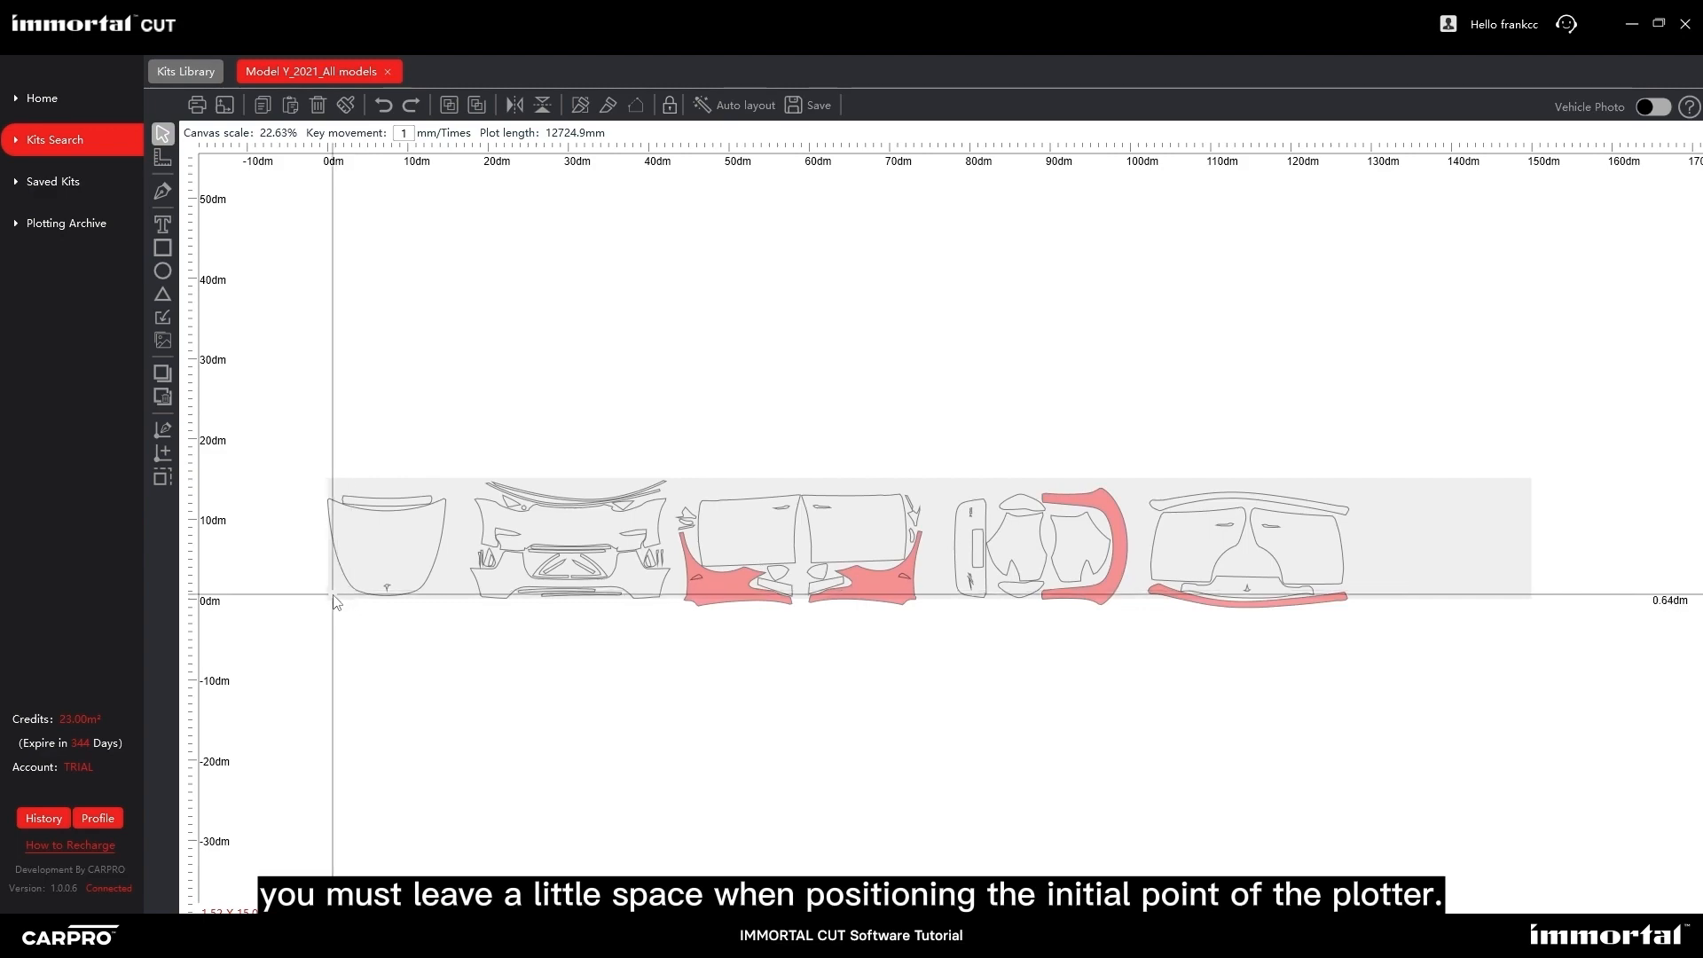
pyautogui.scroll(6, 337, 604)
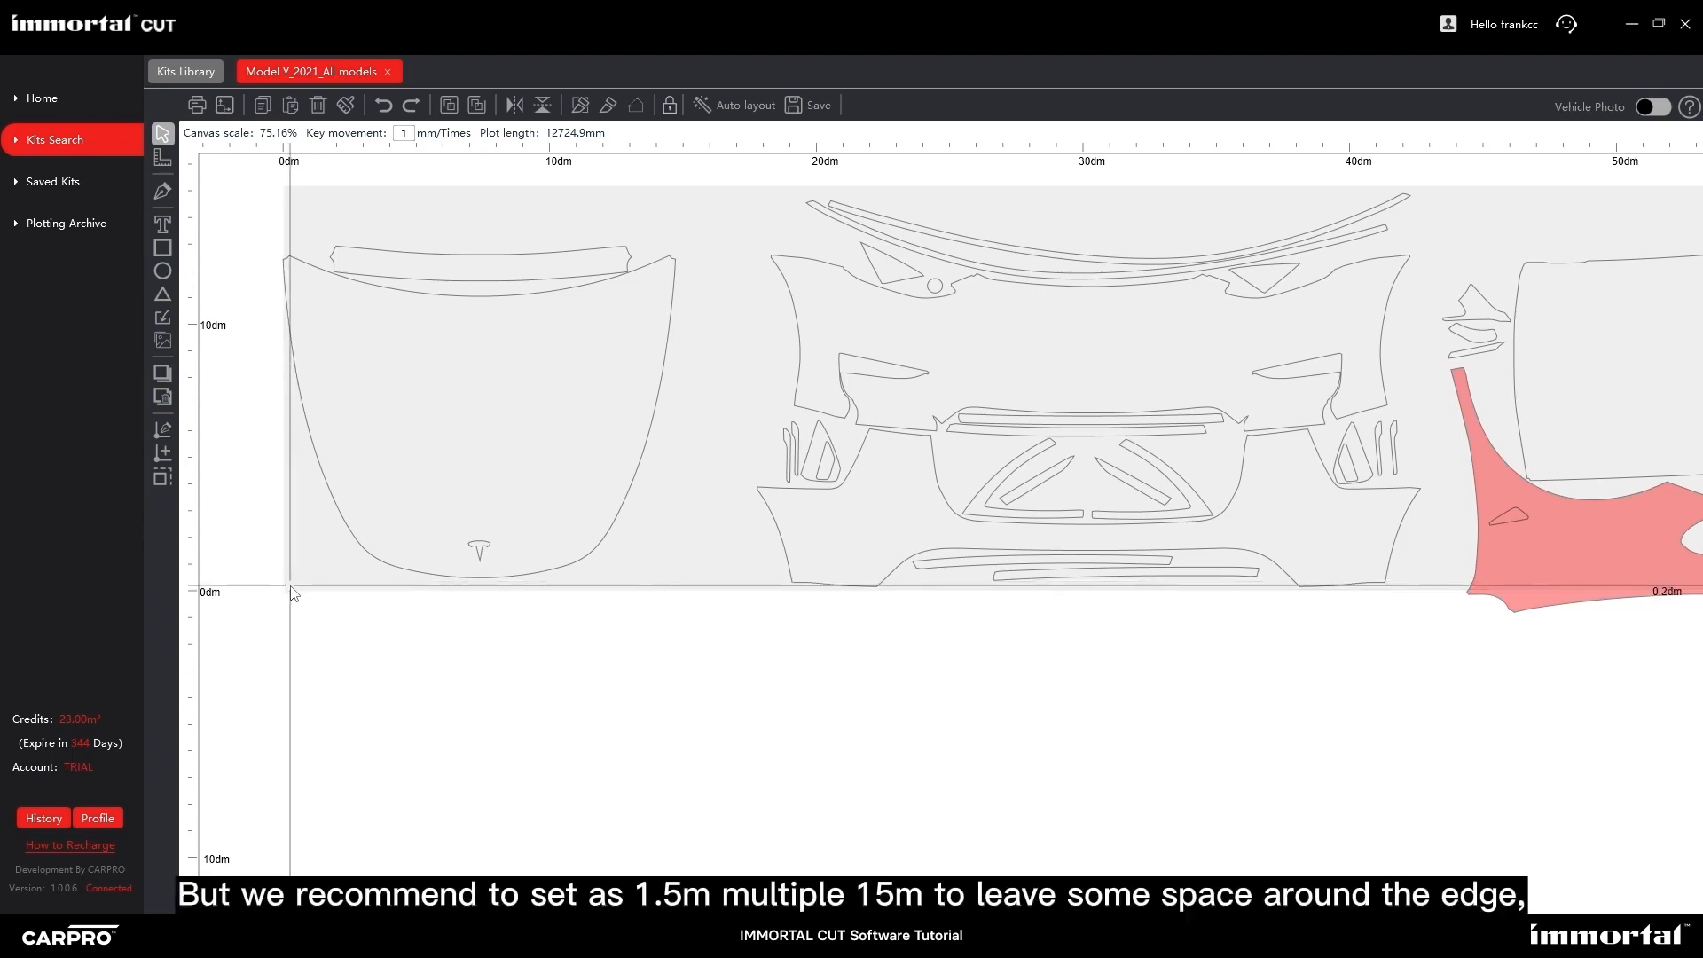
pyautogui.click(352, 894)
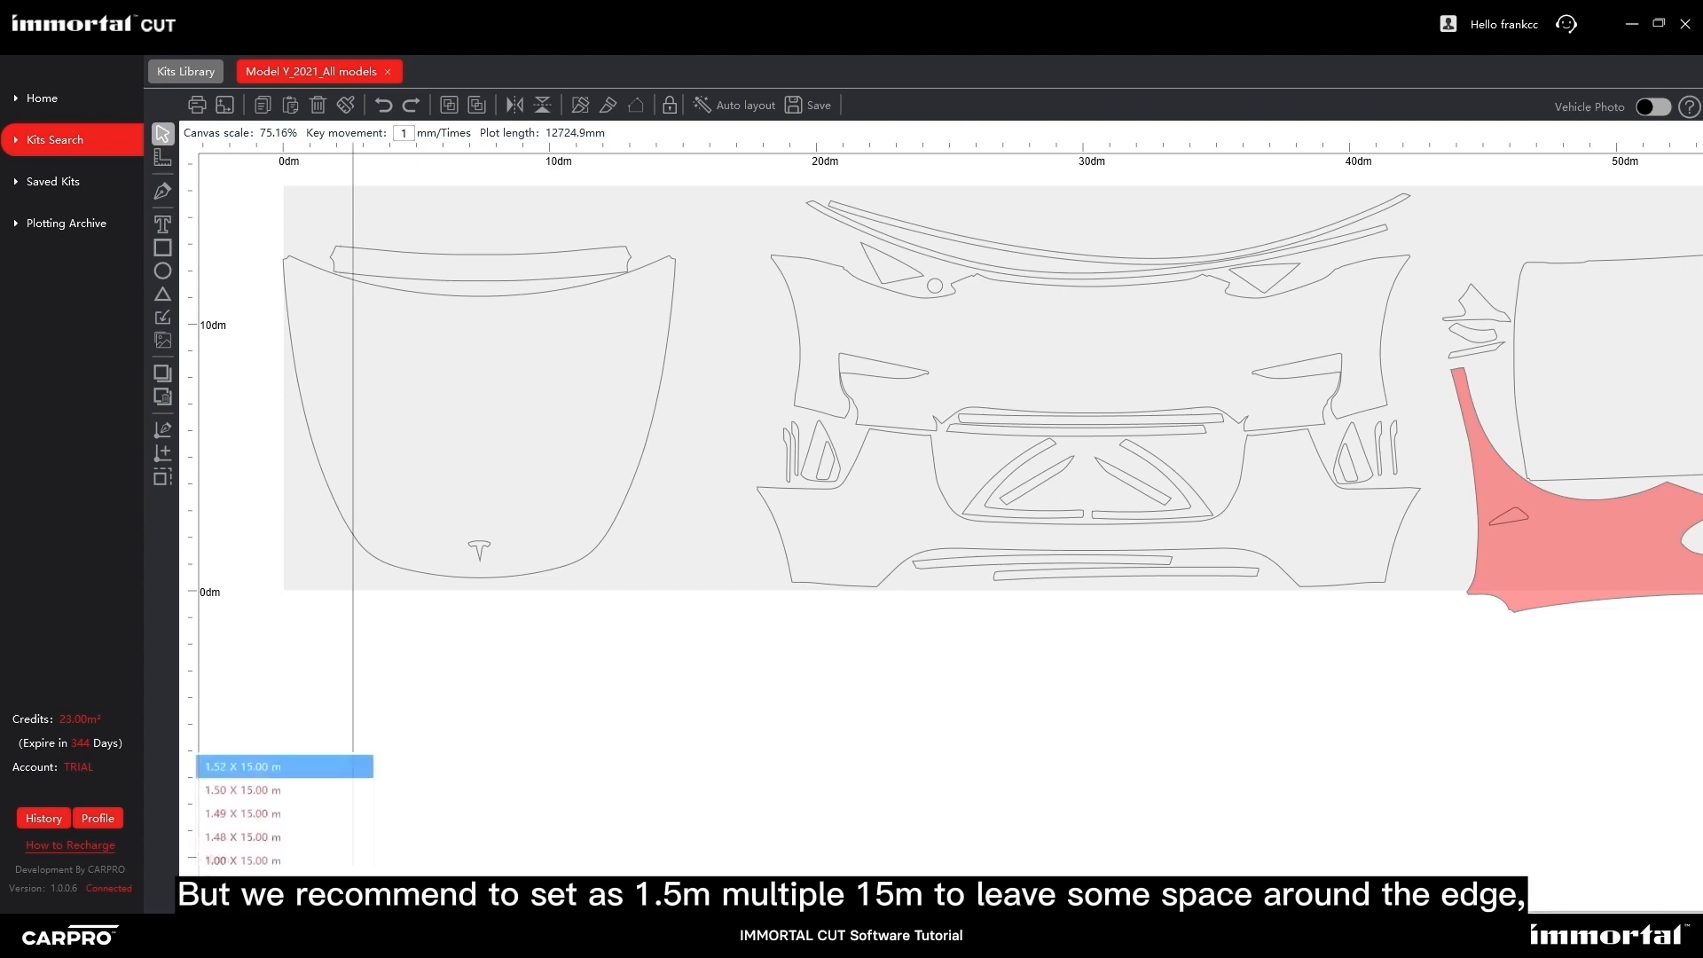
pyautogui.click(206, 790)
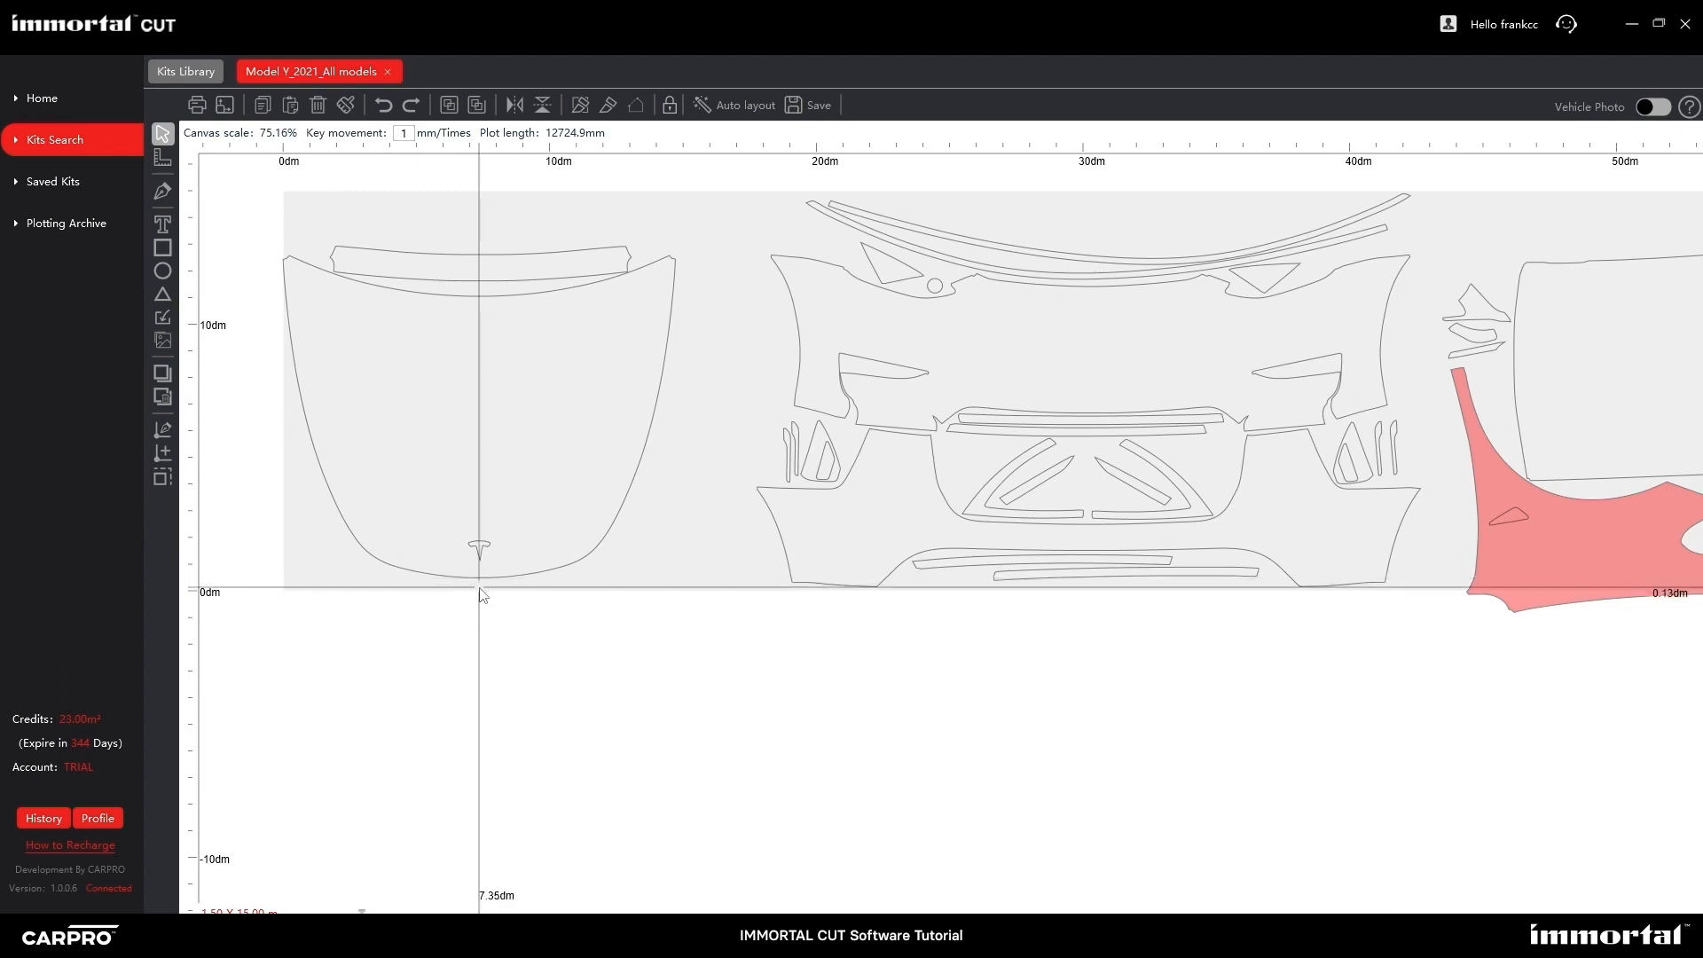
pyautogui.scroll(-2, 689, 645)
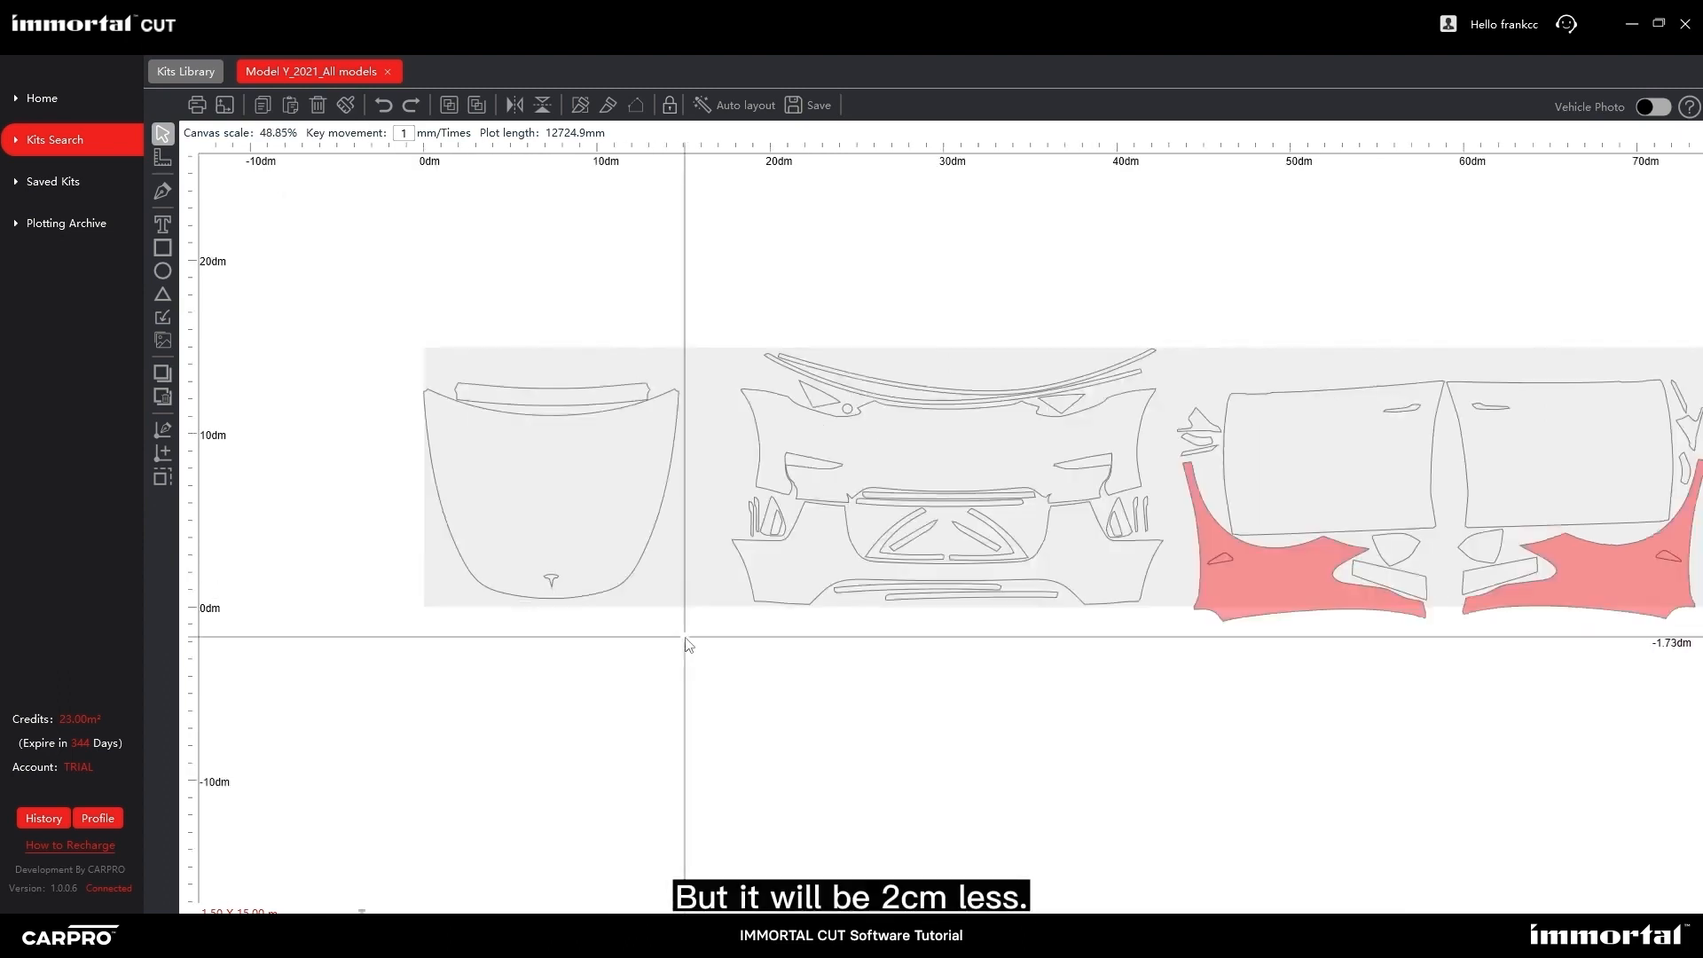
pyautogui.scroll(-1, 686, 638)
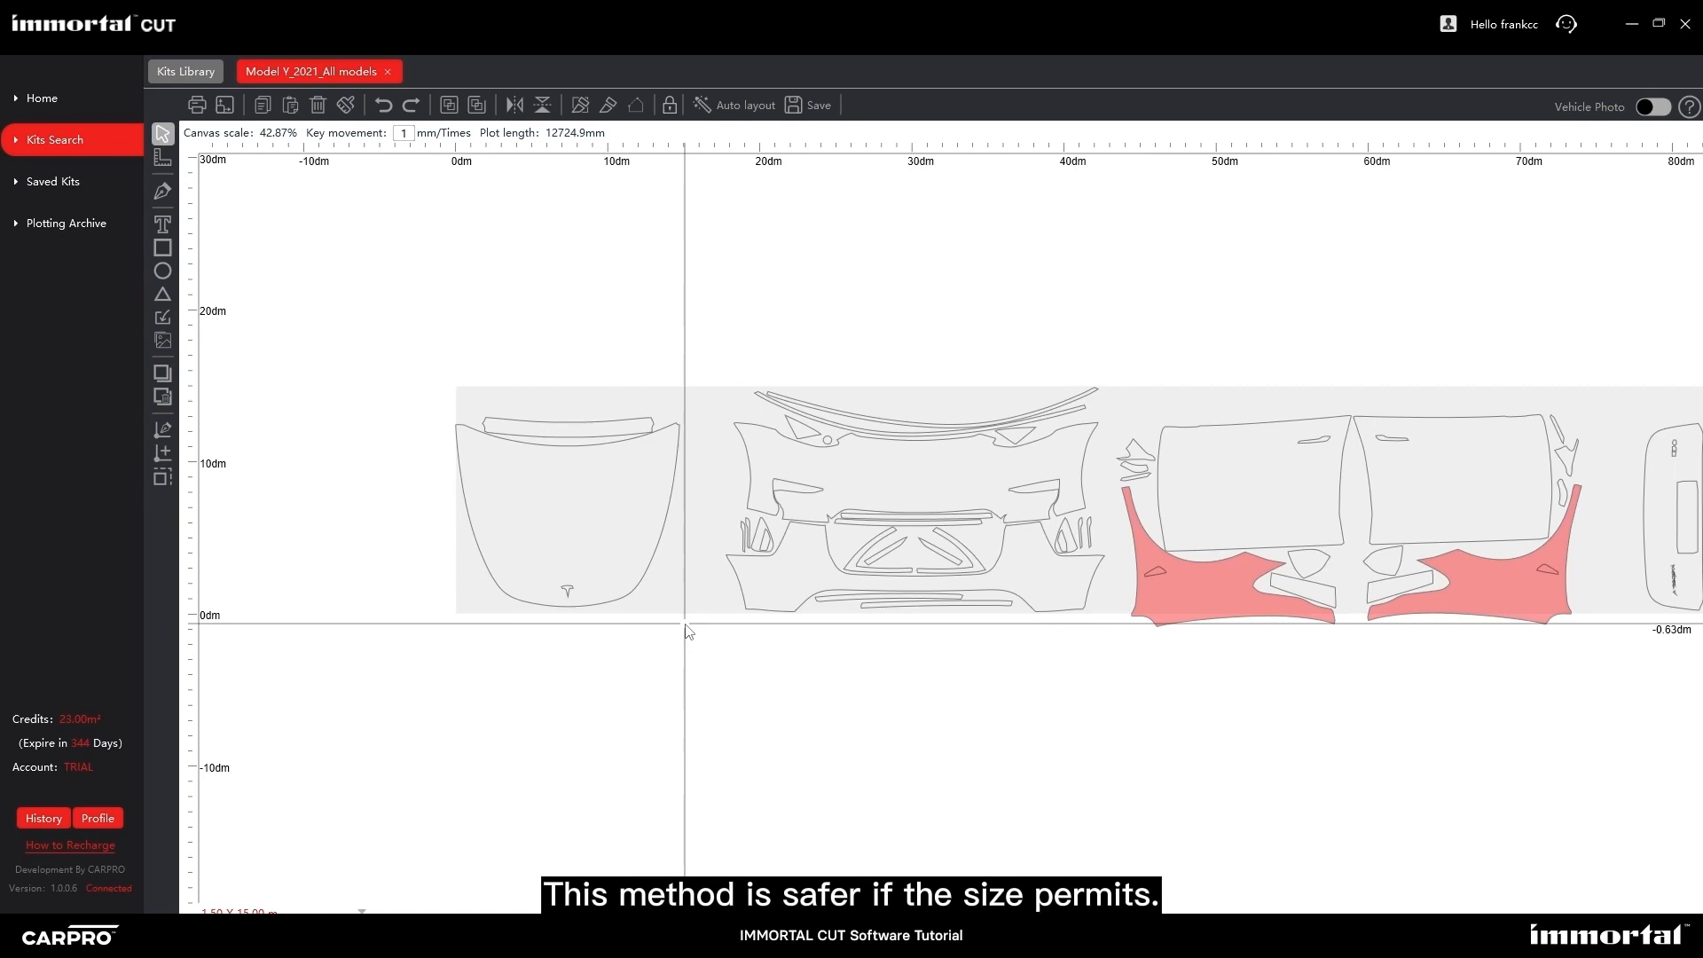
pyautogui.scroll(-3, 417, 656)
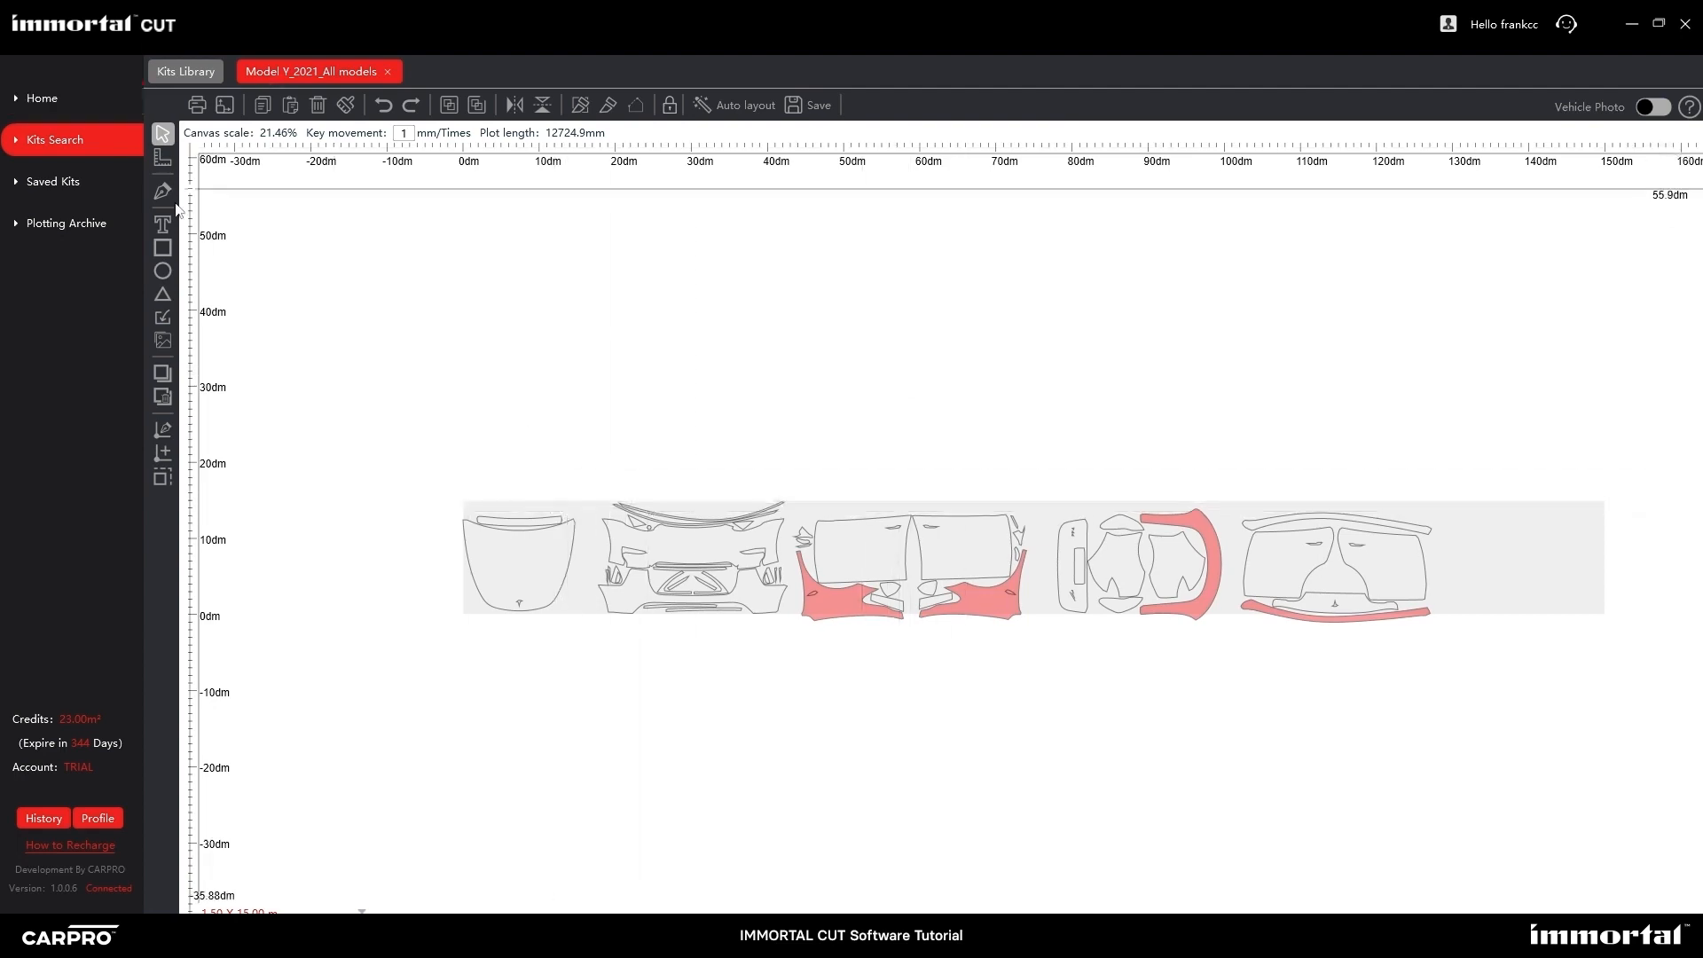
pyautogui.click(196, 106)
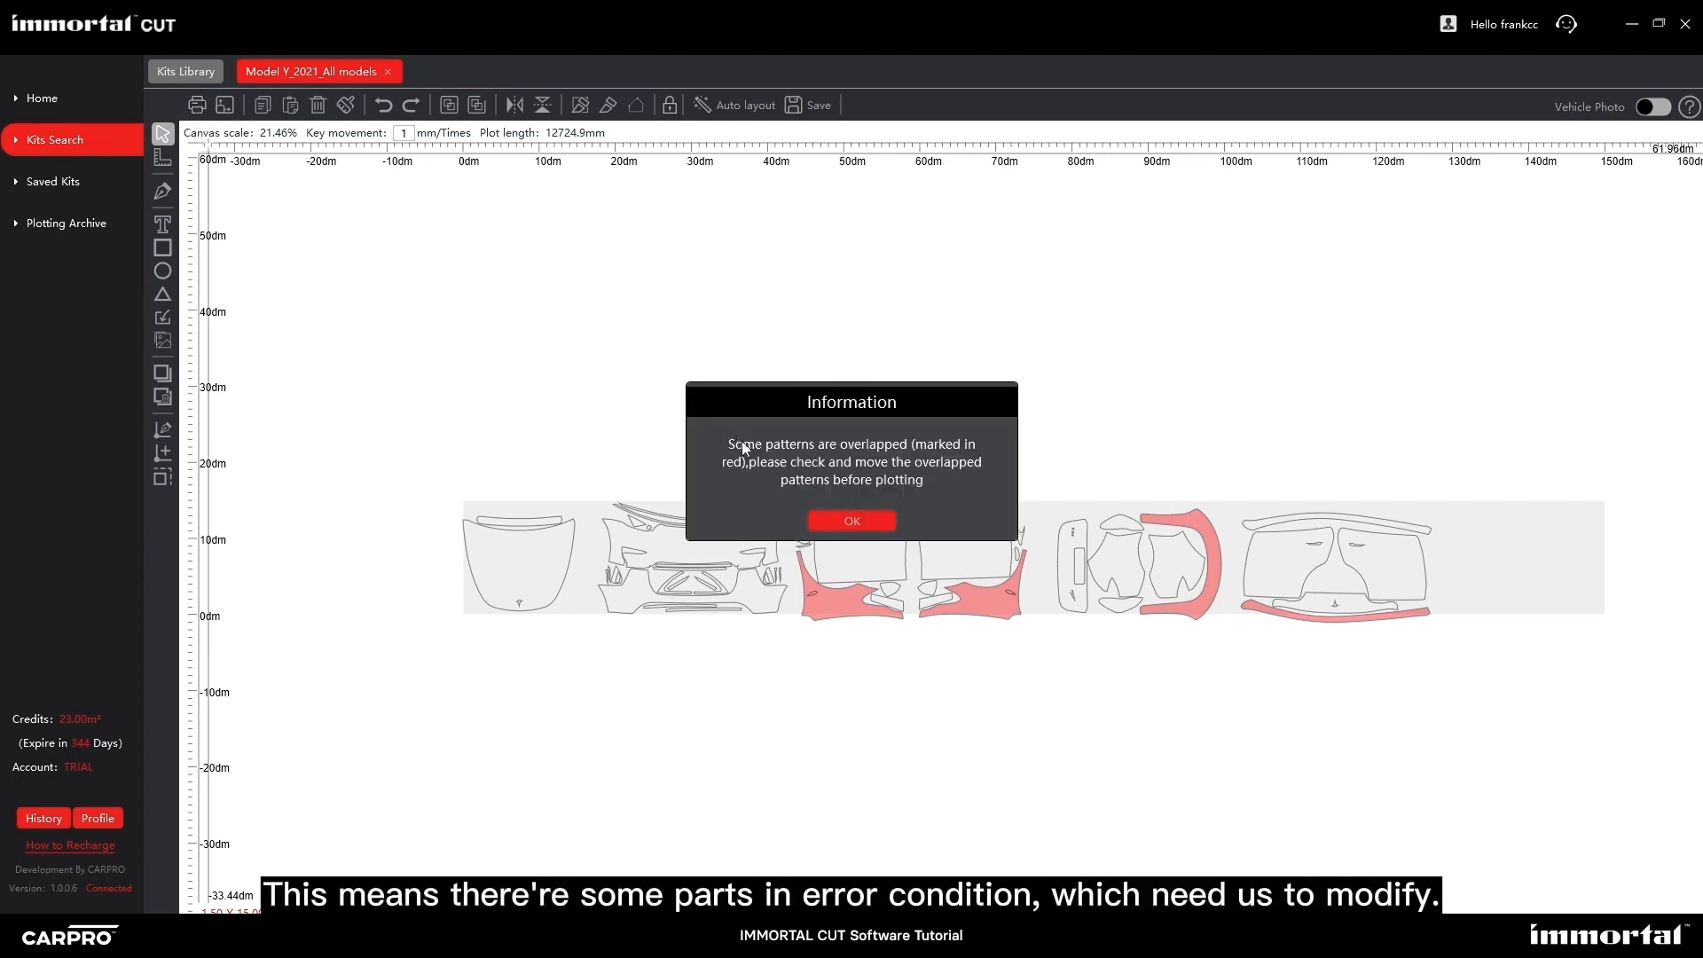
pyautogui.moveTo(785, 382); pyautogui.dragTo(785, 356)
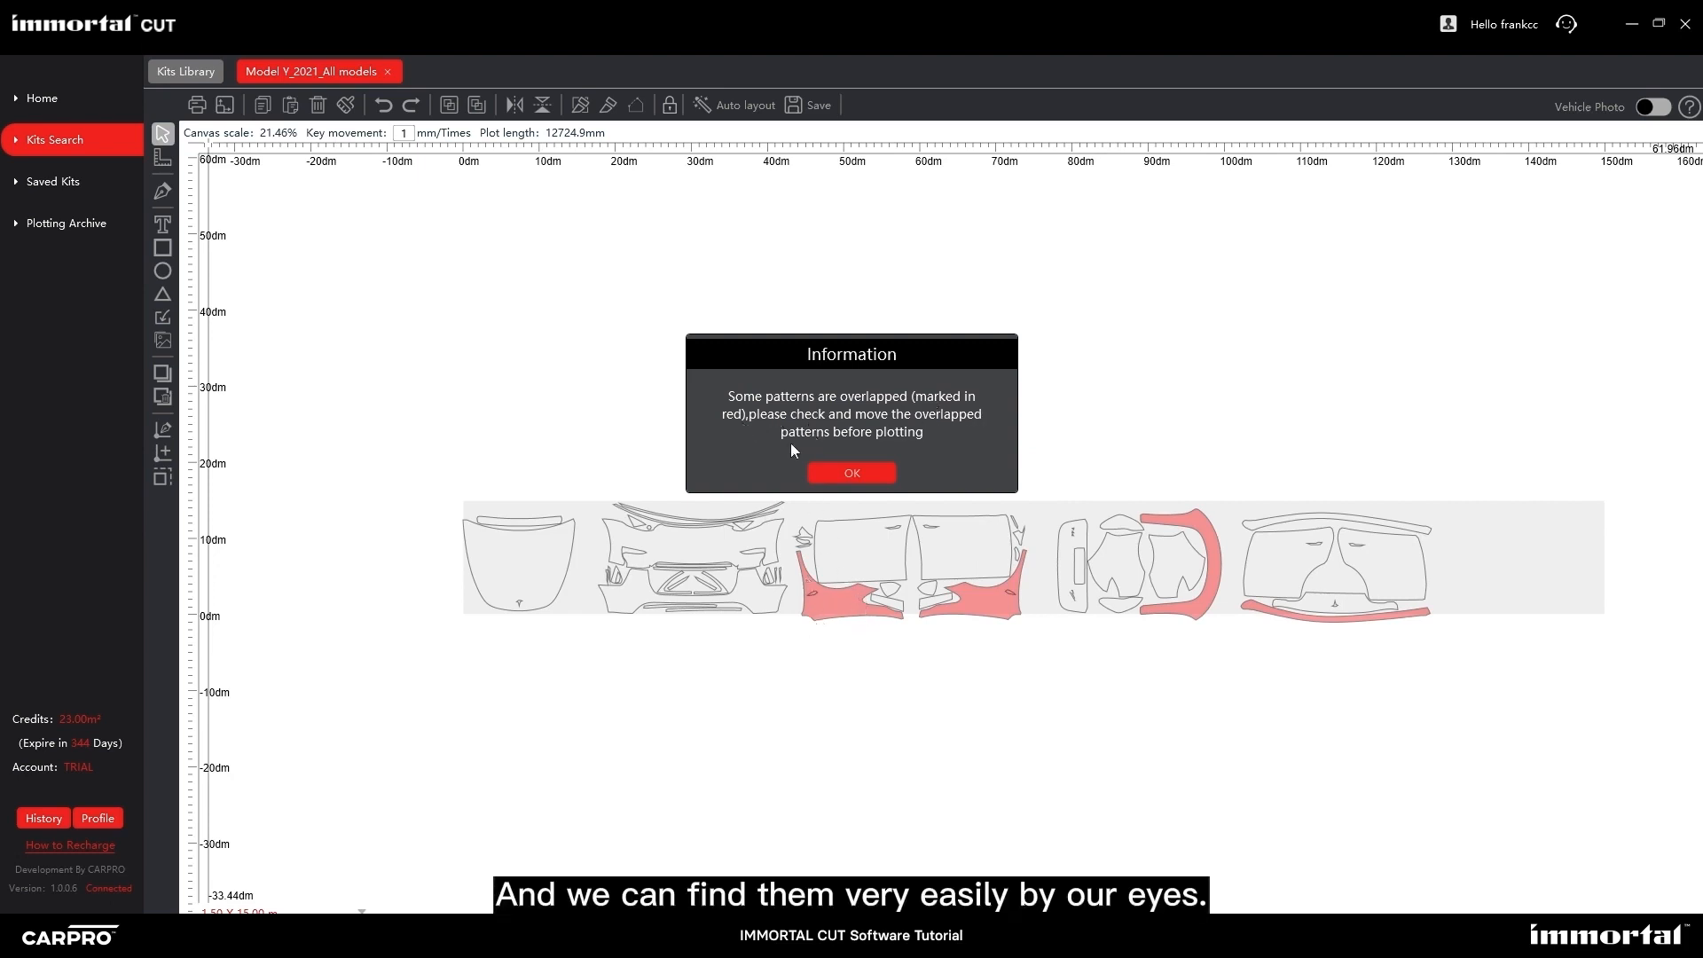
pyautogui.click(852, 472)
pyautogui.click(843, 603)
# Select the red wheel-arch piece and nudge it back into position.
pyautogui.click(1213, 566)
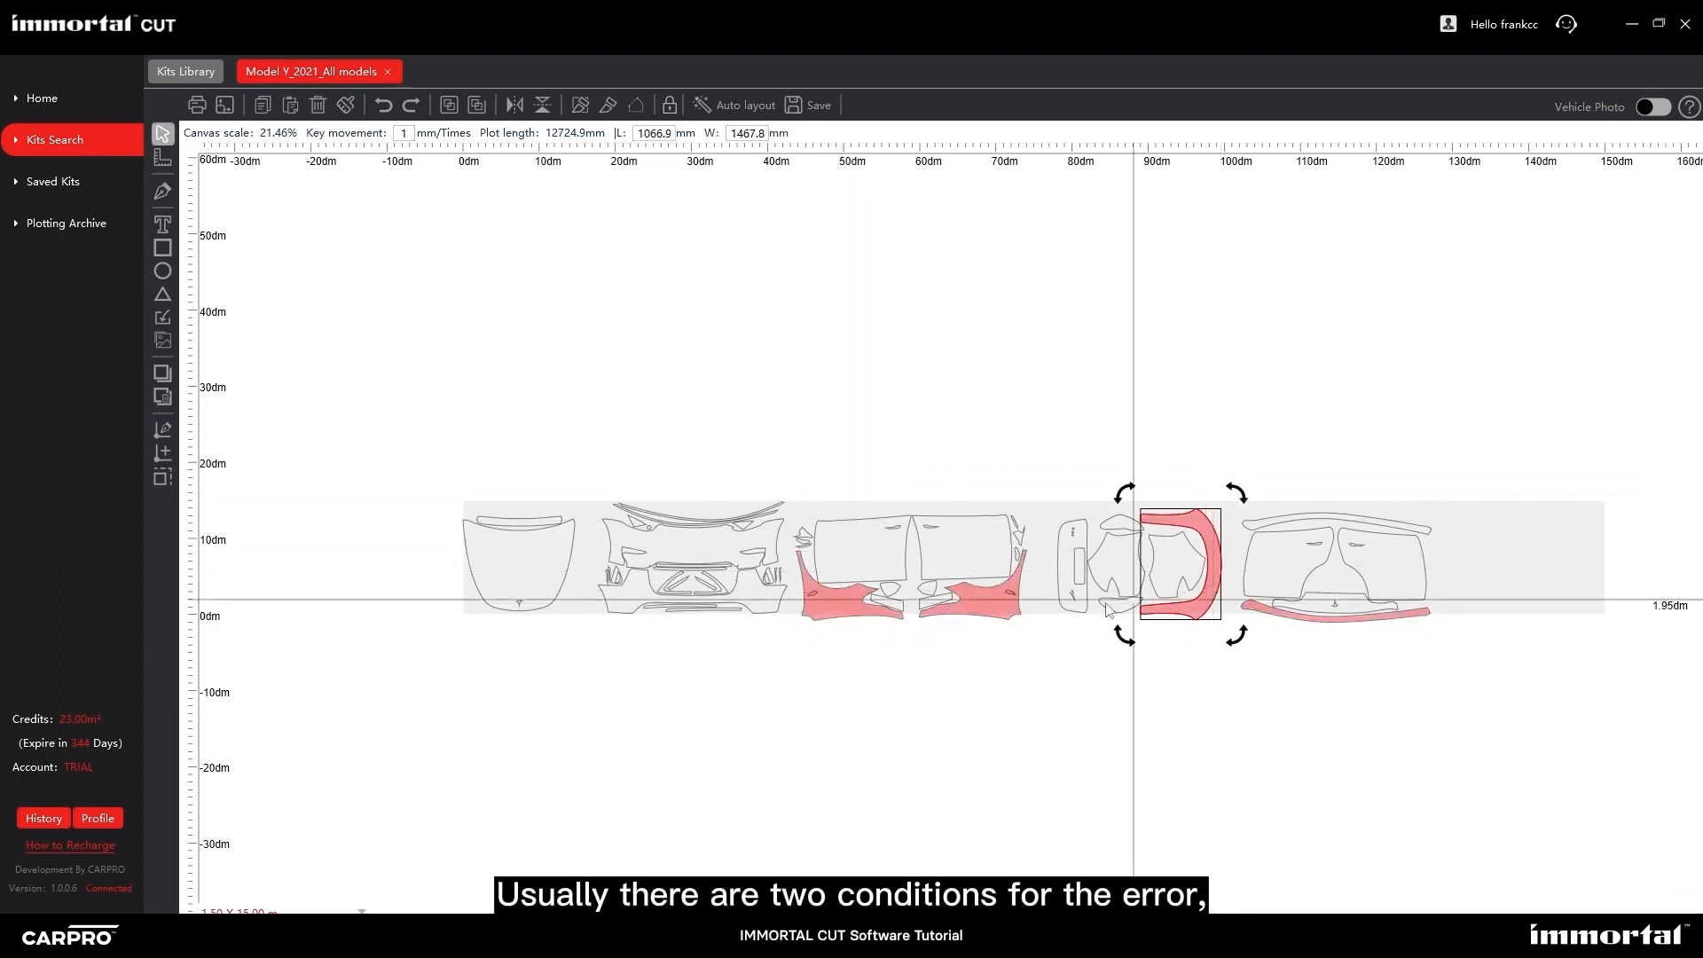
pyautogui.scroll(4, 869, 623)
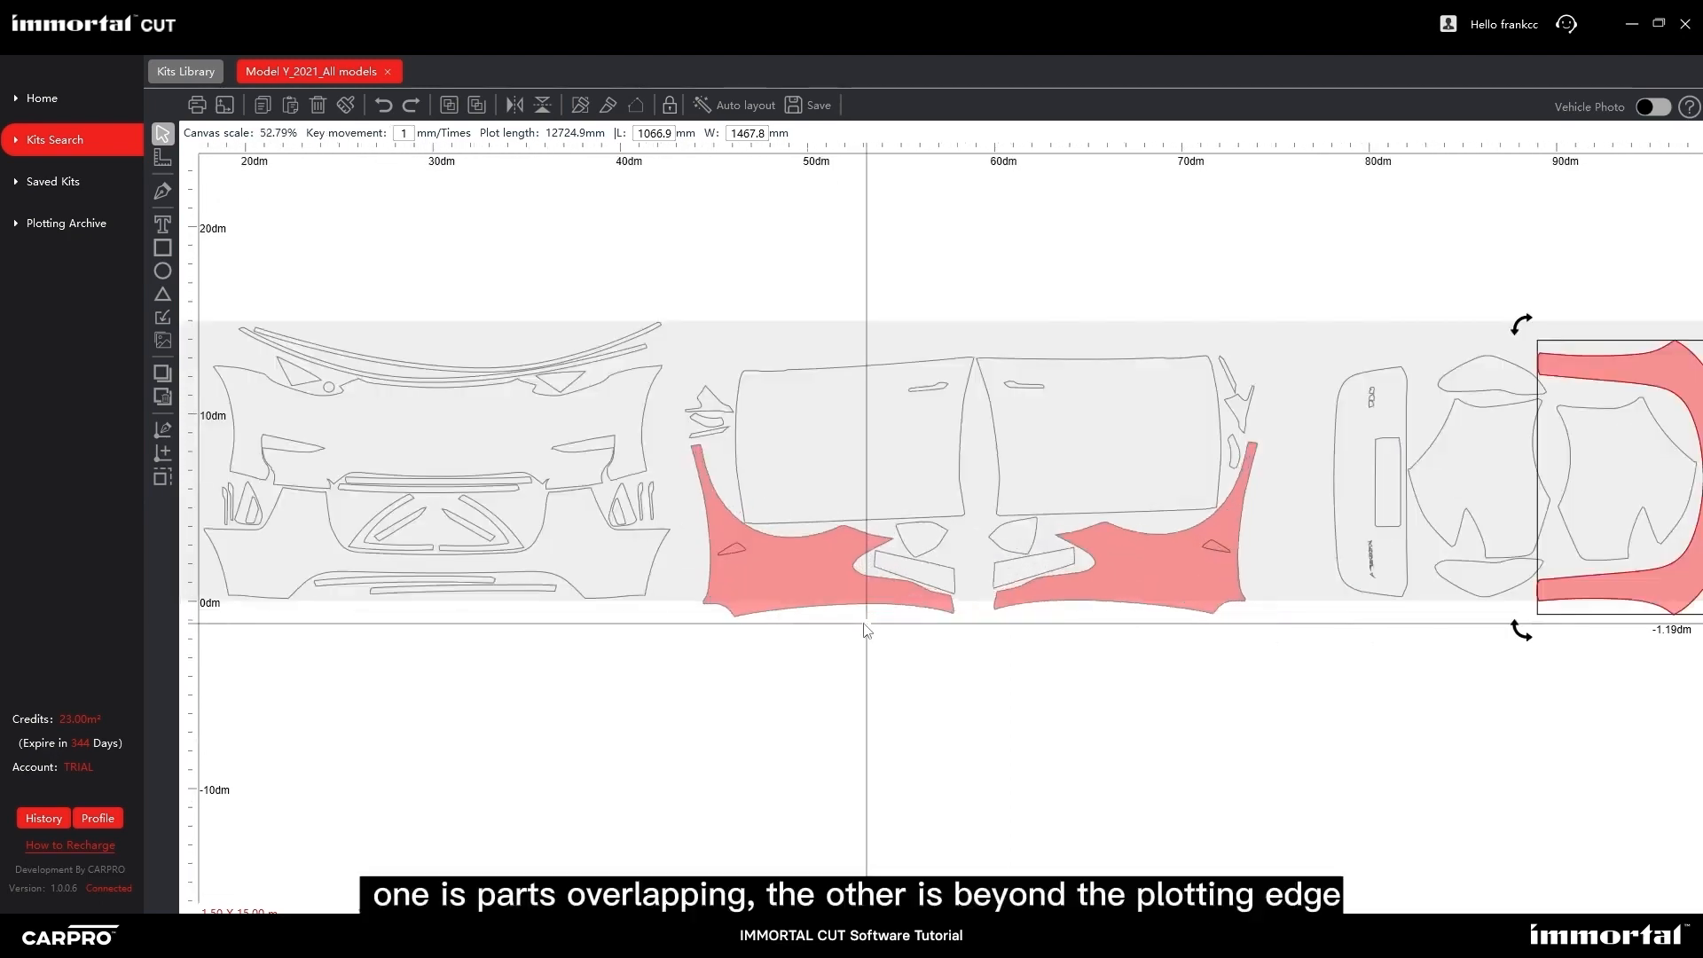
pyautogui.scroll(5, 869, 628)
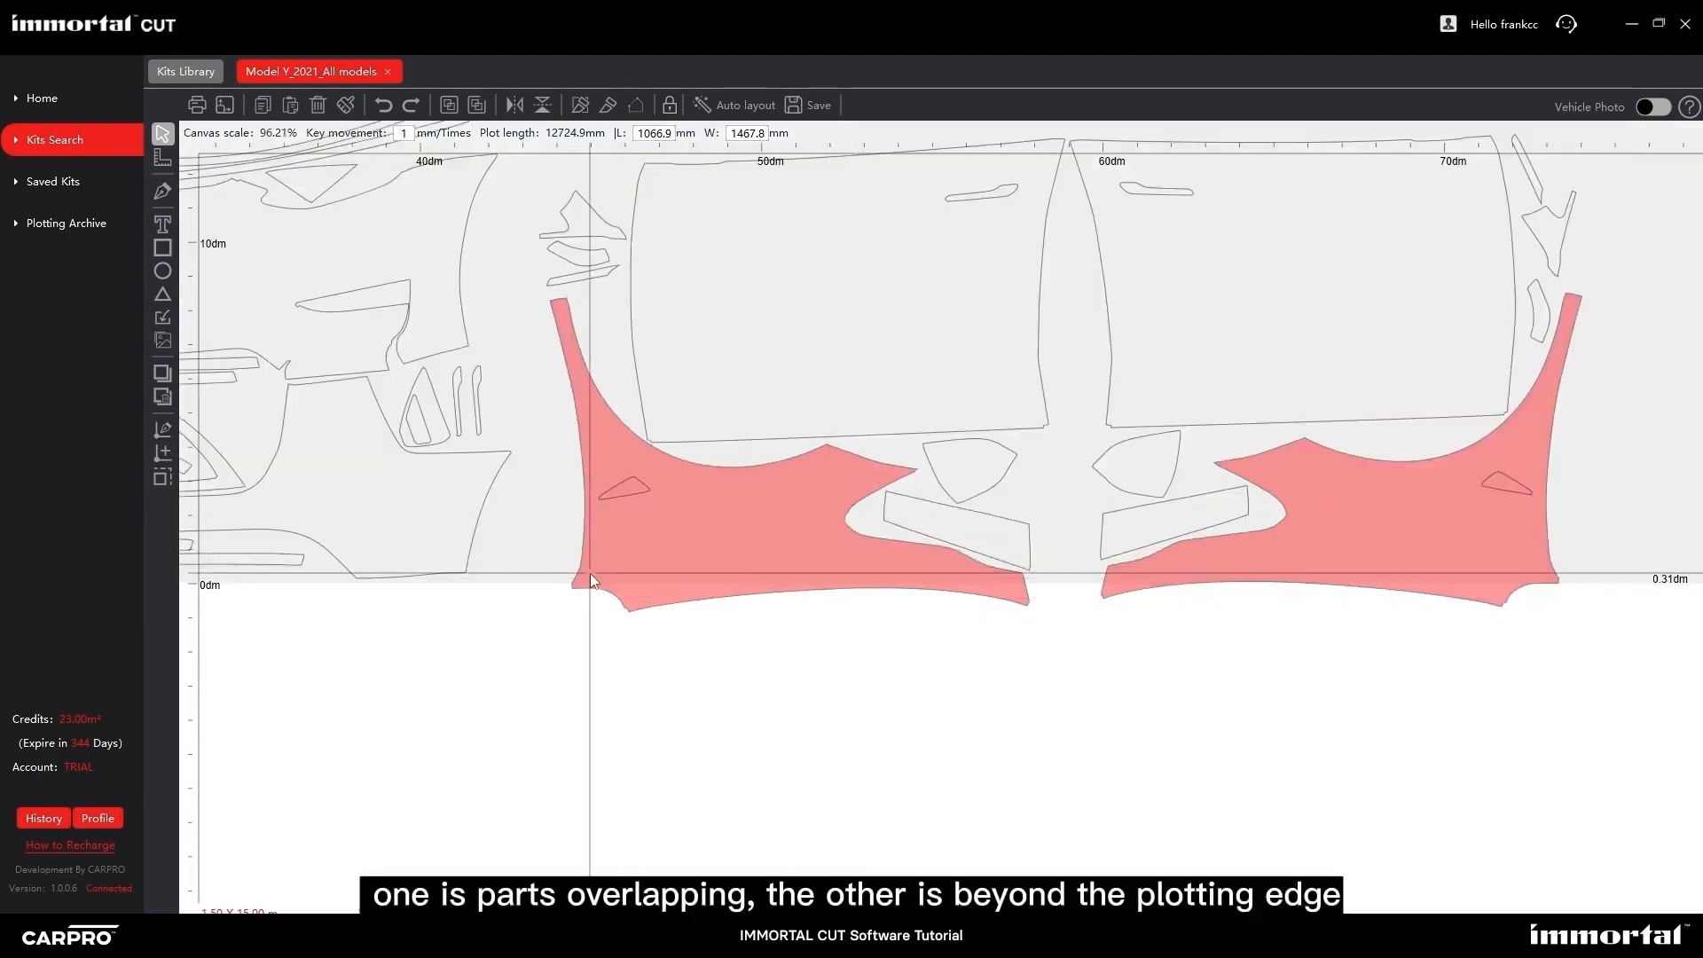
pyautogui.scroll(-3, 614, 574)
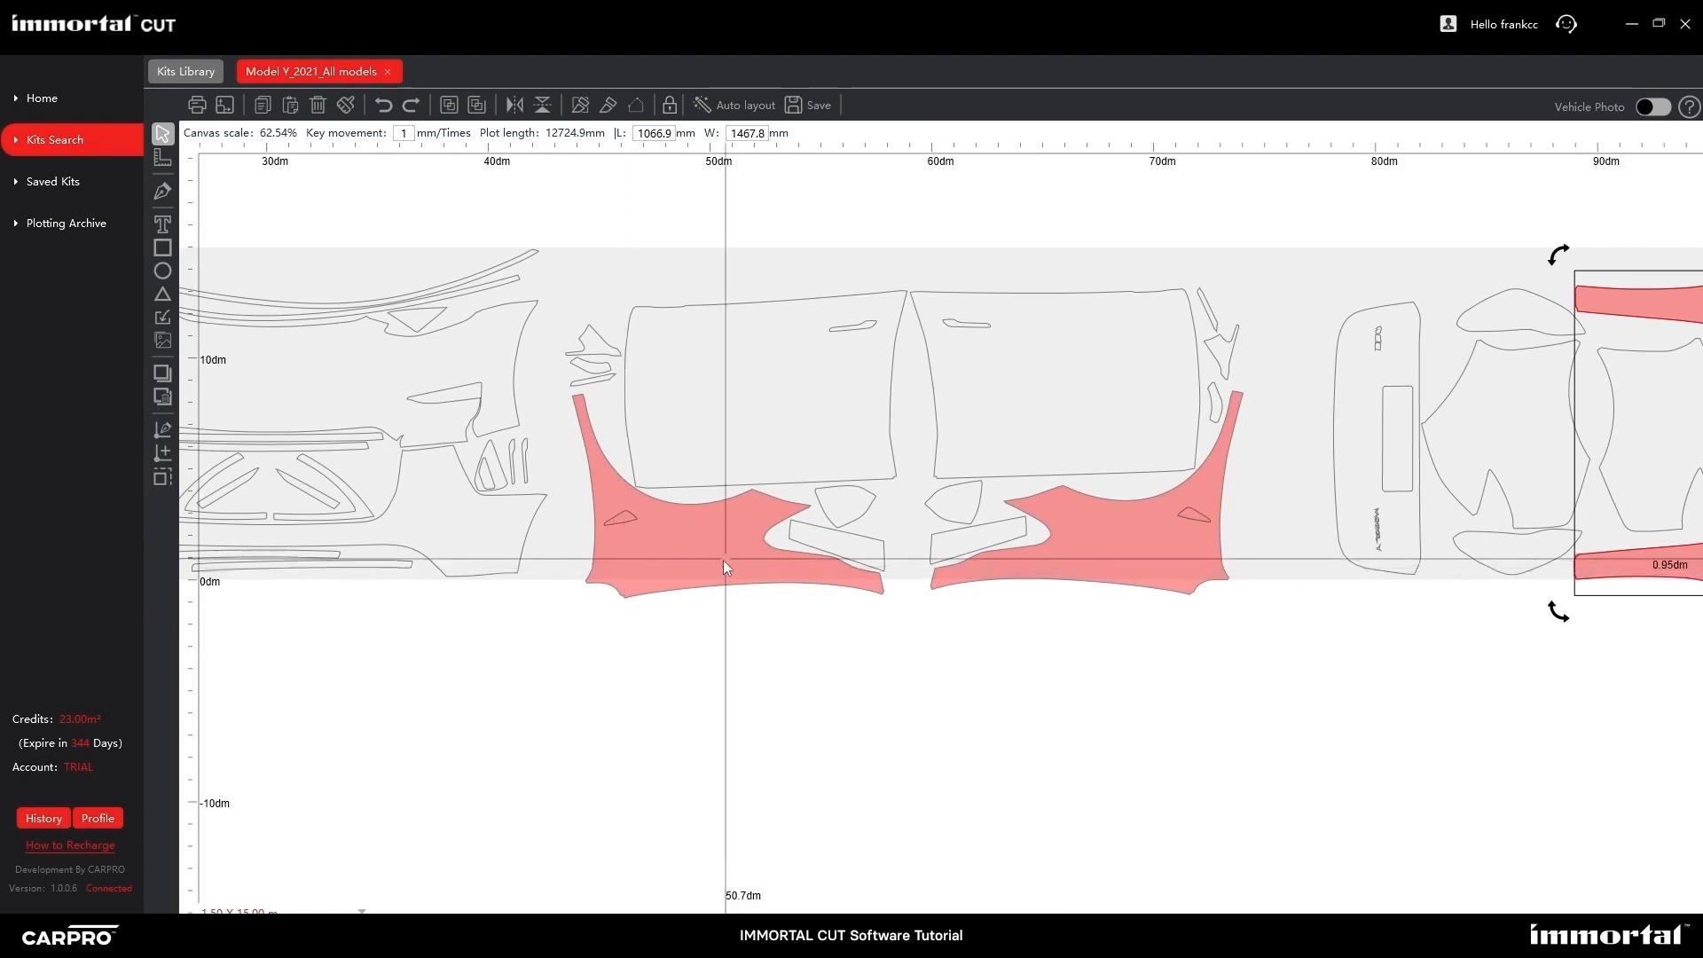
pyautogui.scroll(-1, 637, 587)
pyautogui.moveTo(1281, 623); pyautogui.dragTo(779, 658)
pyautogui.moveTo(1141, 430); pyautogui.dragTo(1115, 408)
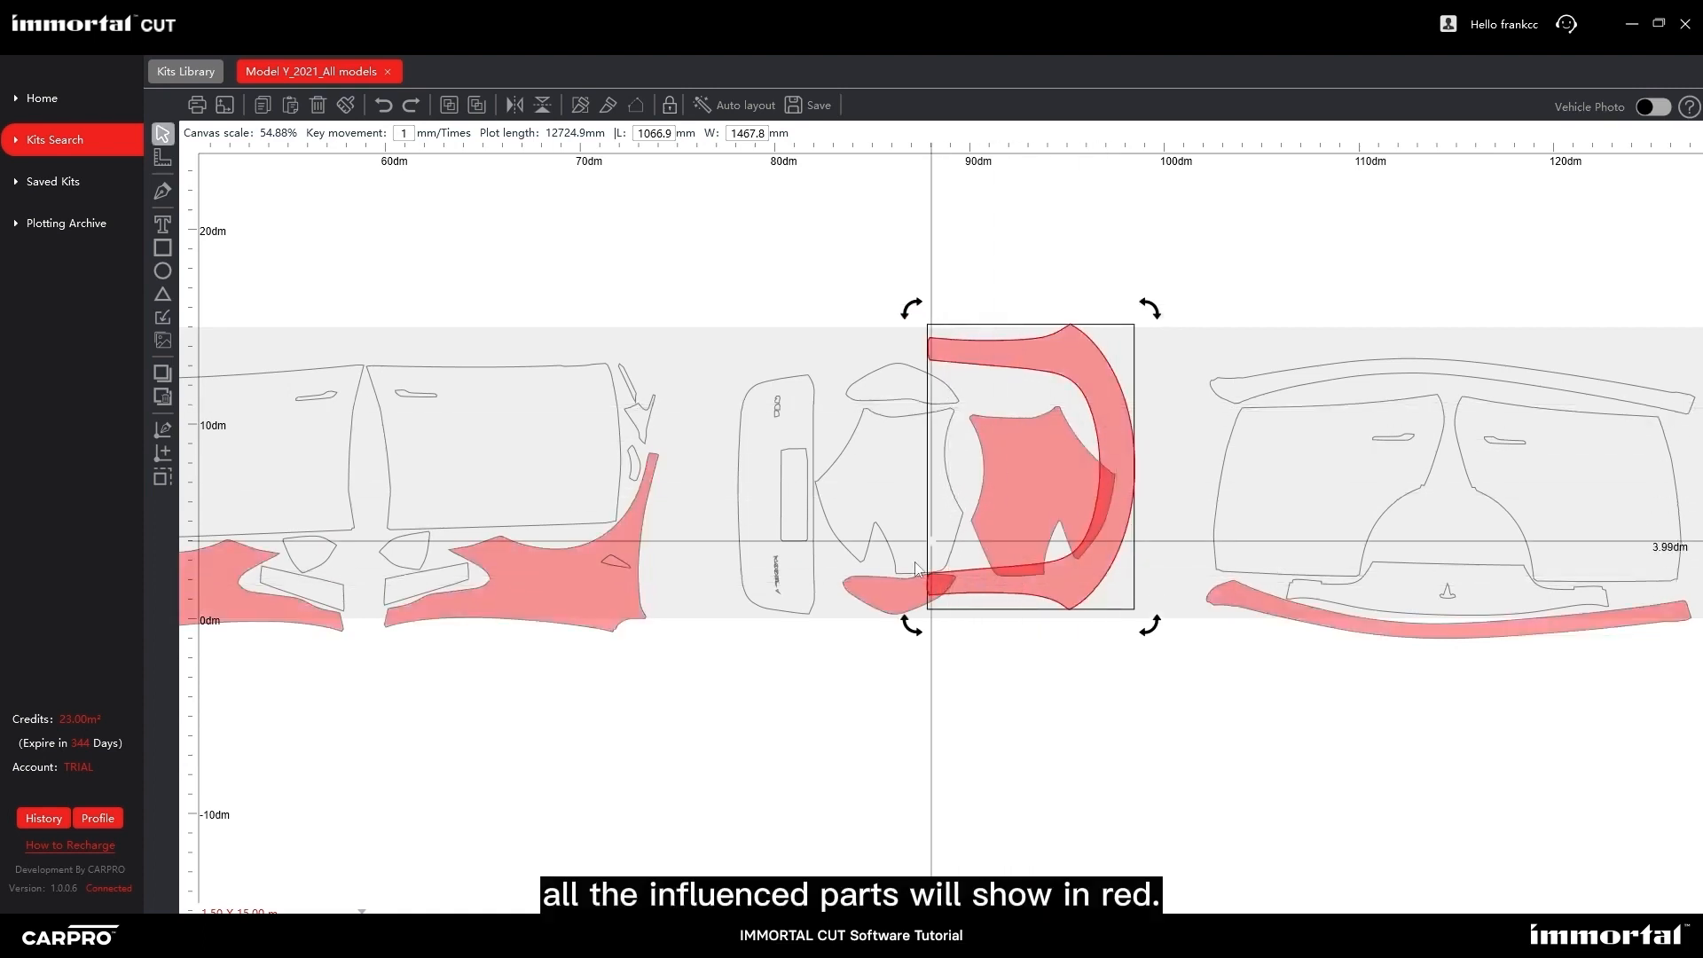
pyautogui.moveTo(1112, 414); pyautogui.dragTo(1146, 424)
pyautogui.scroll(-2, 735, 643)
pyautogui.moveTo(578, 693); pyautogui.dragTo(842, 678)
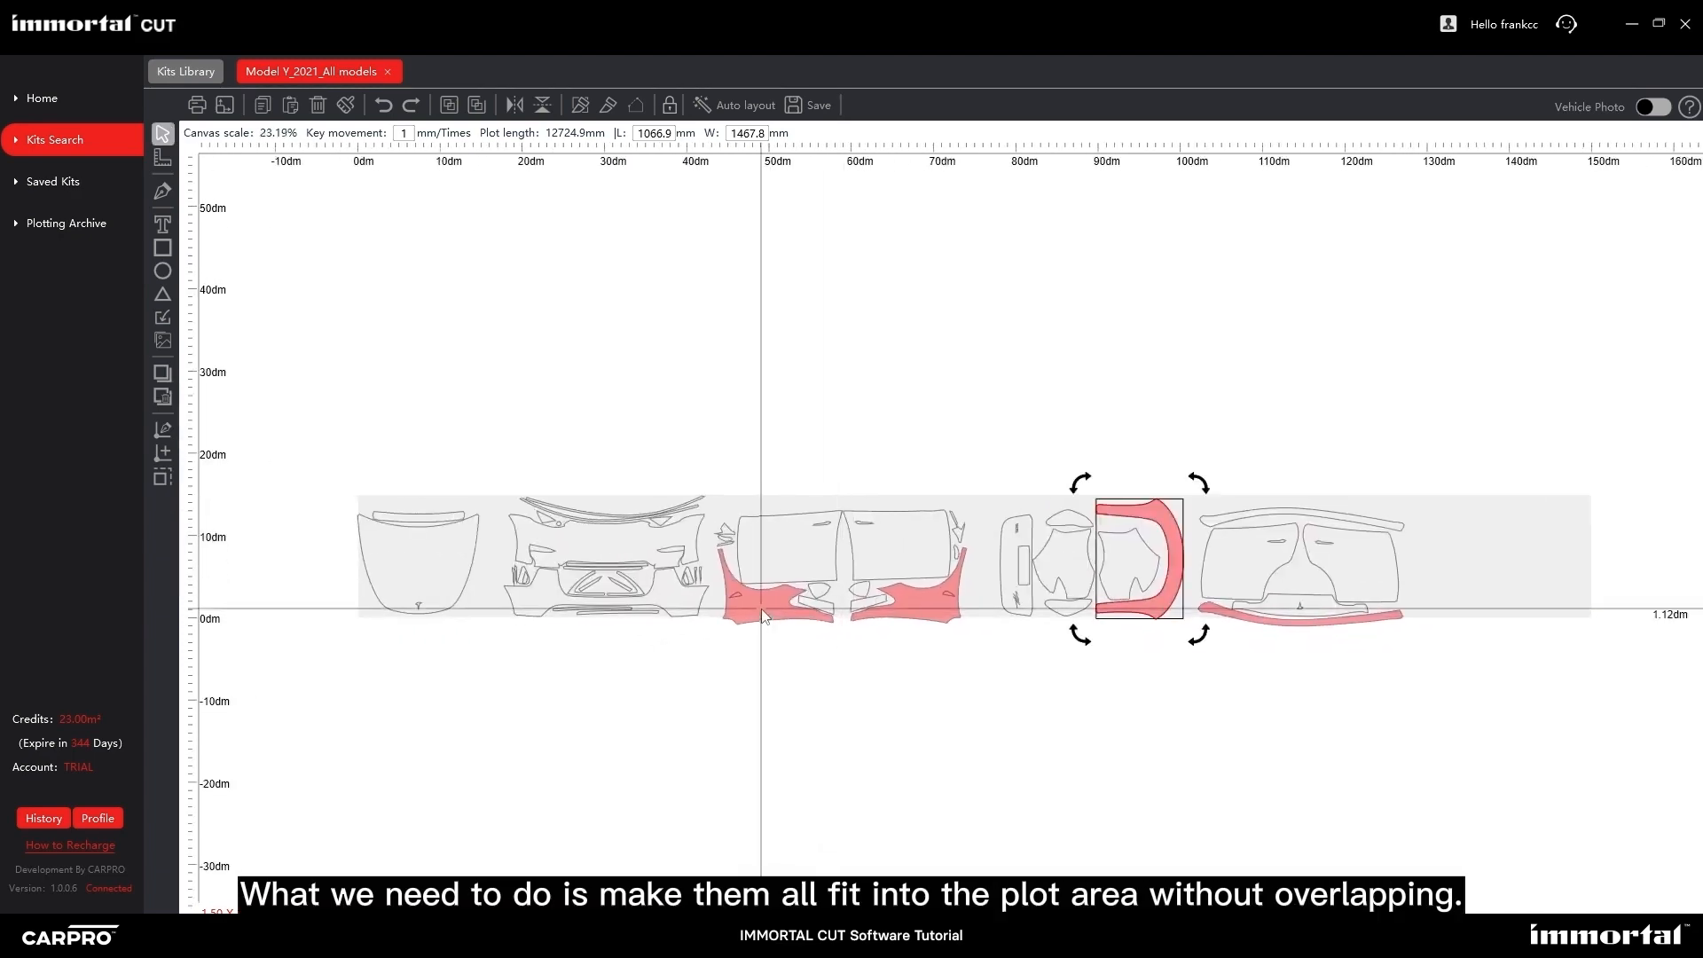
pyautogui.scroll(2, 806, 691)
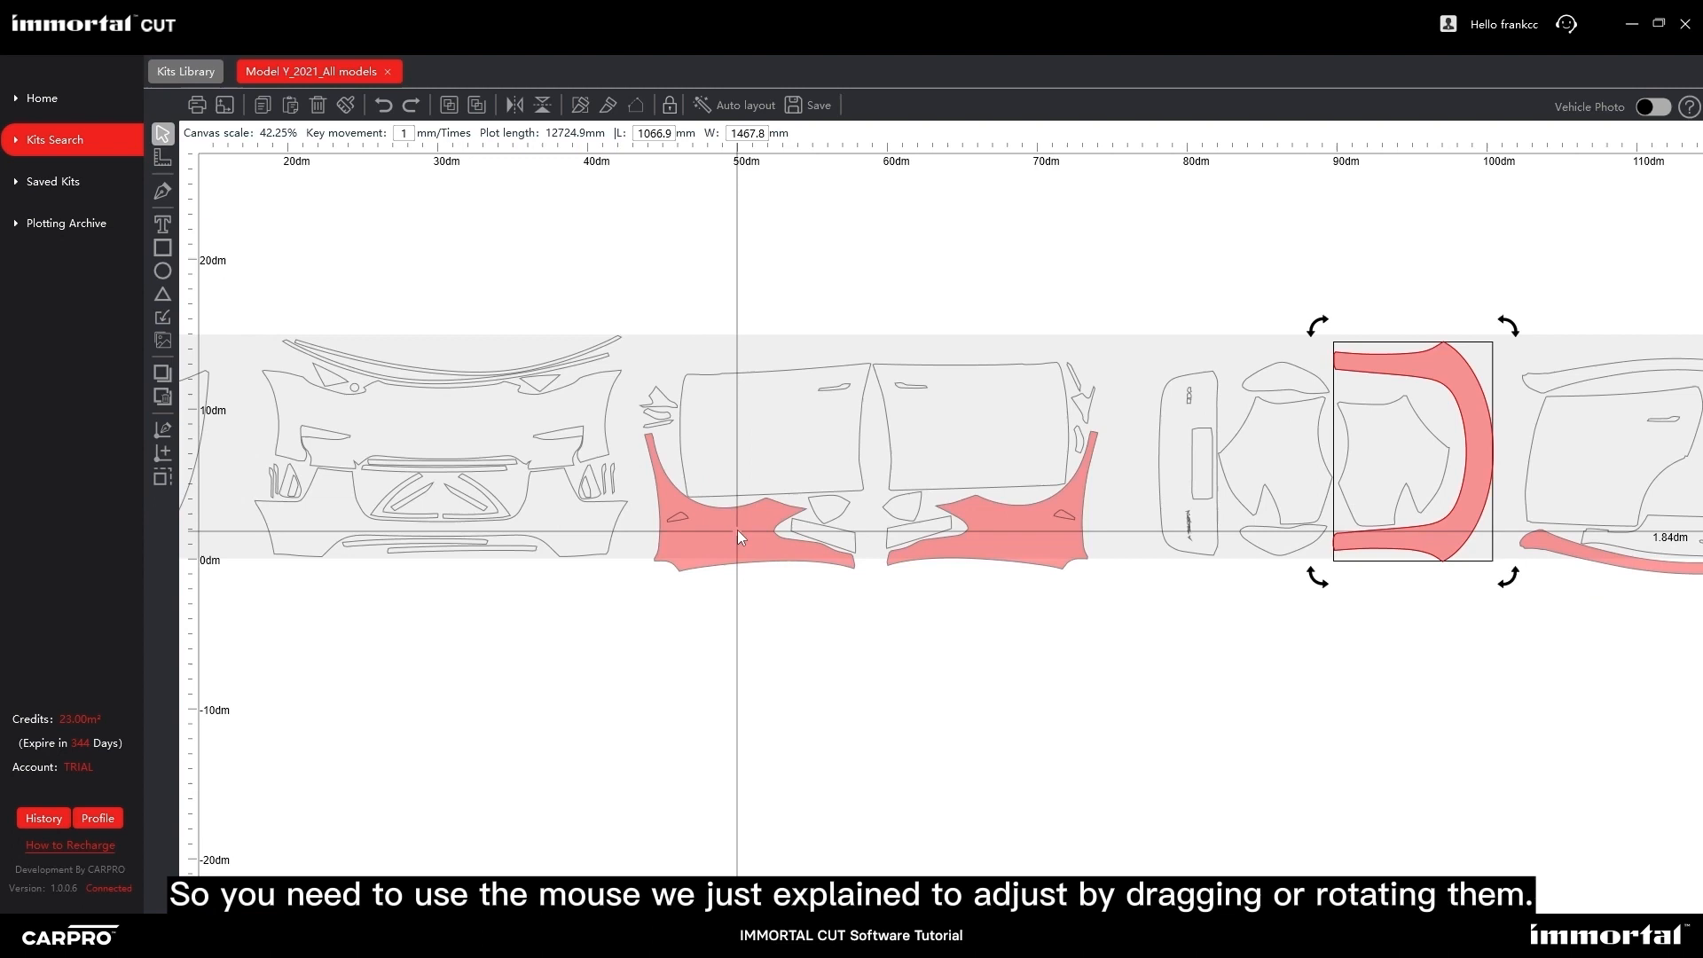
# Raise the door-and-fender group and the remaining part groups up into the film strip.
pyautogui.moveTo(642, 307); pyautogui.dragTo(1119, 599)
pyautogui.moveTo(1013, 541); pyautogui.dragTo(1013, 518)
pyautogui.click(1481, 475)
pyautogui.moveTo(1481, 476); pyautogui.dragTo(1481, 469)
pyautogui.moveTo(1445, 642); pyautogui.dragTo(969, 672)
pyautogui.moveTo(1037, 367); pyautogui.dragTo(1464, 608)
pyautogui.moveTo(1375, 515); pyautogui.dragTo(1376, 497)
pyautogui.click(1047, 669)
# Separate the two overlapping small pieces so no red overlap marks remain.
pyautogui.scroll(-2, 1038, 672)
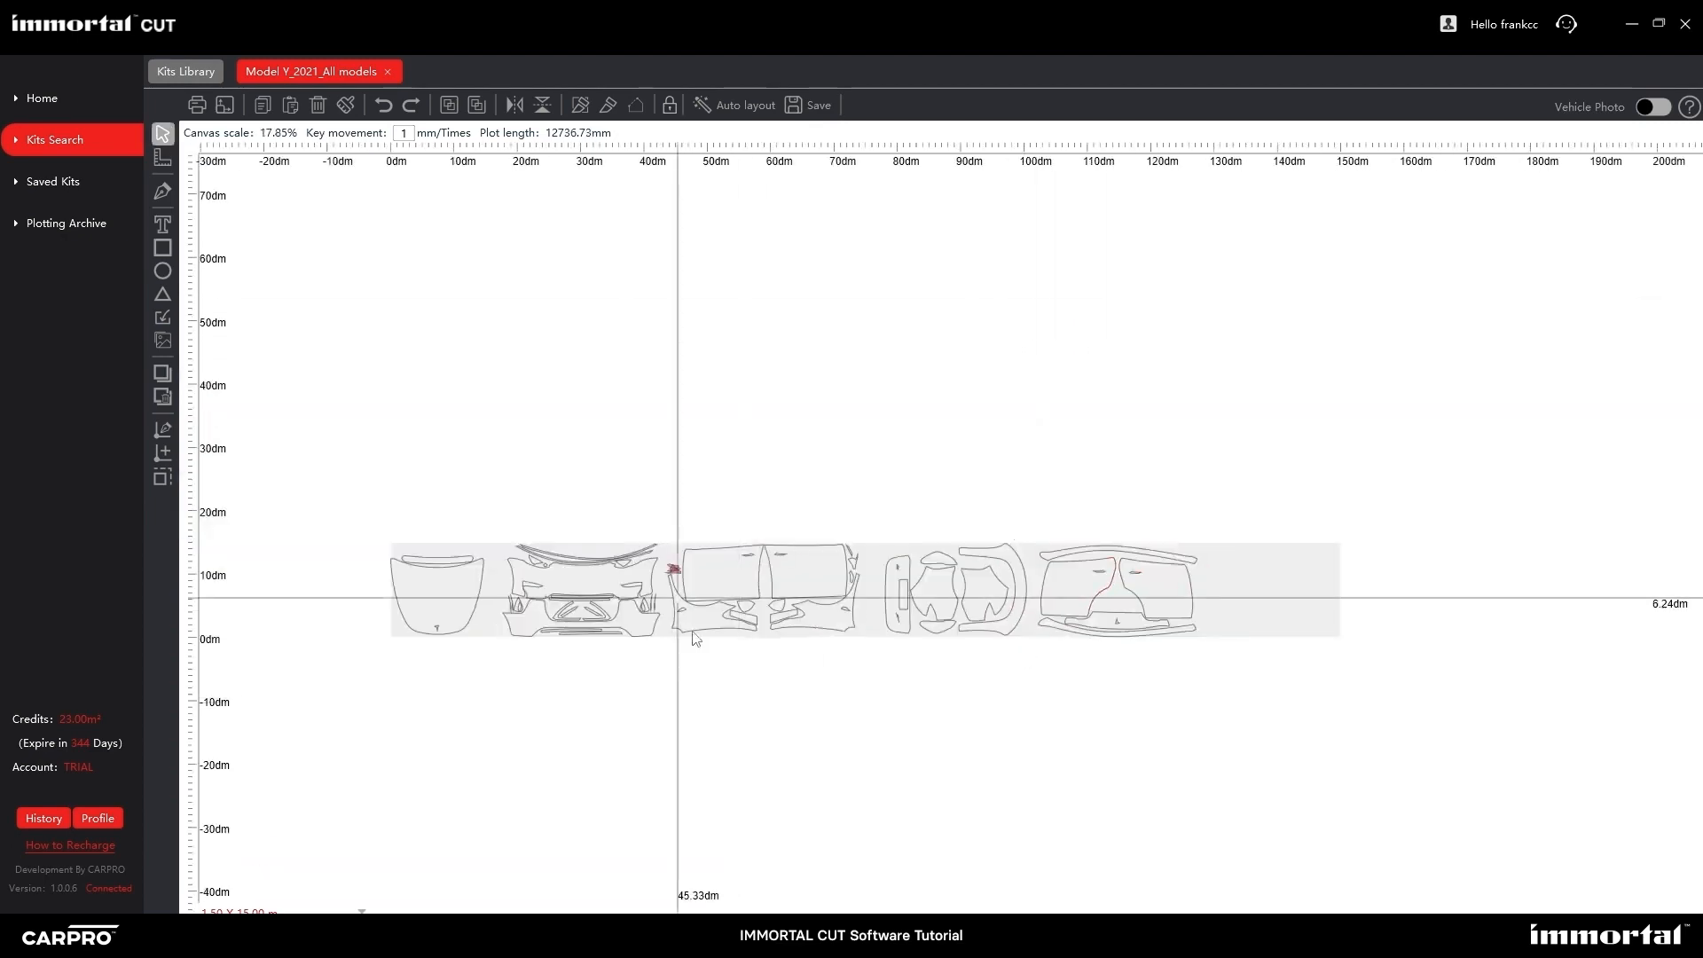
pyautogui.scroll(3, 683, 618)
pyautogui.moveTo(660, 494); pyautogui.dragTo(667, 483)
pyautogui.click(1024, 760)
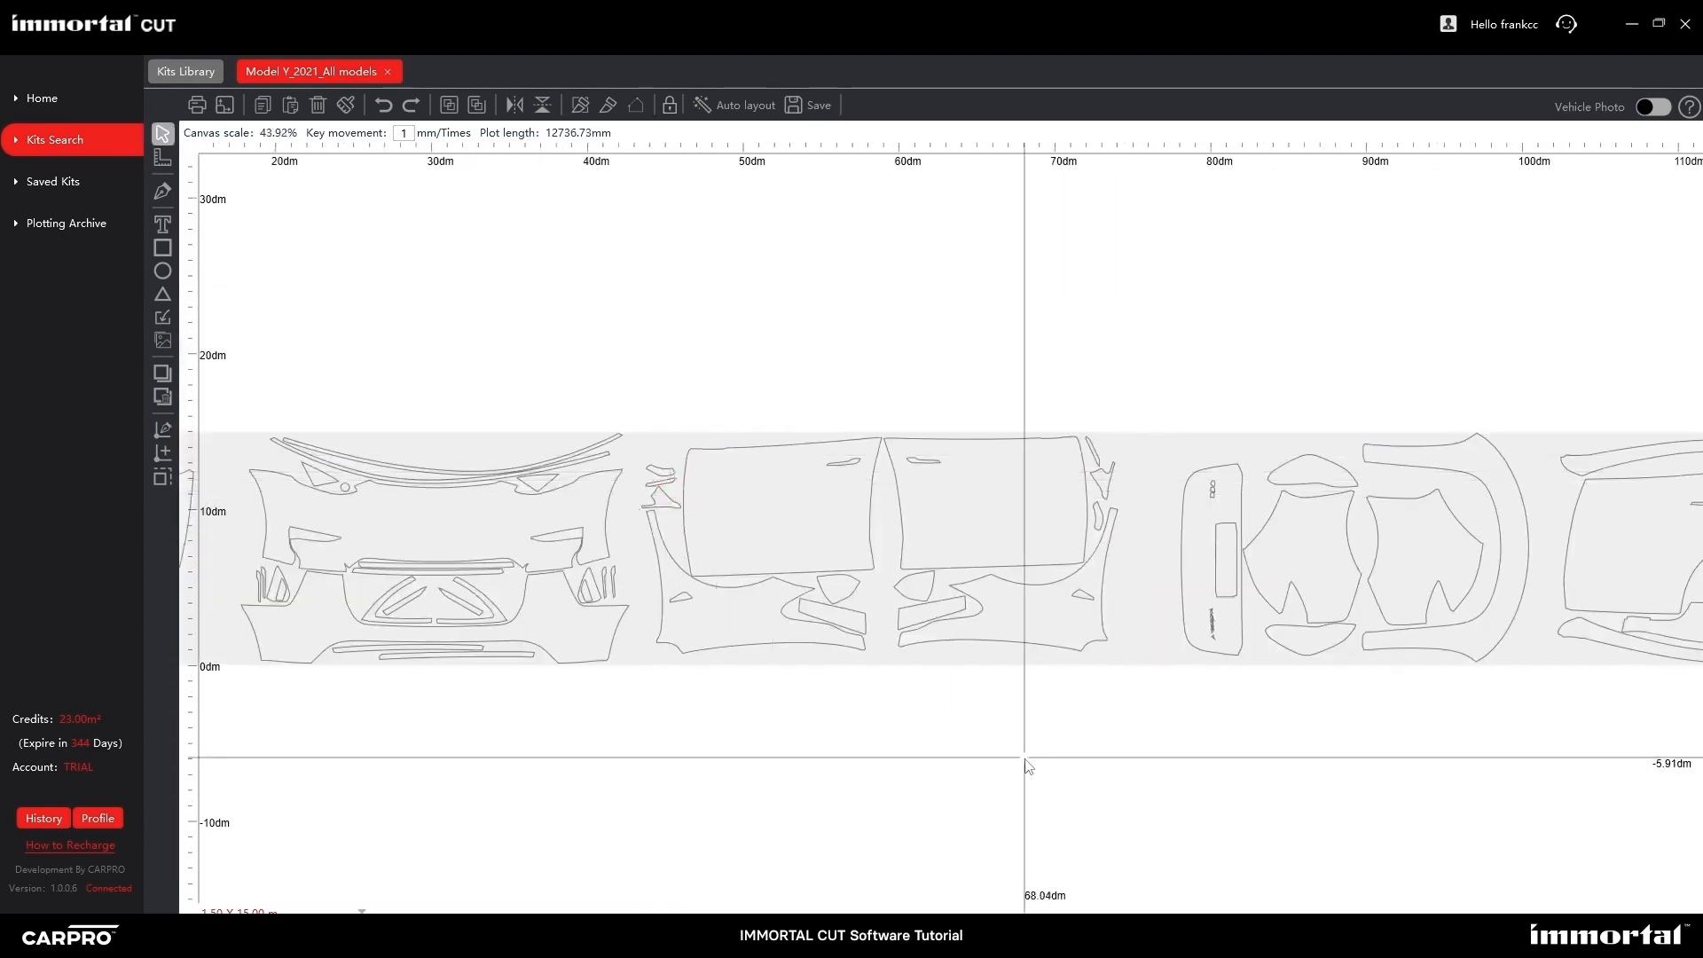
pyautogui.scroll(-2, 956, 702)
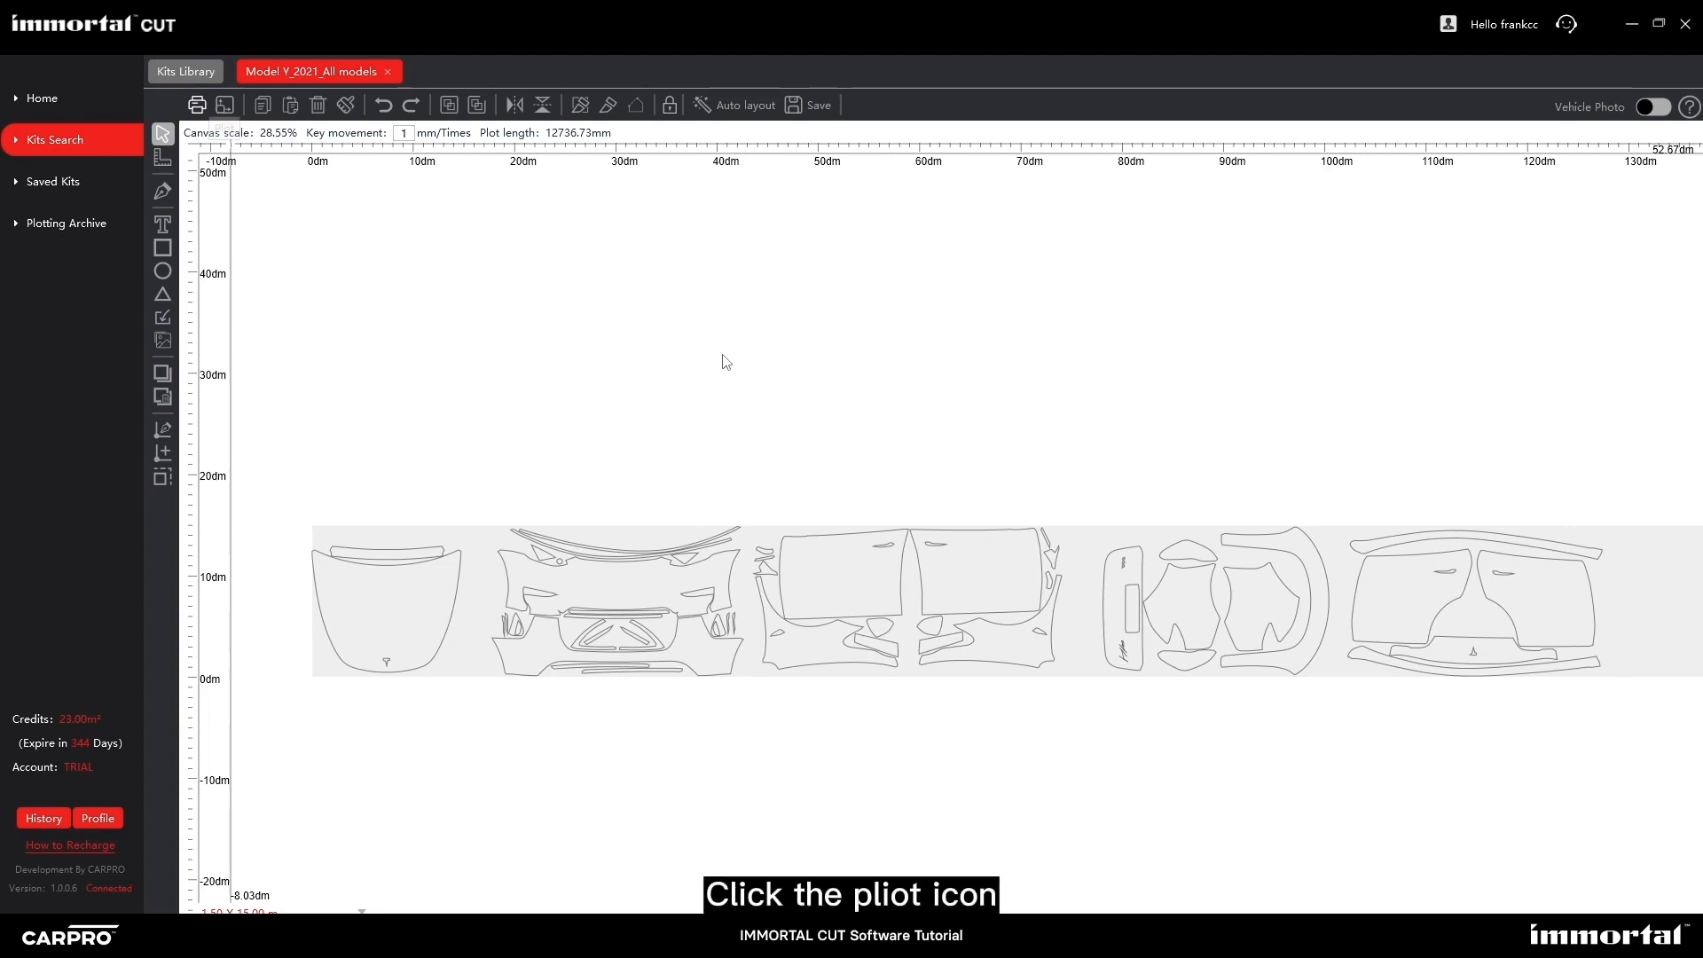
# Open the kit's plotting preview and check the empty plotter list.
pyautogui.click(197, 105)
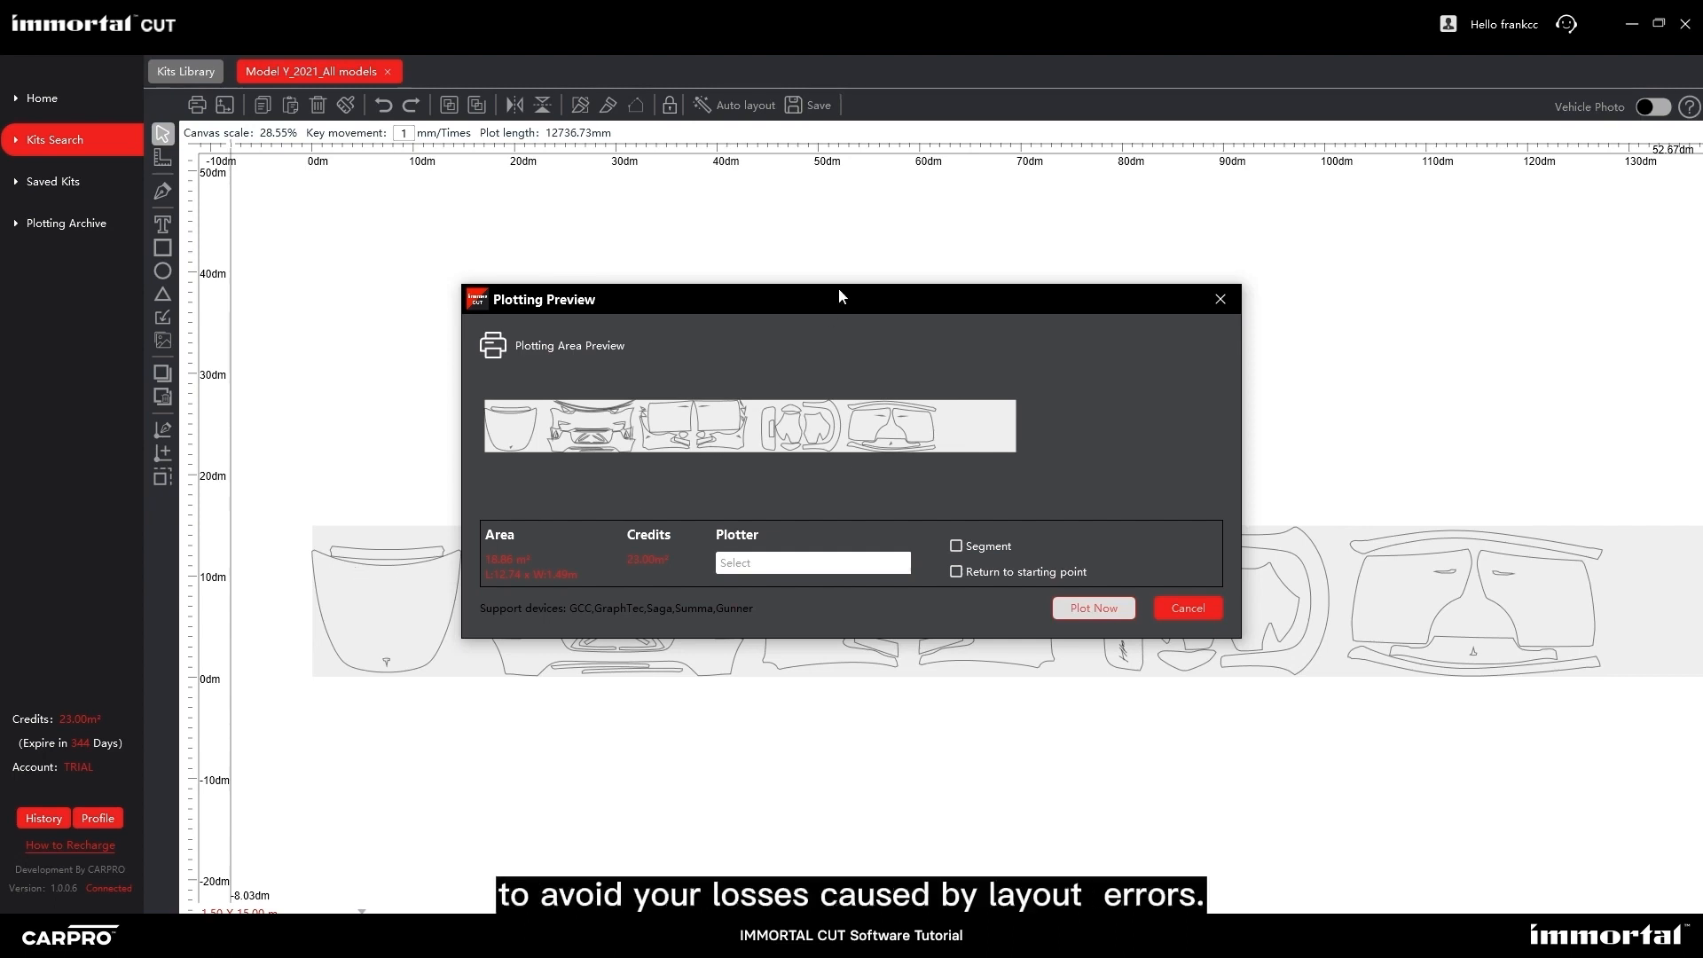
pyautogui.moveTo(838, 293); pyautogui.dragTo(838, 201)
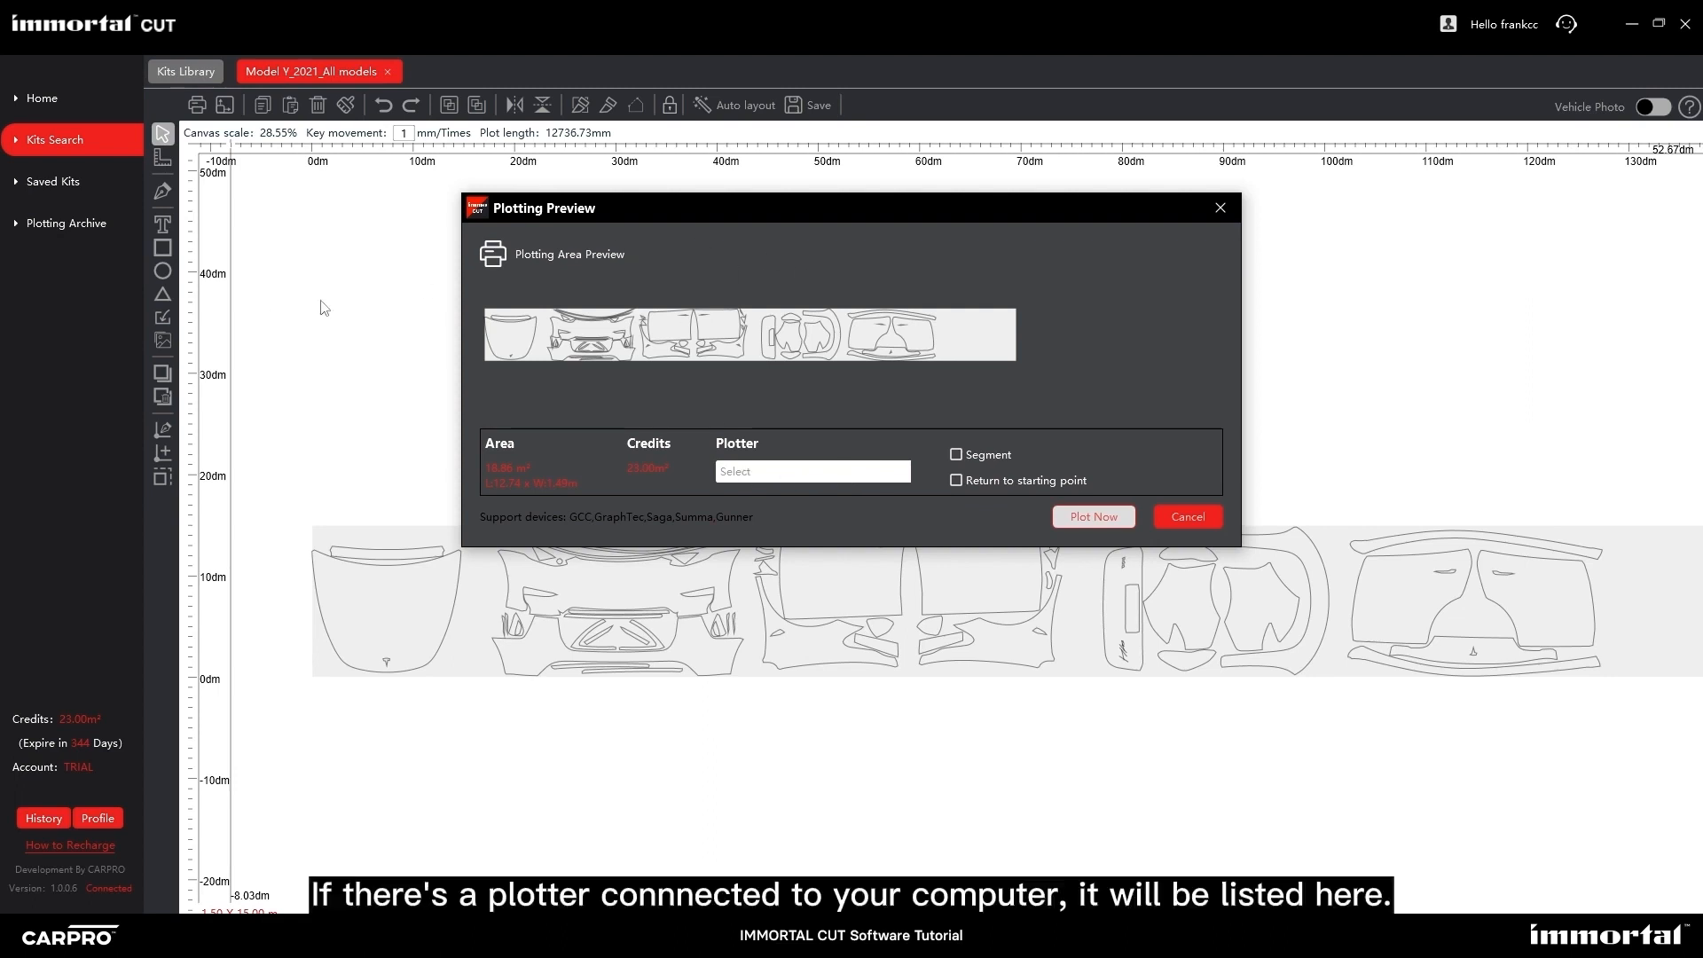
pyautogui.click(866, 477)
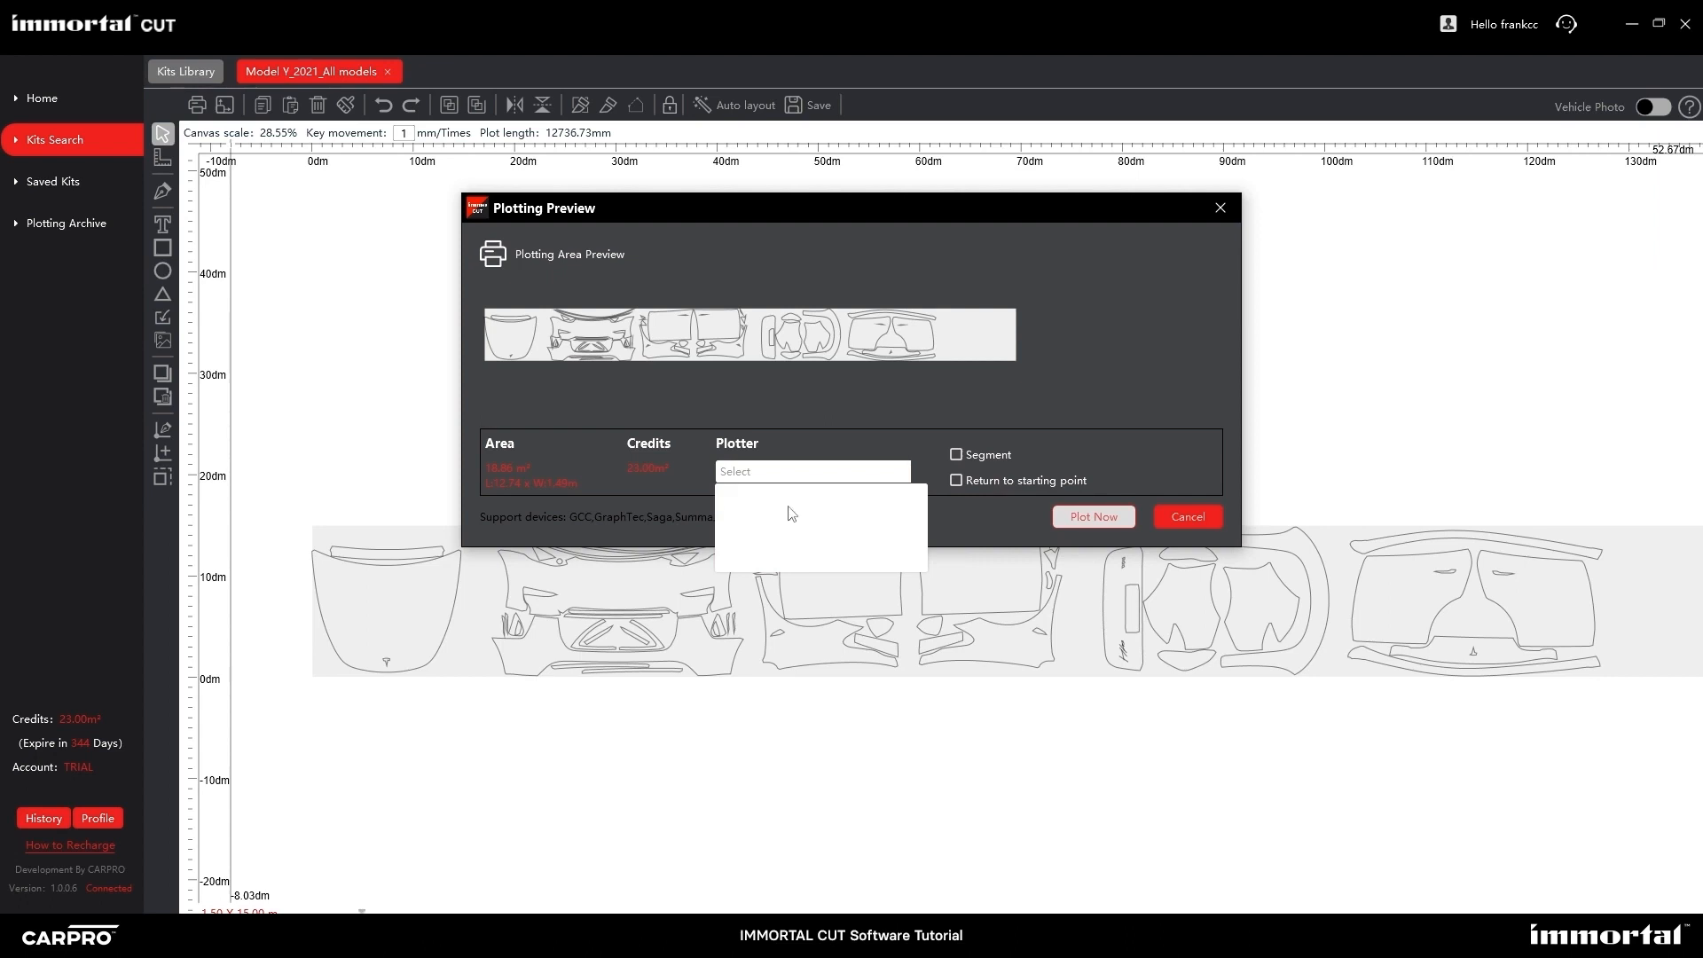
pyautogui.click(821, 399)
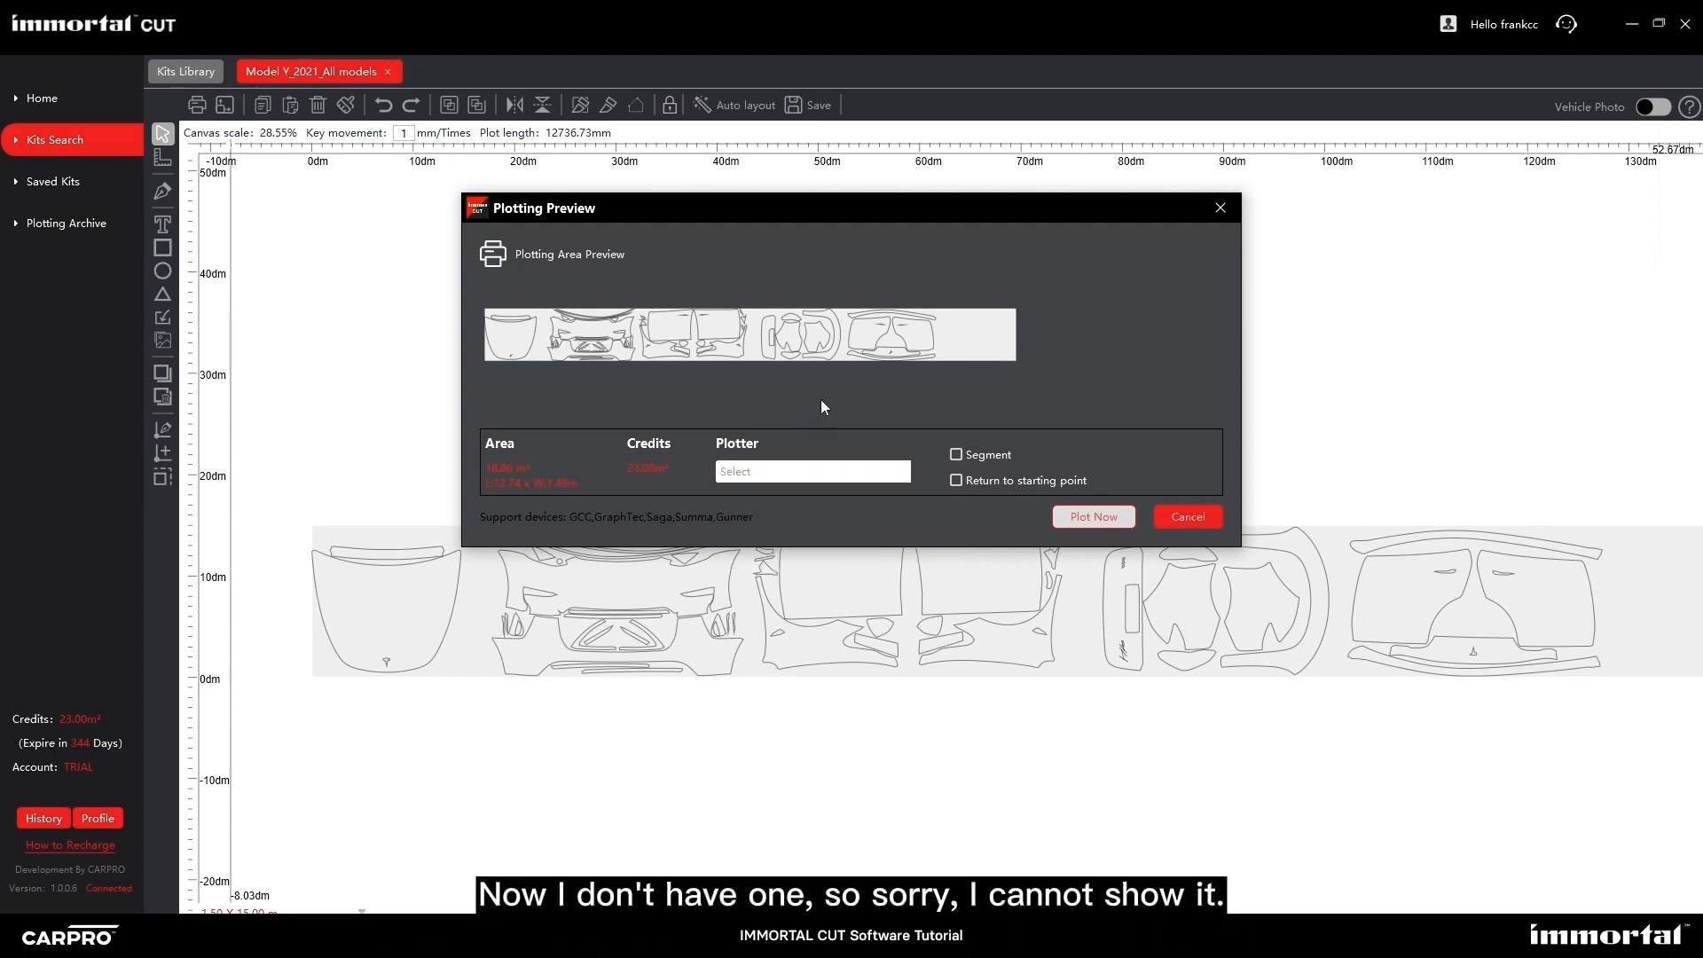
pyautogui.click(831, 476)
pyautogui.click(890, 417)
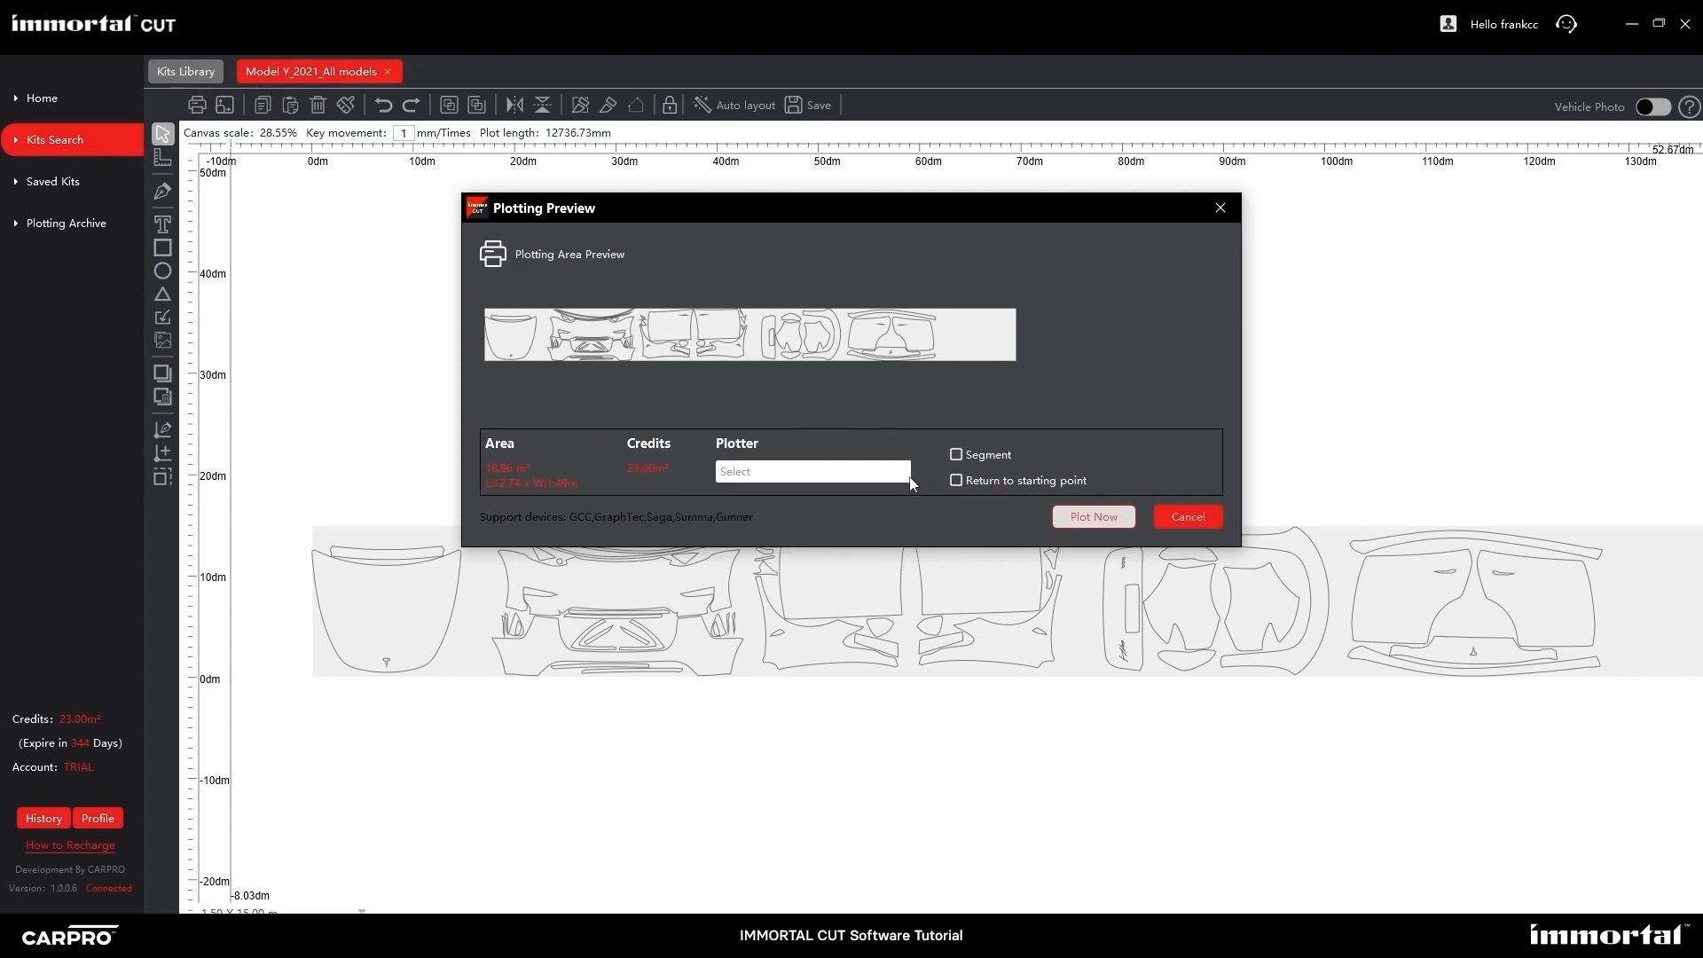
# Enable segmented plotting with a 2000 mm segment length.
pyautogui.click(955, 454)
pyautogui.write('100')
pyautogui.press('BackSpace')
pyautogui.press('BackSpace')
pyautogui.press('BackSpace')
pyautogui.write('2000')
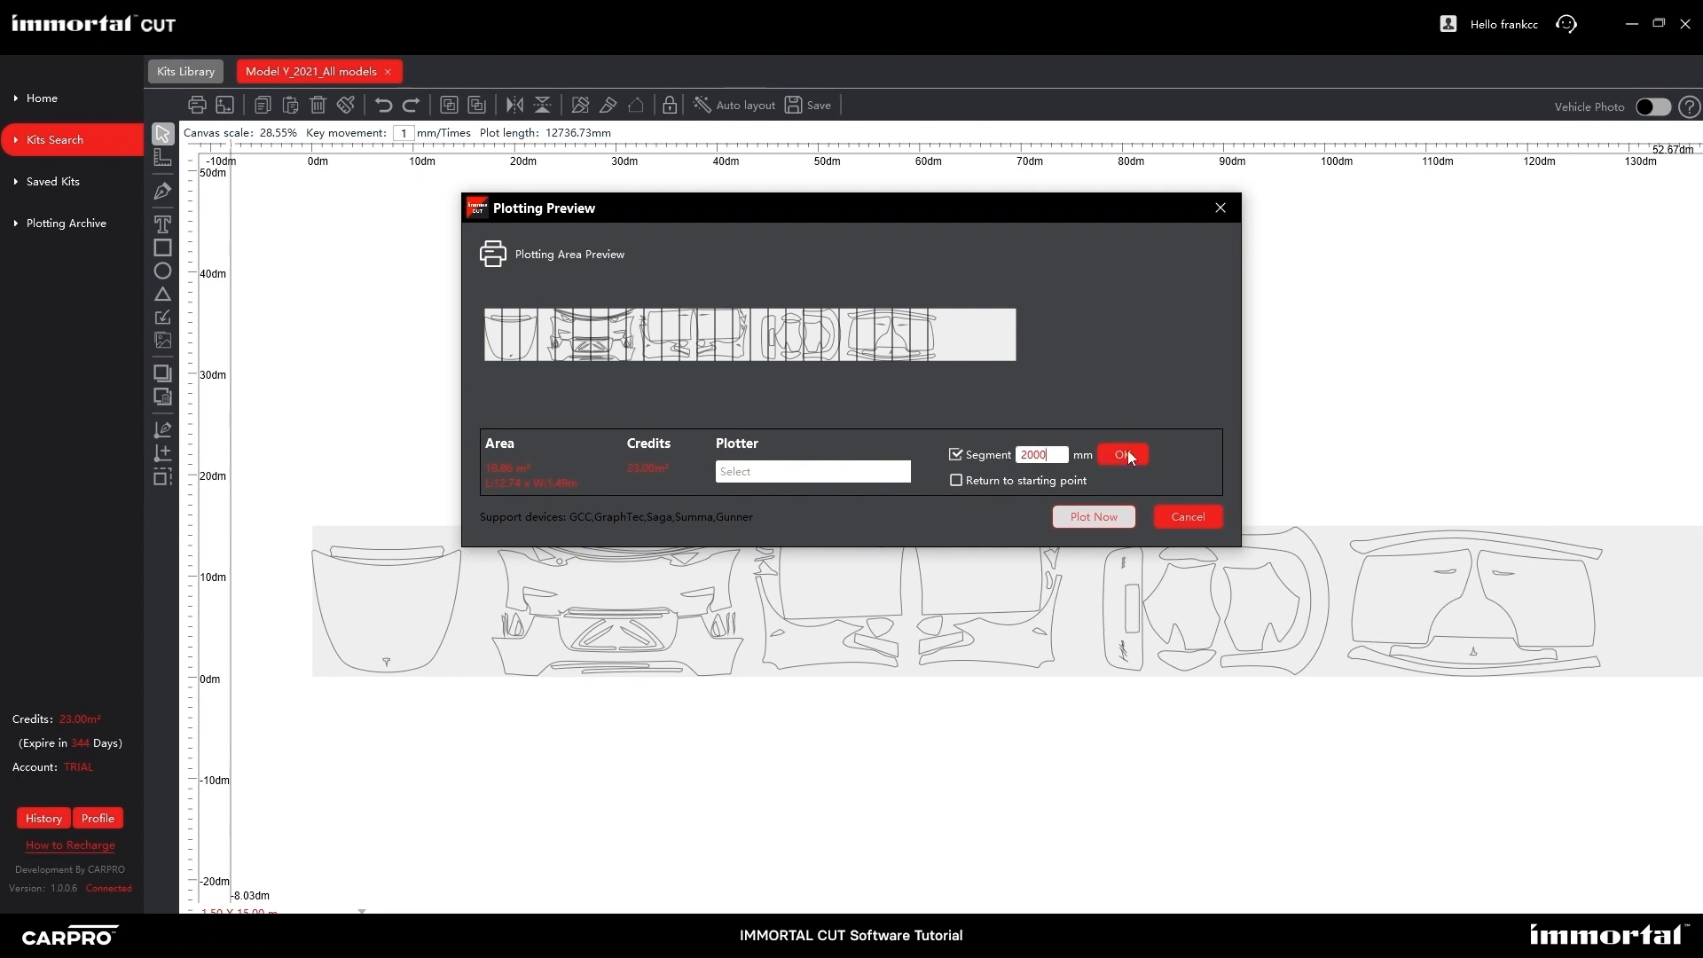
pyautogui.click(1128, 454)
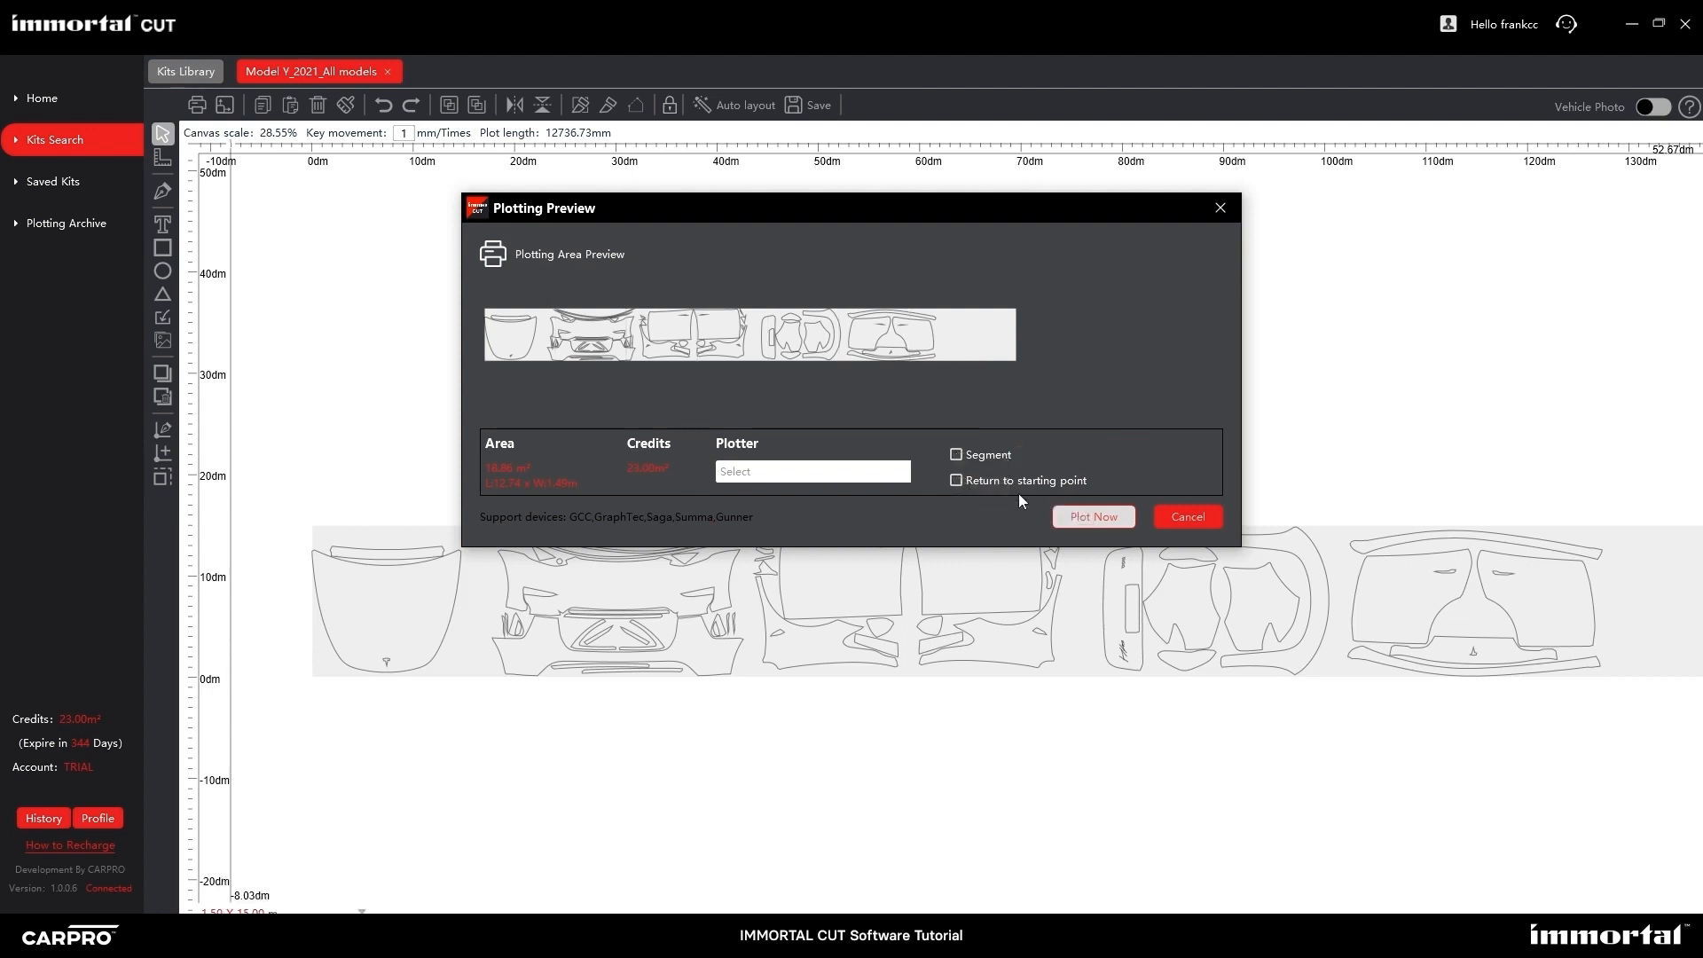
# Move the small-parts group below the film strip.
pyautogui.click(1092, 517)
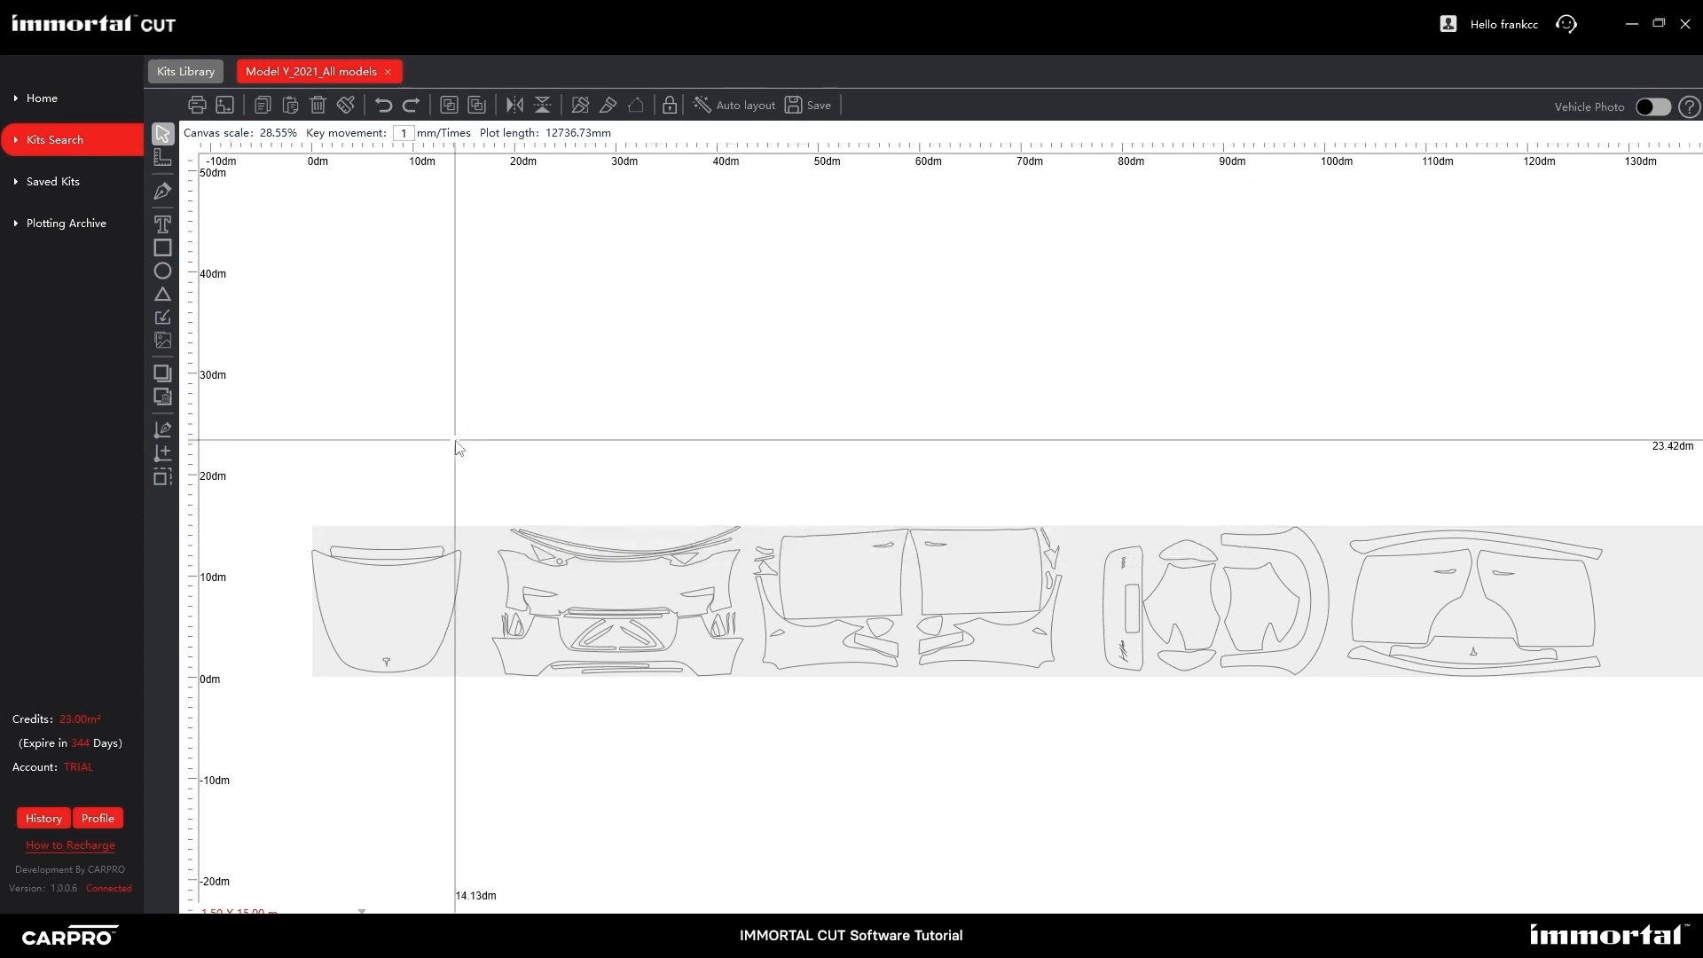
pyautogui.moveTo(283, 453); pyautogui.dragTo(1614, 759)
pyautogui.moveTo(1061, 497); pyautogui.dragTo(1325, 699)
pyautogui.moveTo(1256, 607); pyautogui.dragTo(1256, 777)
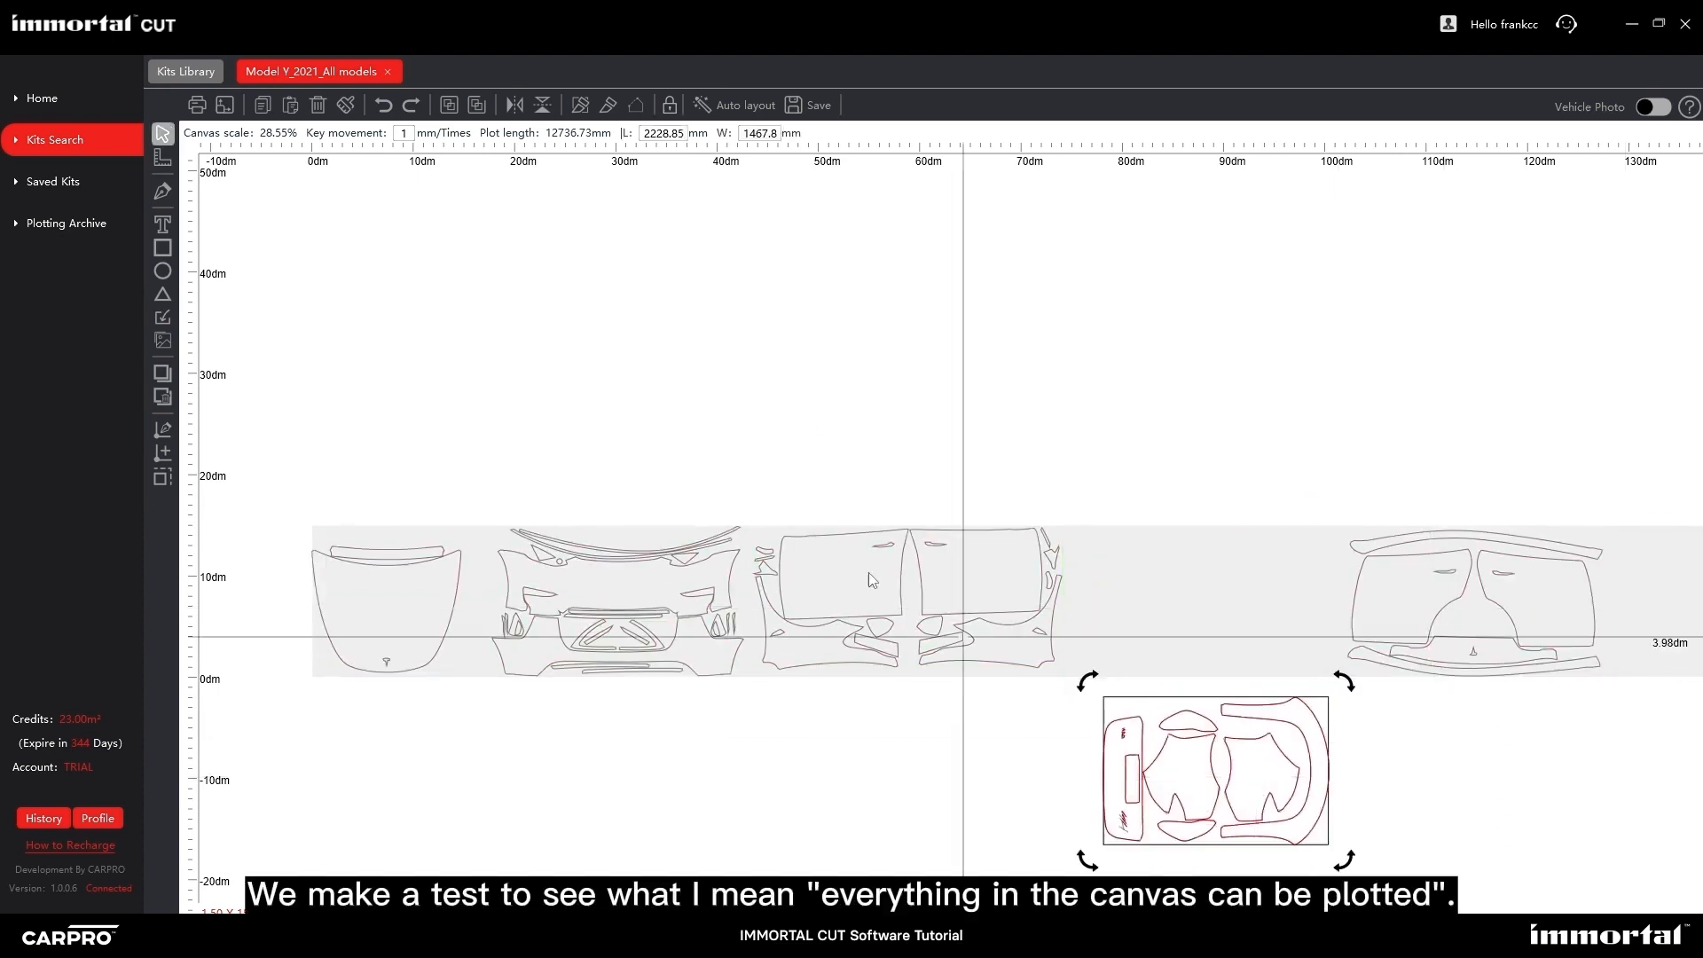
pyautogui.click(310, 174)
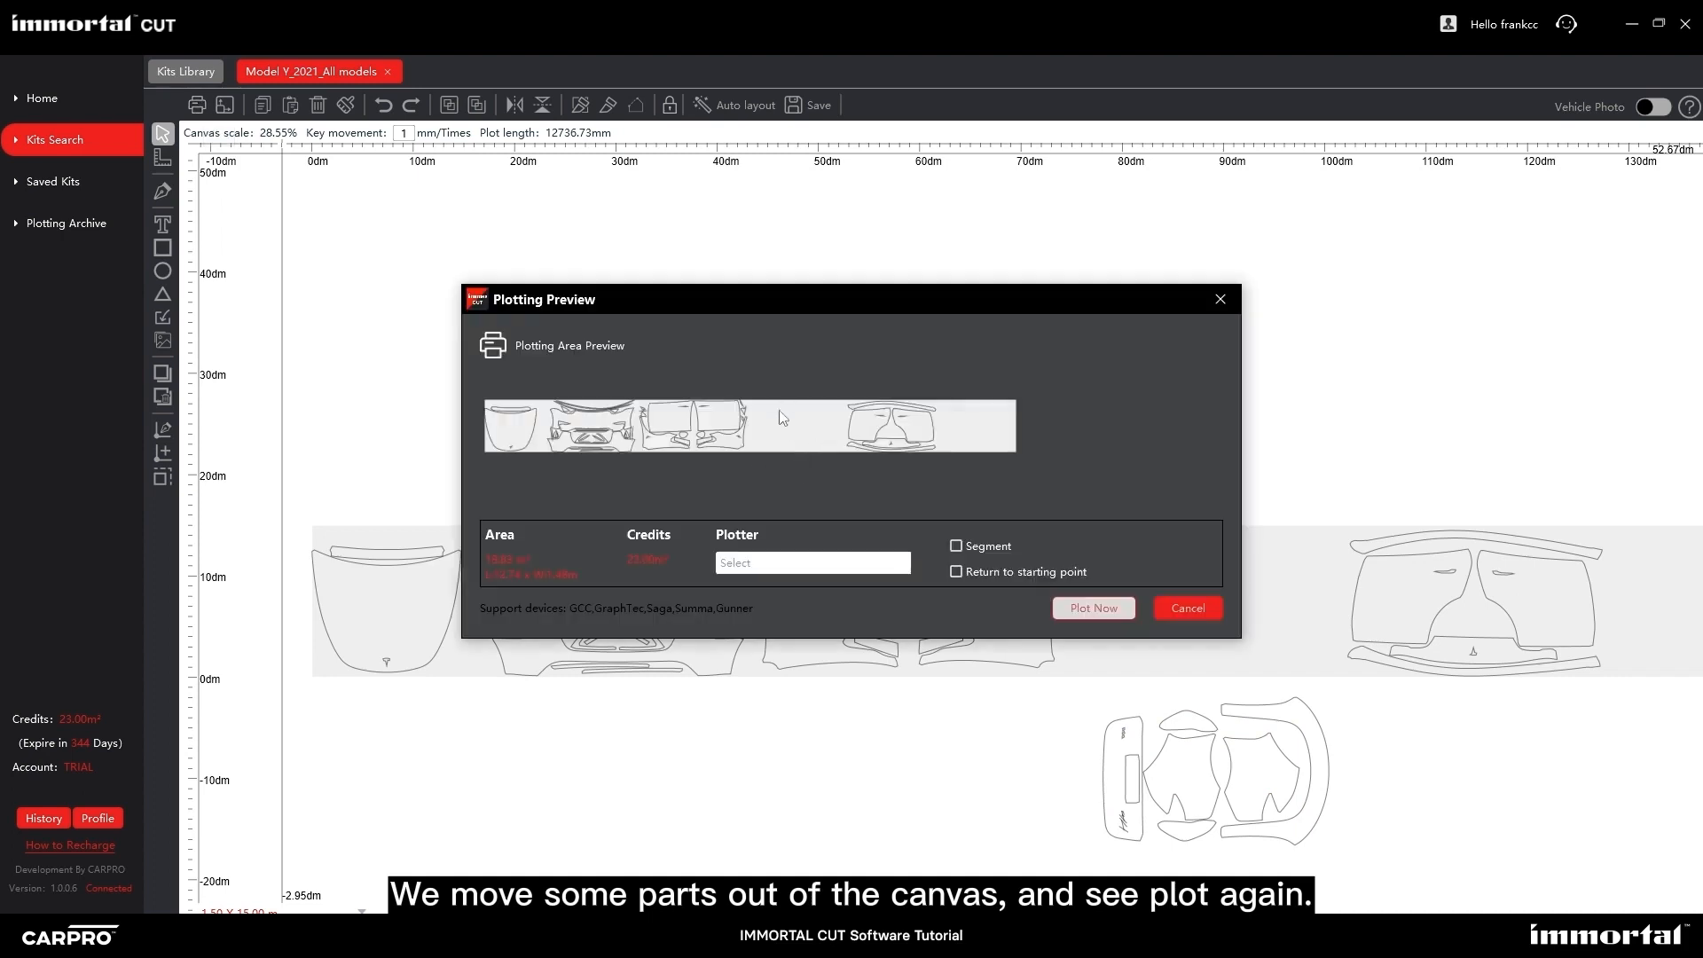
# Select the hood, bumper and fender parts together.
pyautogui.click(1218, 299)
pyautogui.moveTo(275, 458); pyautogui.dragTo(1067, 764)
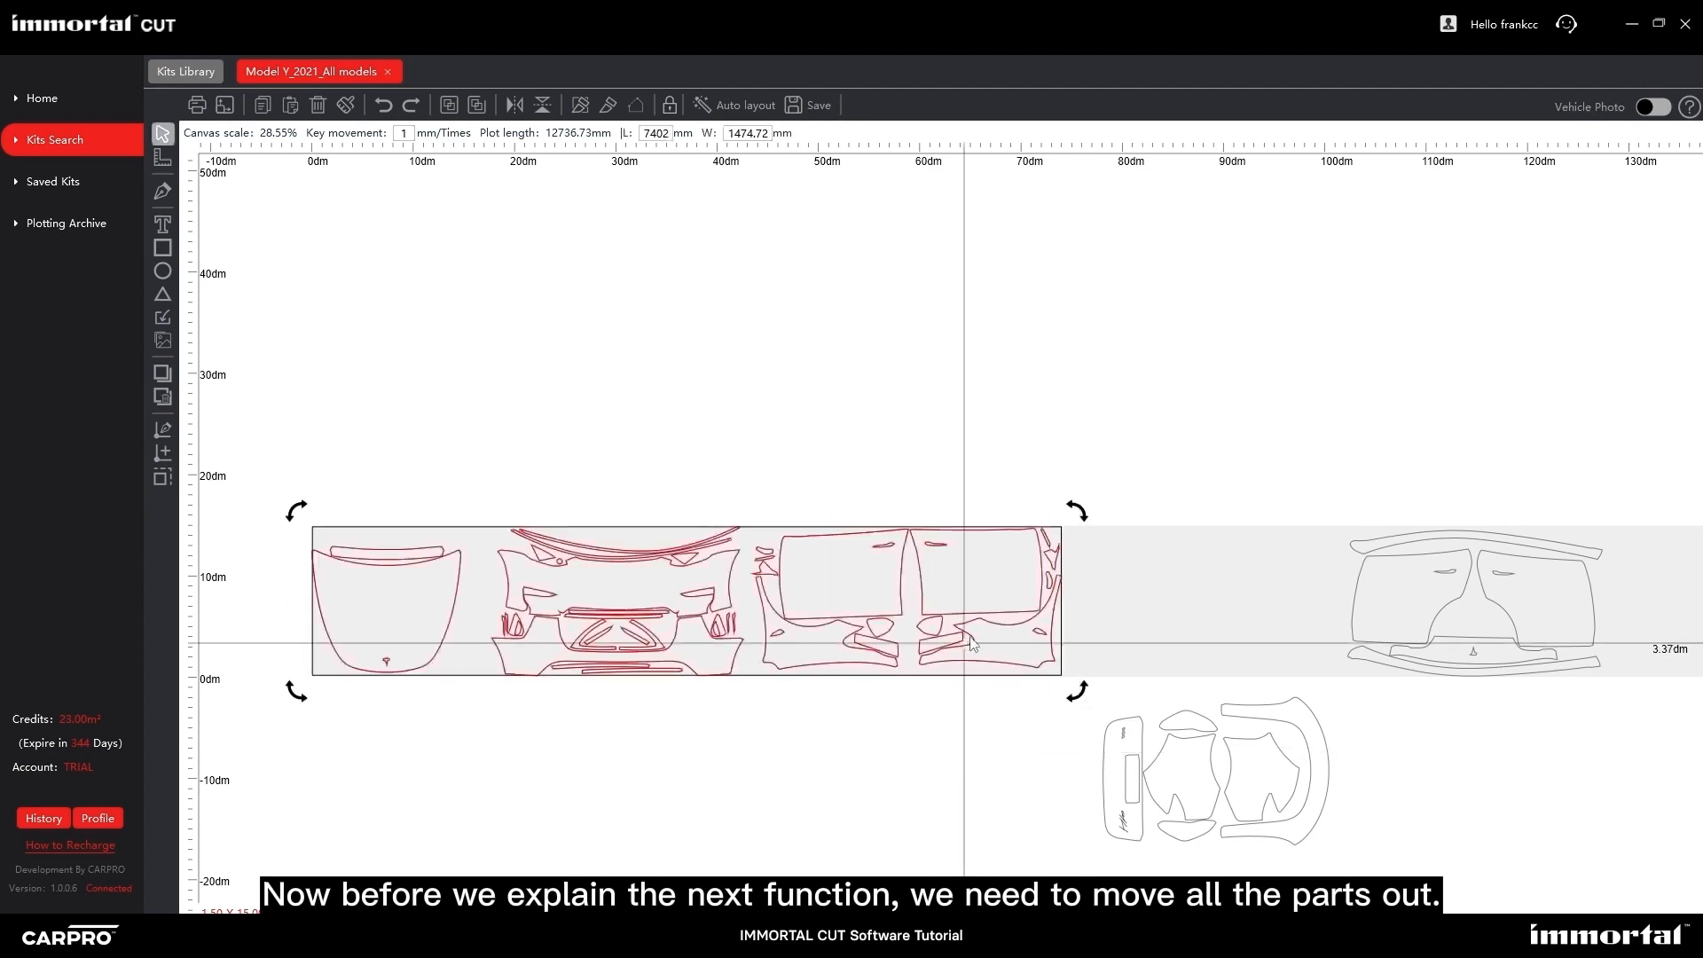
pyautogui.moveTo(532, 608); pyautogui.dragTo(1027, 840)
# Move the rear piece below the strip and align the hood to the strip's start.
pyautogui.click(1584, 631)
pyautogui.moveTo(1585, 630); pyautogui.dragTo(1579, 806)
pyautogui.scroll(-7, 489, 681)
pyautogui.scroll(6, 489, 685)
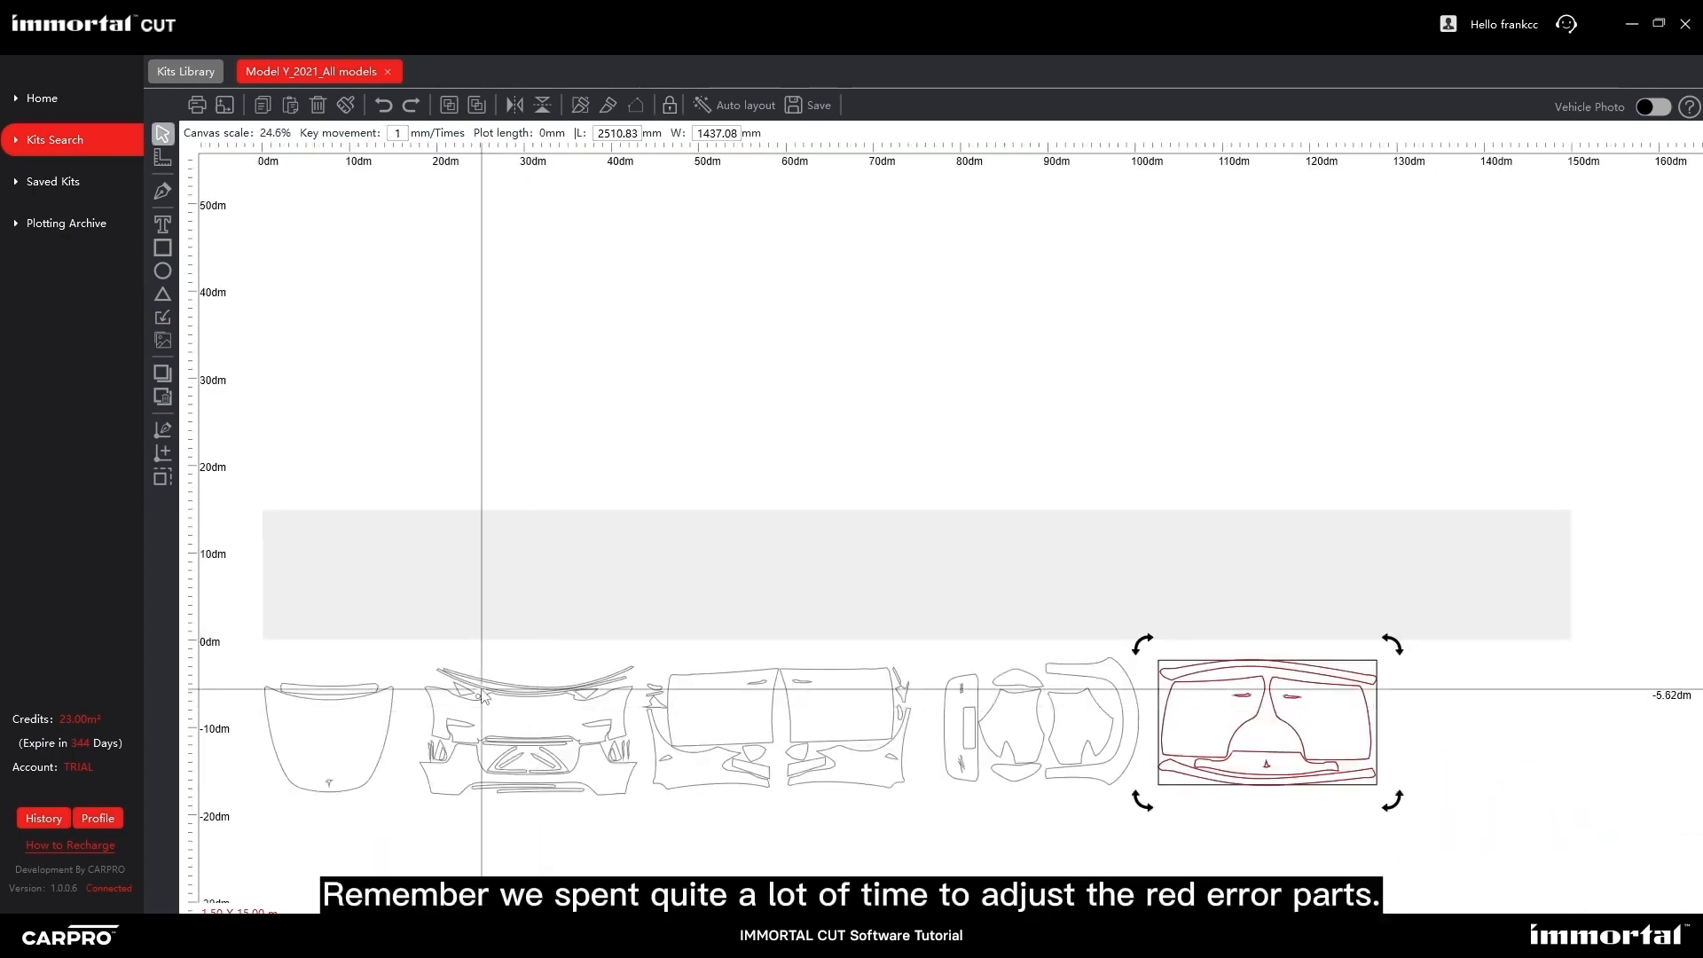
pyautogui.moveTo(500, 672); pyautogui.dragTo(644, 661)
pyautogui.moveTo(391, 644); pyautogui.dragTo(542, 803)
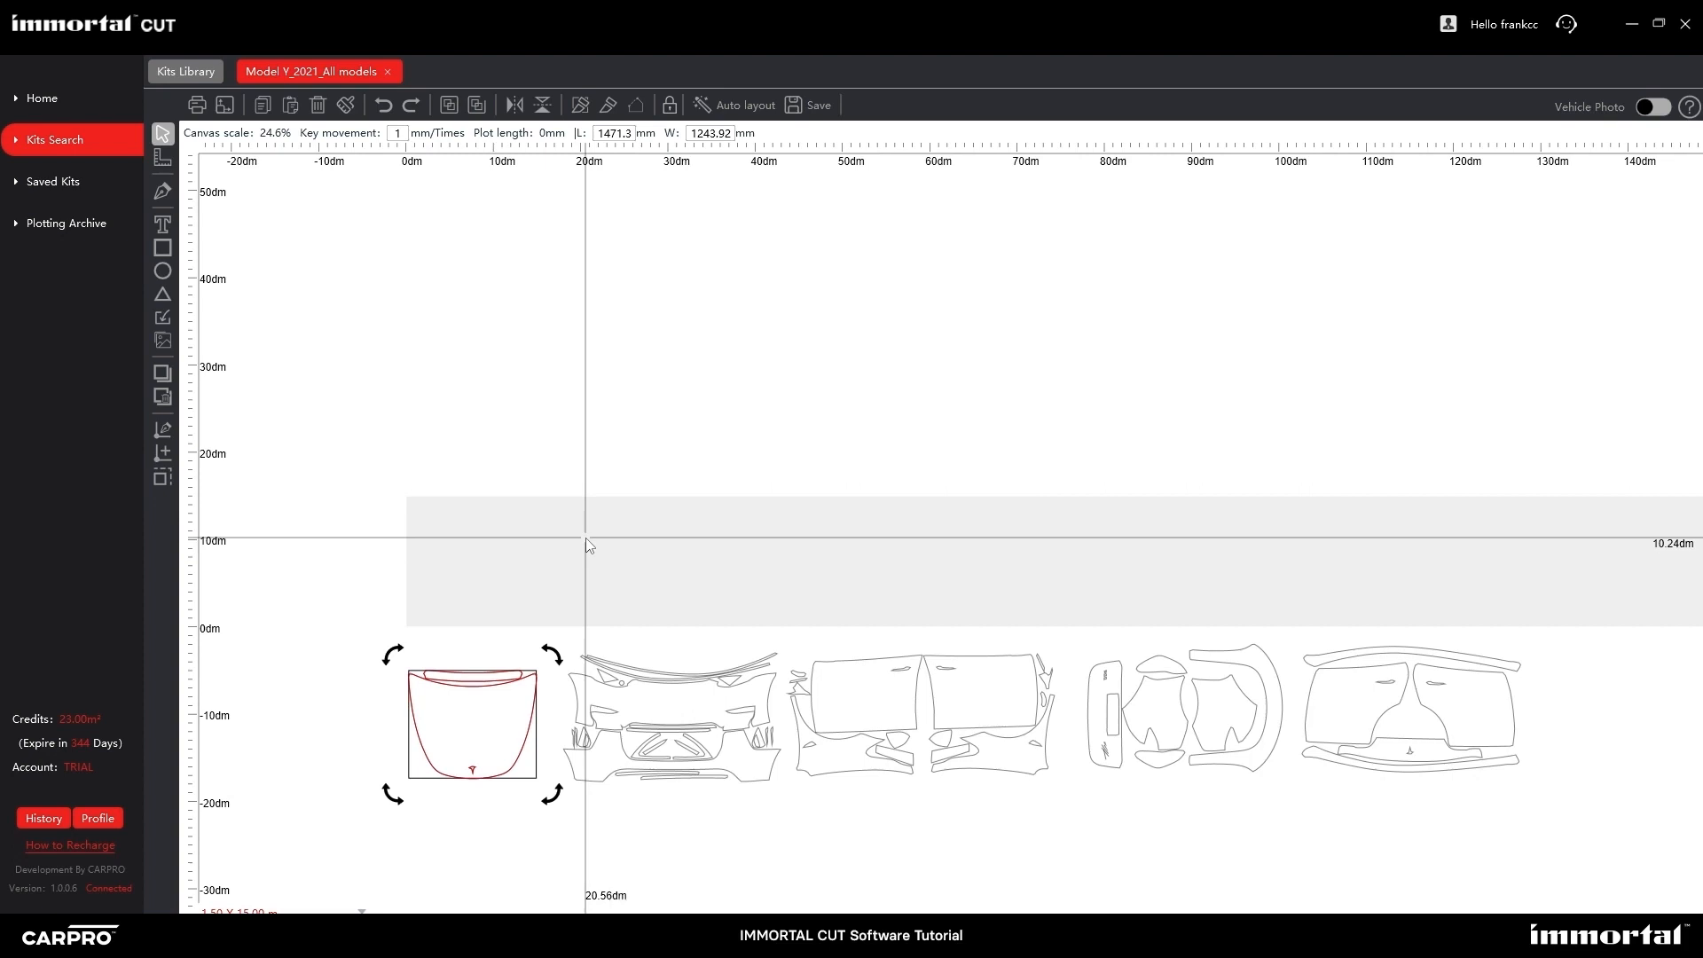
pyautogui.click(225, 105)
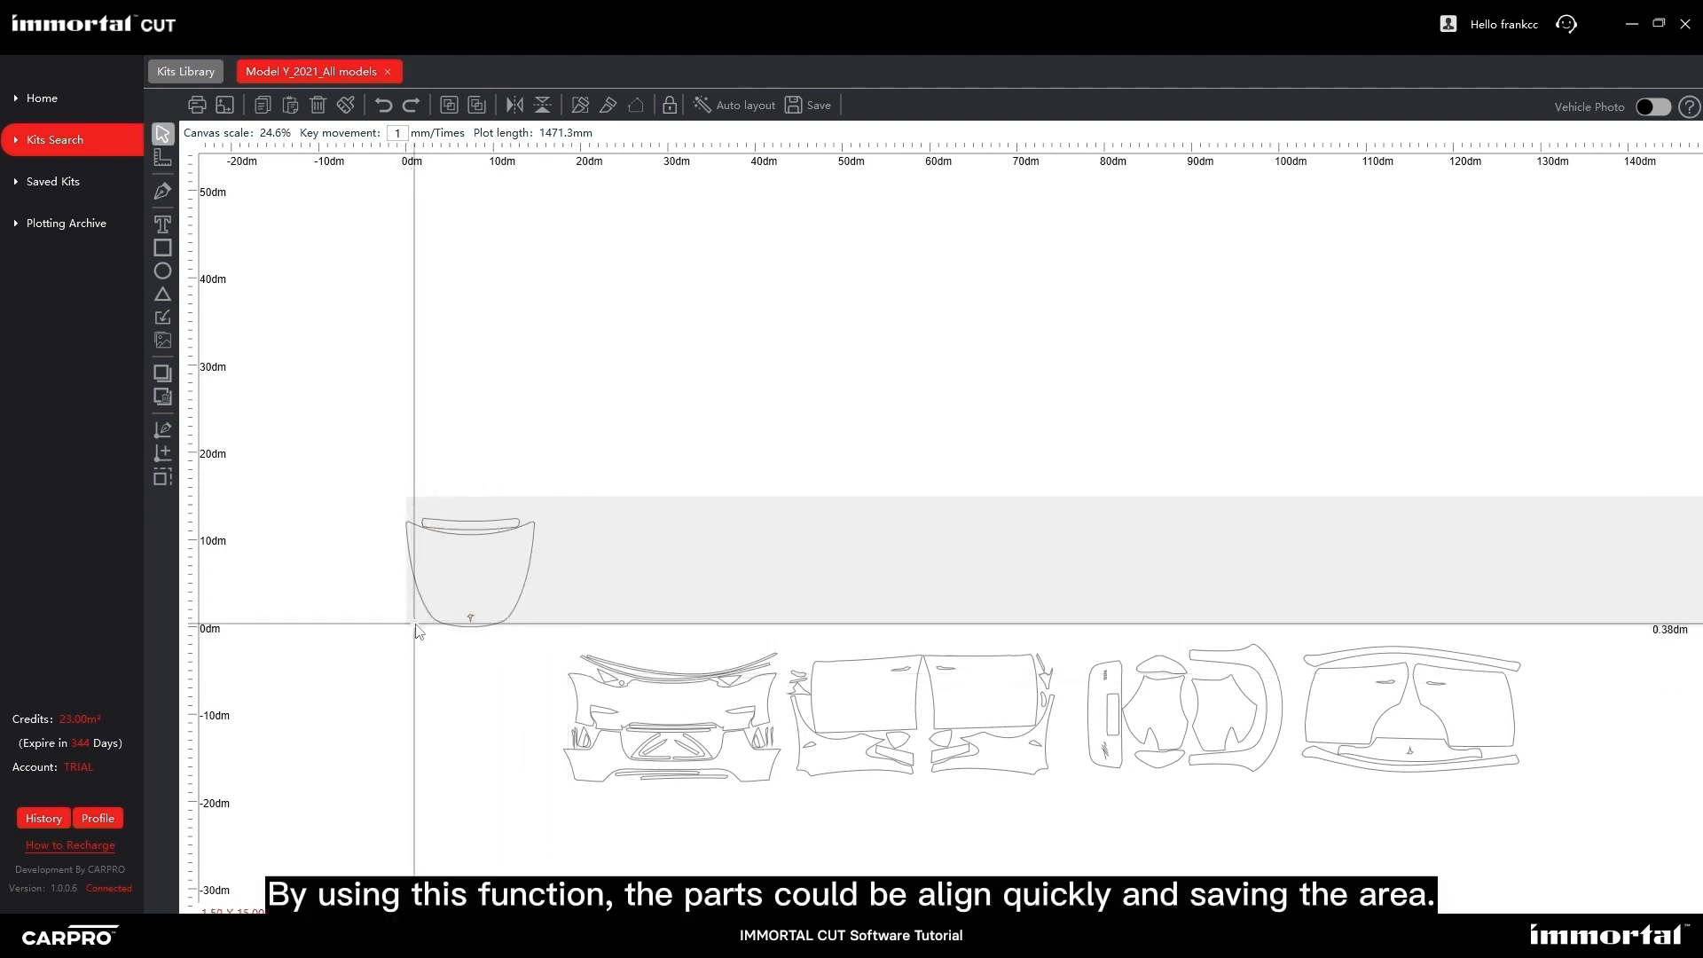
# Align the front bumper group beside the hood on the strip.
pyautogui.scroll(5, 417, 631)
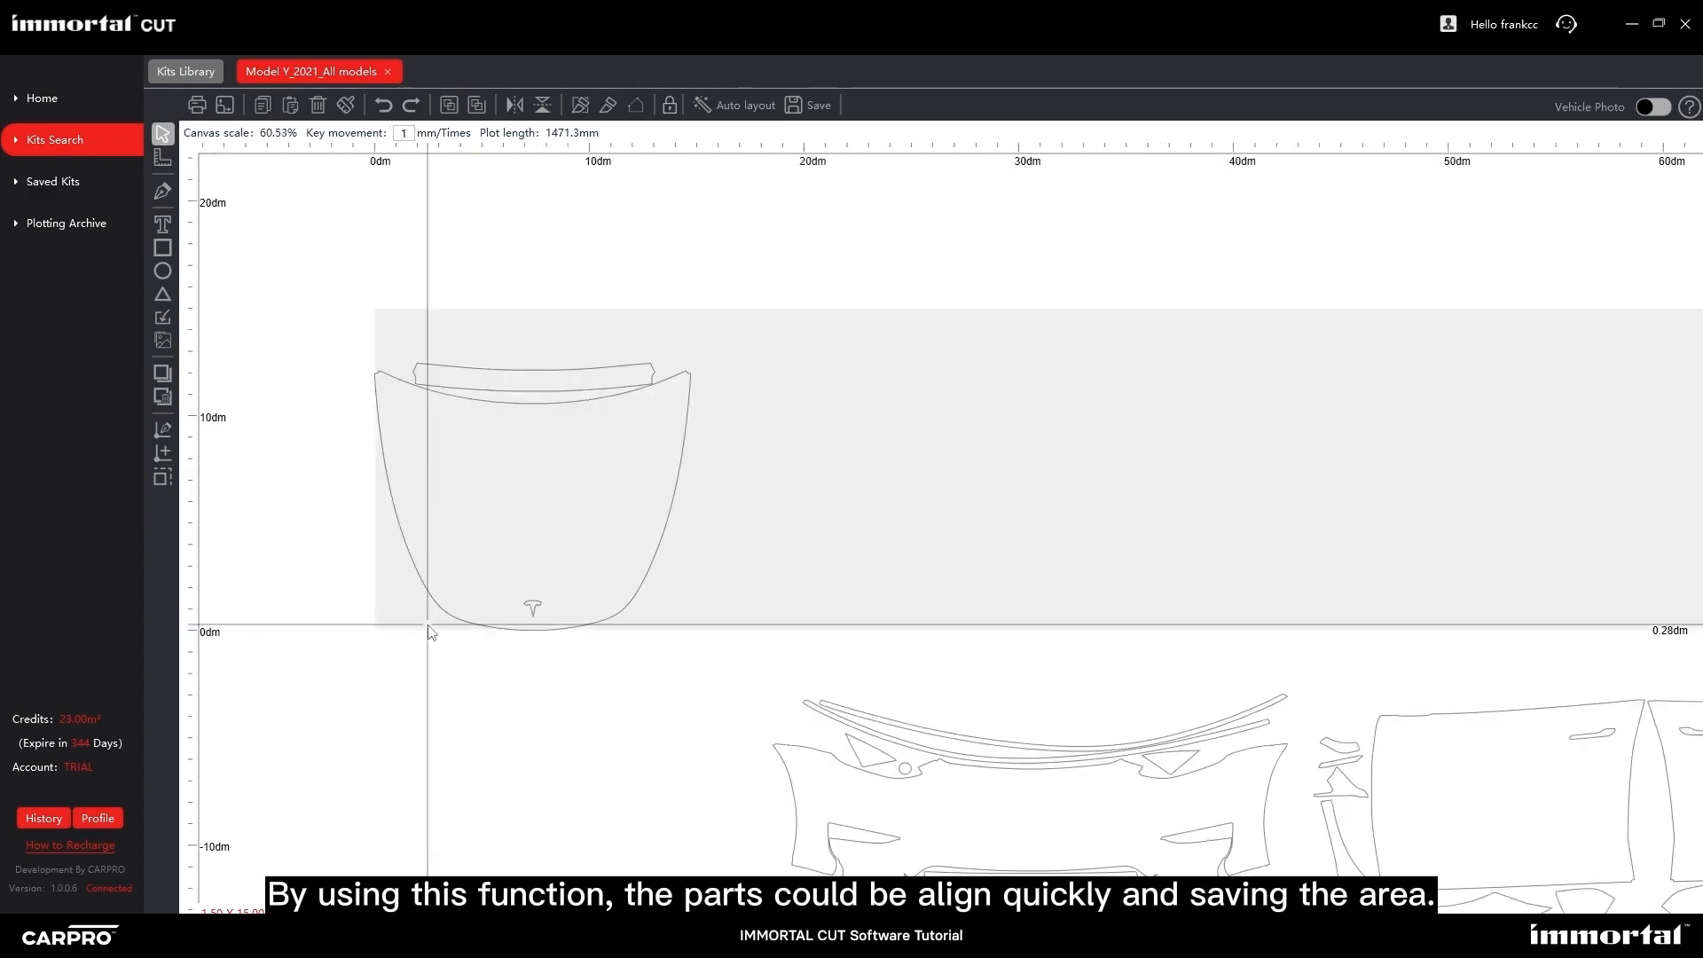
pyautogui.scroll(-4, 548, 632)
pyautogui.moveTo(671, 644); pyautogui.dragTo(1005, 864)
pyautogui.click(225, 105)
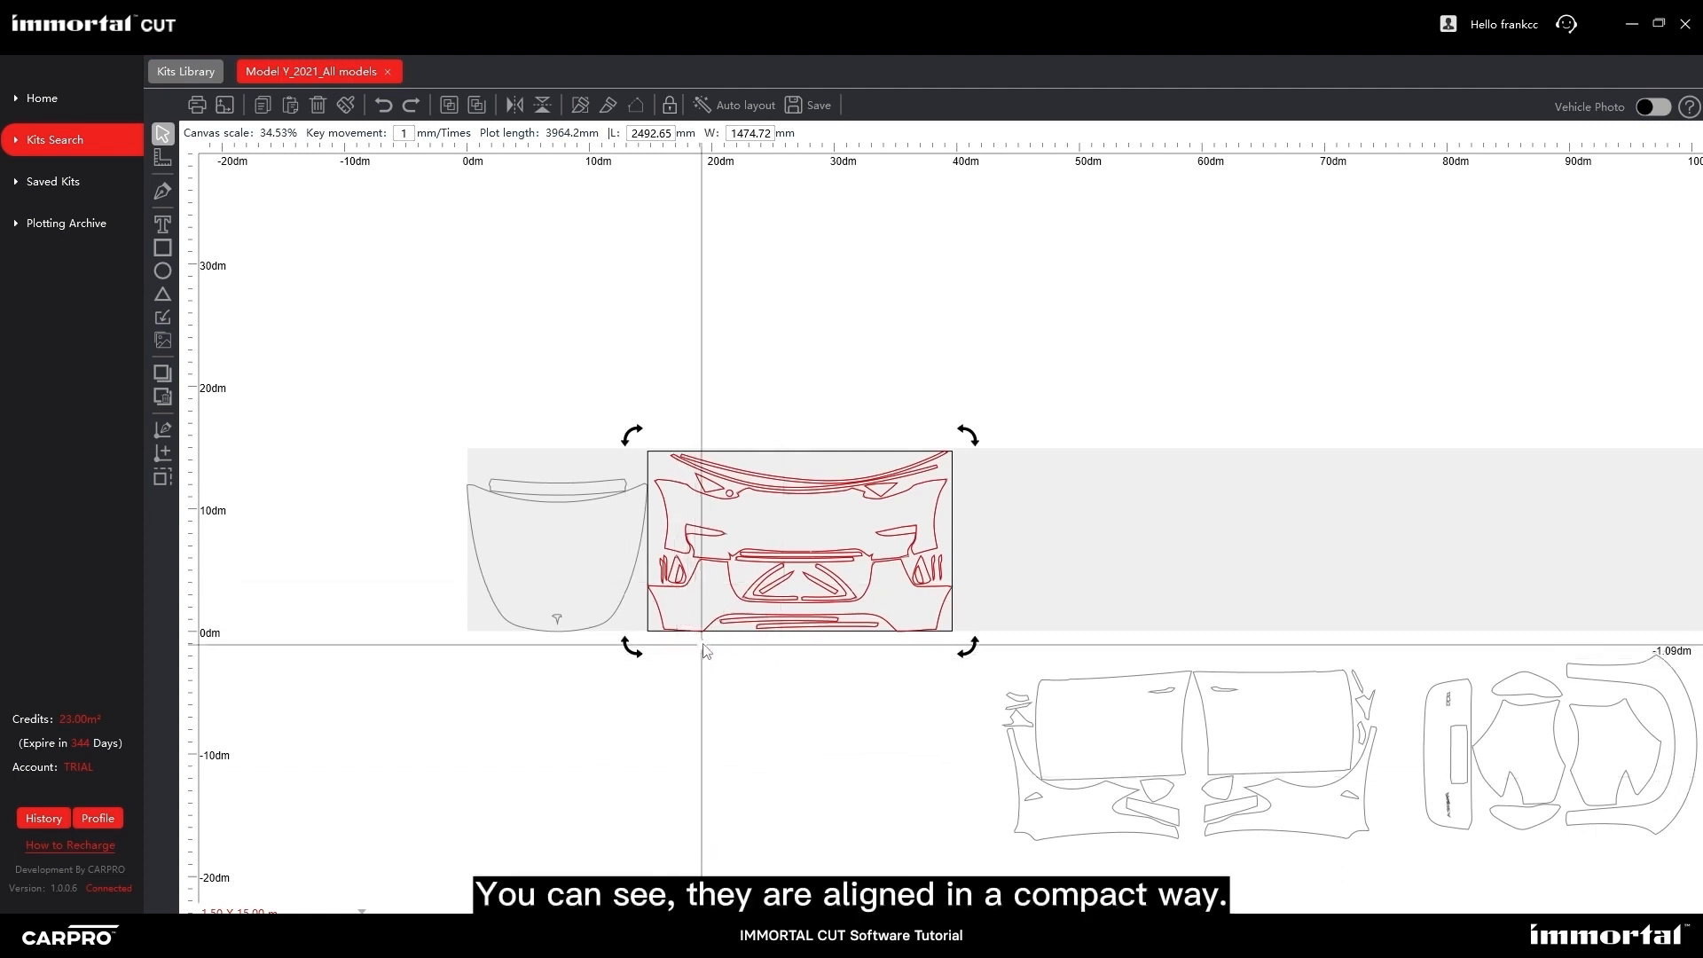
# Move the bumper group and hood parts back below the film strip.
pyautogui.click(733, 387)
pyautogui.moveTo(635, 415); pyautogui.dragTo(1005, 666)
pyautogui.moveTo(829, 544); pyautogui.dragTo(870, 769)
pyautogui.moveTo(380, 430); pyautogui.dragTo(673, 641)
pyautogui.moveTo(583, 568); pyautogui.dragTo(555, 794)
pyautogui.click(375, 707)
# Align the hood alone onto the strip, then fit the thin bar against its top edge.
pyautogui.click(533, 763)
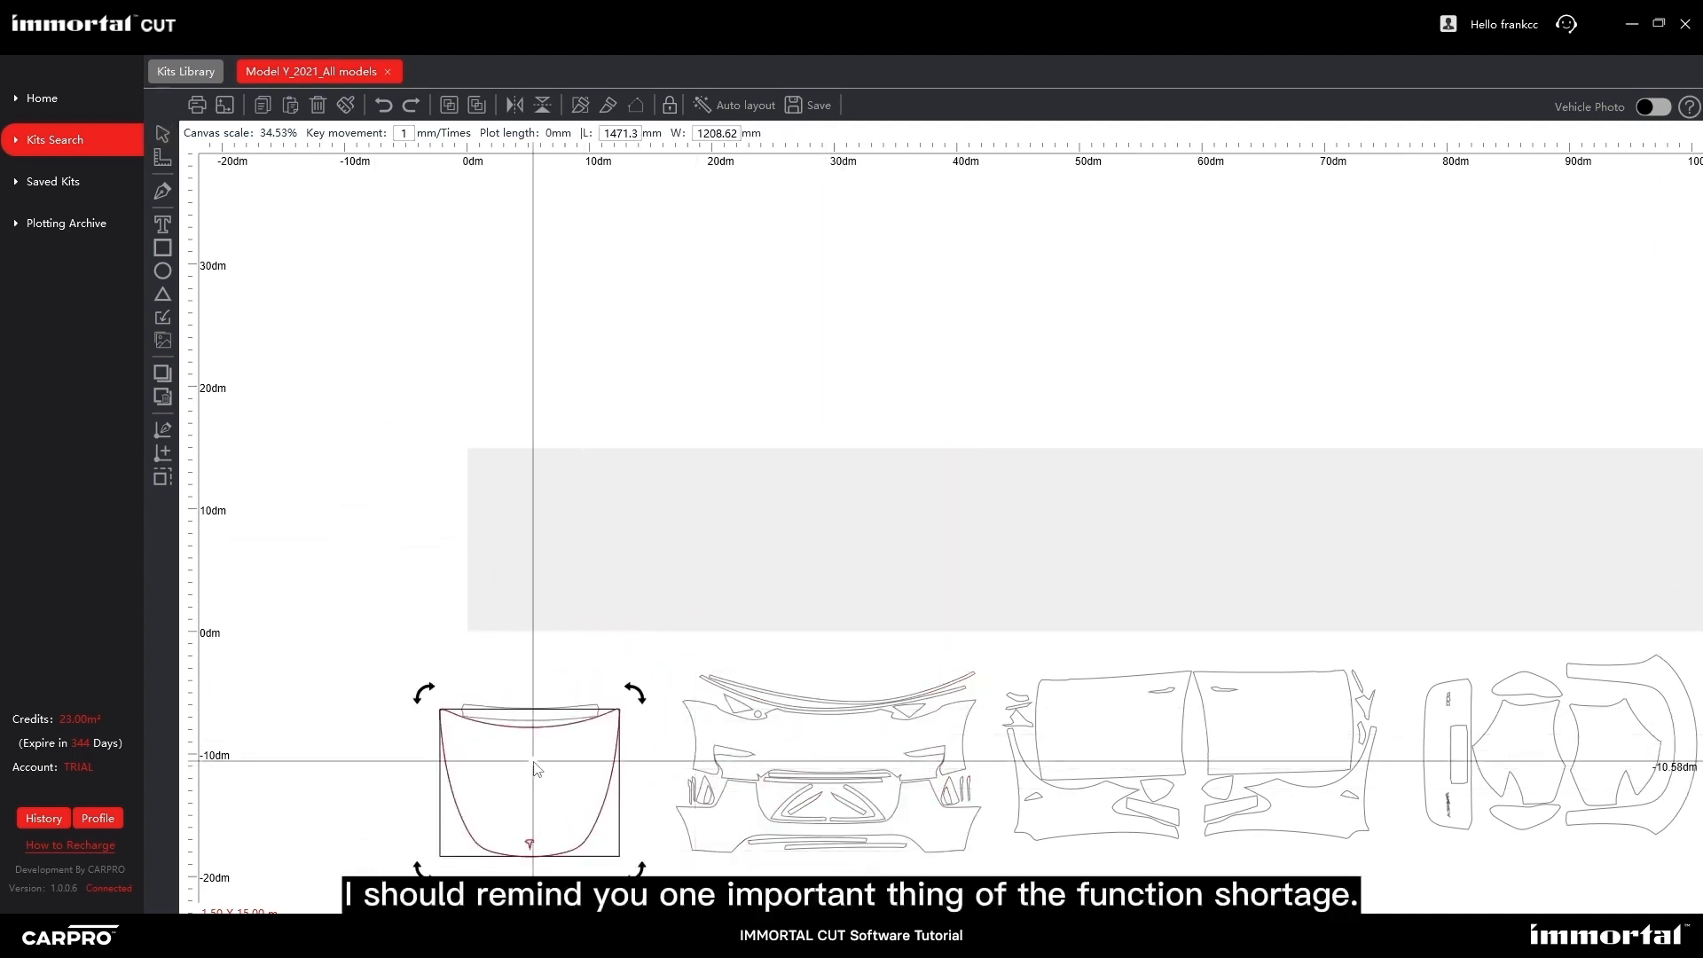
pyautogui.click(223, 106)
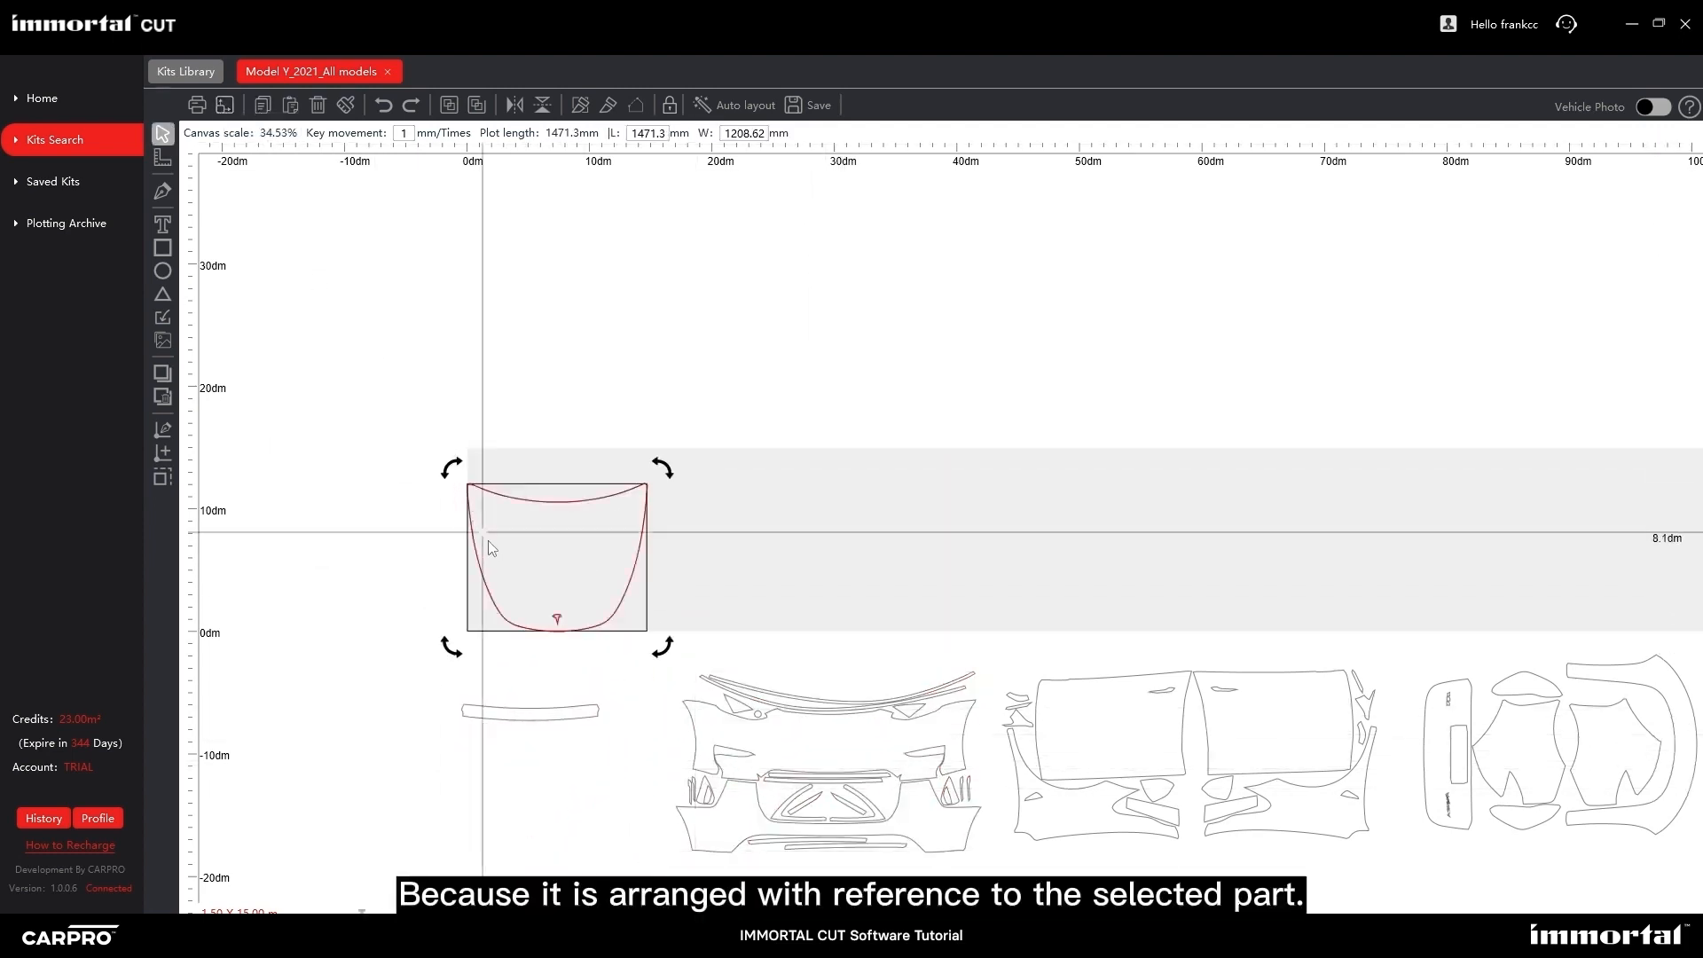
pyautogui.click(531, 712)
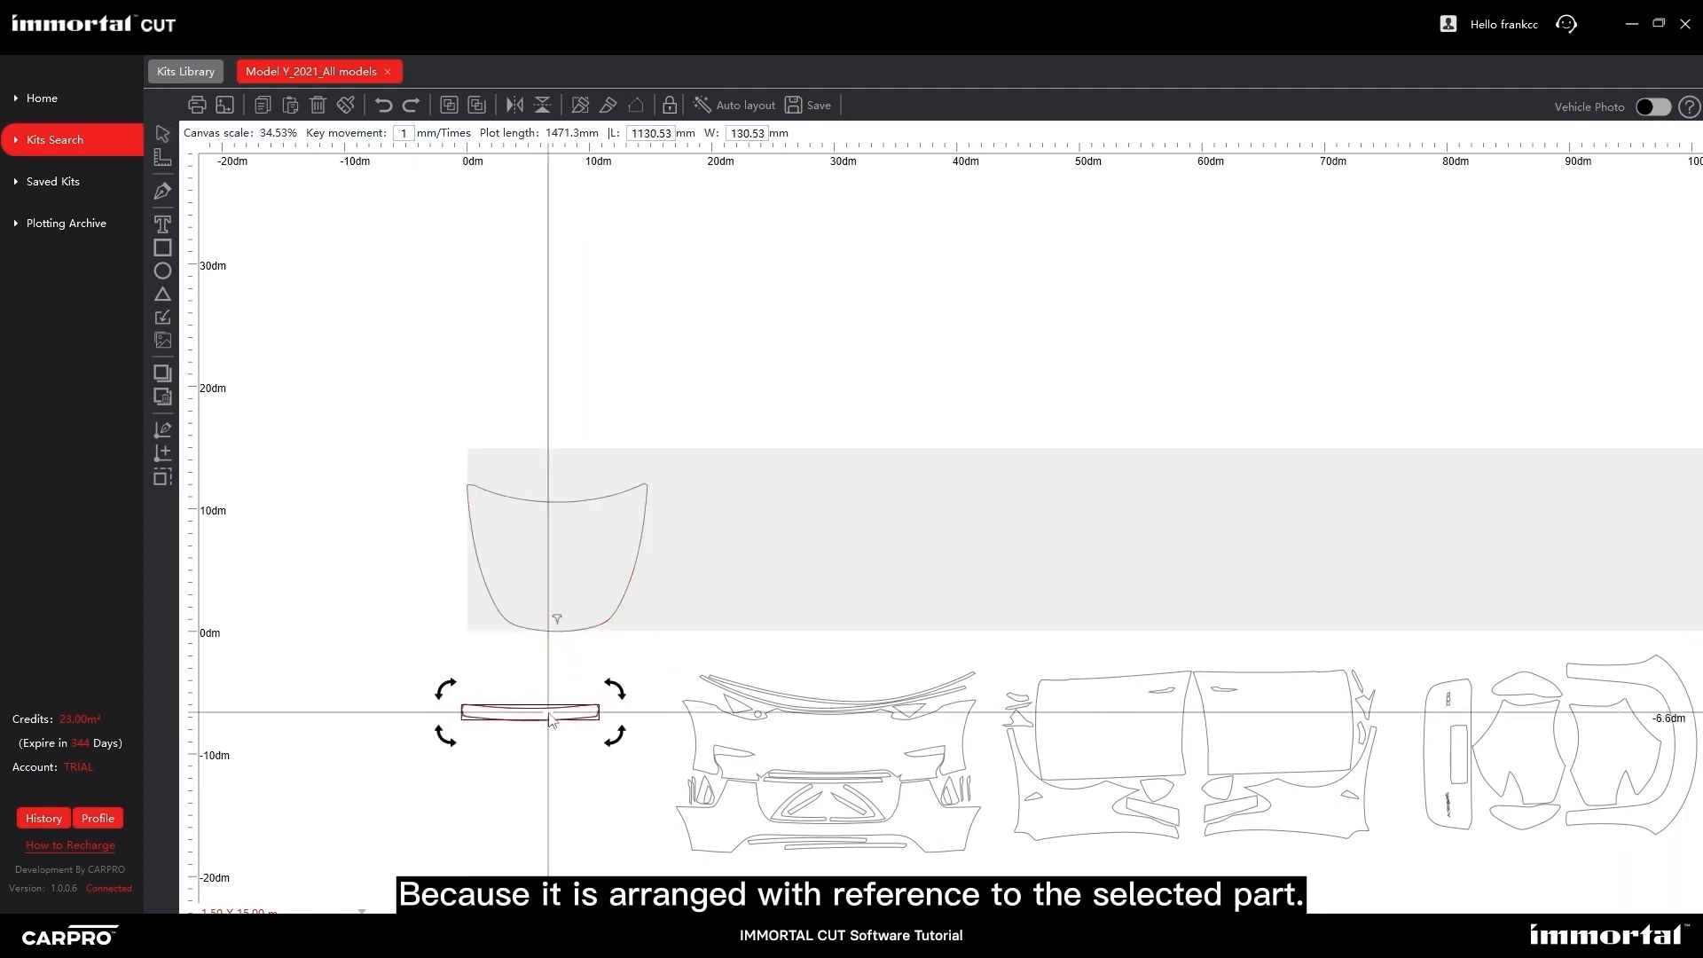
pyautogui.click(233, 107)
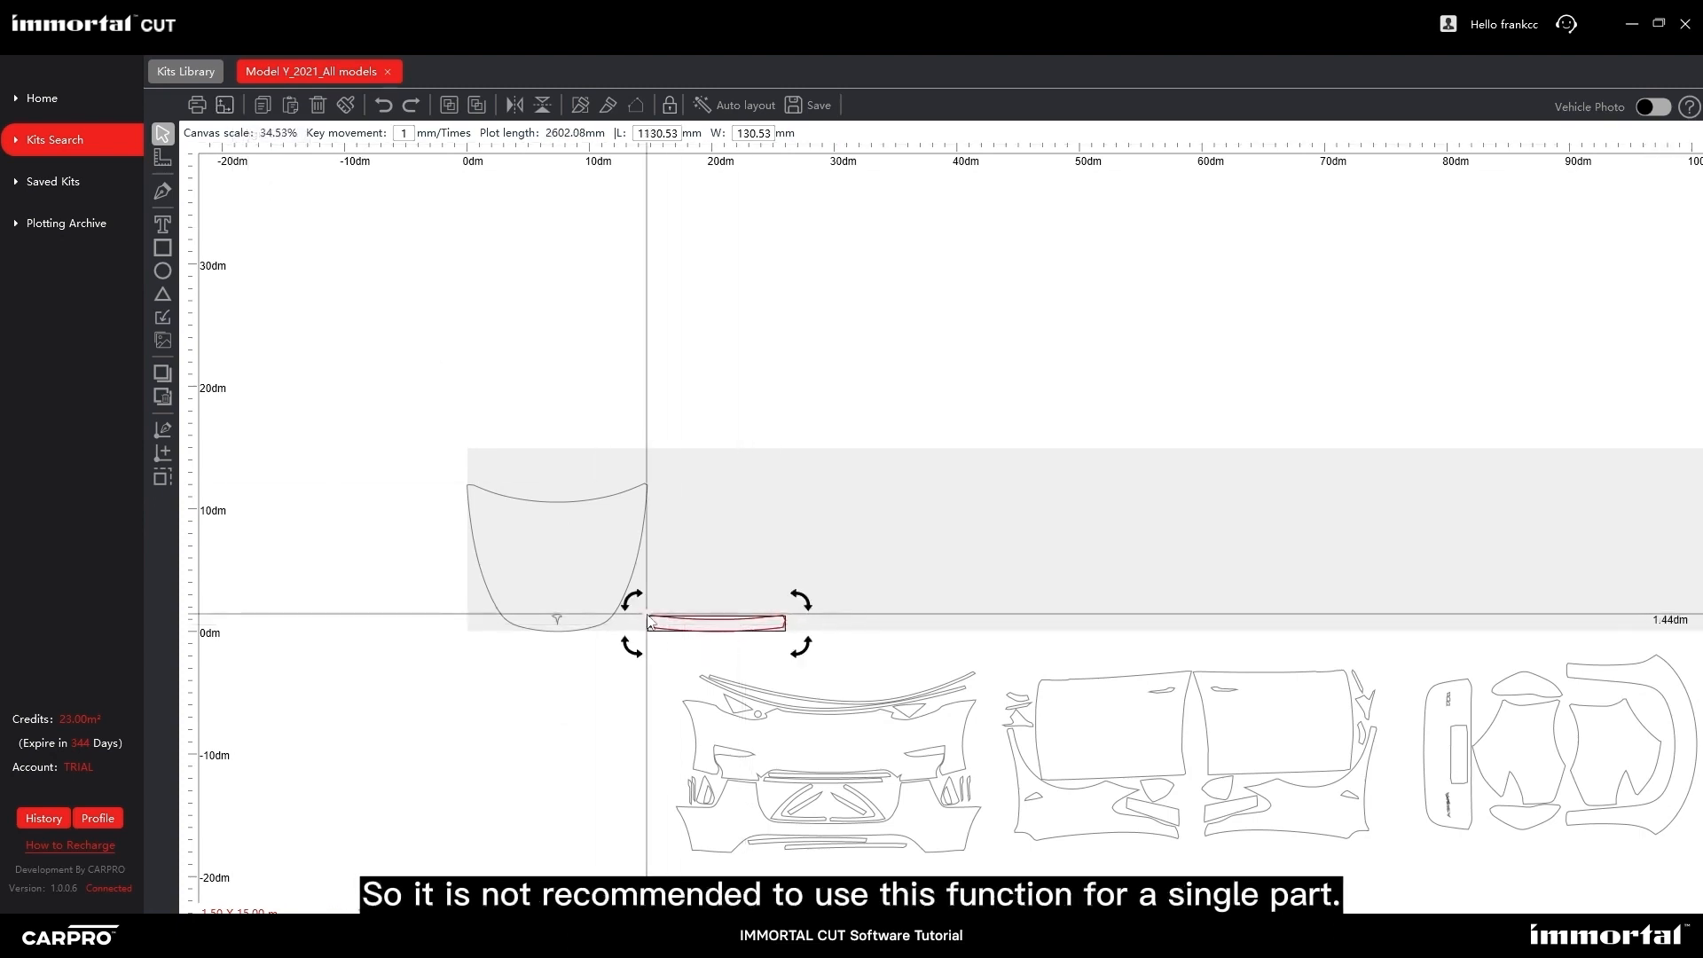
pyautogui.moveTo(652, 624); pyautogui.dragTo(916, 835)
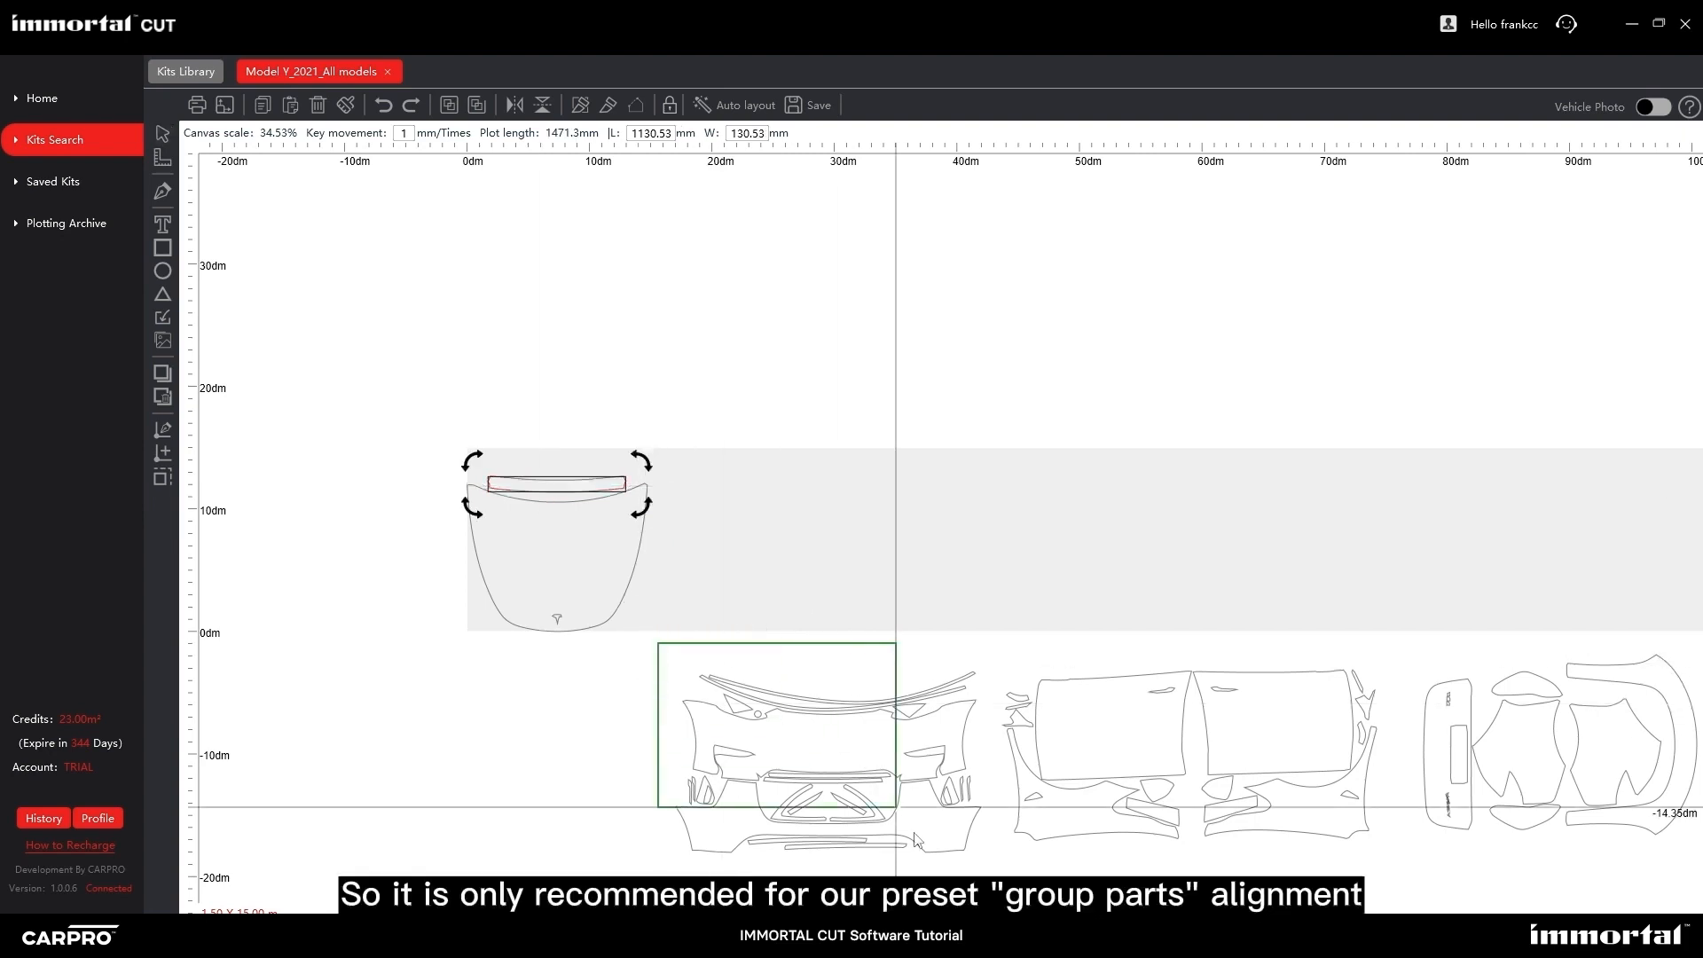
# Align the bumper group beside the hood on the strip.
pyautogui.moveTo(993, 876); pyautogui.dragTo(991, 874)
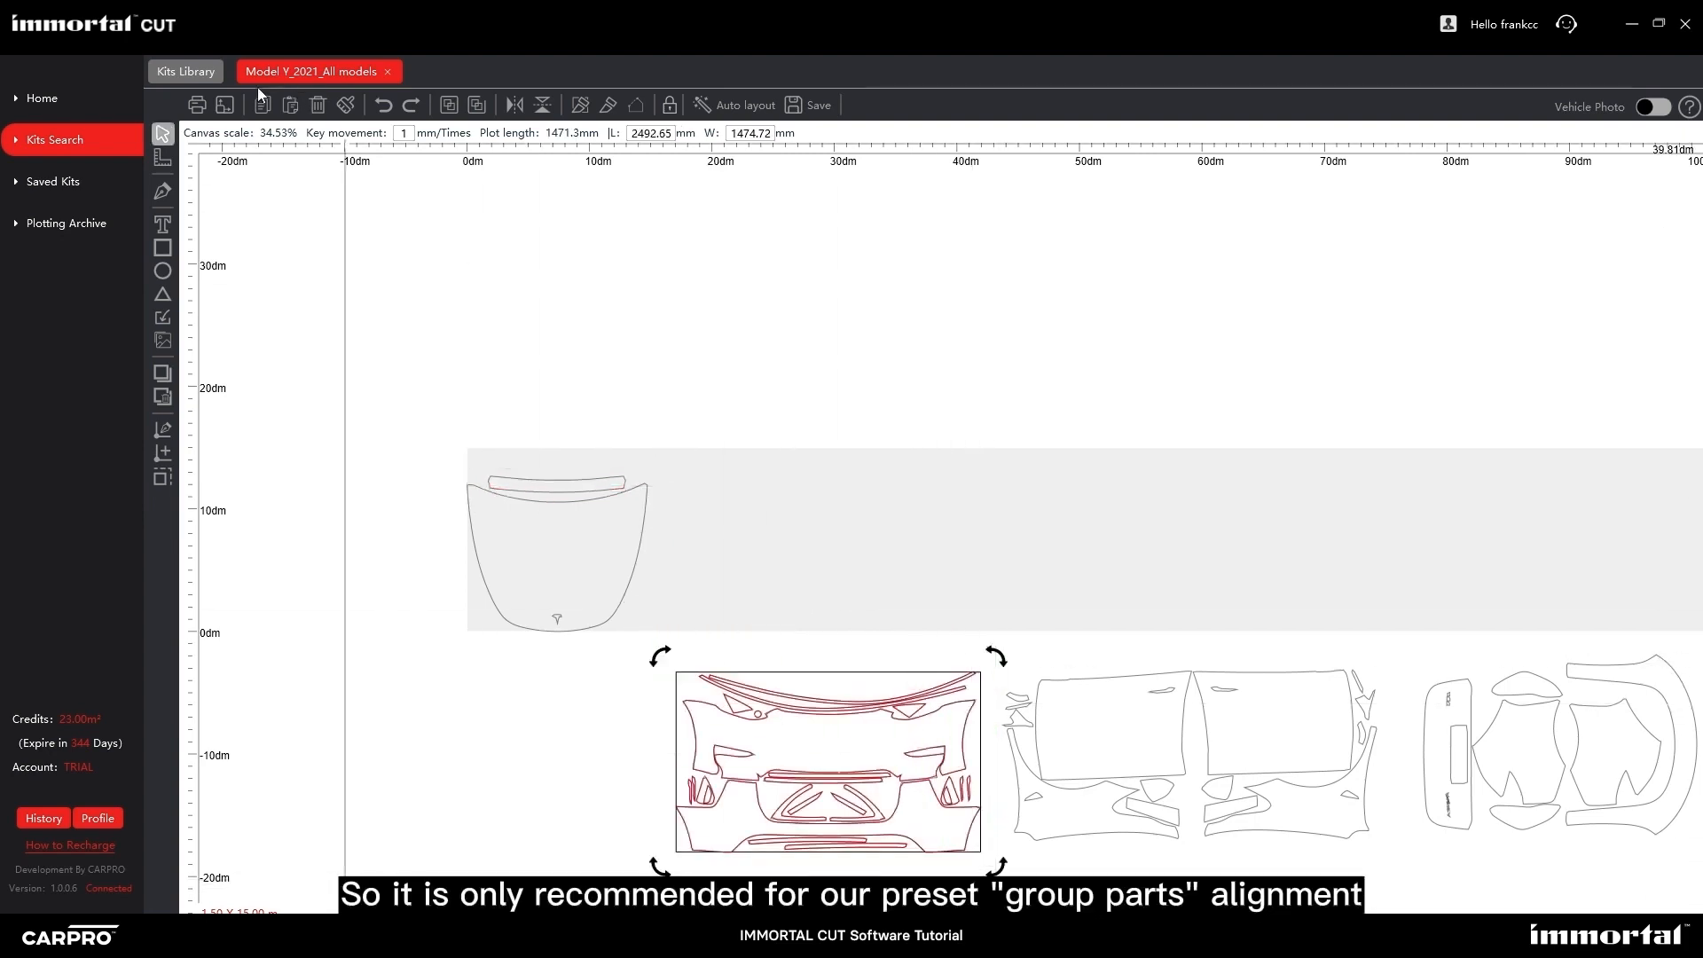
pyautogui.click(231, 101)
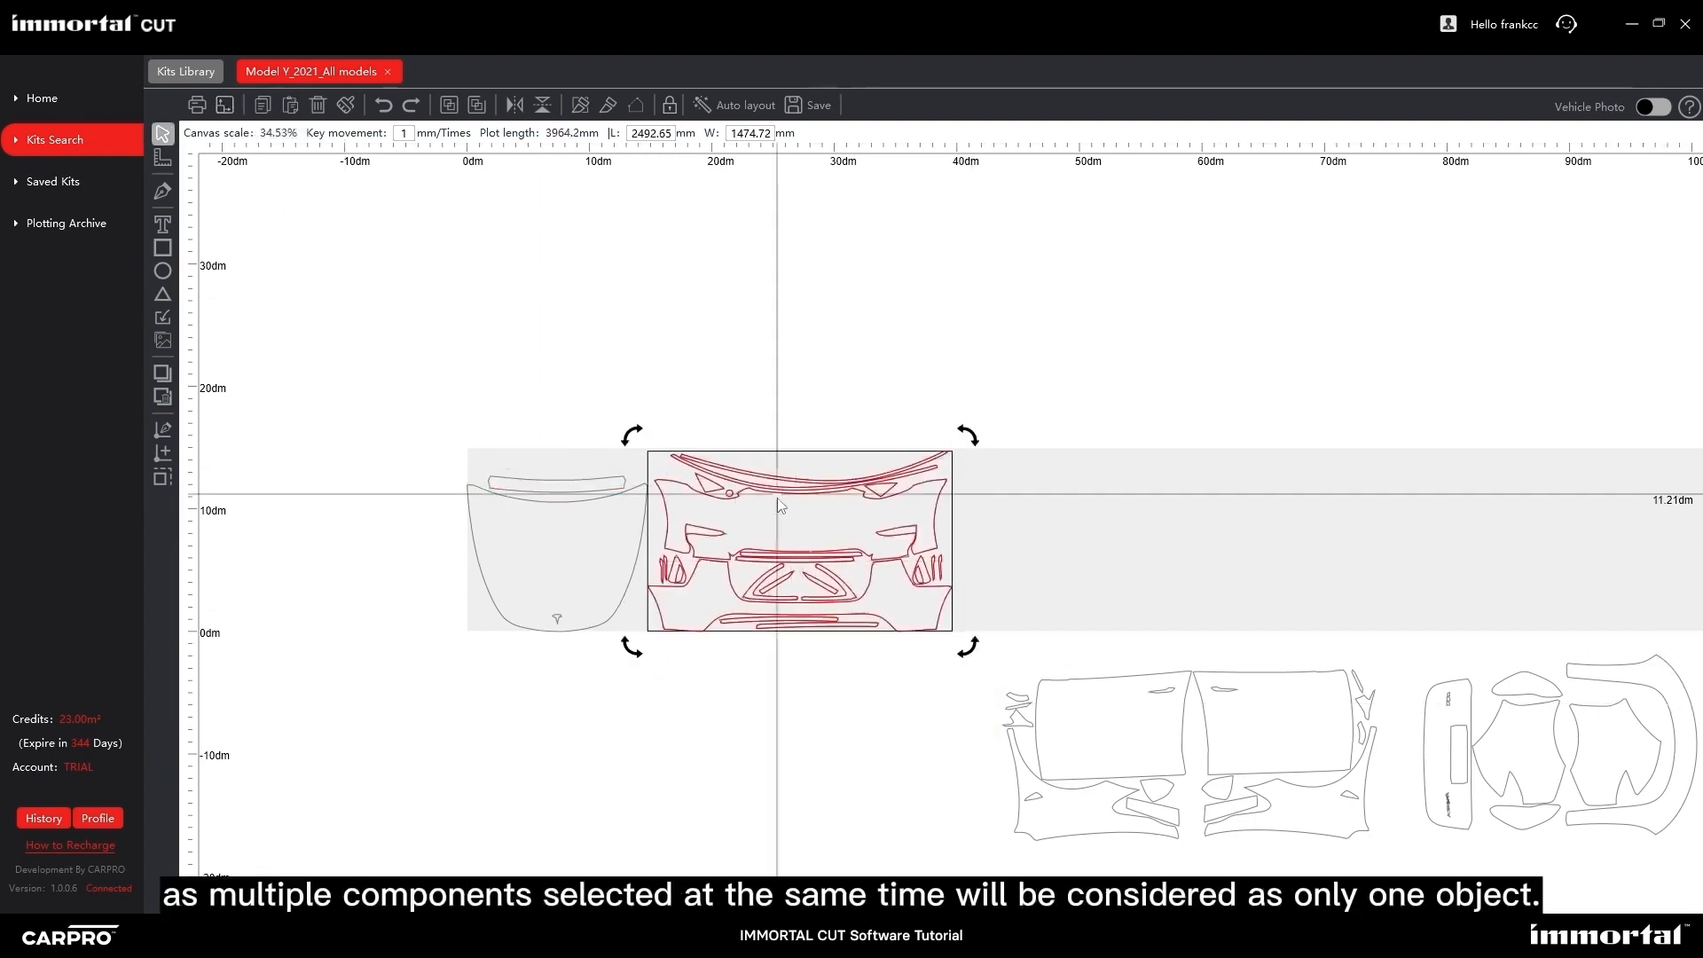
pyautogui.moveTo(1004, 654); pyautogui.dragTo(1418, 856)
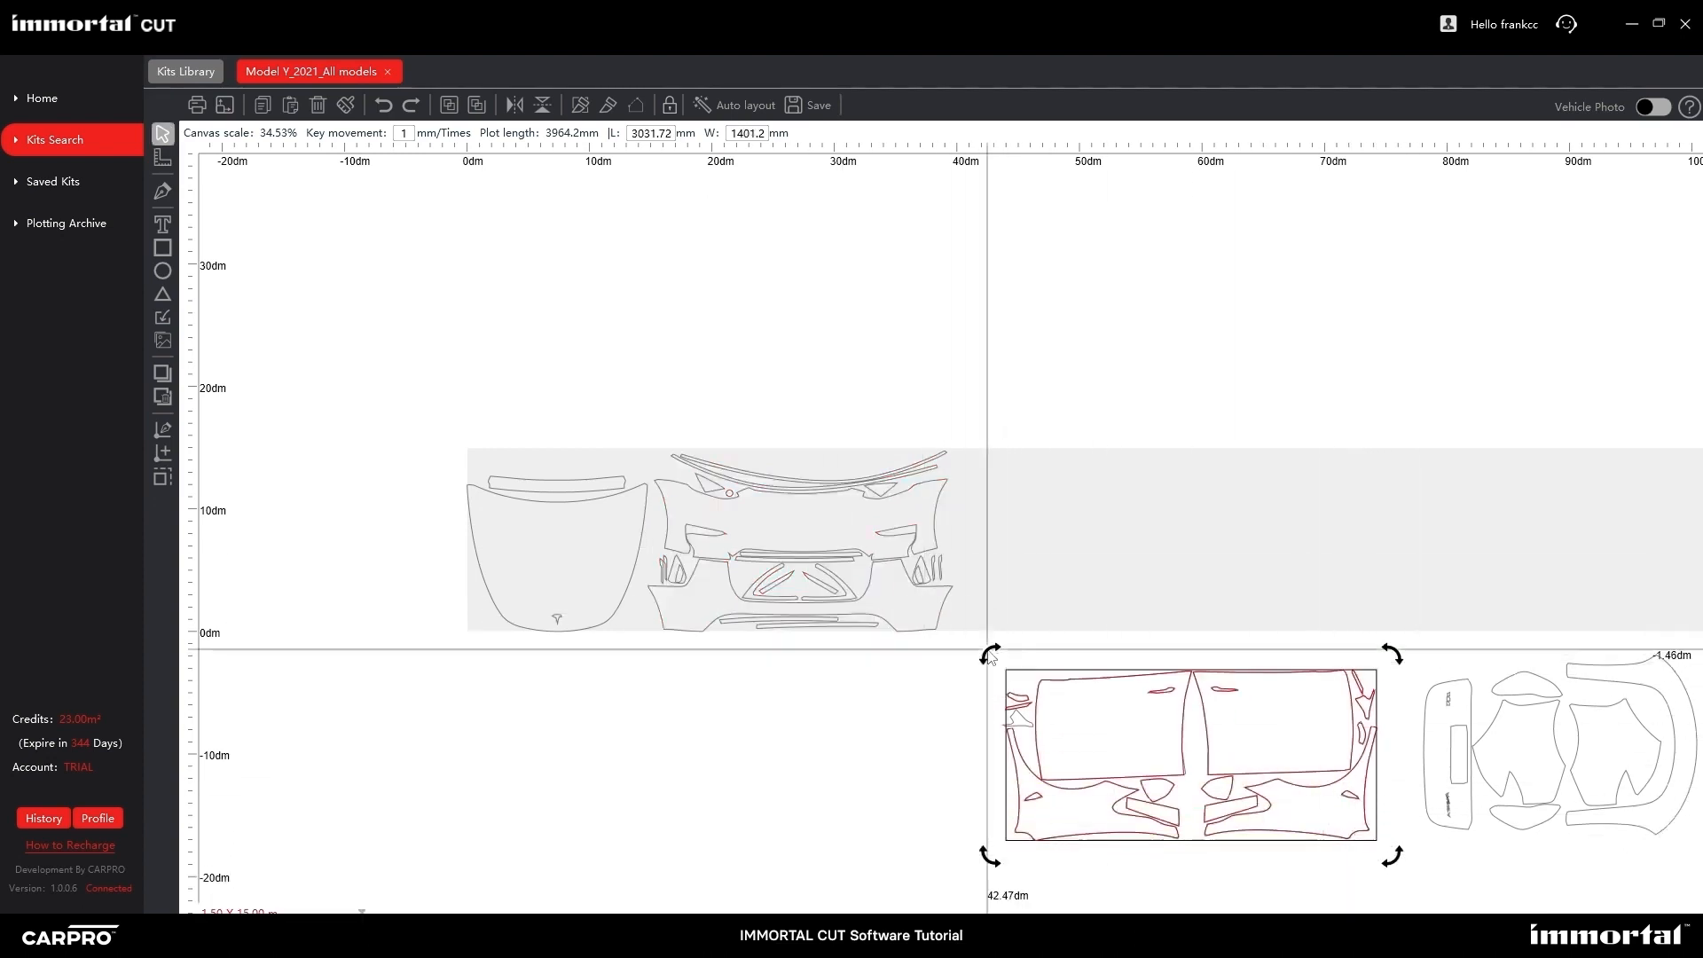
pyautogui.click(384, 105)
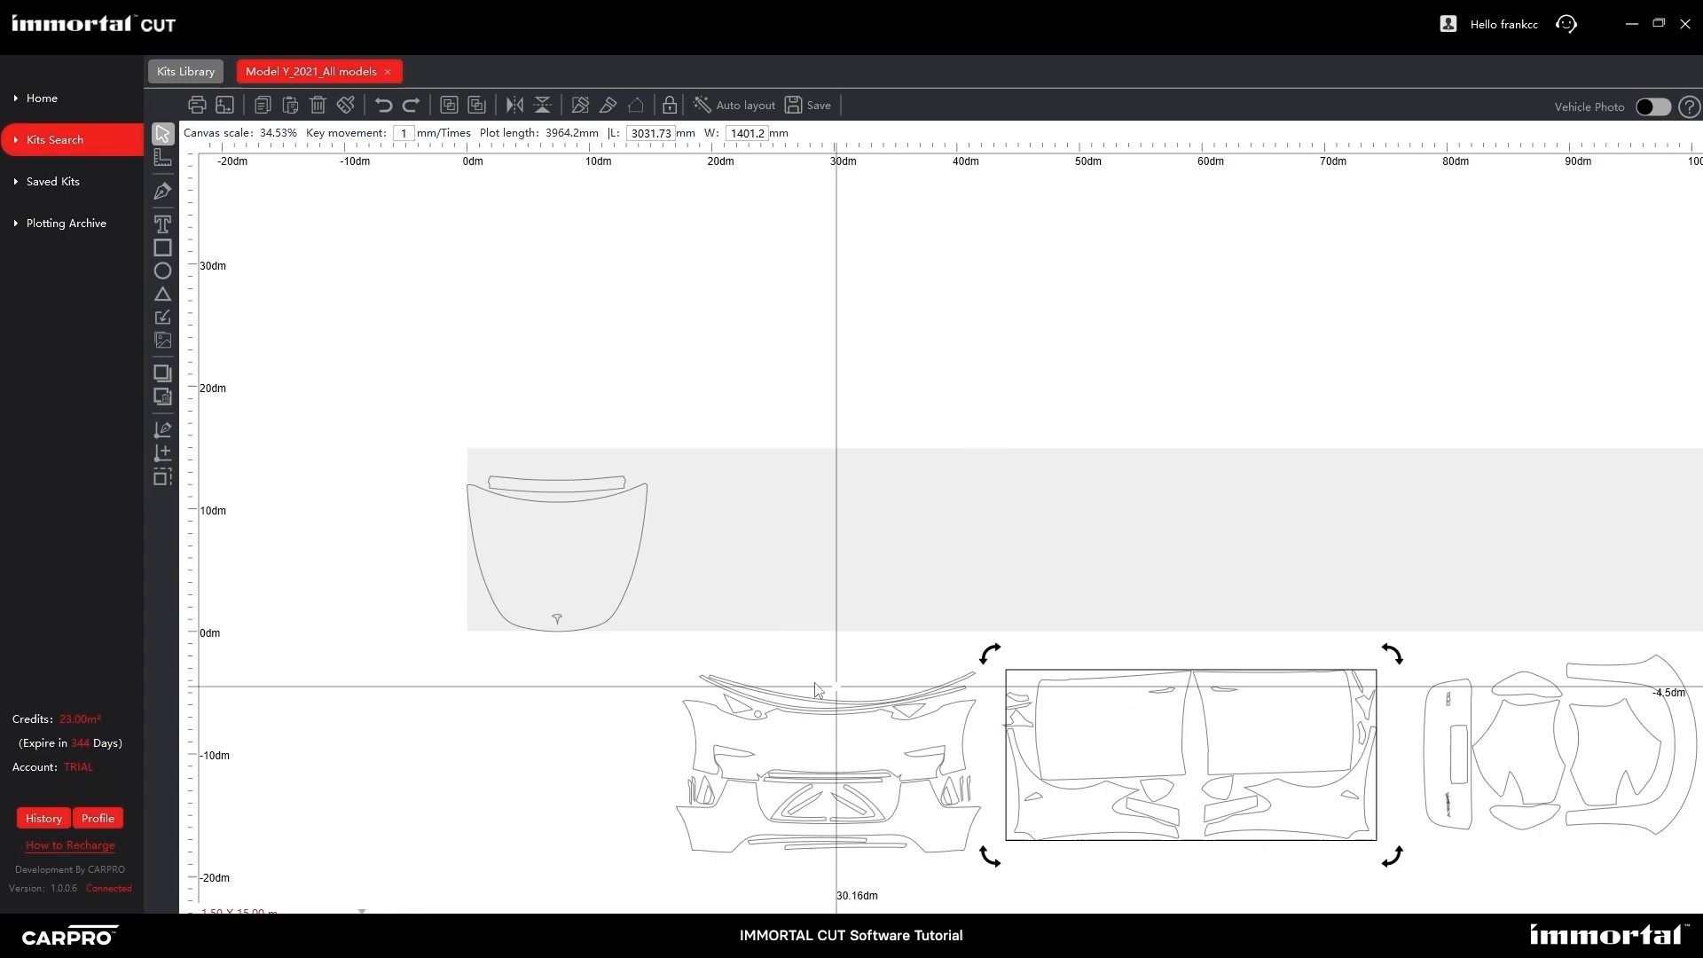
pyautogui.click(411, 105)
# Align the door parts onto the strip and select the remaining parts group.
pyautogui.click(227, 107)
pyautogui.moveTo(1259, 741); pyautogui.dragTo(761, 677)
pyautogui.moveTo(908, 563); pyautogui.dragTo(1212, 781)
pyautogui.click(227, 107)
pyautogui.moveTo(1208, 568); pyautogui.dragTo(1552, 785)
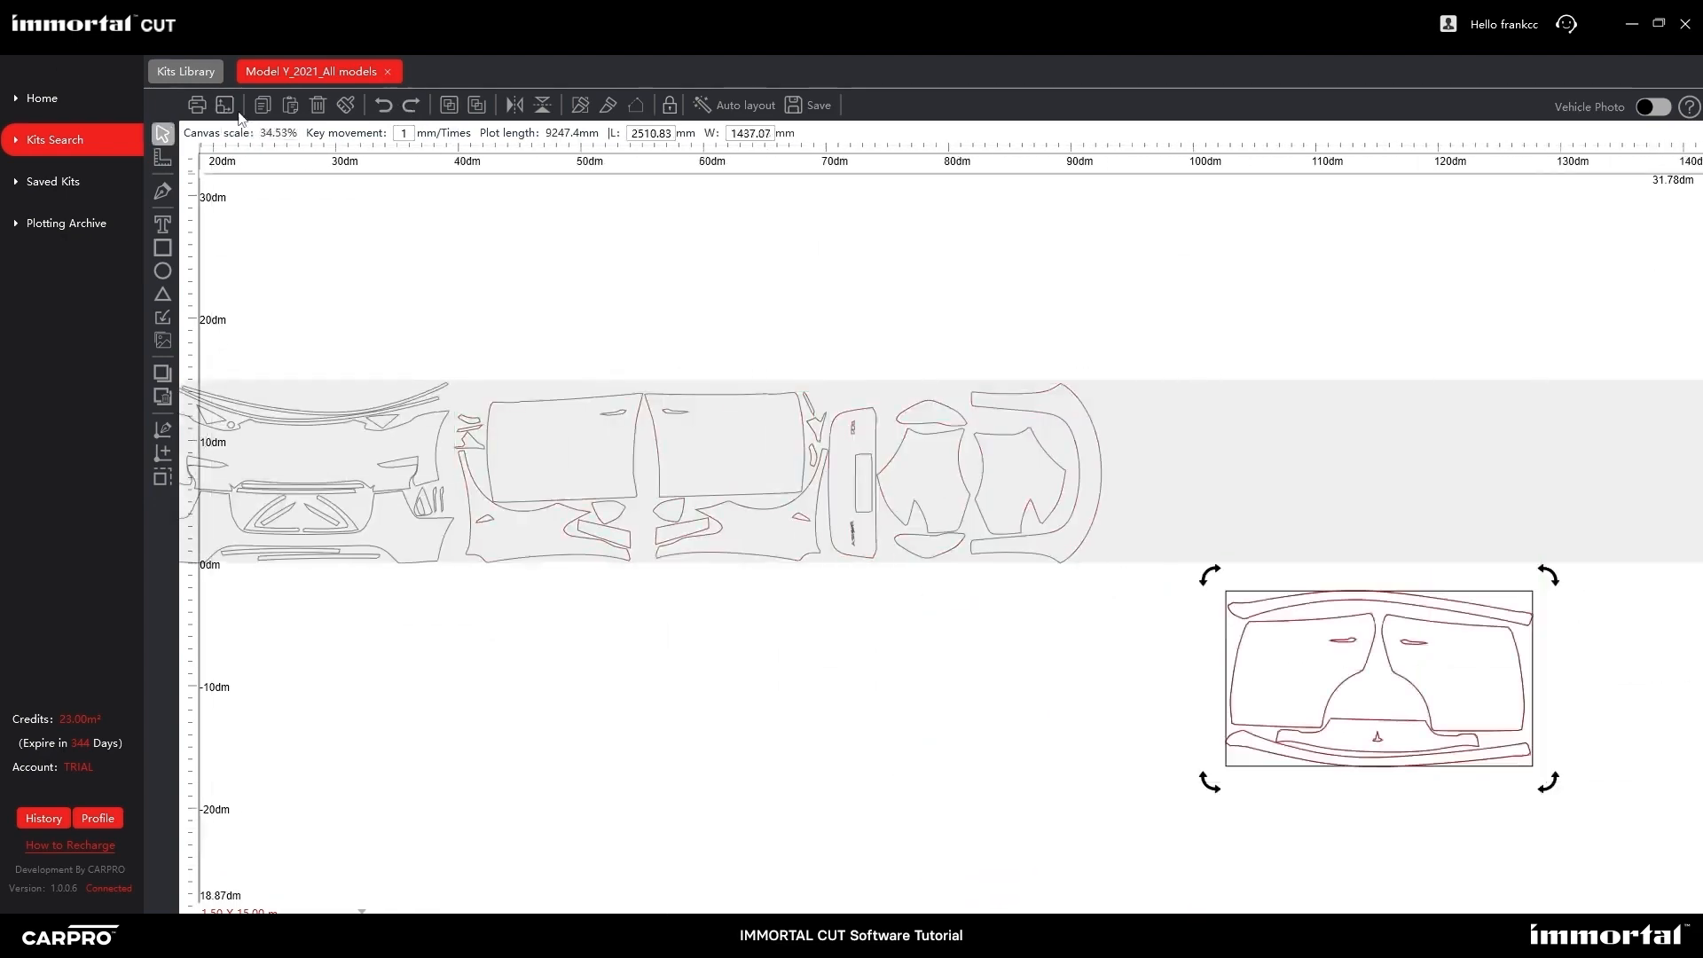
pyautogui.click(227, 107)
pyautogui.scroll(-5, 1087, 452)
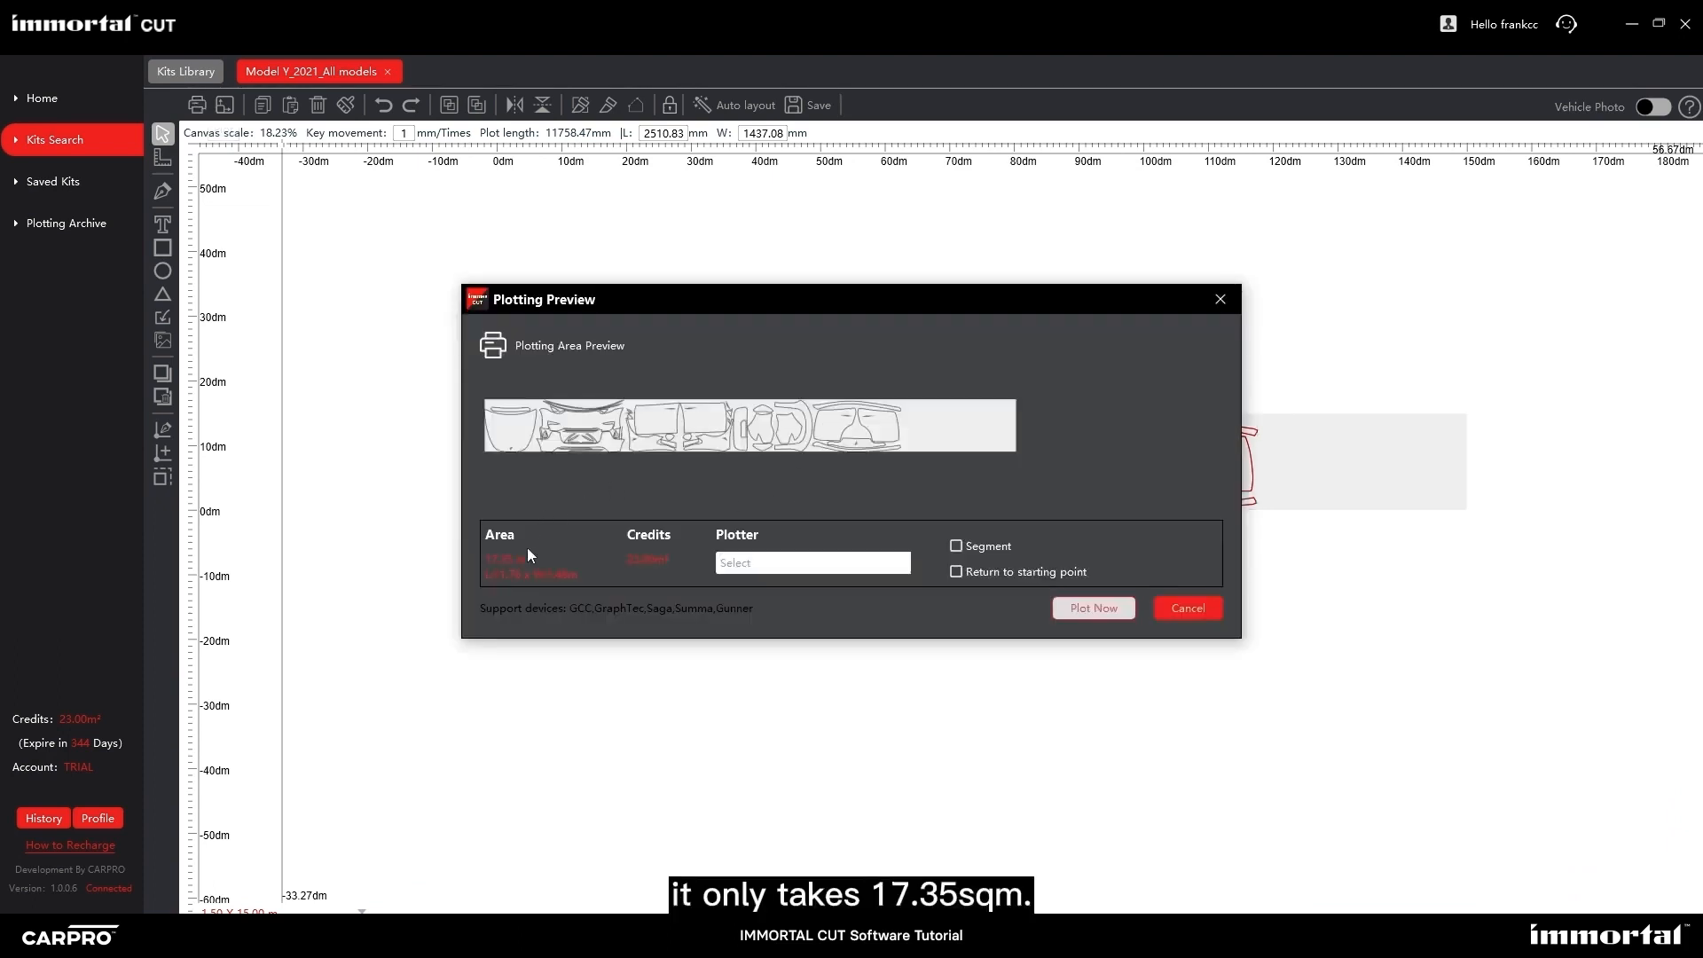
pyautogui.click(1200, 618)
pyautogui.scroll(1, 873, 594)
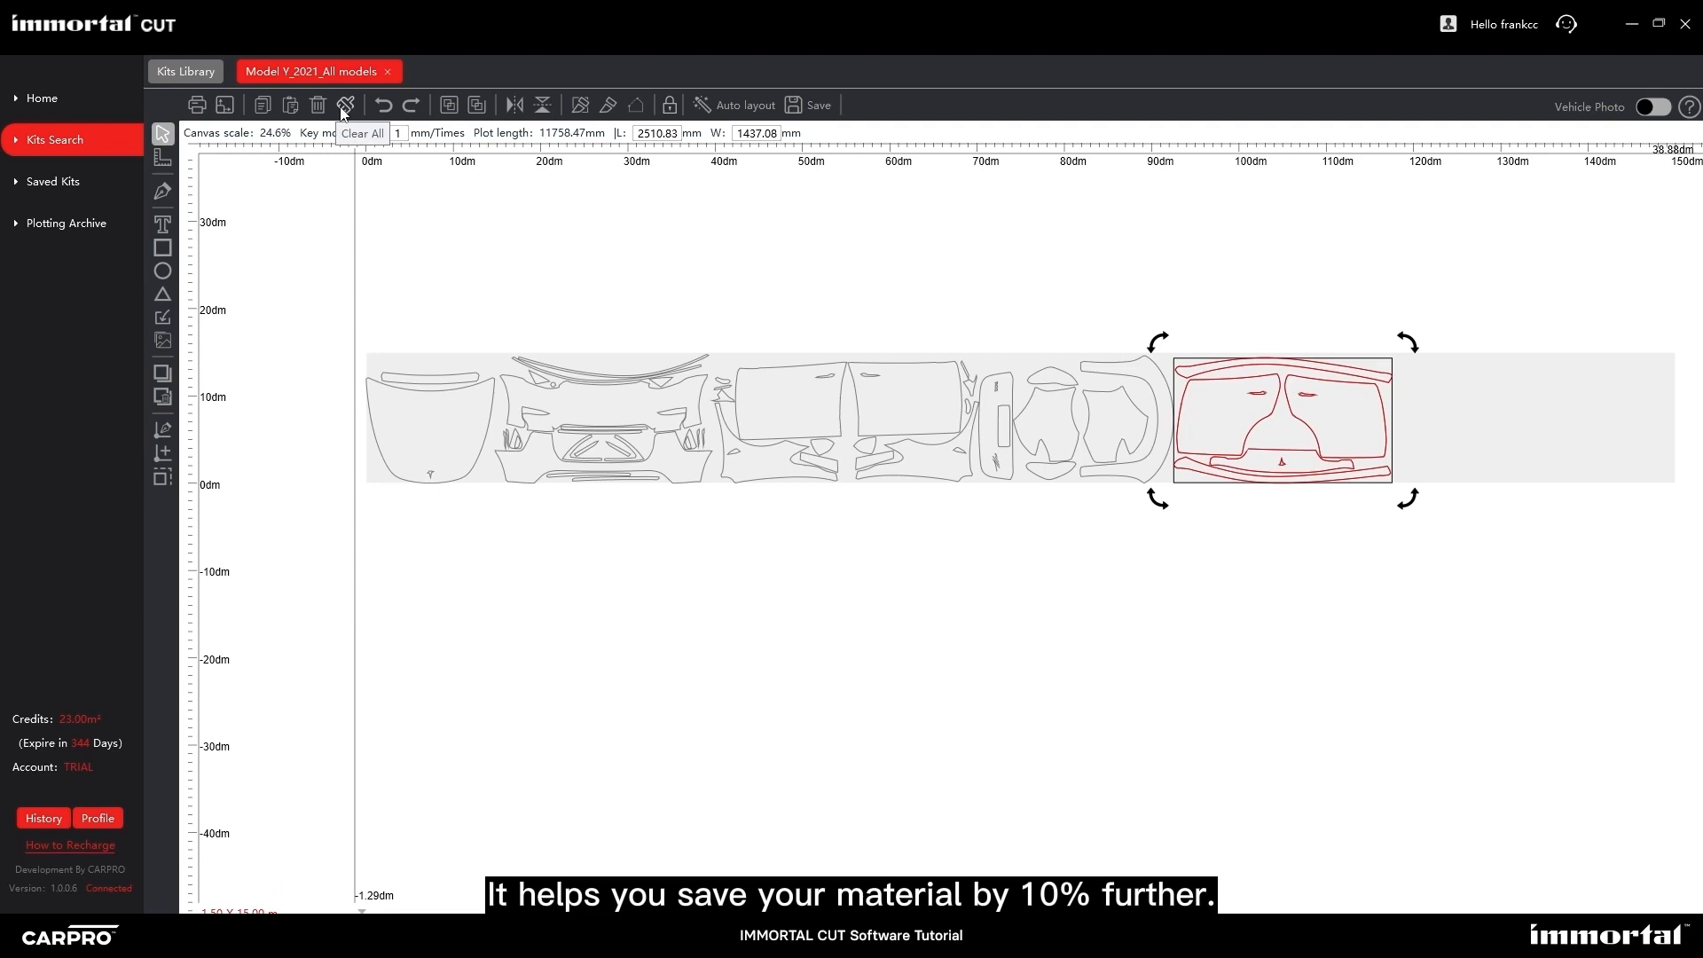
pyautogui.click(488, 429)
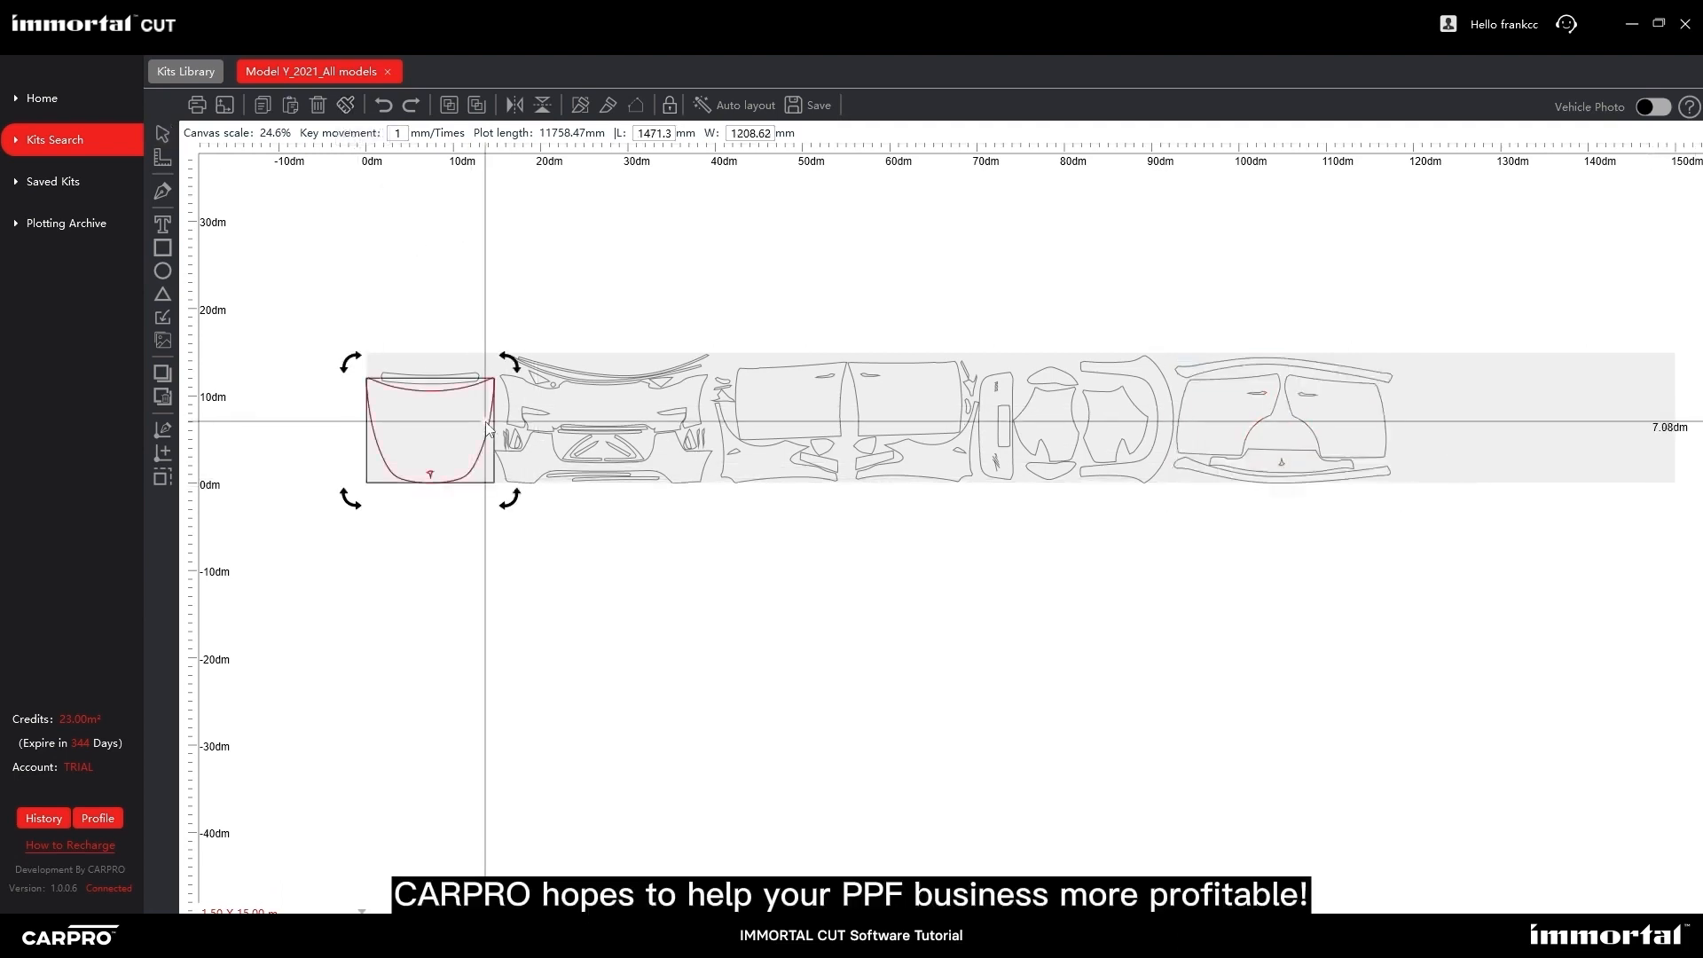
# Filter the Kits Library to make PORSCHE, model 911, year 2023.
pyautogui.click(194, 73)
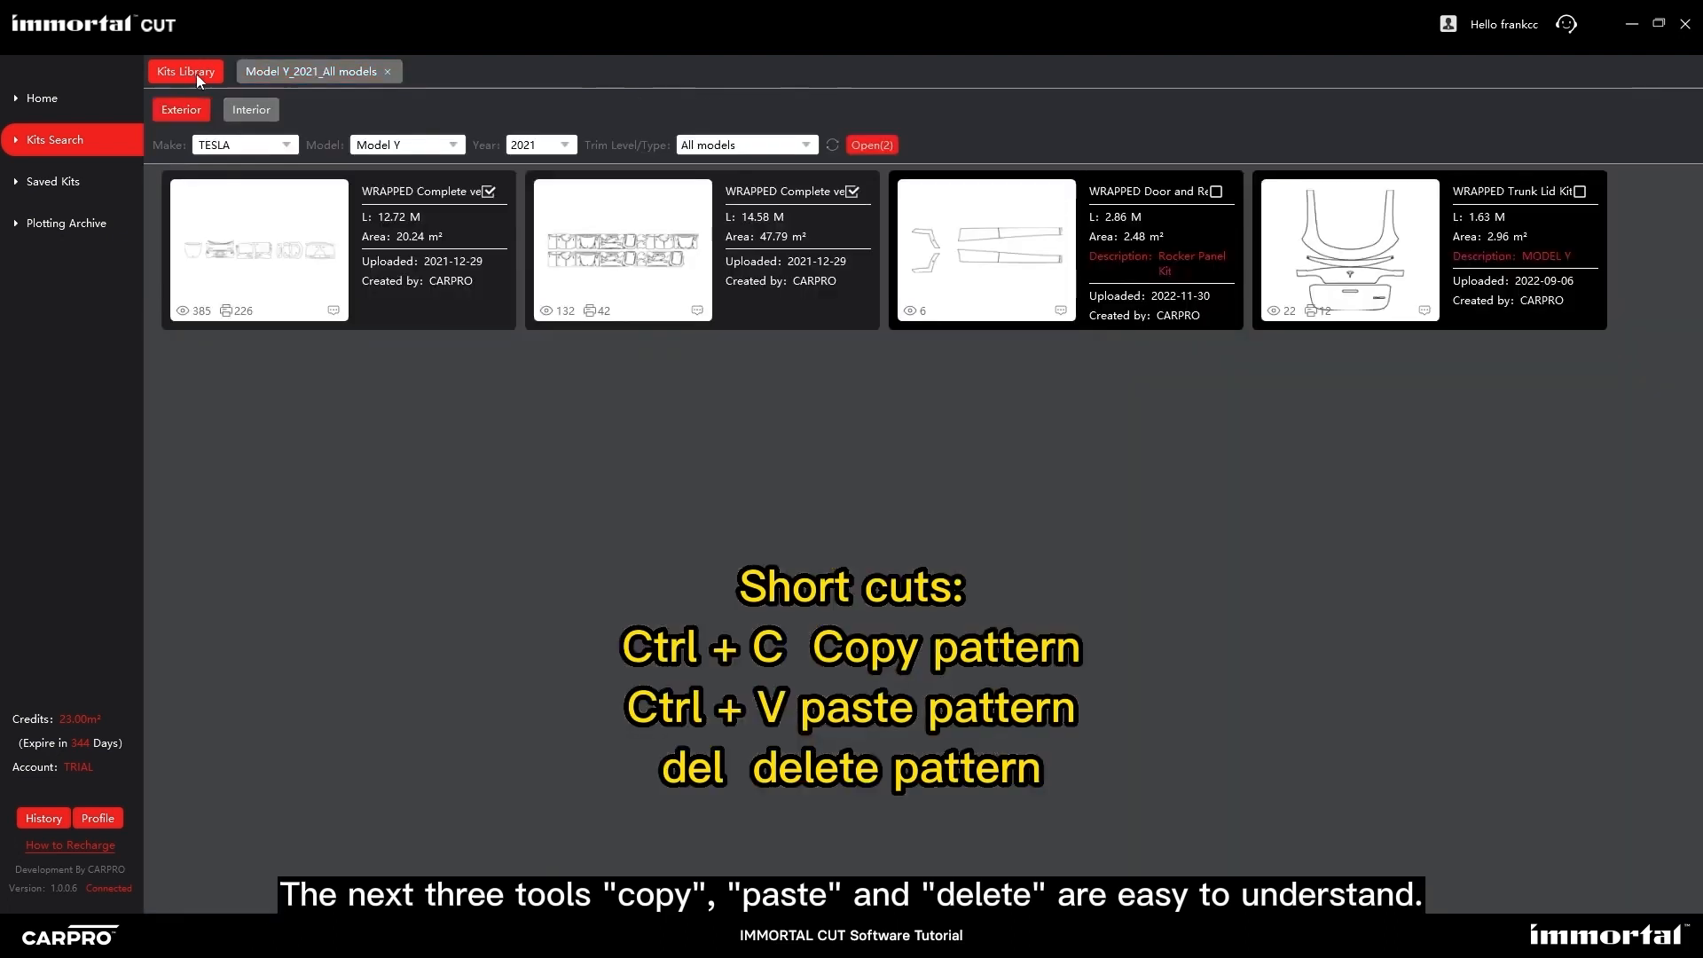
pyautogui.click(286, 144)
pyautogui.scroll(1, 241, 346)
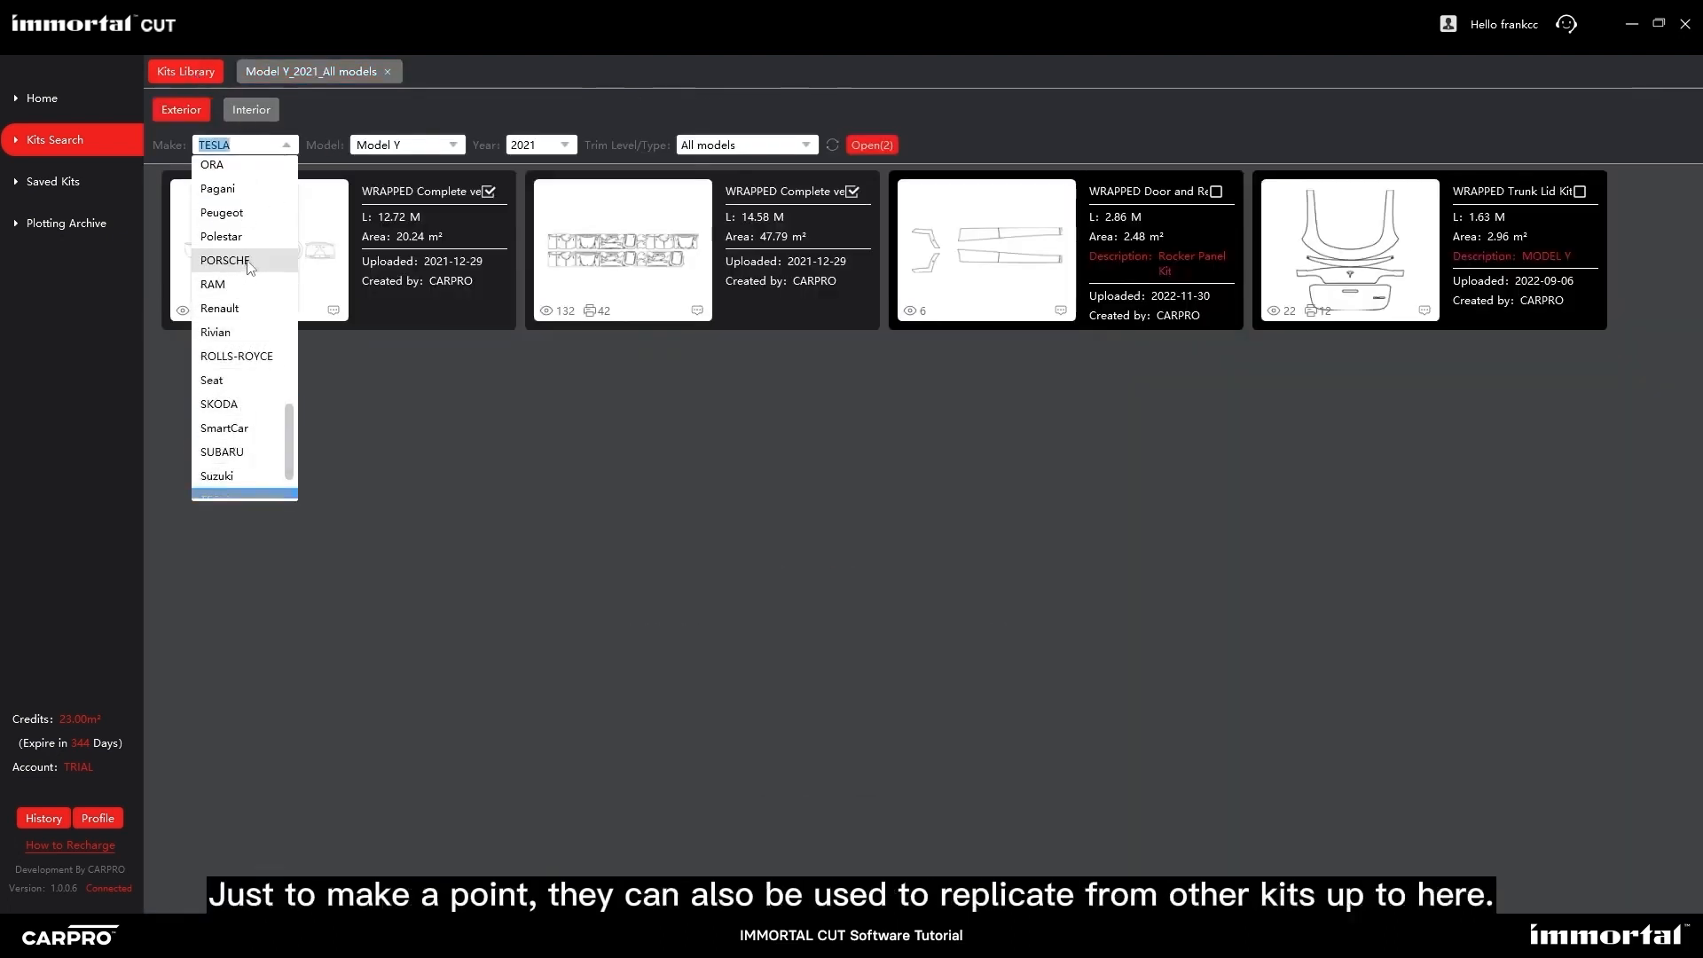
pyautogui.click(226, 260)
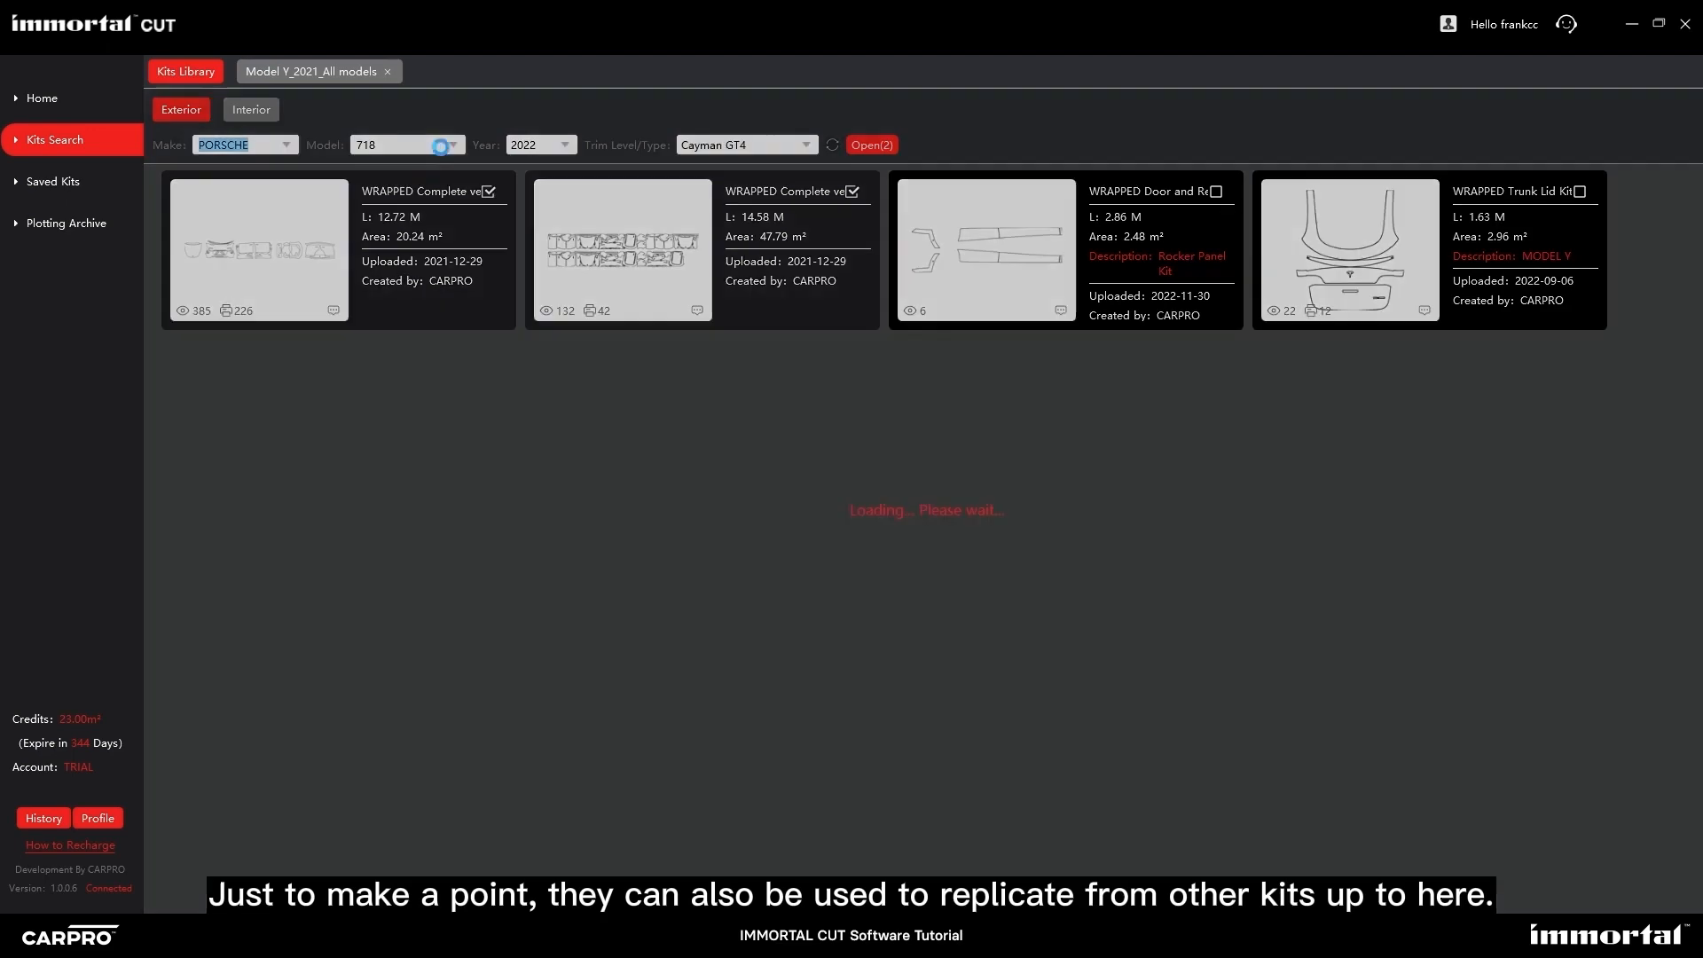
pyautogui.click(463, 144)
pyautogui.click(381, 163)
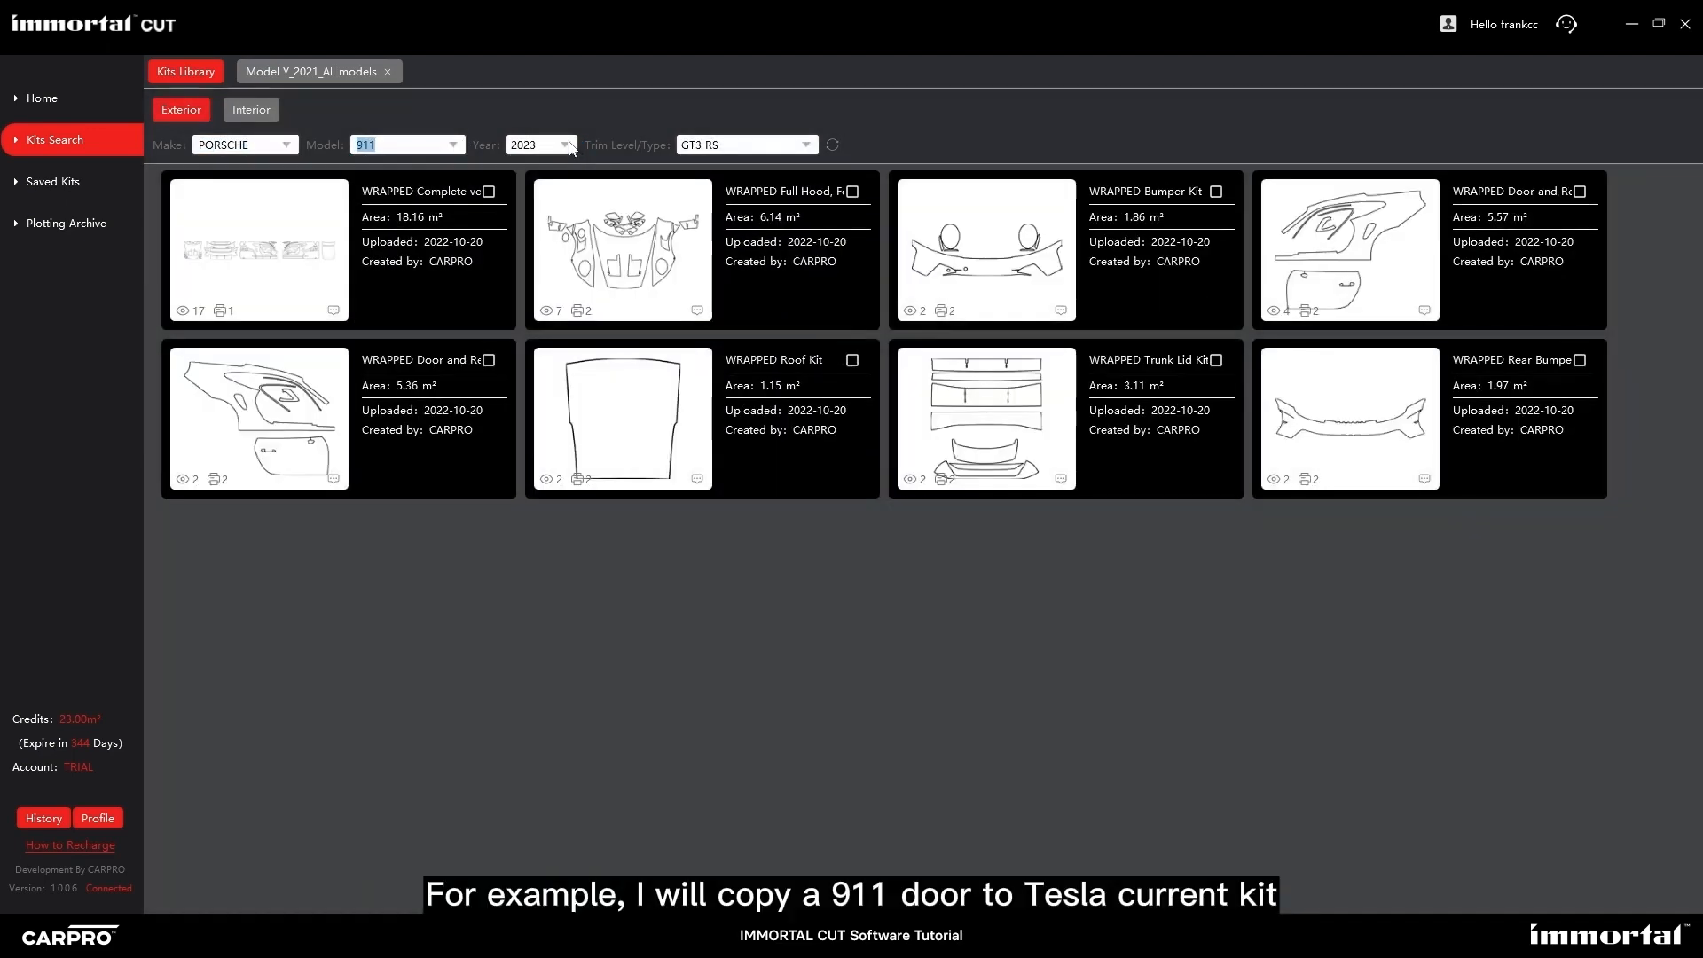
pyautogui.click(569, 145)
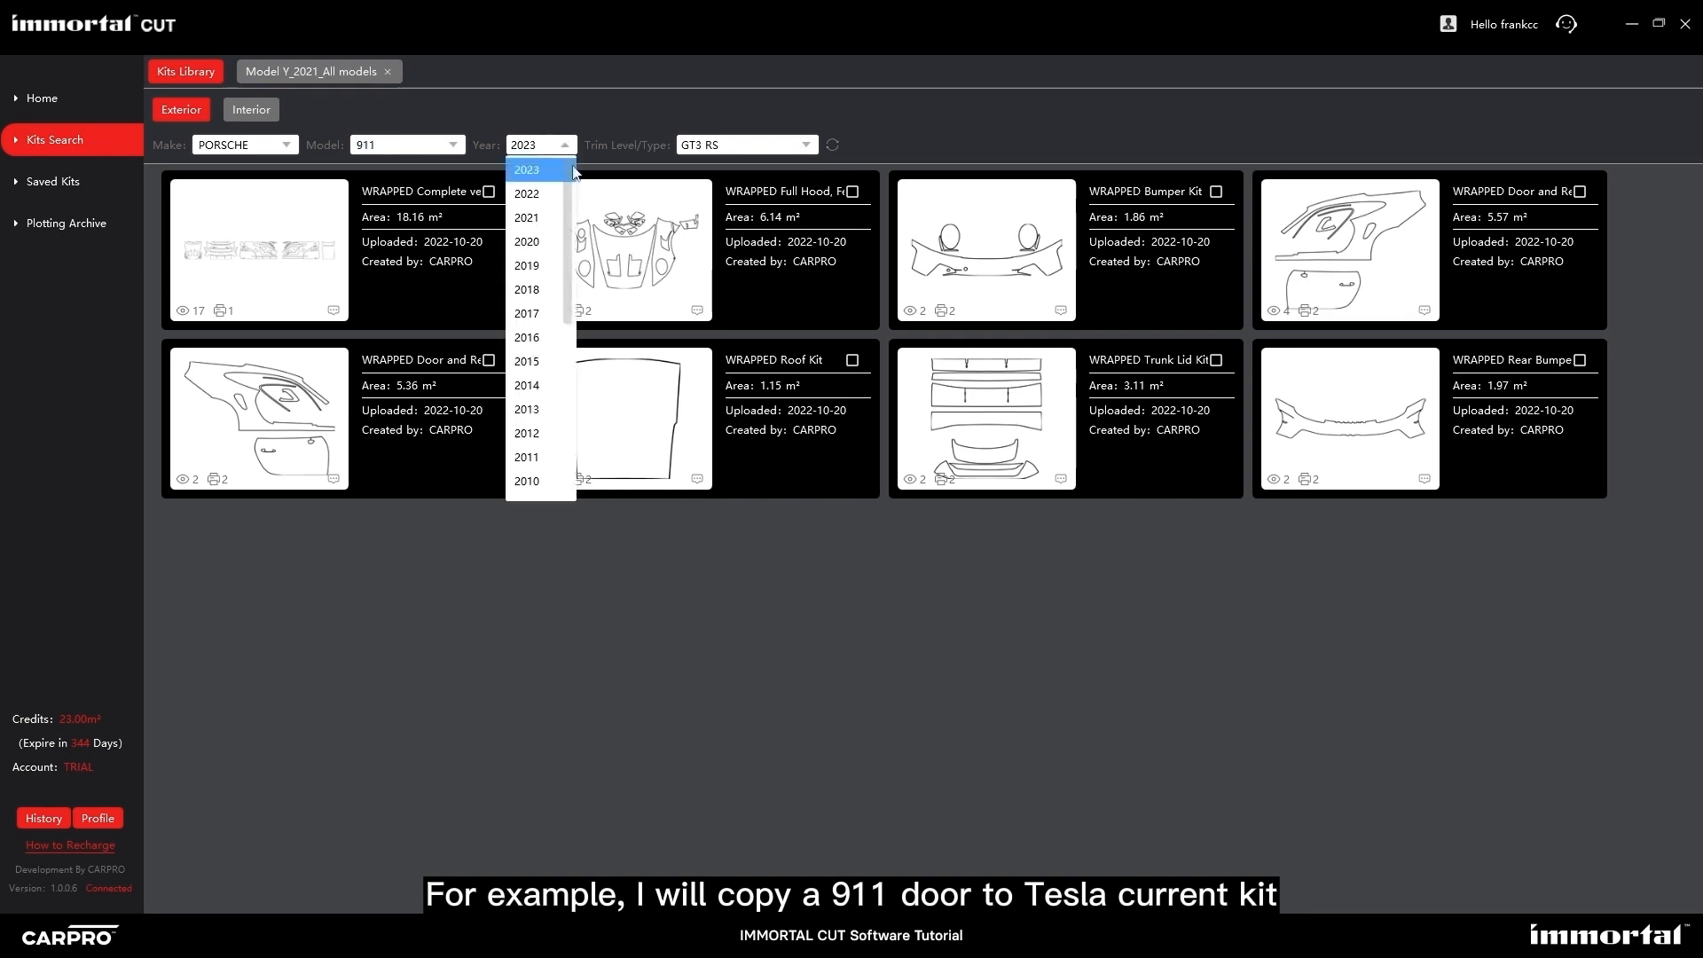
pyautogui.click(322, 269)
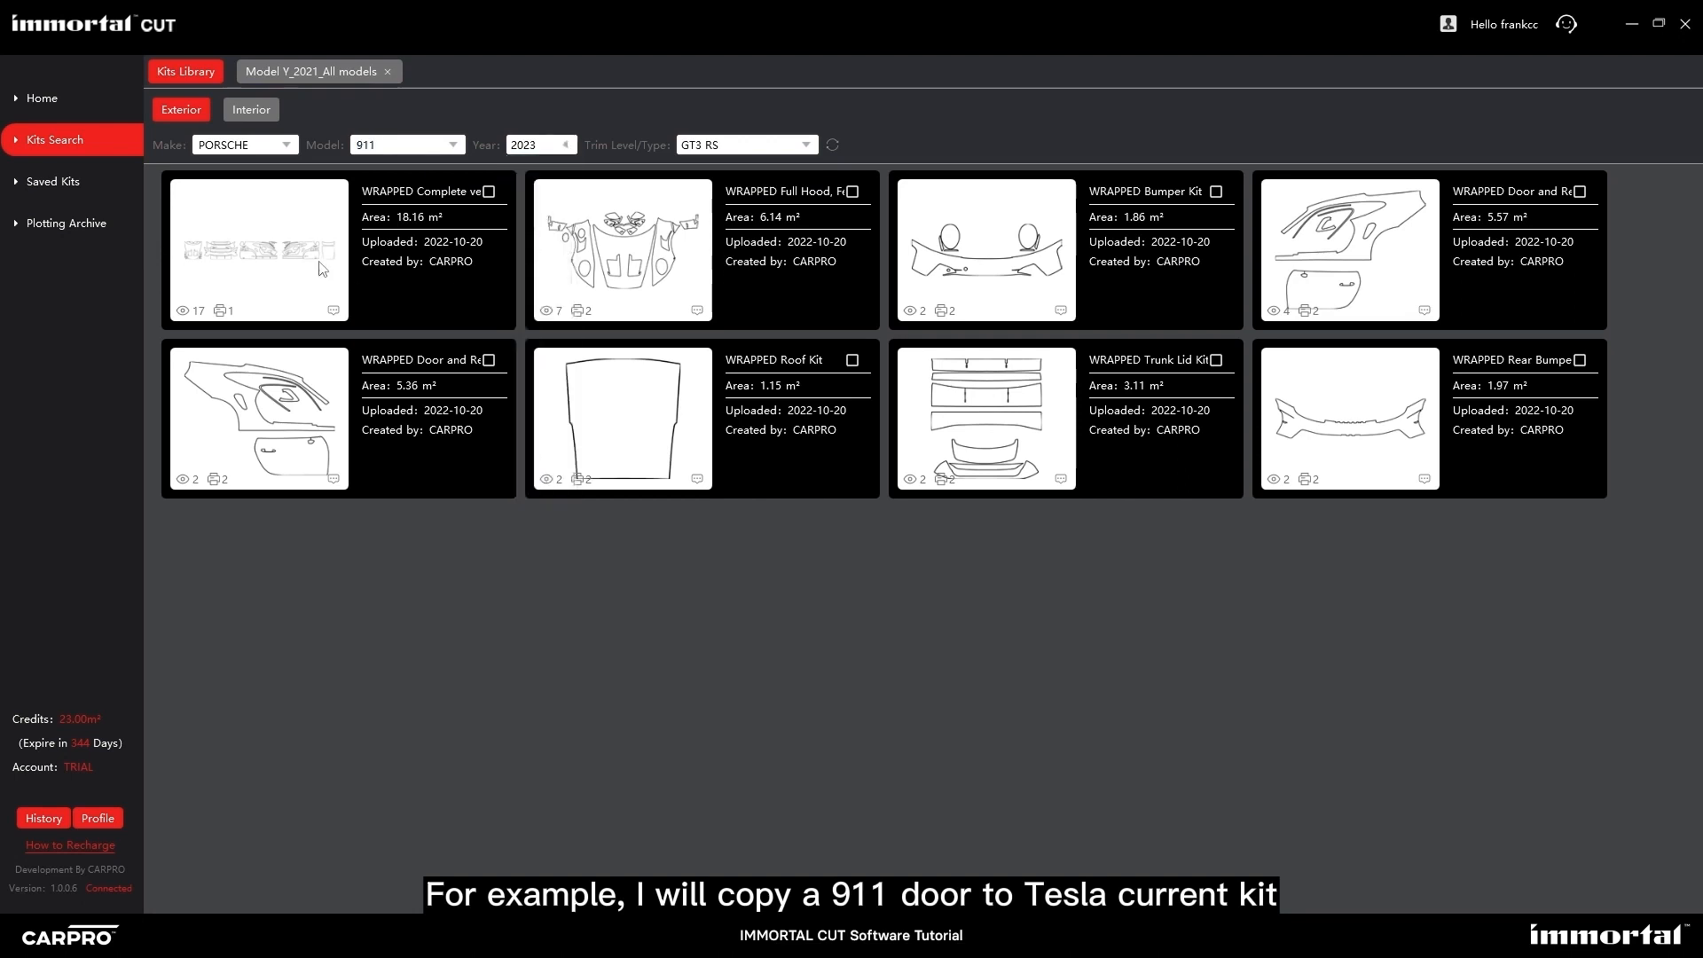
# Open the 911 GT3 RS complete kit, copy its door into the Model Y layout, then undo the paste.
pyautogui.doubleClick(275, 264)
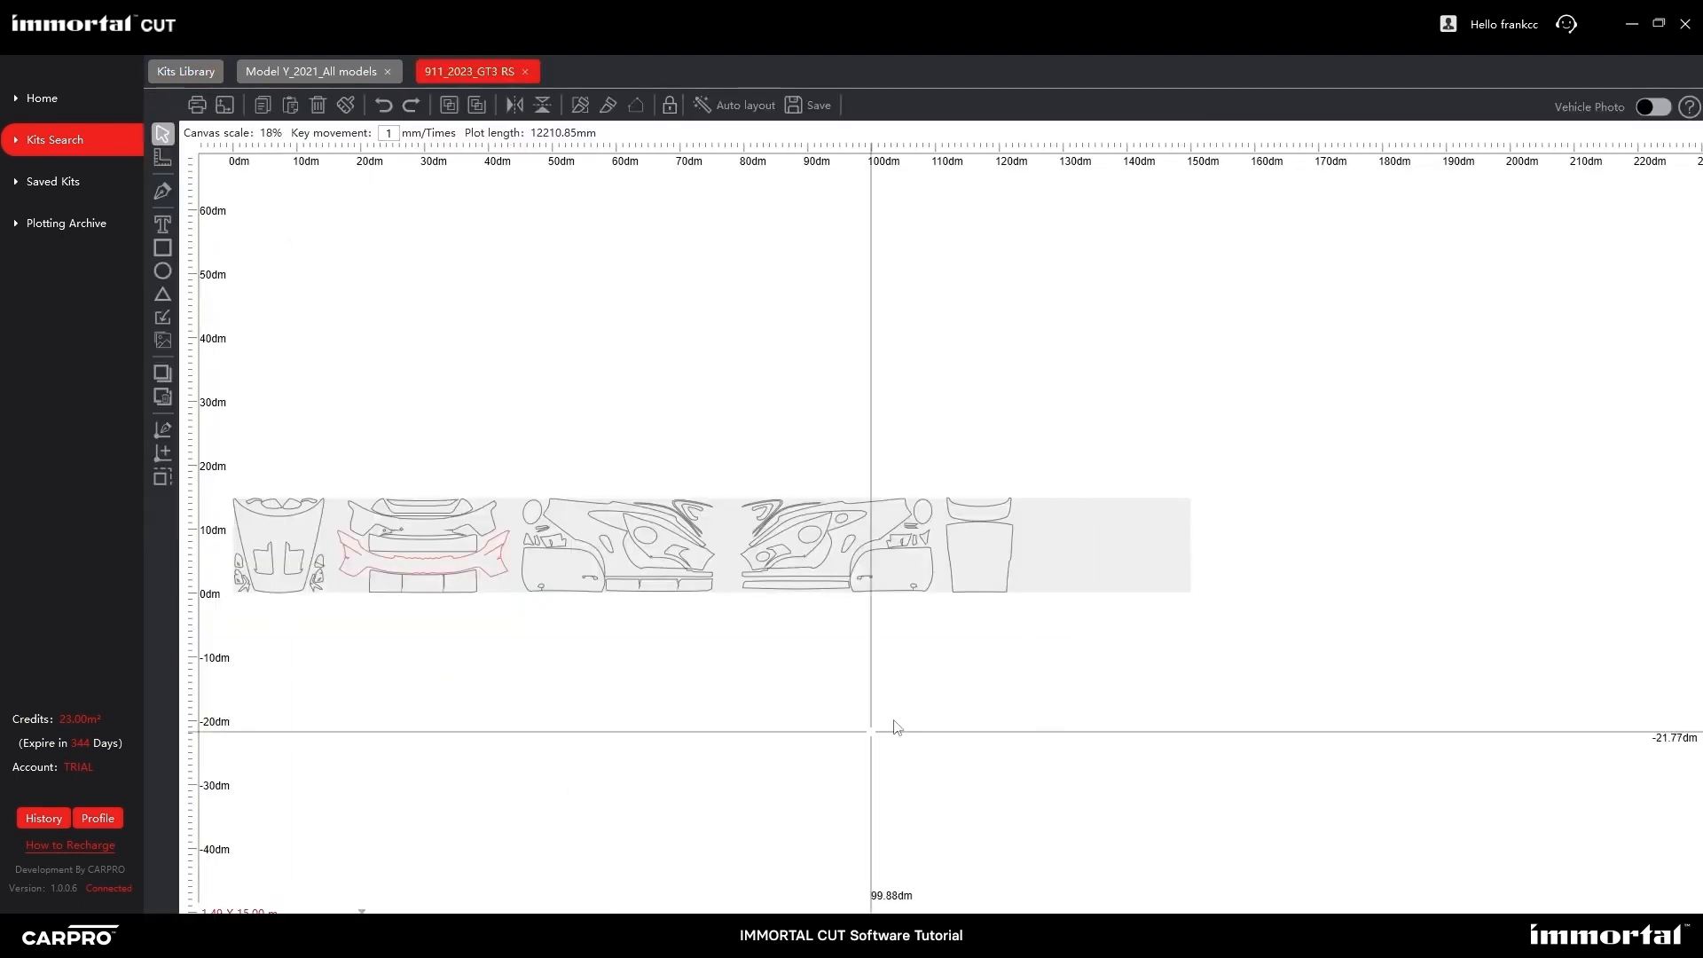
pyautogui.click(896, 562)
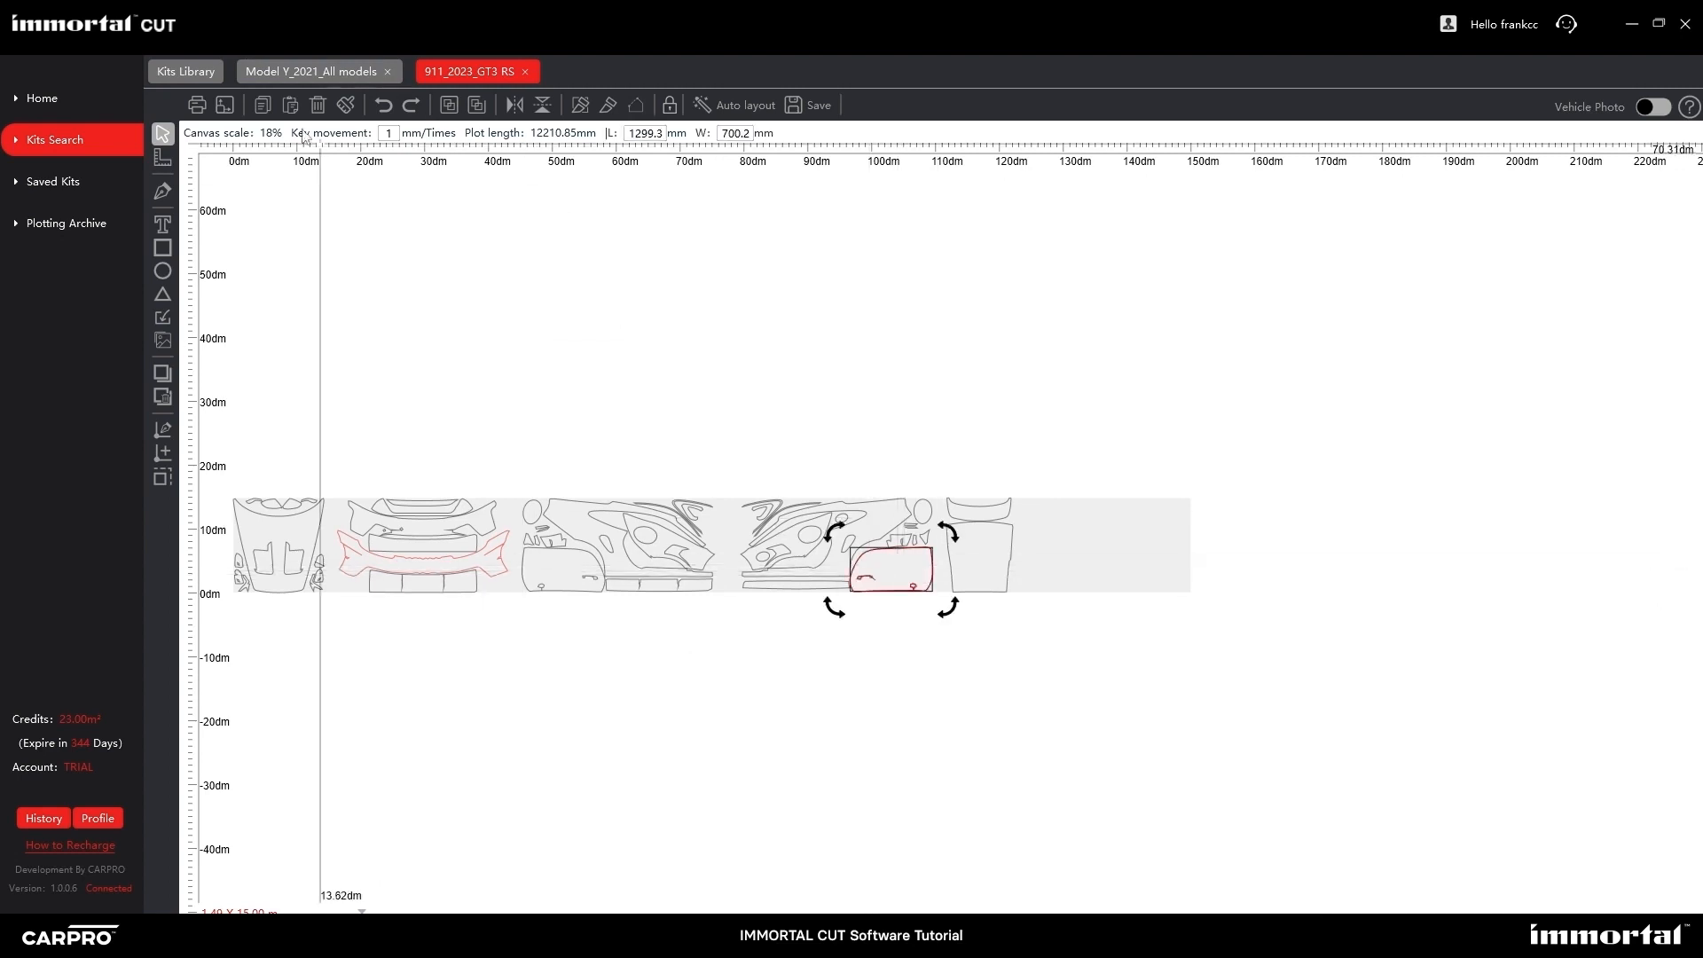
pyautogui.click(307, 70)
pyautogui.hotkey('ctrl', 'v')
pyautogui.moveTo(1292, 597); pyautogui.dragTo(733, 612)
pyautogui.hotkey('ctrl', 'v')
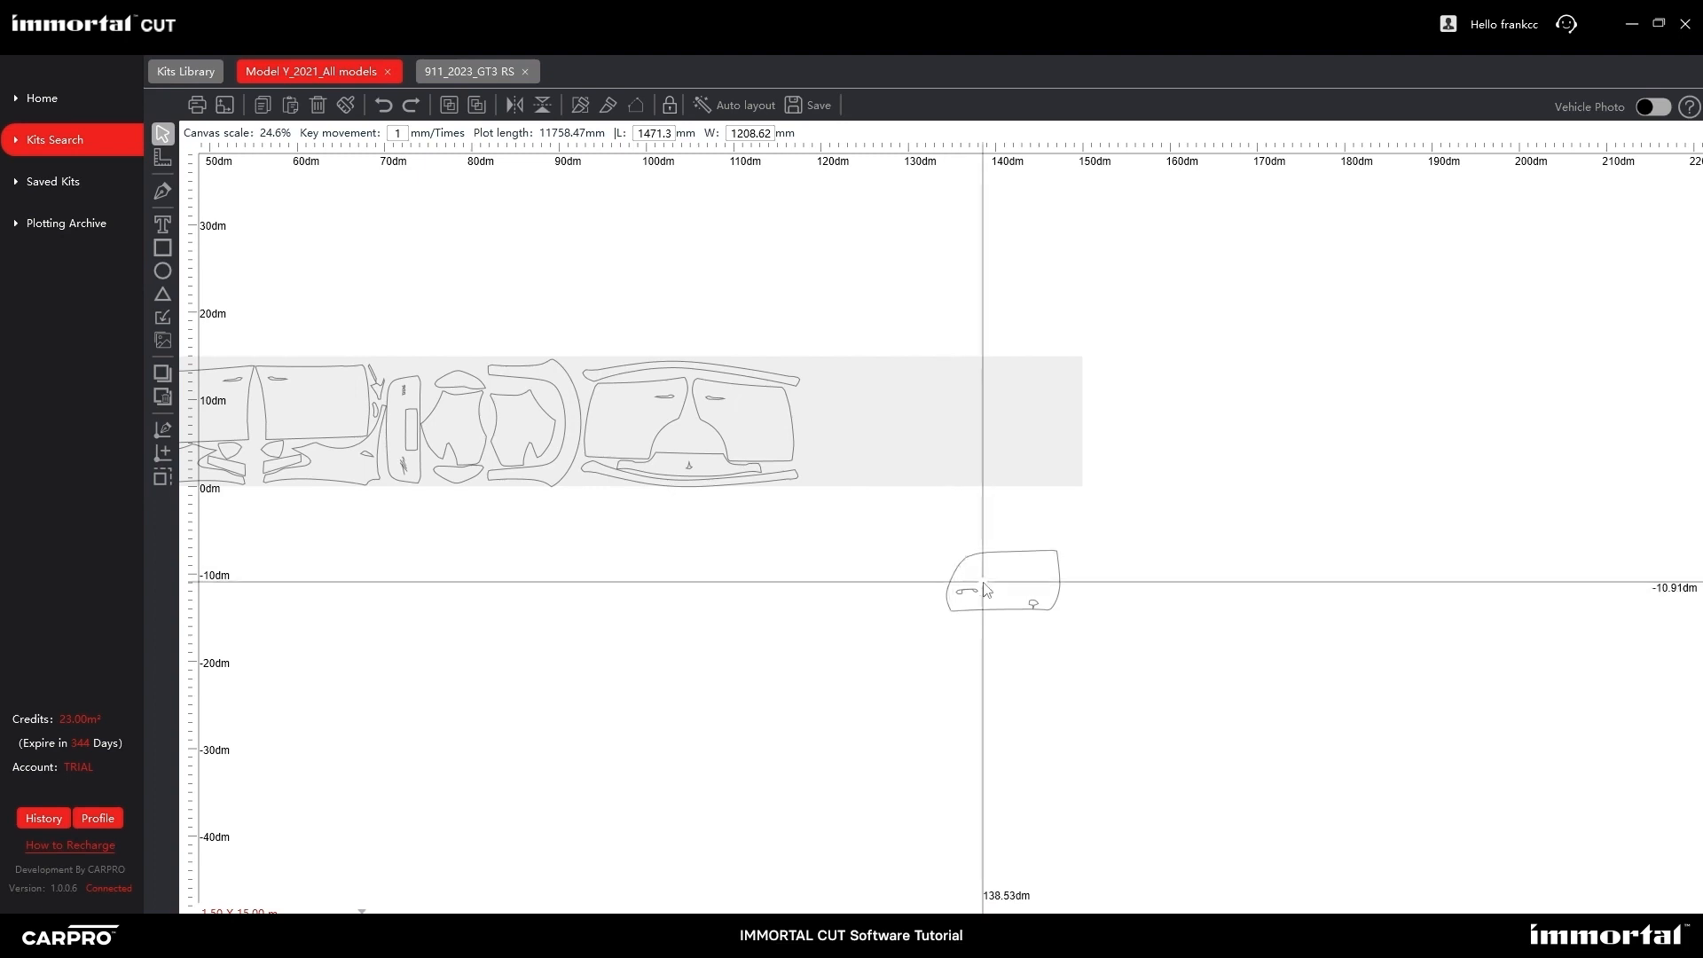
pyautogui.hotkey('ctrl', 'z')
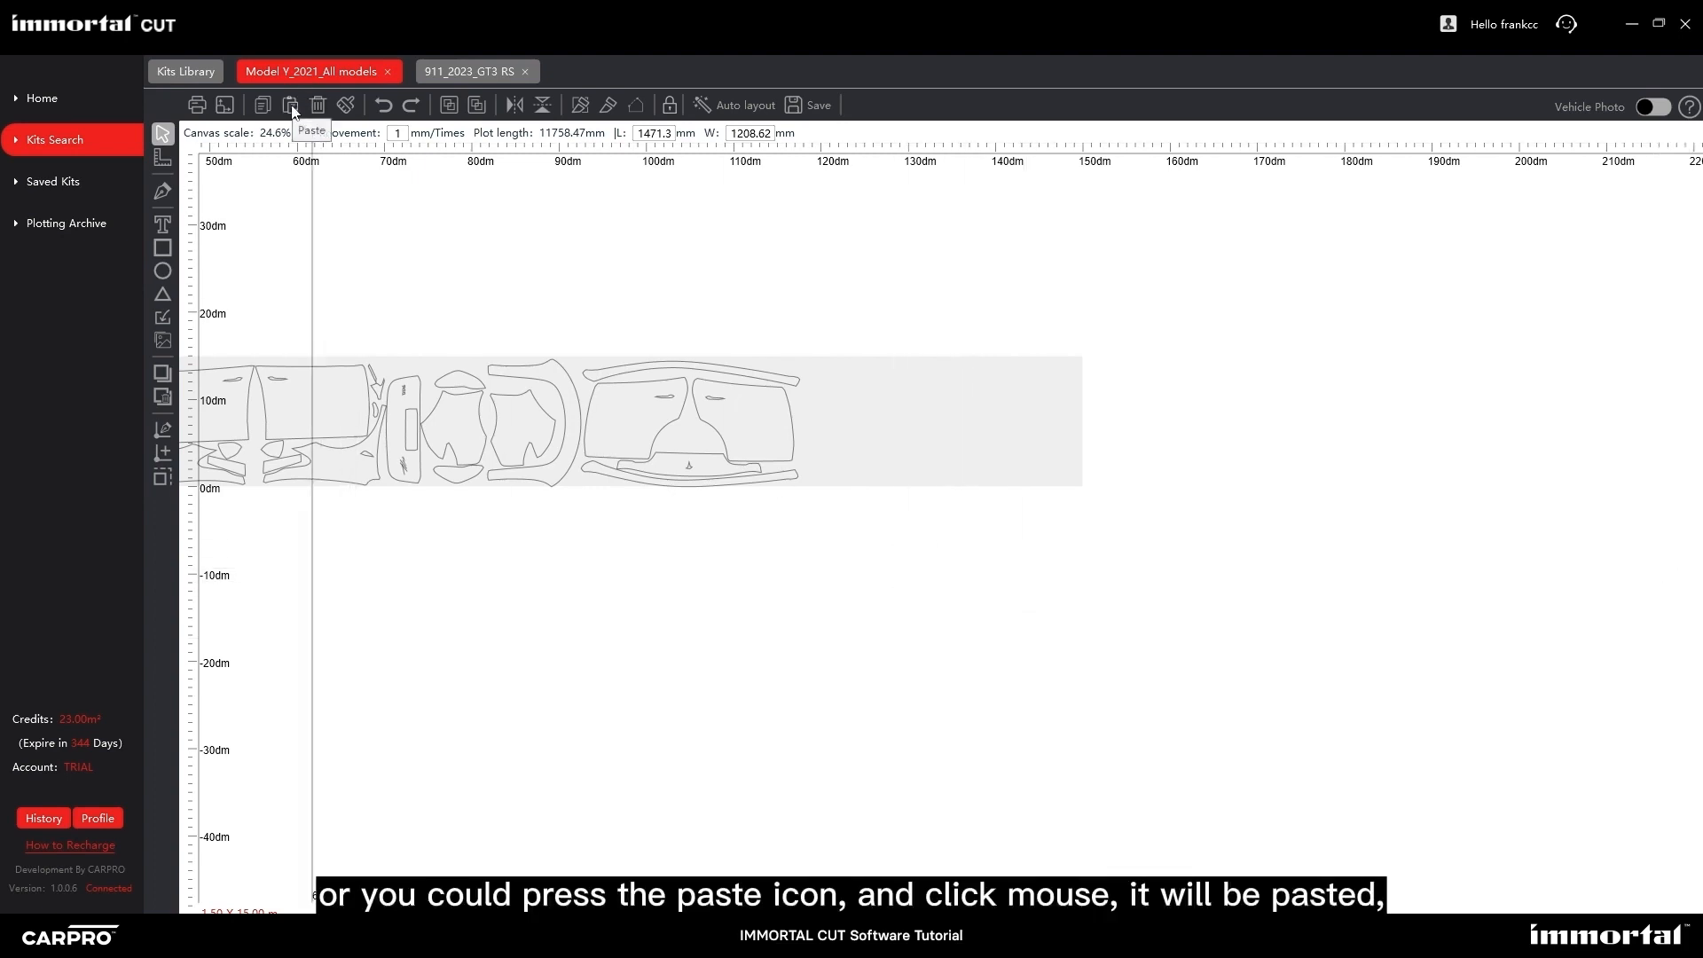
pyautogui.click(293, 110)
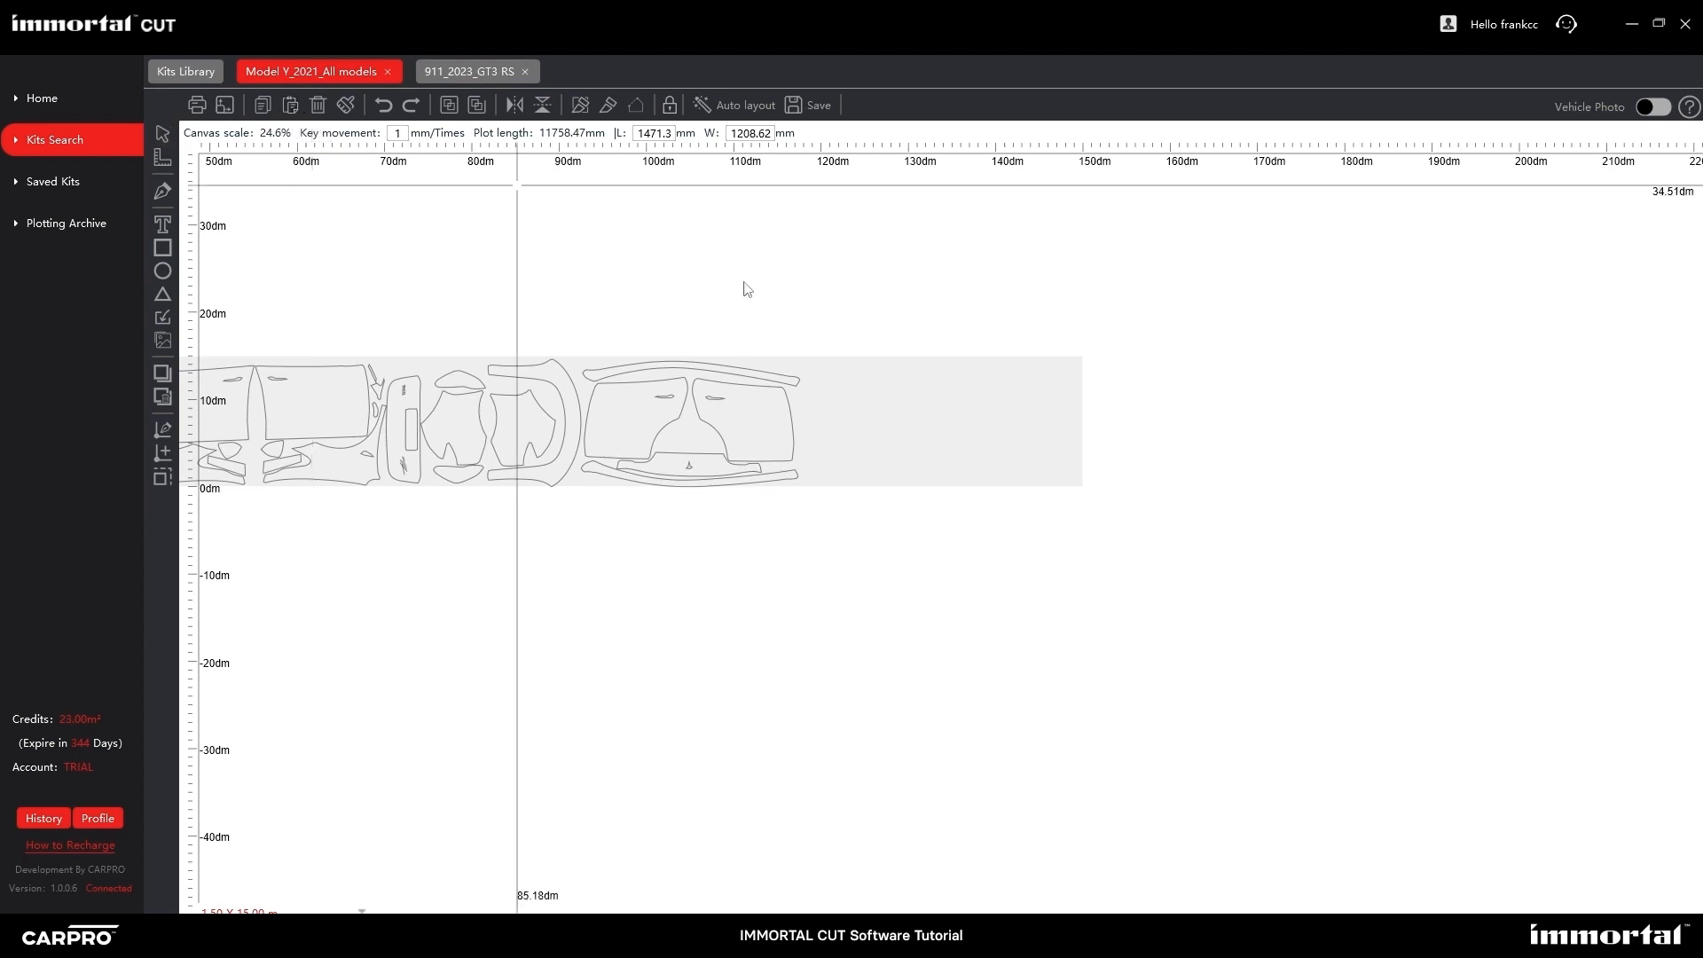
pyautogui.click(814, 374)
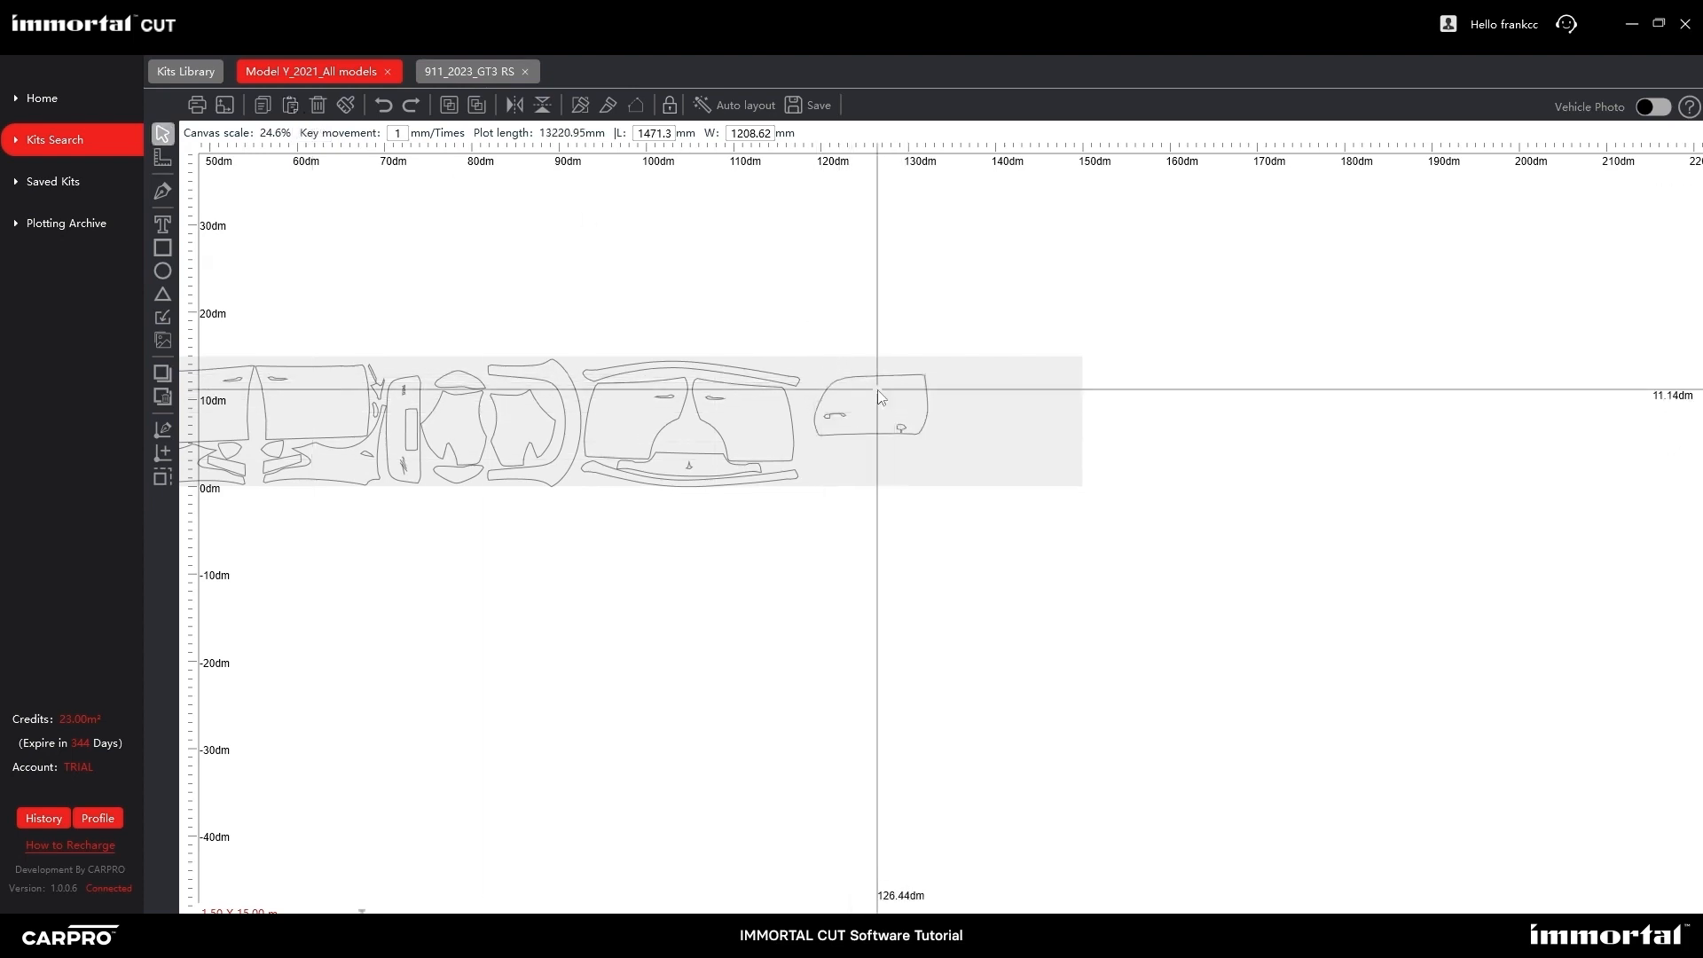
pyautogui.moveTo(881, 396); pyautogui.dragTo(829, 407)
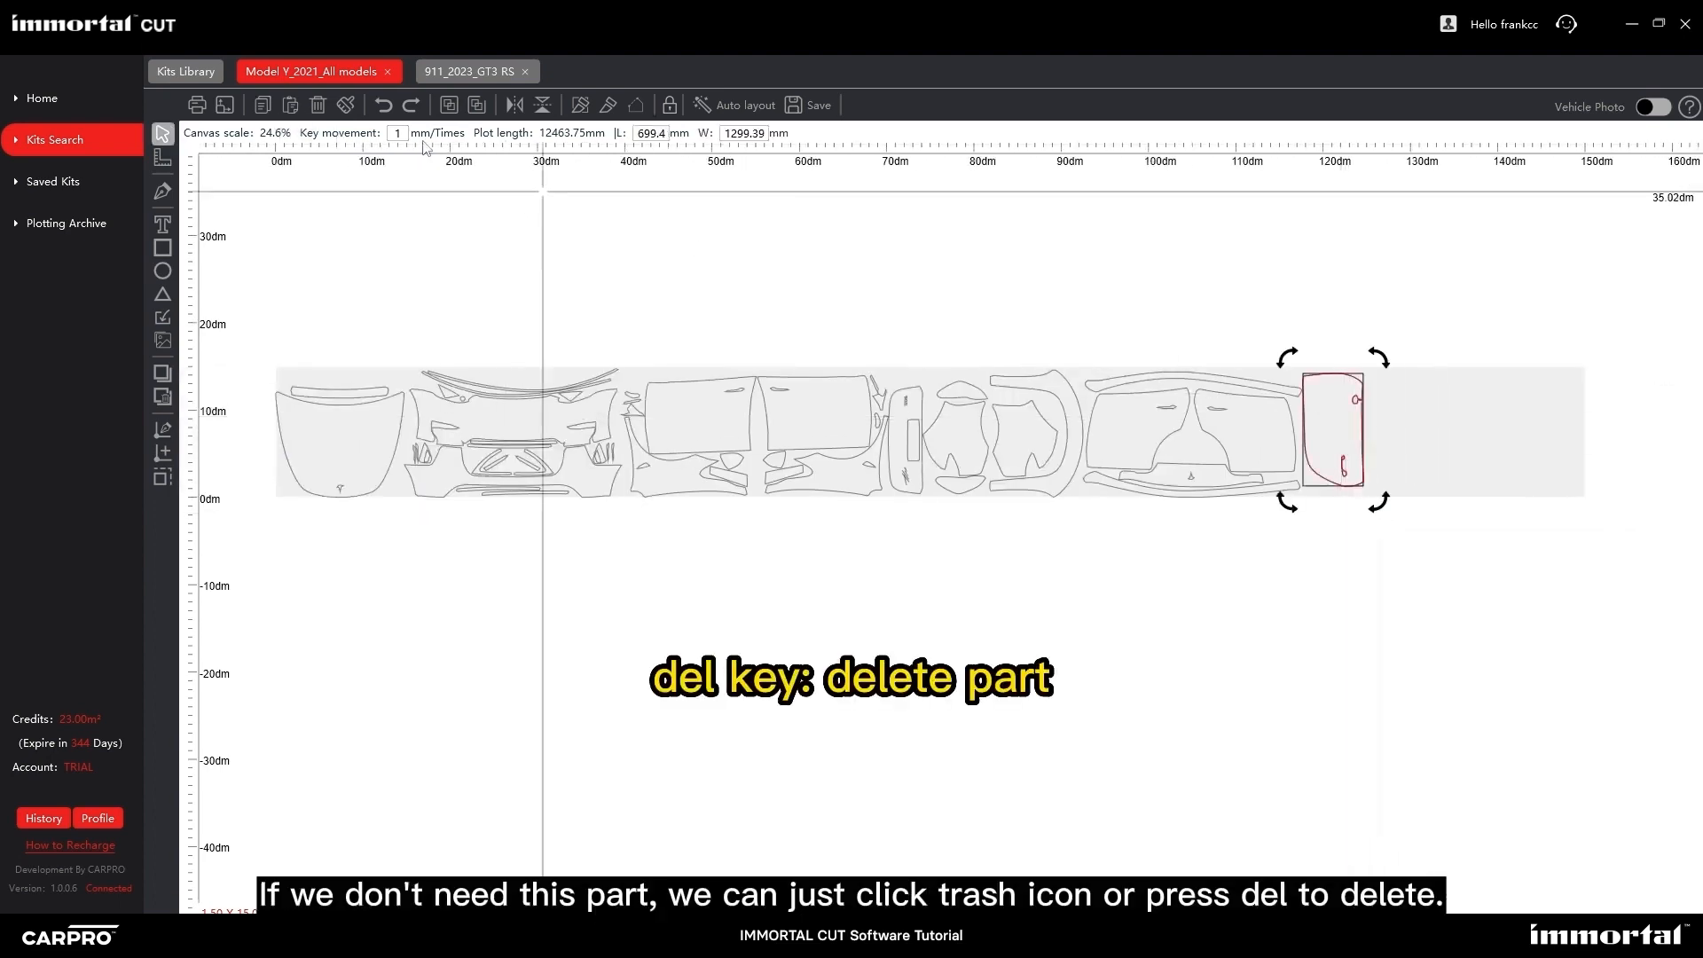
pyautogui.click(319, 105)
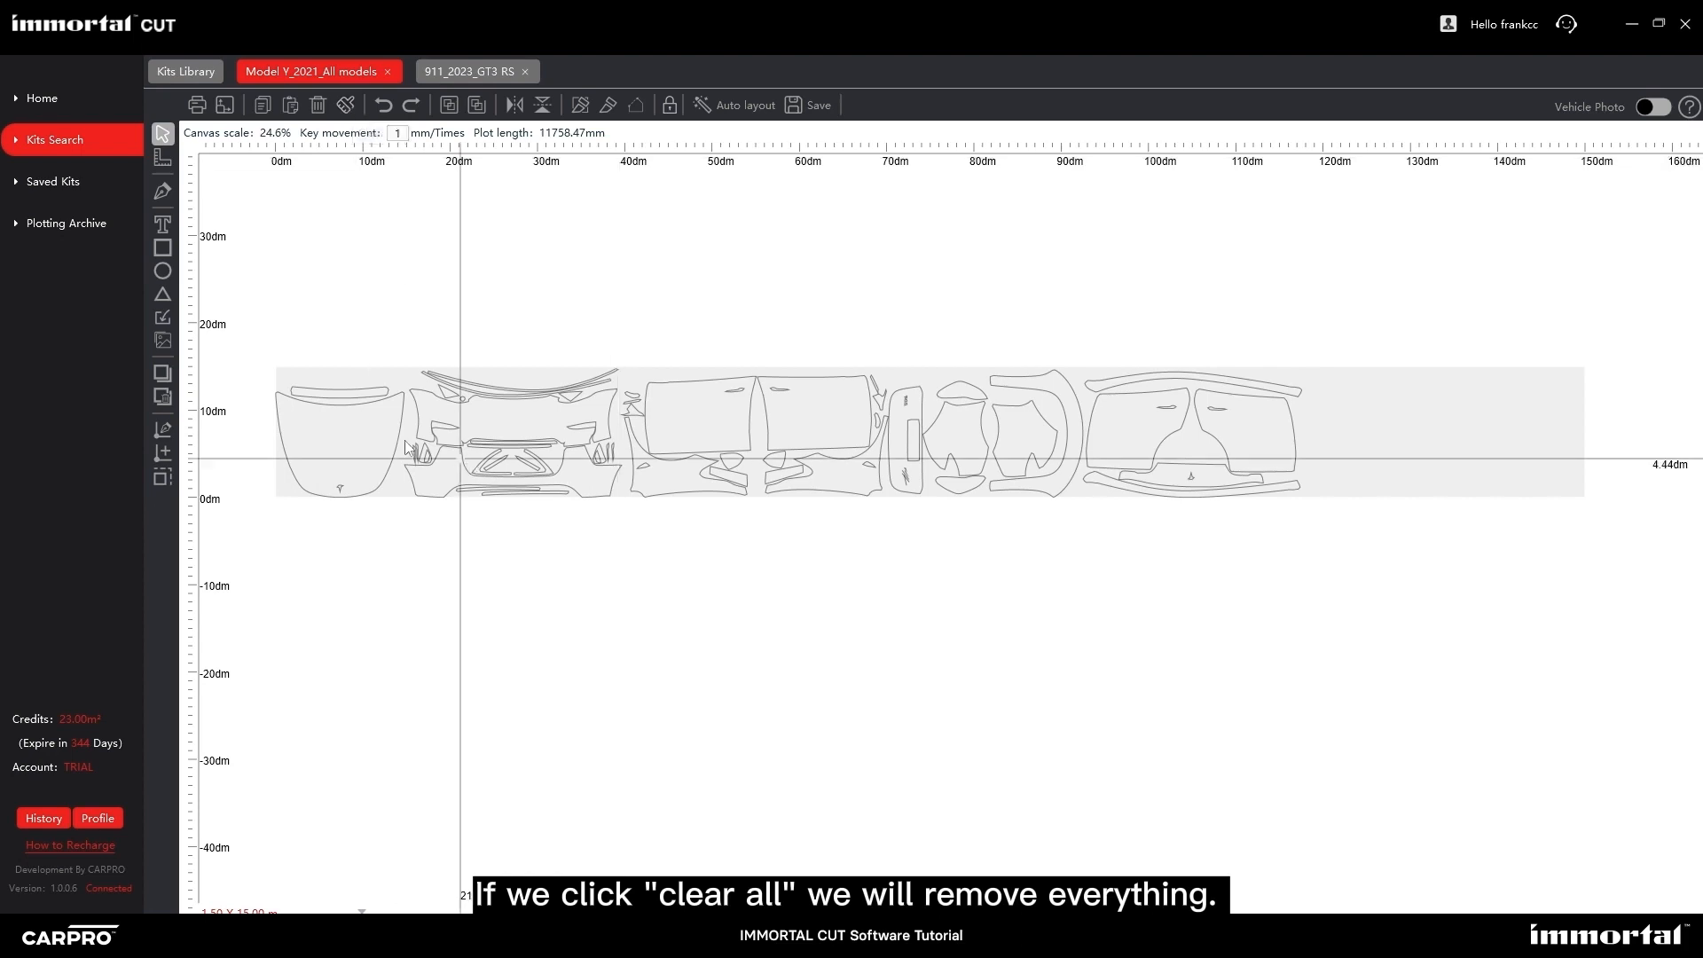
pyautogui.click(347, 105)
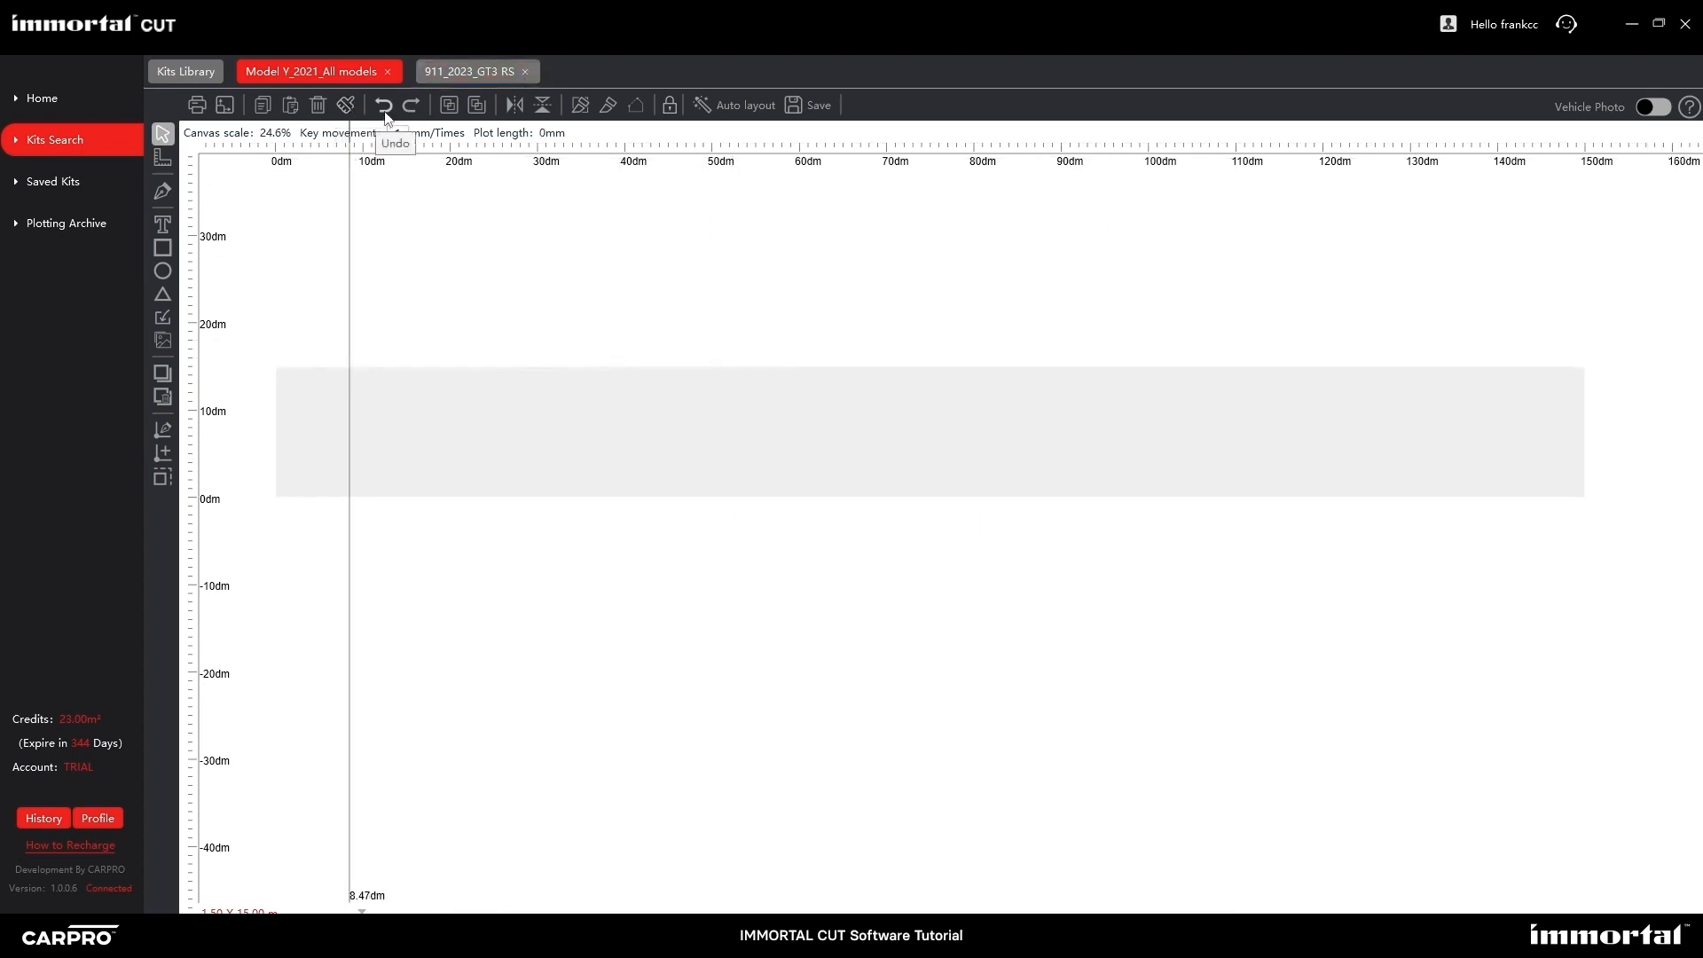
pyautogui.click(385, 115)
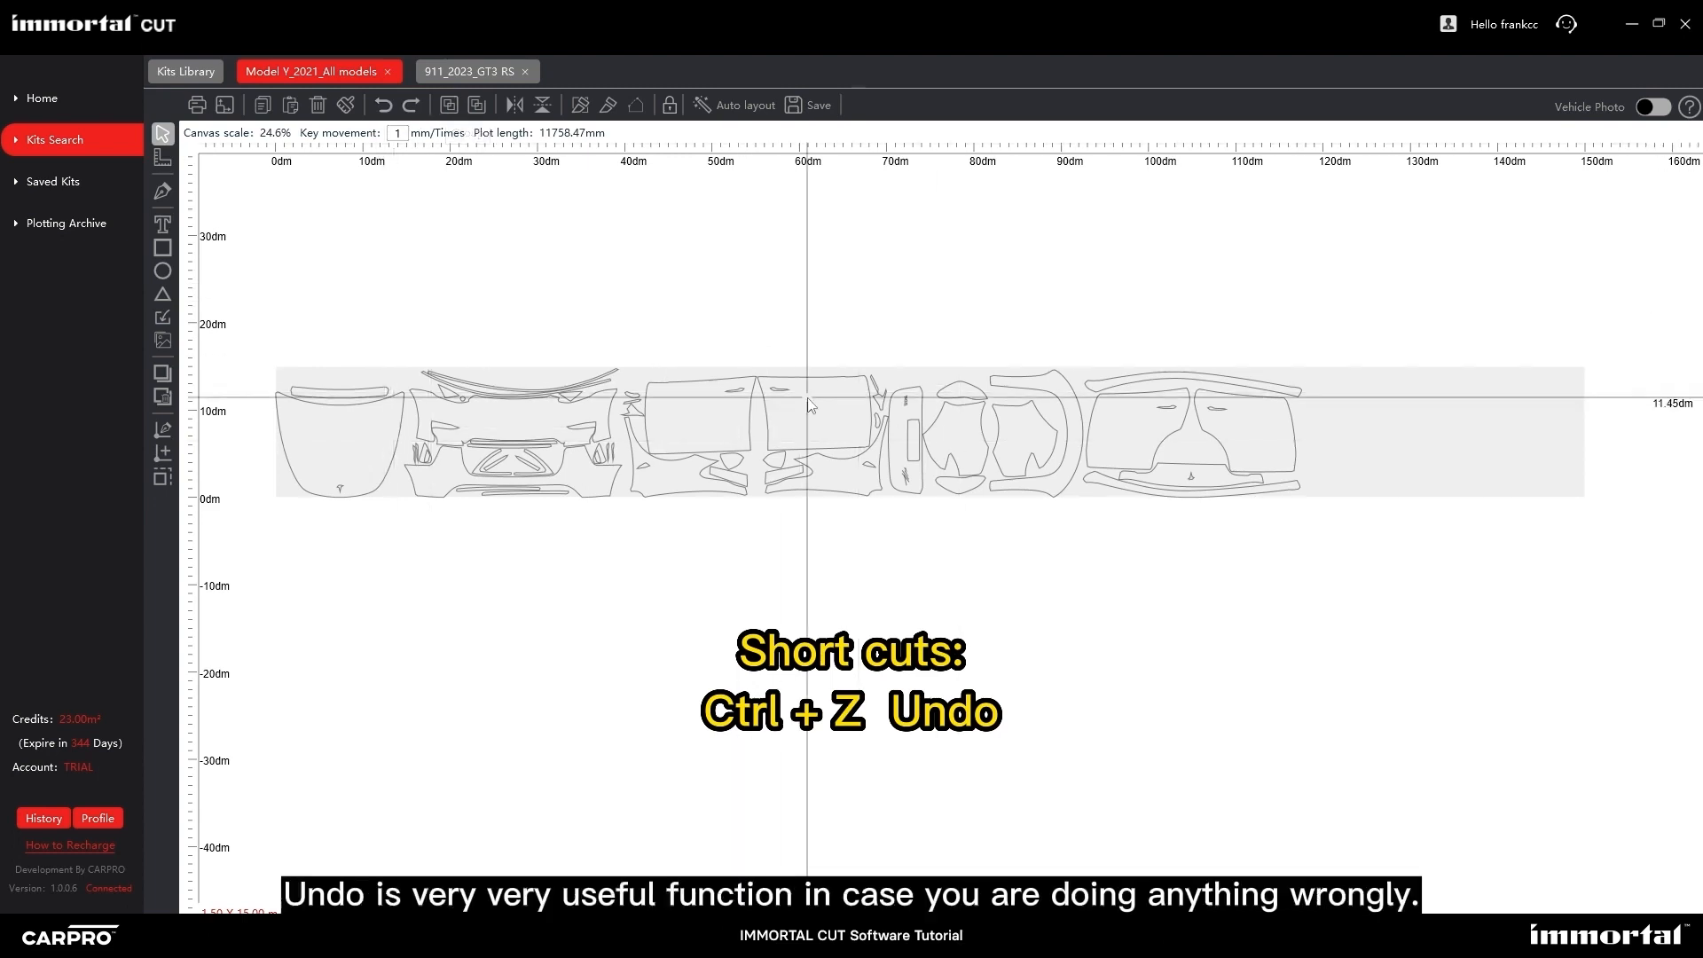
# Group the hood with its top strip and move the group below the kit sheet.
pyautogui.scroll(3, 807, 403)
pyautogui.moveTo(769, 450); pyautogui.dragTo(1383, 395)
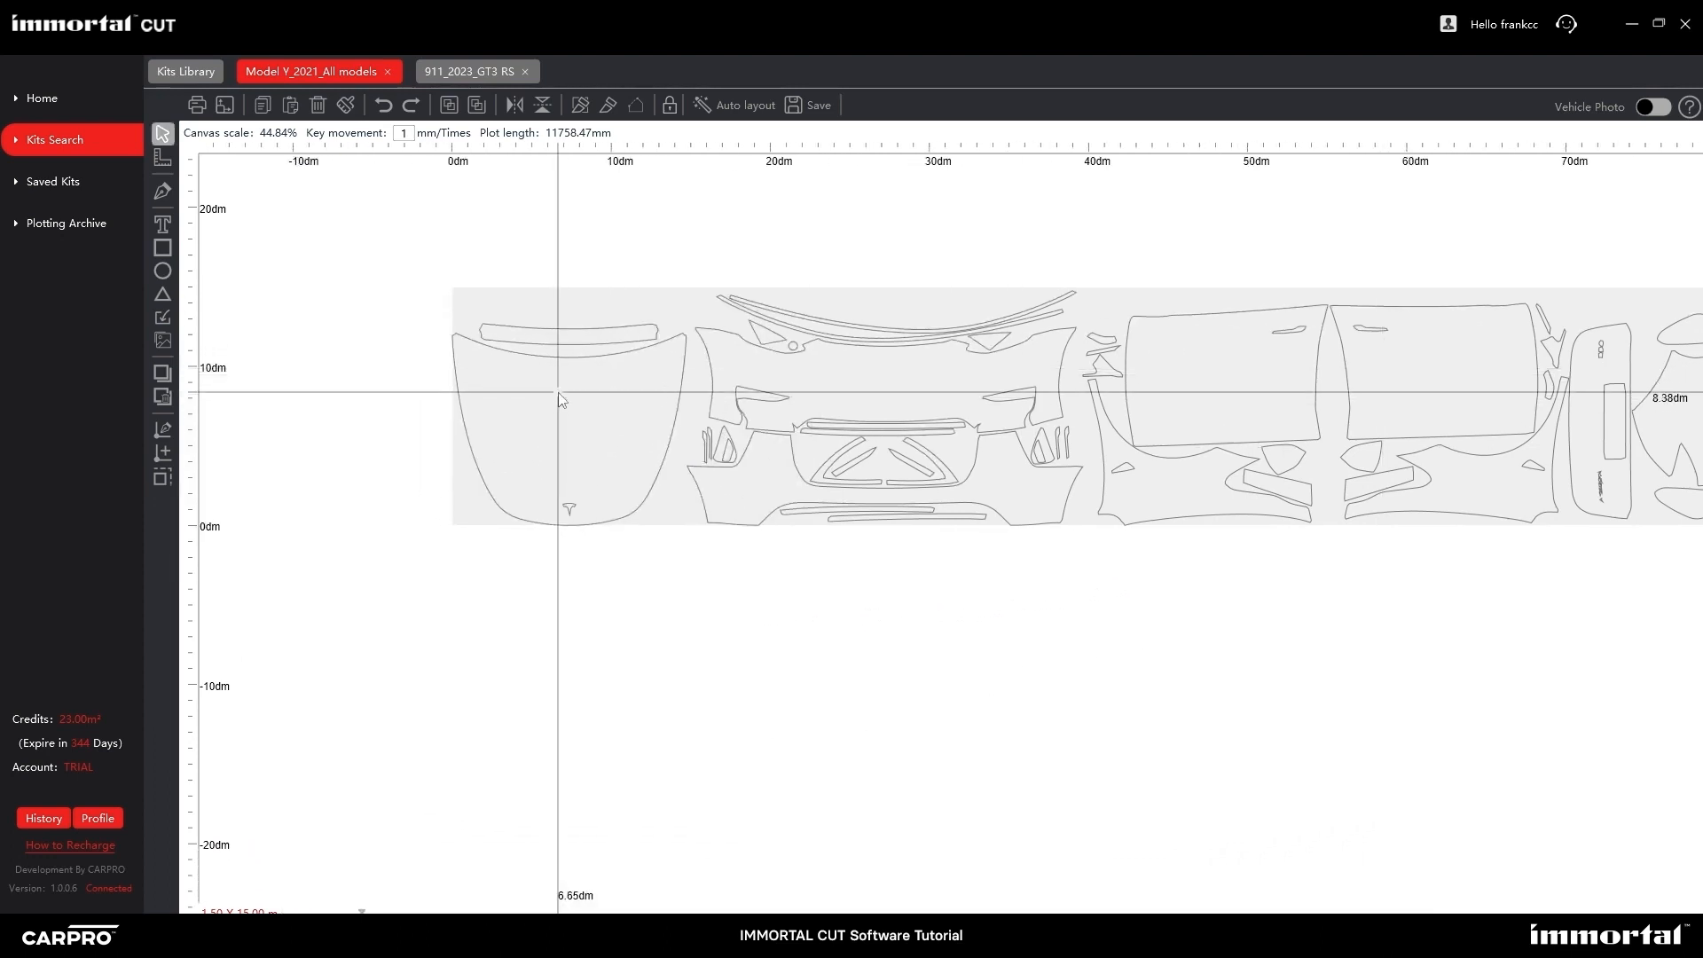
pyautogui.moveTo(420, 254); pyautogui.dragTo(691, 571)
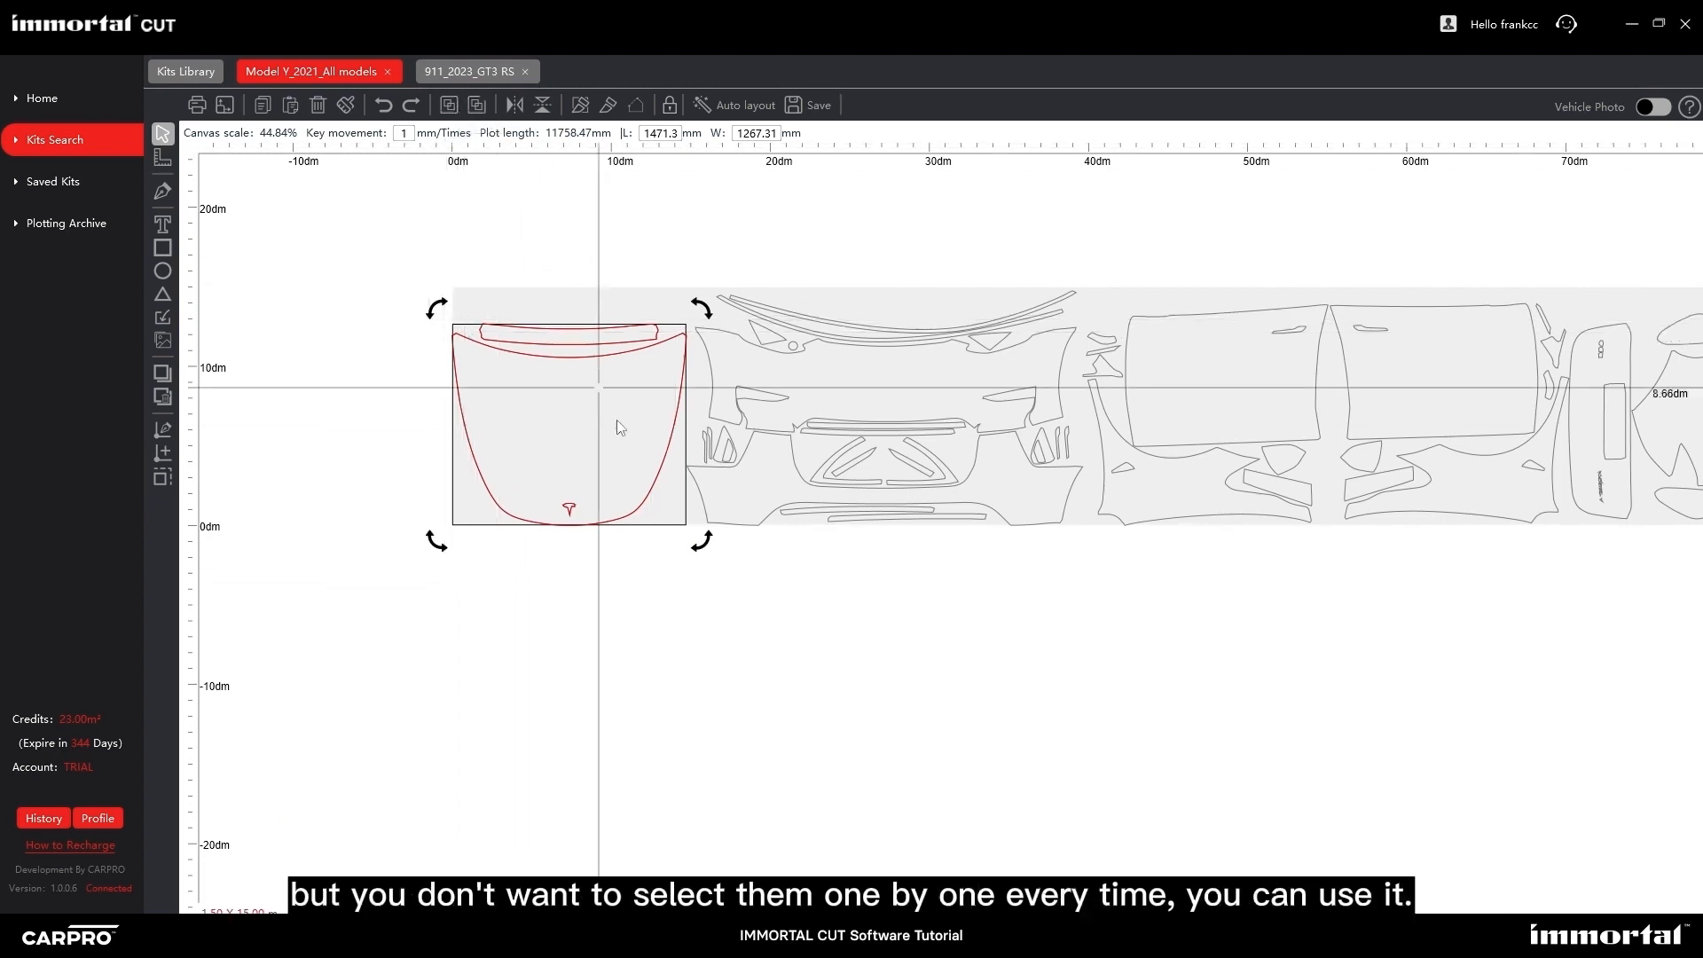
pyautogui.click(609, 269)
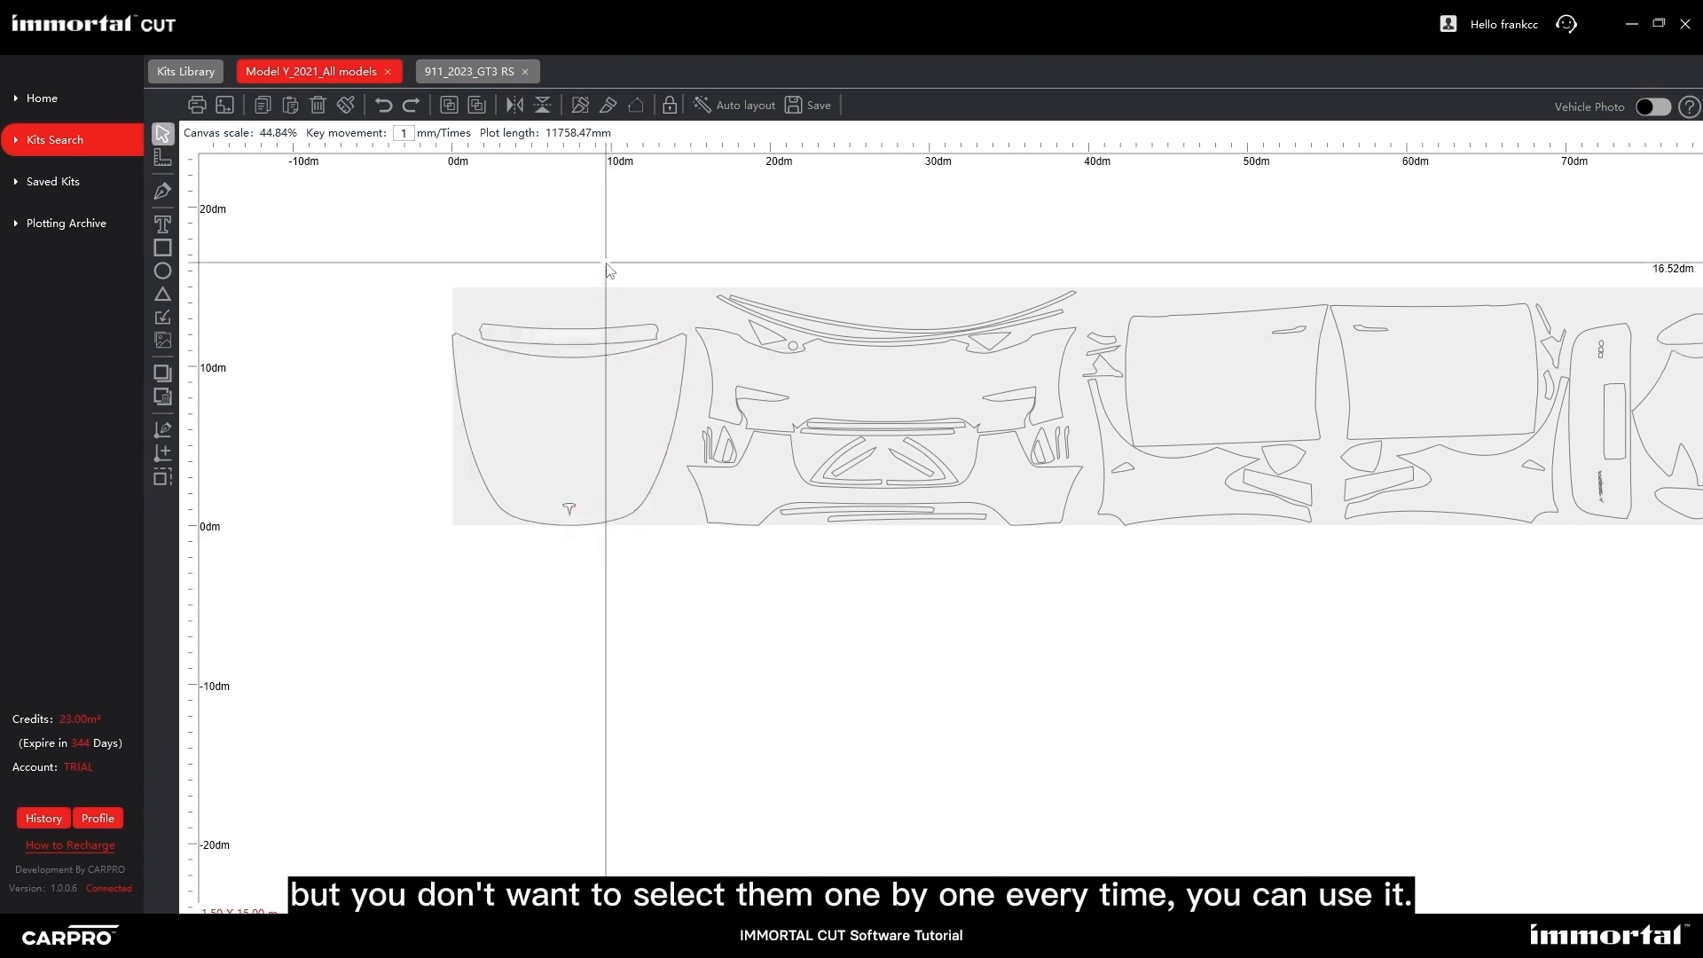
pyautogui.click(603, 364)
pyautogui.moveTo(601, 383); pyautogui.dragTo(589, 646)
pyautogui.click(747, 664)
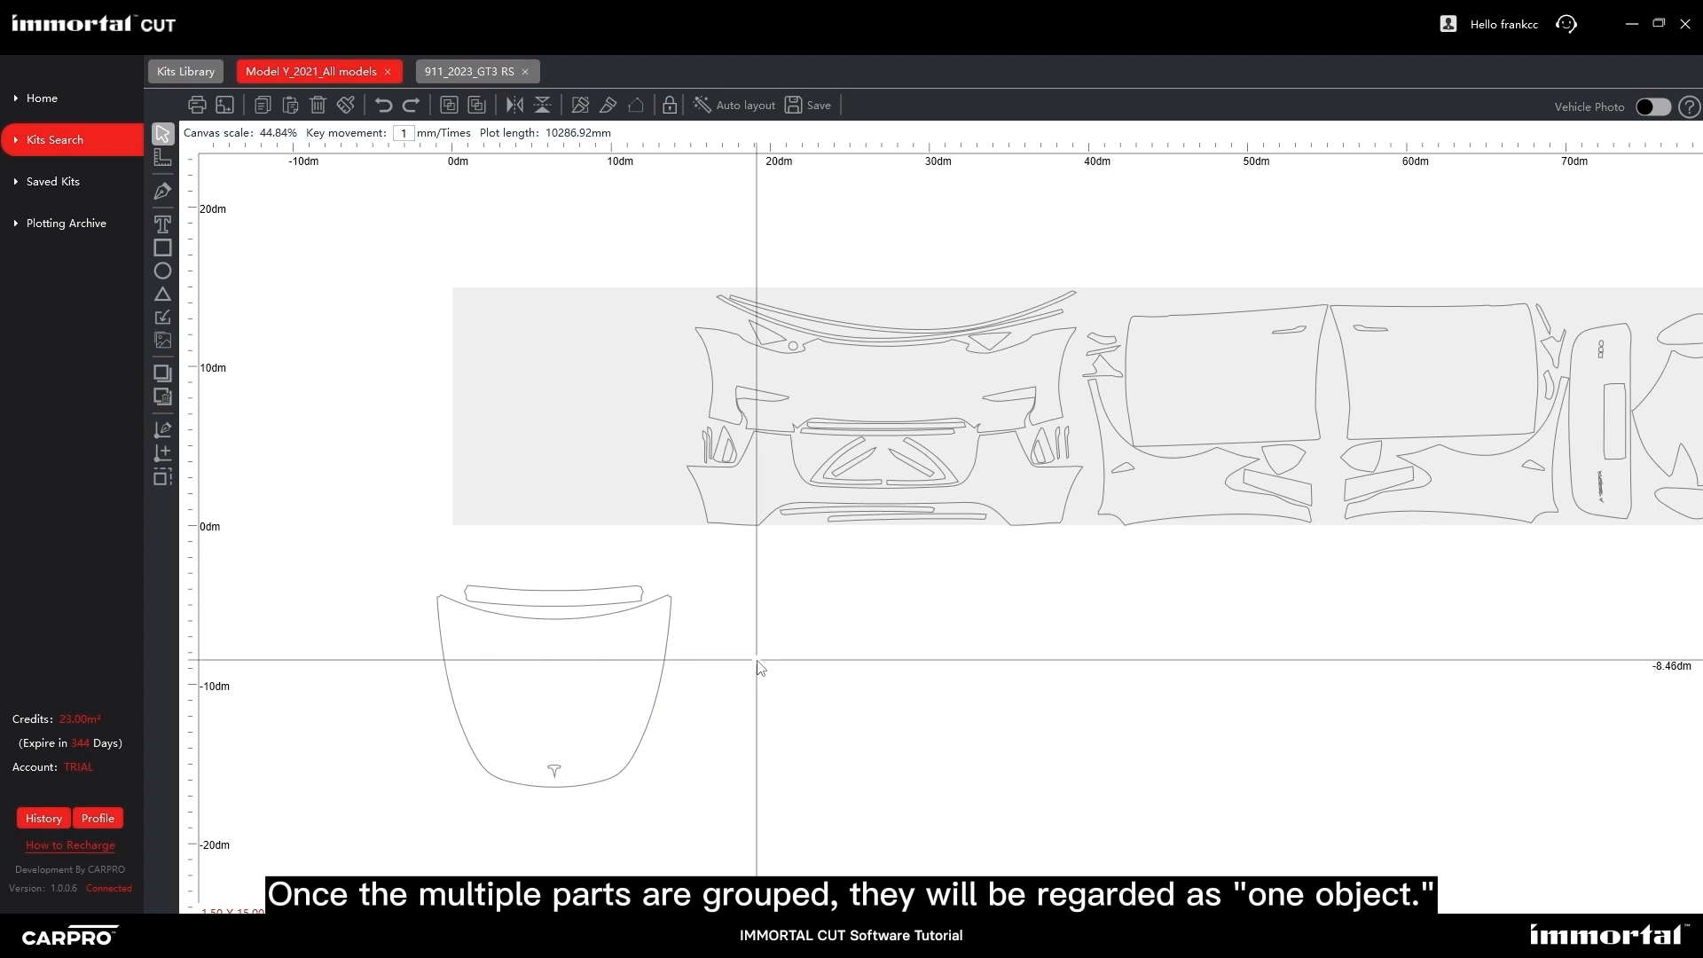
# Reselect the whole hood group and return it below the kit sheet.
pyautogui.moveTo(581, 619)
pyautogui.mouseDown()
pyautogui.moveTo(453, 389)
pyautogui.moveTo(593, 611)
pyautogui.mouseUp()
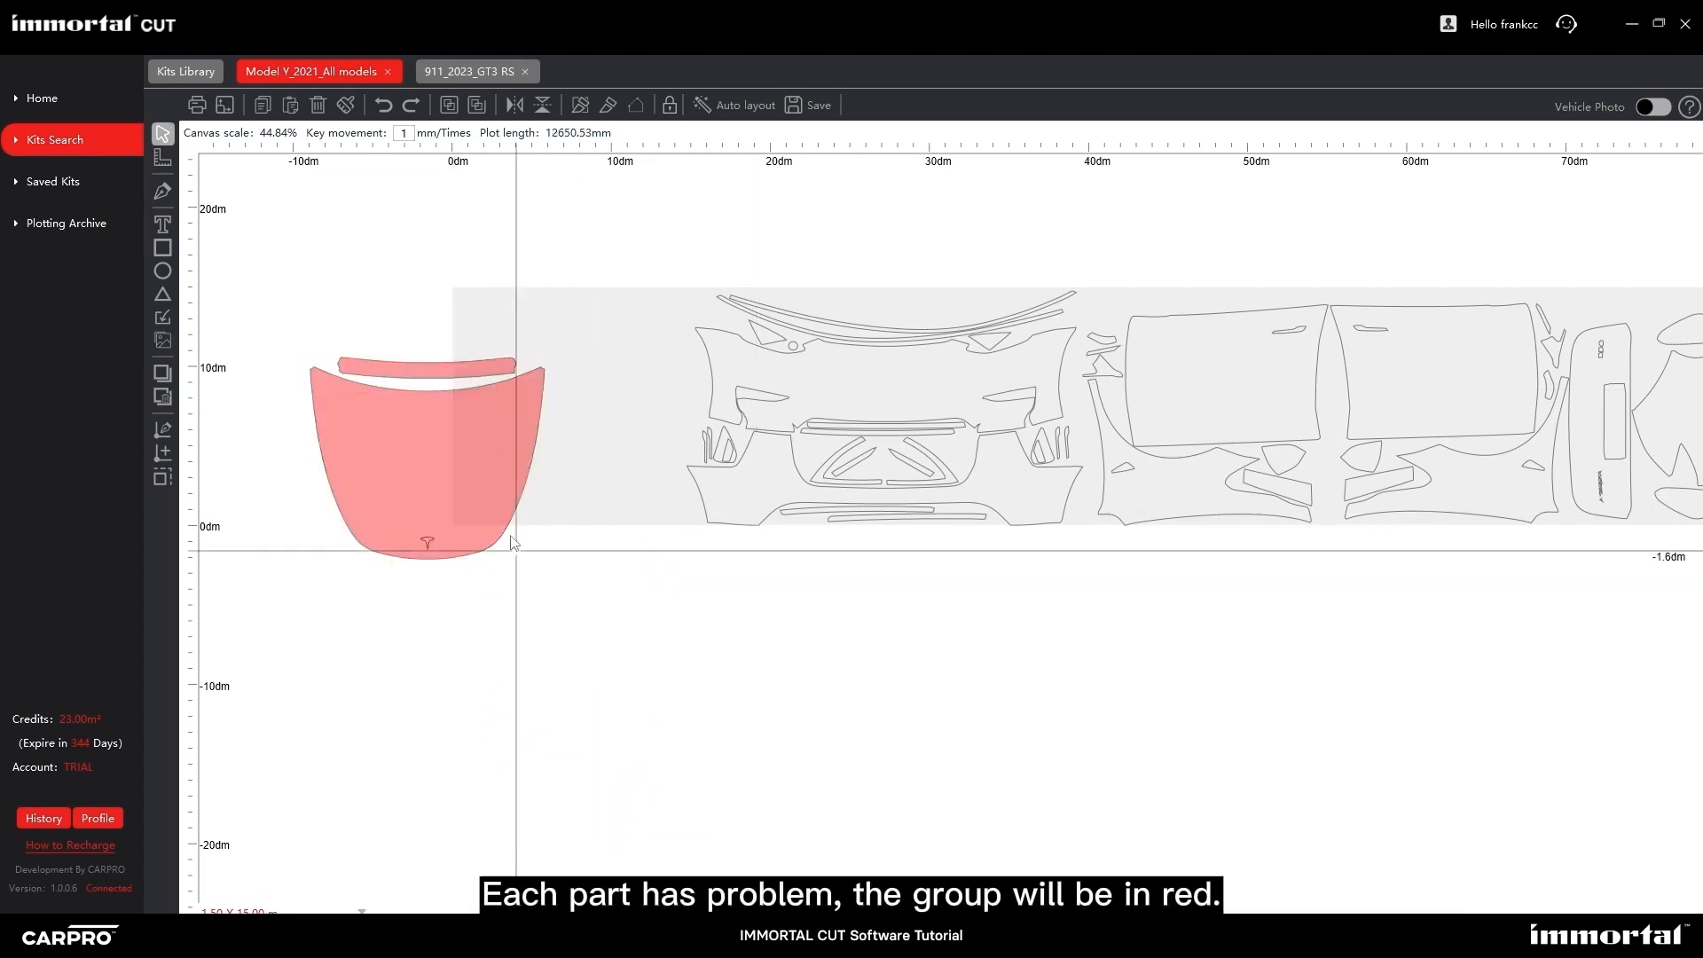
pyautogui.click(444, 396)
pyautogui.moveTo(439, 391); pyautogui.dragTo(654, 777)
pyautogui.click(475, 524)
pyautogui.click(792, 758)
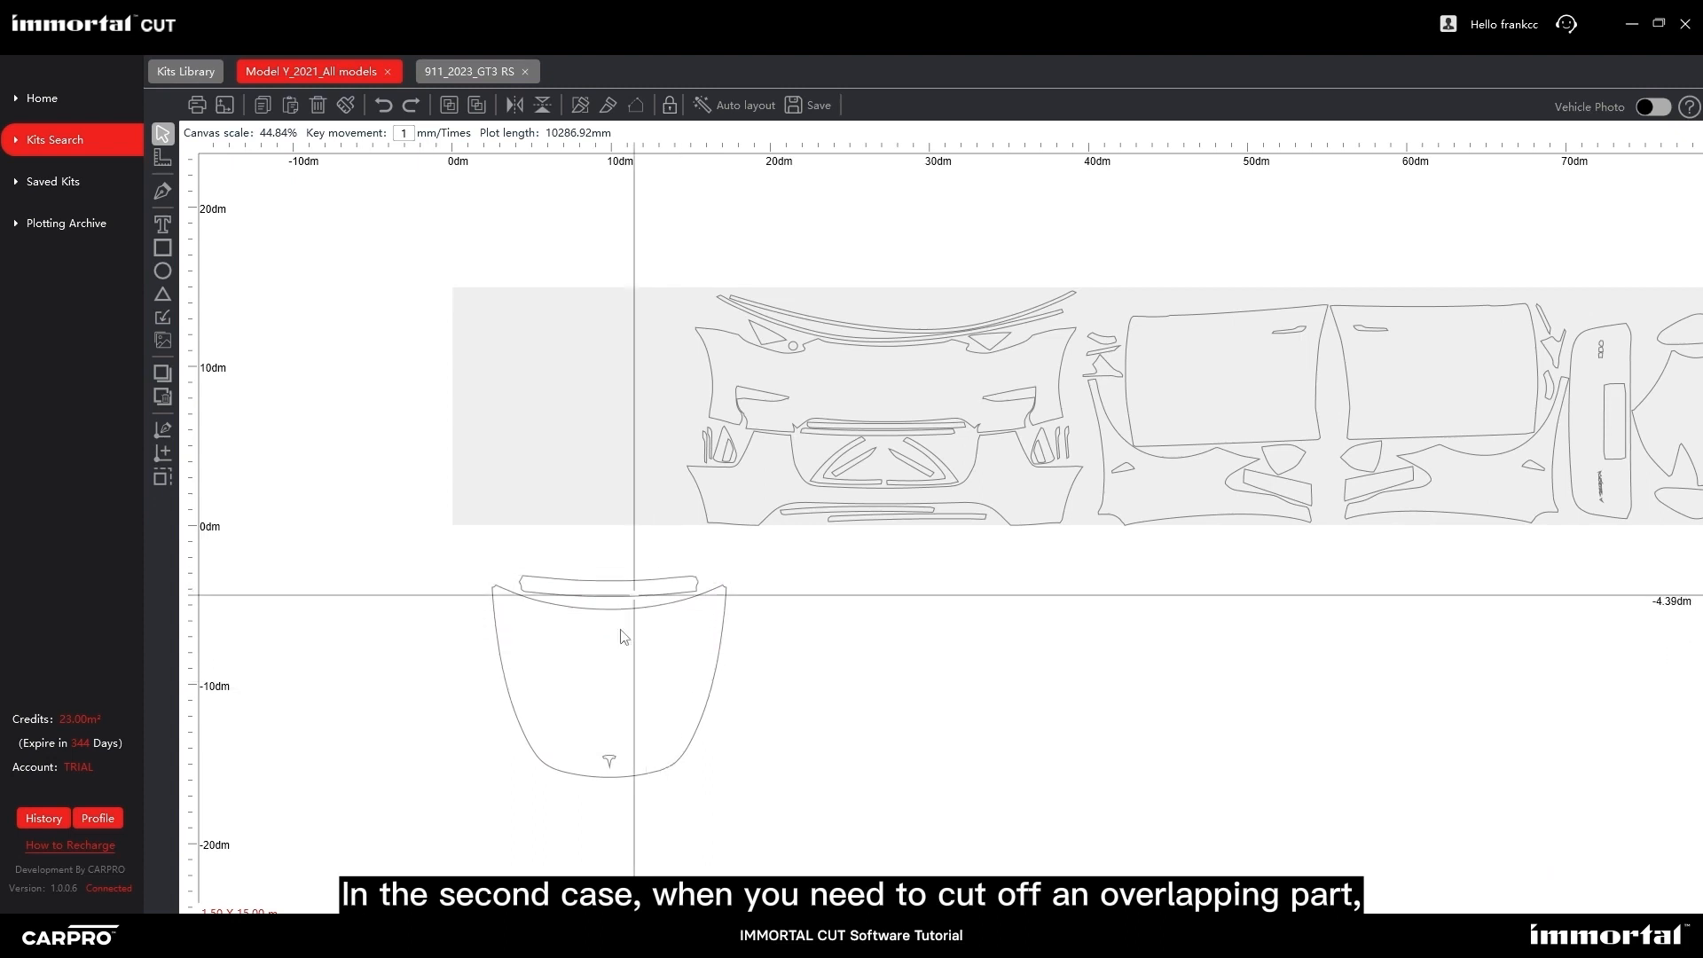
# Ungroup the hood, its strip and the Tesla logo into separate pieces.
pyautogui.click(611, 766)
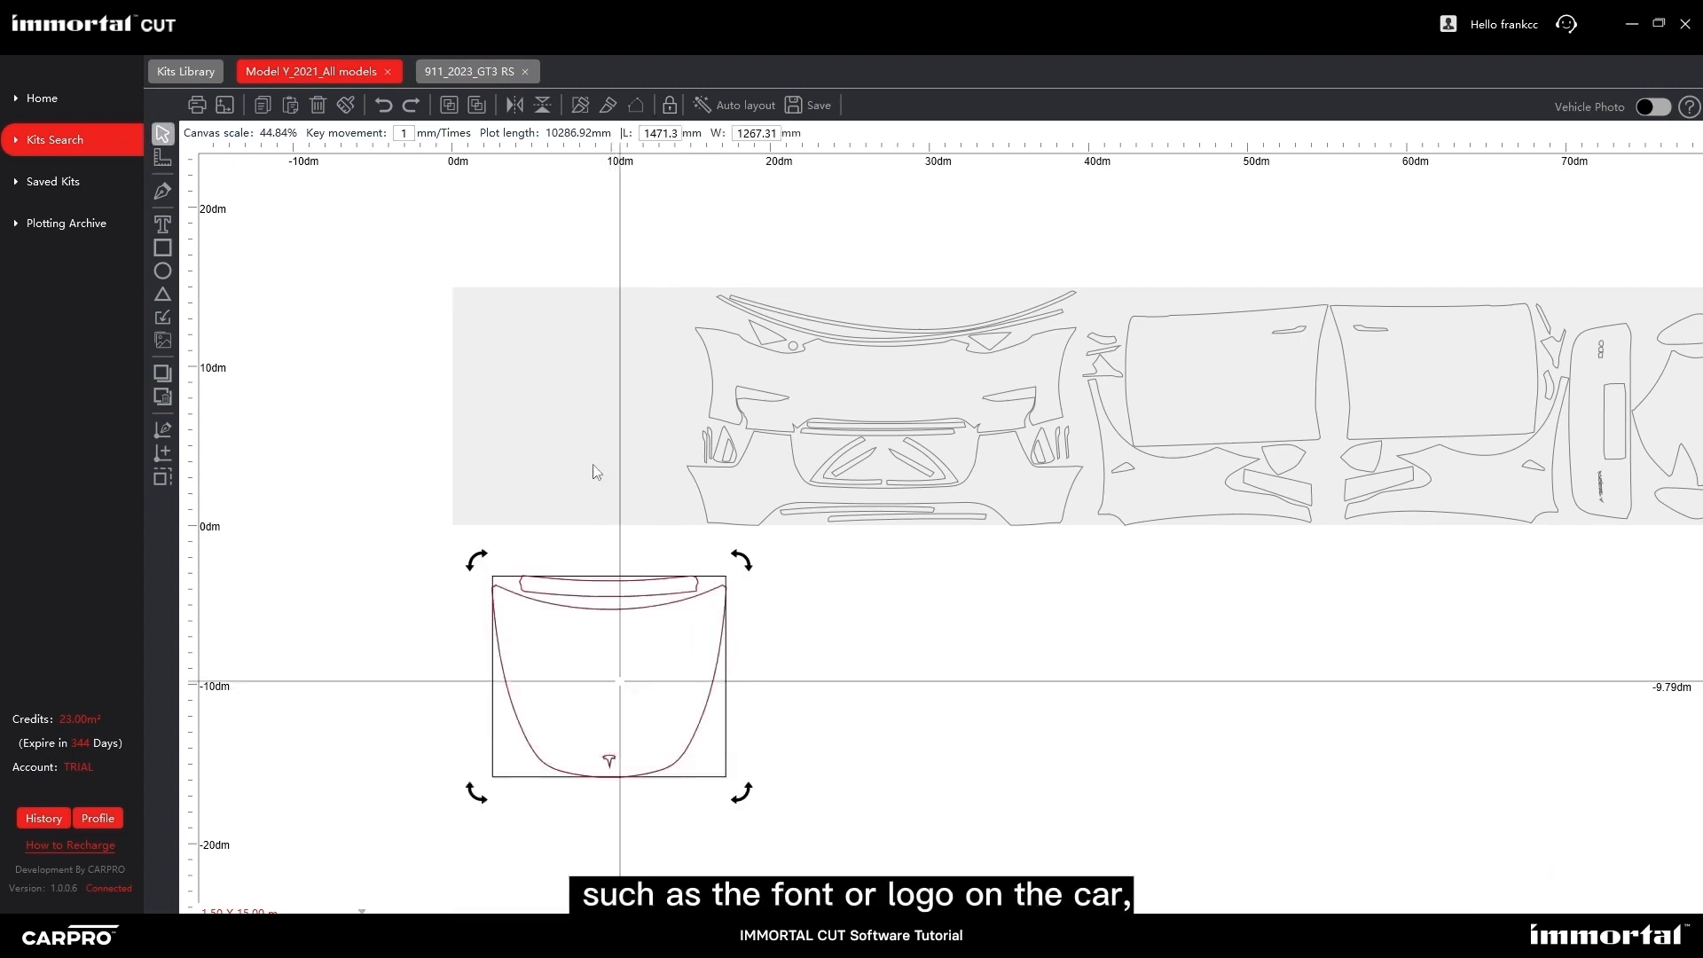
pyautogui.click(477, 108)
pyautogui.click(866, 667)
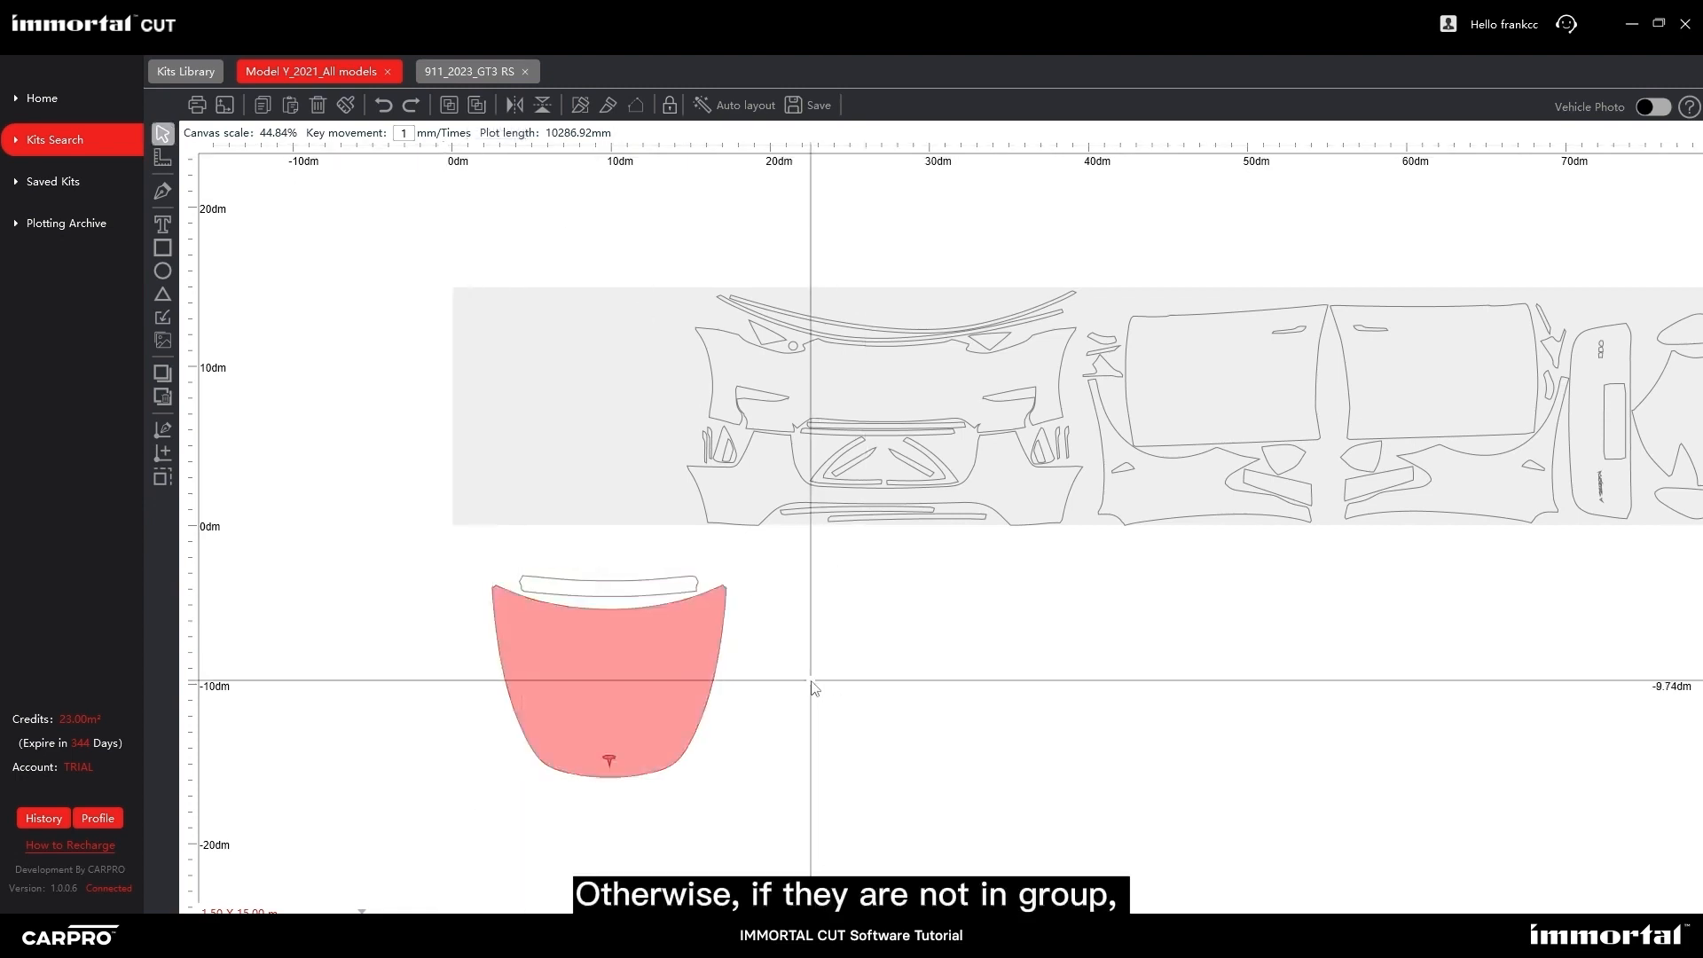
pyautogui.scroll(2, 814, 689)
pyautogui.click(580, 668)
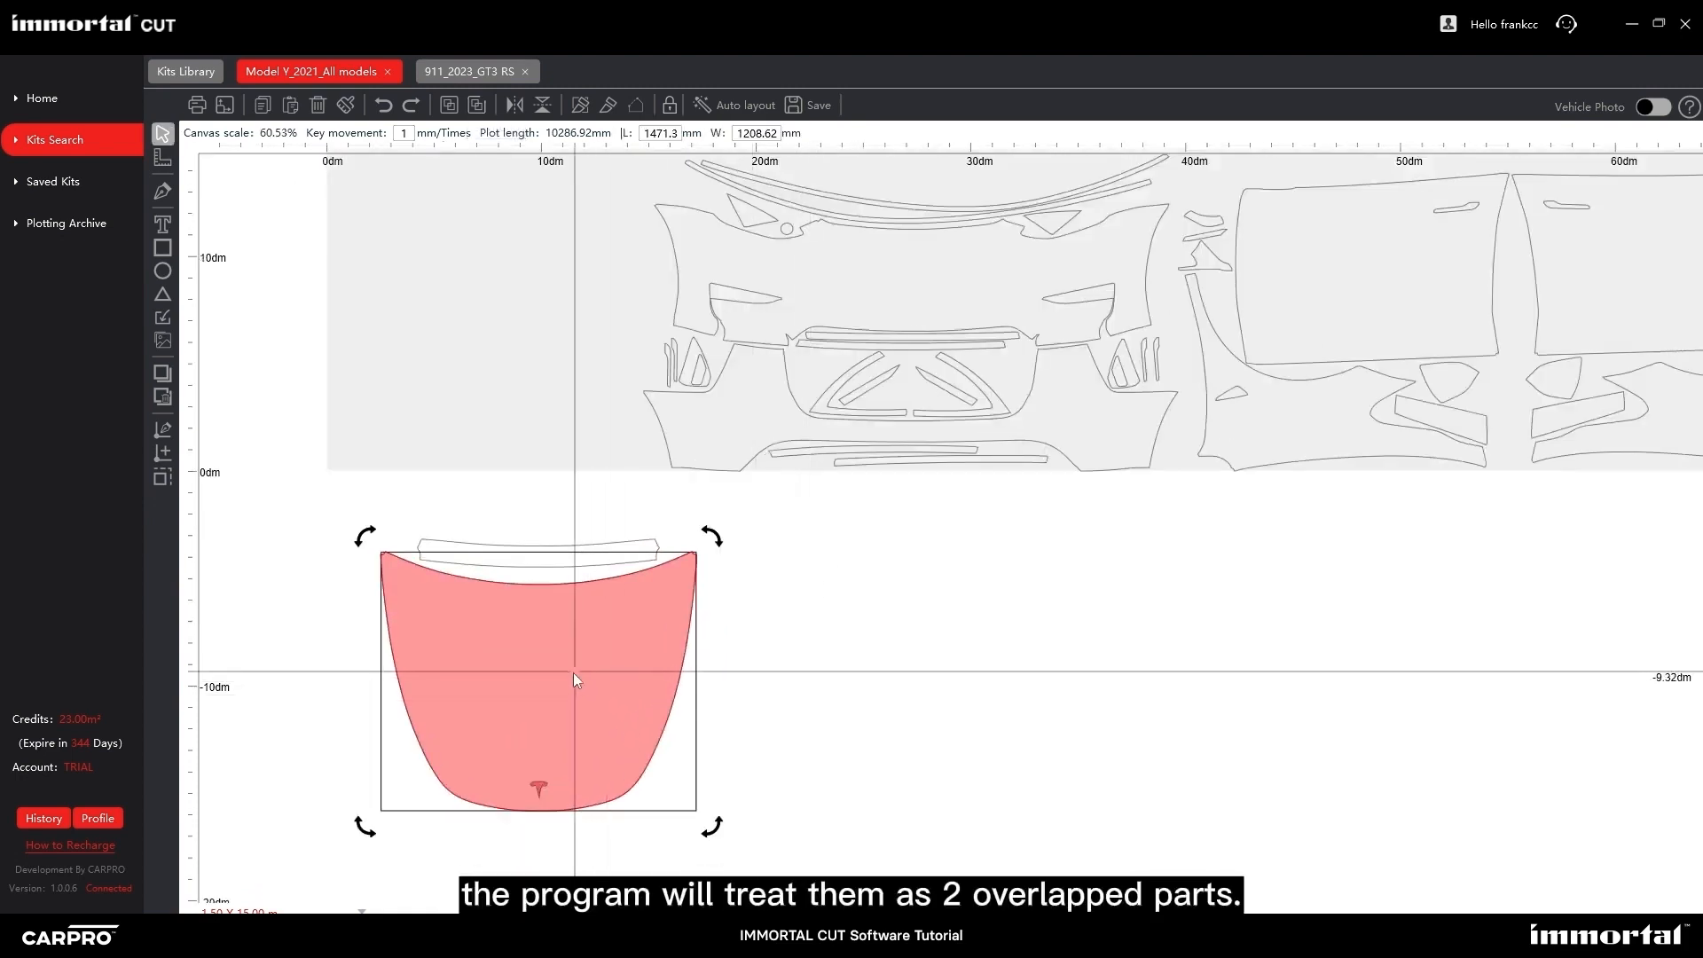
pyautogui.click(758, 674)
# Pull the Tesla logo off the hood and drop it to the right.
pyautogui.click(536, 784)
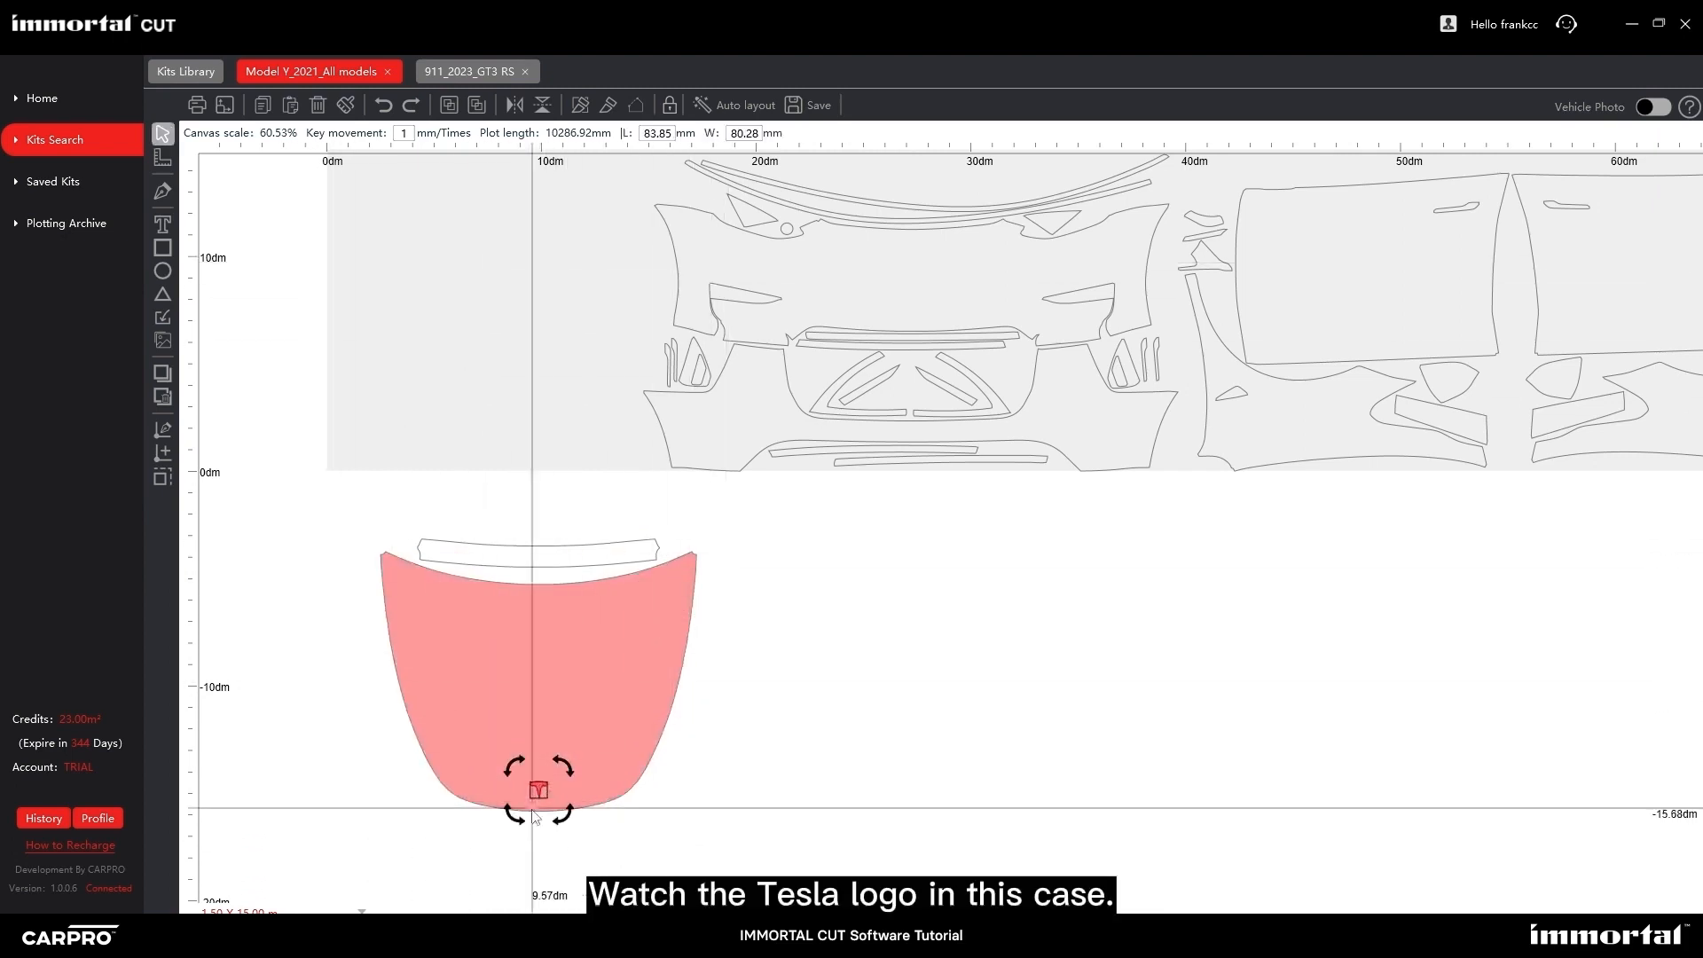
pyautogui.moveTo(532, 786); pyautogui.dragTo(650, 795)
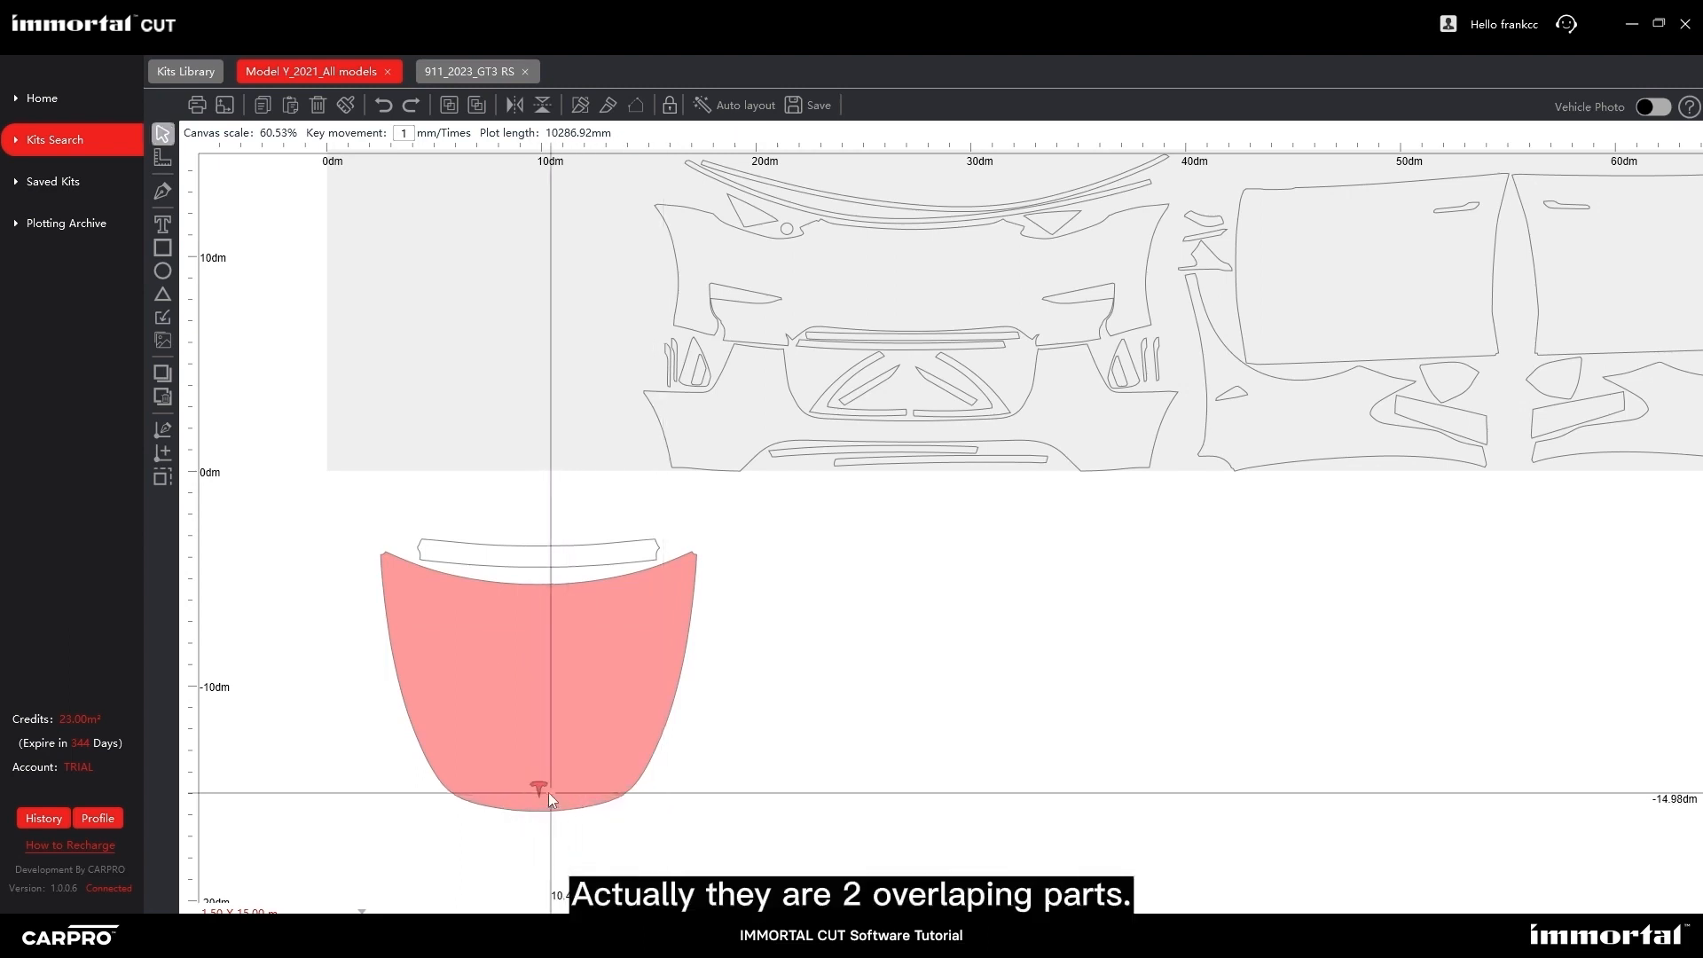
pyautogui.moveTo(537, 785); pyautogui.dragTo(787, 786)
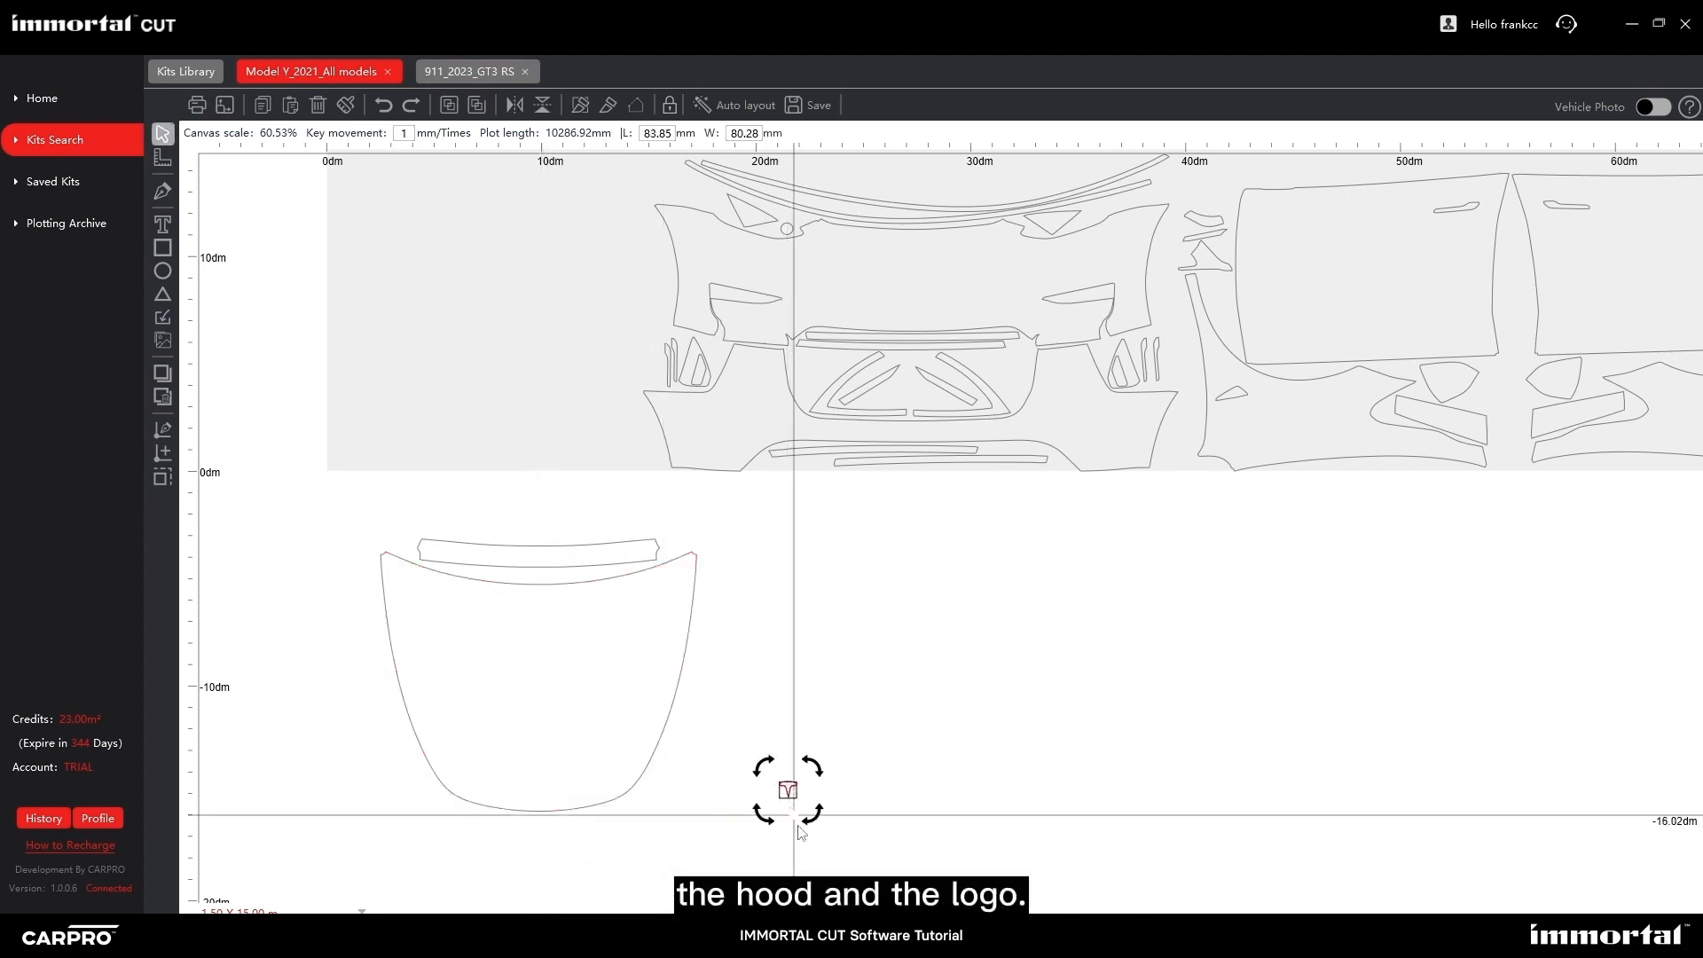
pyautogui.click(878, 792)
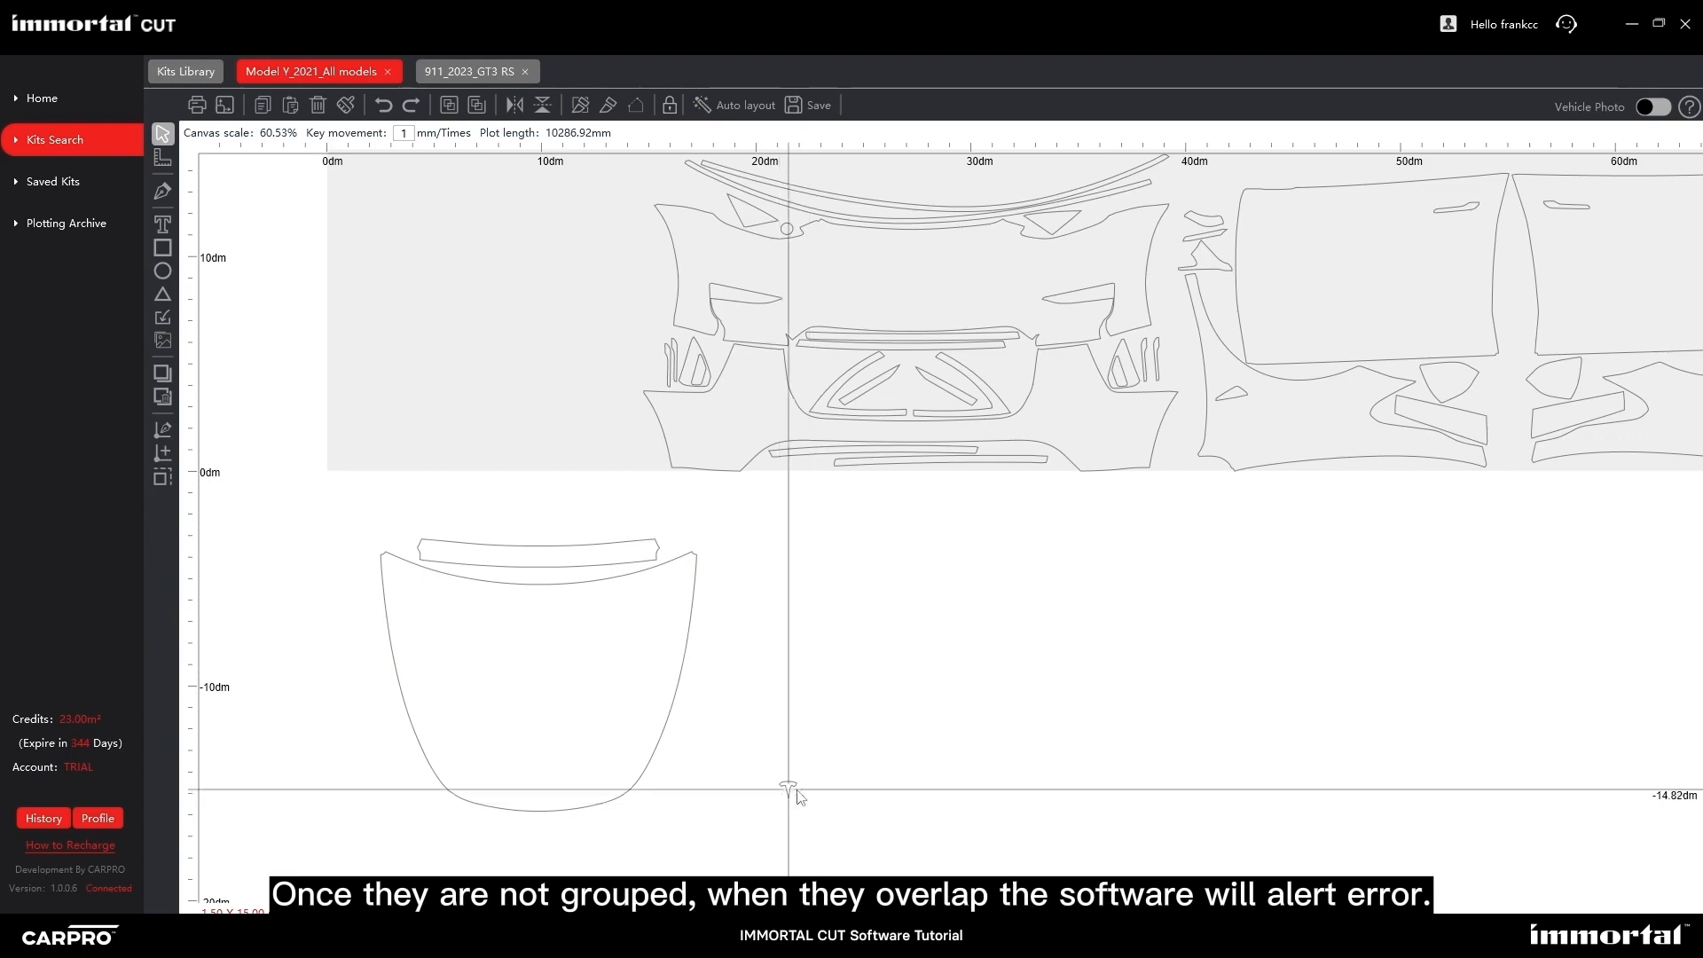
pyautogui.scroll(5, 788, 790)
pyautogui.scroll(-6, 755, 768)
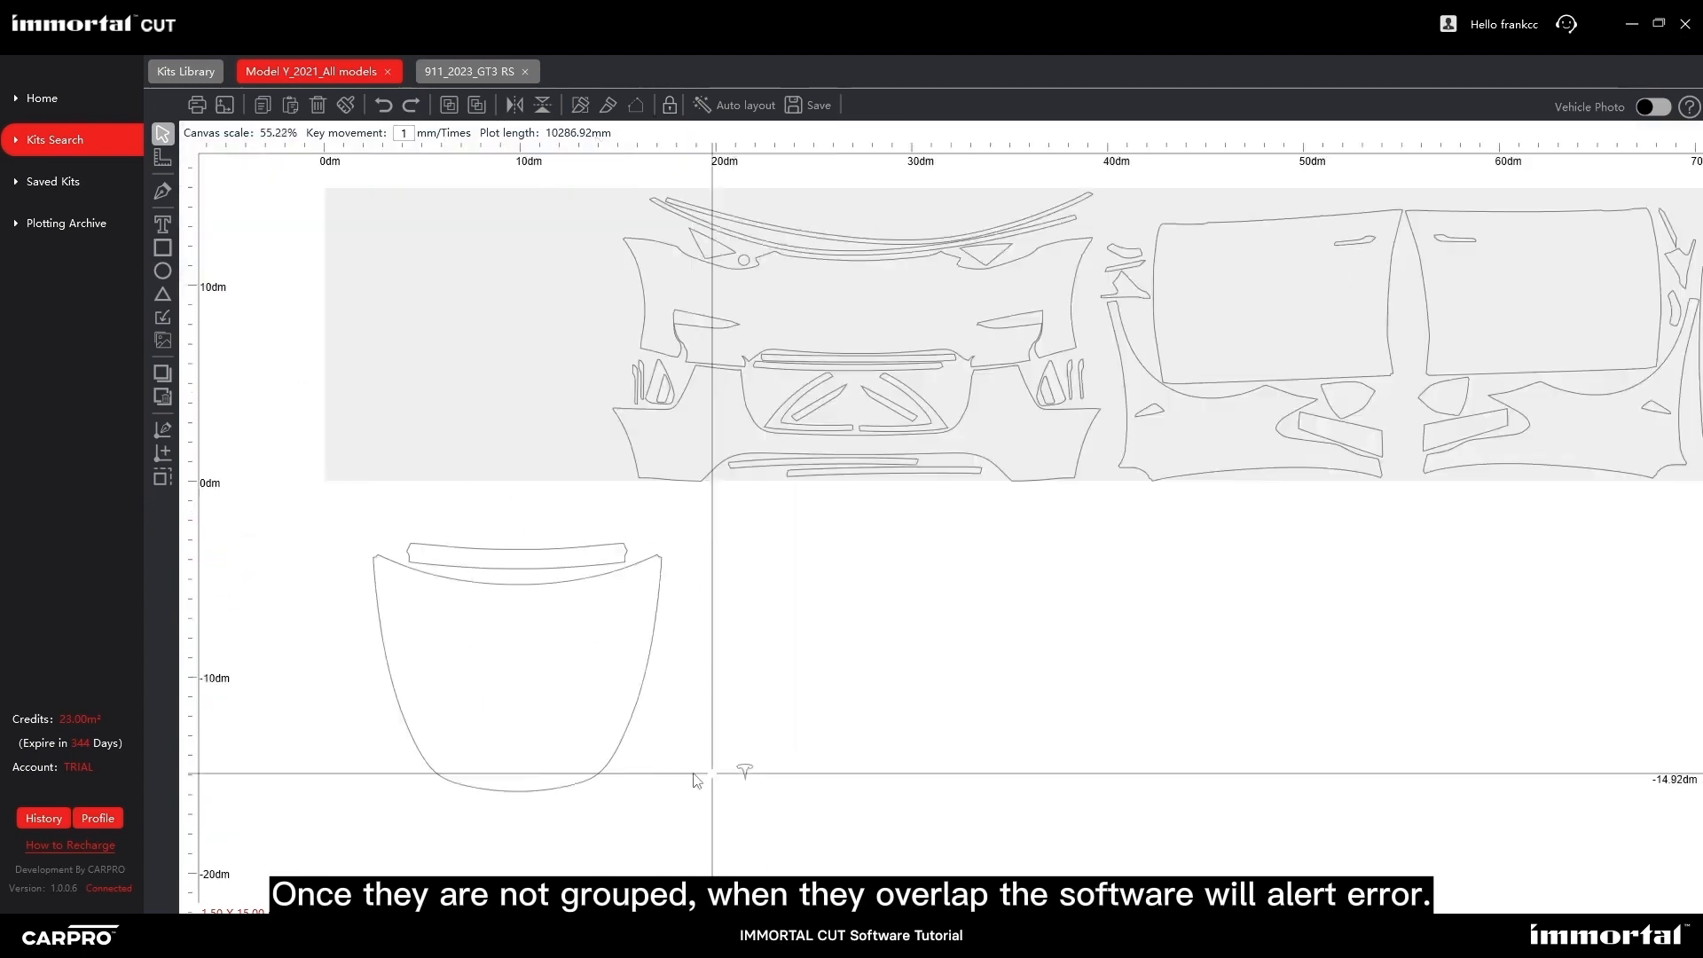
pyautogui.scroll(2, 468, 688)
pyautogui.scroll(-1, 566, 722)
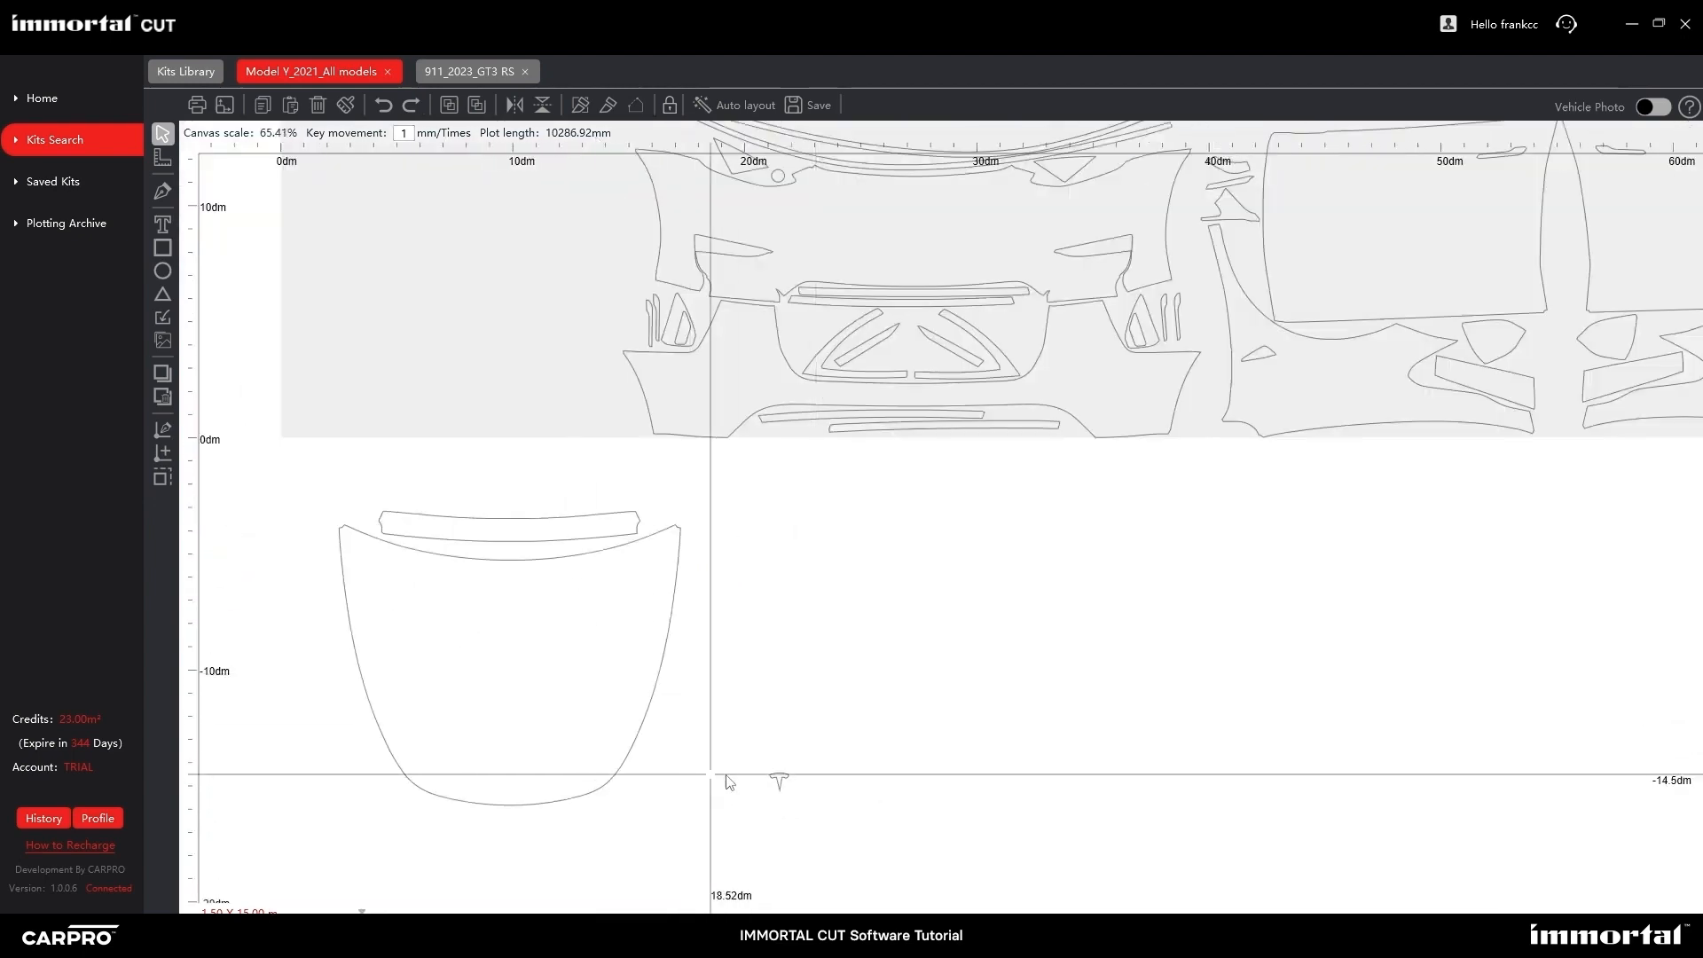
# Put the Tesla logo back on the hood's bottom and group the hood with its strip.
pyautogui.moveTo(779, 781); pyautogui.dragTo(506, 780)
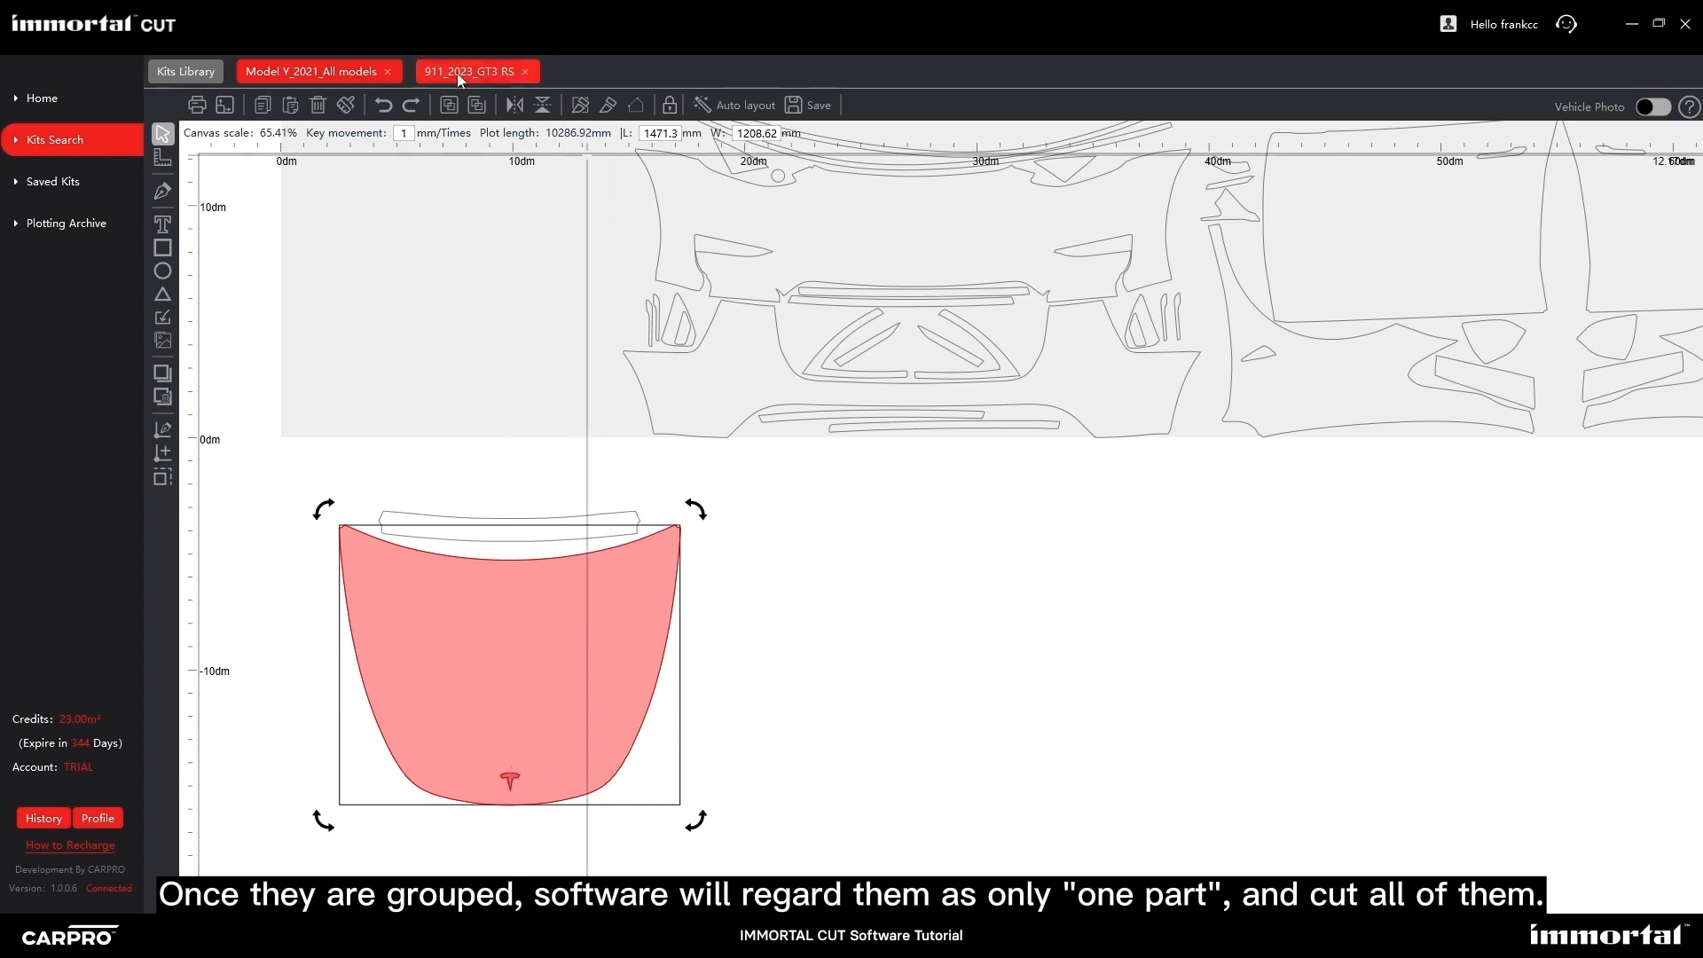
pyautogui.click(450, 106)
pyautogui.click(779, 710)
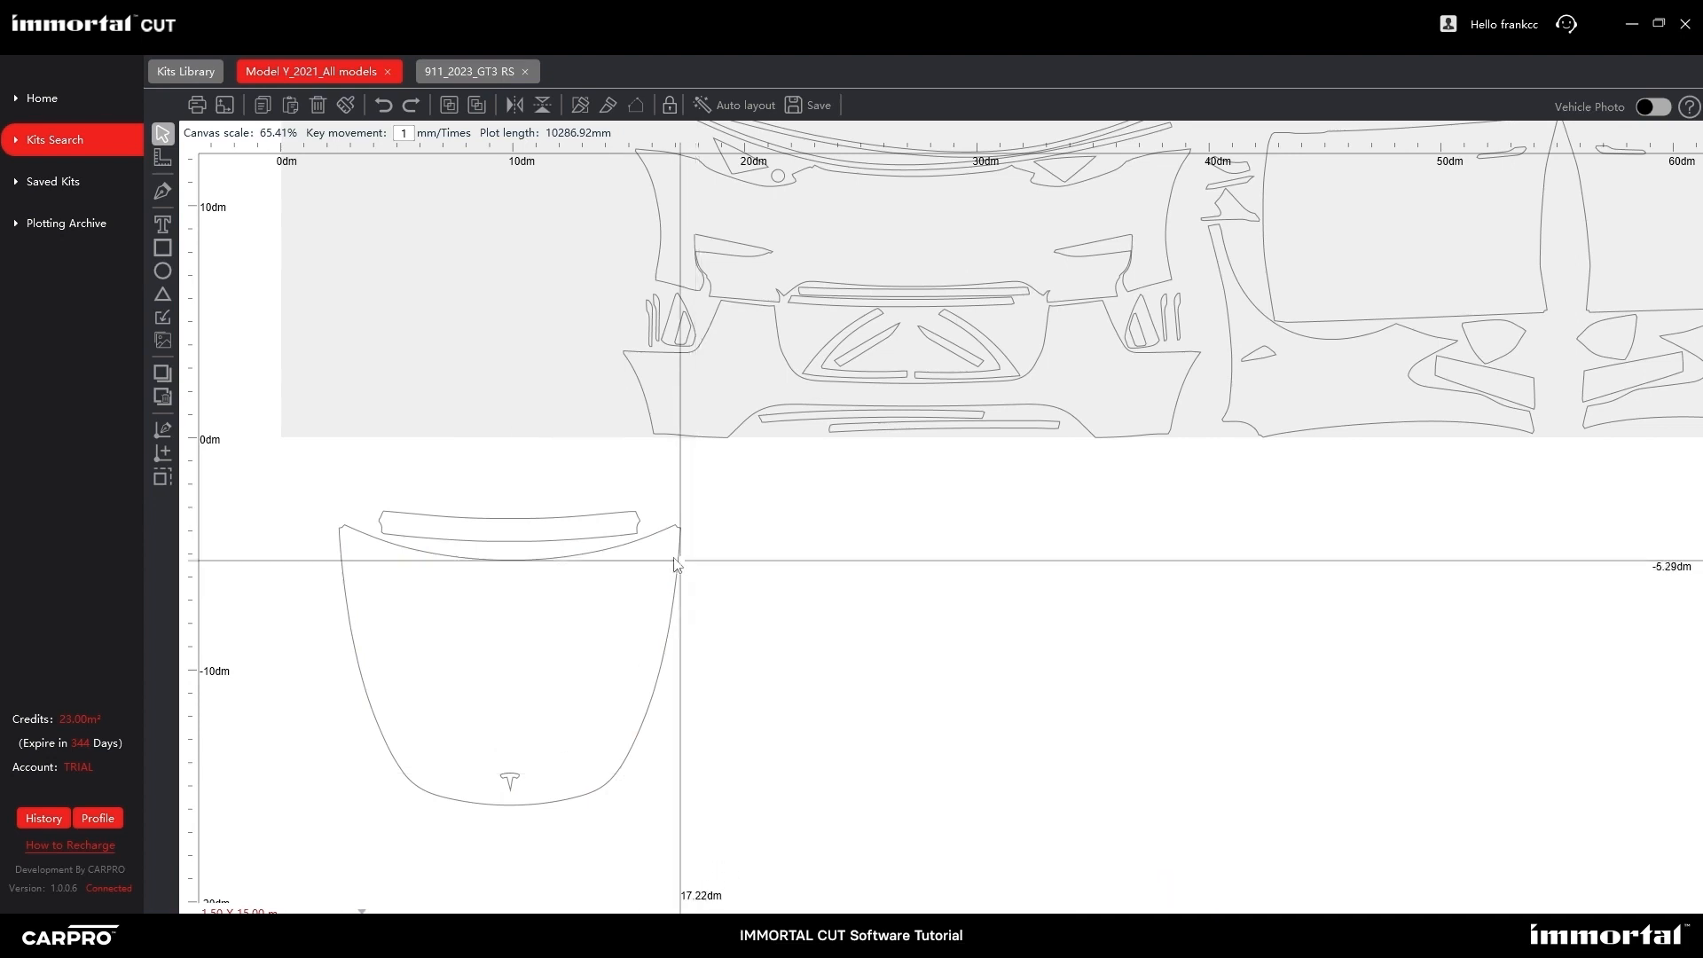
pyautogui.scroll(8, 532, 817)
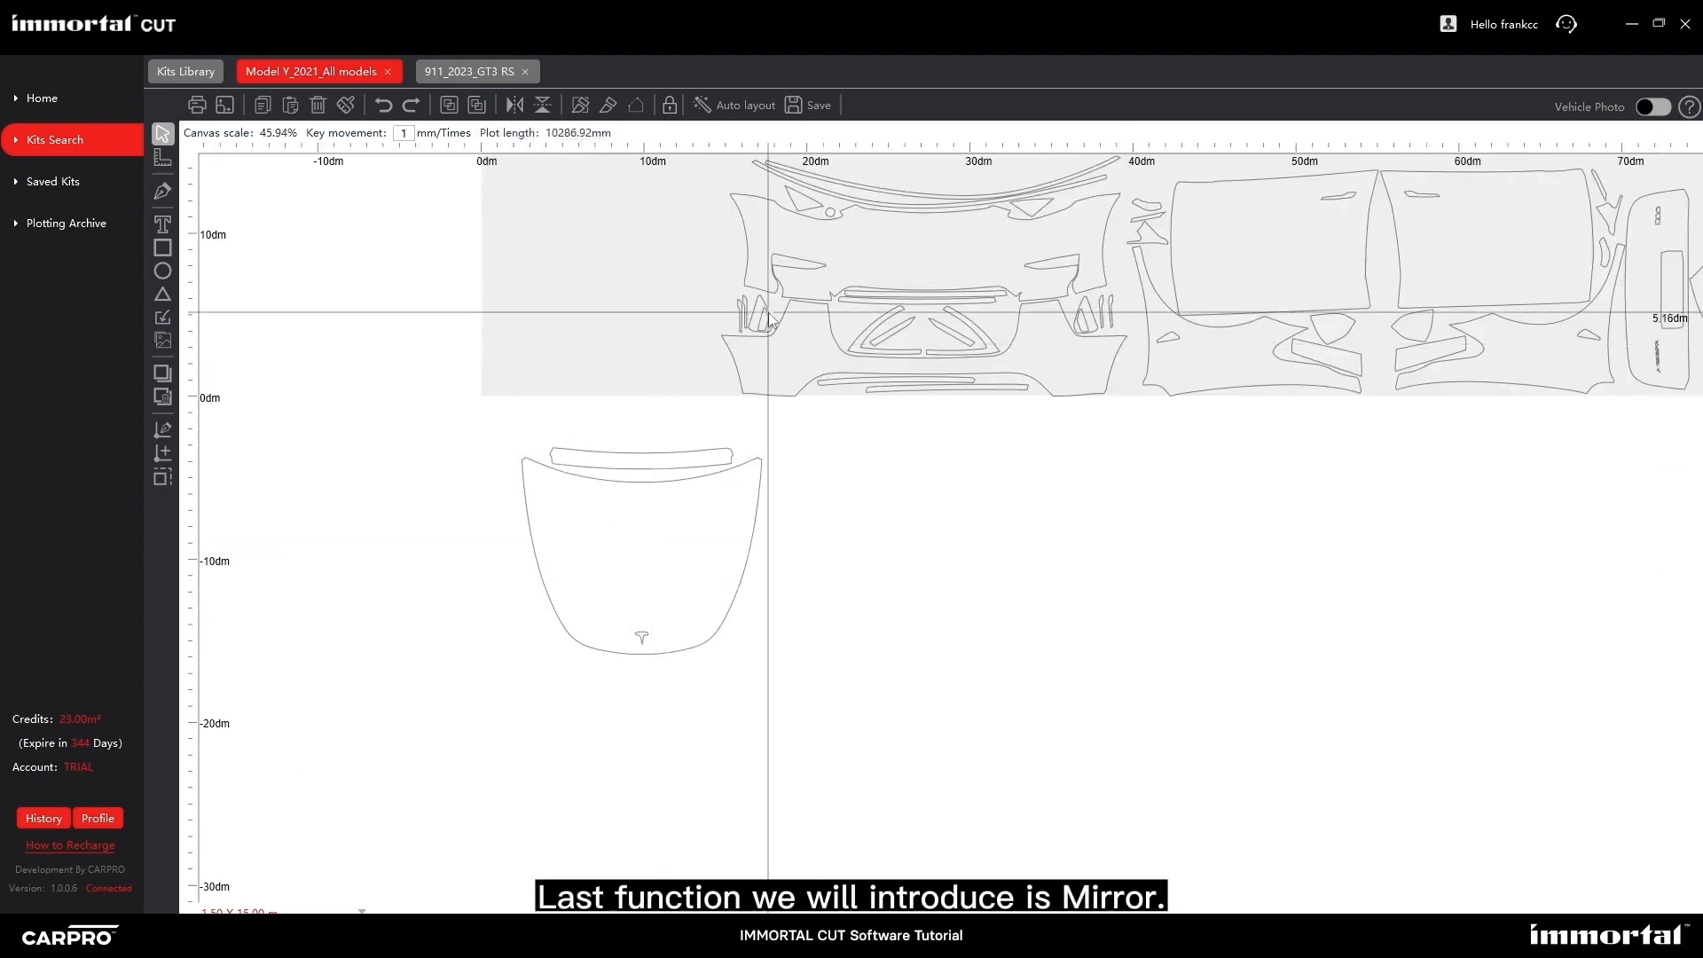
pyautogui.scroll(2, 922, 561)
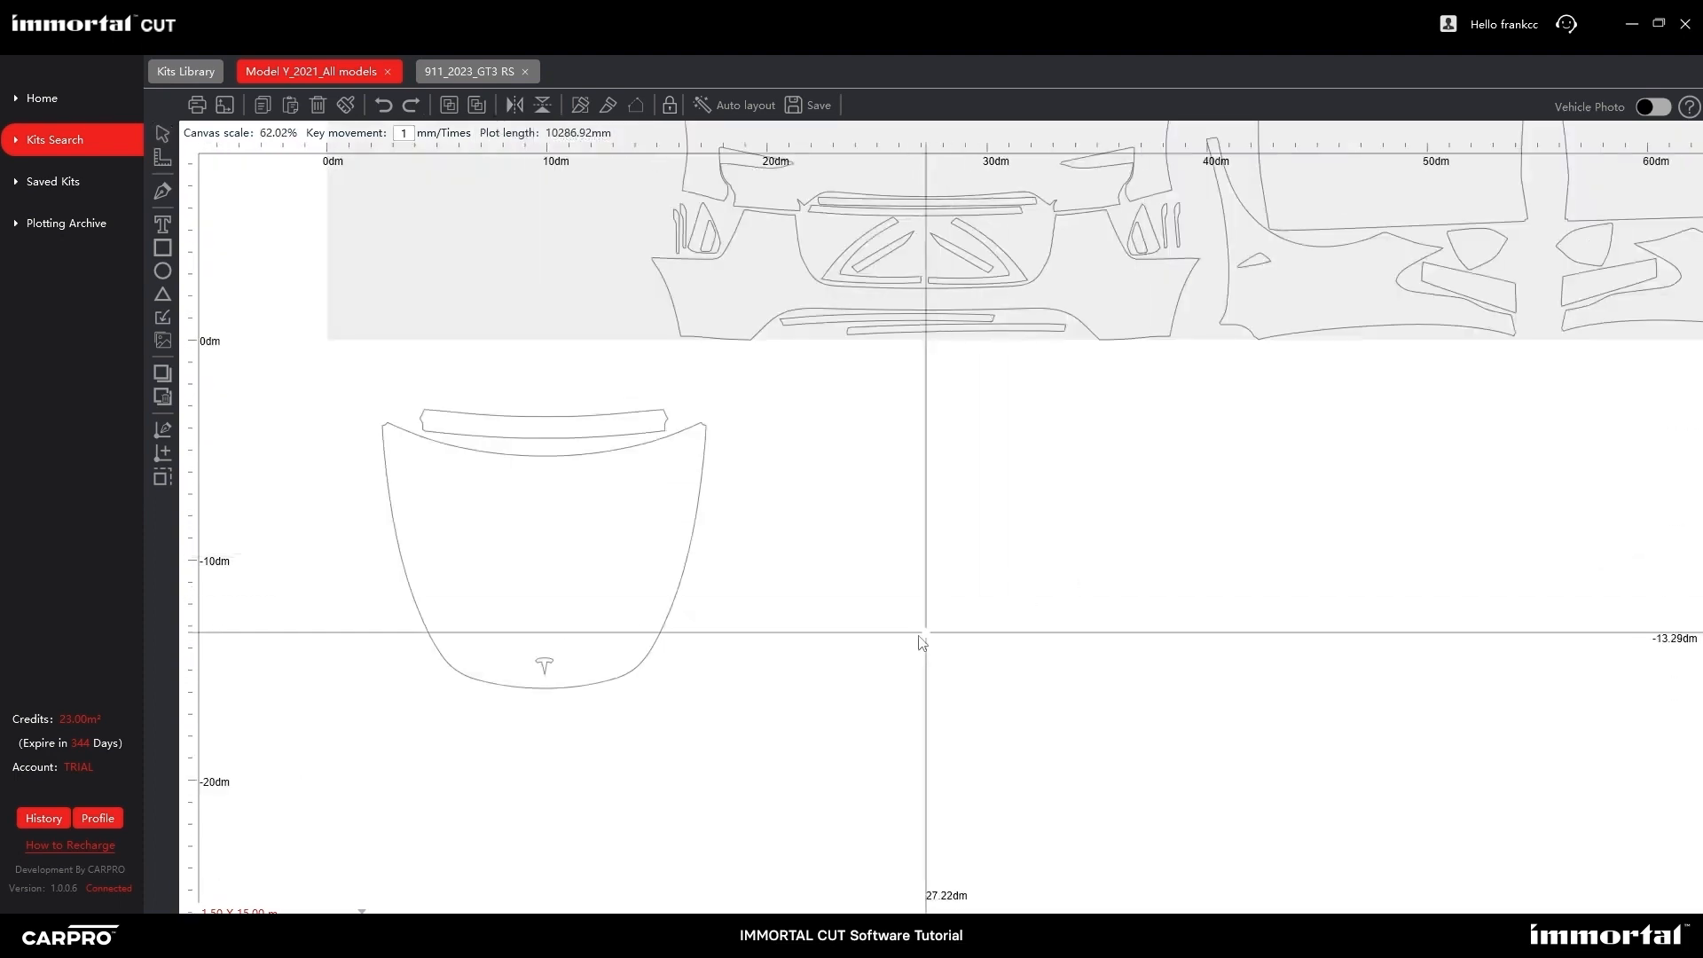
pyautogui.scroll(-3, 789, 551)
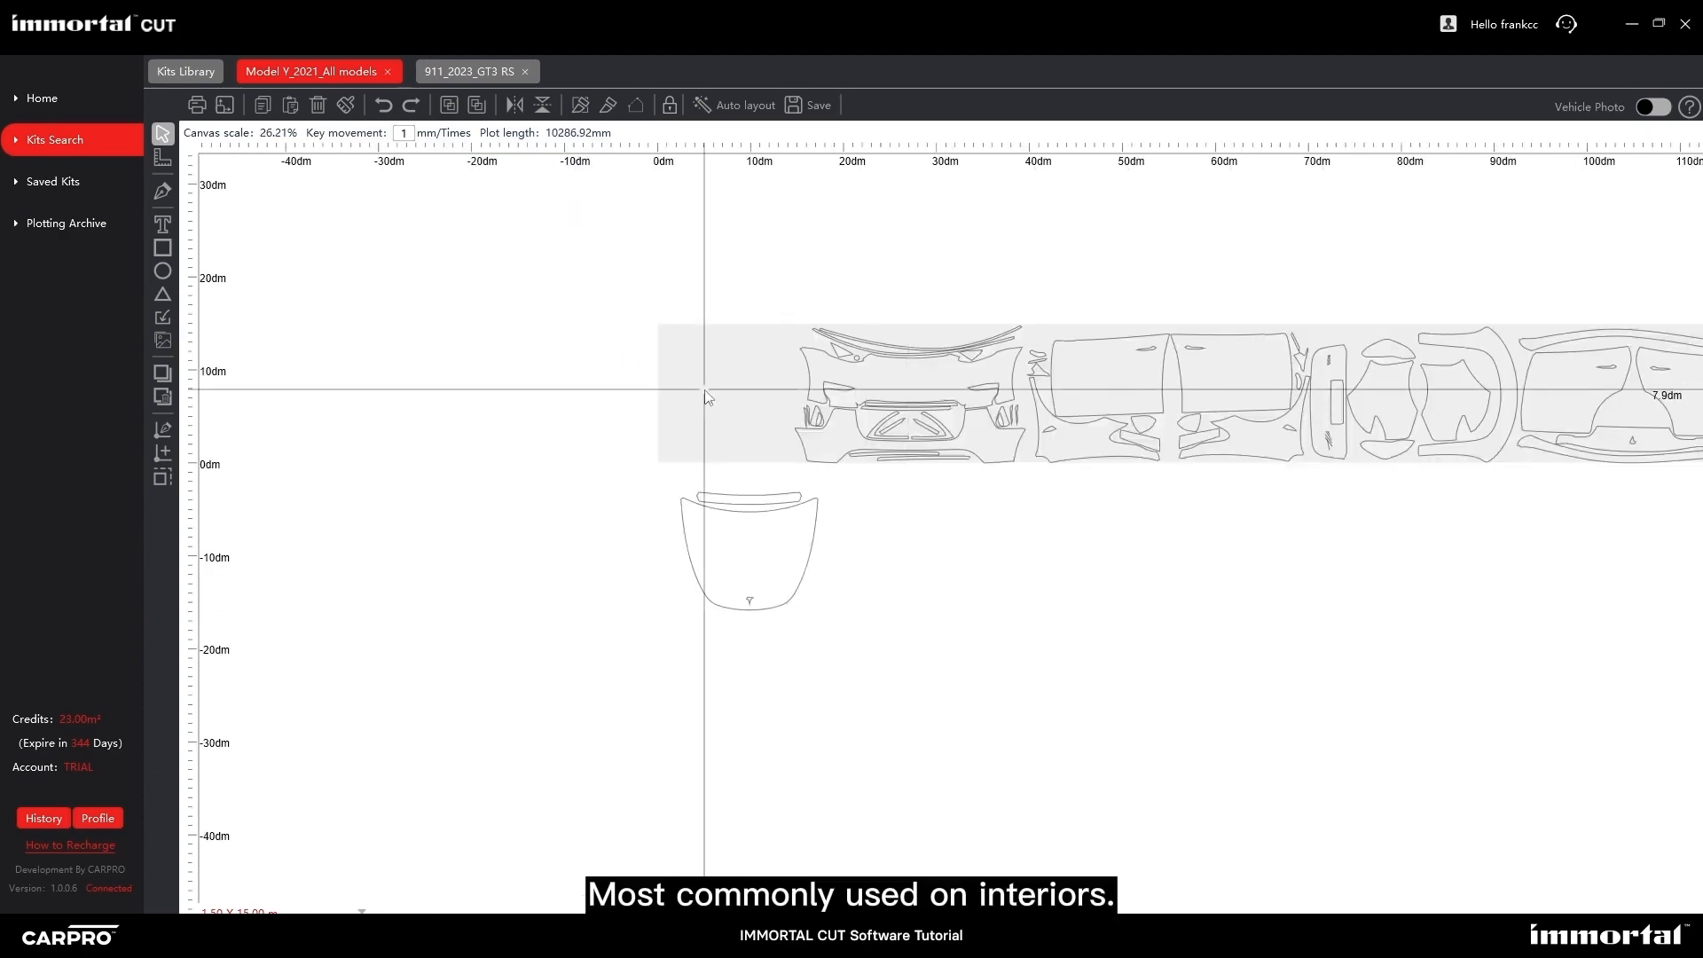
# Open the 718 kit from the Interior kits library and select all its parts.
pyautogui.click(196, 74)
pyautogui.click(253, 110)
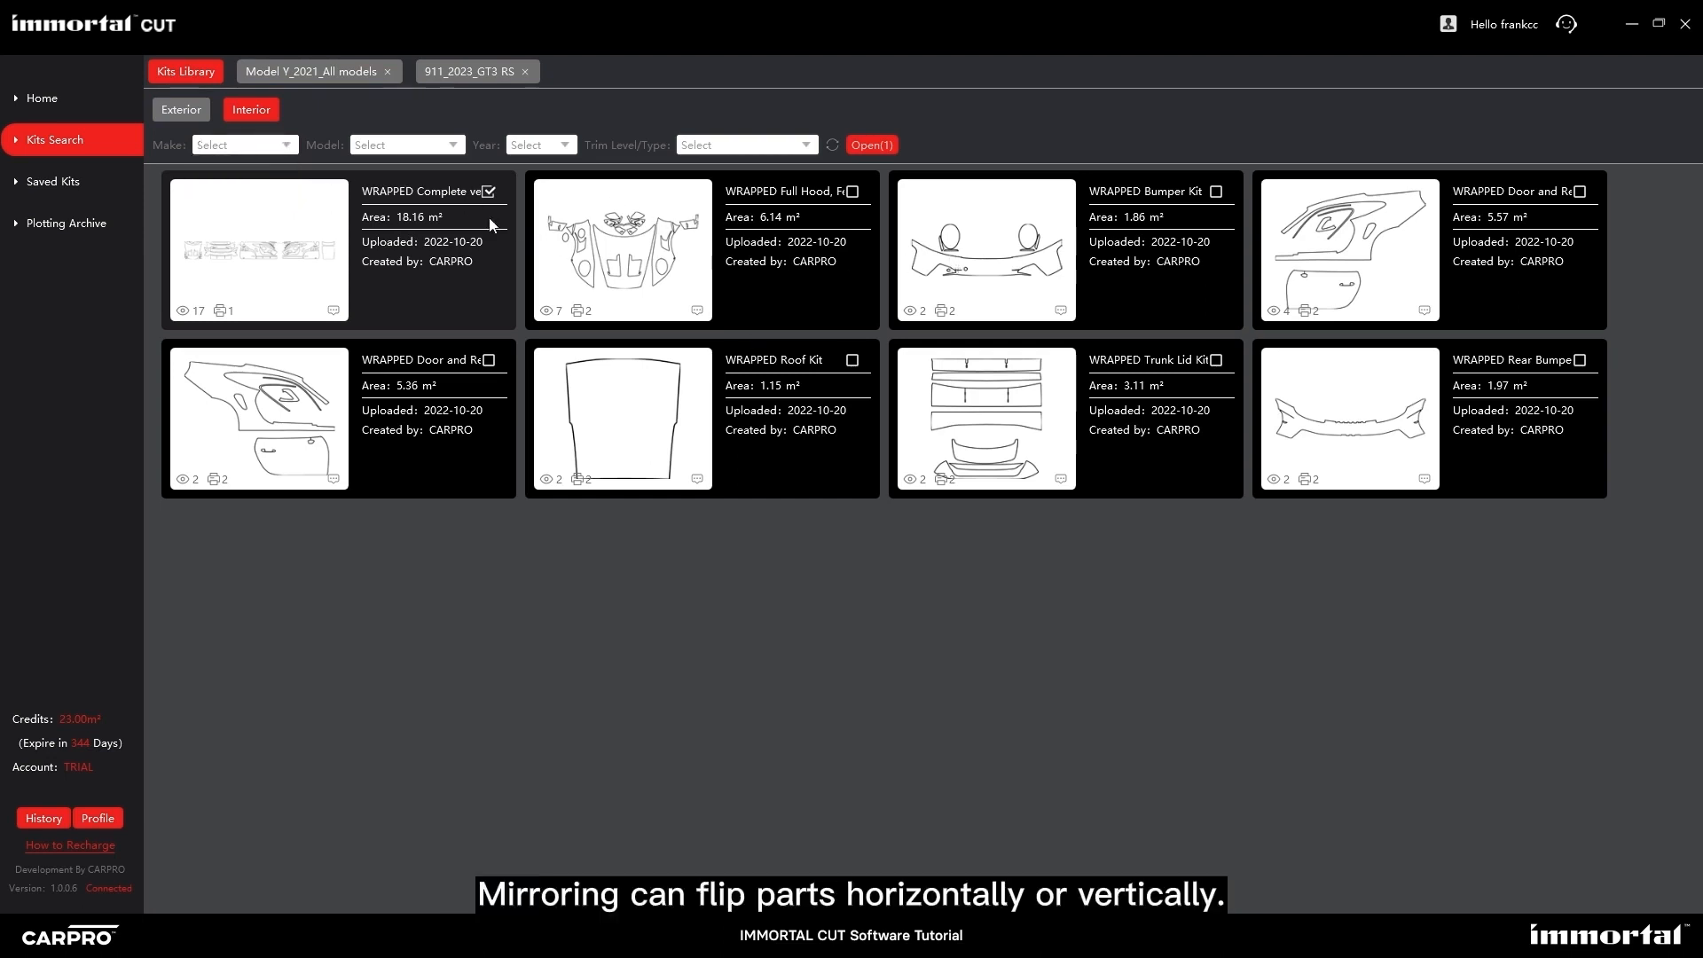
pyautogui.click(290, 148)
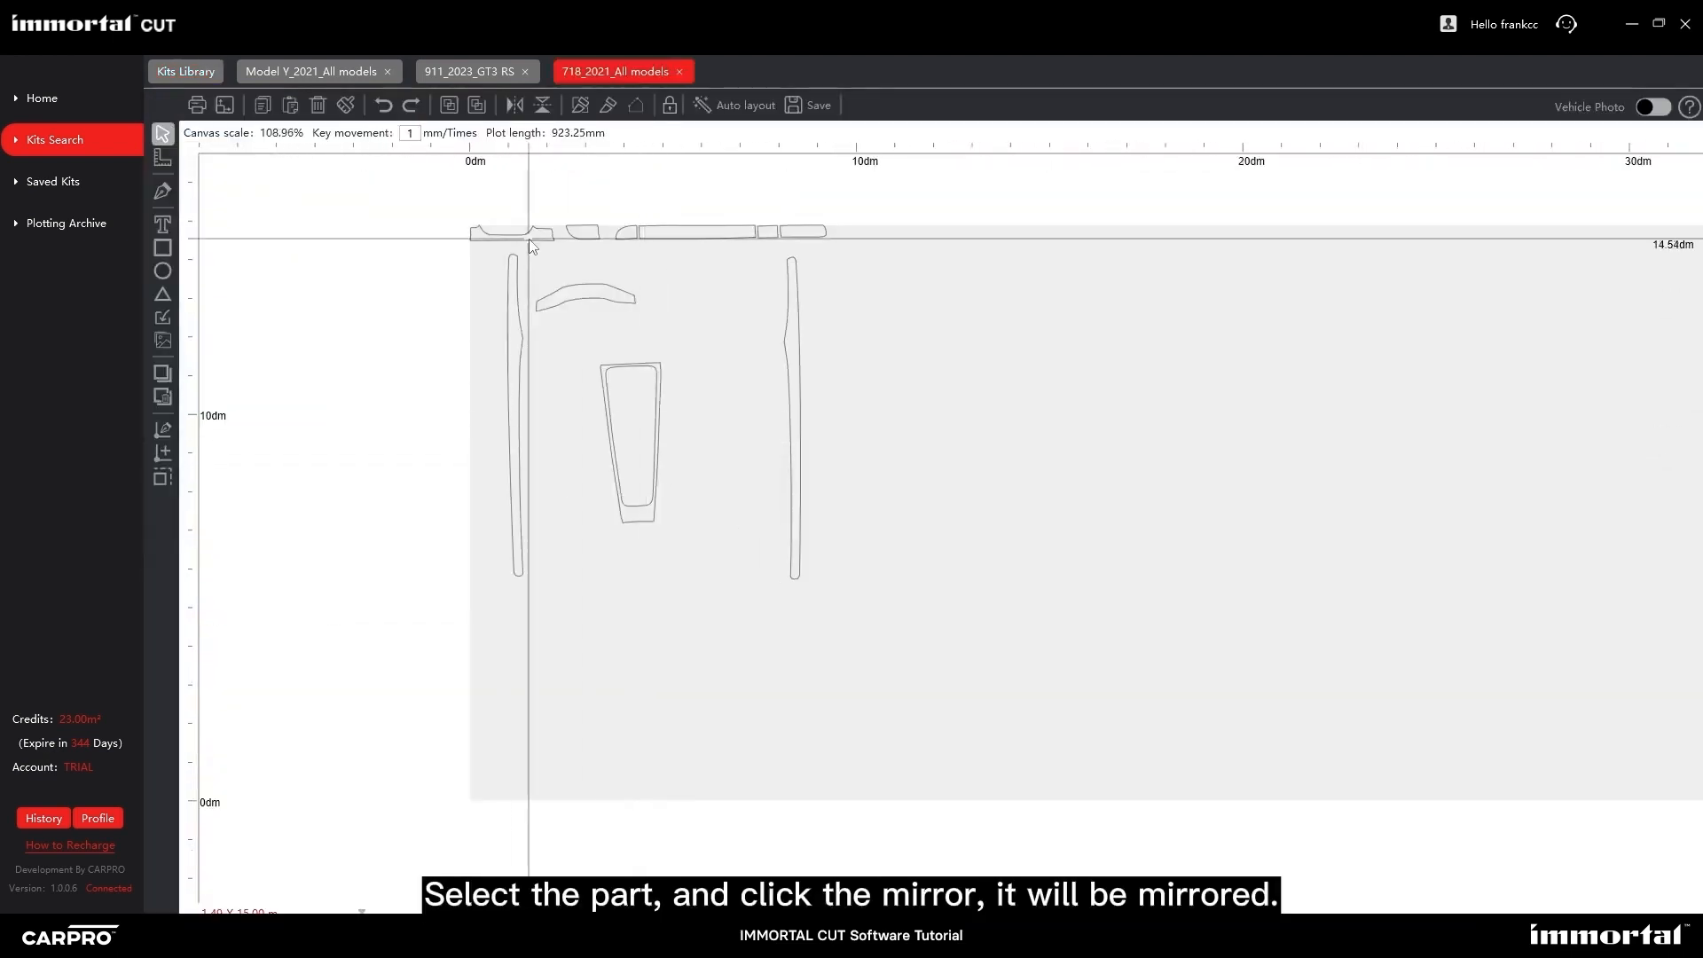
pyautogui.moveTo(459, 211); pyautogui.dragTo(900, 578)
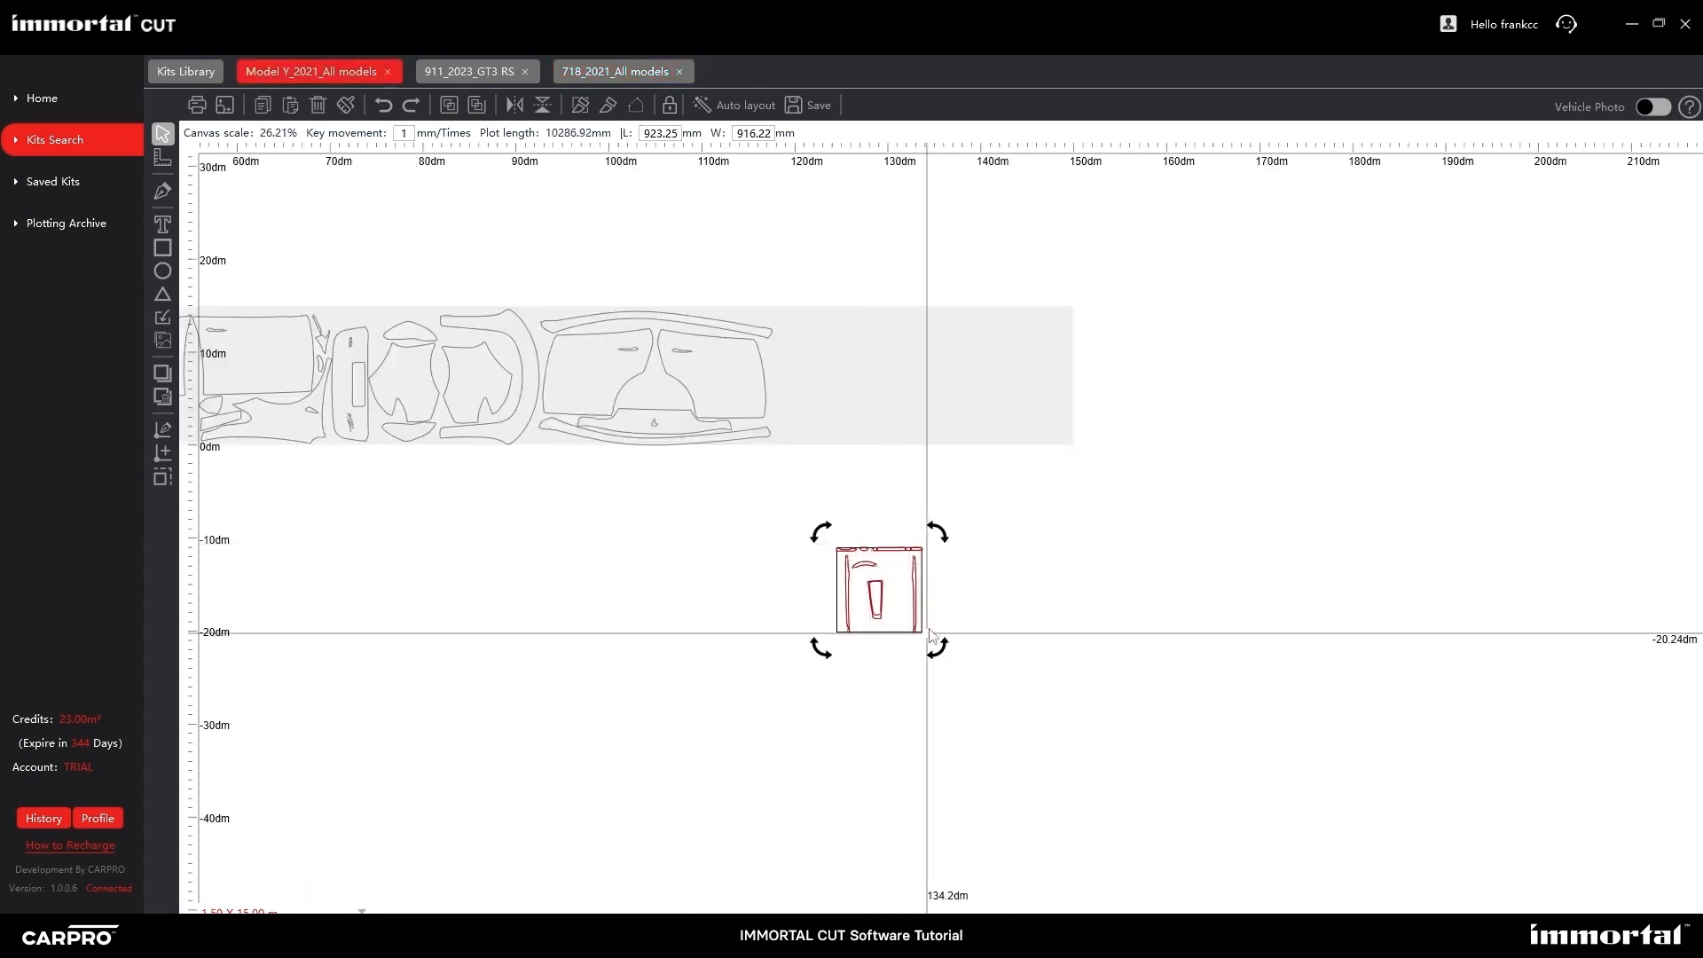
# Mirror the copied 718 interior parts left to right and flip them upside down.
pyautogui.click(514, 105)
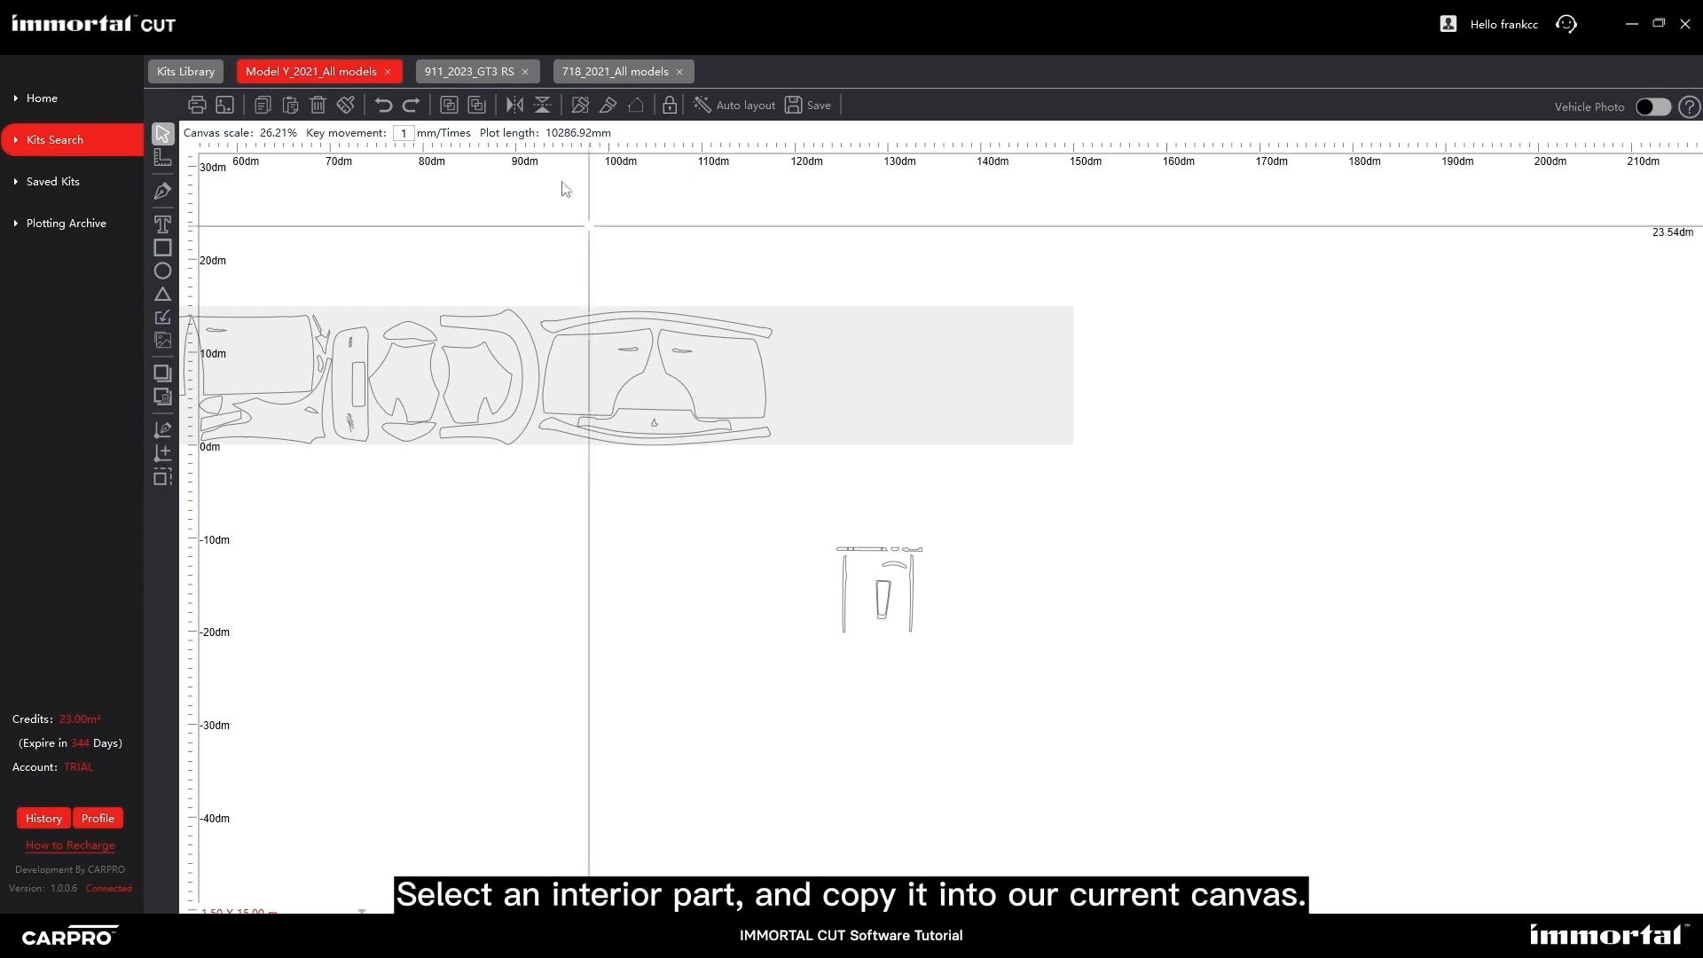
pyautogui.click(850, 541)
pyautogui.click(543, 105)
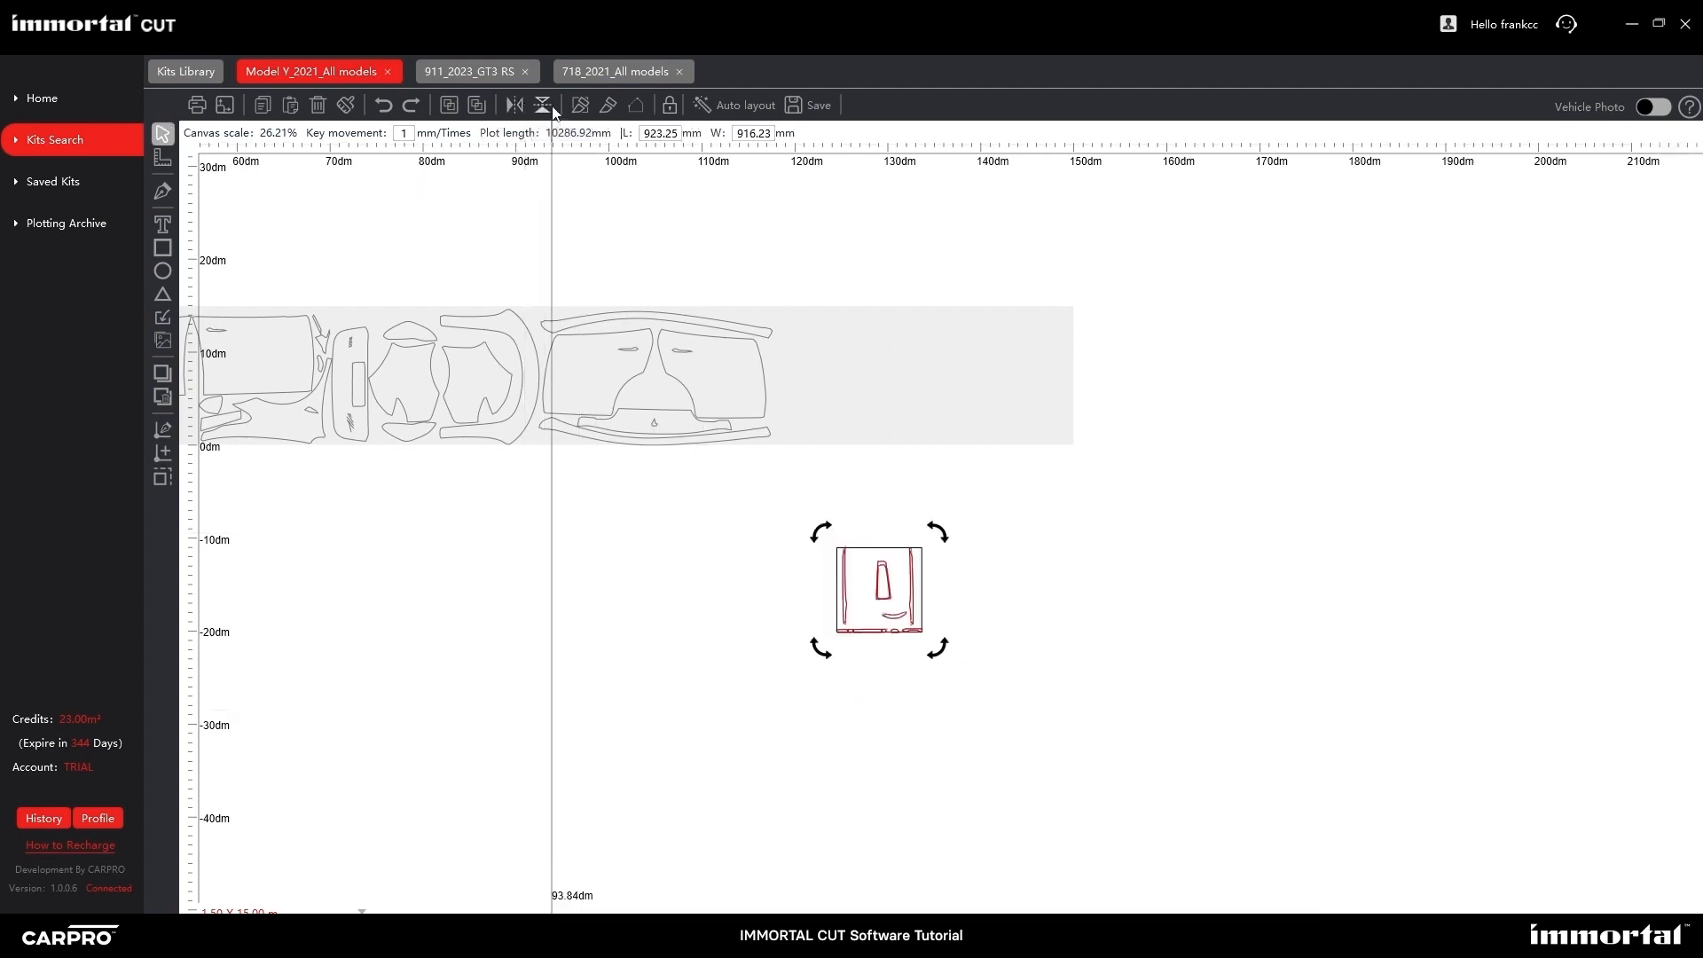
pyautogui.moveTo(527, 581); pyautogui.dragTo(1122, 613)
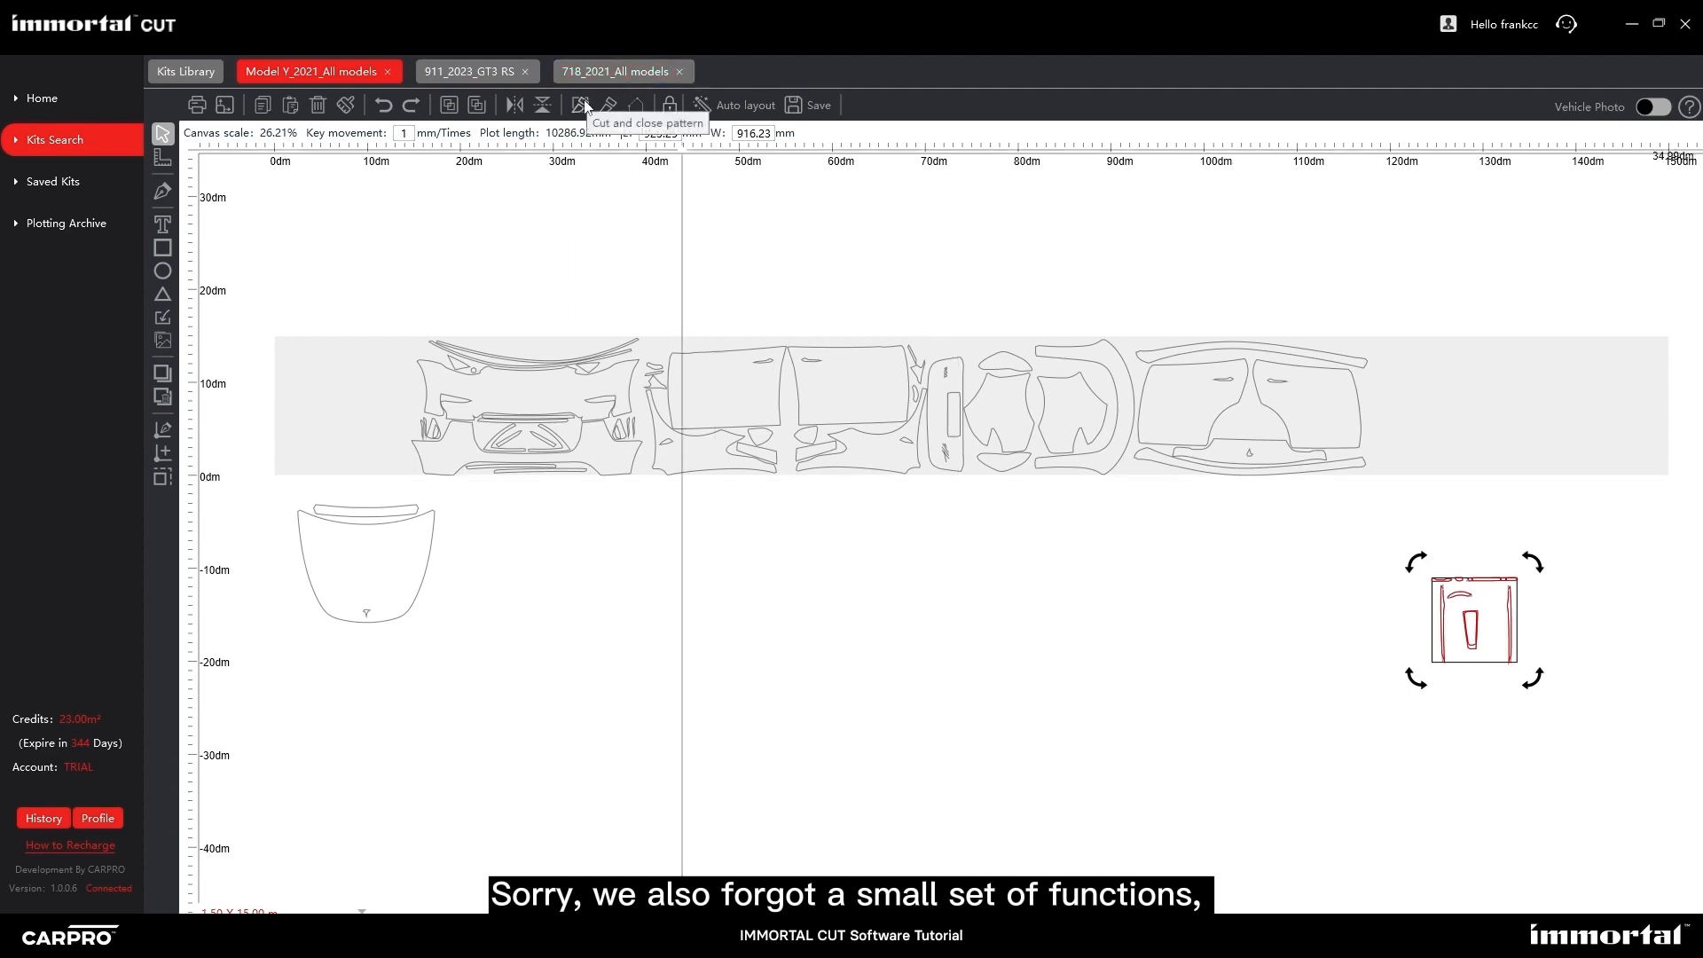
pyautogui.scroll(5, 435, 563)
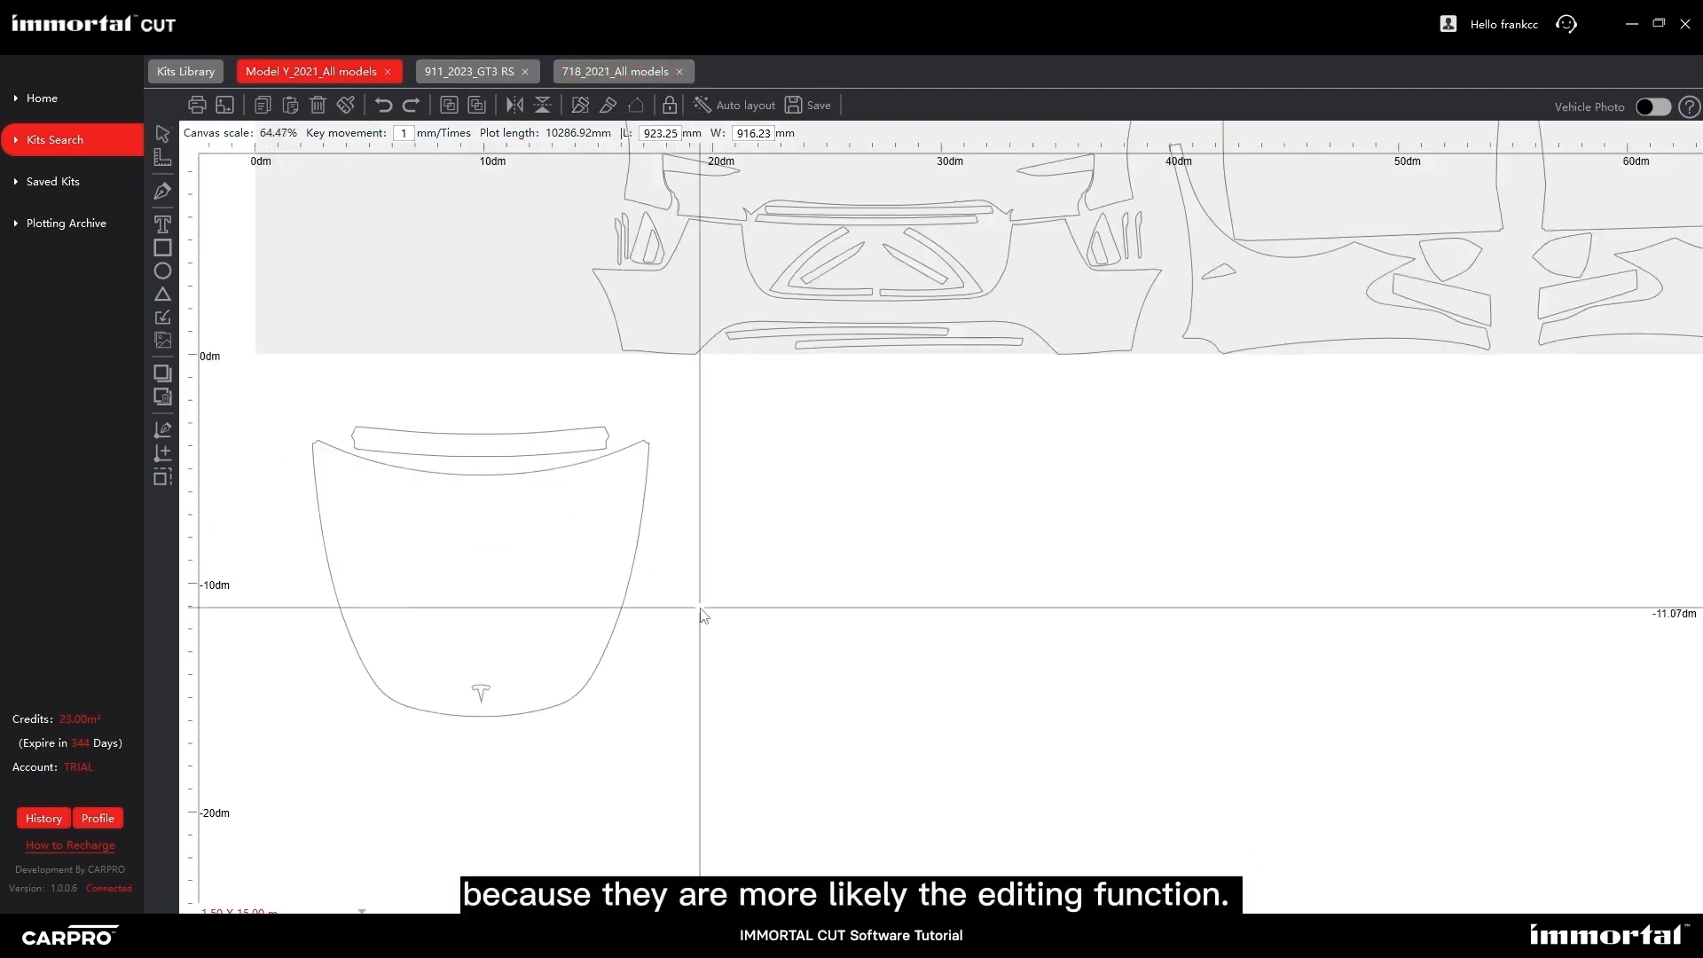
pyautogui.moveTo(699, 608); pyautogui.dragTo(841, 624)
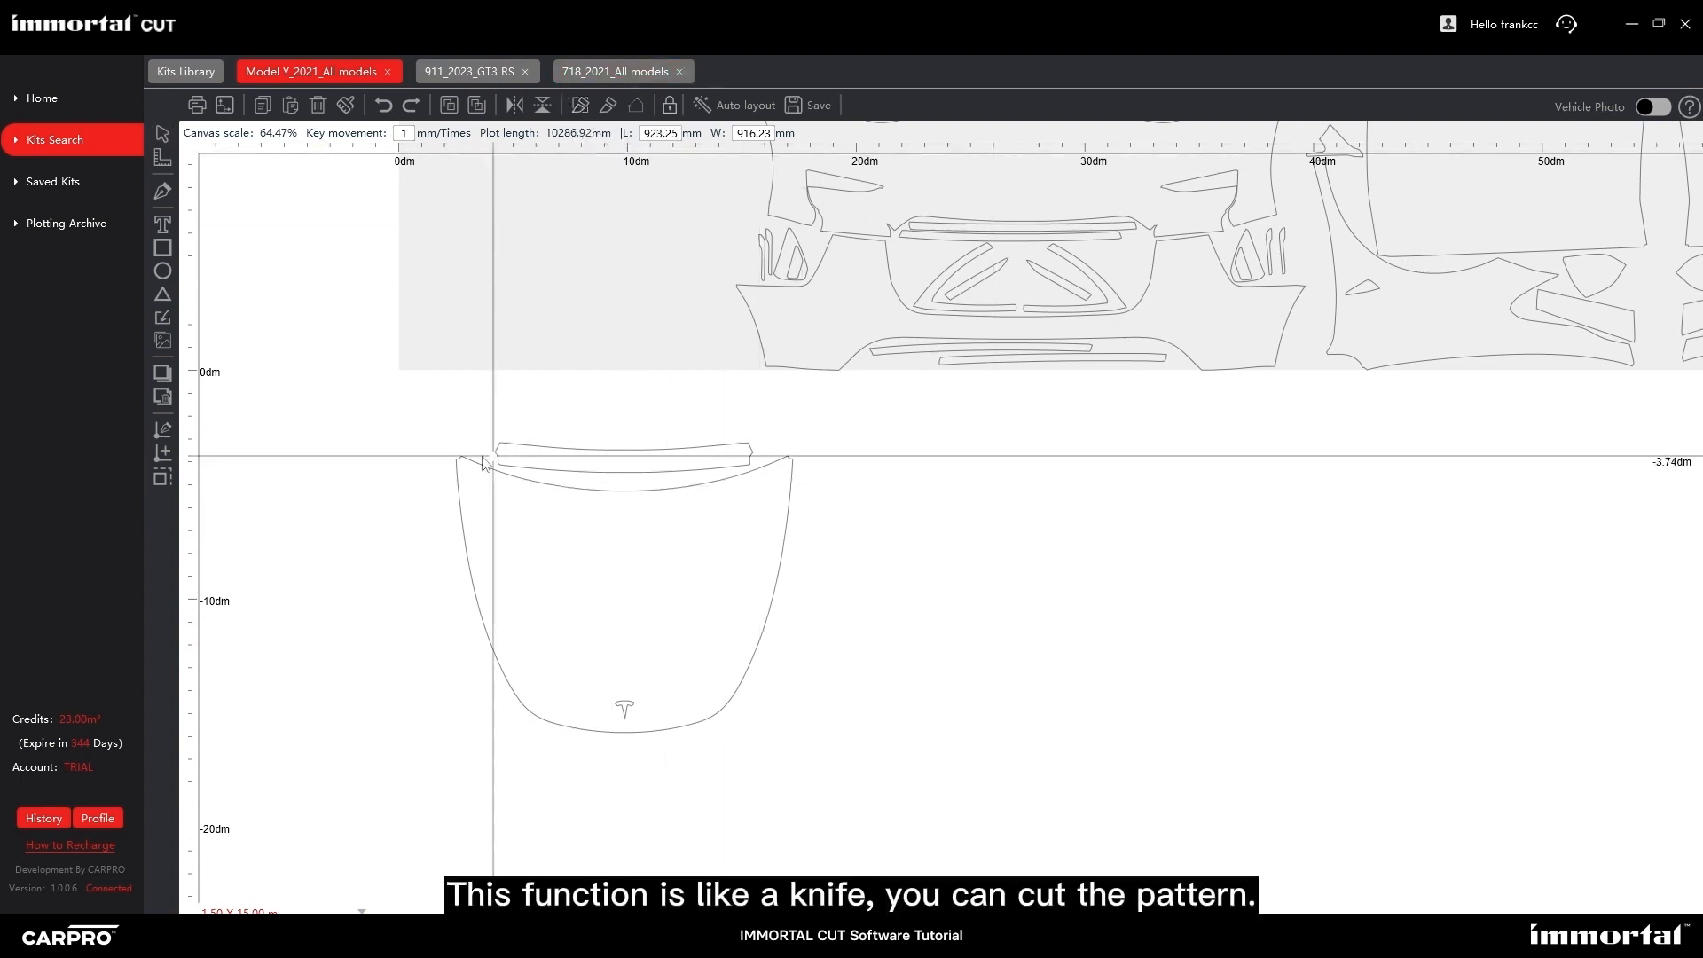
# Cut the hood horizontally, then cut off the lower piece's right corner, spacing the pieces apart.
pyautogui.click(608, 105)
pyautogui.moveTo(425, 528); pyautogui.dragTo(531, 529)
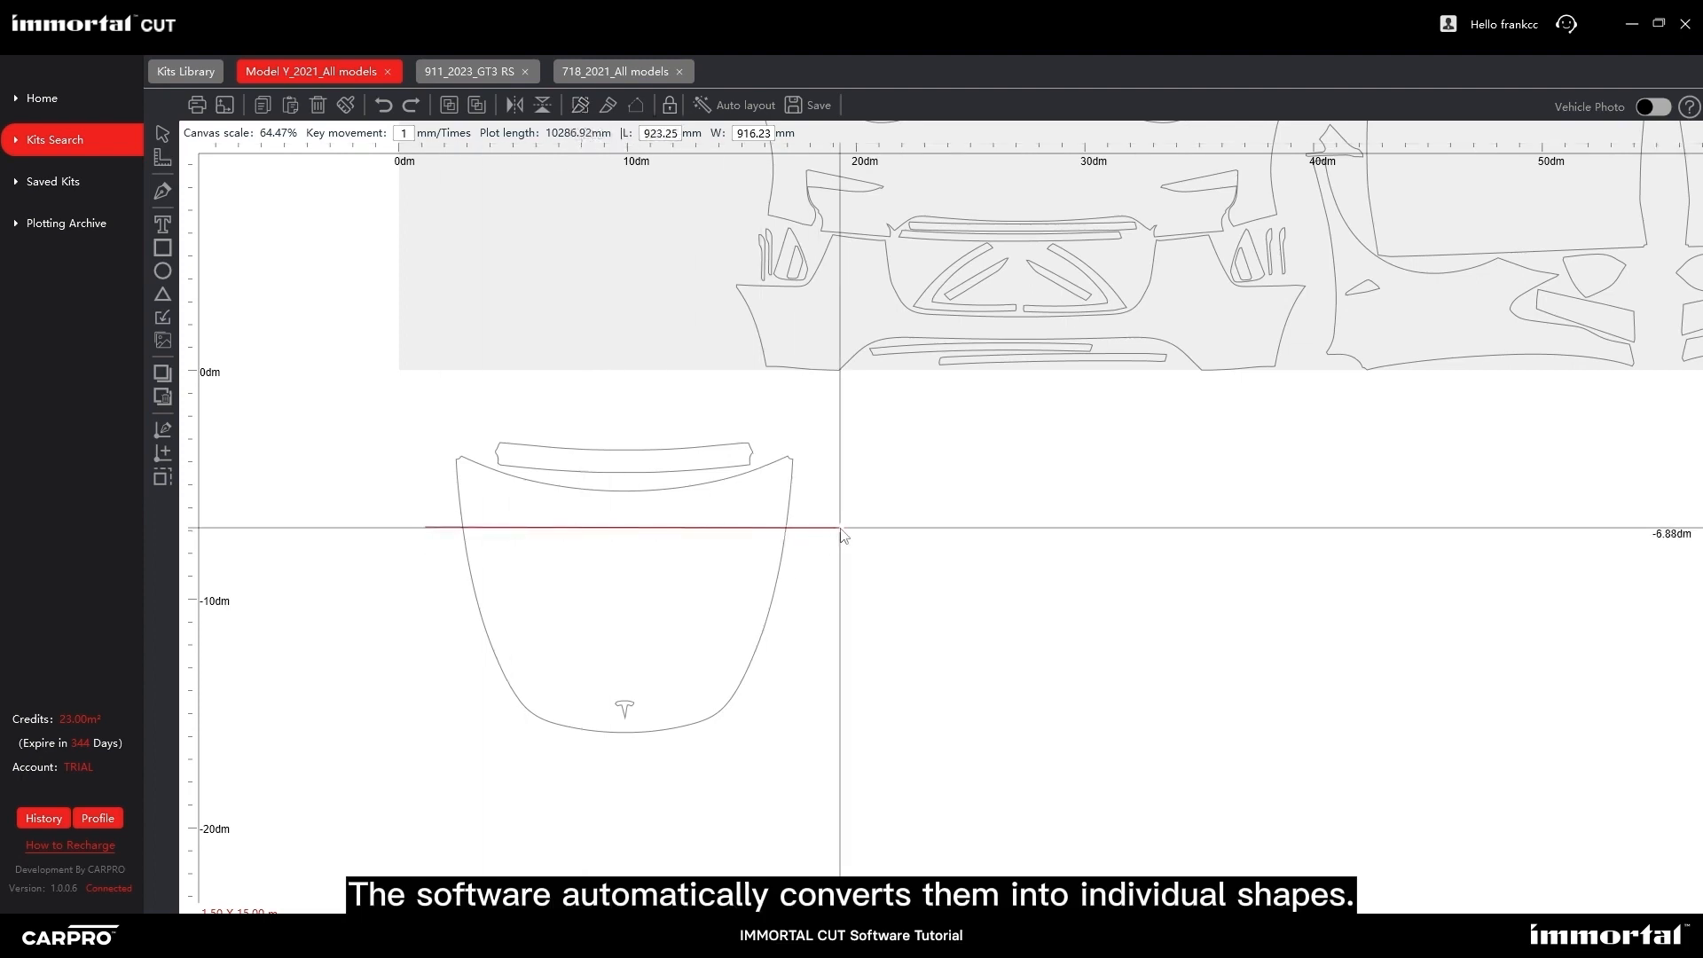
pyautogui.click(651, 566)
pyautogui.moveTo(629, 546); pyautogui.dragTo(628, 684)
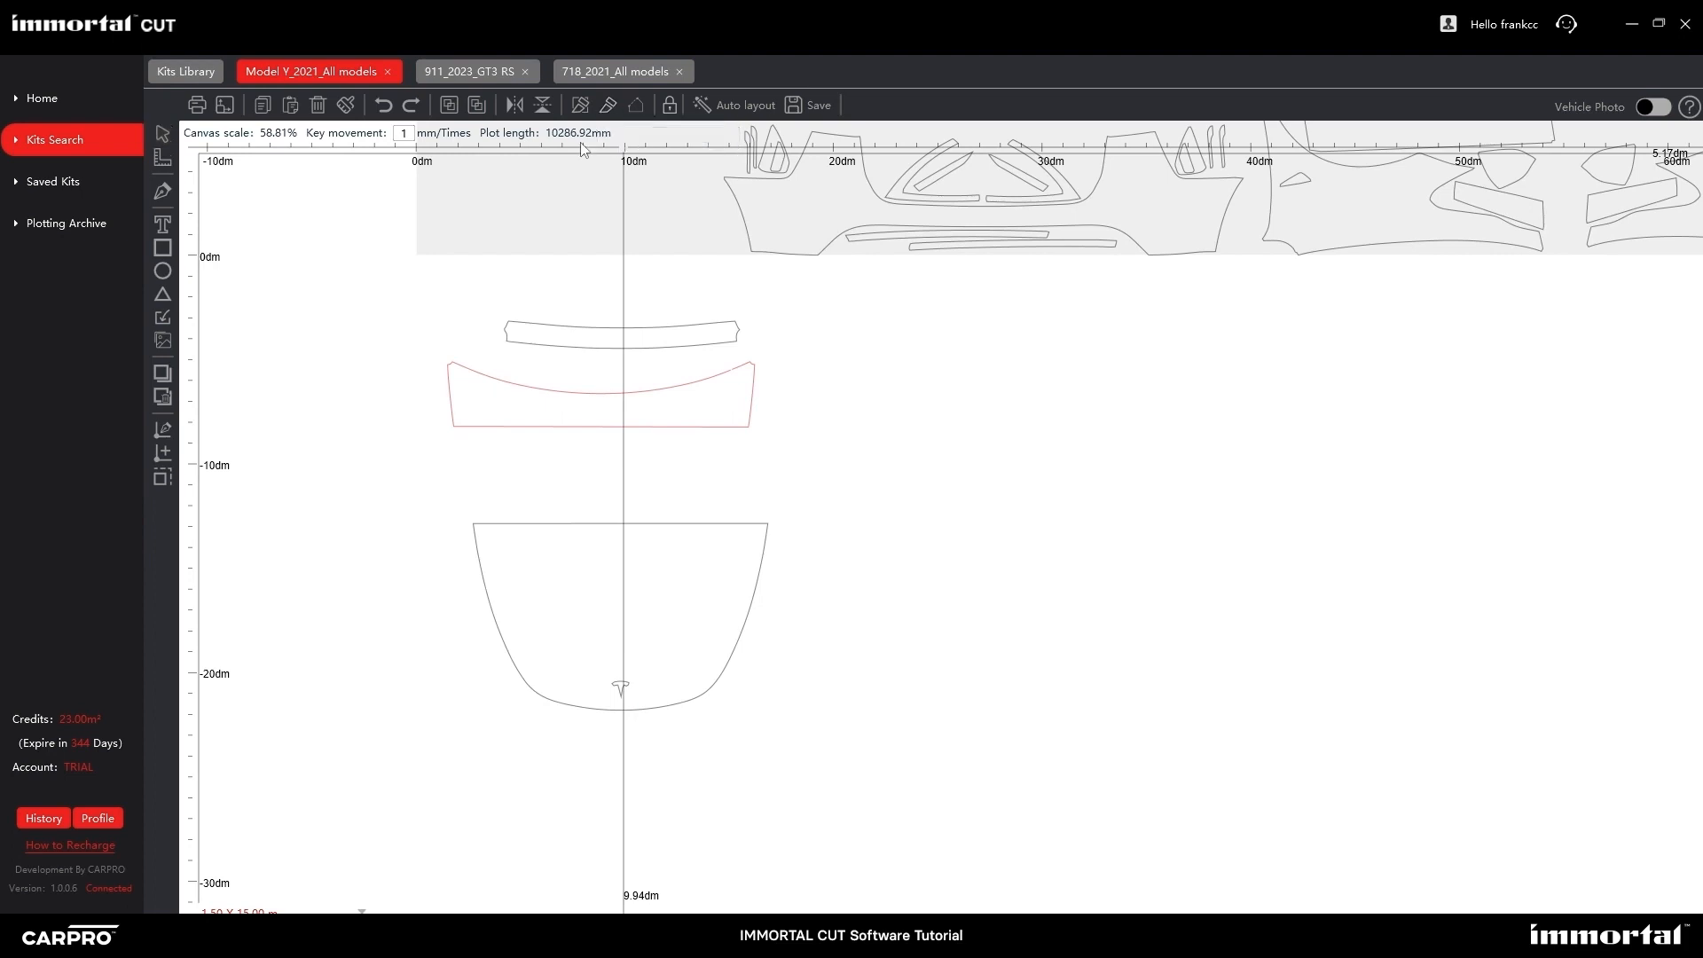
pyautogui.moveTo(688, 492); pyautogui.dragTo(782, 678)
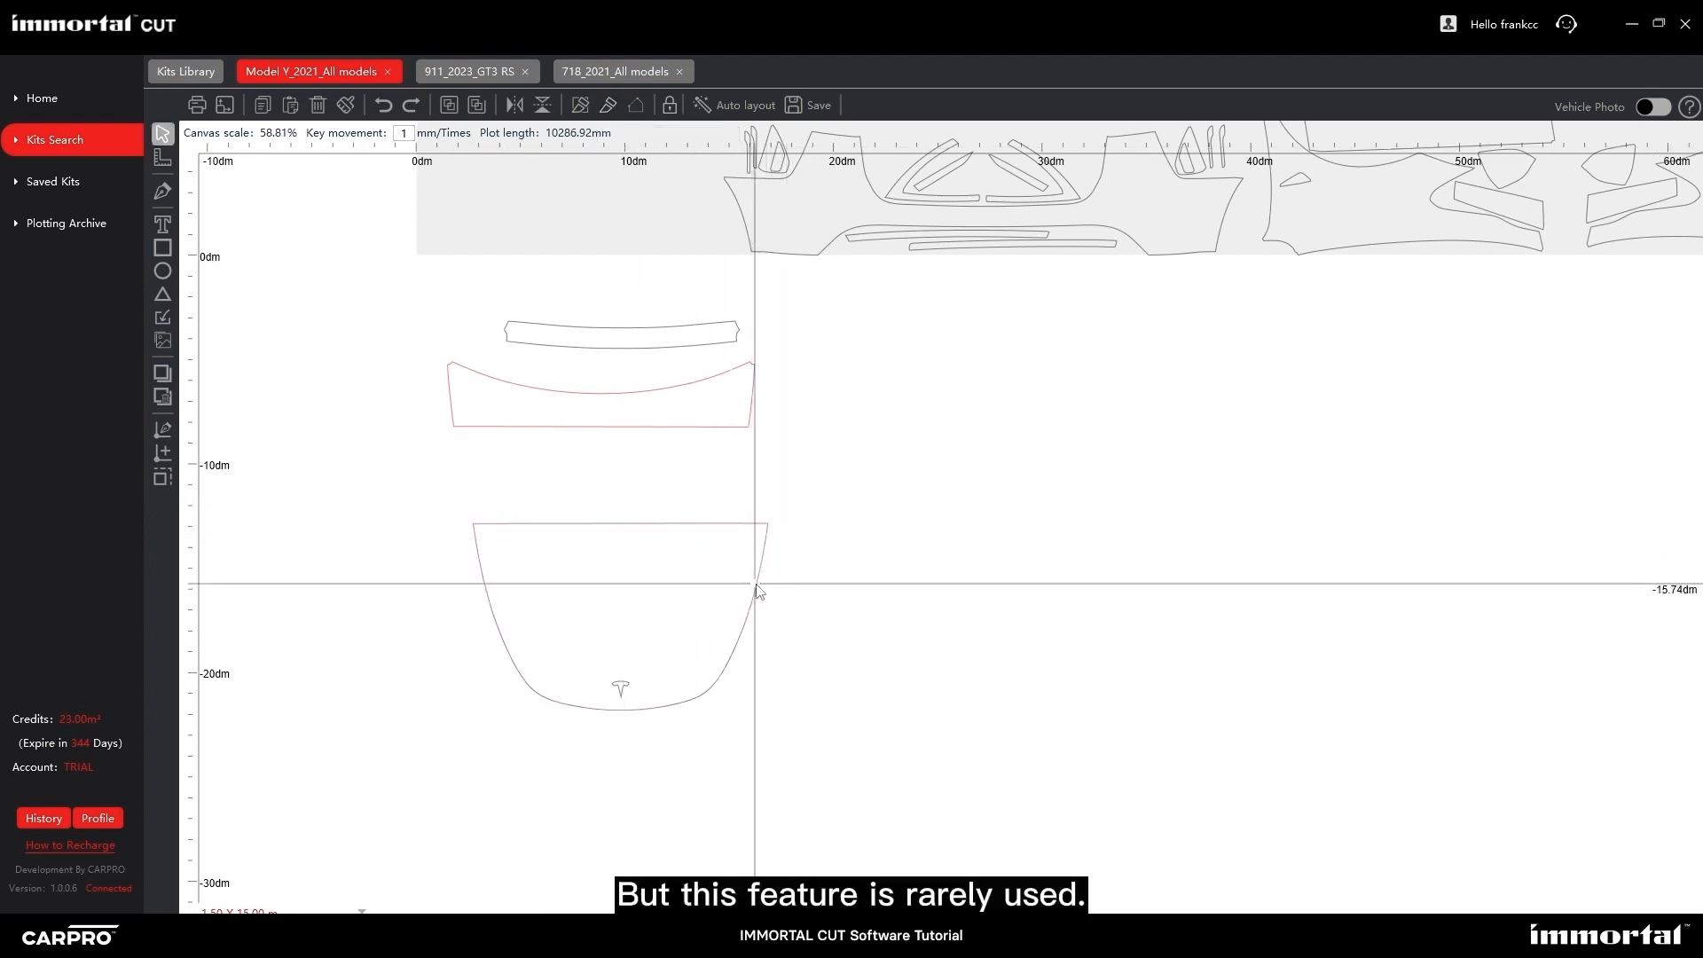
pyautogui.moveTo(760, 590); pyautogui.dragTo(834, 543)
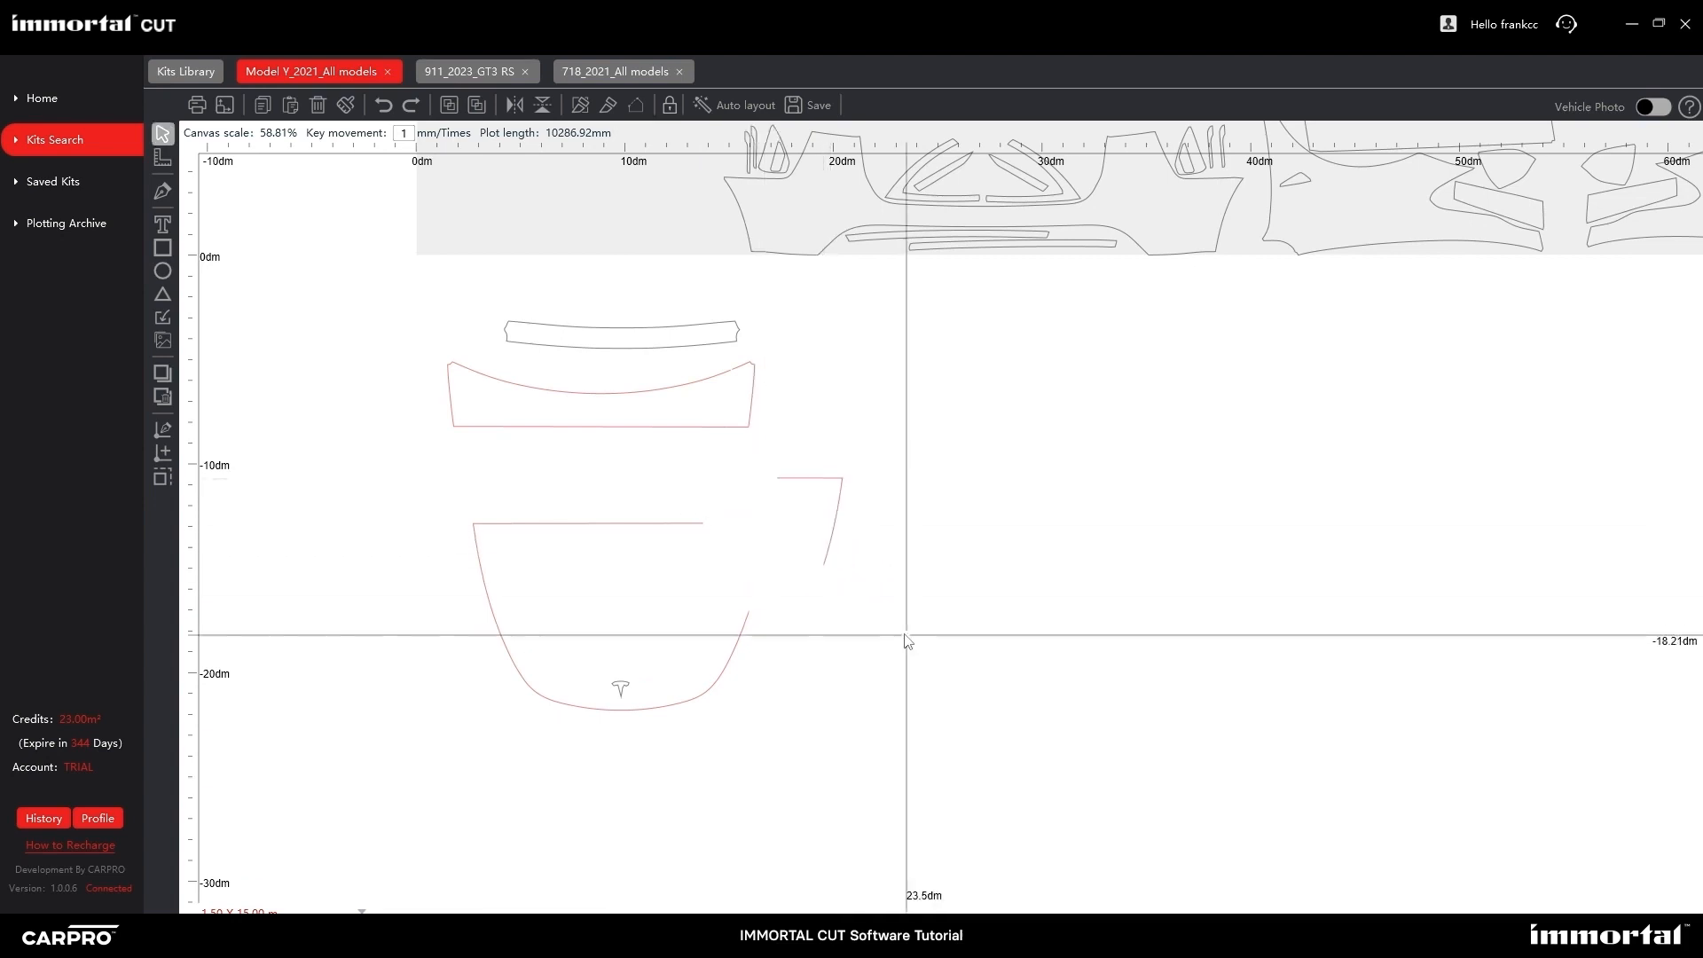
pyautogui.click(648, 521)
# Close the open cut edges of the lower hood pieces with Generate to Polygon.
pyautogui.moveTo(396, 449); pyautogui.dragTo(955, 745)
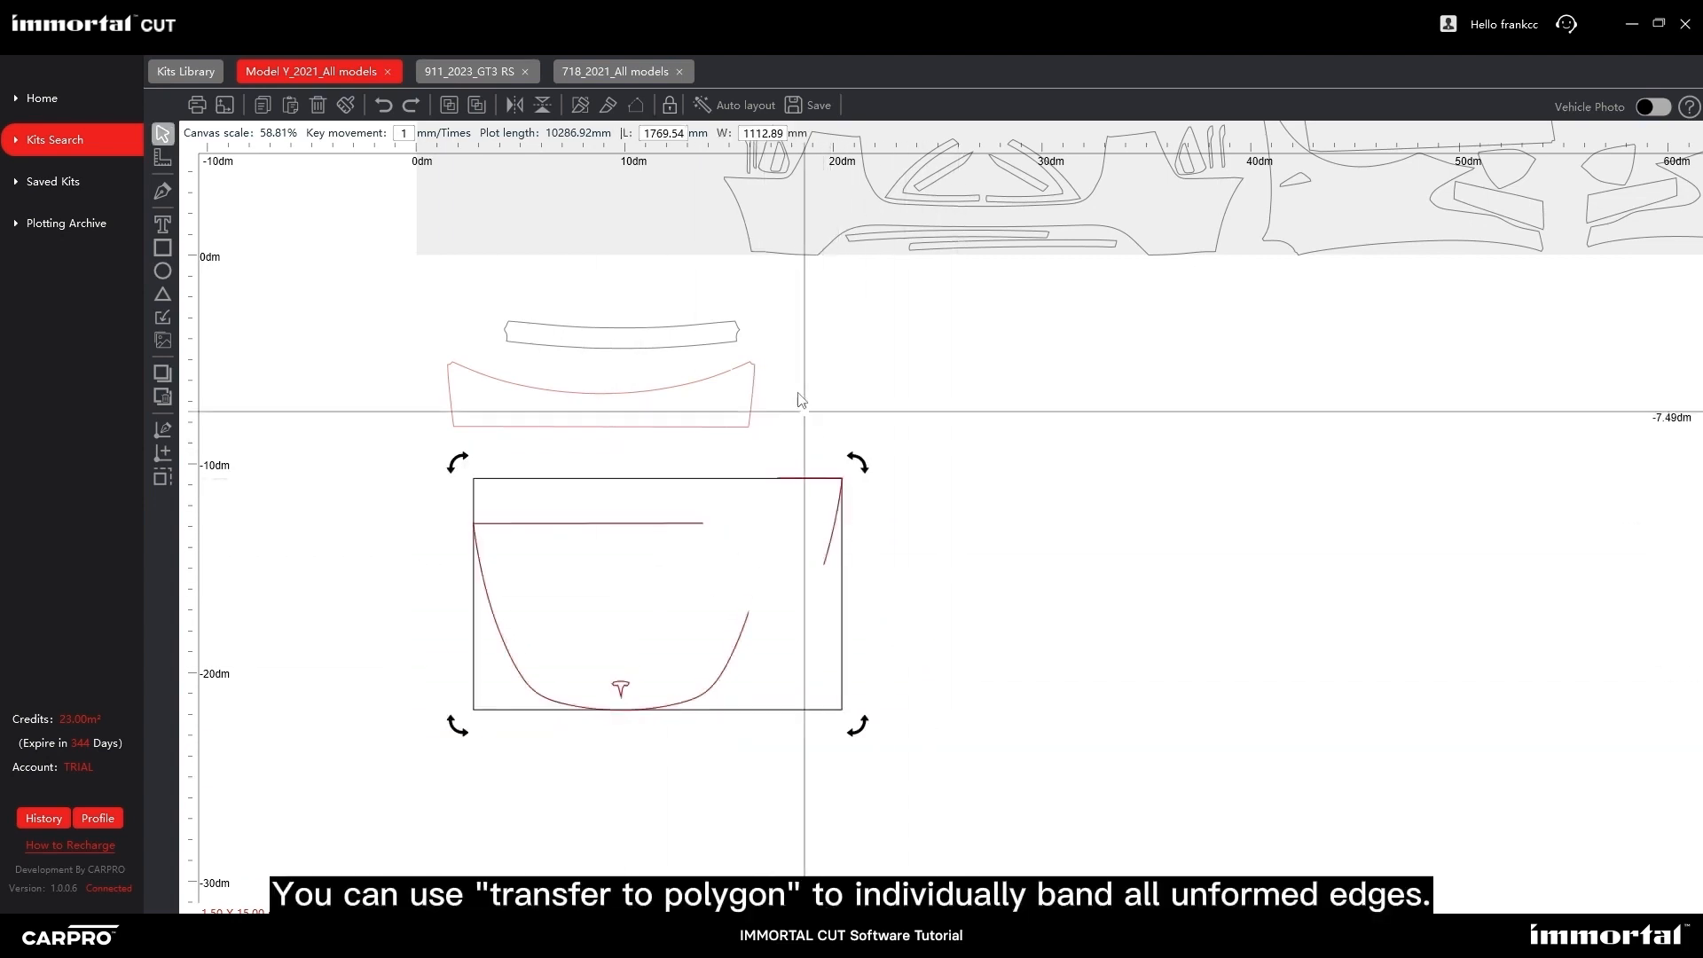
pyautogui.click(636, 107)
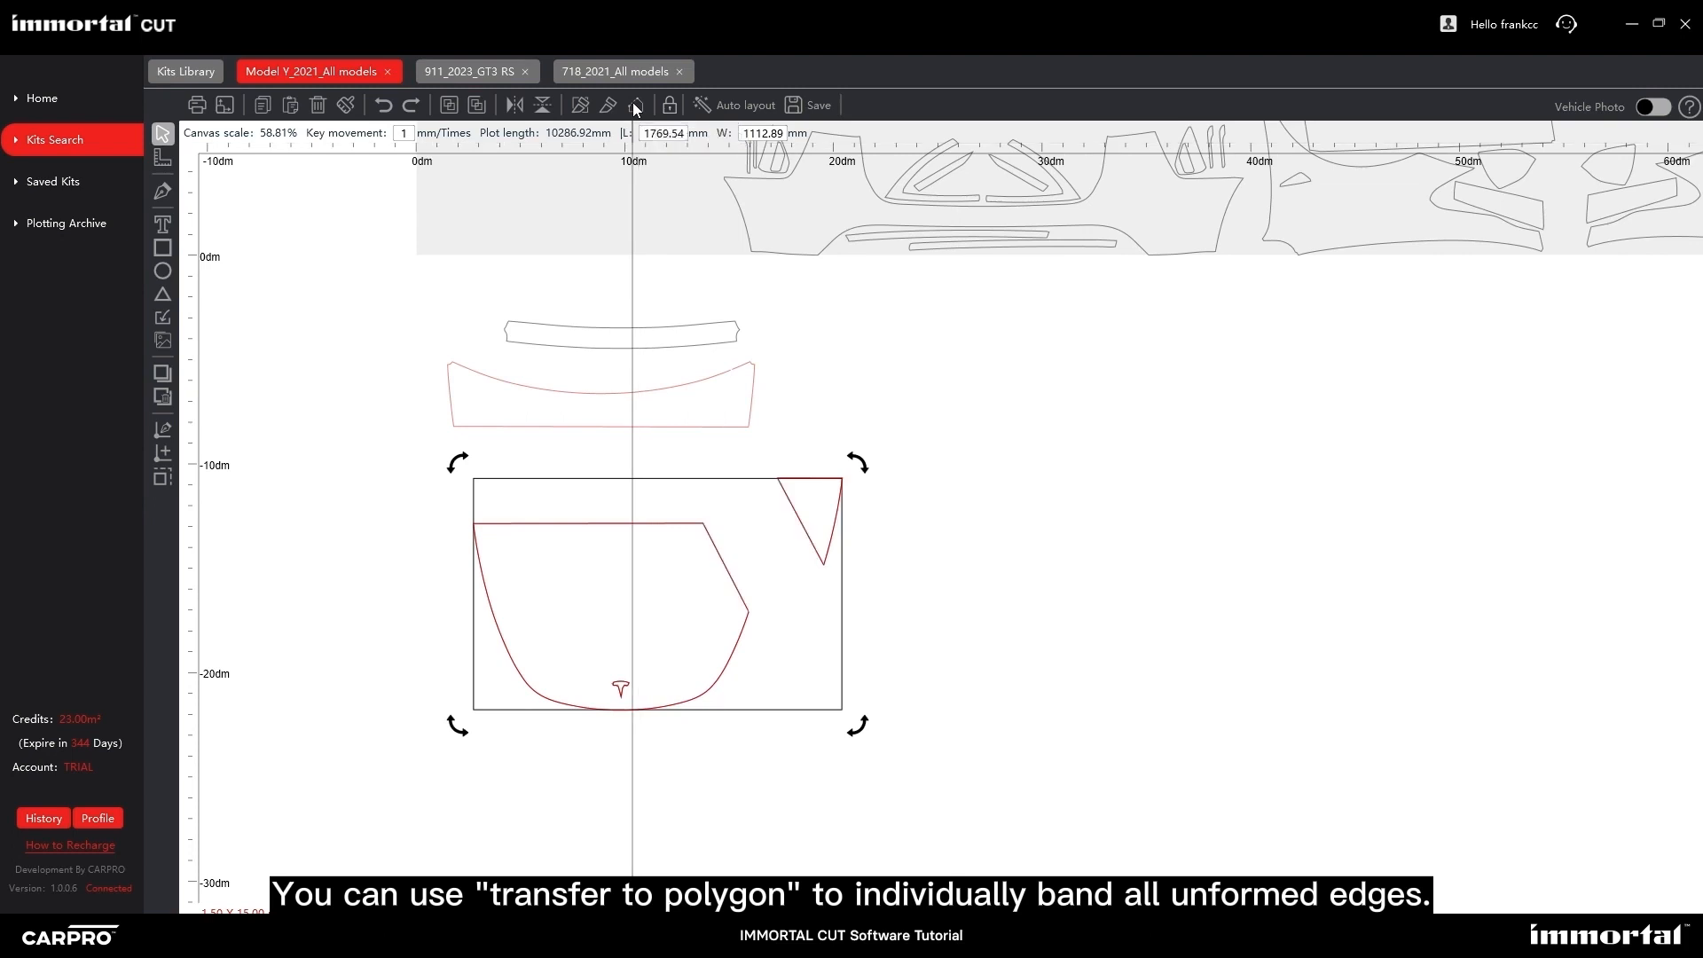
pyautogui.scroll(-3, 585, 479)
pyautogui.moveTo(585, 479); pyautogui.dragTo(671, 598)
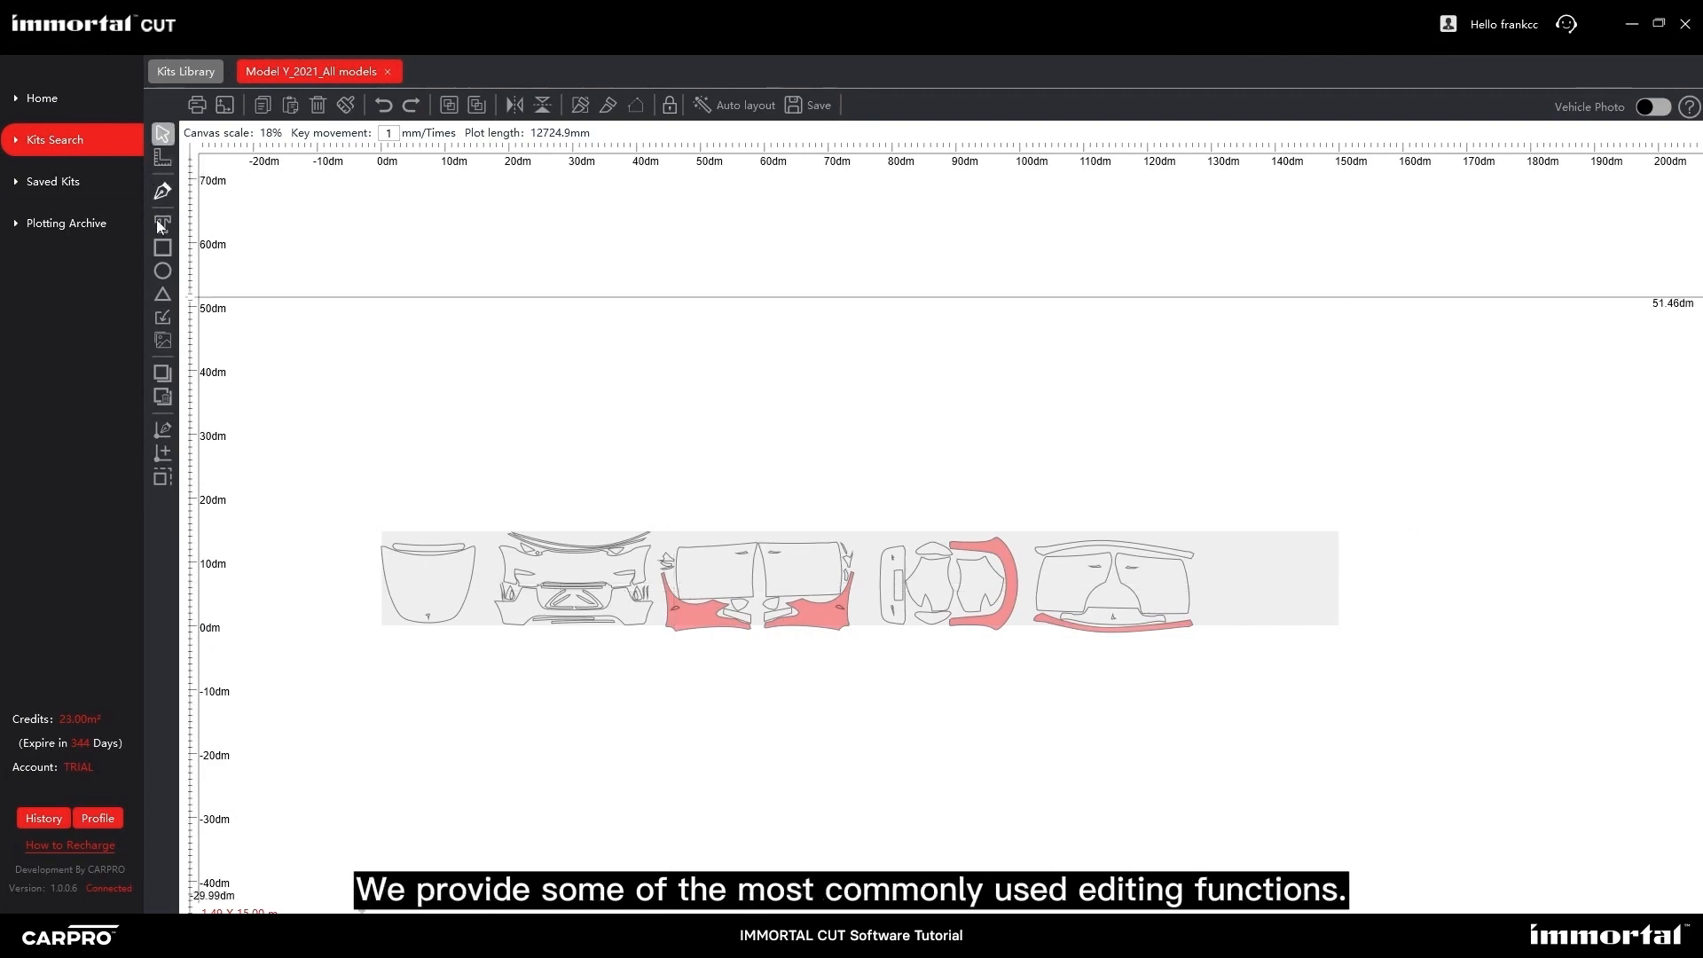
# Drag every Model Y pattern piece below the grey plot area, dropping plot length to 0mm.
pyautogui.moveTo(342, 487); pyautogui.dragTo(1255, 709)
pyautogui.moveTo(631, 571); pyautogui.dragTo(631, 690)
pyautogui.scroll(3, 523, 759)
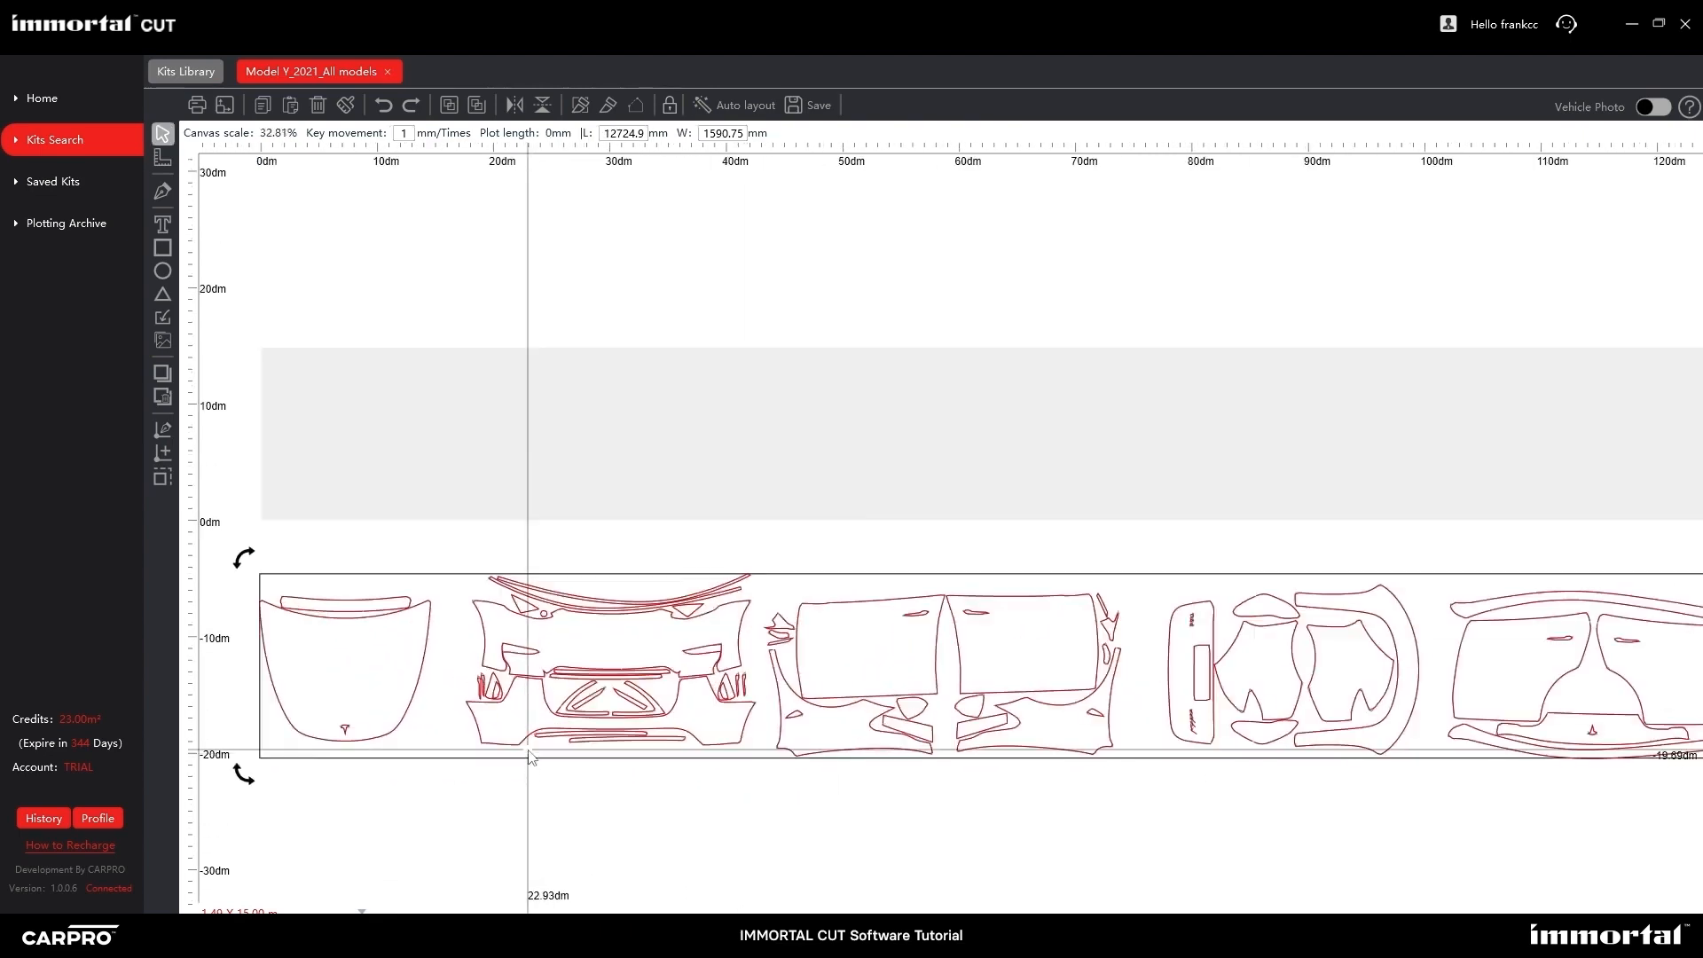
pyautogui.click(459, 815)
pyautogui.scroll(3, 533, 807)
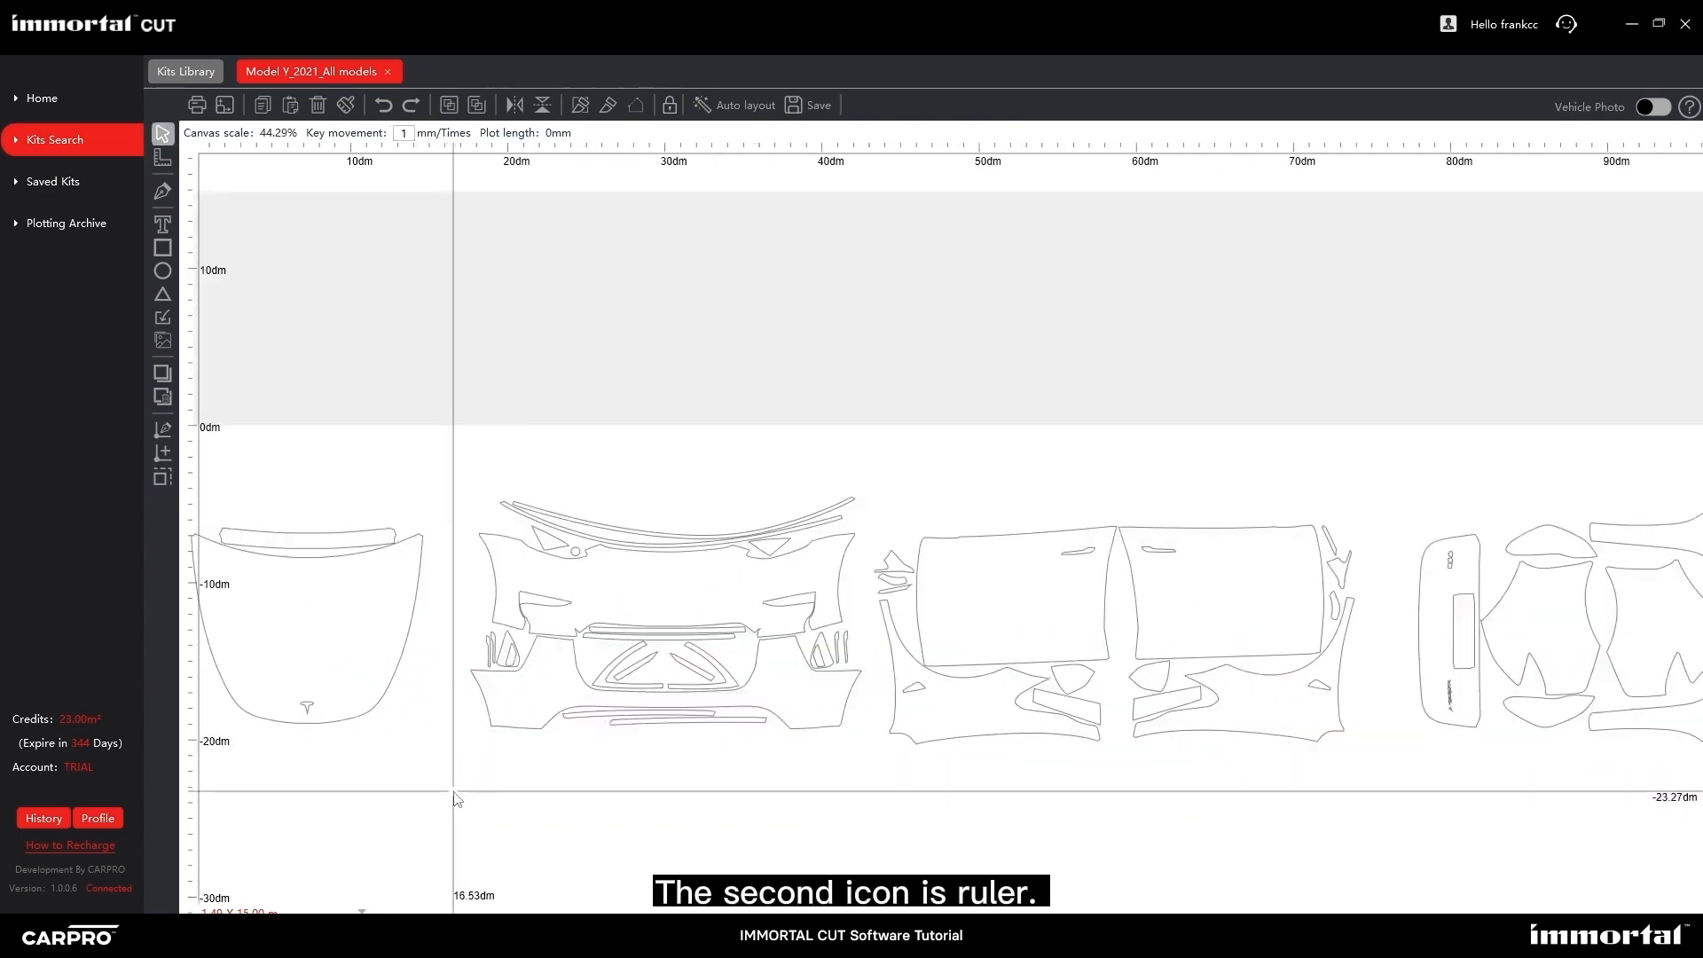
# Zoom in and centre the rear bumper piece on screen.
pyautogui.click(161, 160)
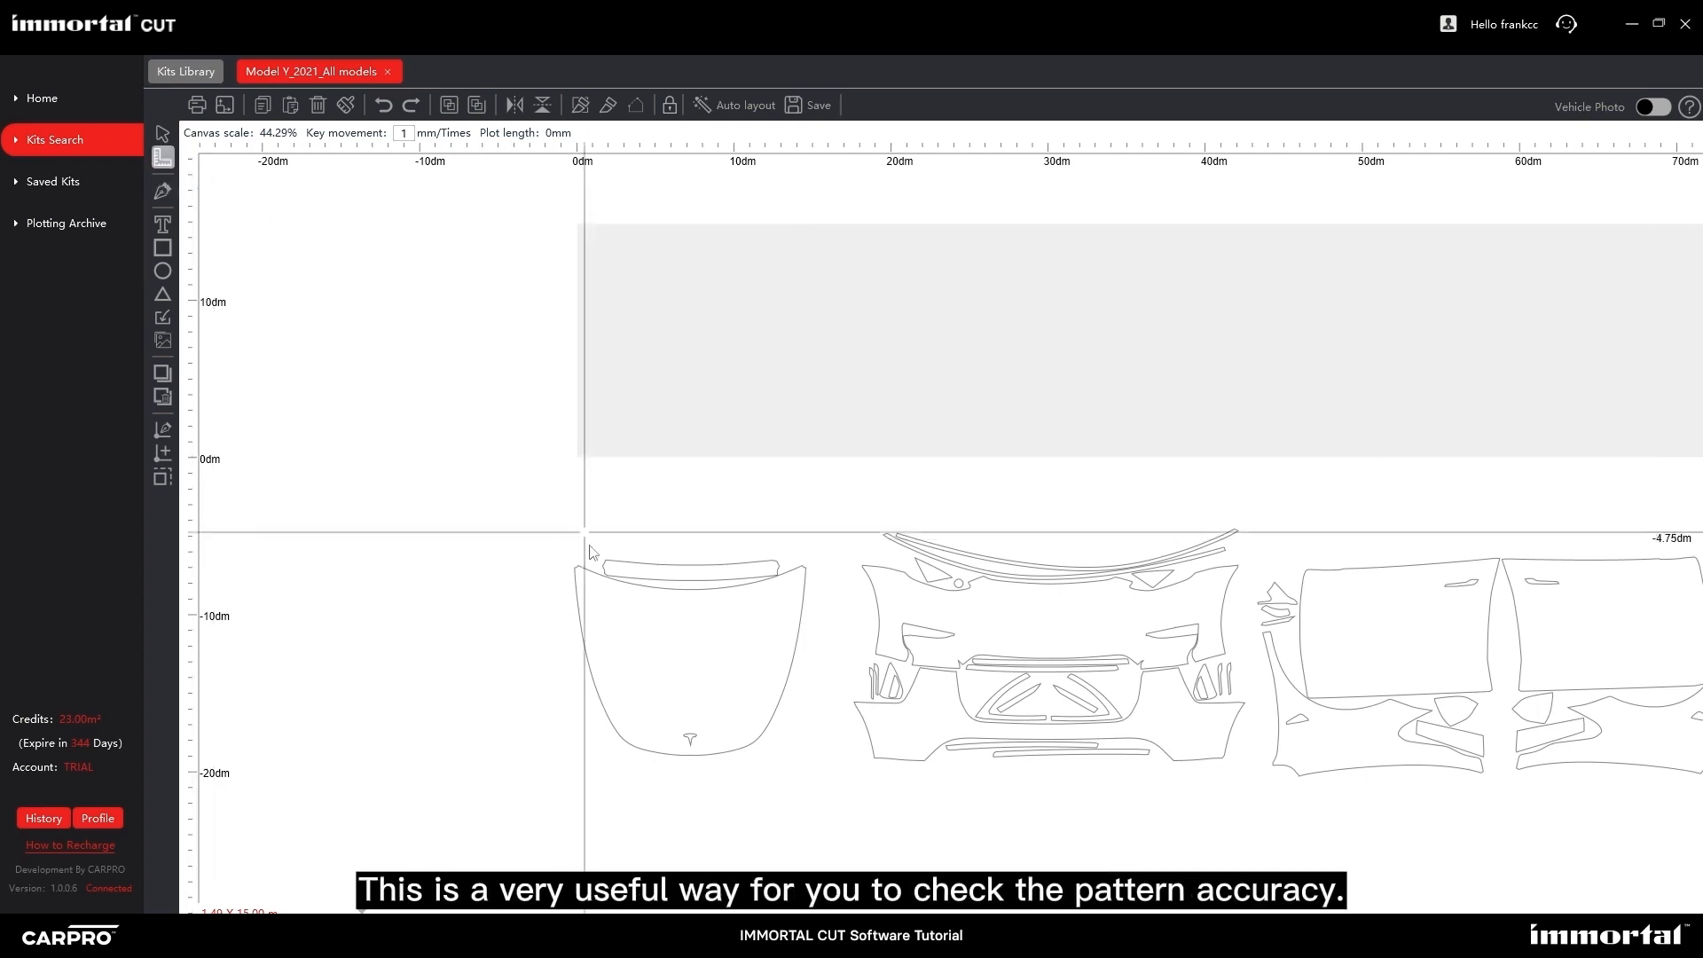
pyautogui.click(165, 138)
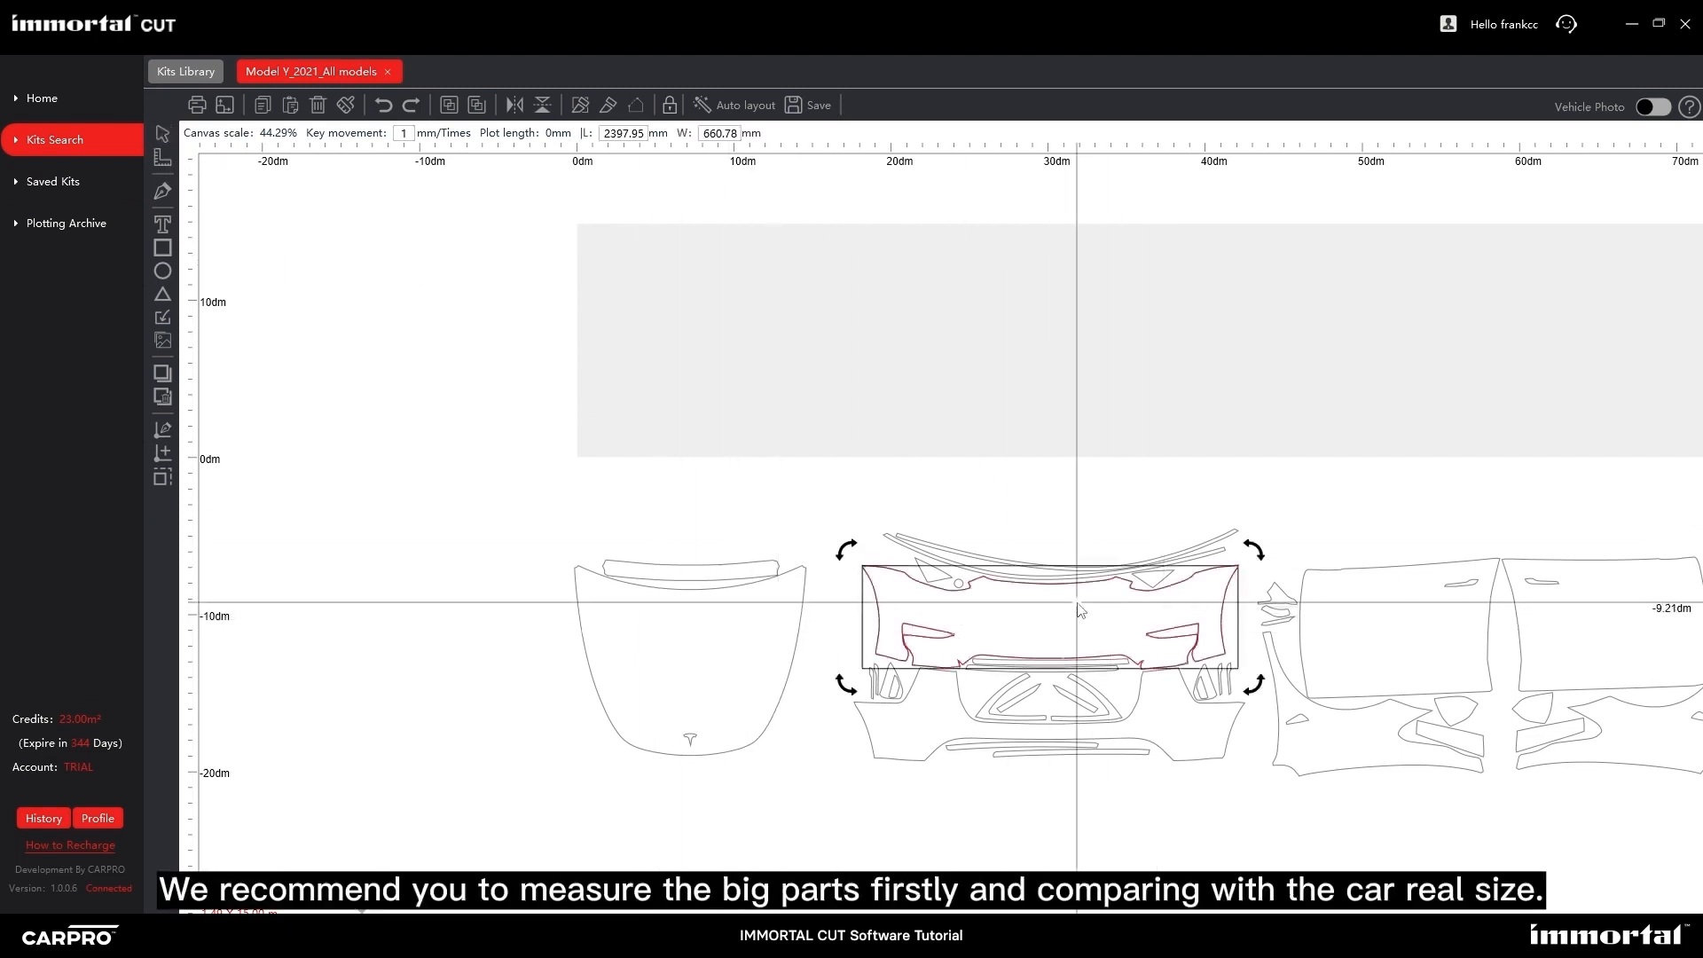
pyautogui.scroll(5, 1080, 610)
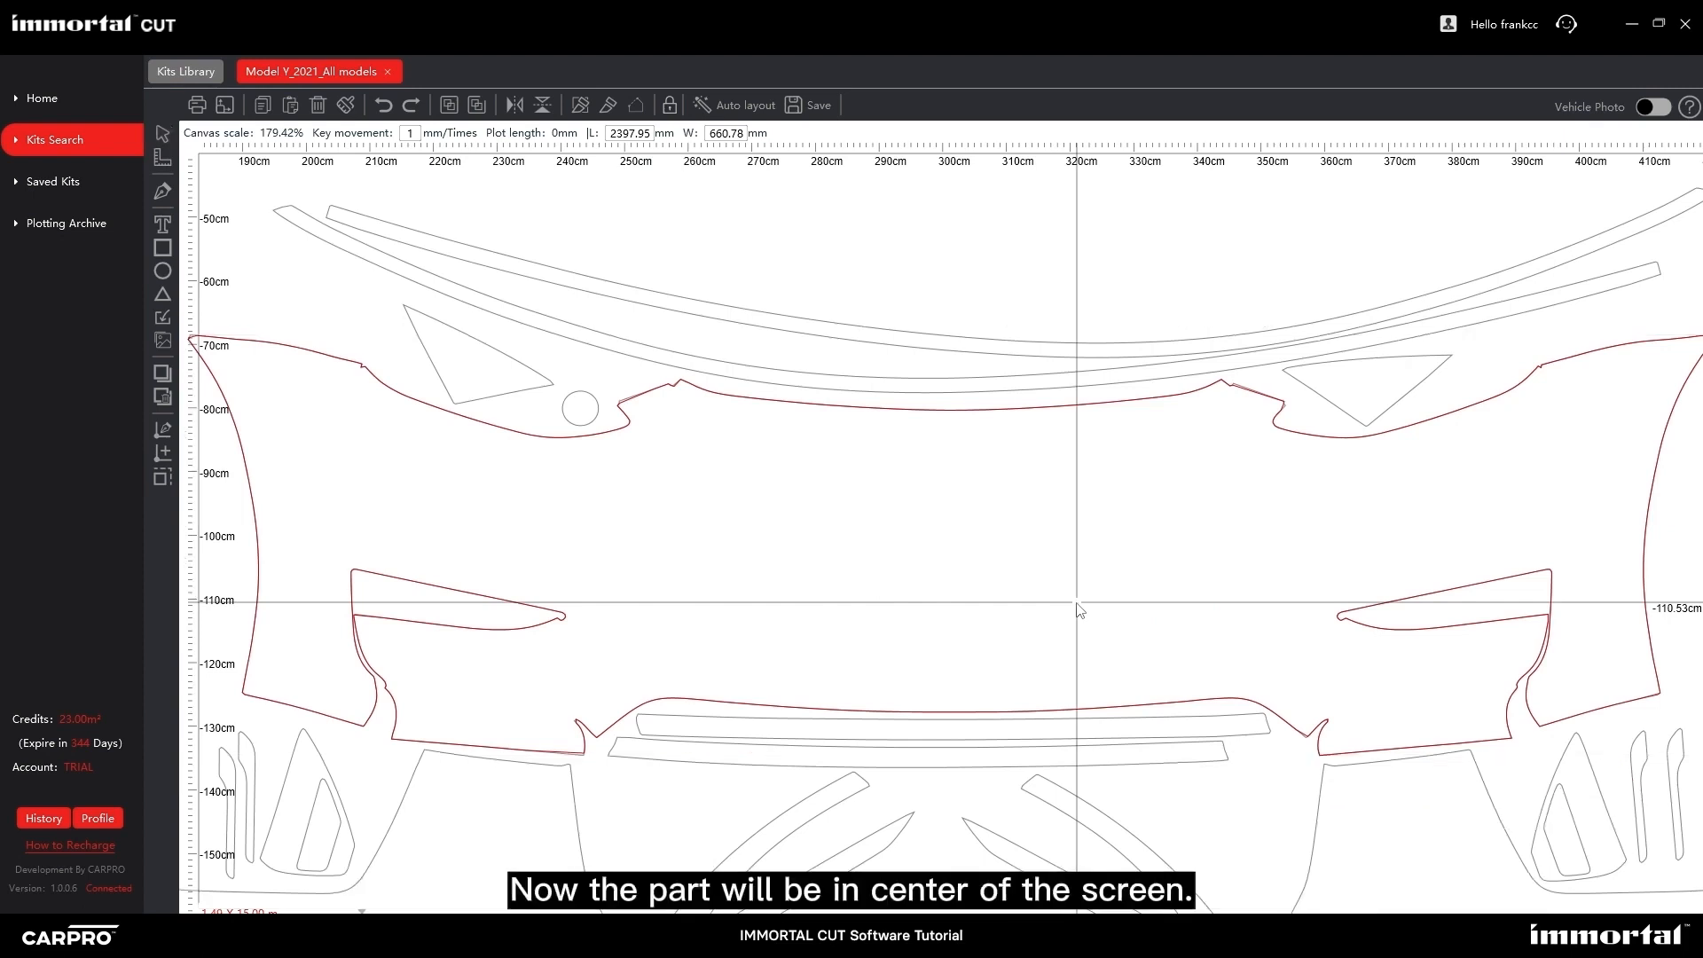
pyautogui.rightClick(1081, 610)
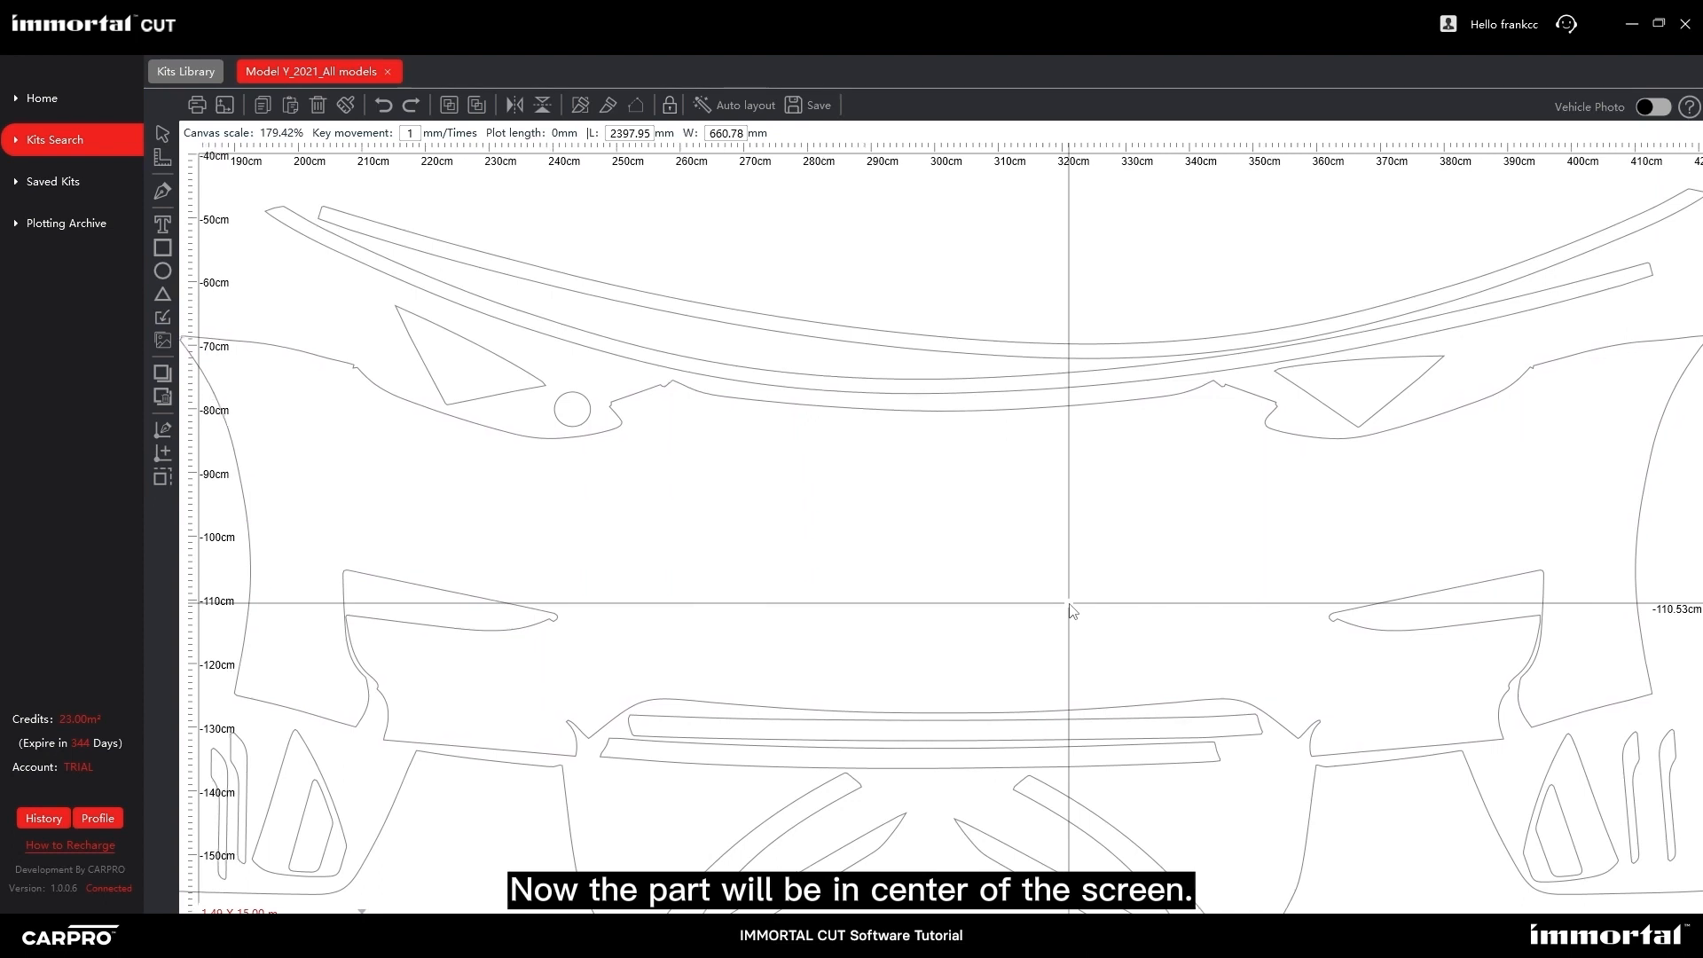
pyautogui.scroll(-2, 1070, 610)
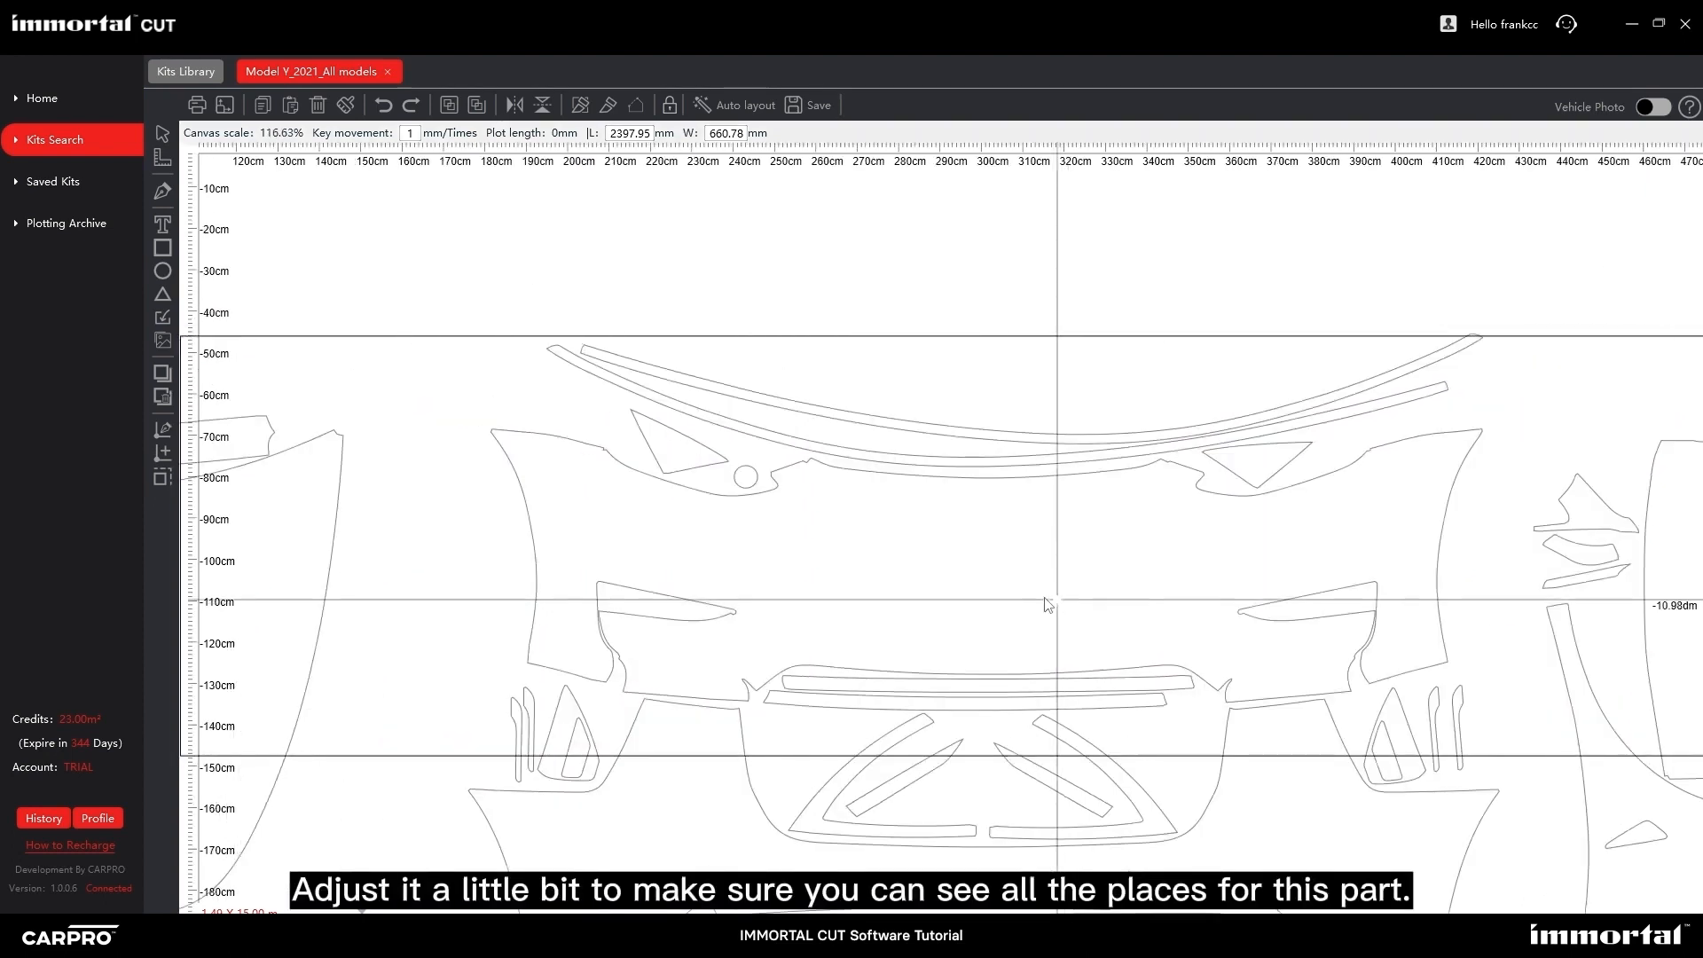
# Measure the rear bumper with the ruler: about 2,390 mm across and 473 mm tall.
pyautogui.click(162, 158)
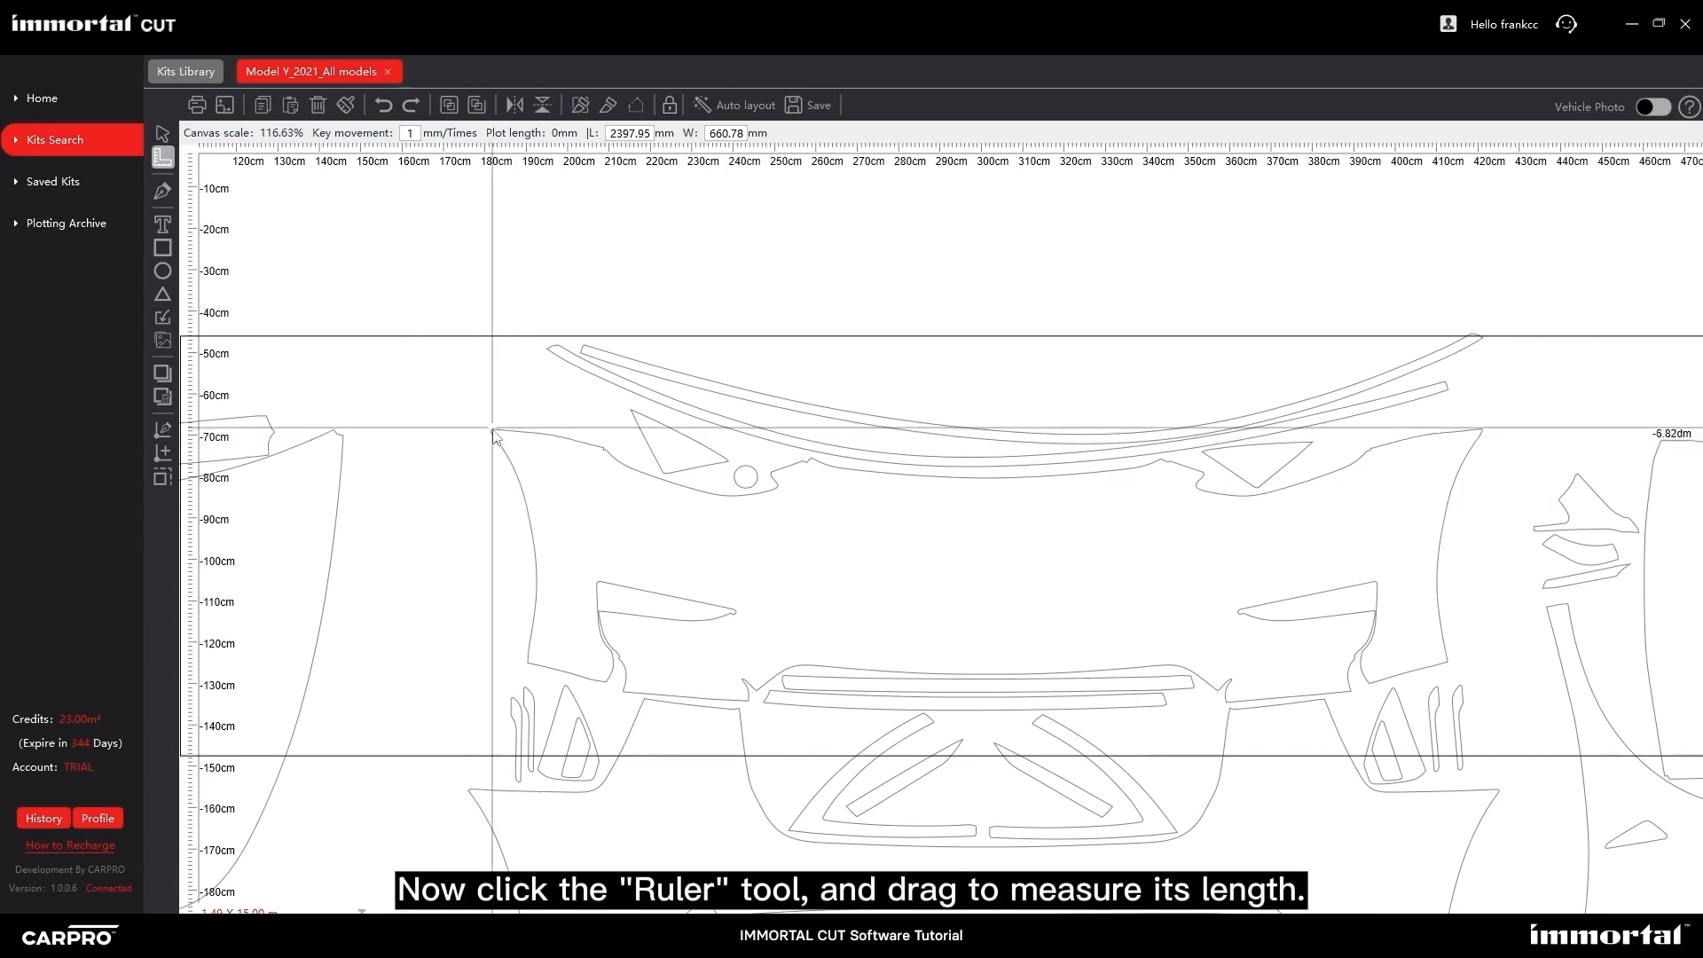
pyautogui.moveTo(494, 435); pyautogui.dragTo(725, 436)
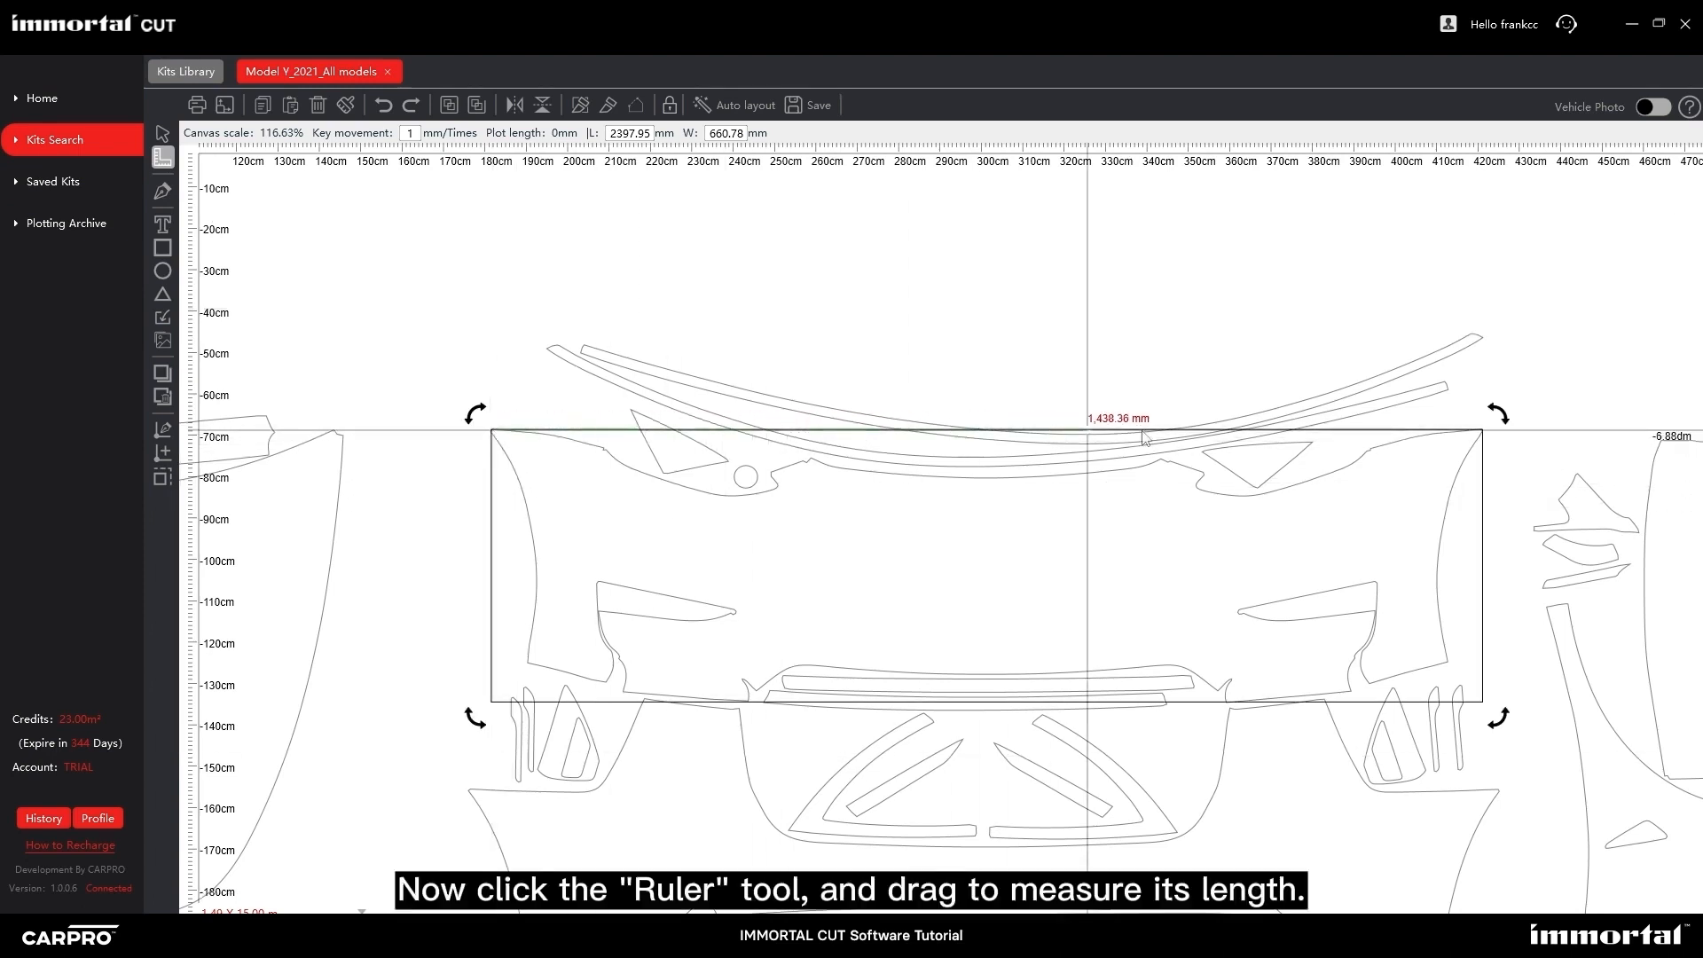
pyautogui.moveTo(1427, 436); pyautogui.dragTo(1483, 437)
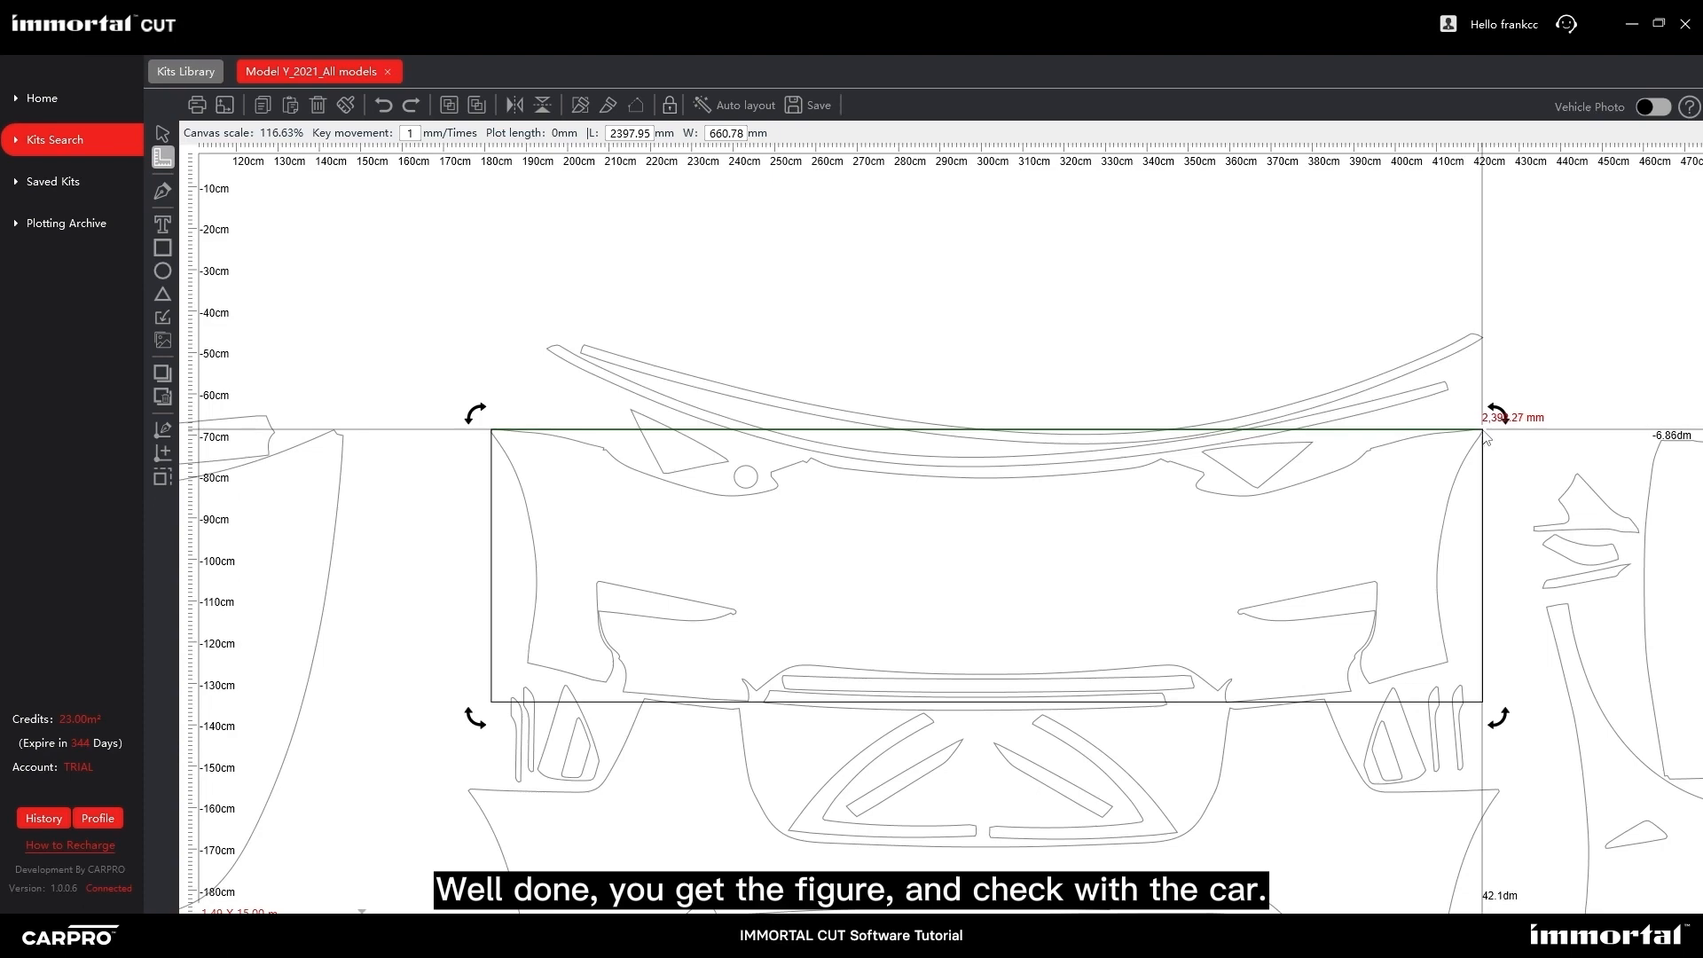
pyautogui.scroll(5, 980, 393)
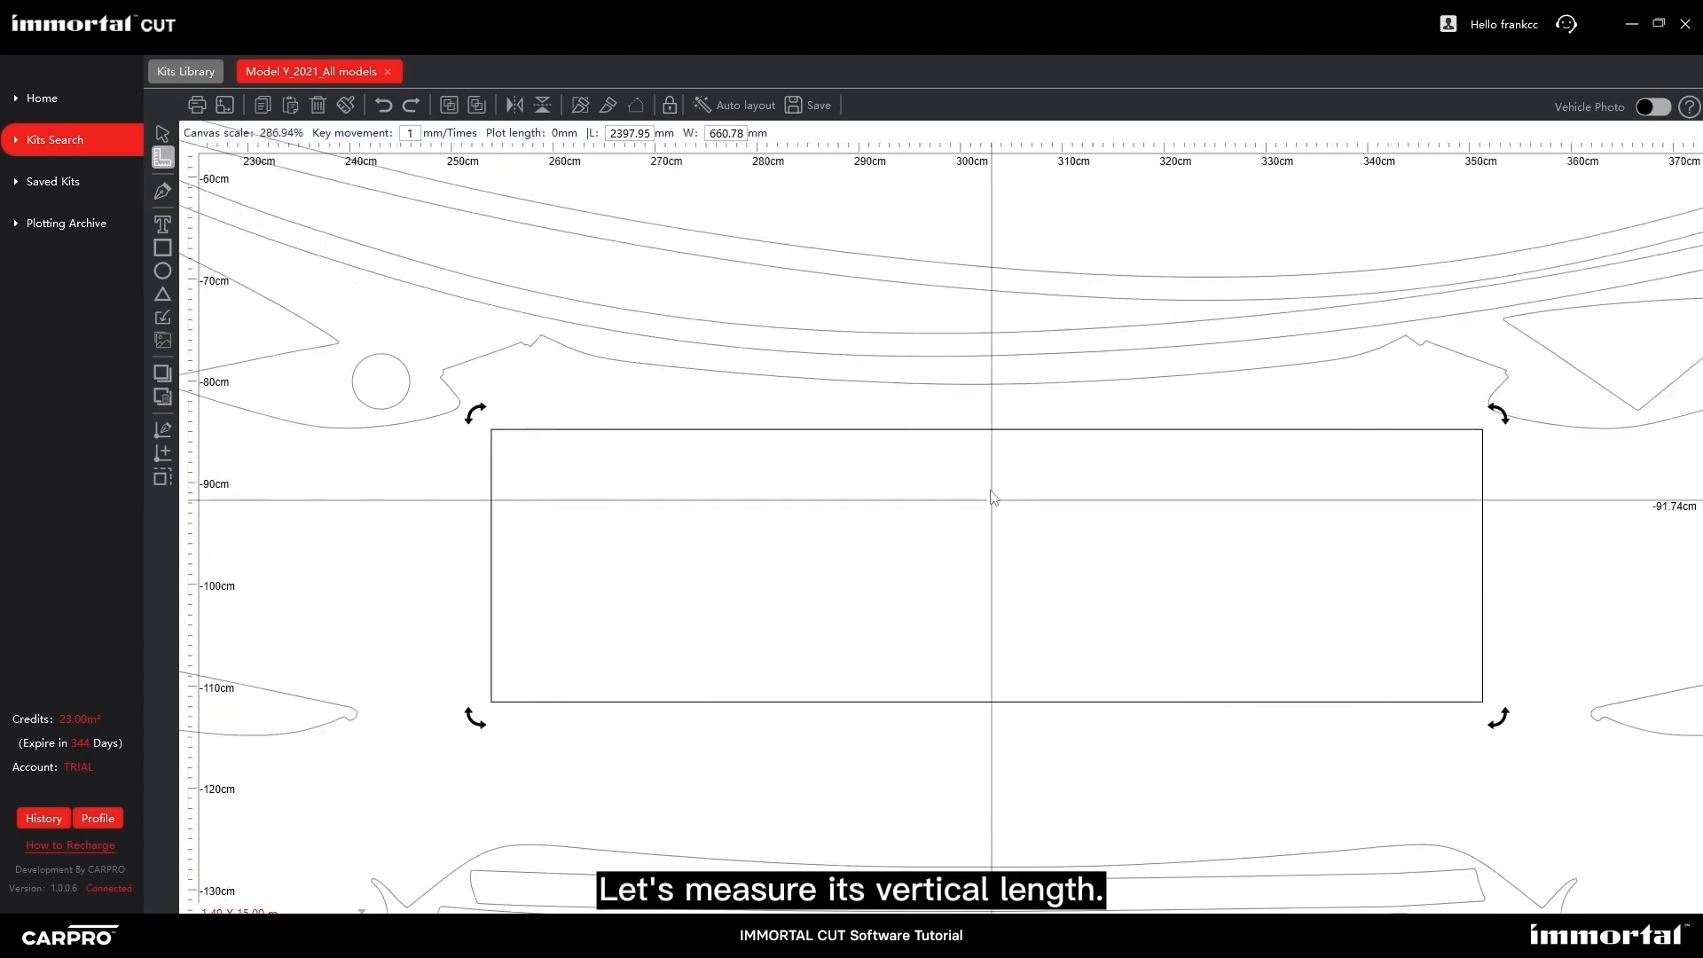
pyautogui.moveTo(982, 480); pyautogui.dragTo(988, 874)
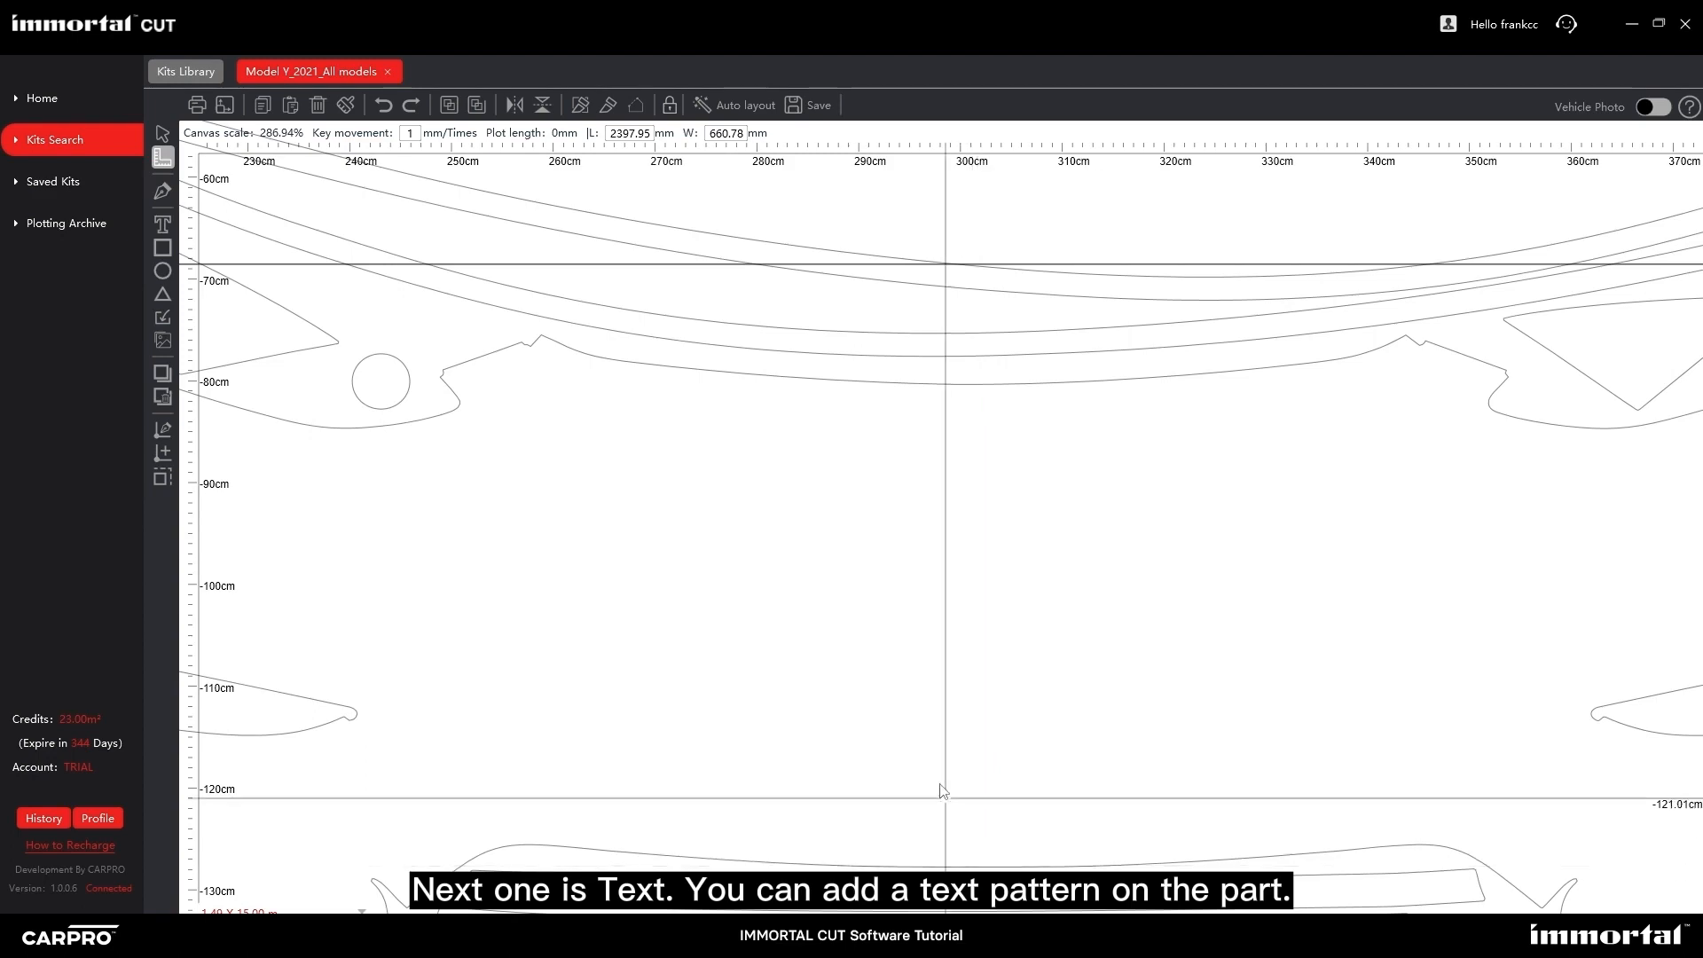
pyautogui.scroll(-10, 929, 702)
pyautogui.rightClick(1099, 737)
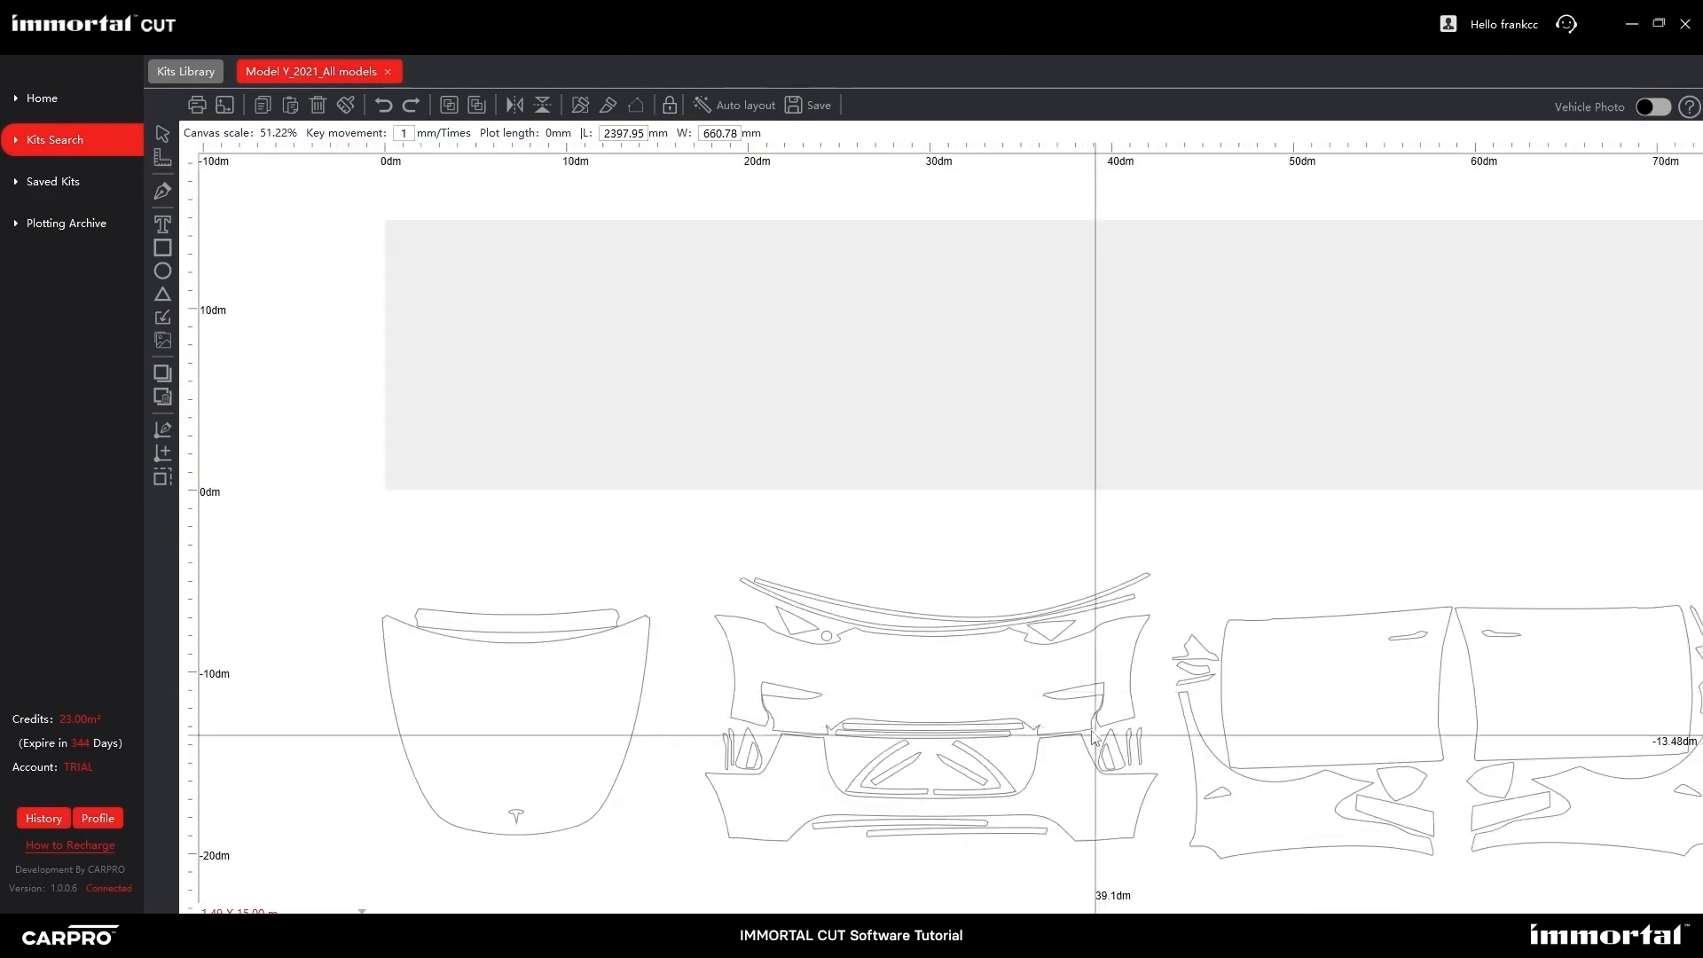
pyautogui.moveTo(403, 292); pyautogui.dragTo(556, 284)
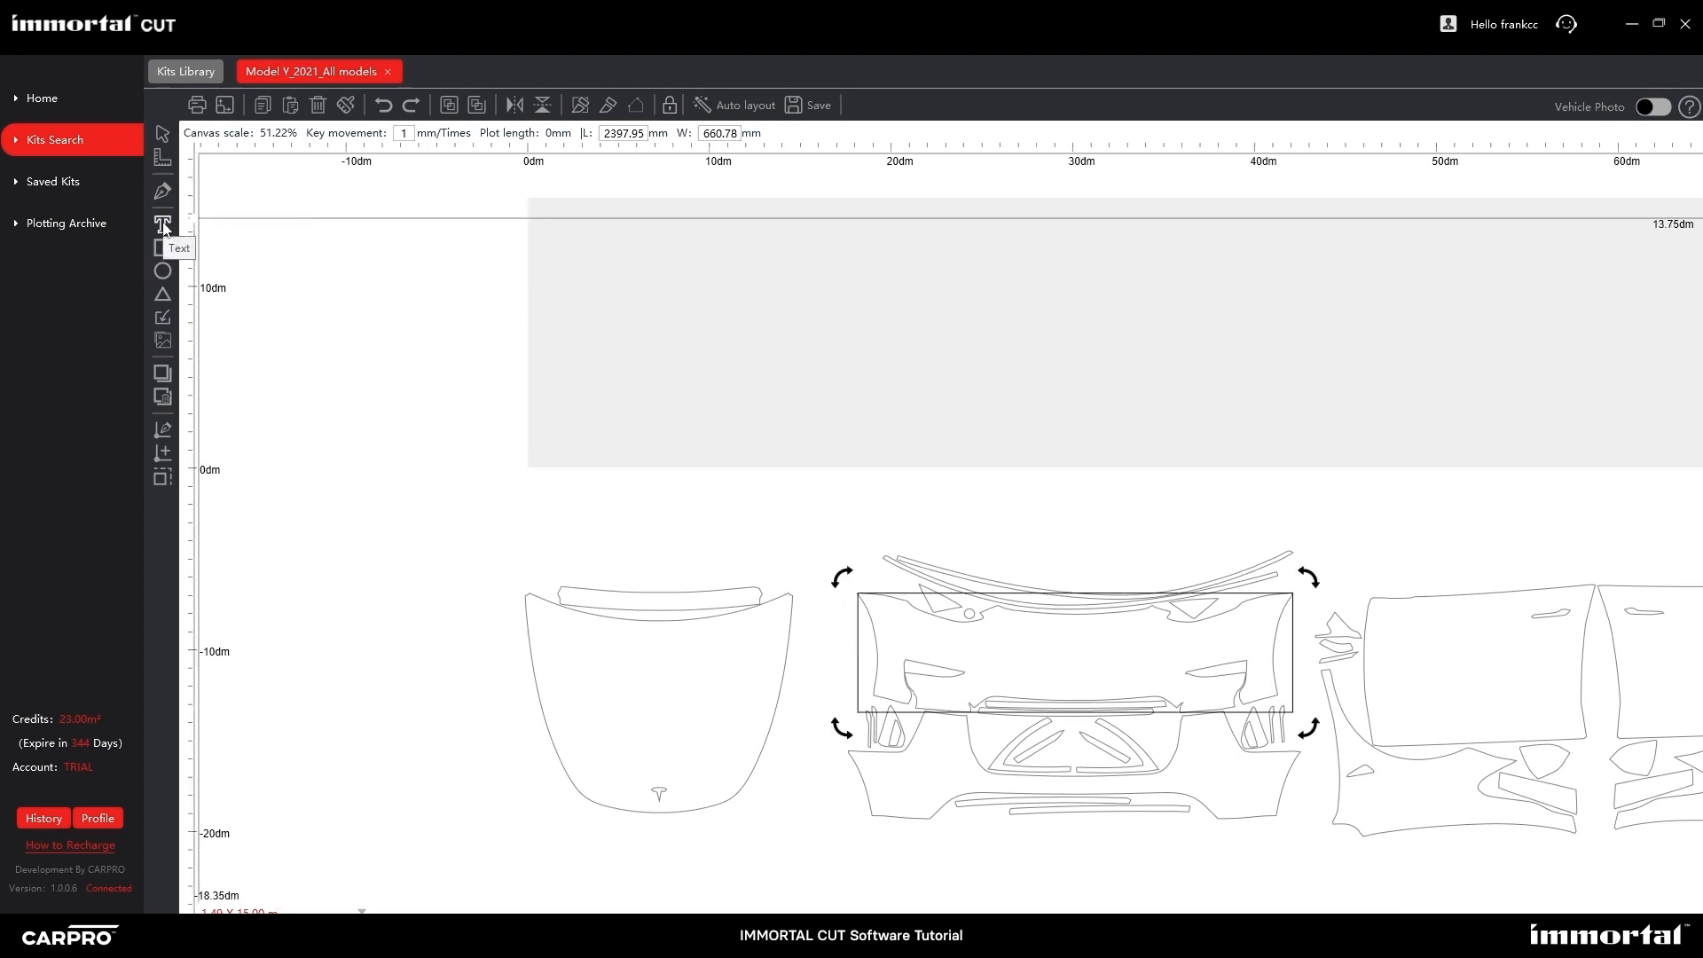
pyautogui.click(162, 224)
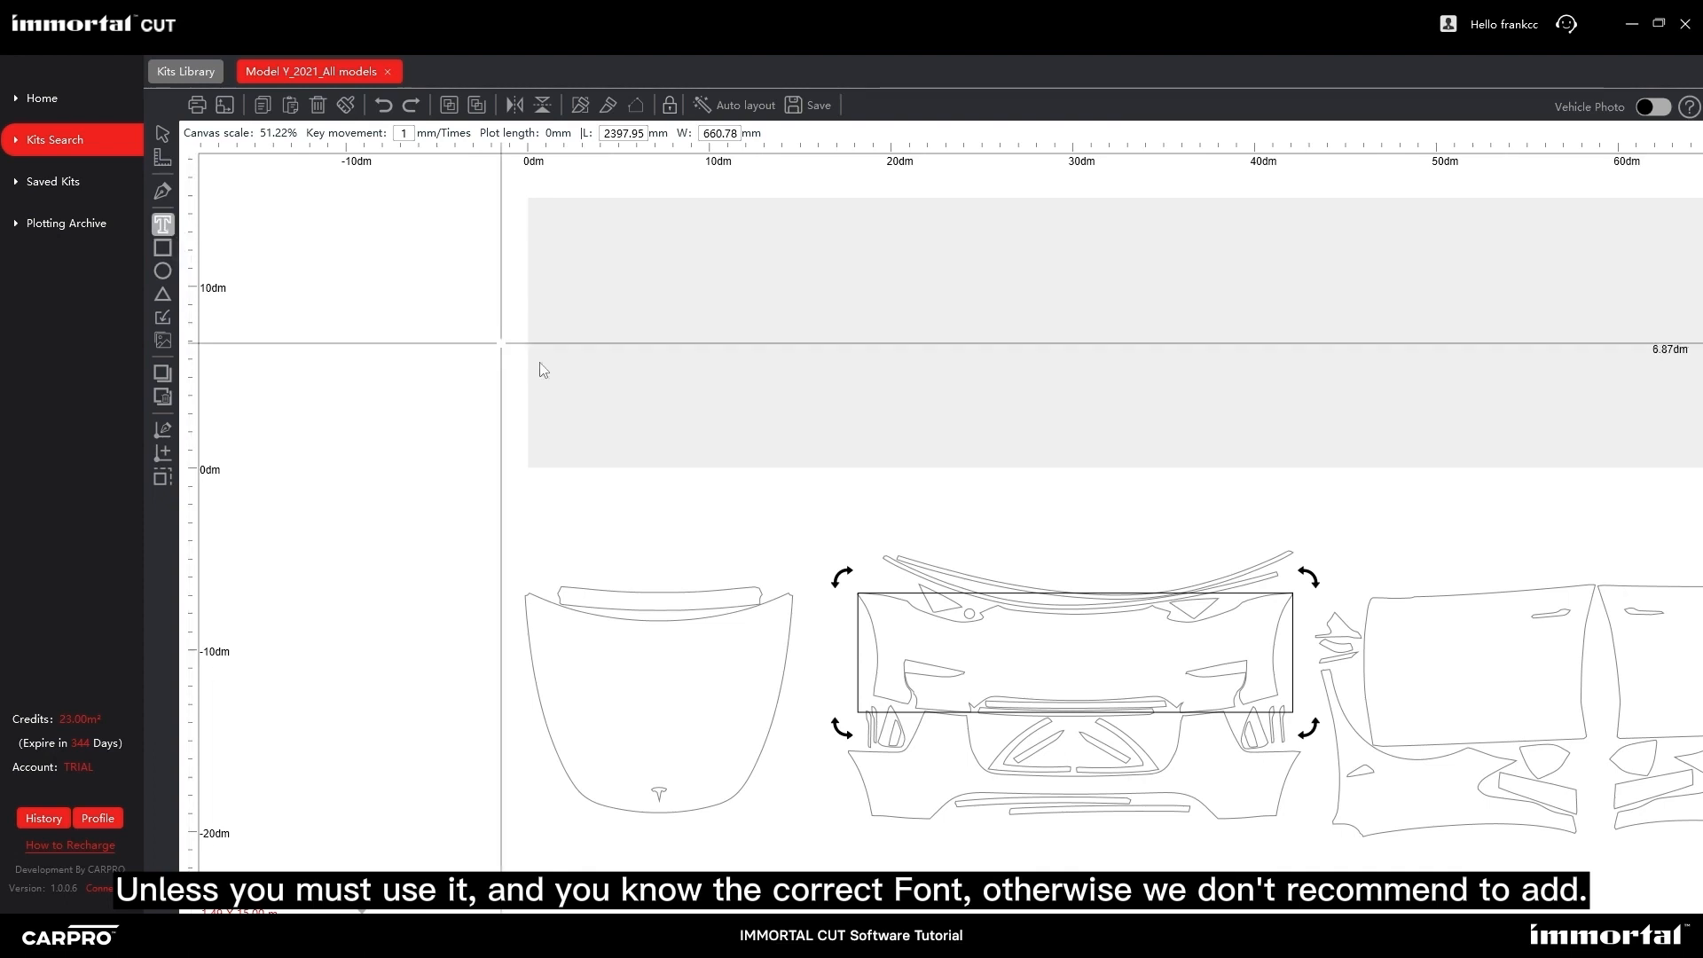
pyautogui.click(624, 668)
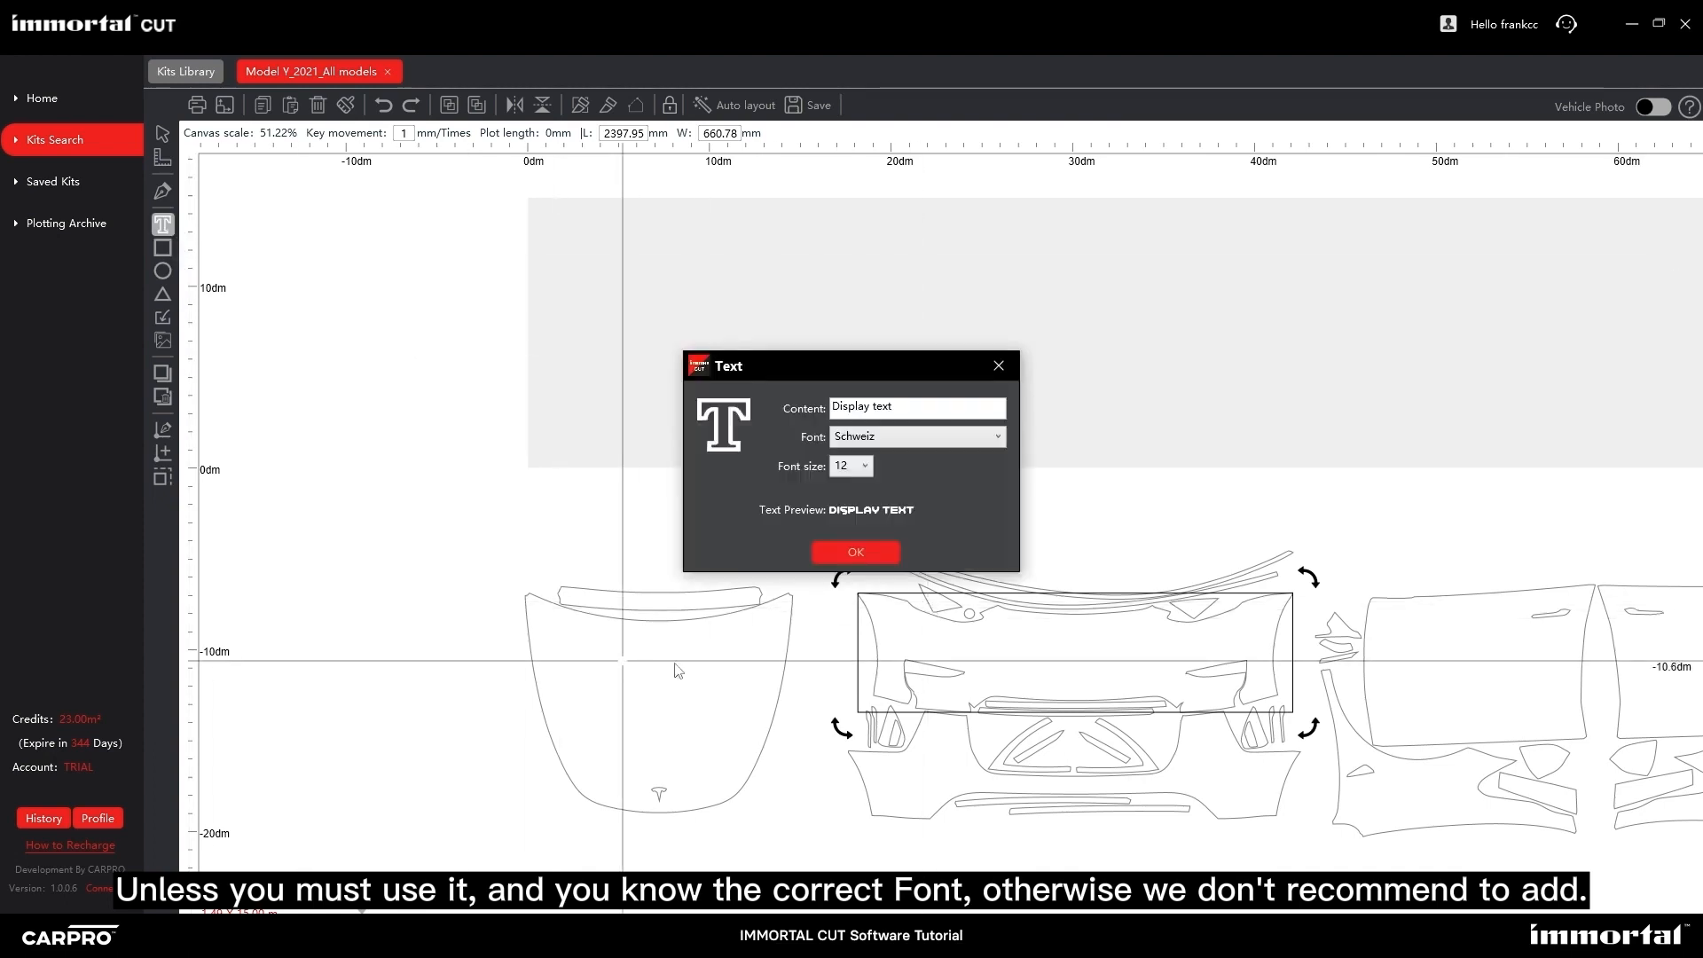
pyautogui.click(856, 552)
pyautogui.scroll(10, 631, 683)
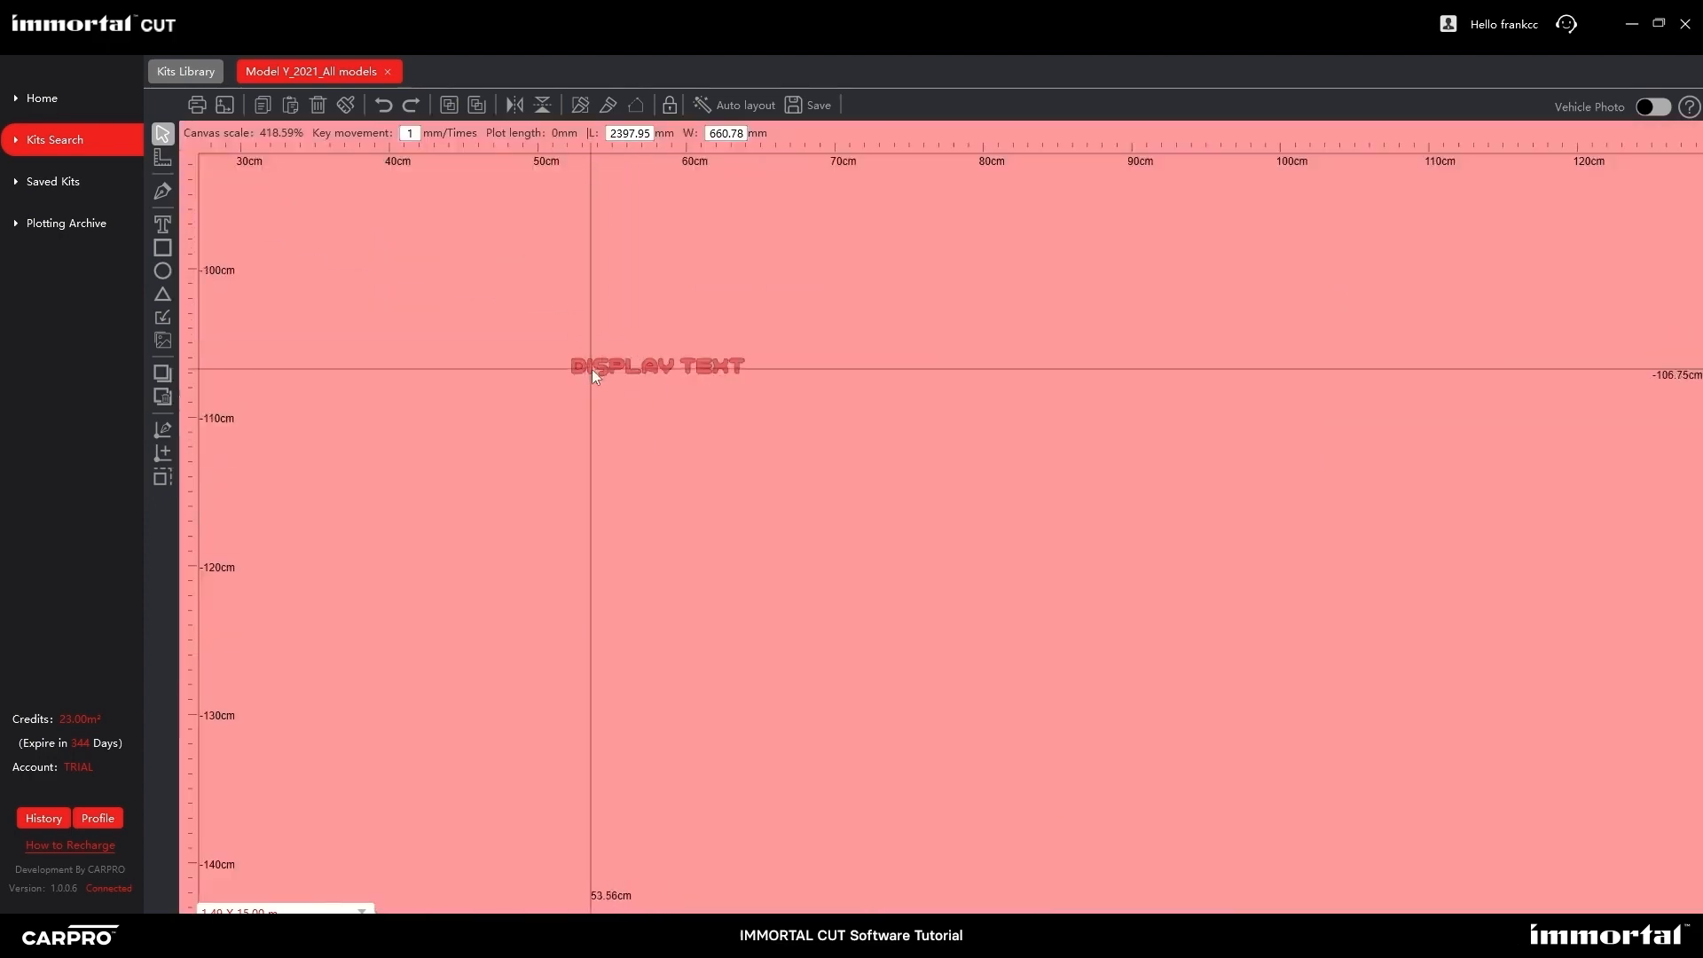
pyautogui.hotkey('ctrl', 'z')
pyautogui.scroll(-5, 715, 491)
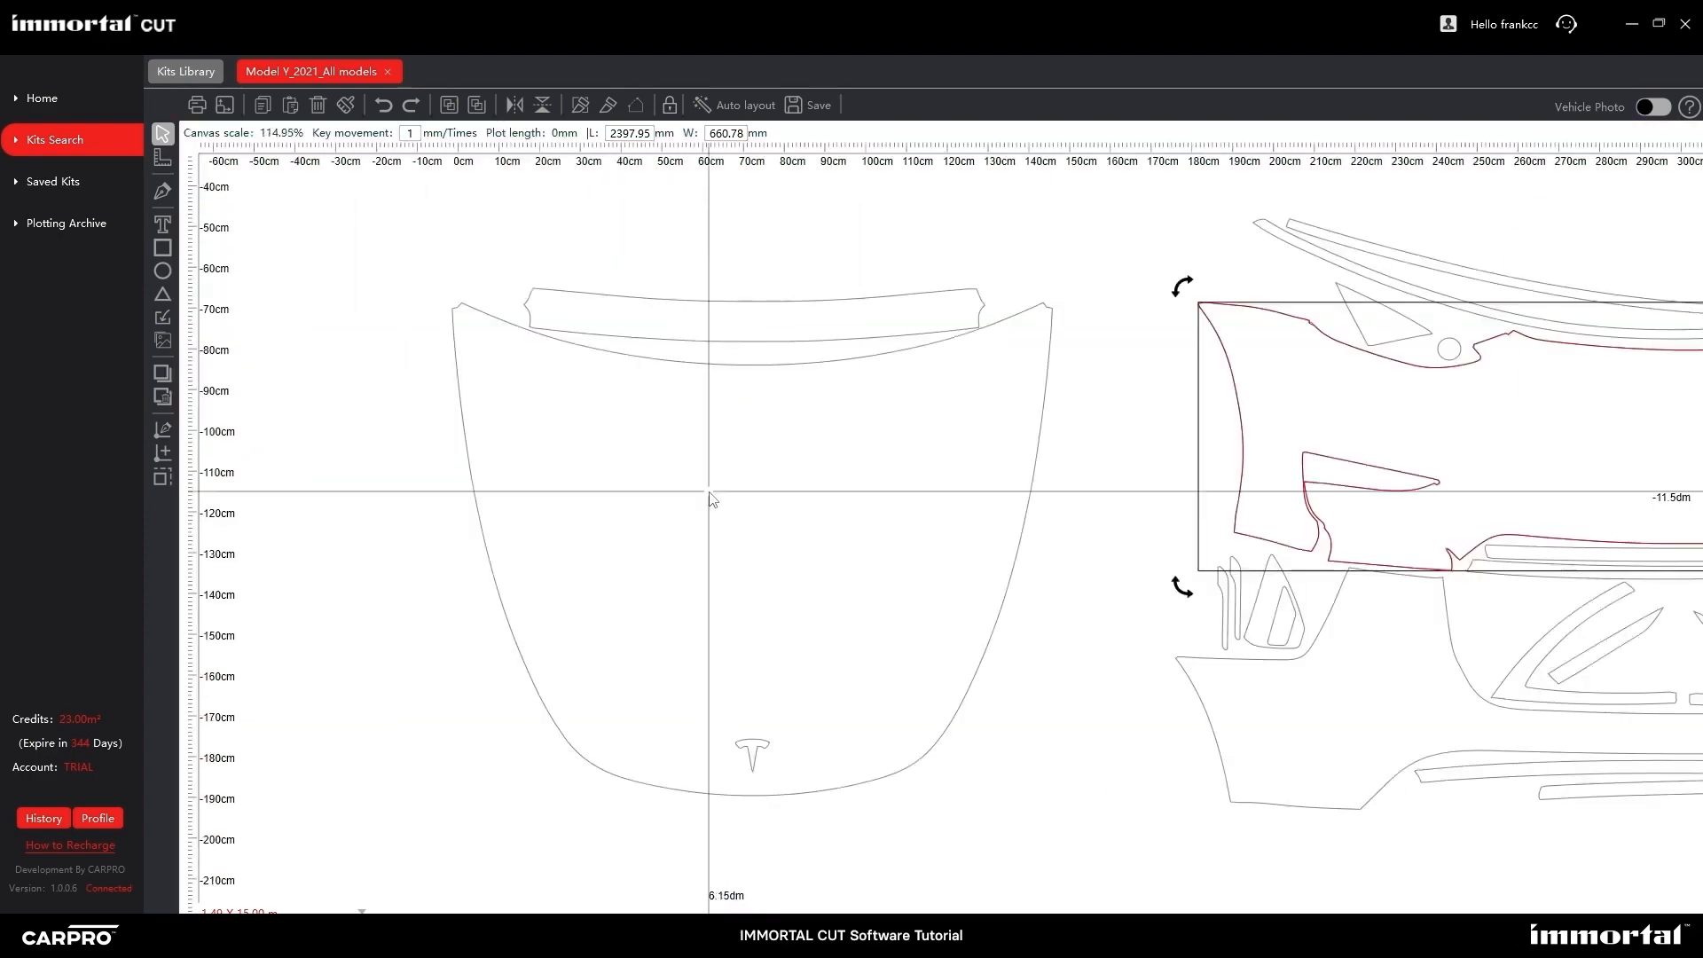
# Draw a rectangle, an ellipse and a triangle side by side below the hood pattern.
pyautogui.click(163, 250)
pyautogui.scroll(-5, 248, 365)
pyautogui.moveTo(362, 597); pyautogui.dragTo(496, 690)
pyautogui.click(162, 271)
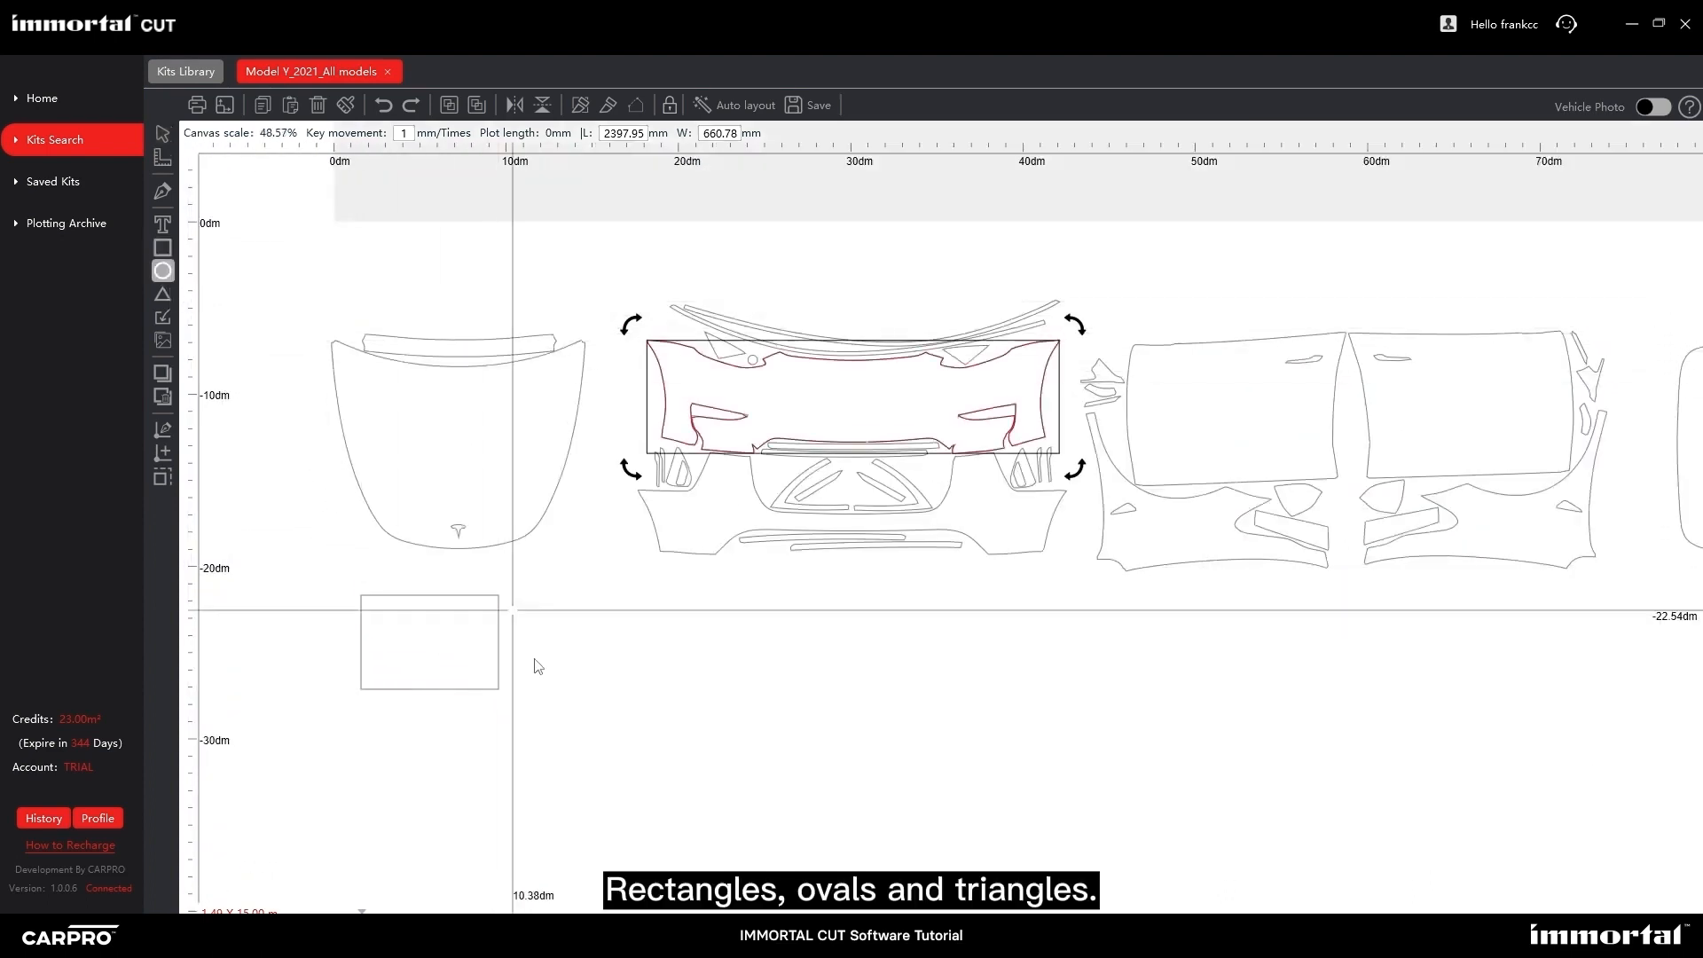
pyautogui.moveTo(533, 595); pyautogui.dragTo(648, 667)
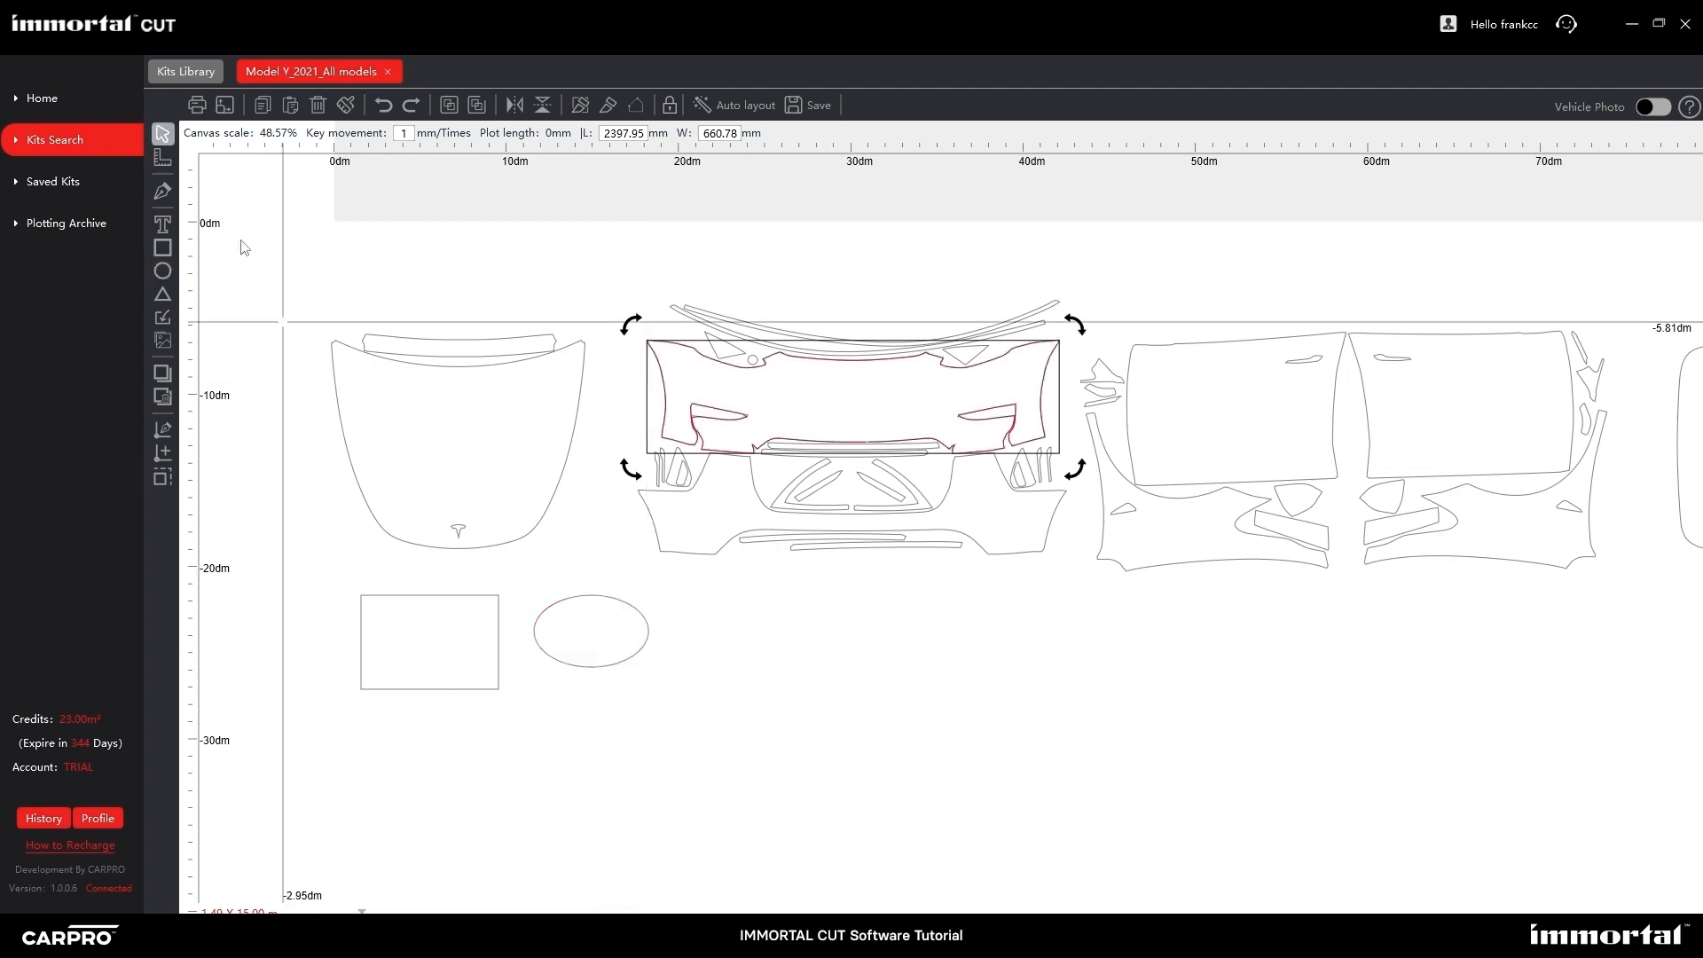
pyautogui.click(163, 295)
pyautogui.moveTo(677, 606); pyautogui.dragTo(826, 681)
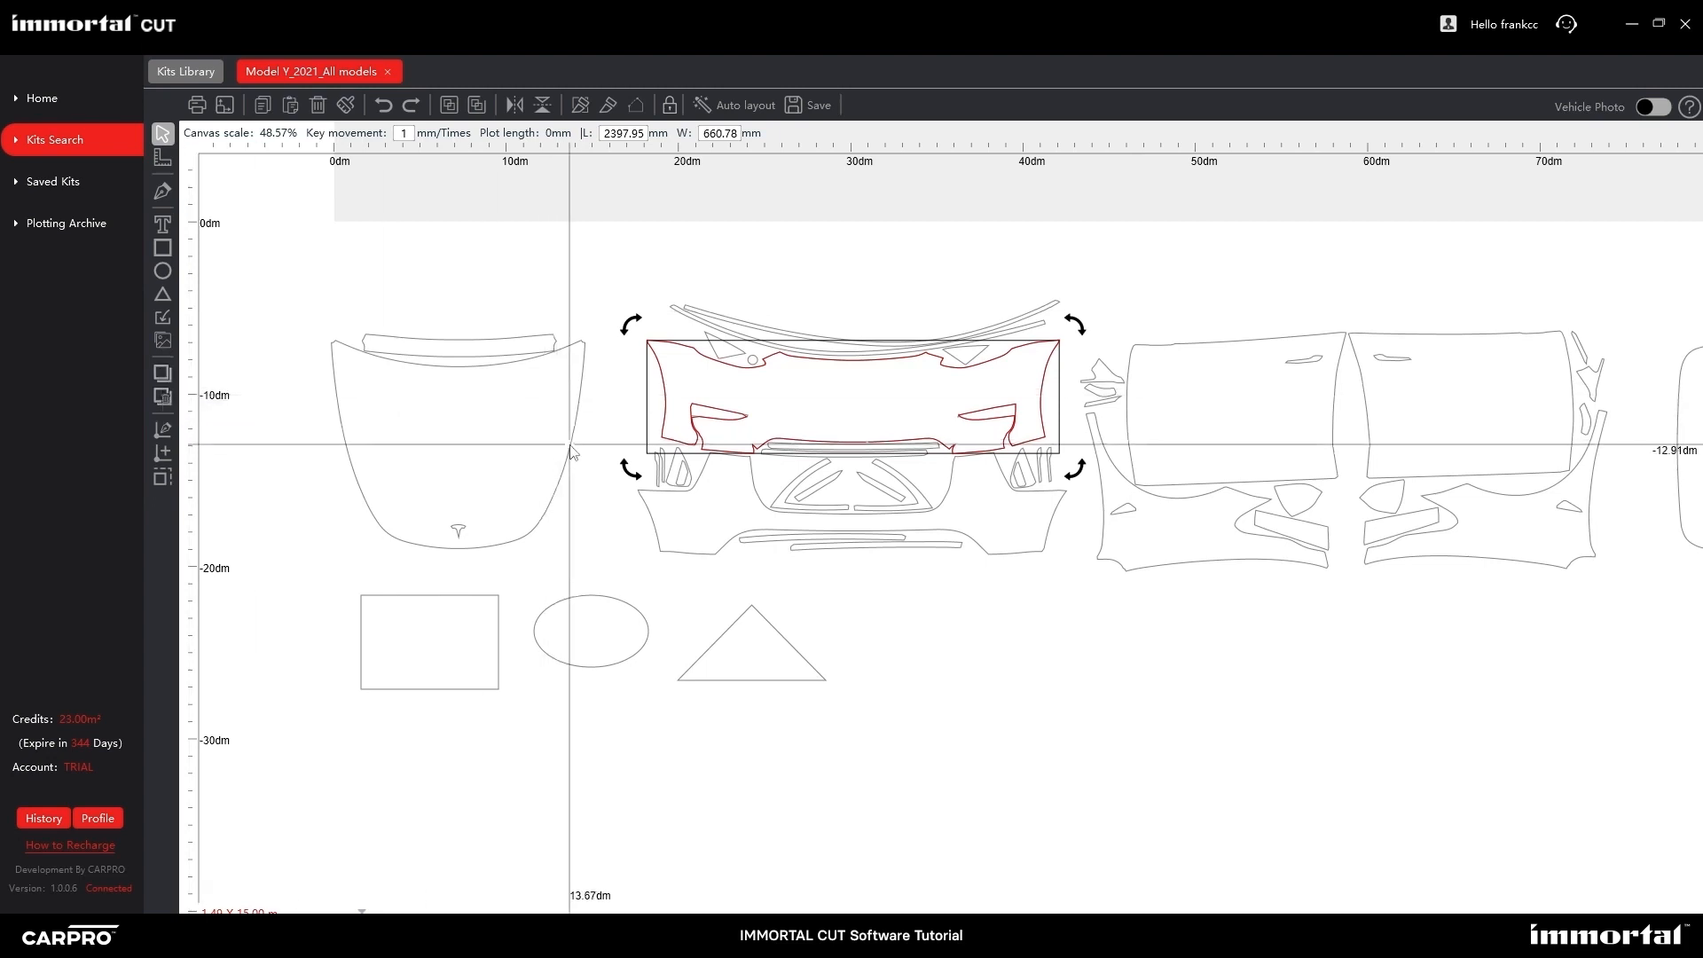
pyautogui.click(556, 471)
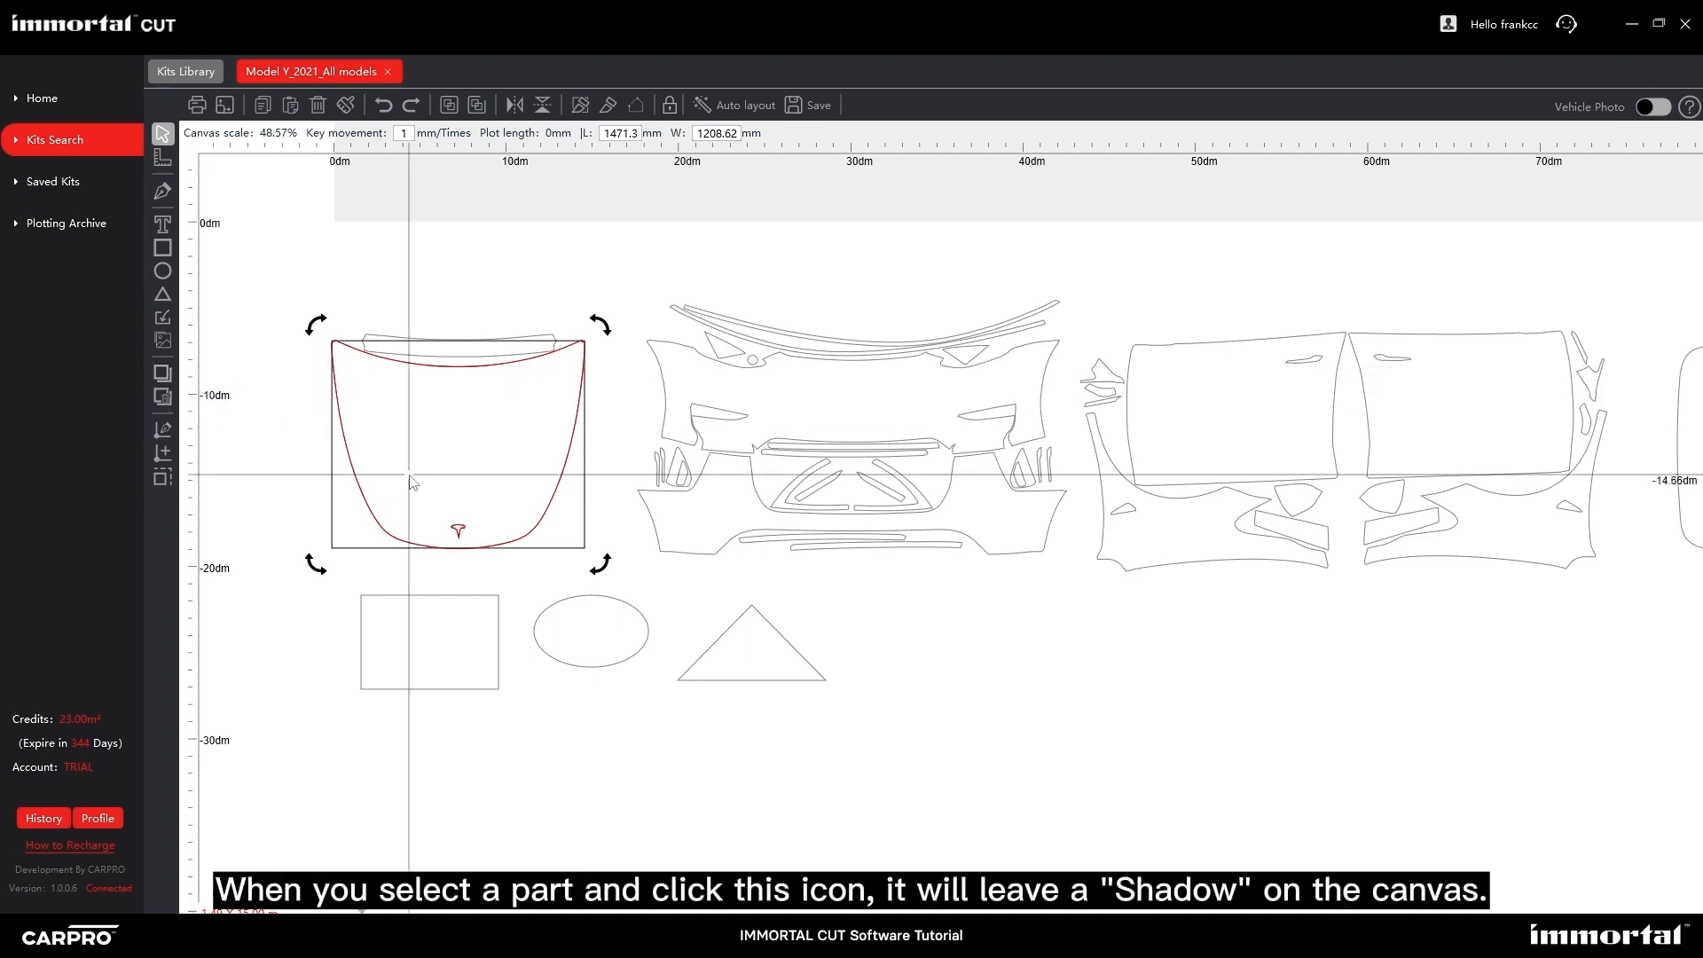
pyautogui.click(608, 525)
pyautogui.scroll(5, 392, 444)
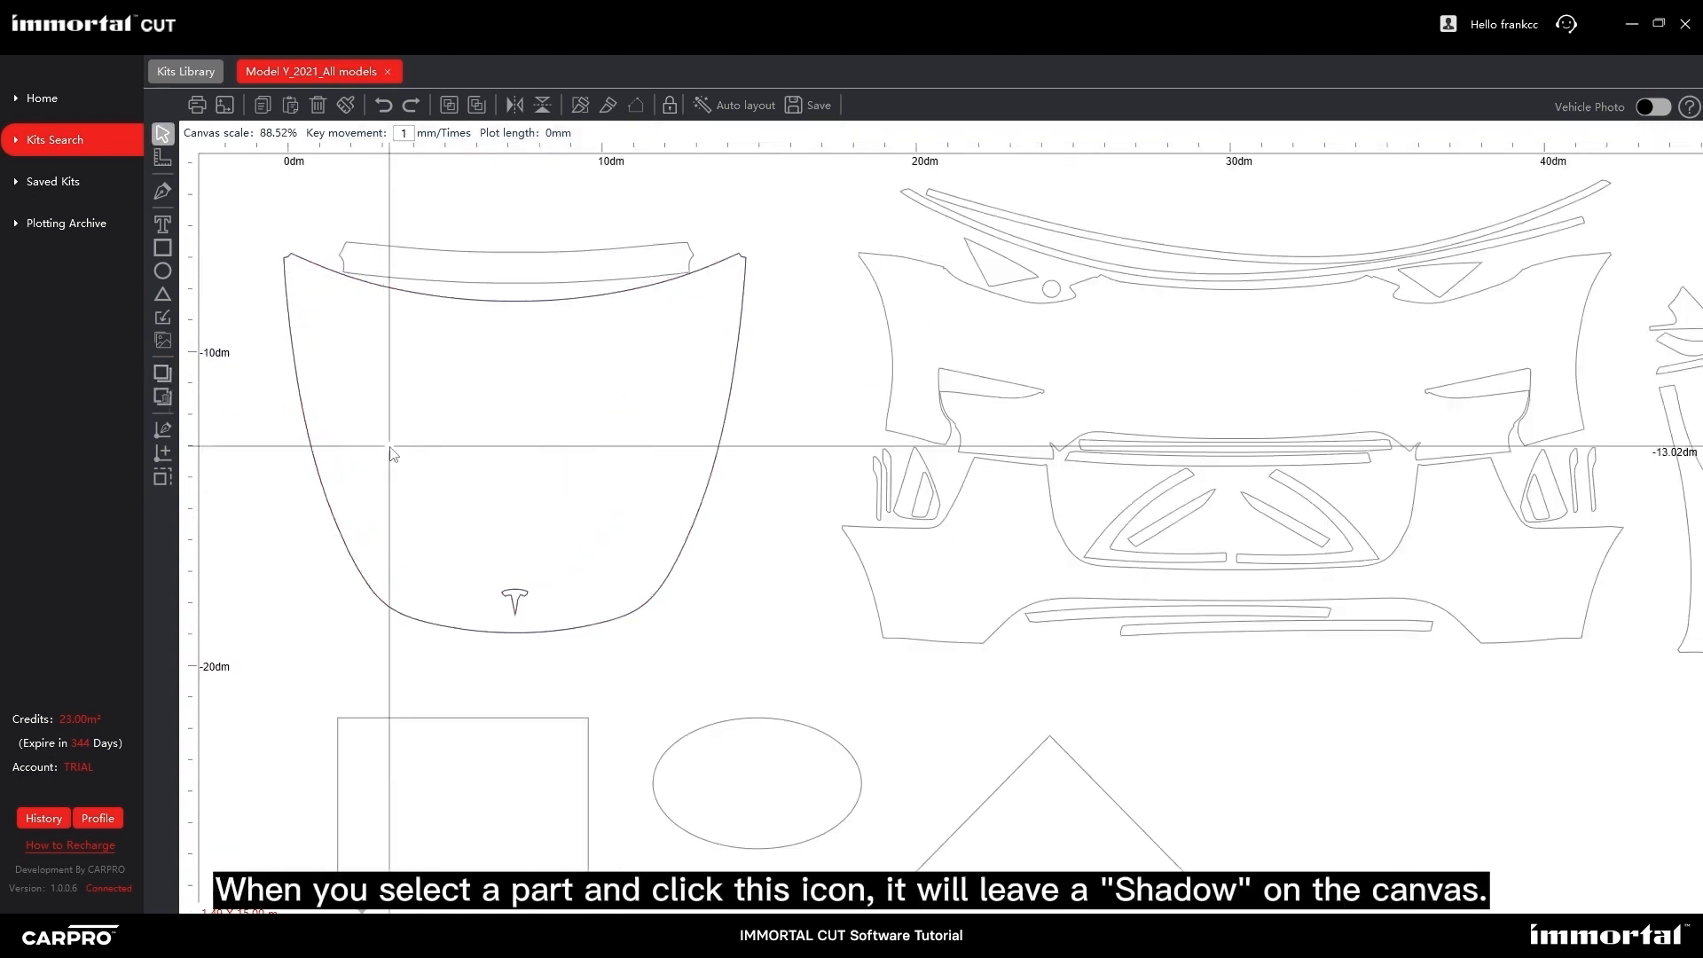
pyautogui.moveTo(661, 401); pyautogui.dragTo(673, 781)
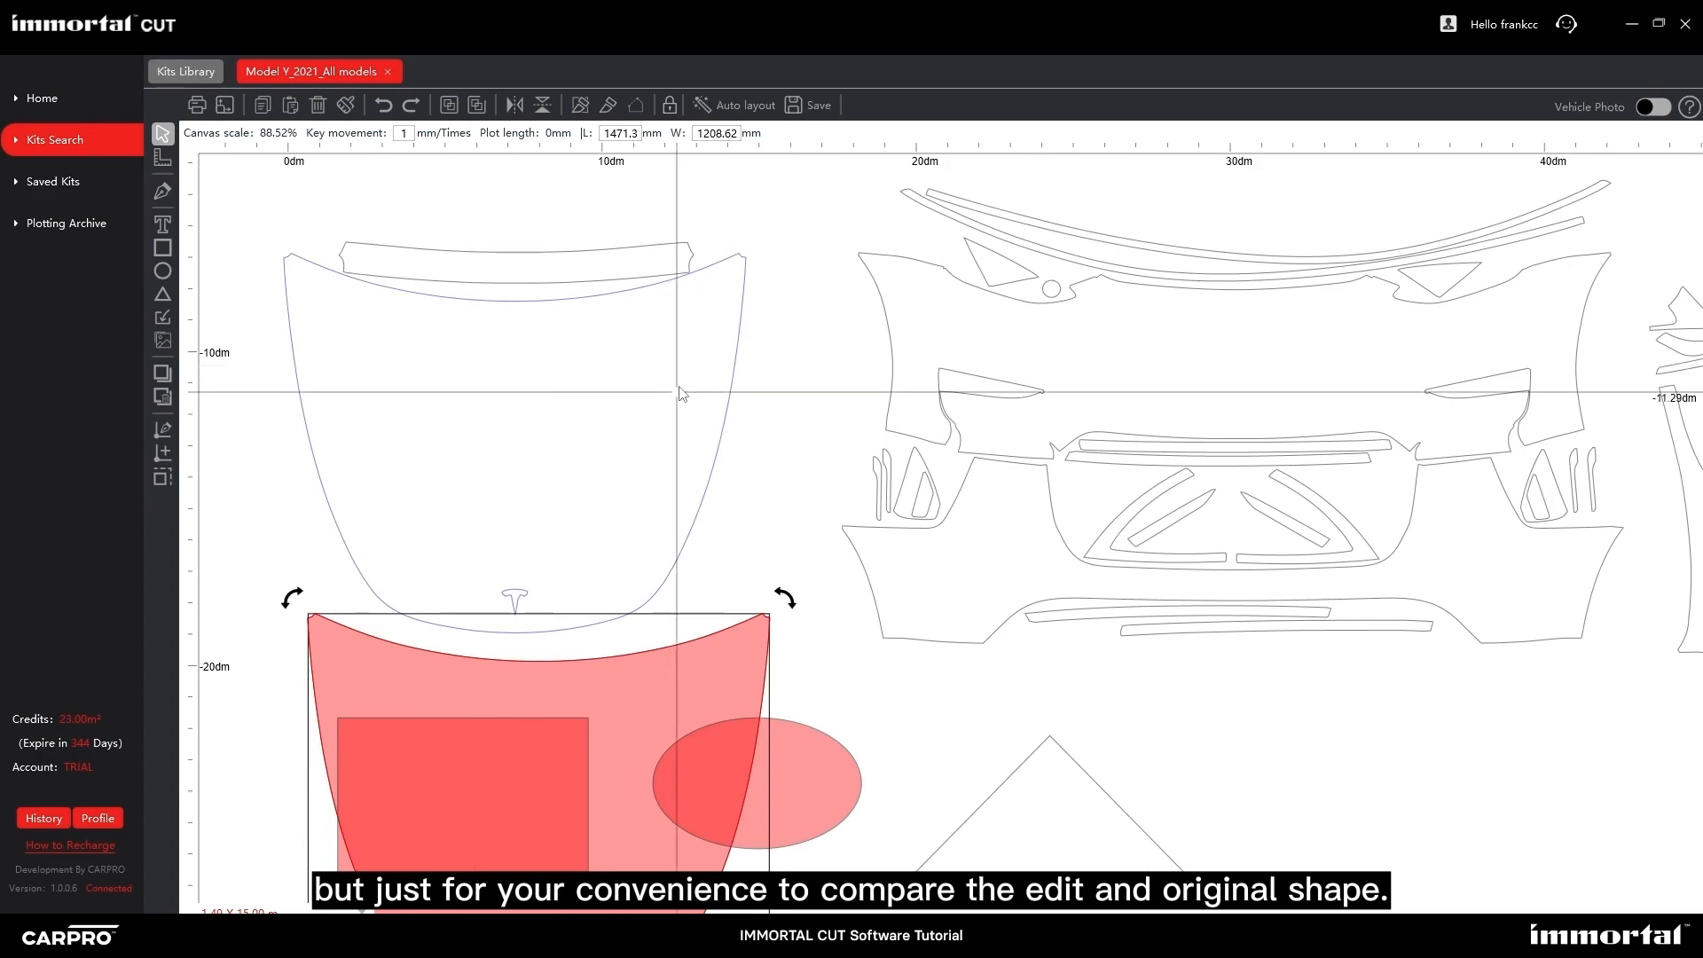
pyautogui.hotkey('ctrl', 'z')
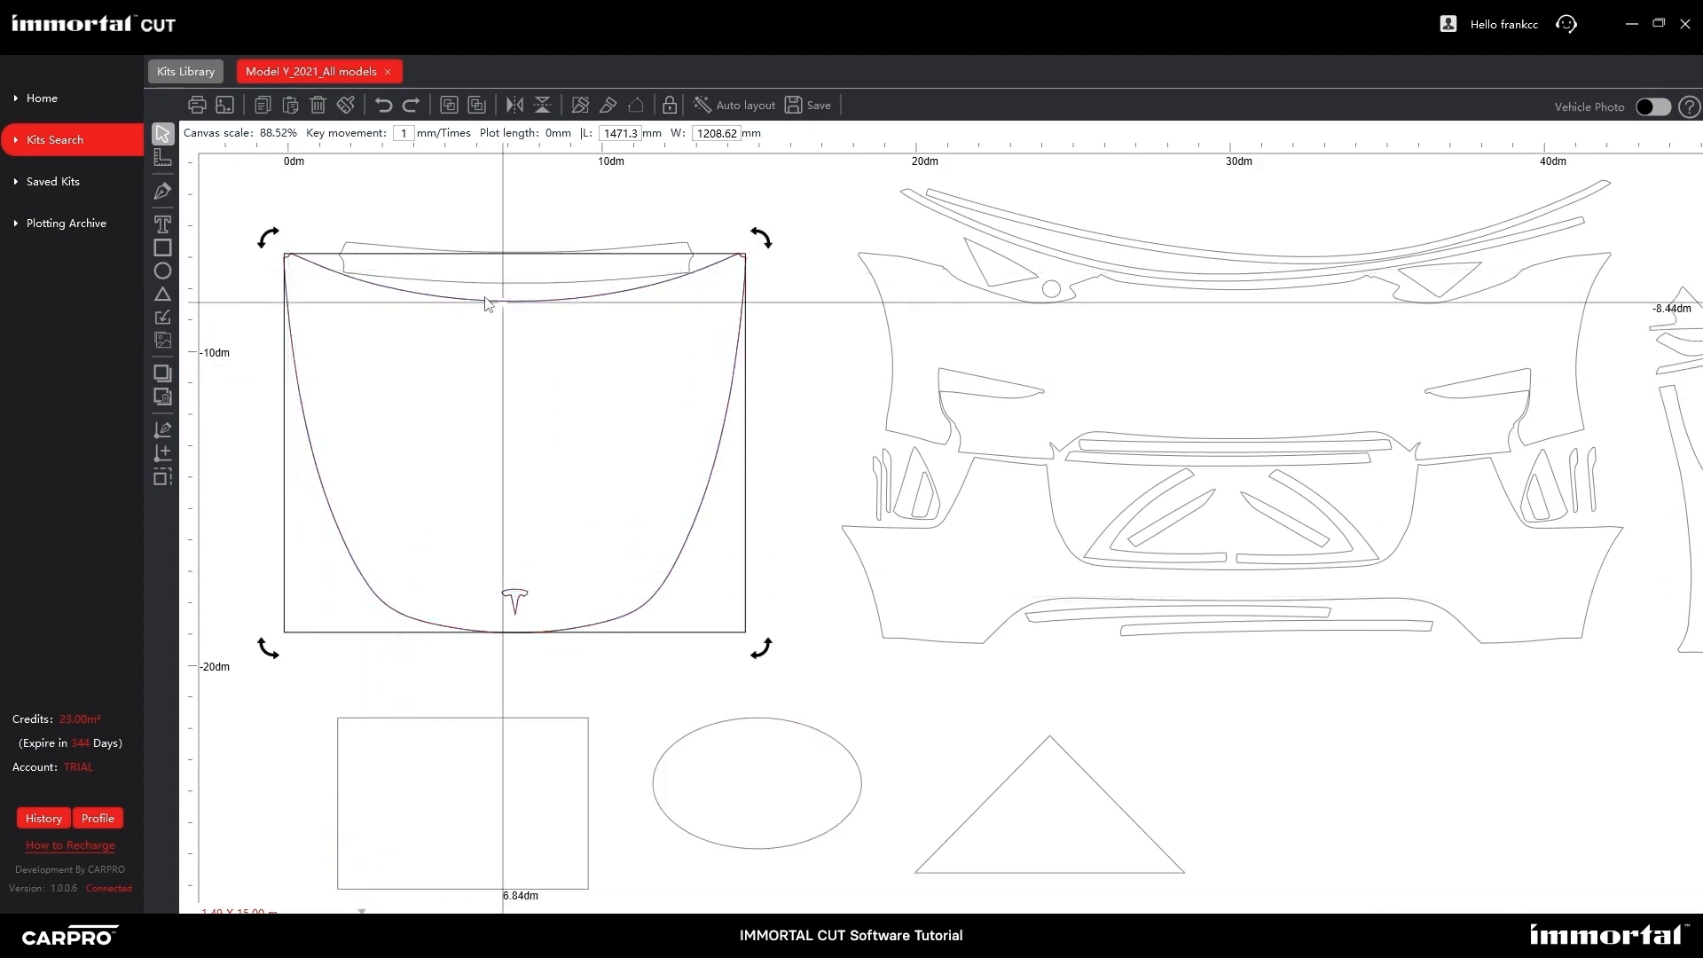
pyautogui.scroll(3, 314, 508)
pyautogui.scroll(-4, 381, 428)
pyautogui.moveTo(458, 365); pyautogui.dragTo(502, 539)
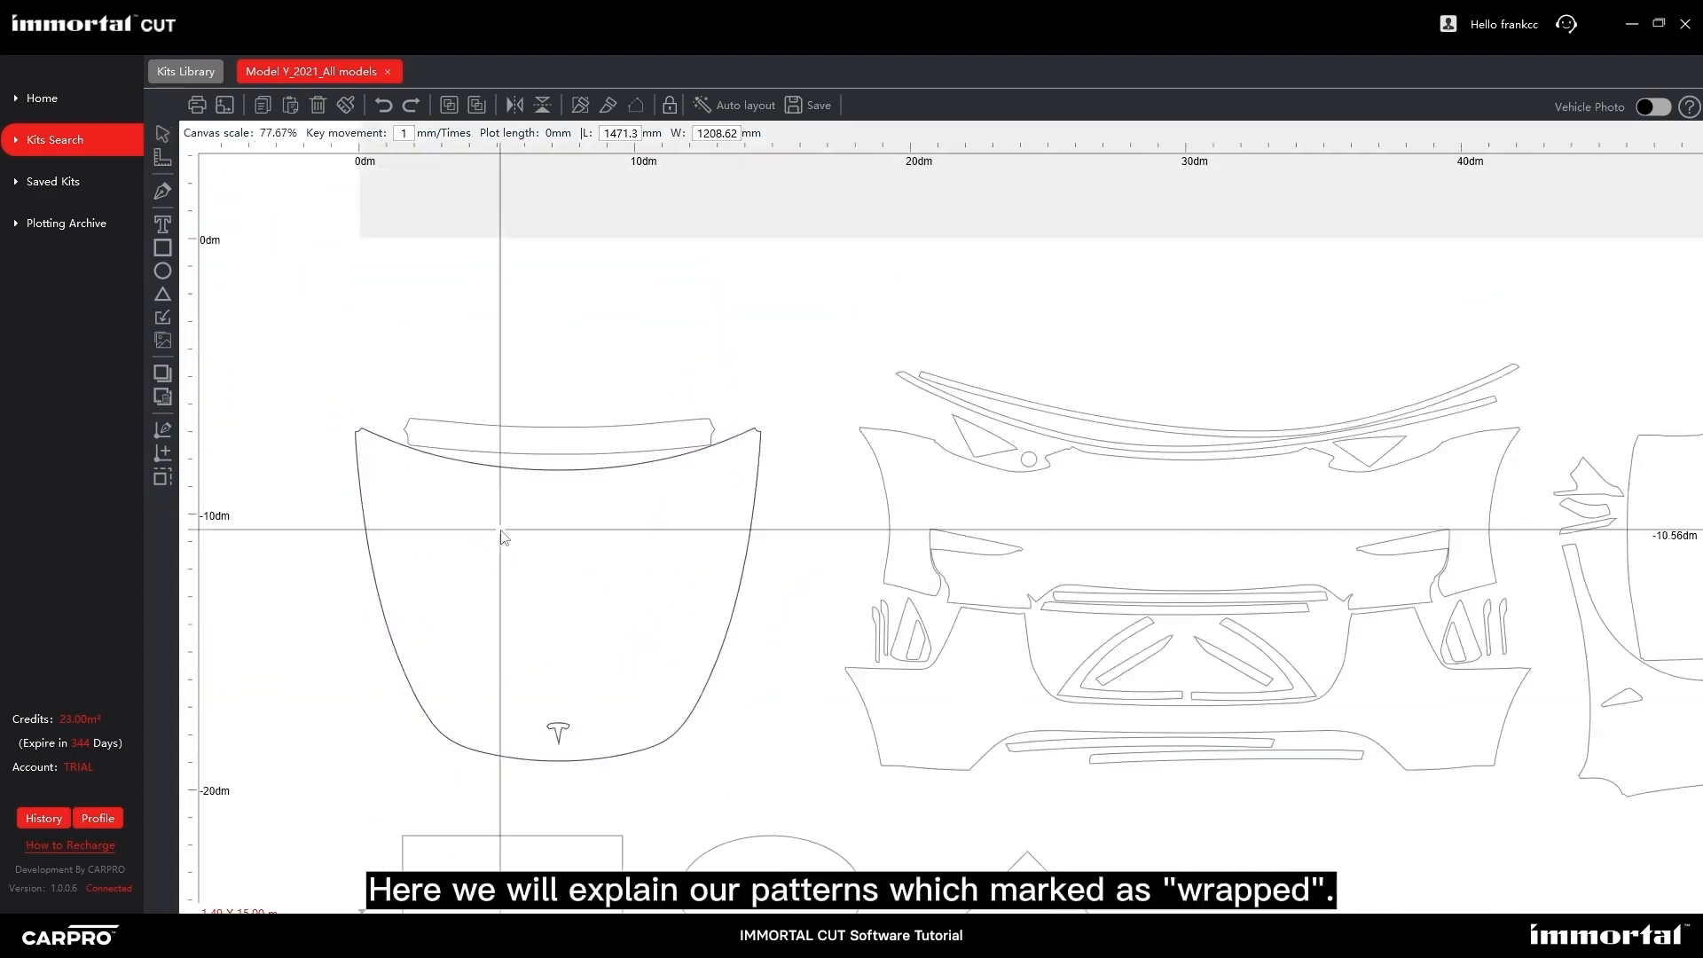
# Glance at the Kits Library, then return to Model Y and zoom to the hood's upper-left corner.
pyautogui.click(207, 78)
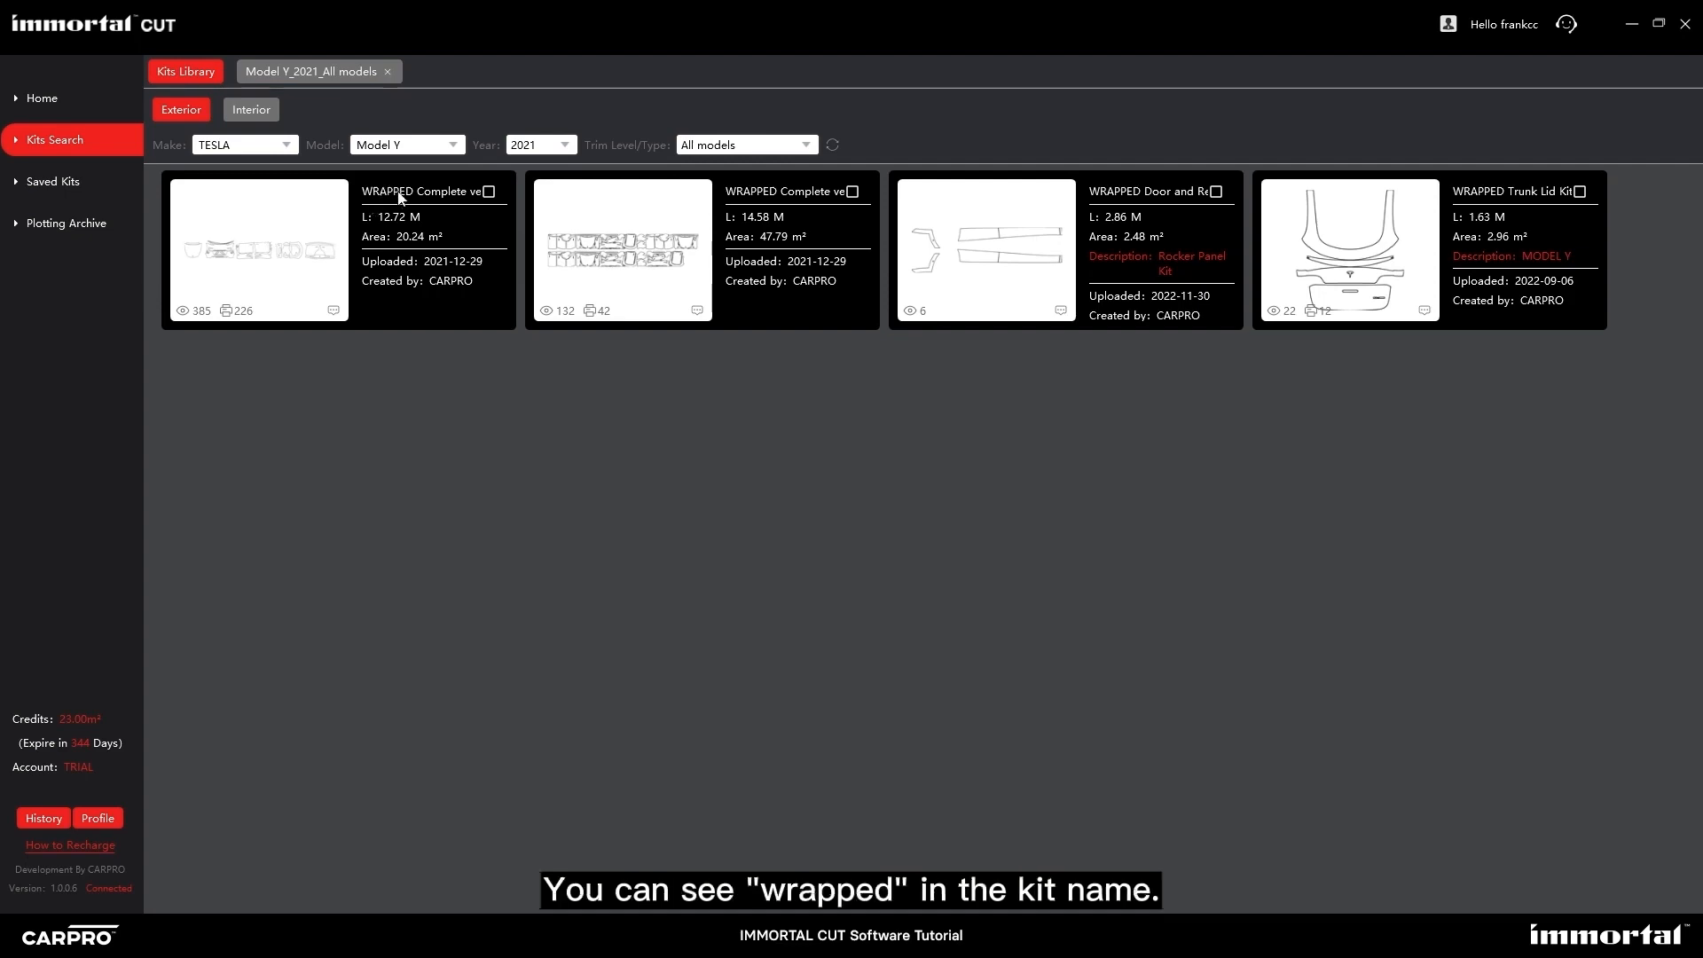
pyautogui.click(301, 71)
pyautogui.scroll(4, 358, 477)
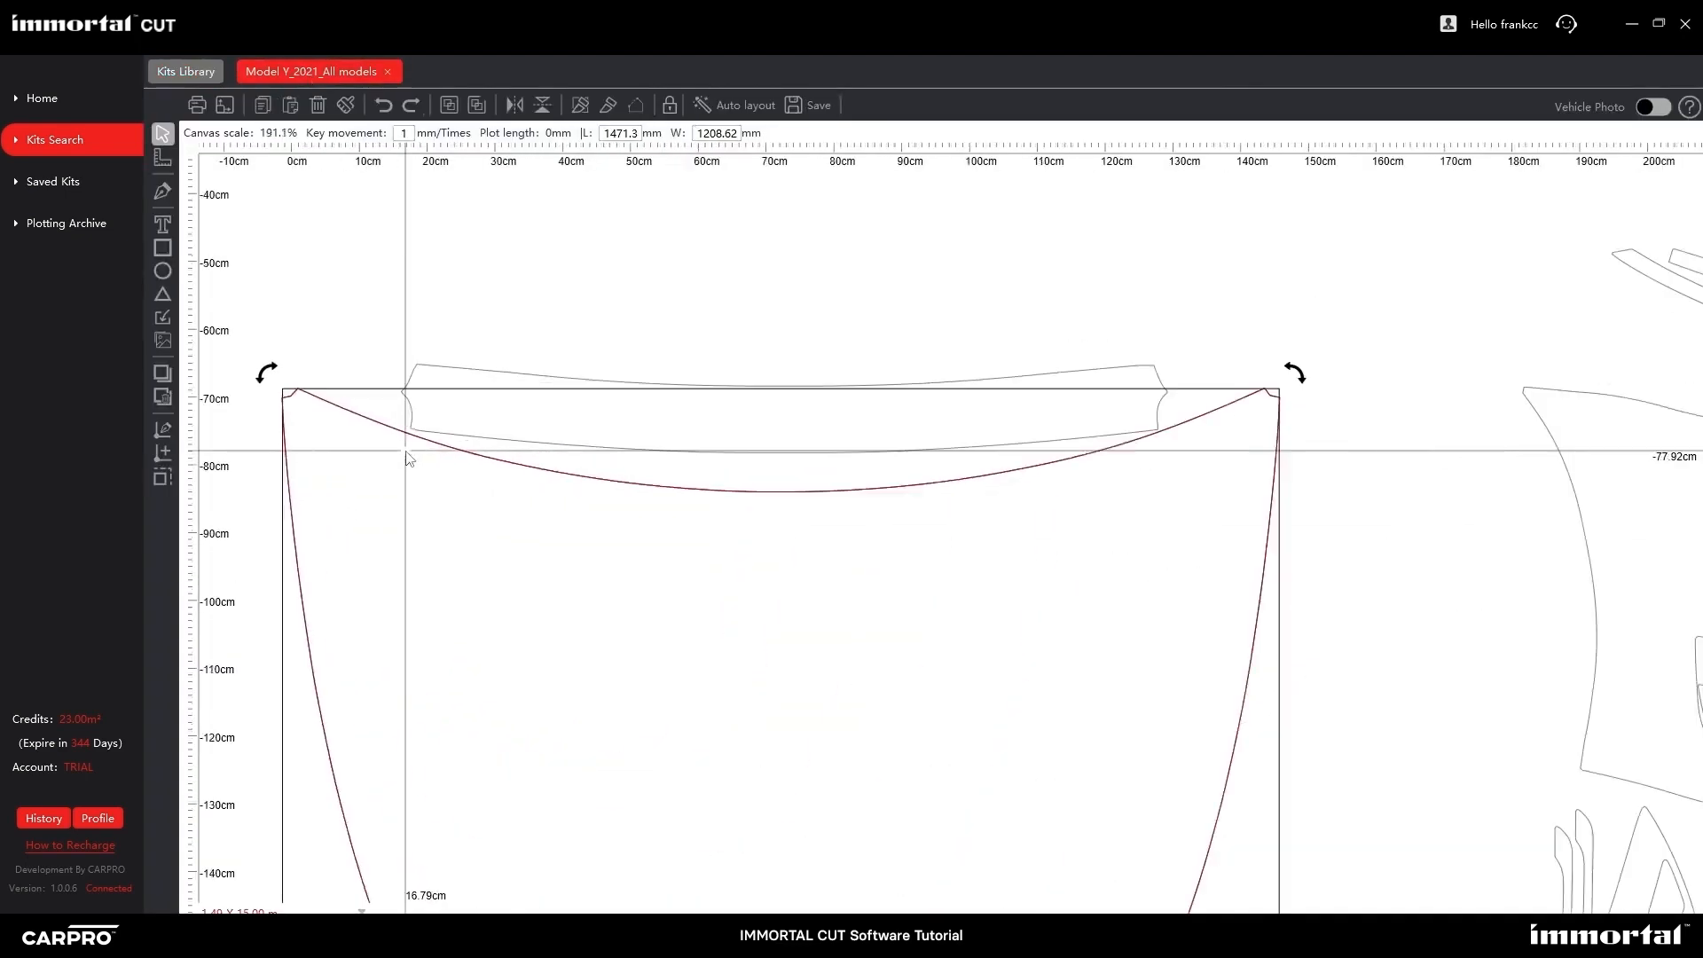
pyautogui.scroll(10, 358, 477)
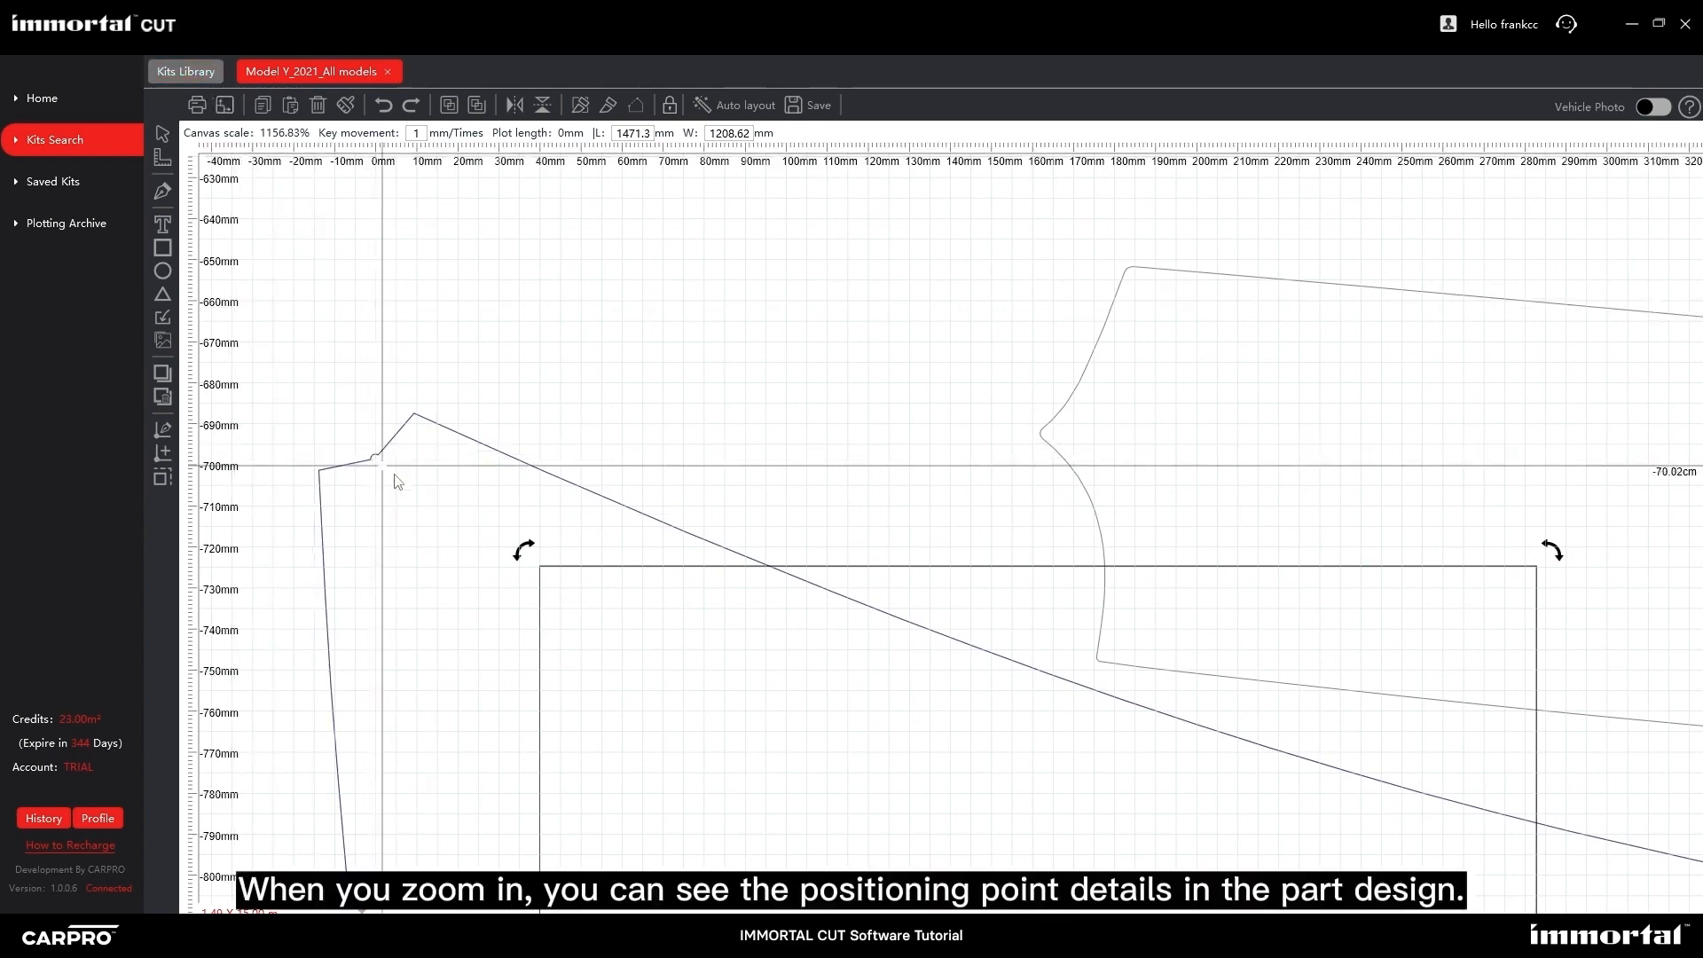
pyautogui.scroll(5, 397, 480)
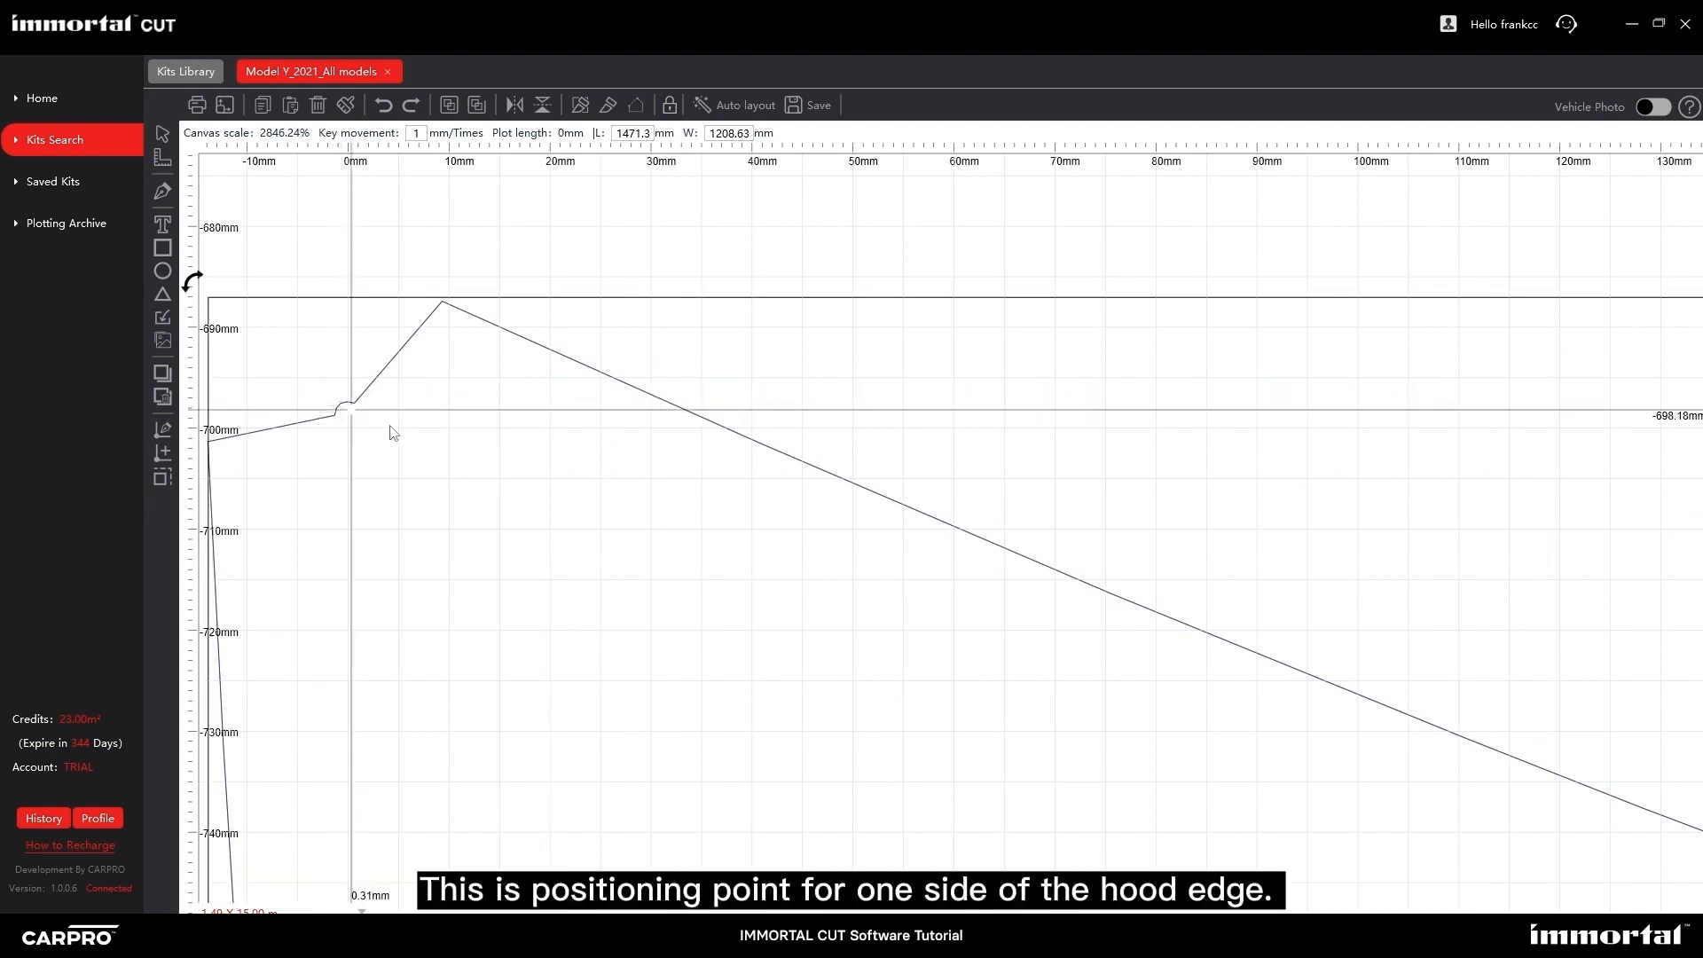
pyautogui.scroll(-2, 353, 399)
pyautogui.moveTo(1019, 591); pyautogui.dragTo(722, 575)
pyautogui.scroll(-2, 722, 575)
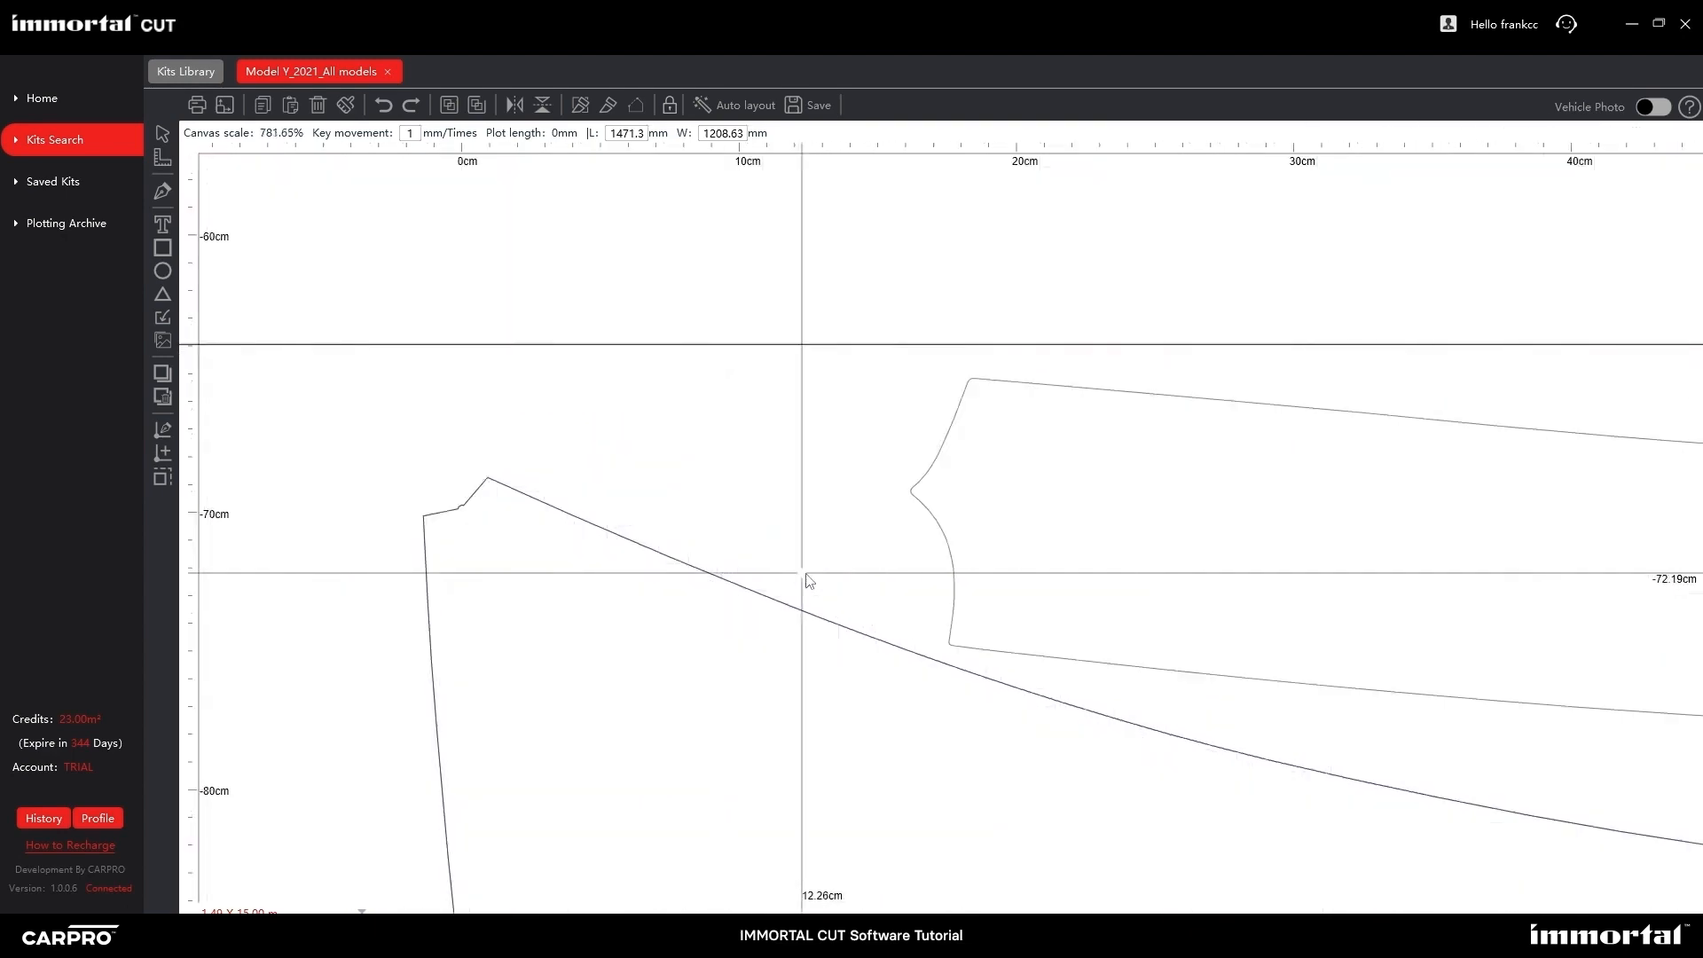
pyautogui.moveTo(1286, 559); pyautogui.dragTo(754, 559)
pyautogui.scroll(-2, 754, 559)
pyautogui.scroll(-1, 1277, 601)
pyautogui.moveTo(1233, 677); pyautogui.dragTo(601, 677)
pyautogui.scroll(2, 1300, 612)
pyautogui.scroll(3, 1197, 545)
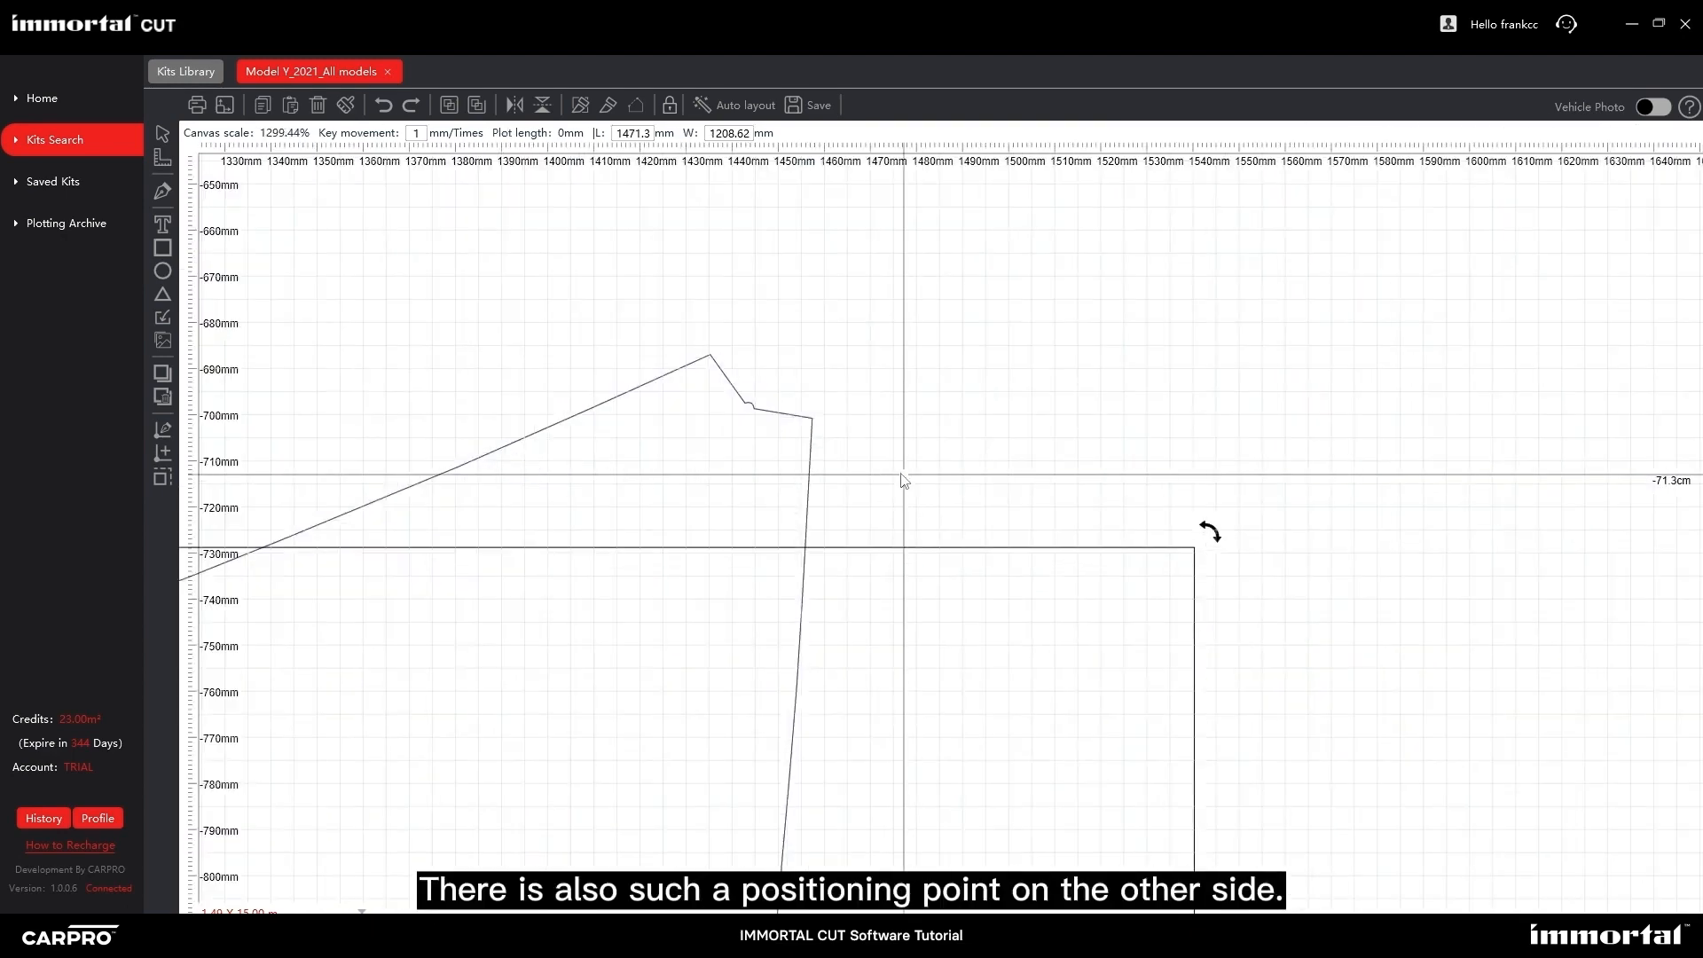
pyautogui.scroll(-1, 735, 421)
pyautogui.scroll(-2, 870, 468)
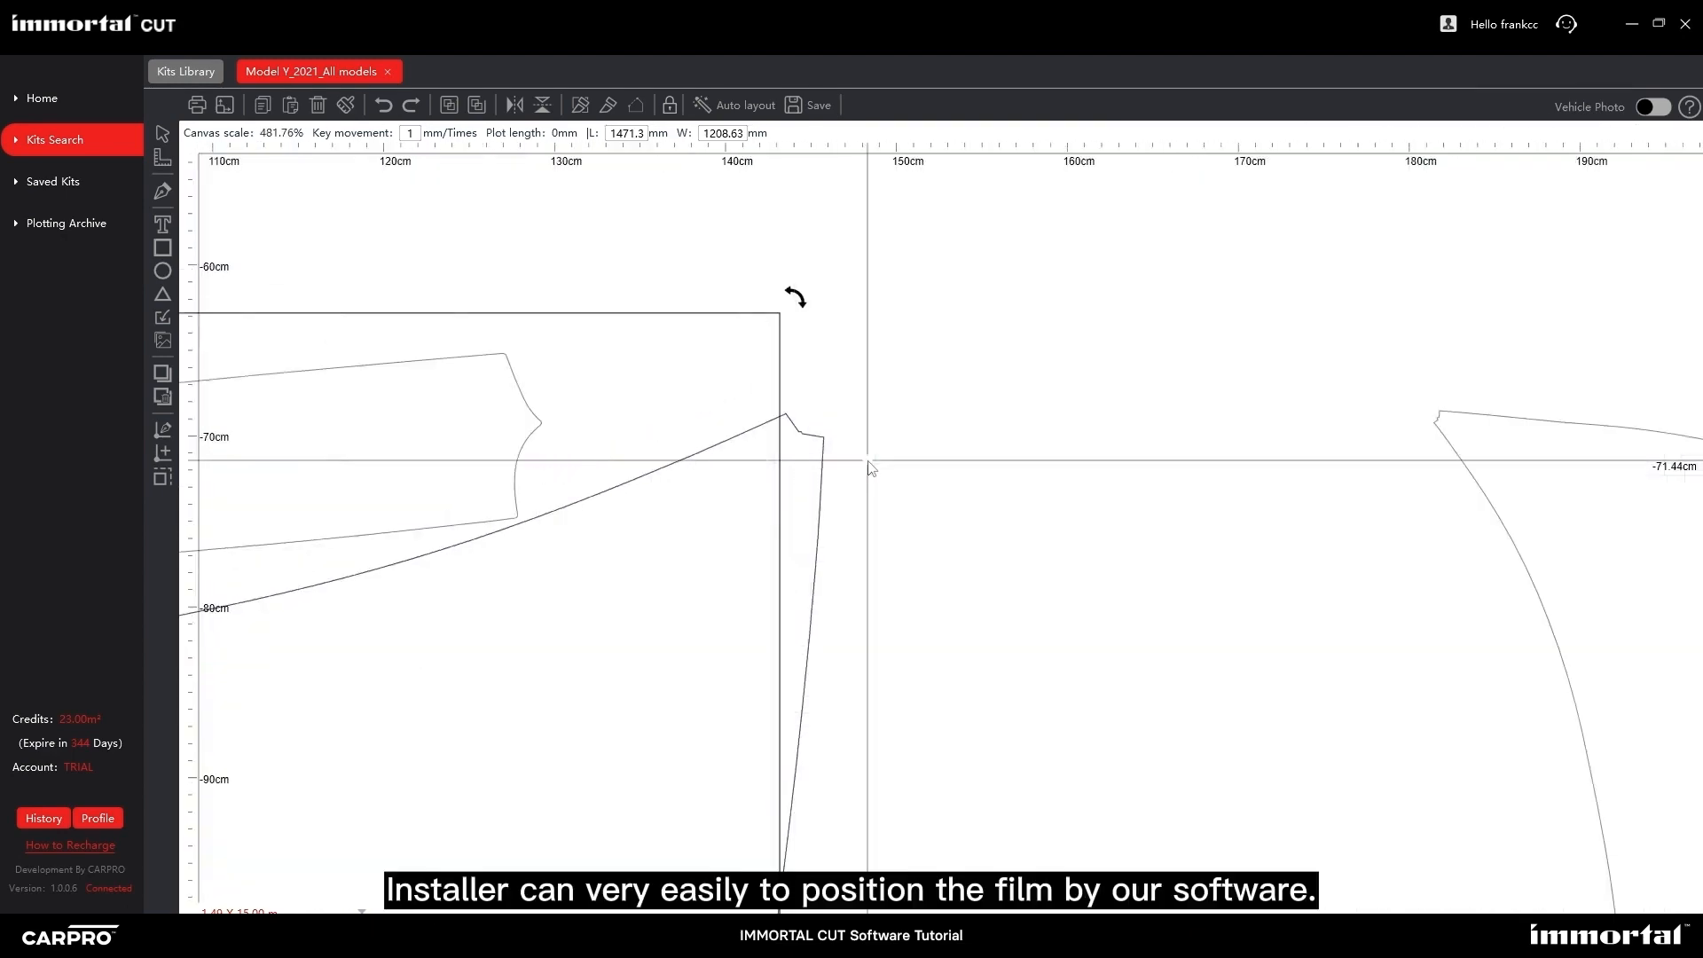
pyautogui.moveTo(714, 485); pyautogui.dragTo(1508, 391)
pyautogui.moveTo(829, 662); pyautogui.dragTo(1292, 598)
pyautogui.moveTo(479, 598); pyautogui.dragTo(1086, 703)
pyautogui.scroll(1, 353, 642)
pyautogui.moveTo(286, 554); pyautogui.dragTo(704, 723)
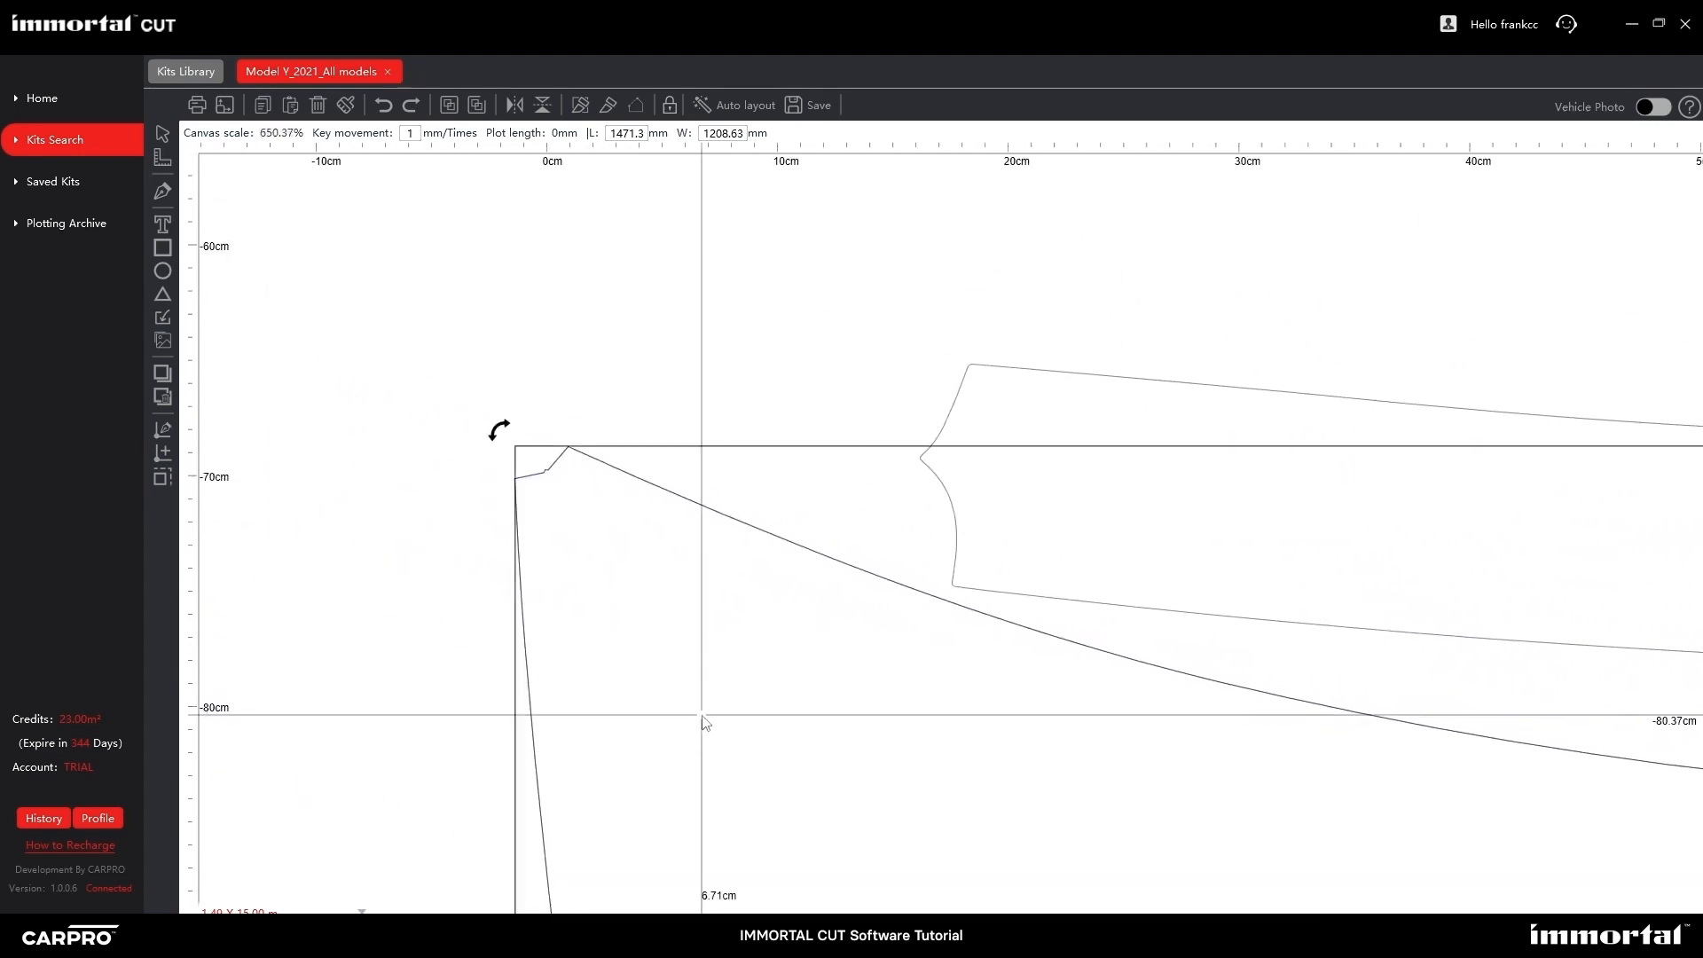
pyautogui.scroll(3, 321, 332)
# Draw a closed four-point Pen outline marking the wrapping area at the hood's notch.
pyautogui.click(163, 192)
pyautogui.click(869, 674)
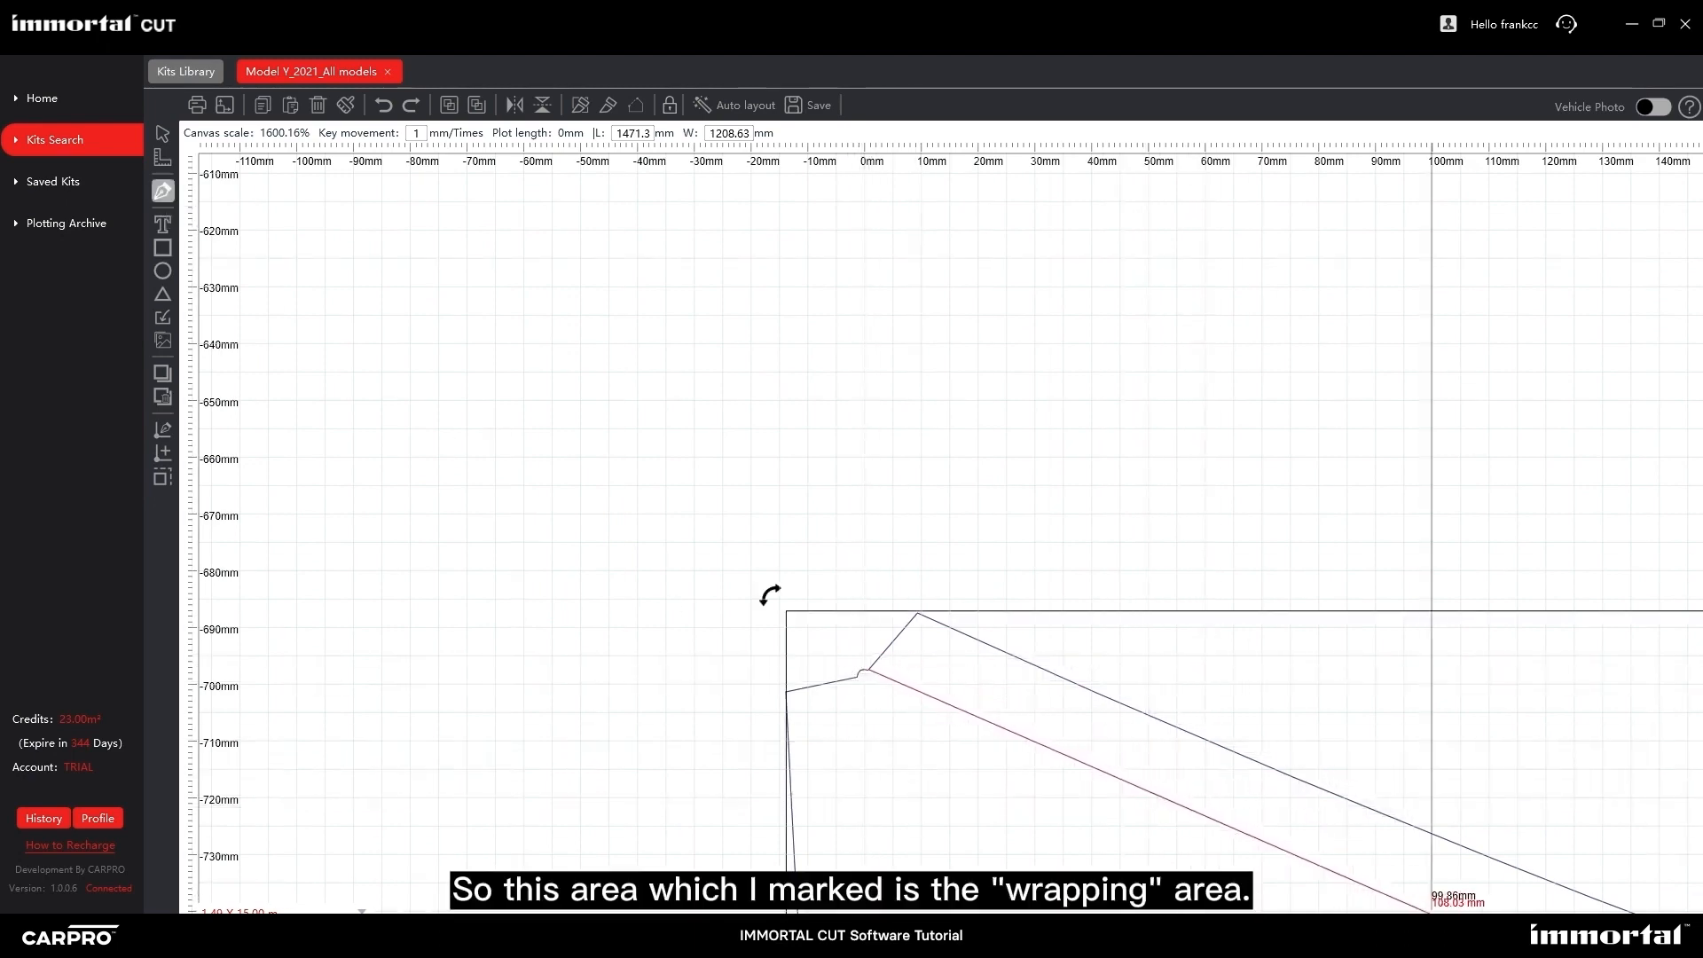
pyautogui.click(1439, 910)
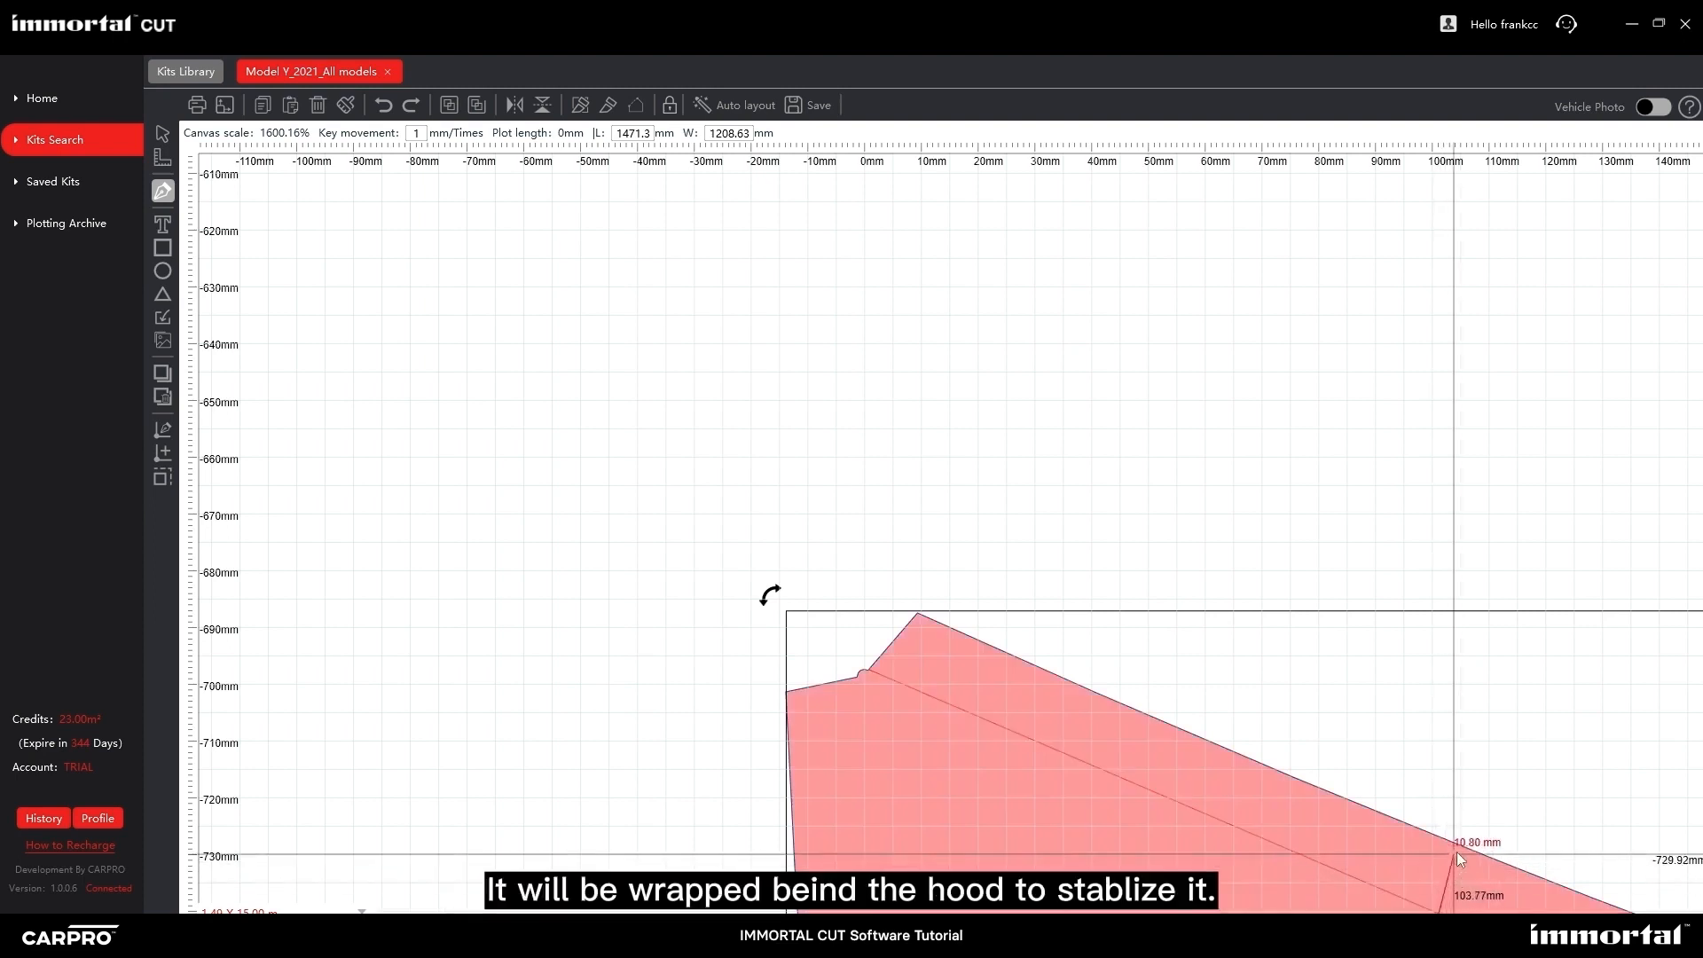
pyautogui.click(1461, 848)
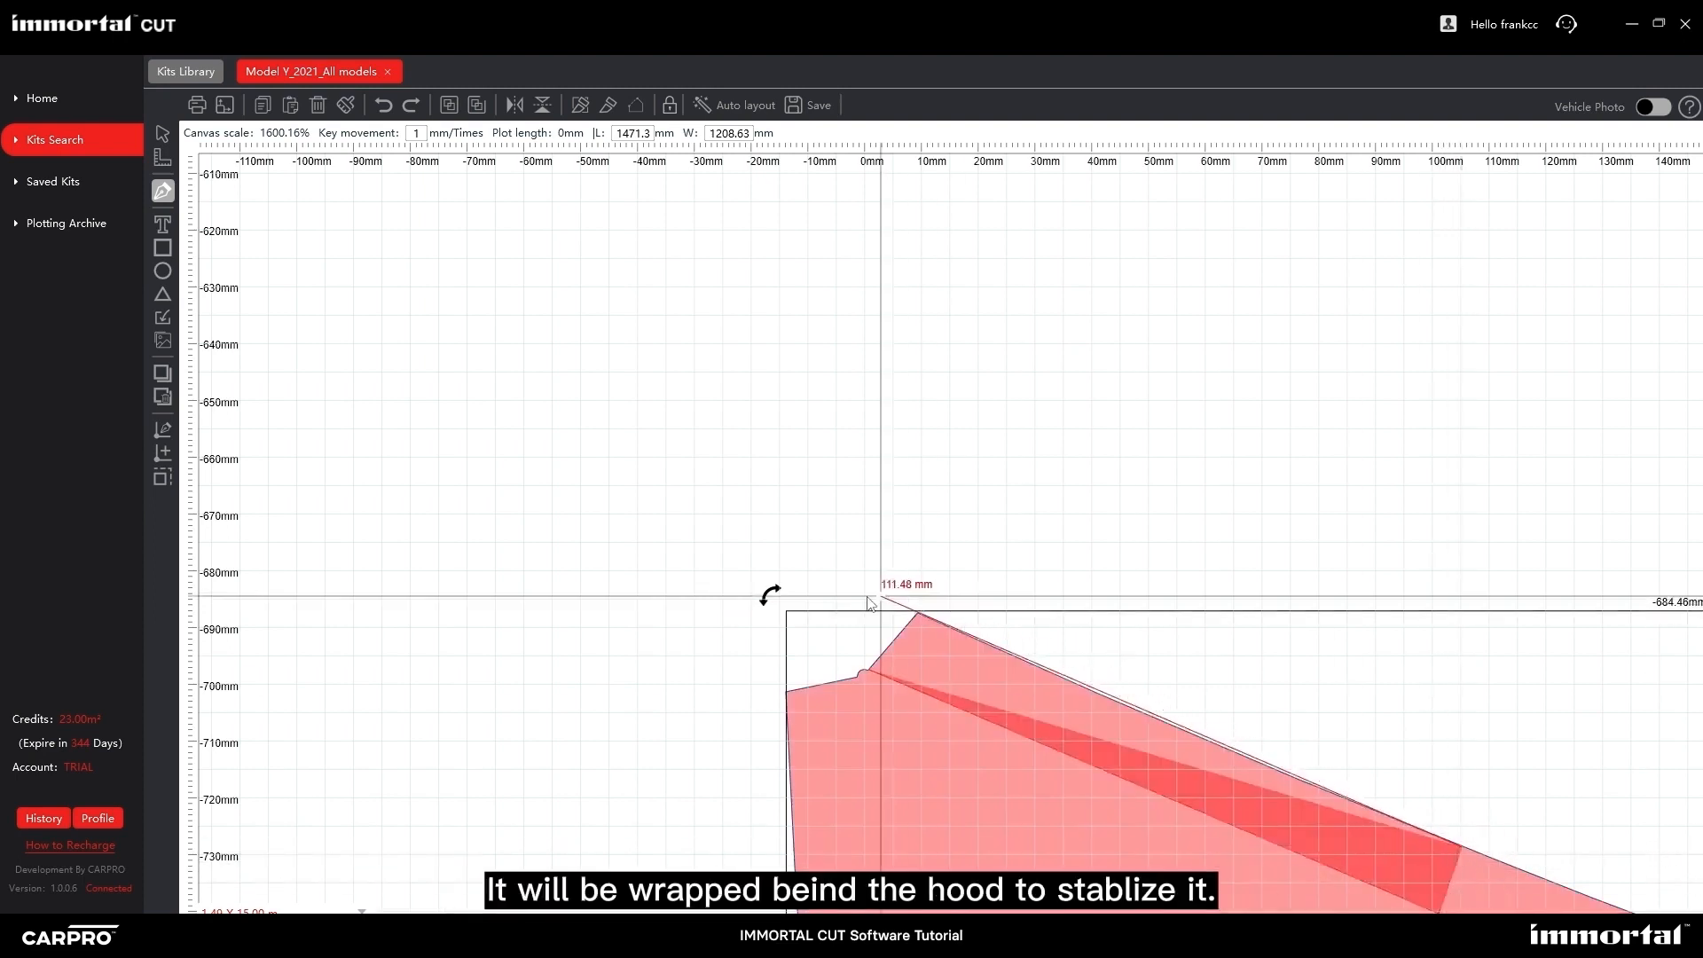
pyautogui.click(918, 613)
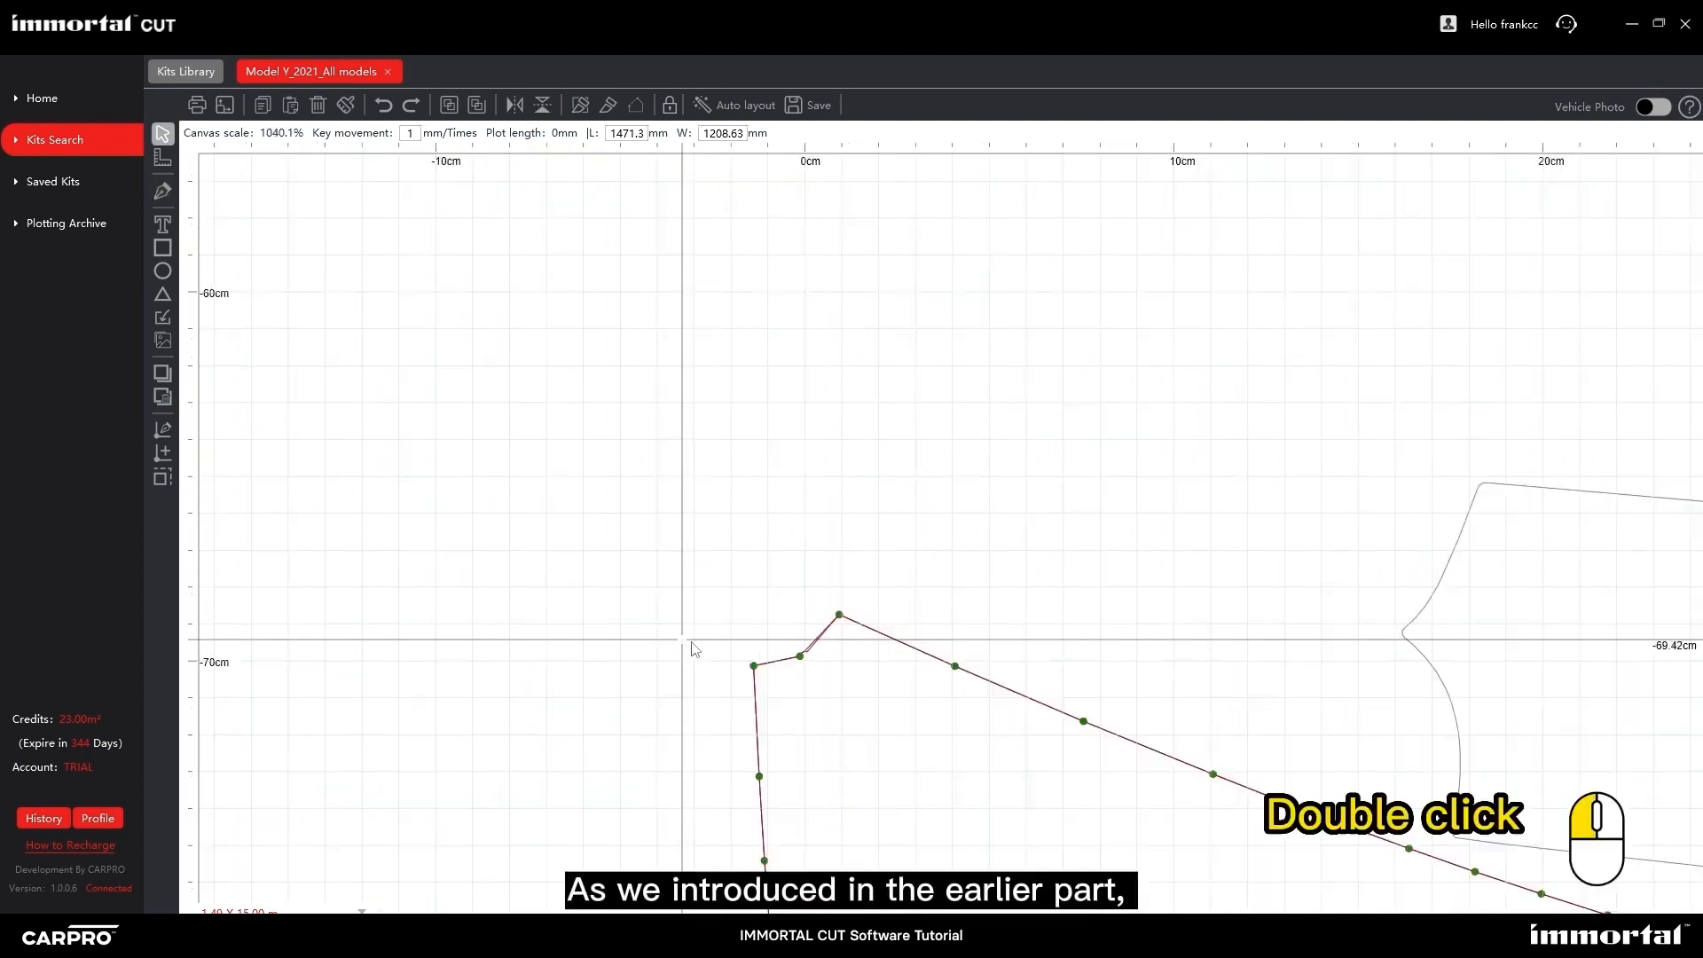
pyautogui.scroll(-15, 694, 647)
# Pull anchors on the hood's left edge outward, then deselect to compare against the original shadow.
pyautogui.doubleClick(696, 656)
pyautogui.scroll(12, 724, 725)
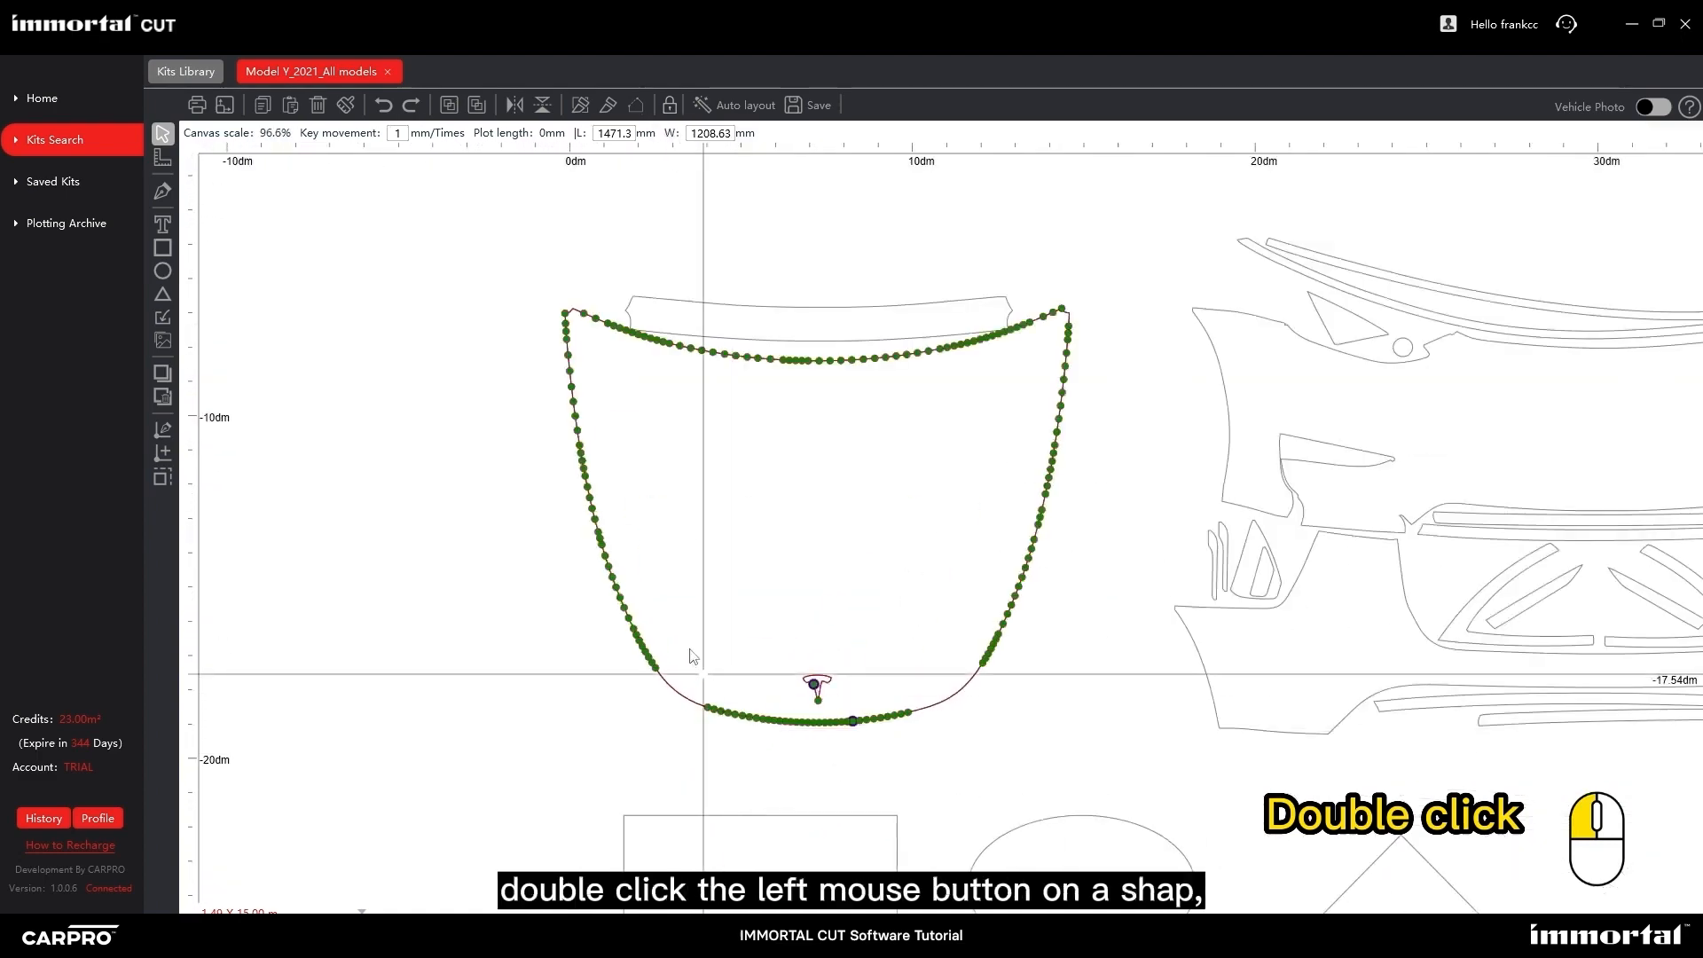
pyautogui.moveTo(672, 583); pyautogui.dragTo(805, 775)
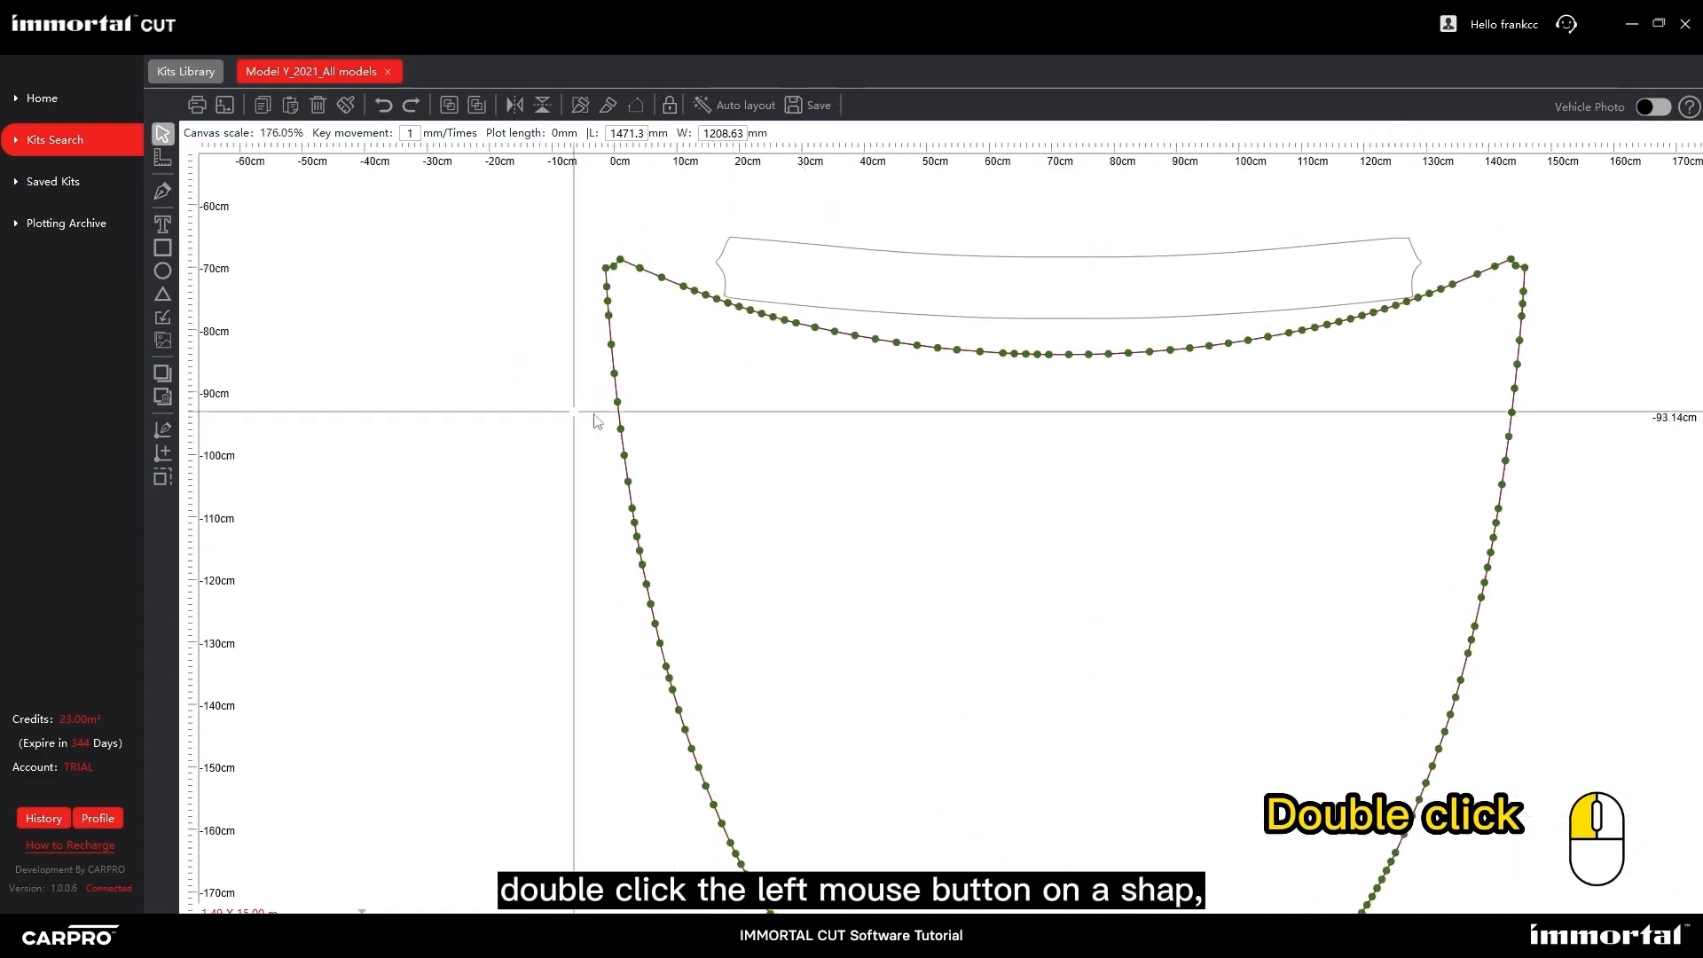
pyautogui.moveTo(611, 418); pyautogui.dragTo(653, 462)
pyautogui.scroll(3, 691, 488)
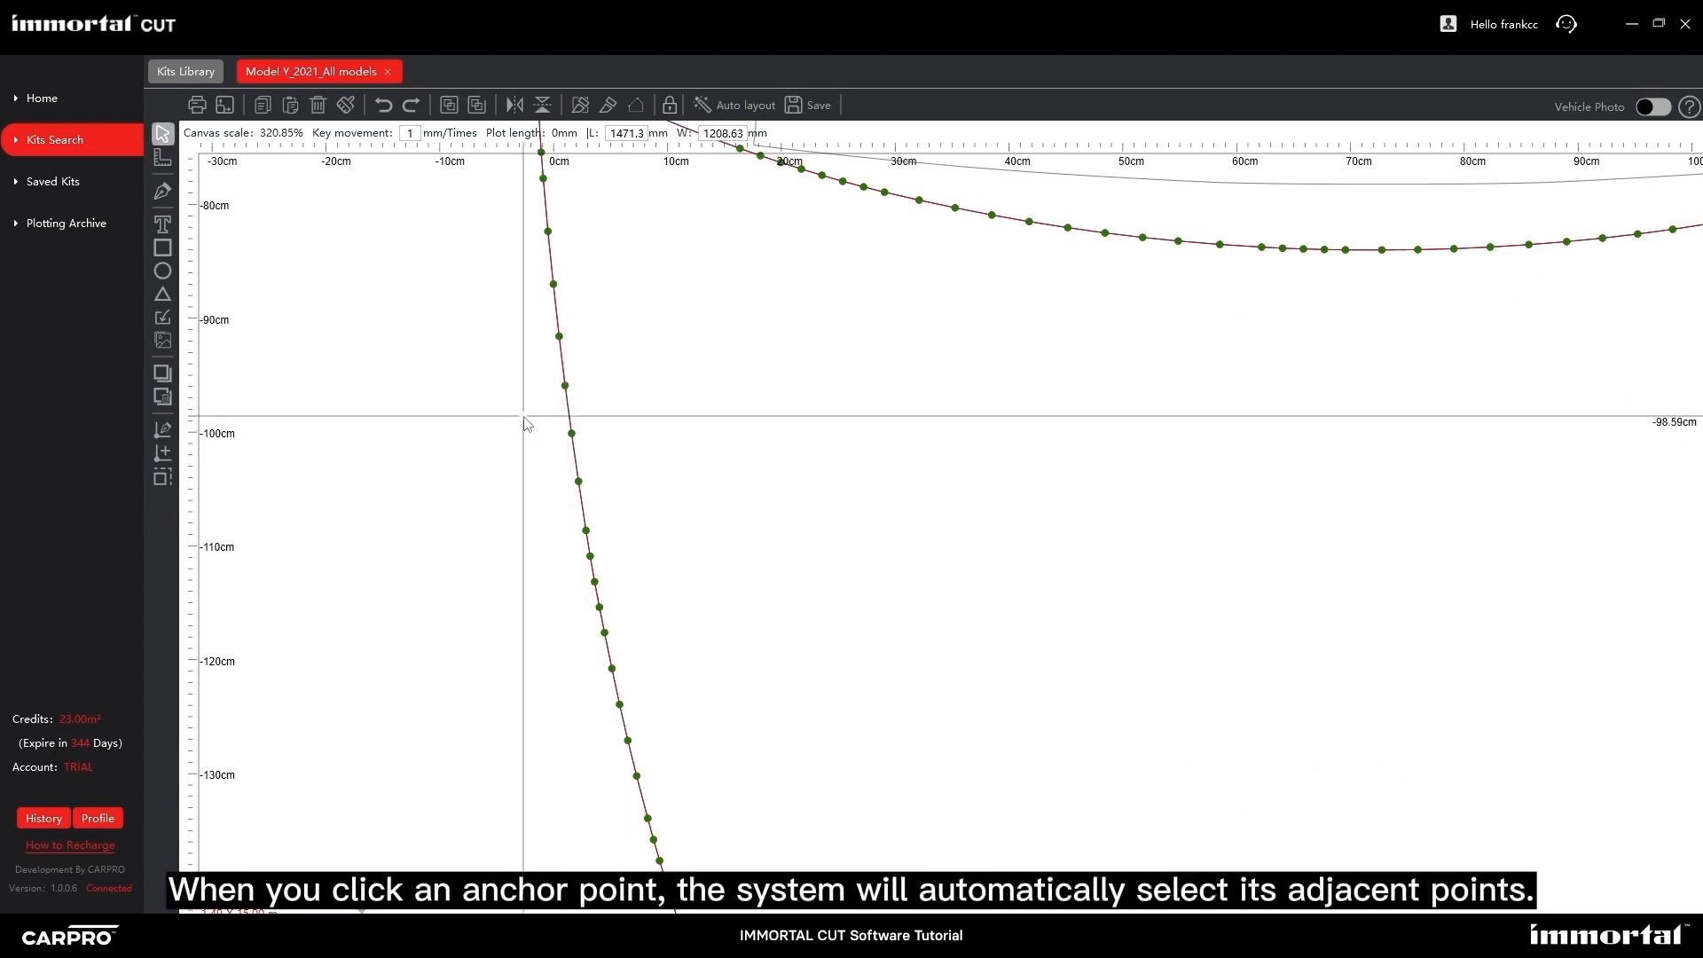
pyautogui.moveTo(610, 455); pyautogui.dragTo(611, 457)
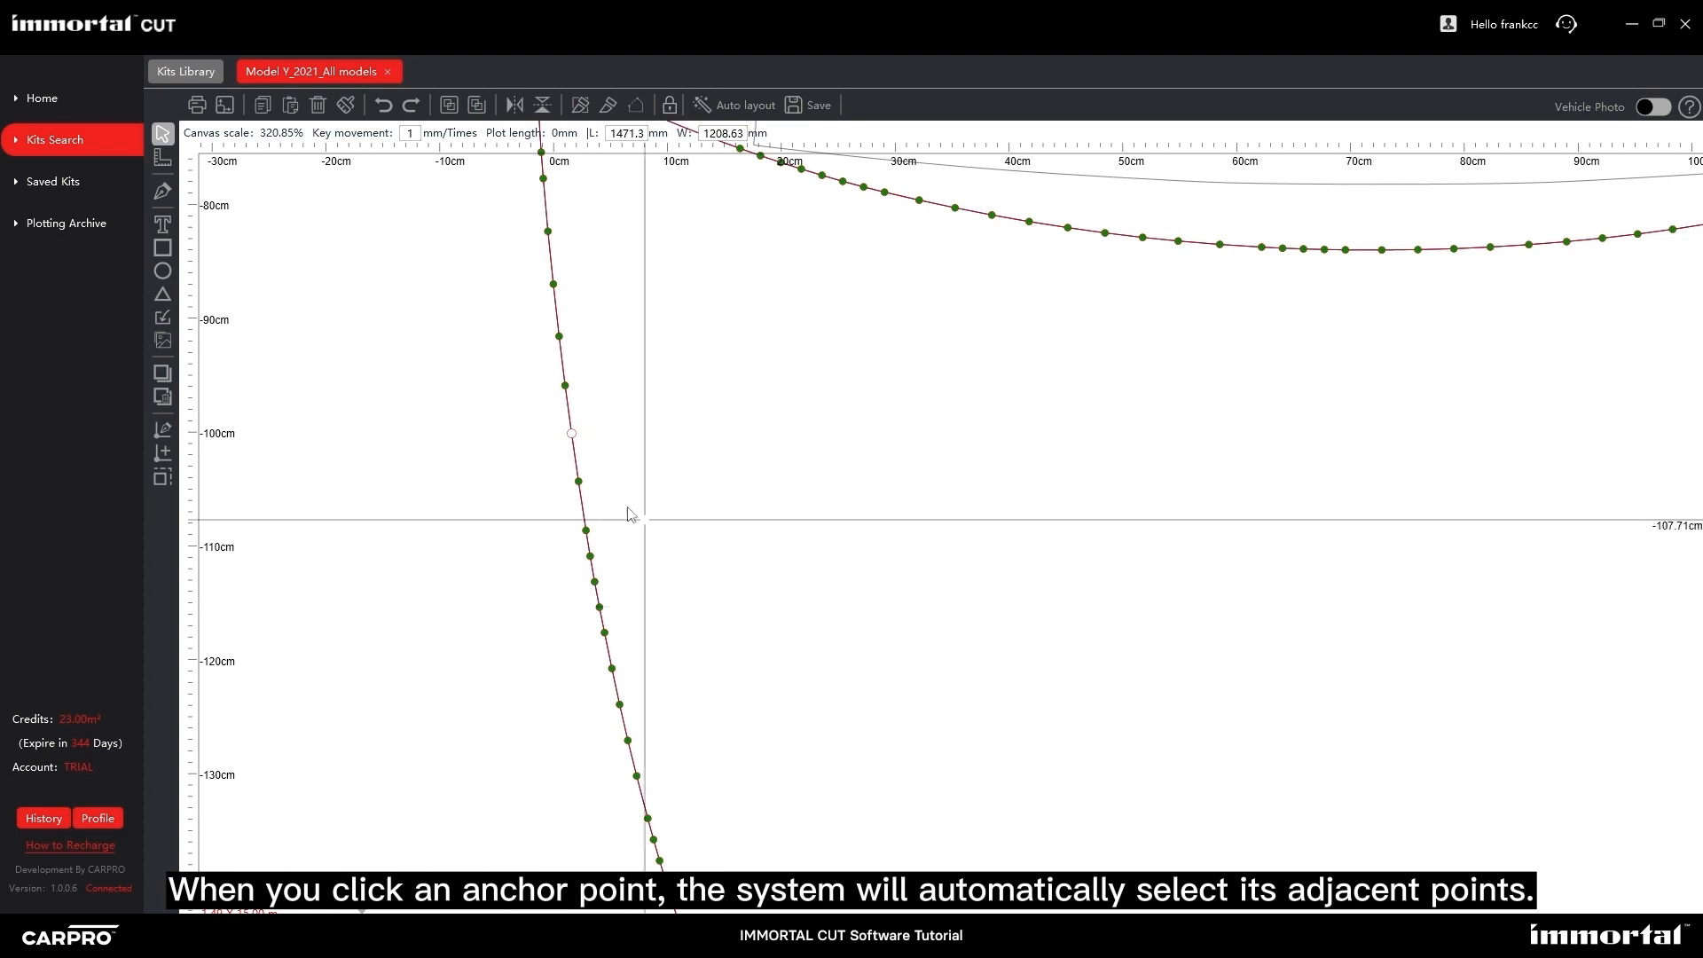
pyautogui.click(572, 437)
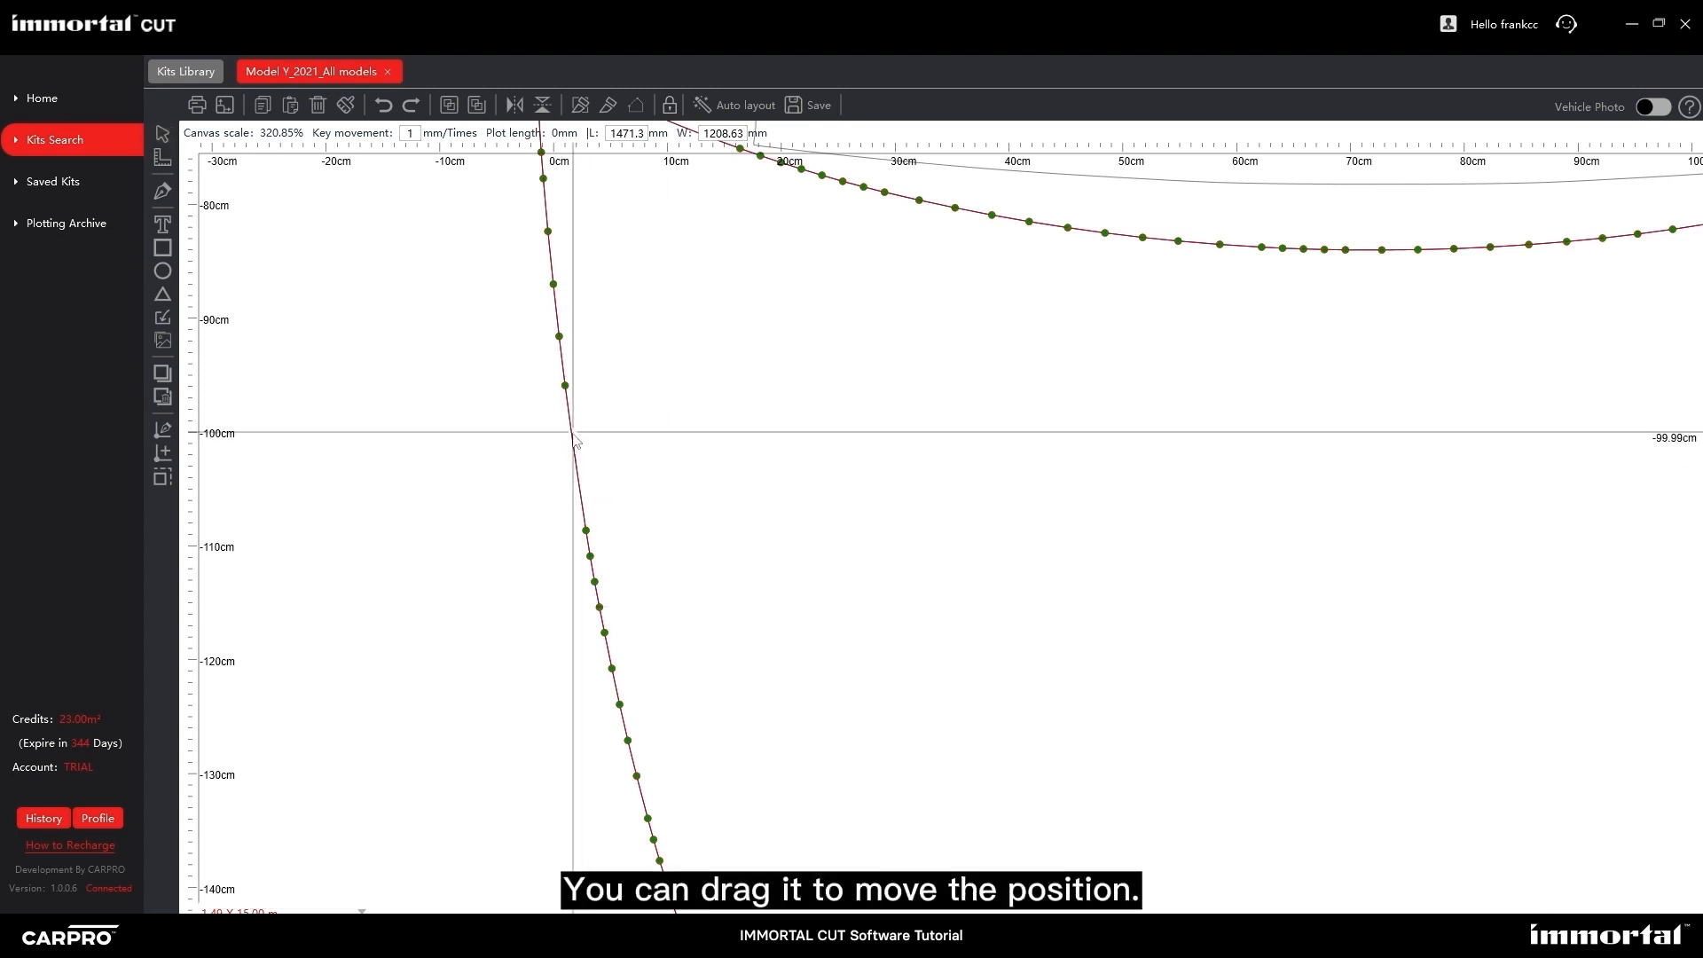
pyautogui.moveTo(572, 437); pyautogui.dragTo(542, 443)
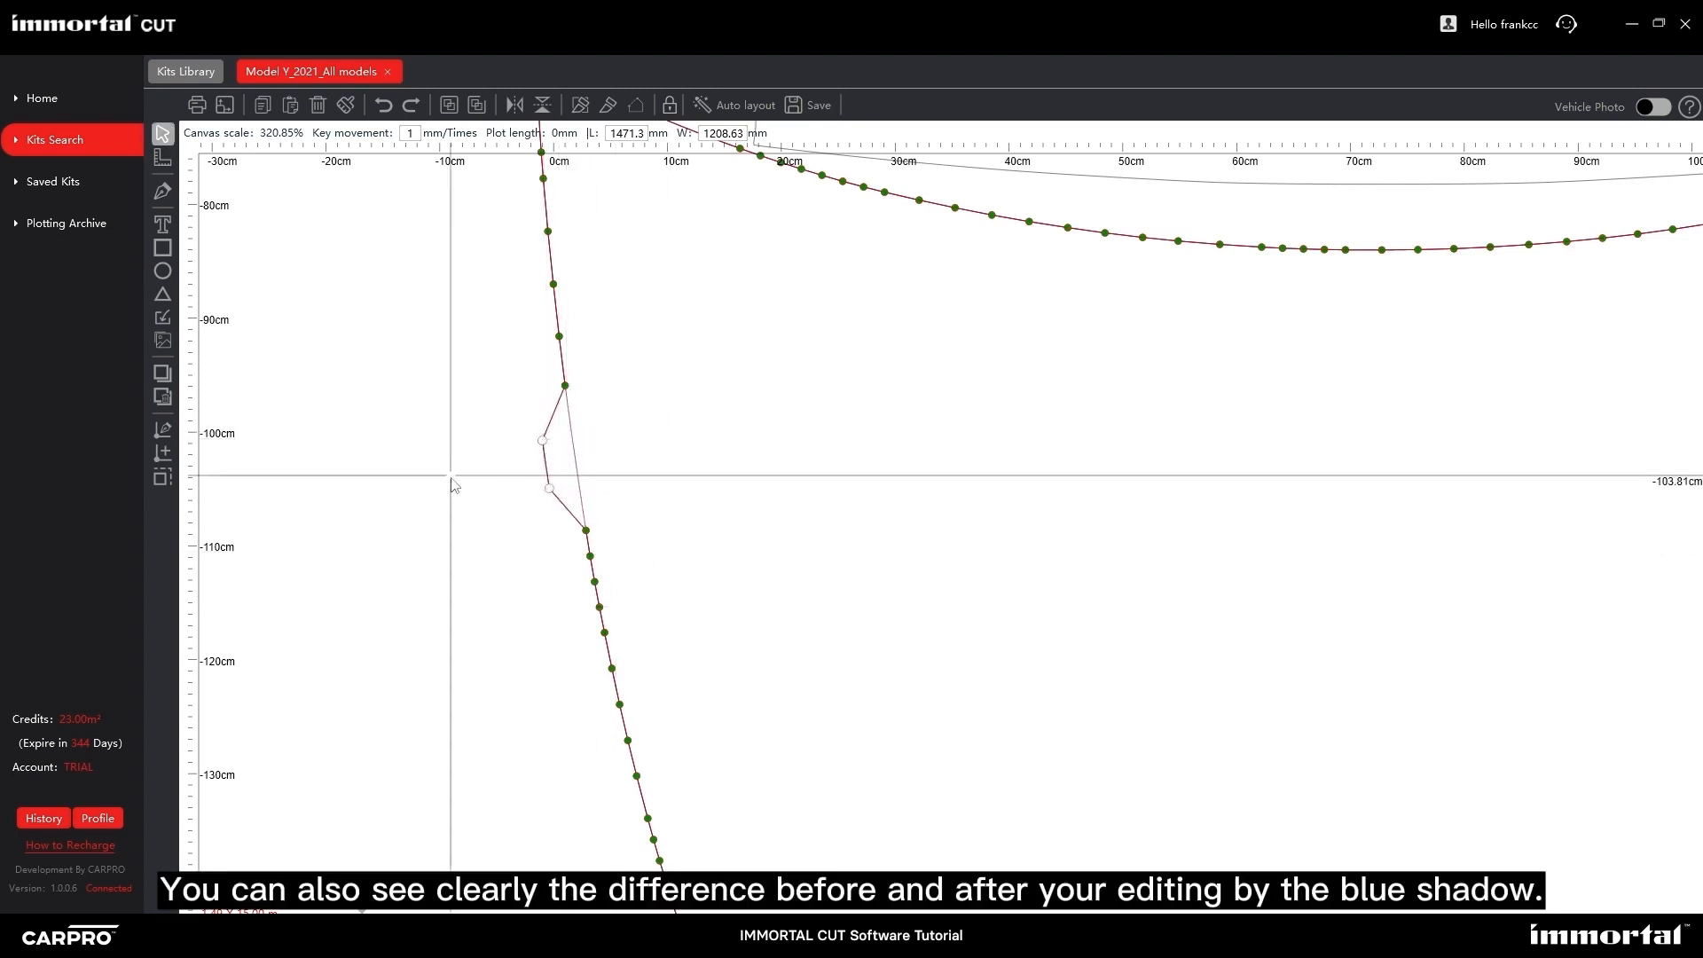
pyautogui.scroll(-5, 451, 481)
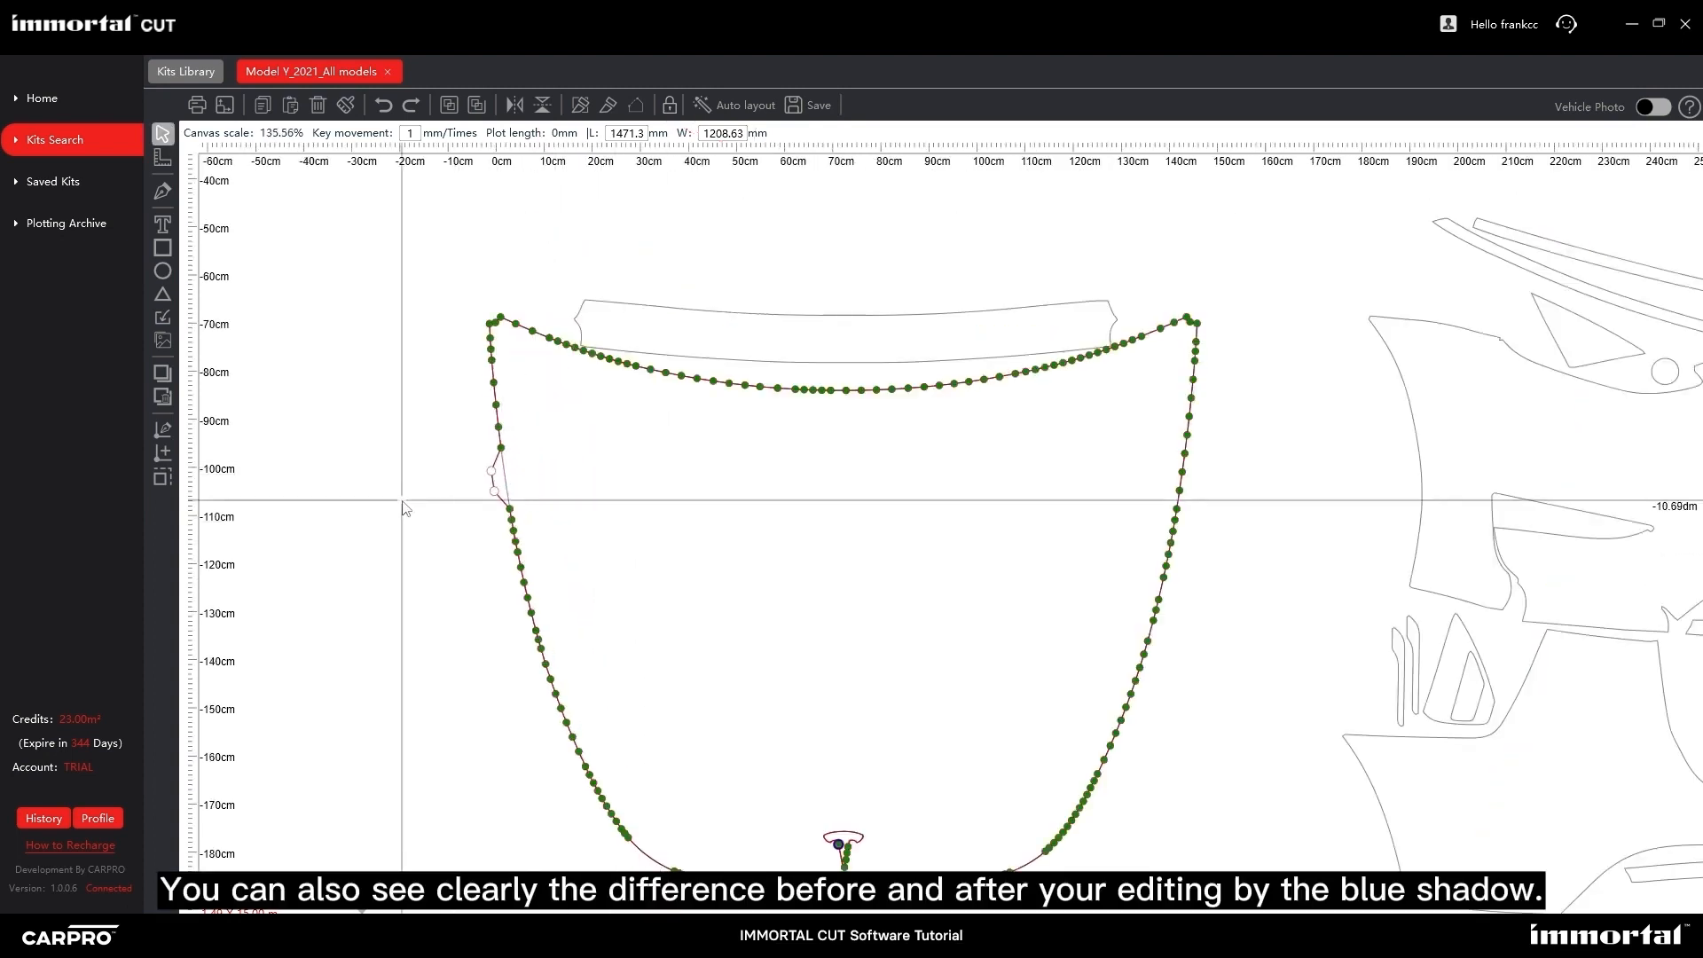
pyautogui.click(462, 537)
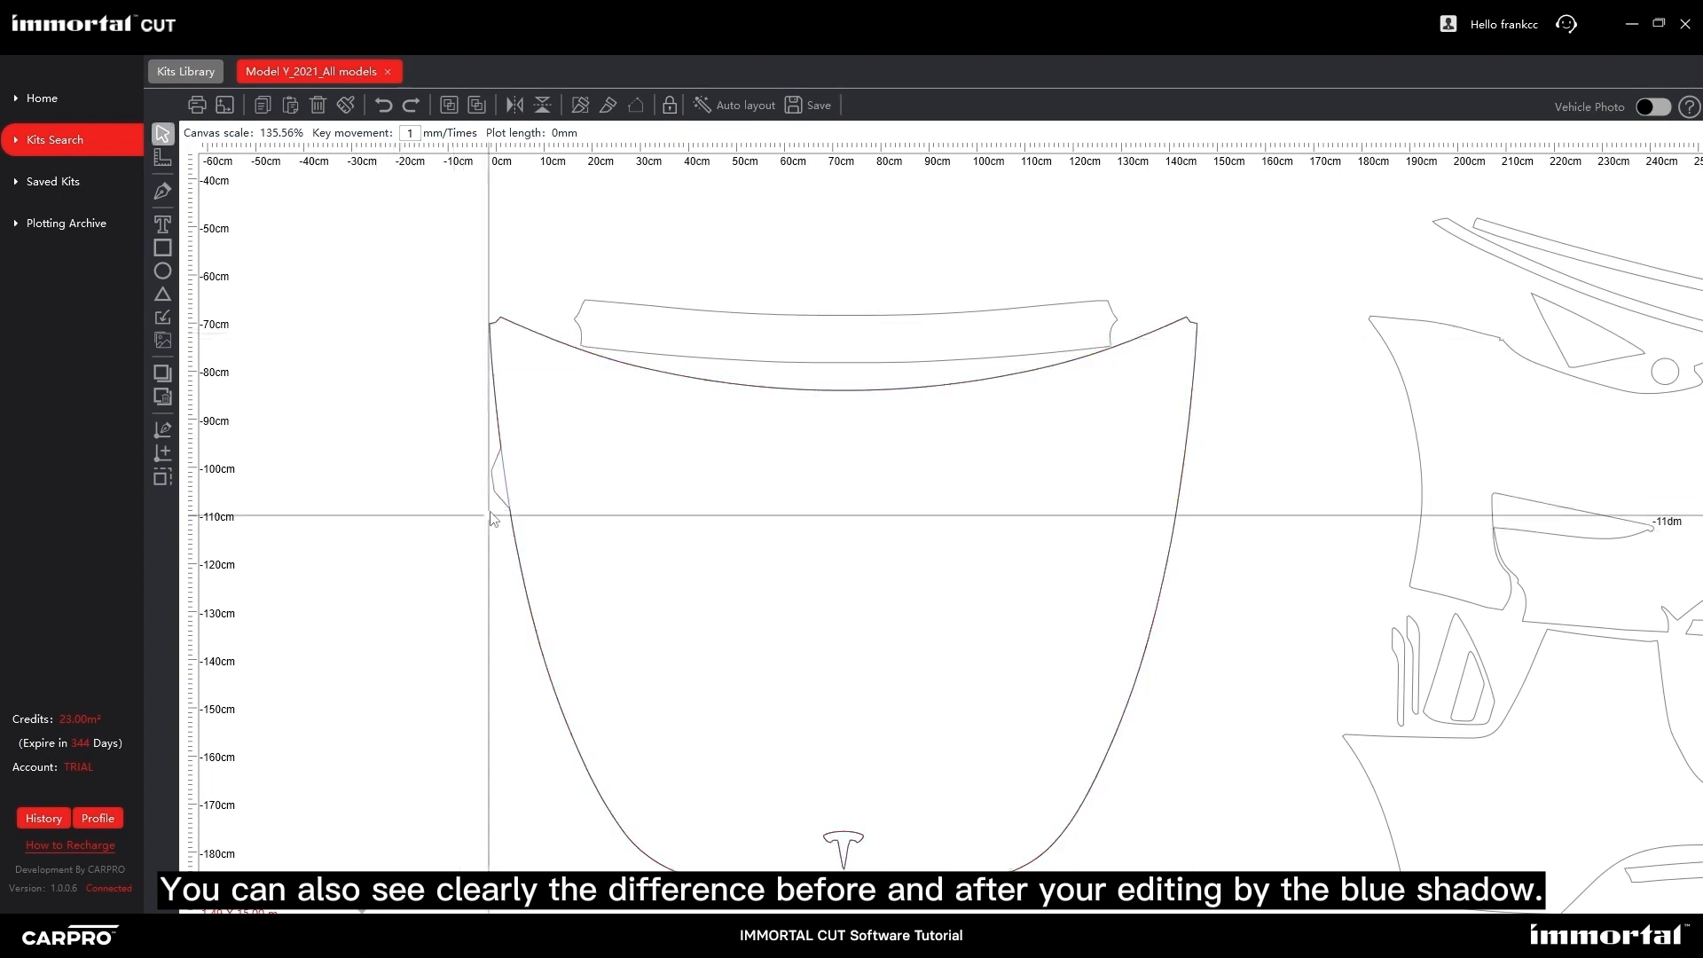
pyautogui.scroll(5, 519, 490)
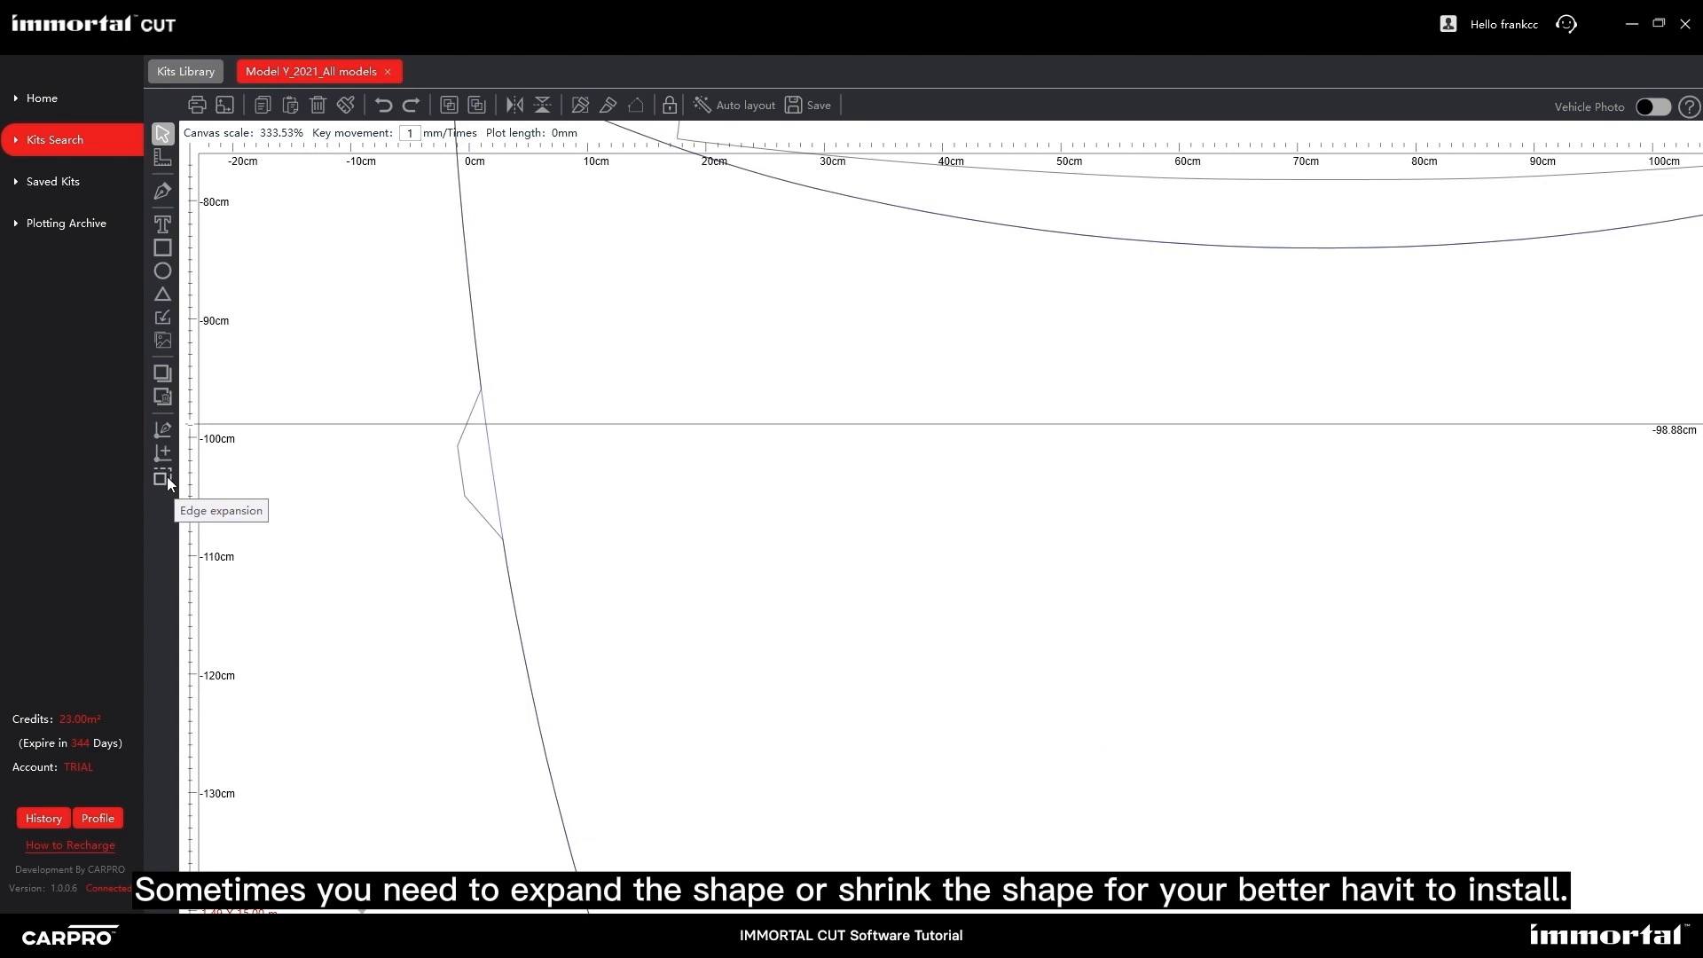
# Try a 5 mm outward edge expansion on the hood, then undo it.
pyautogui.scroll(-5, 494, 571)
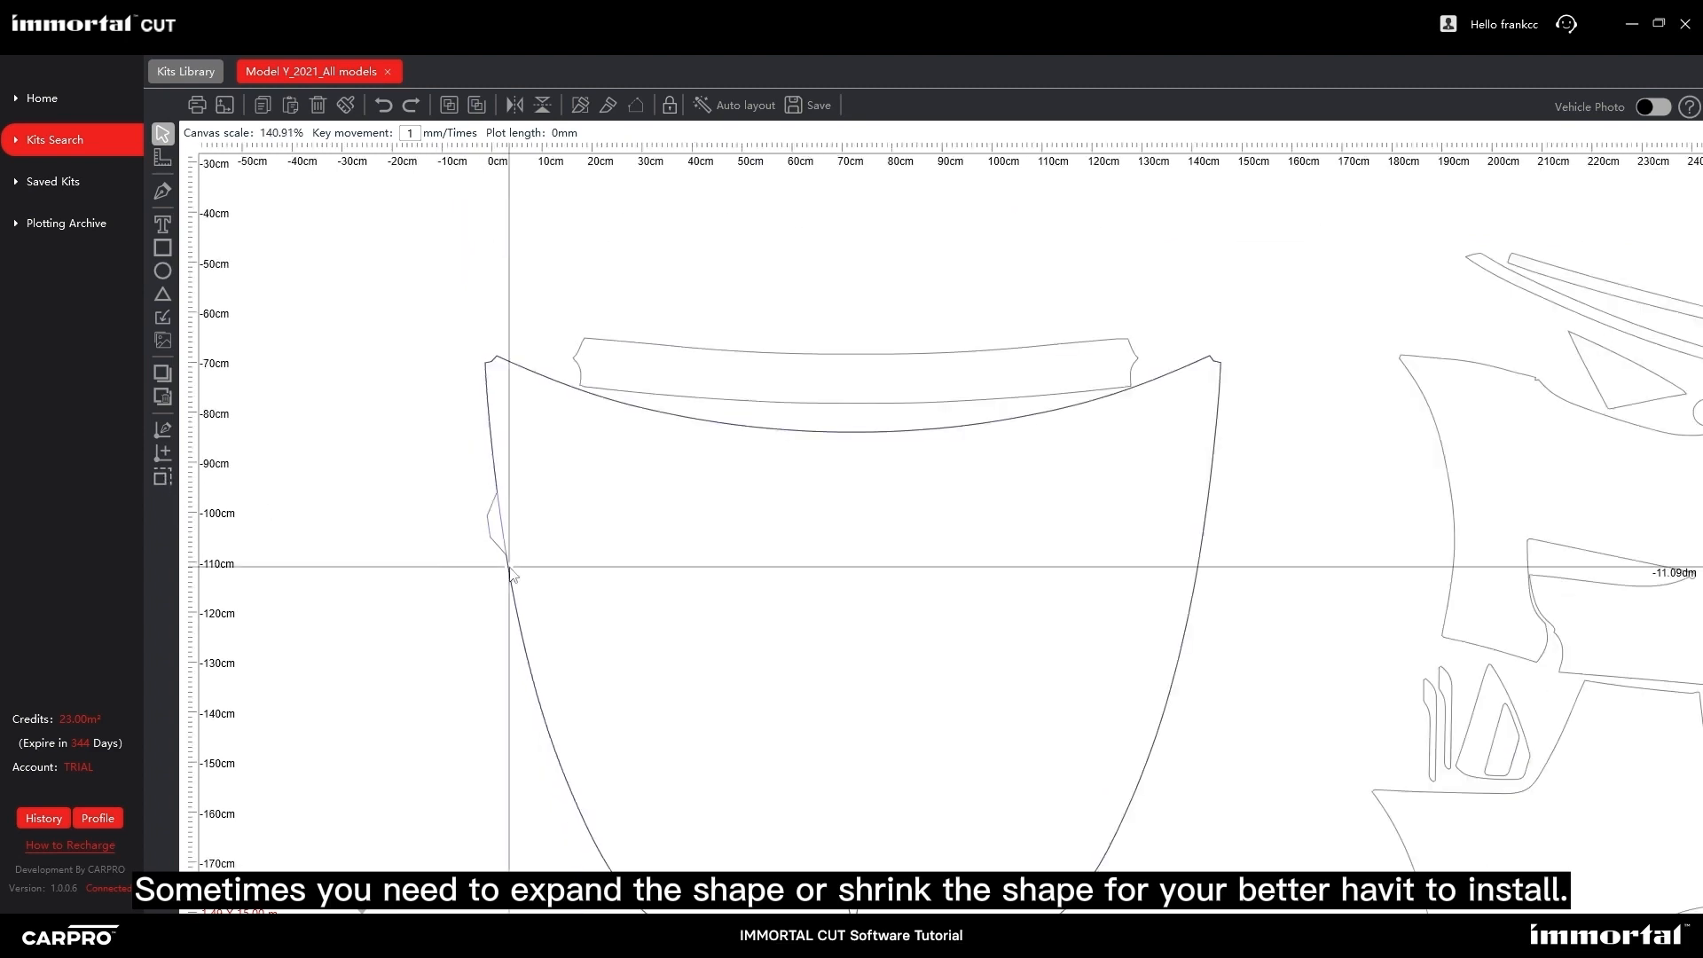
pyautogui.click(487, 459)
pyautogui.scroll(6, 551, 627)
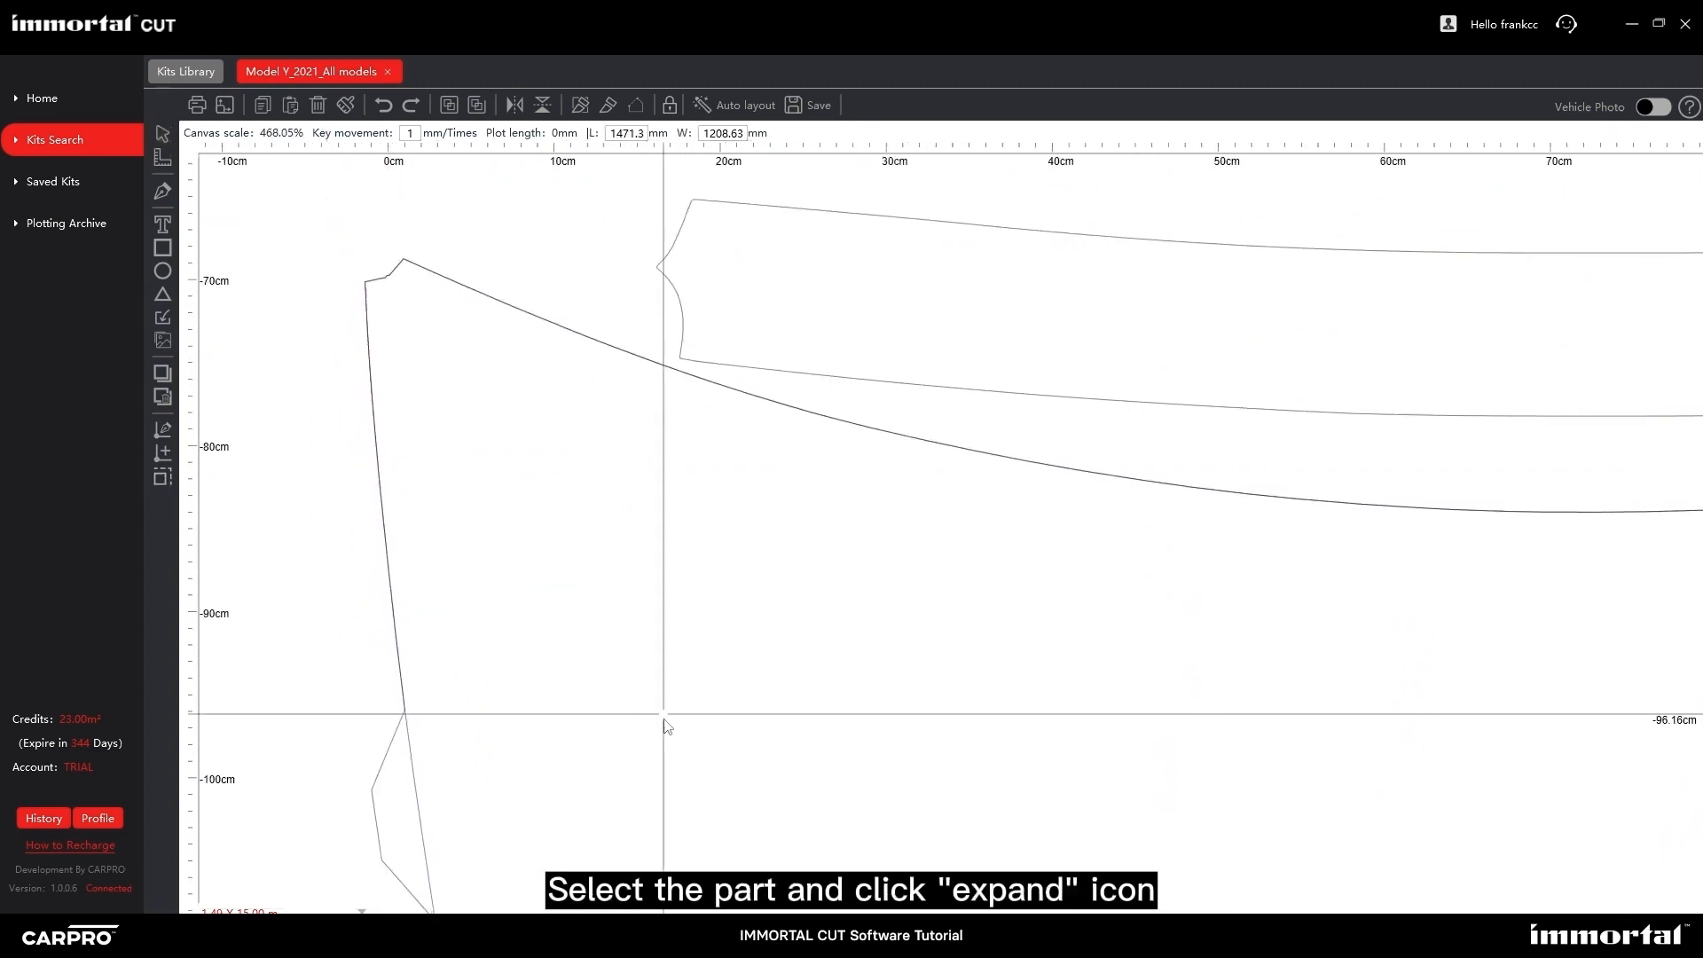
pyautogui.scroll(5, 391, 479)
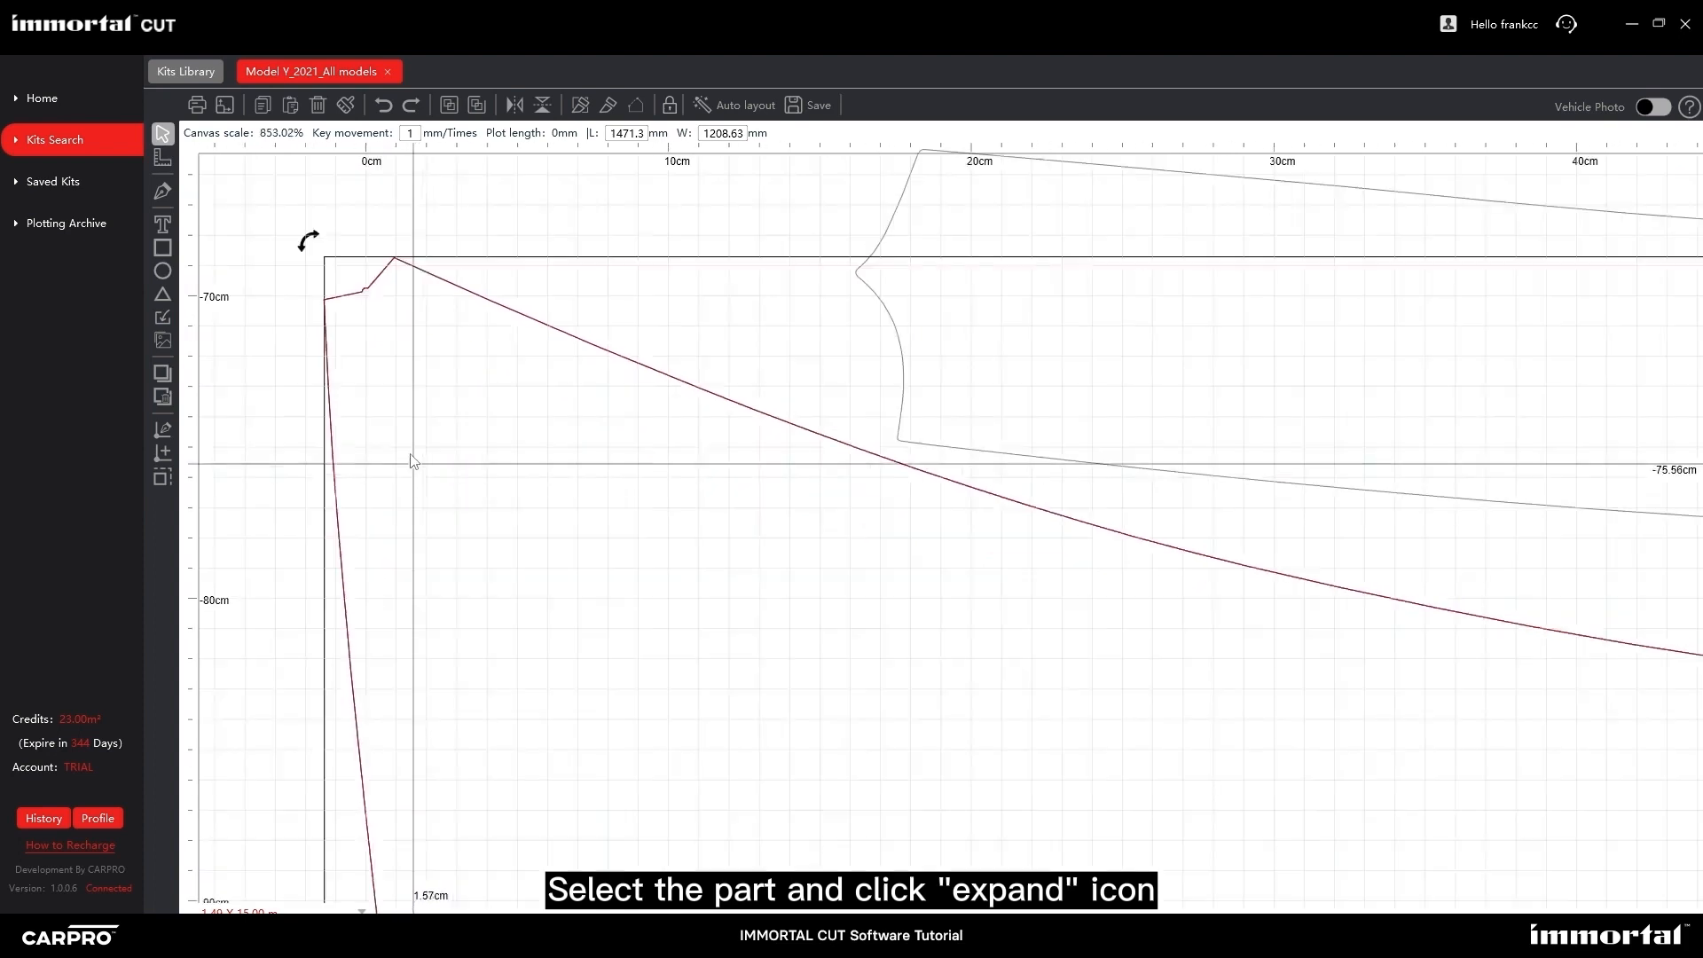
pyautogui.click(163, 479)
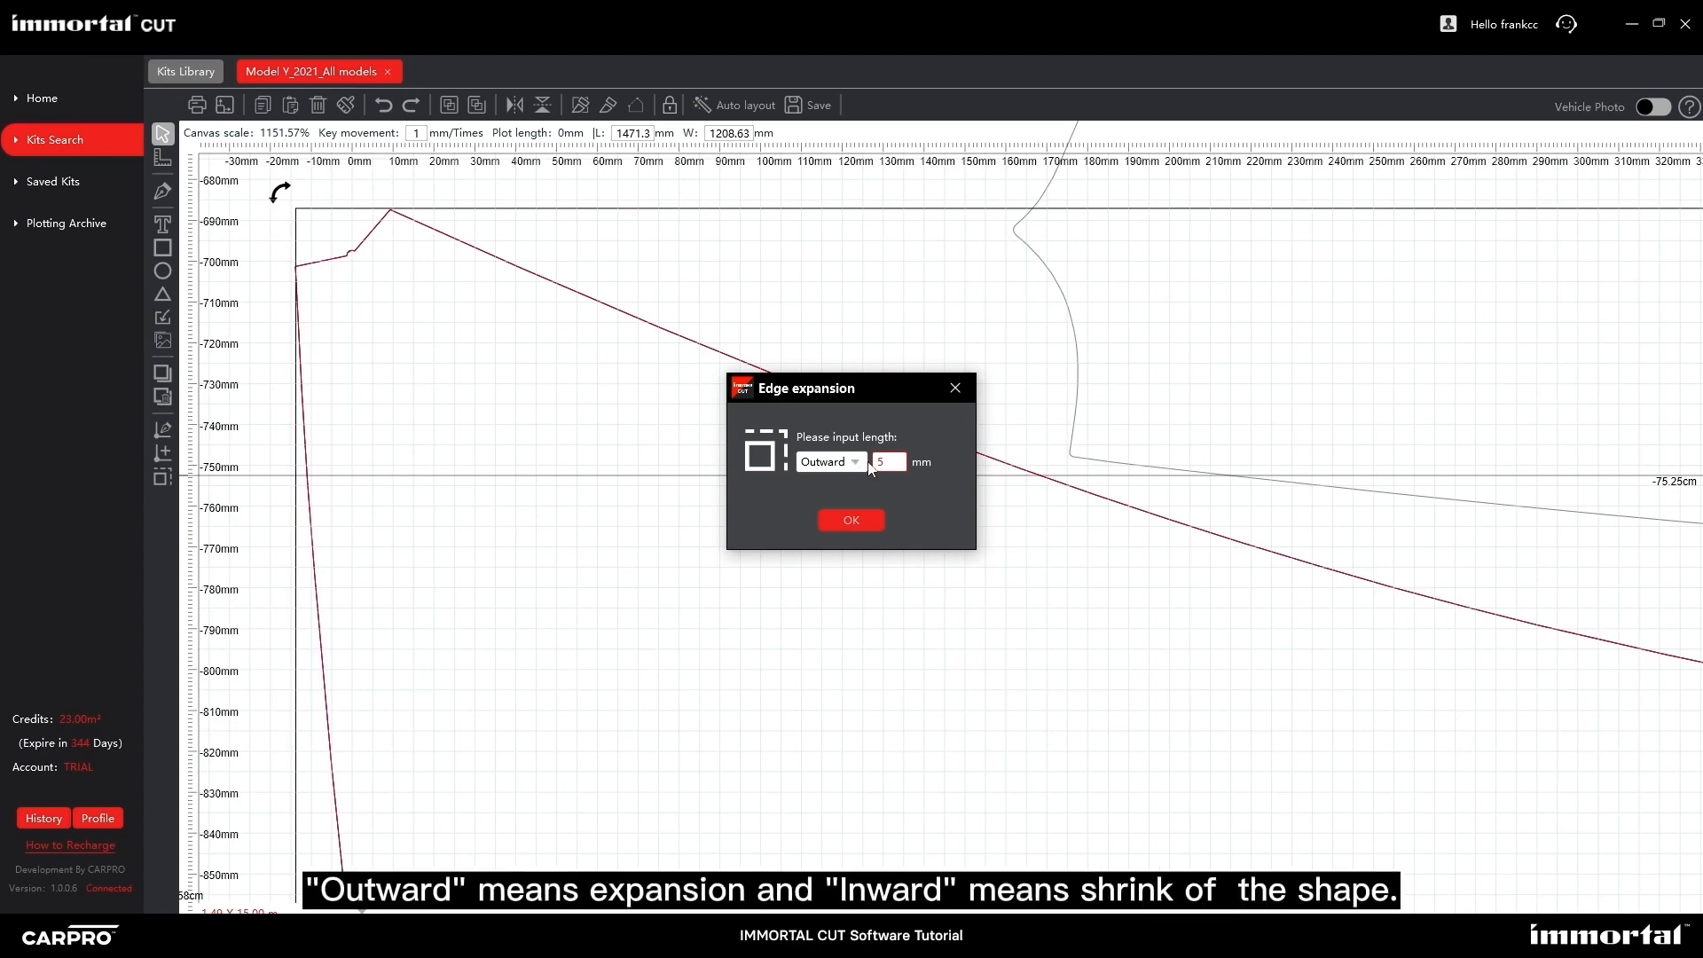
pyautogui.click(853, 520)
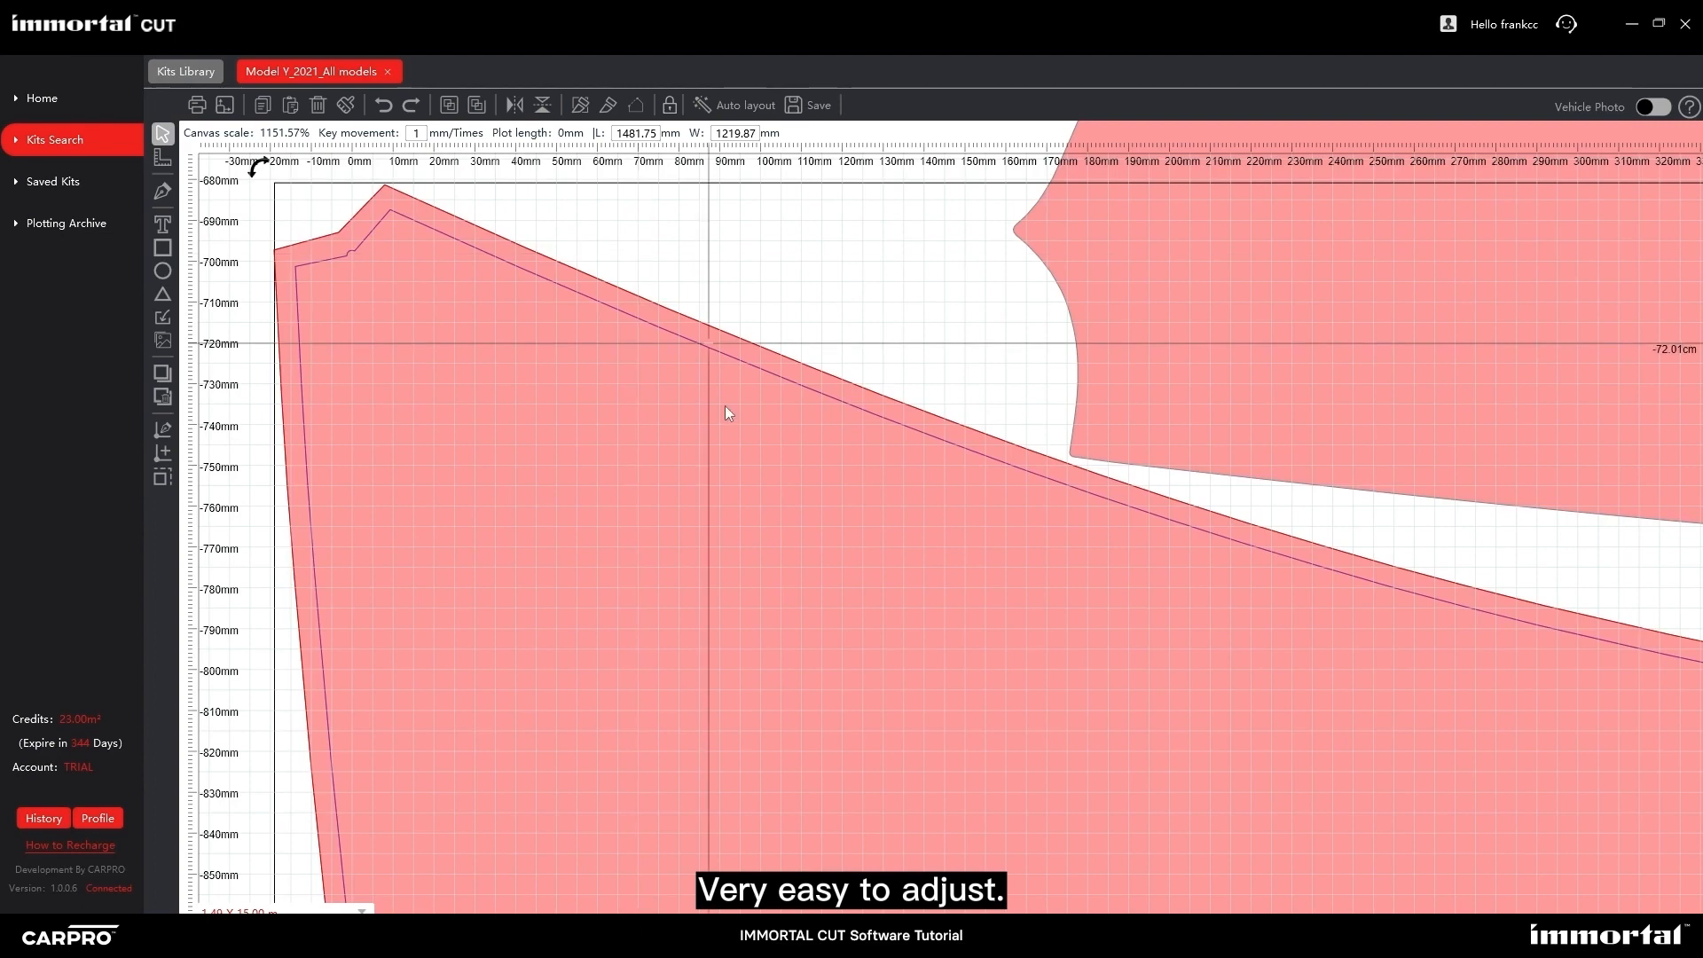
pyautogui.hotkey('ctrl', 'z')
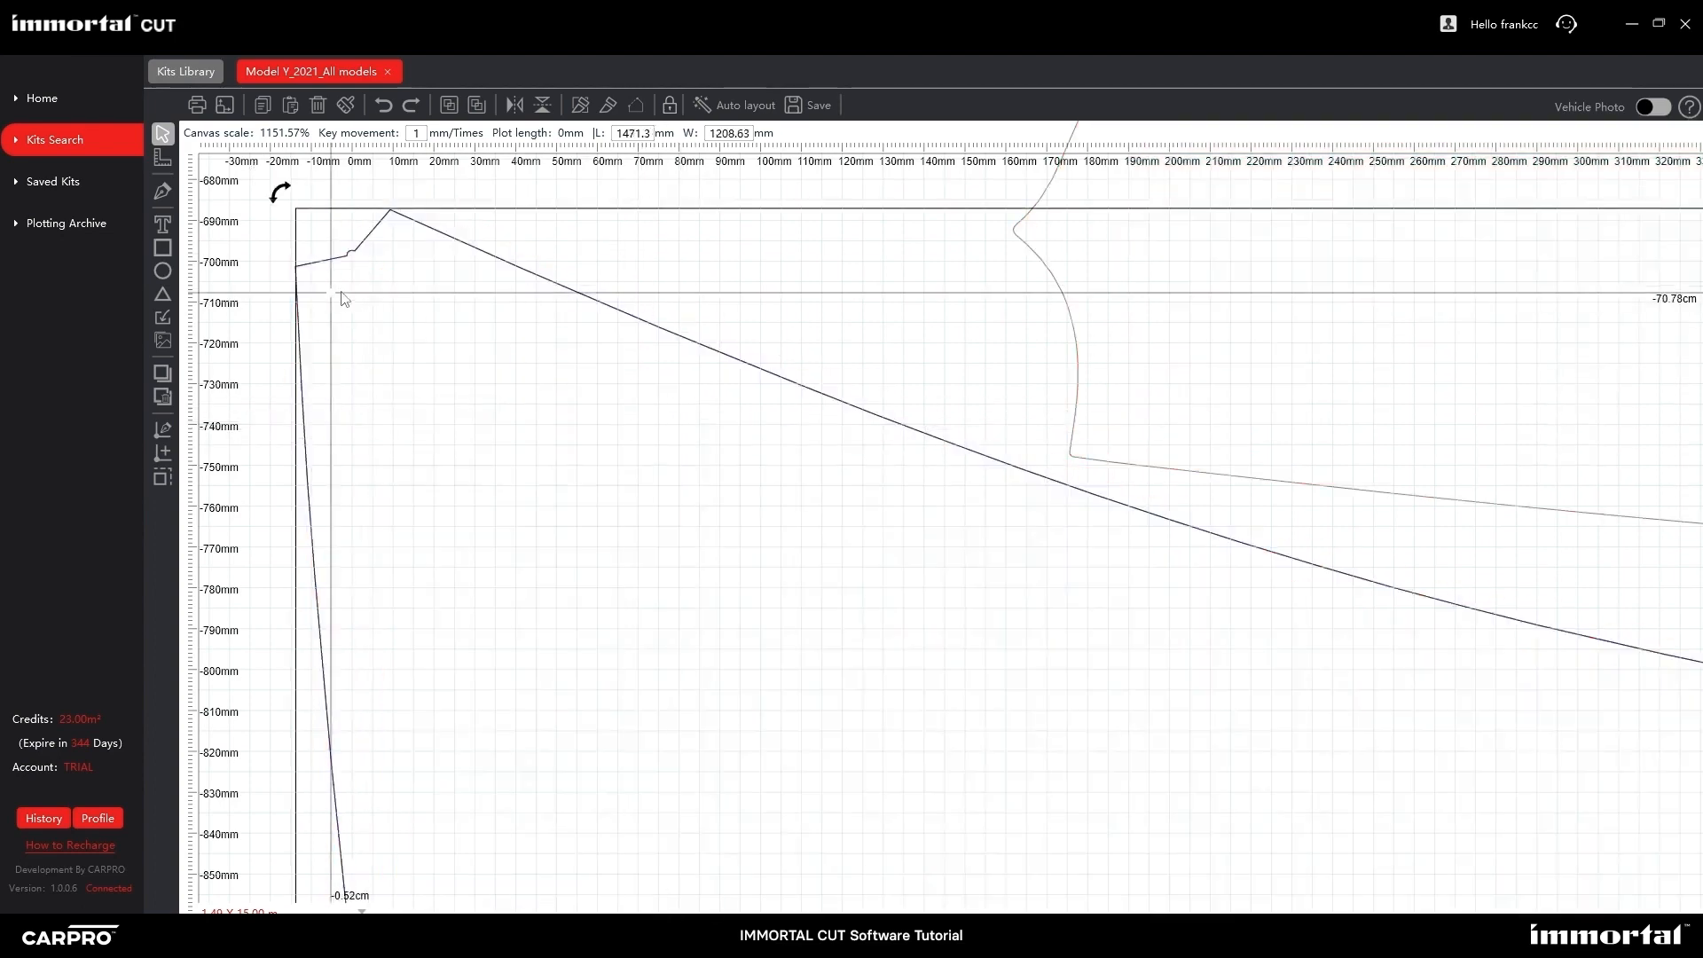
# Apply a 5 mm inward edge expansion to the reselected hood outline.
pyautogui.click(343, 259)
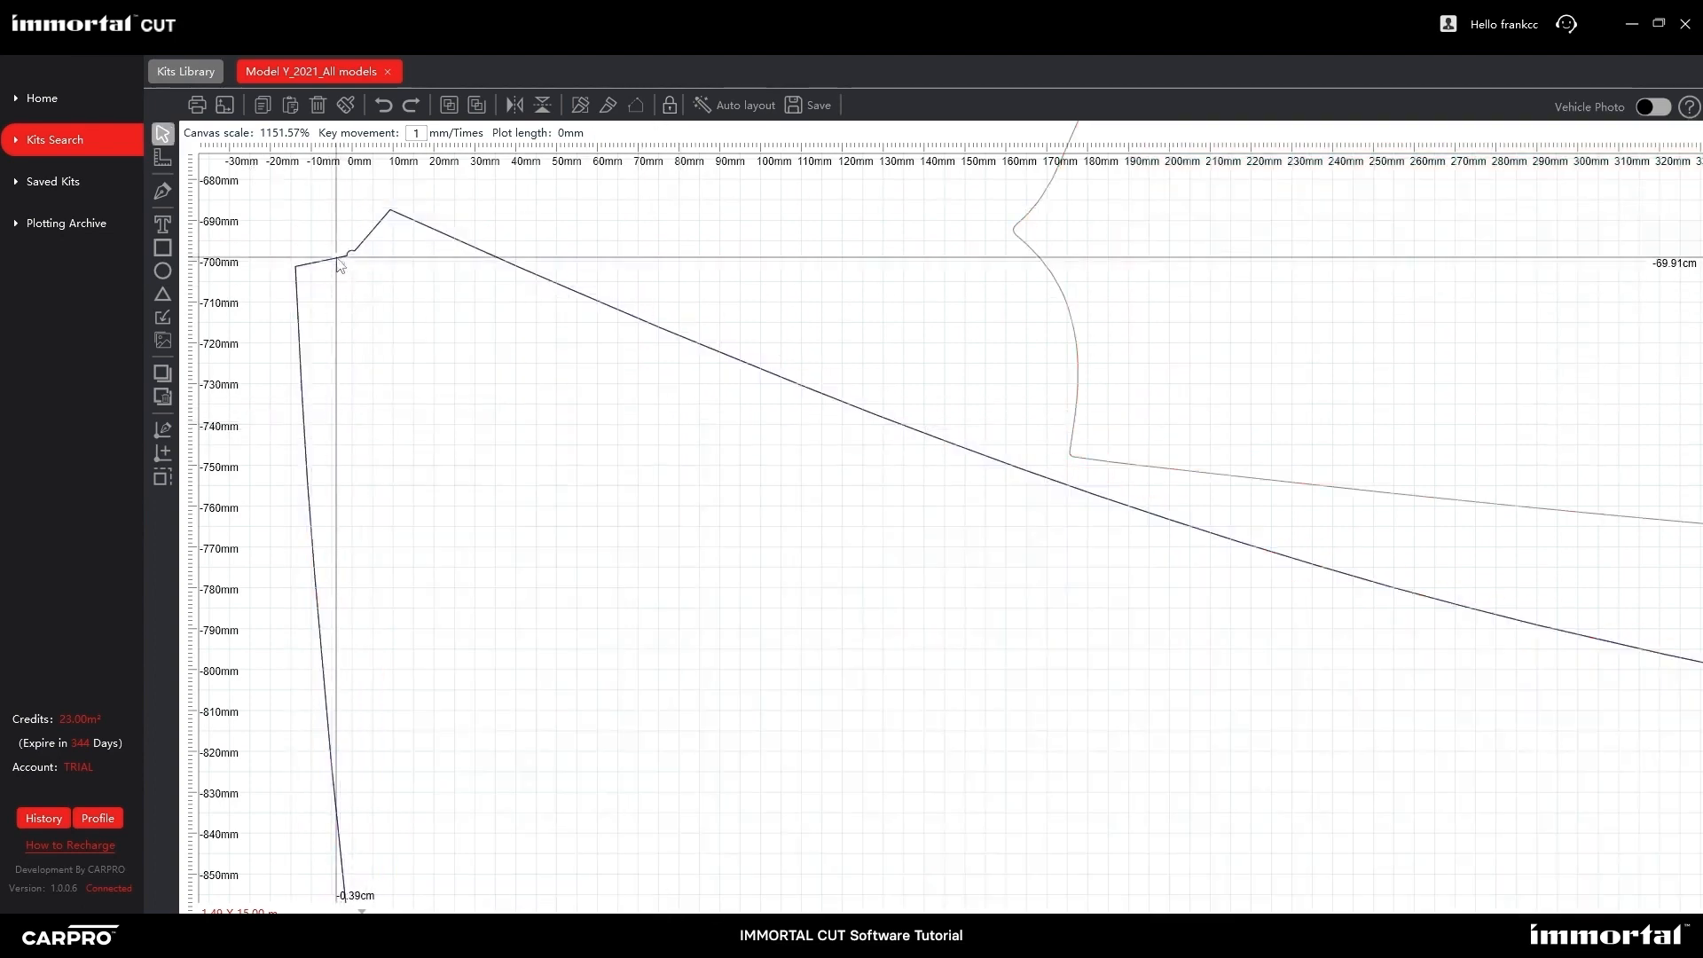
pyautogui.click(341, 262)
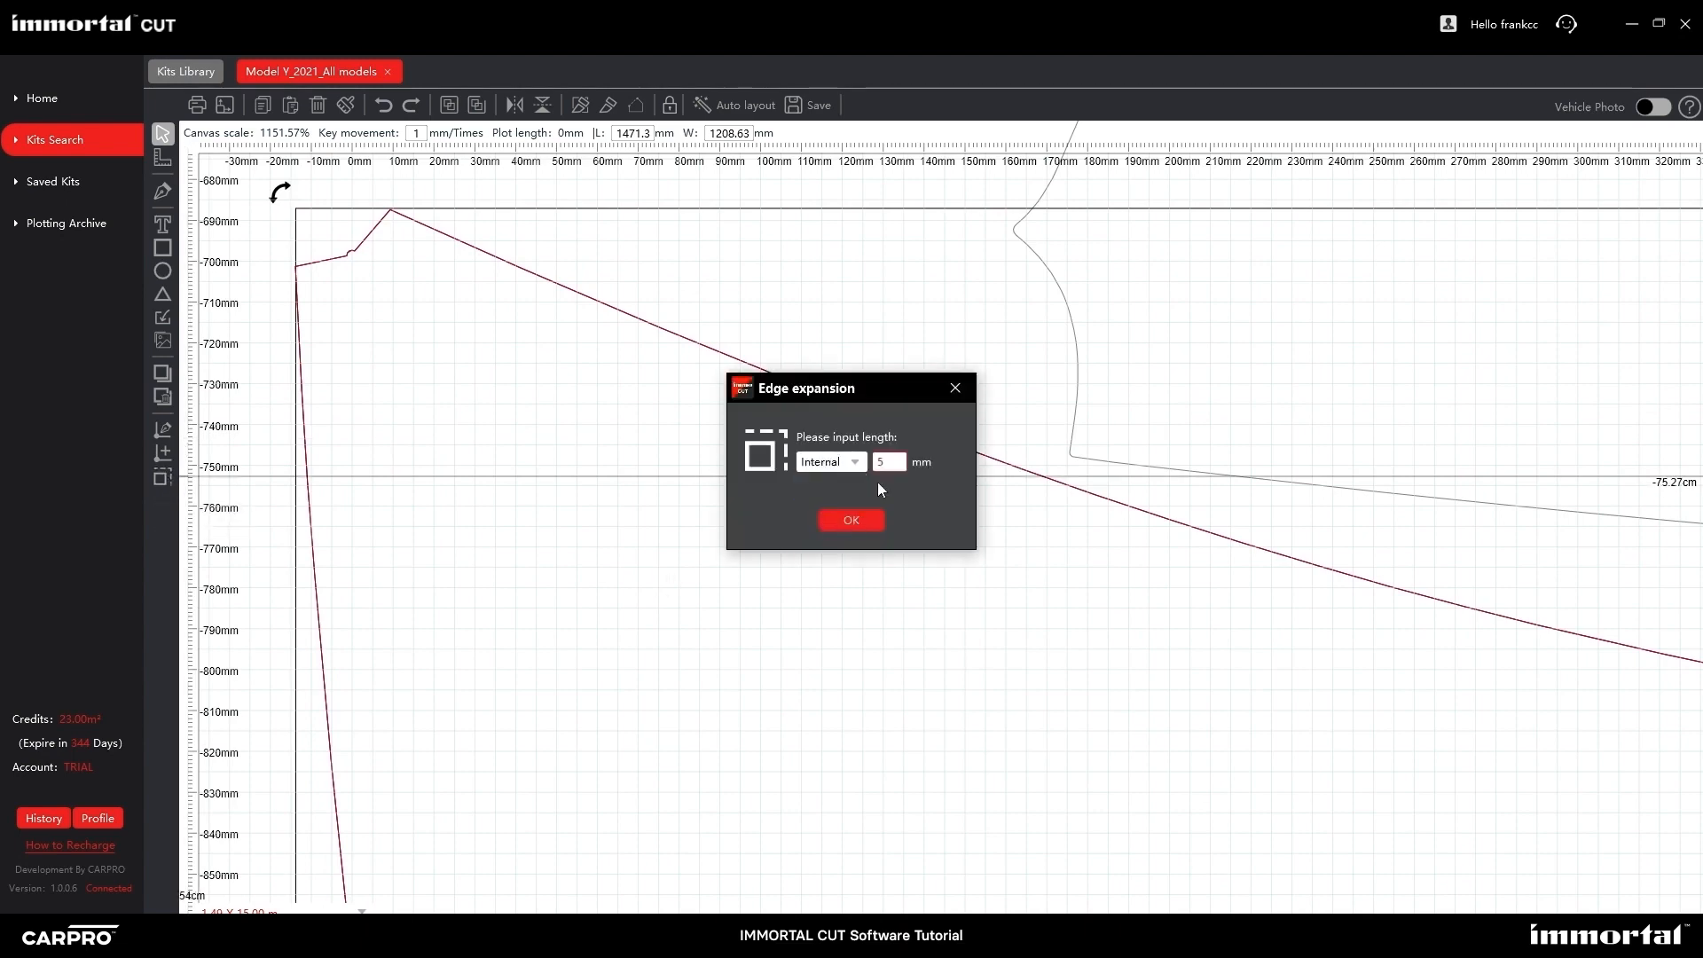
pyautogui.click(851, 520)
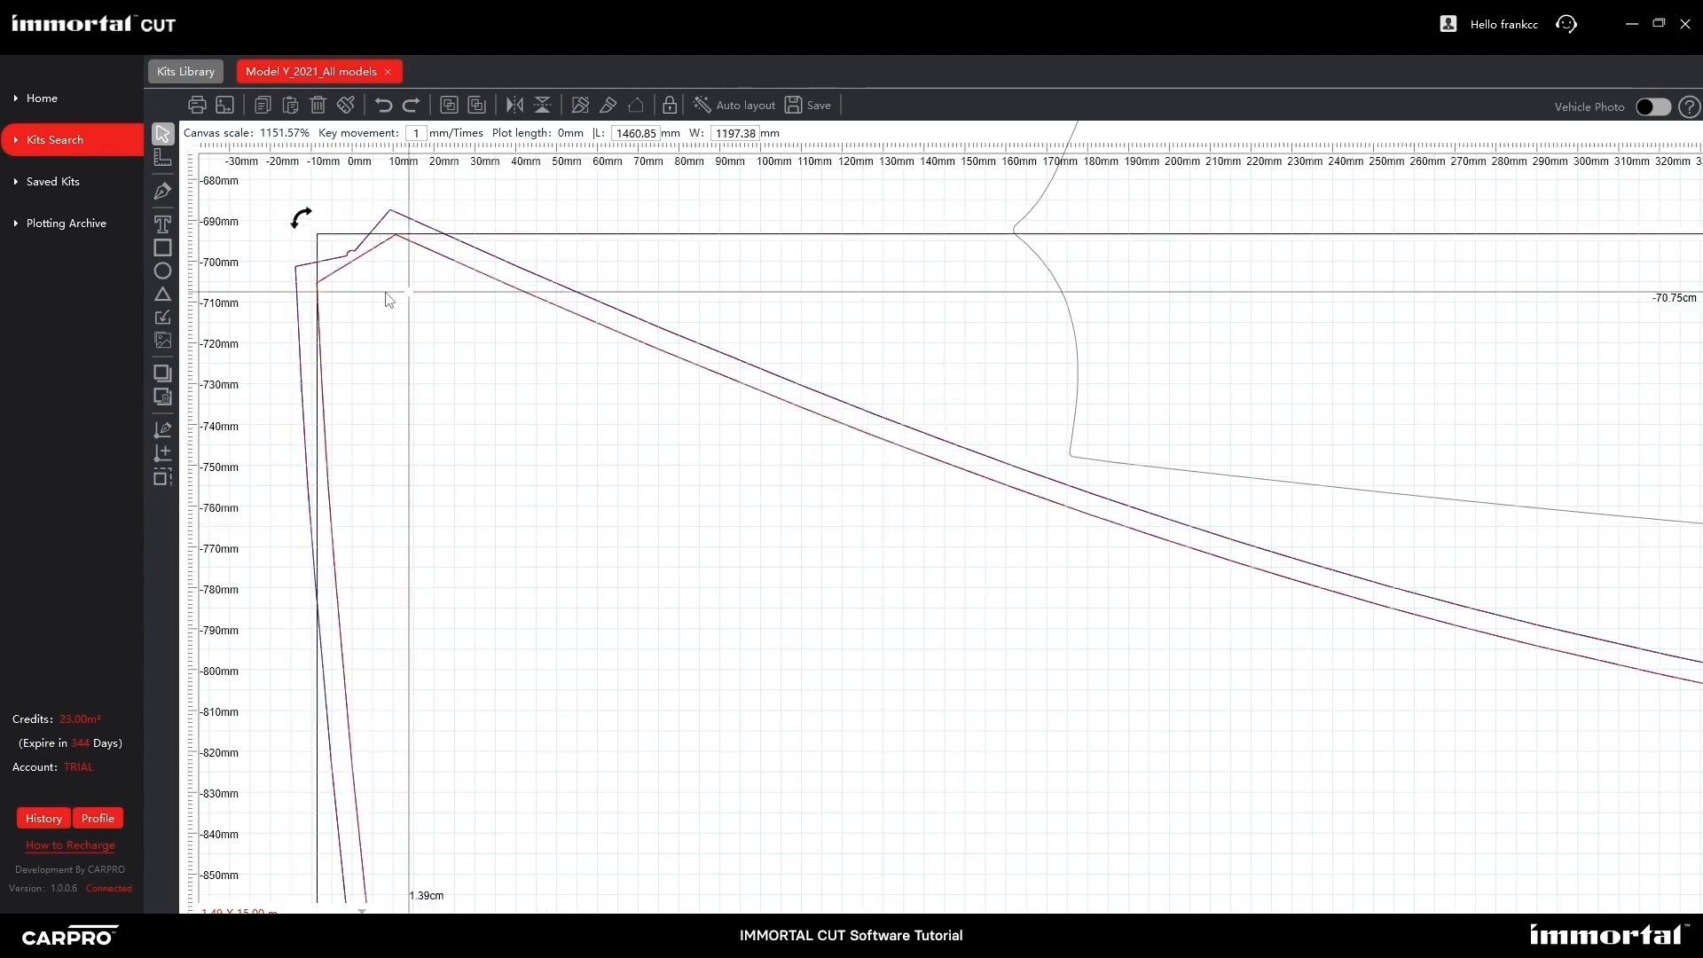
pyautogui.scroll(-5, 511, 302)
pyautogui.click(1396, 415)
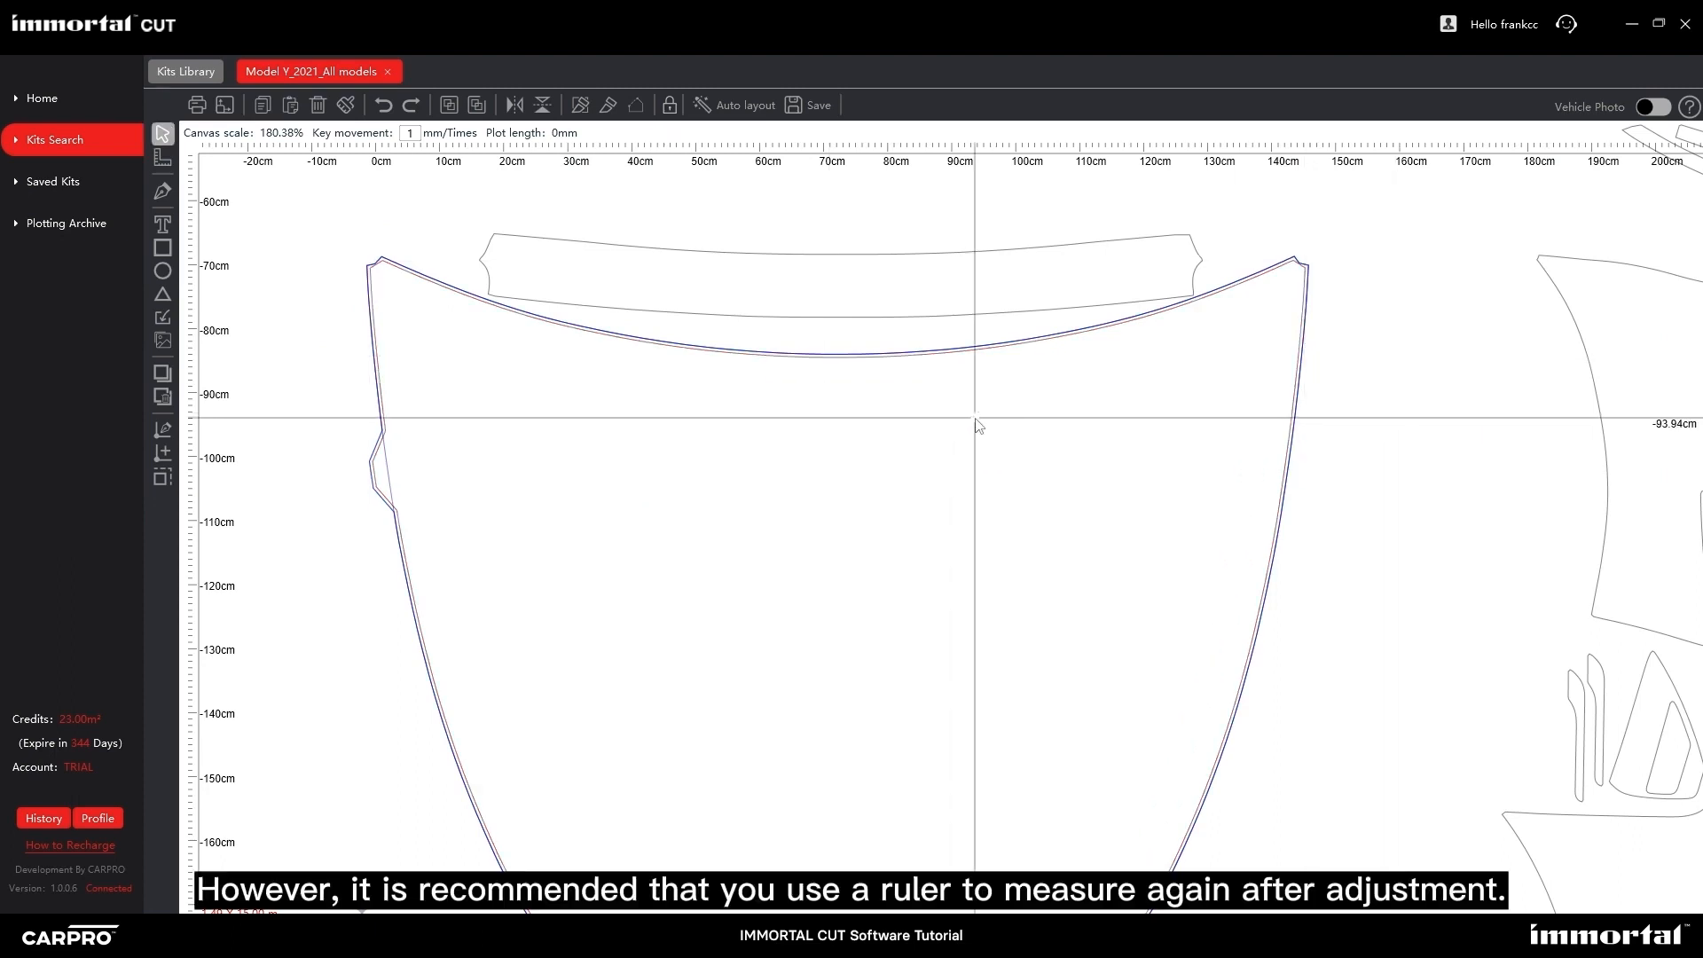
pyautogui.scroll(-7, 977, 426)
# Measure the shrunken hood's width across its top corners with the ruler, about 1,445.57 mm.
pyautogui.click(222, 297)
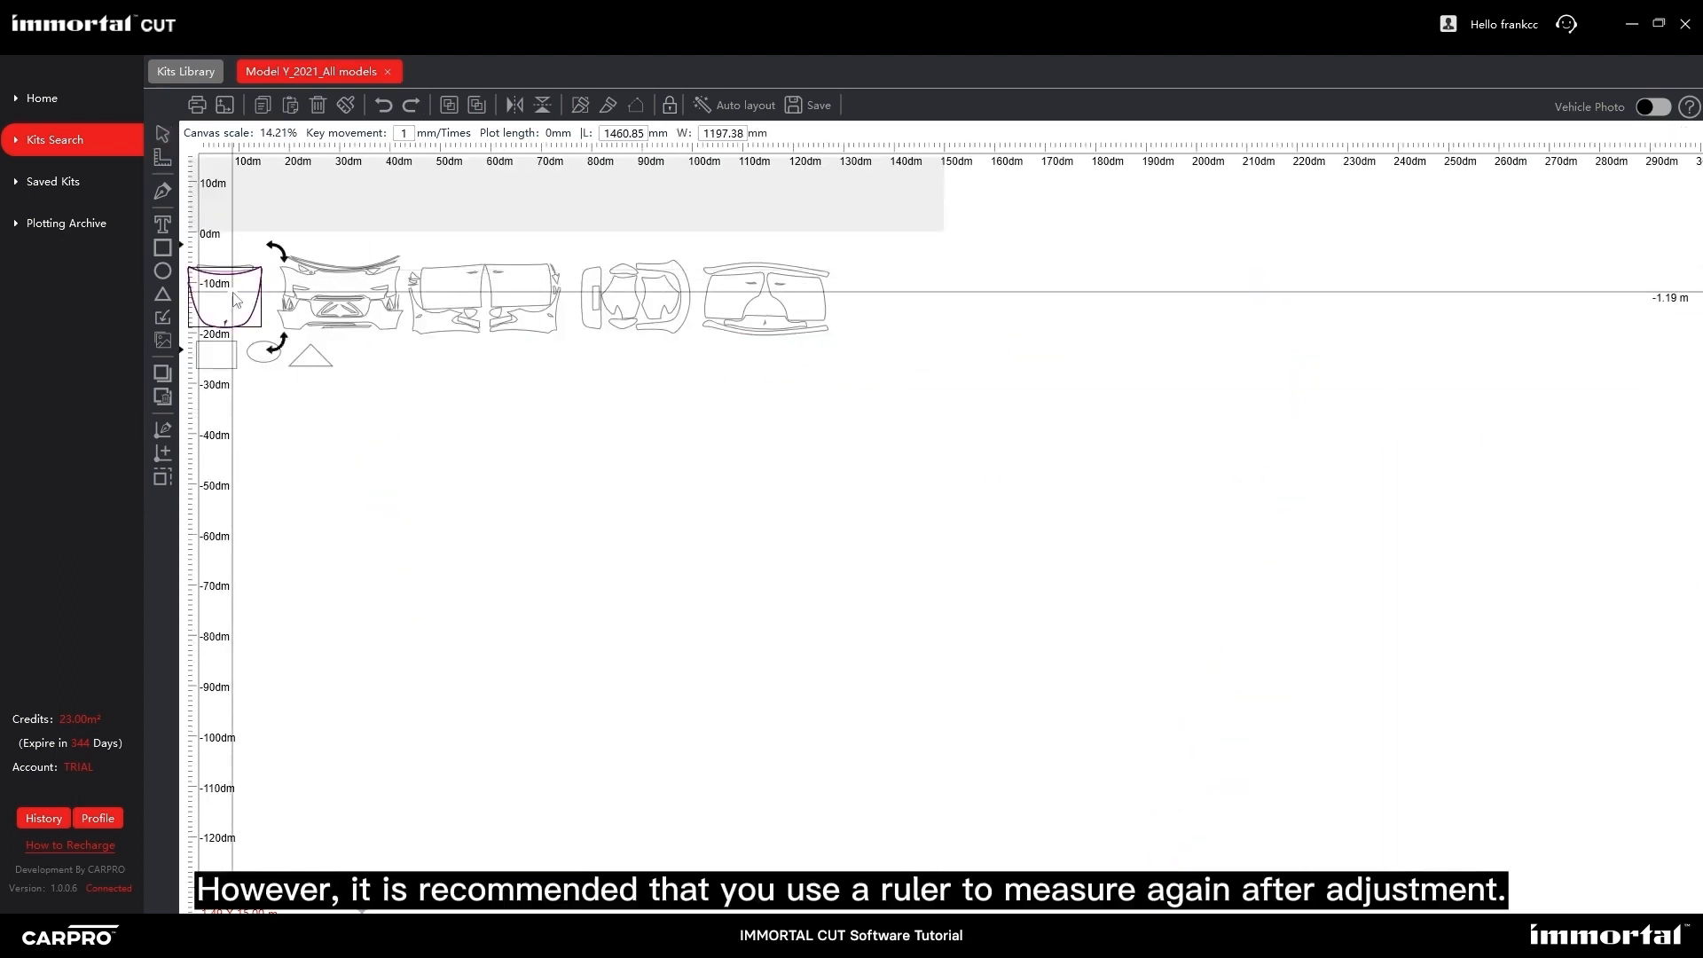
pyautogui.scroll(7, 191, 283)
pyautogui.click(417, 326)
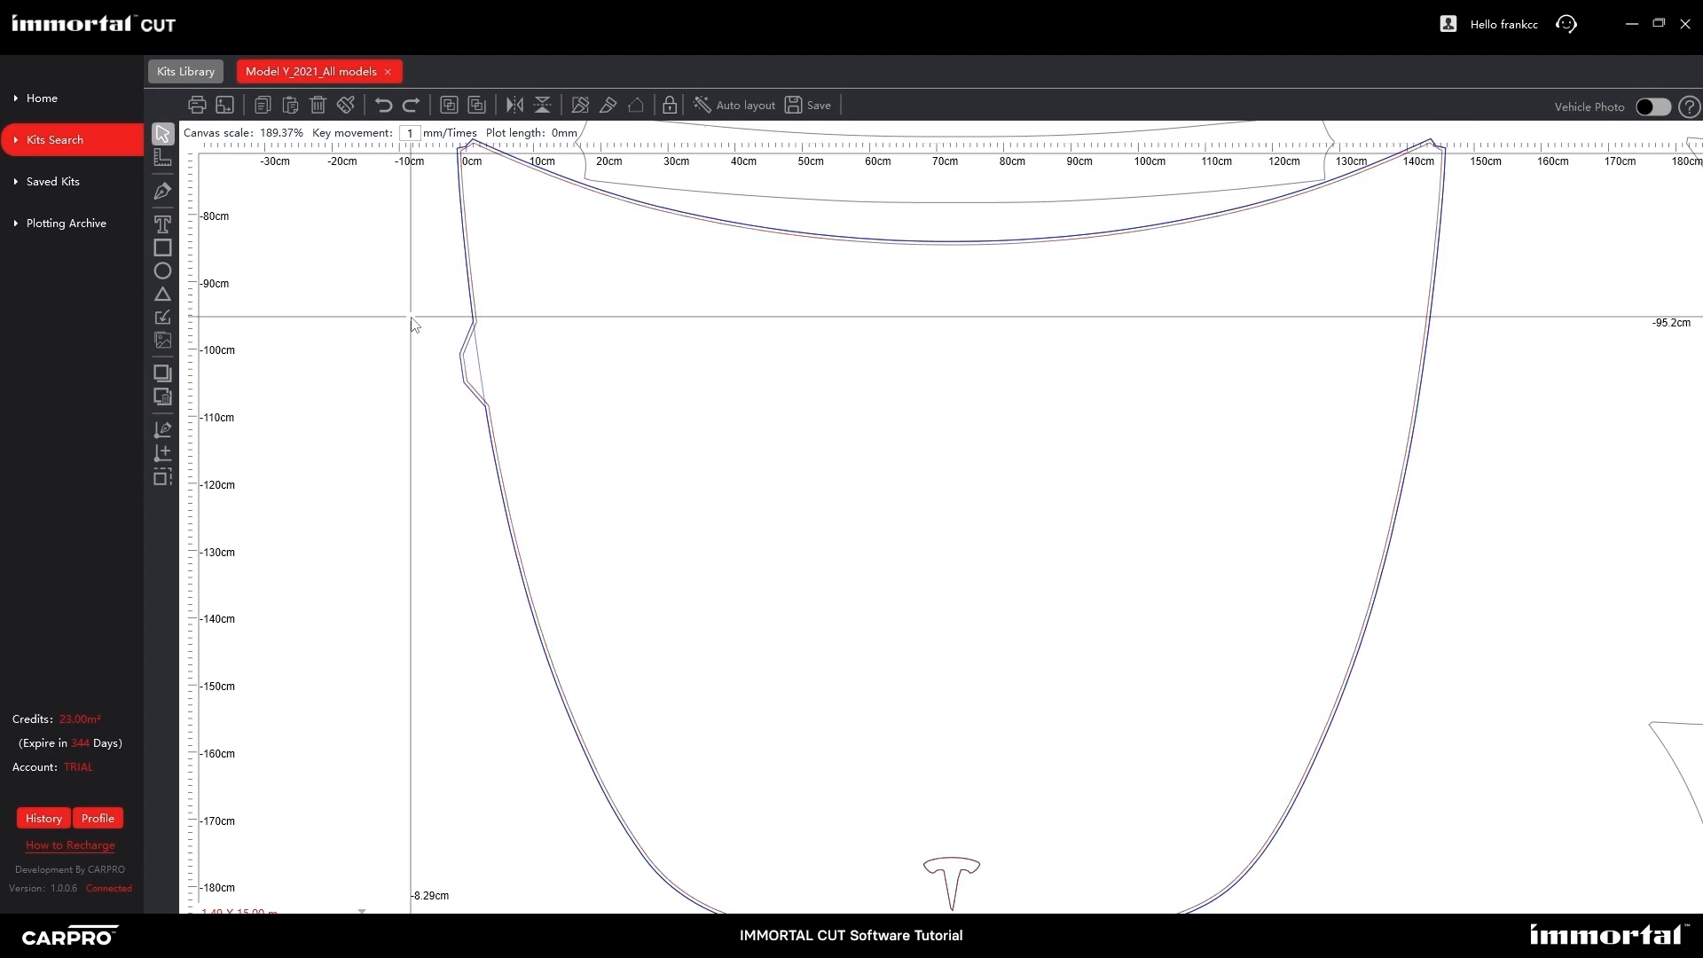
pyautogui.click(164, 164)
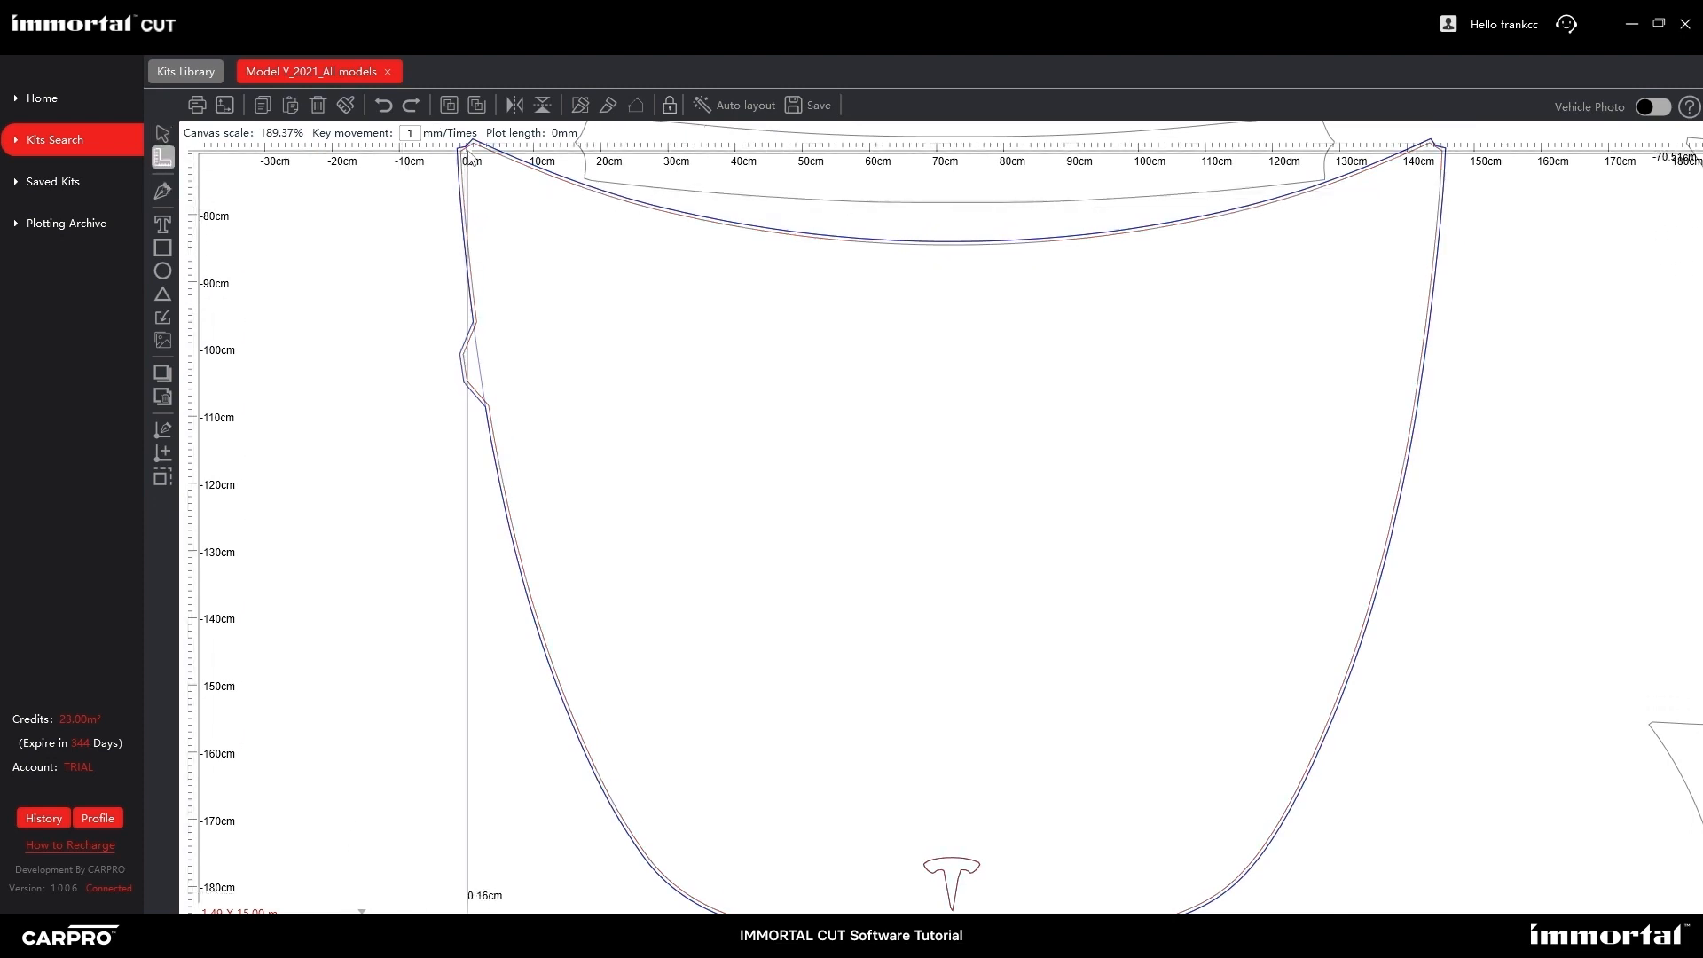
pyautogui.moveTo(470, 148); pyautogui.dragTo(1440, 151)
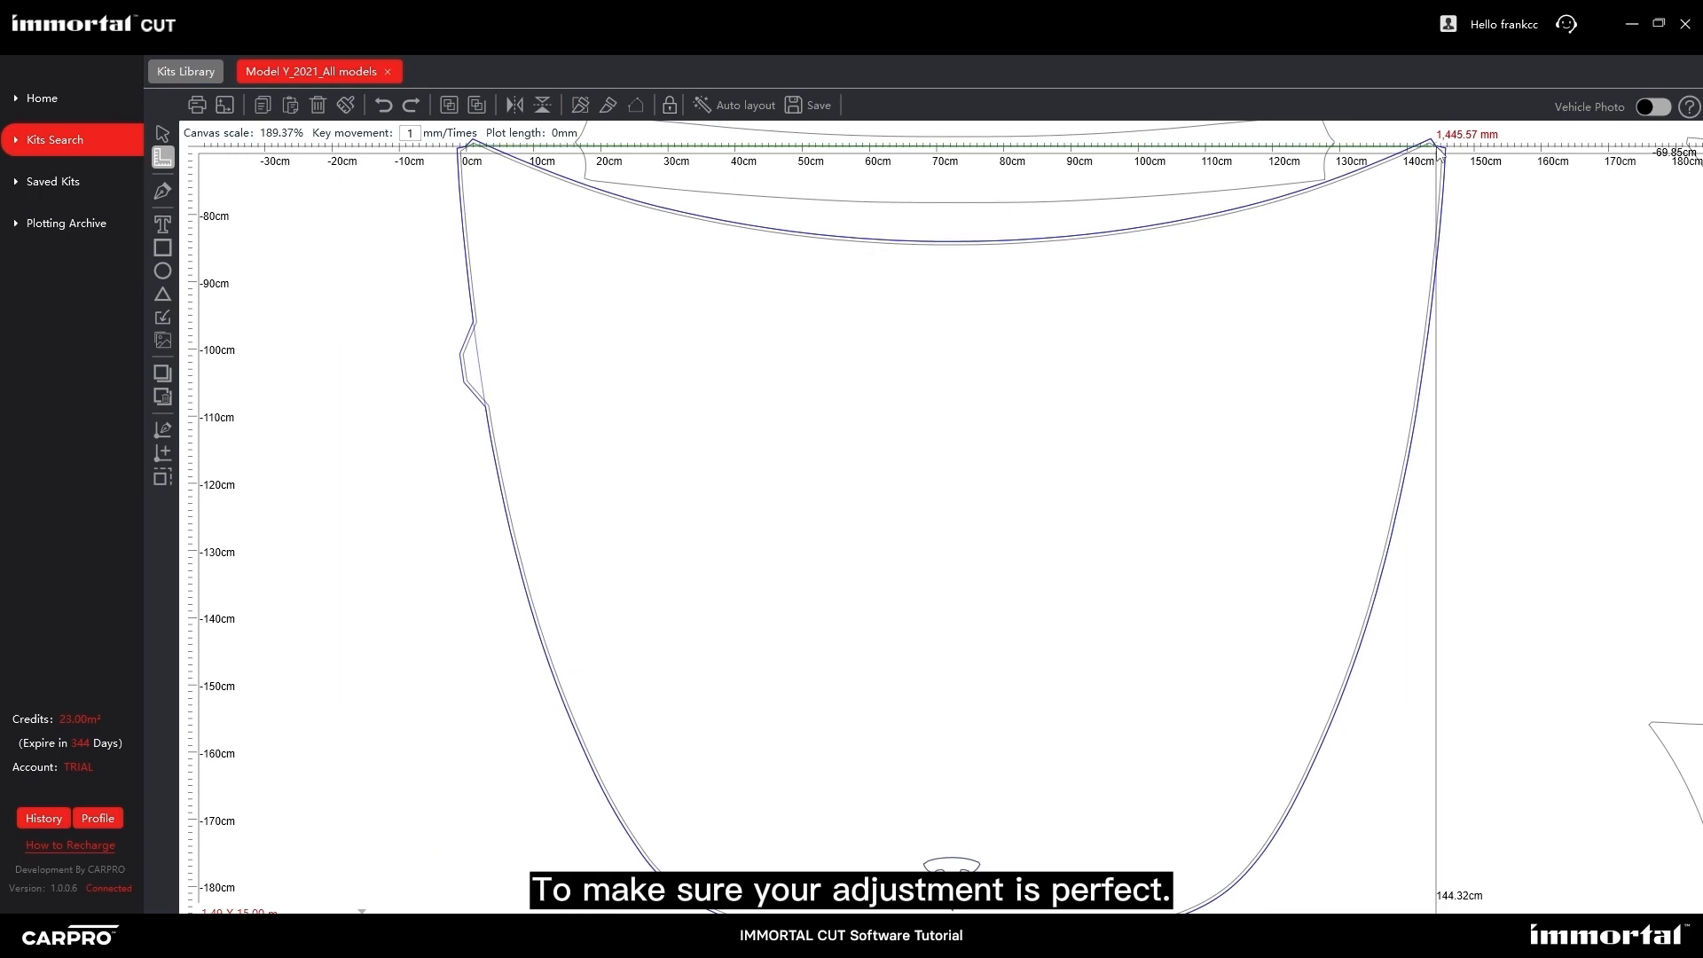
pyautogui.scroll(-5, 449, 420)
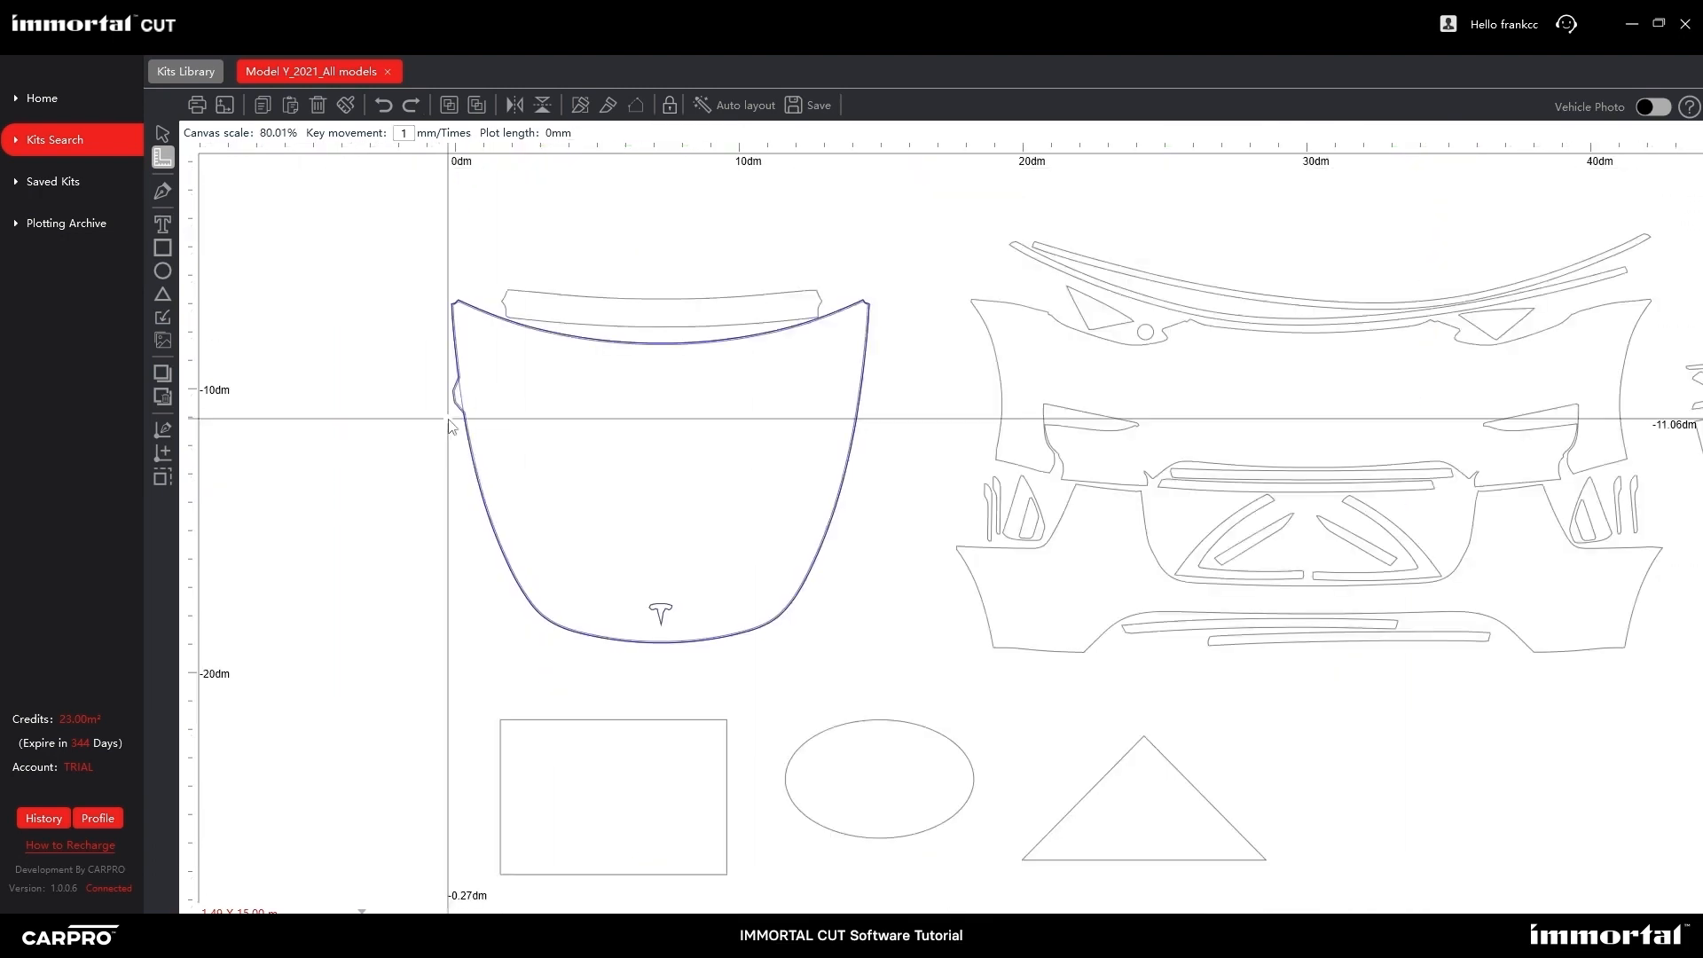
pyautogui.scroll(-10, 377, 194)
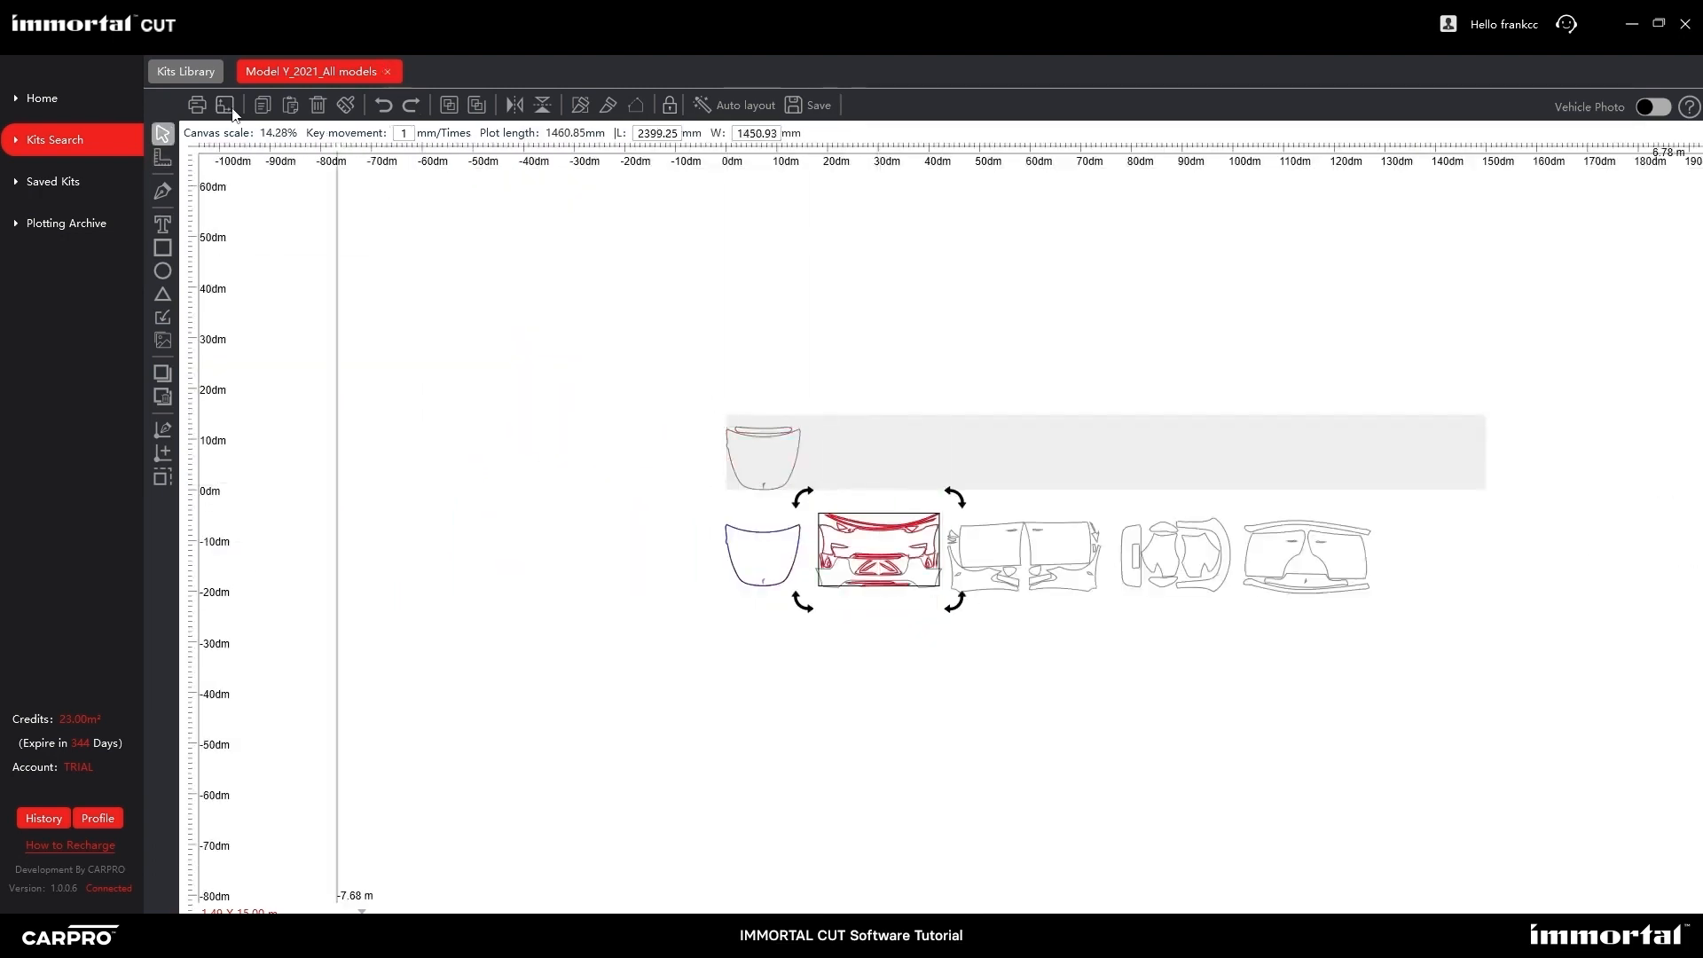
# Paste the remaining kit piece groups in a row into the plot strip and delete the leftover hood copy.
pyautogui.moveTo(969, 475); pyautogui.dragTo(969, 475)
pyautogui.click(290, 105)
pyautogui.click(318, 104)
pyautogui.moveTo(938, 498); pyautogui.dragTo(1111, 608)
pyautogui.click(290, 105)
pyautogui.click(318, 104)
pyautogui.moveTo(1108, 501); pyautogui.dragTo(1238, 610)
pyautogui.moveTo(1233, 501); pyautogui.dragTo(1388, 612)
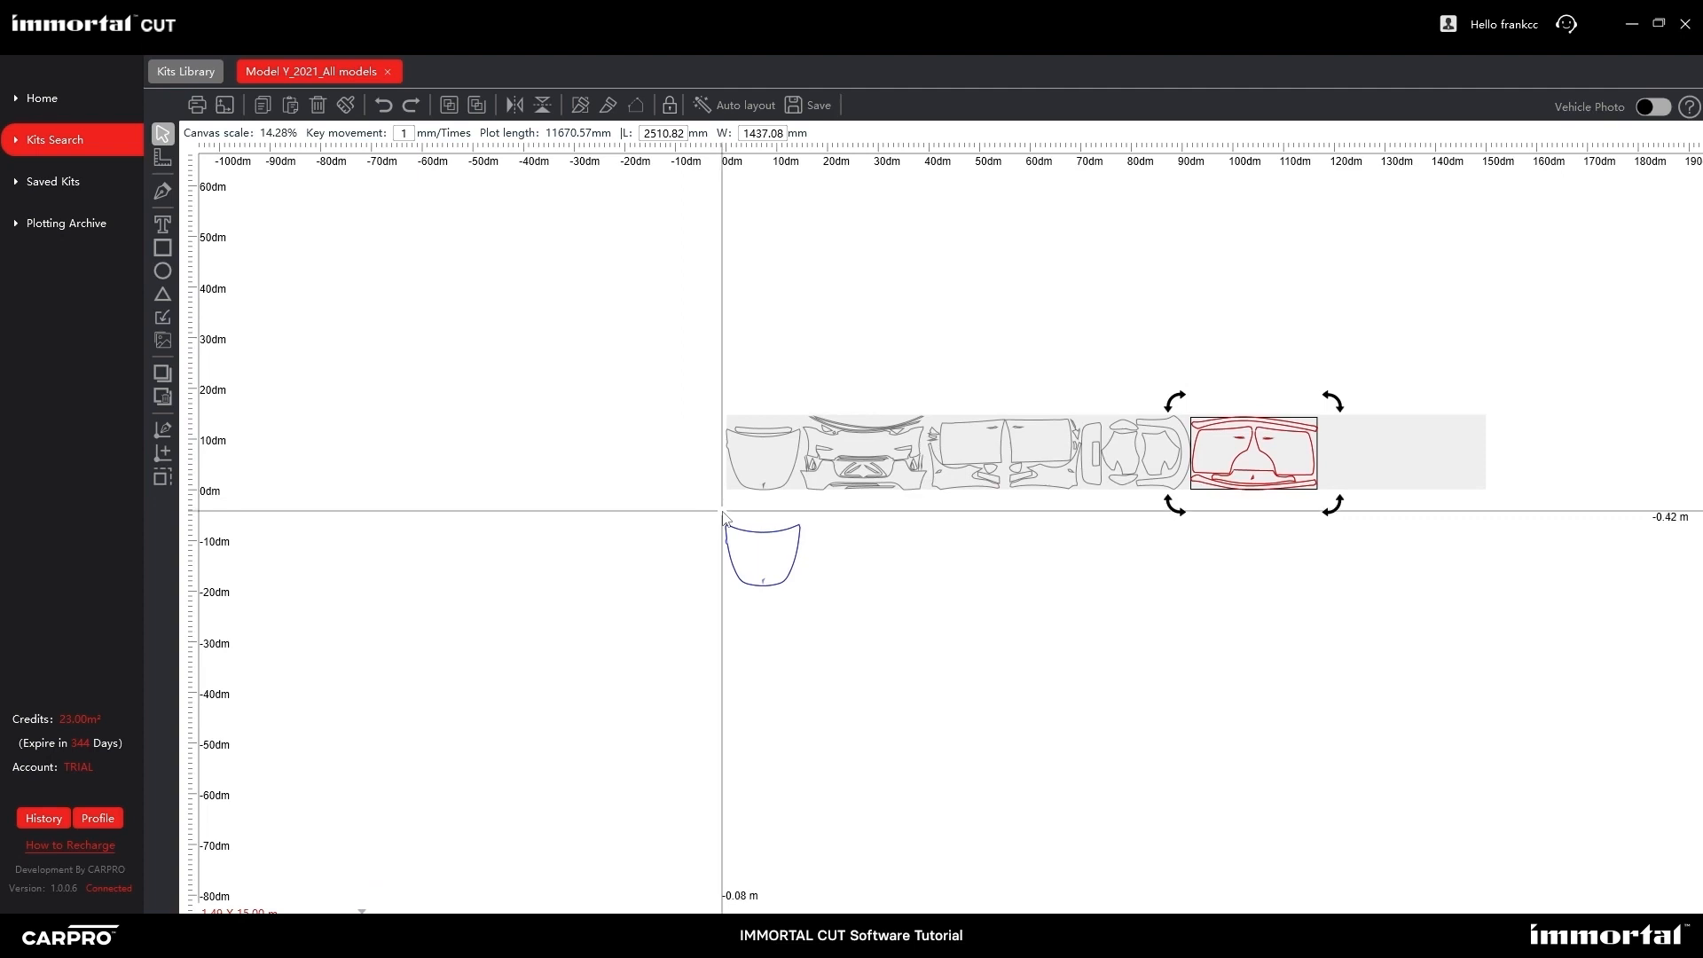
pyautogui.click(166, 399)
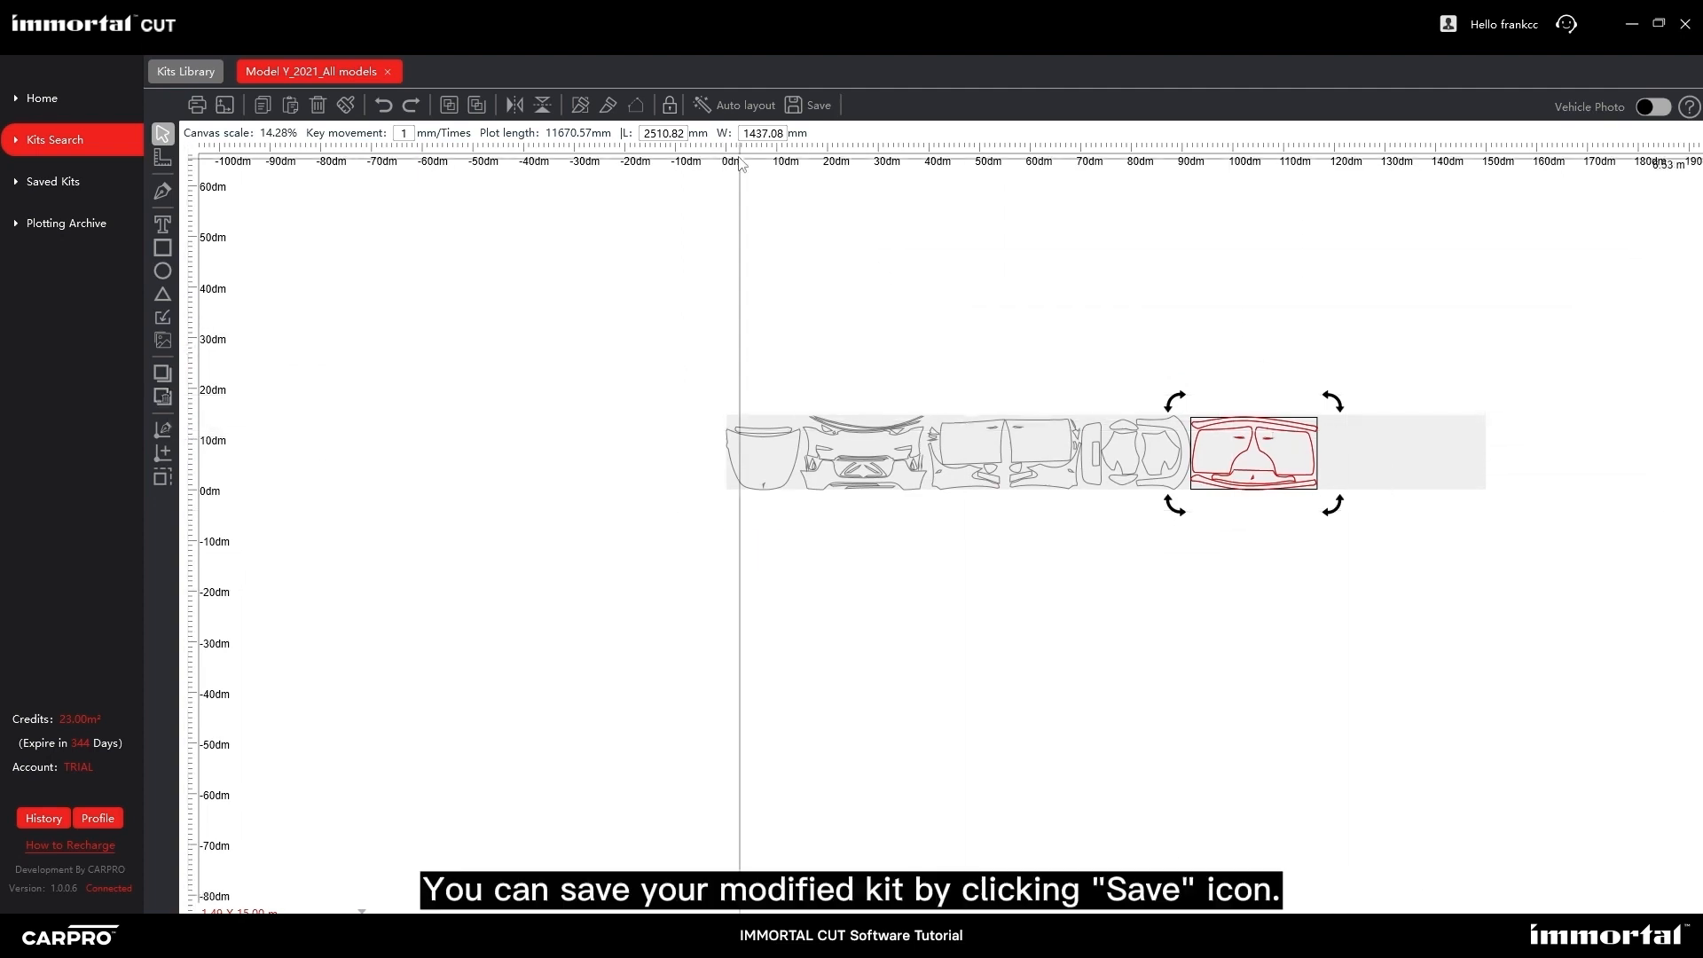
# Replace the kit description with CARPRO——TESLA, save it as a new kit, and confirm.
pyautogui.click(815, 106)
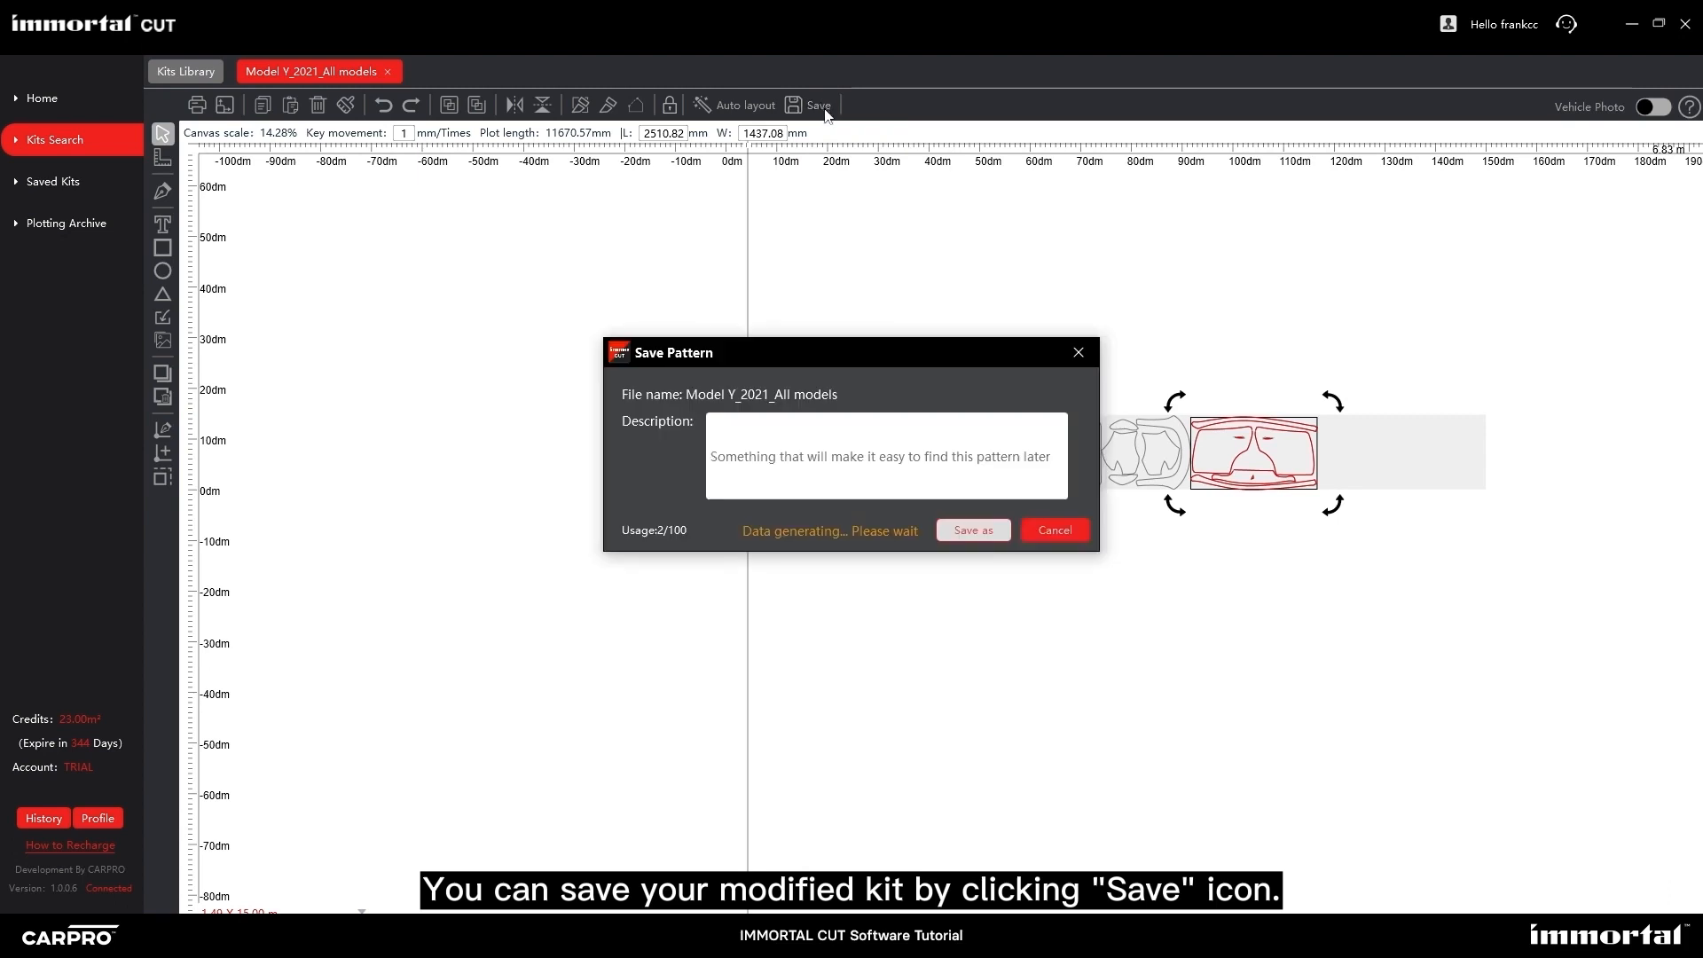
pyautogui.moveTo(861, 426); pyautogui.dragTo(548, 380)
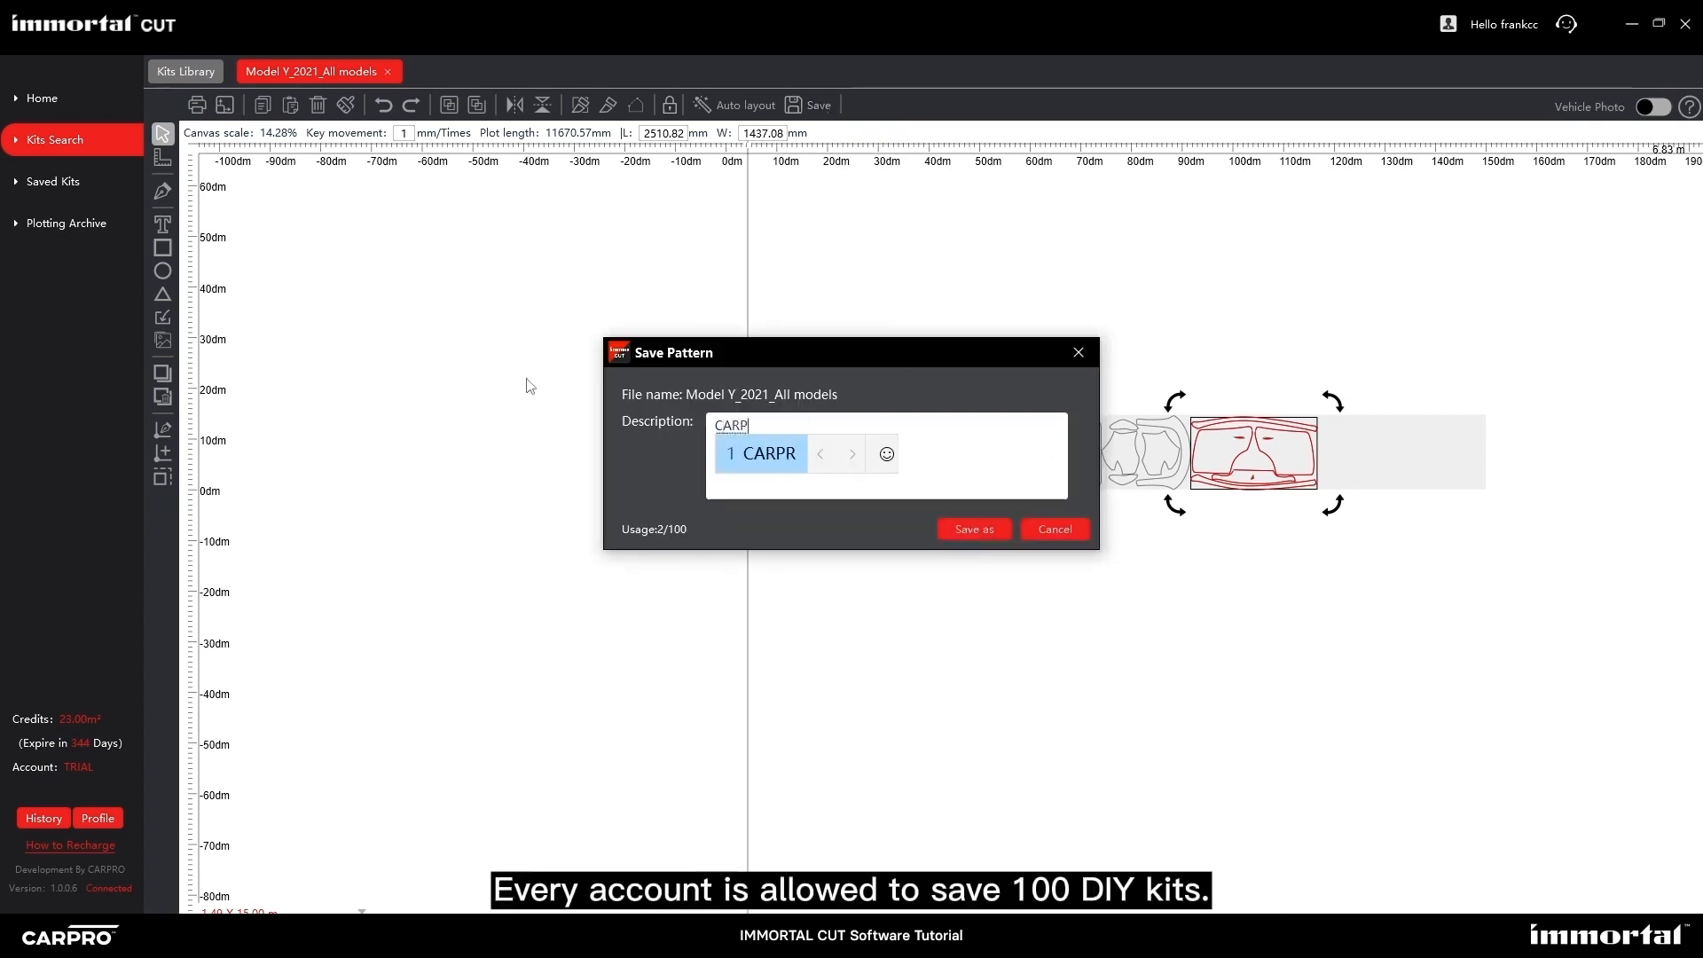
pyautogui.write('CARPRO')
pyautogui.press('Return')
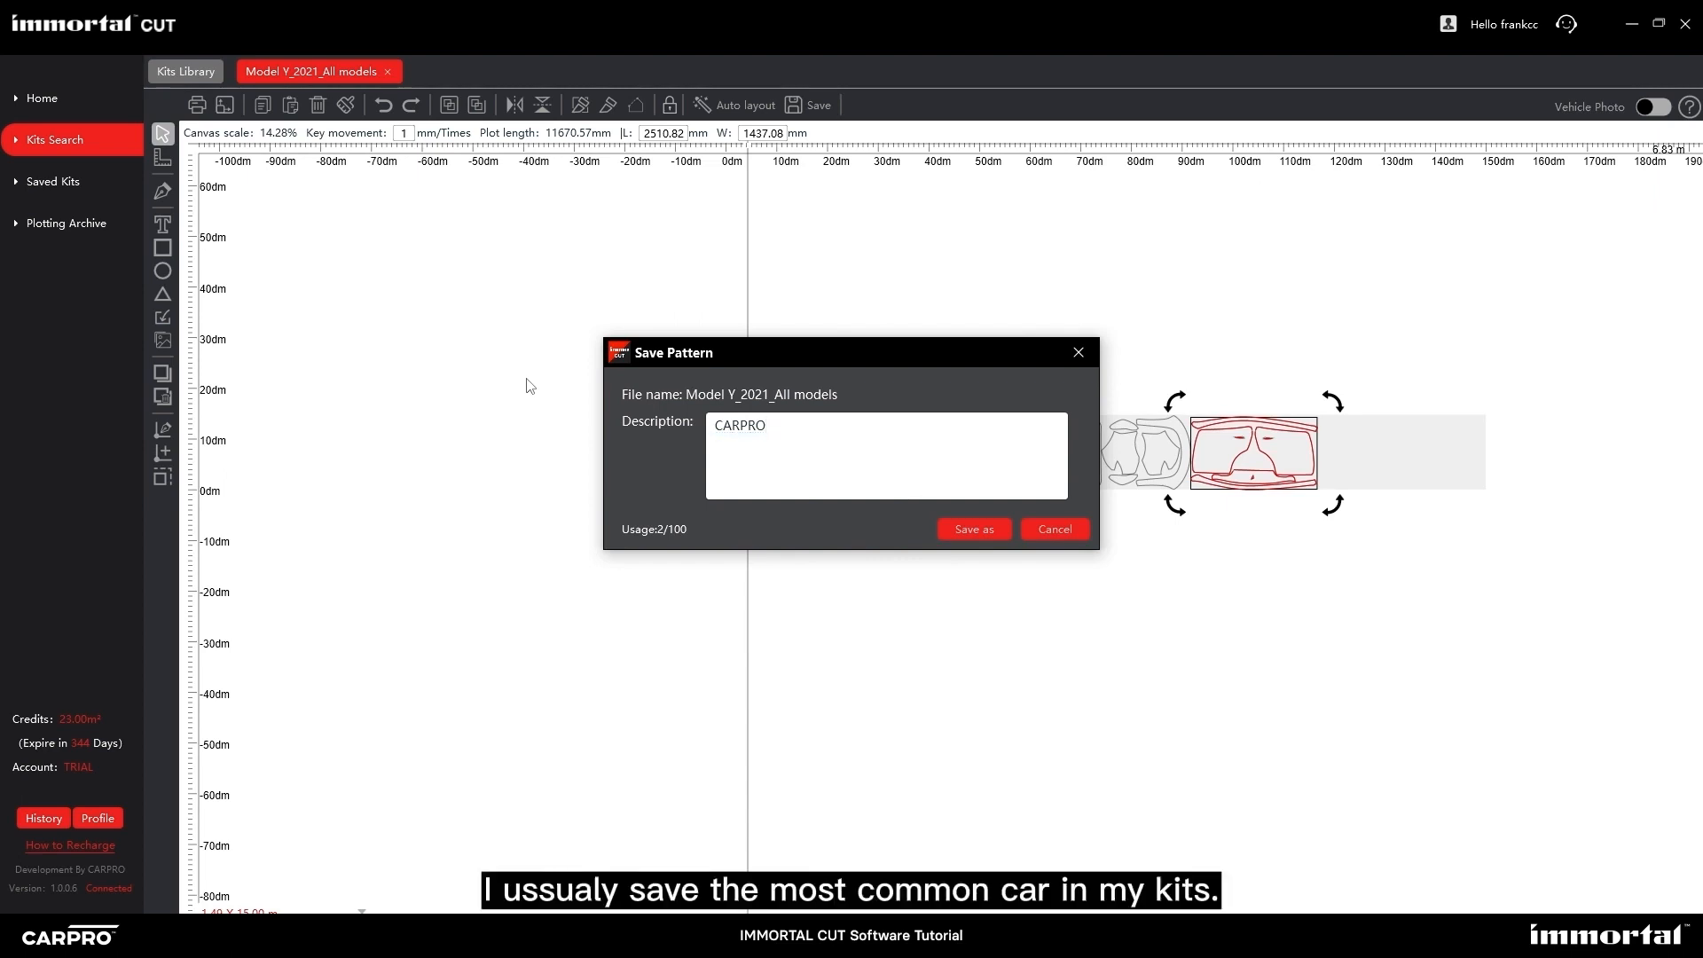
pyautogui.write('——T')
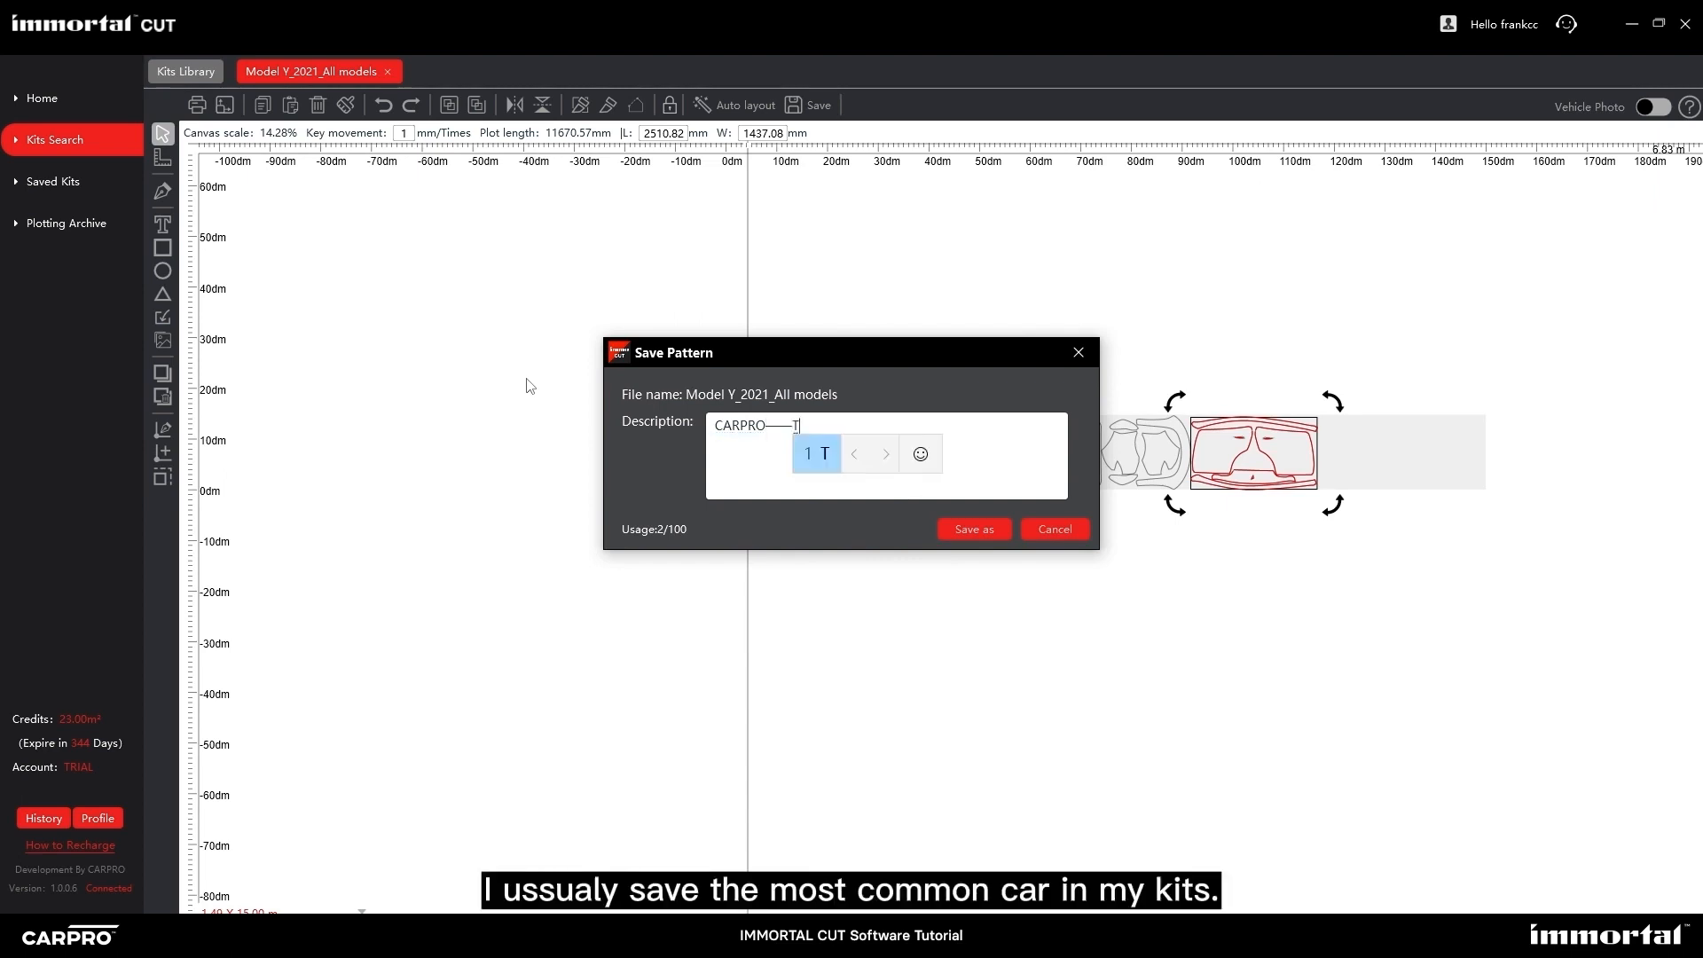
pyautogui.write('ESLA')
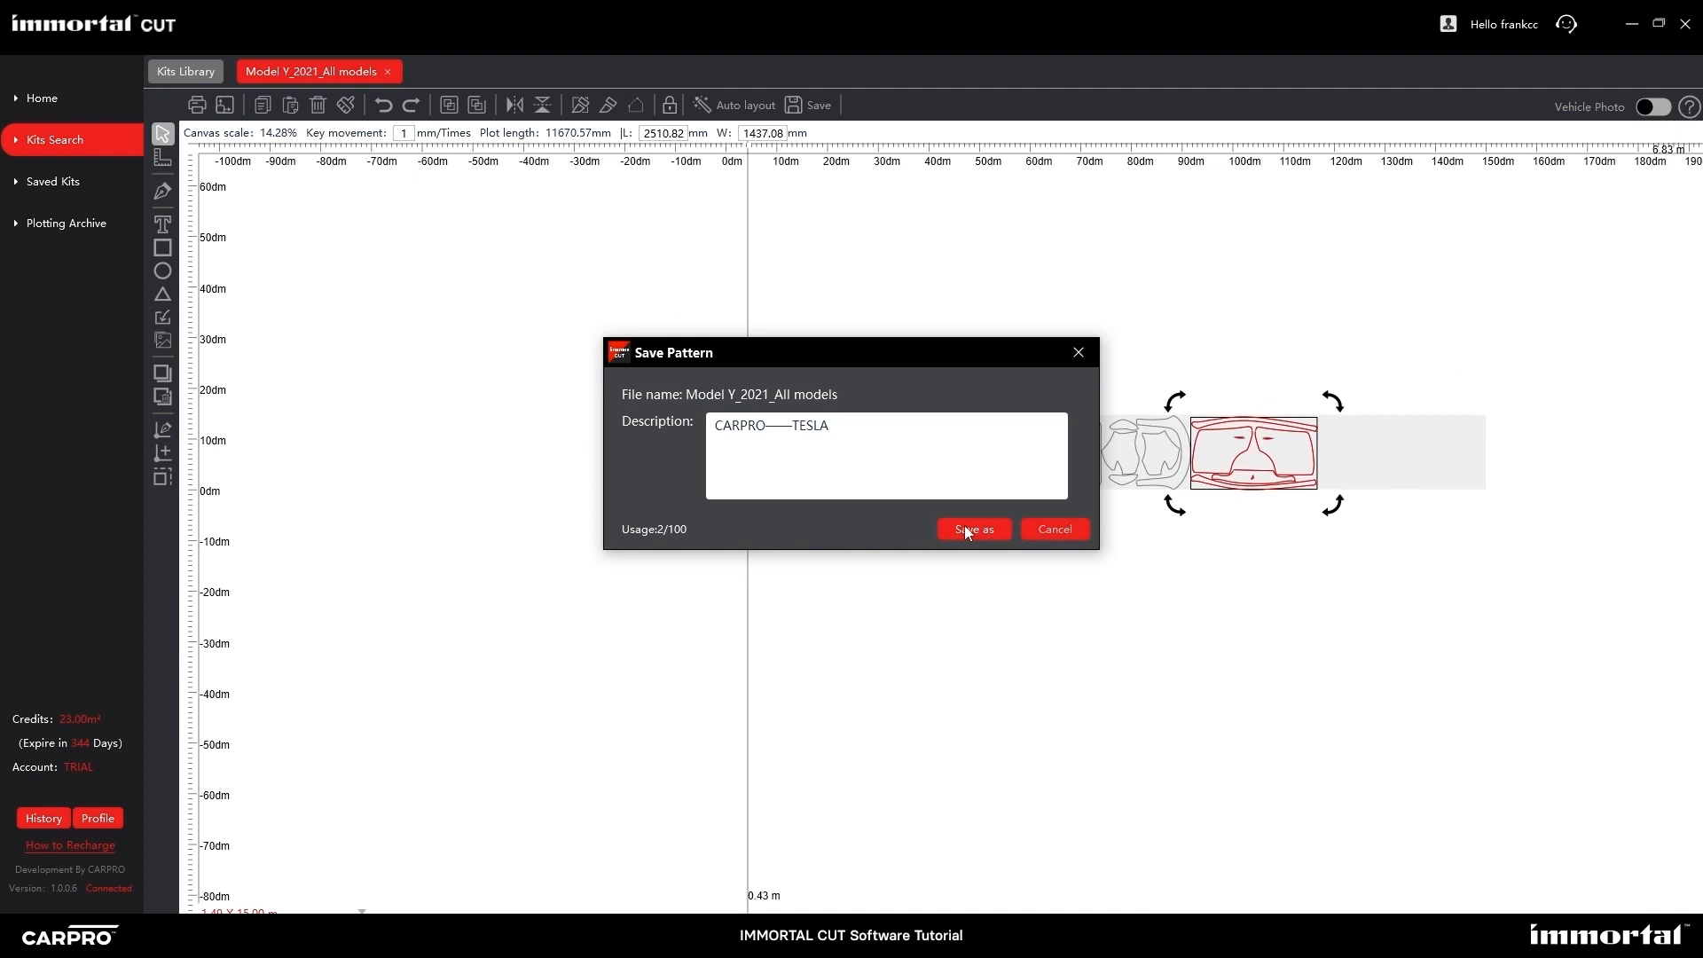
pyautogui.click(981, 532)
pyautogui.click(849, 500)
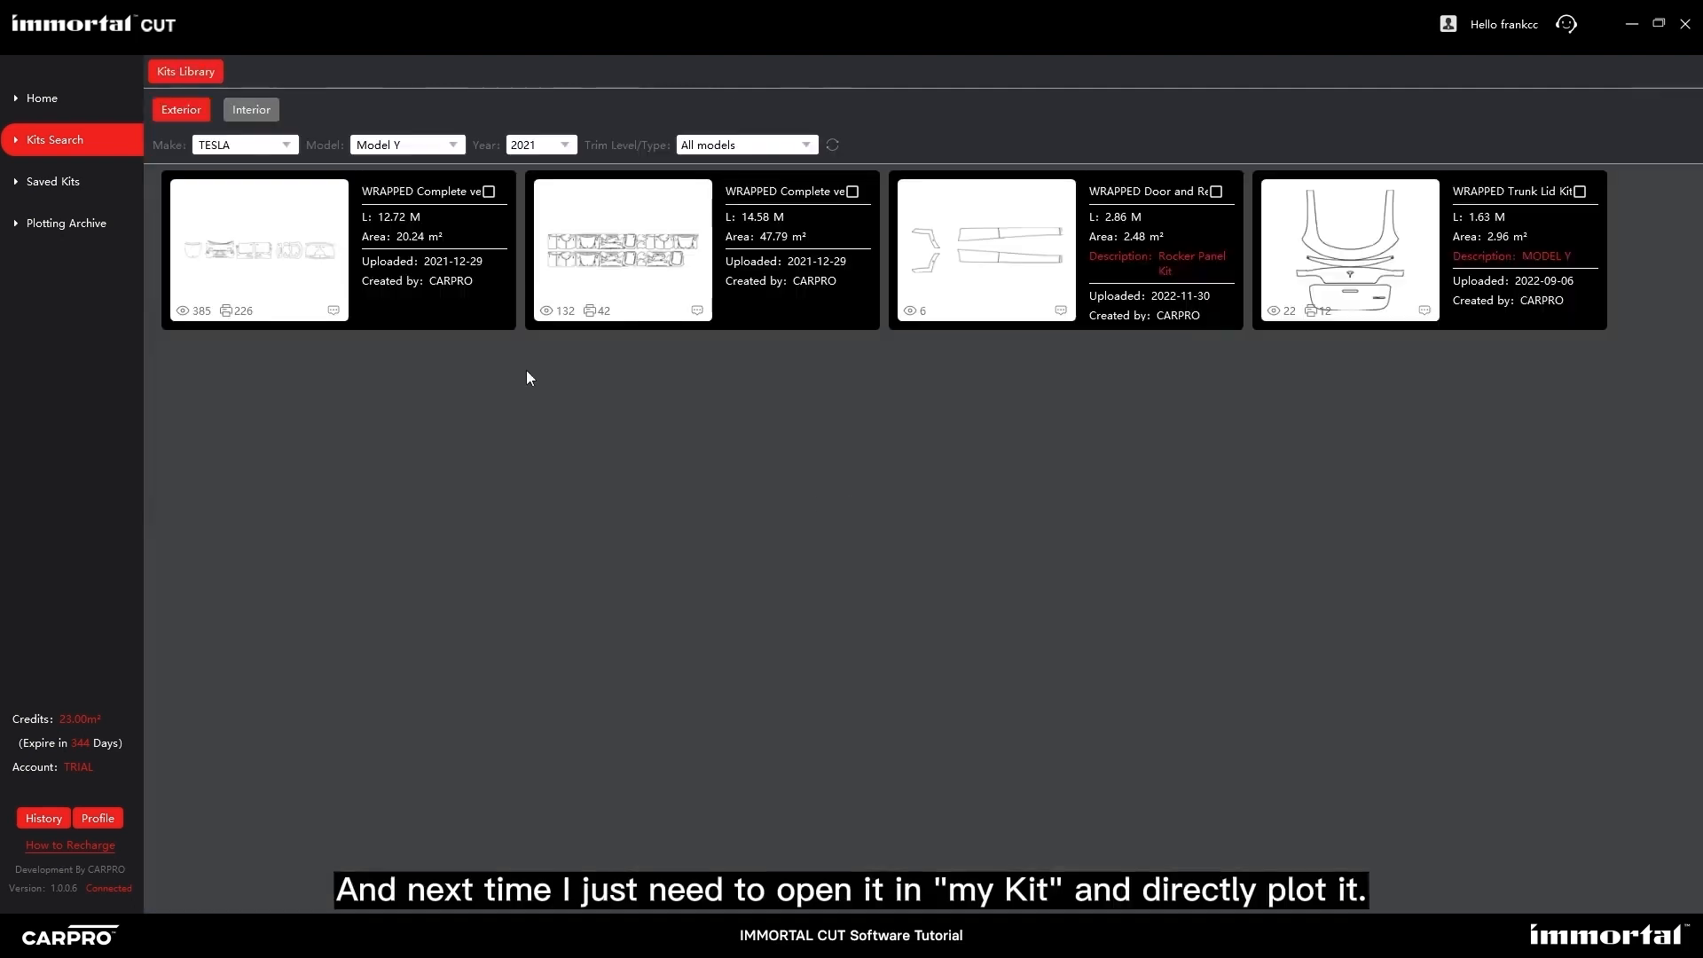
pyautogui.click(51, 183)
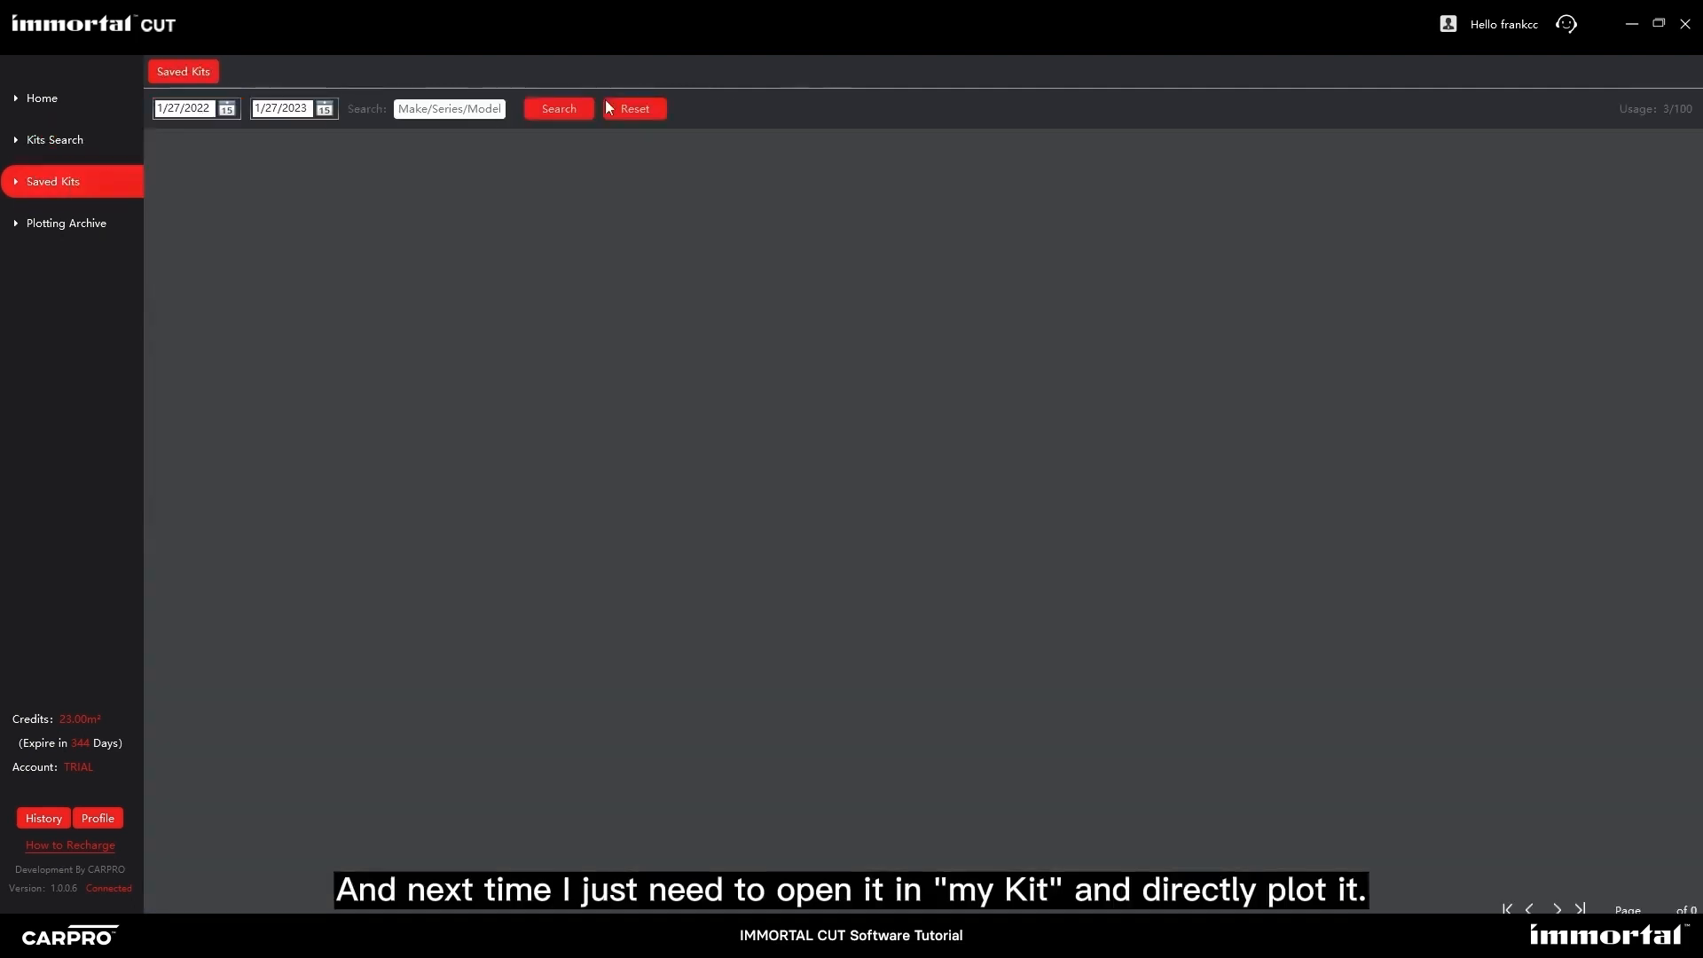
pyautogui.click(547, 114)
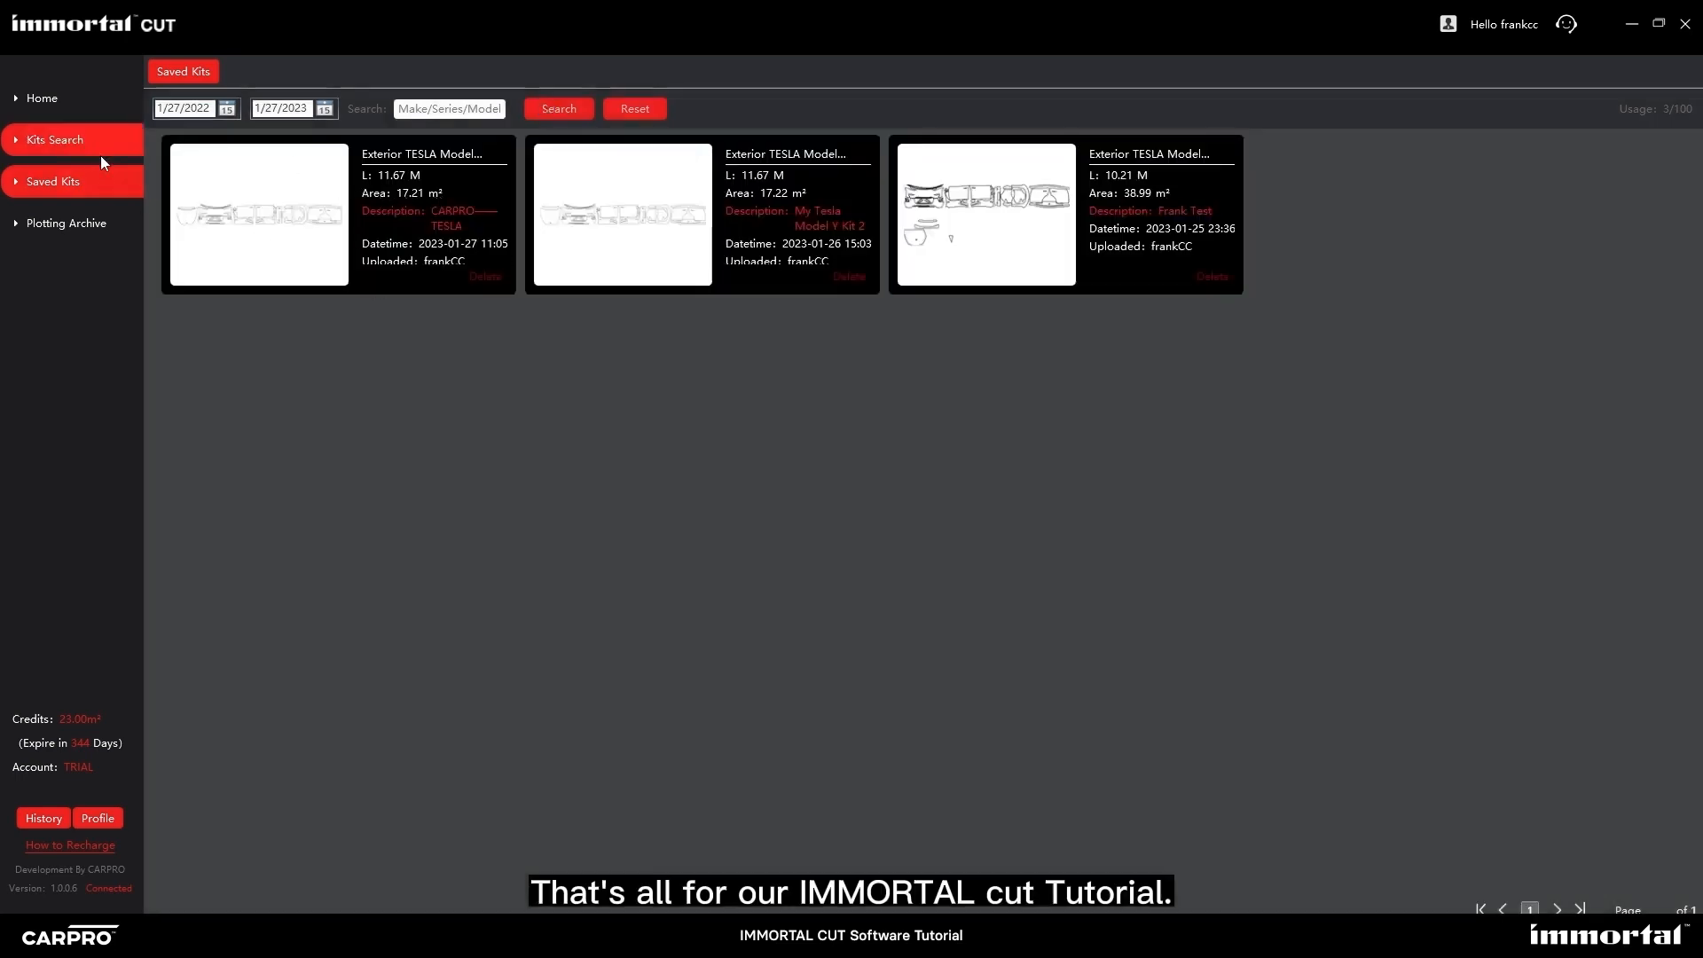
pyautogui.click(100, 156)
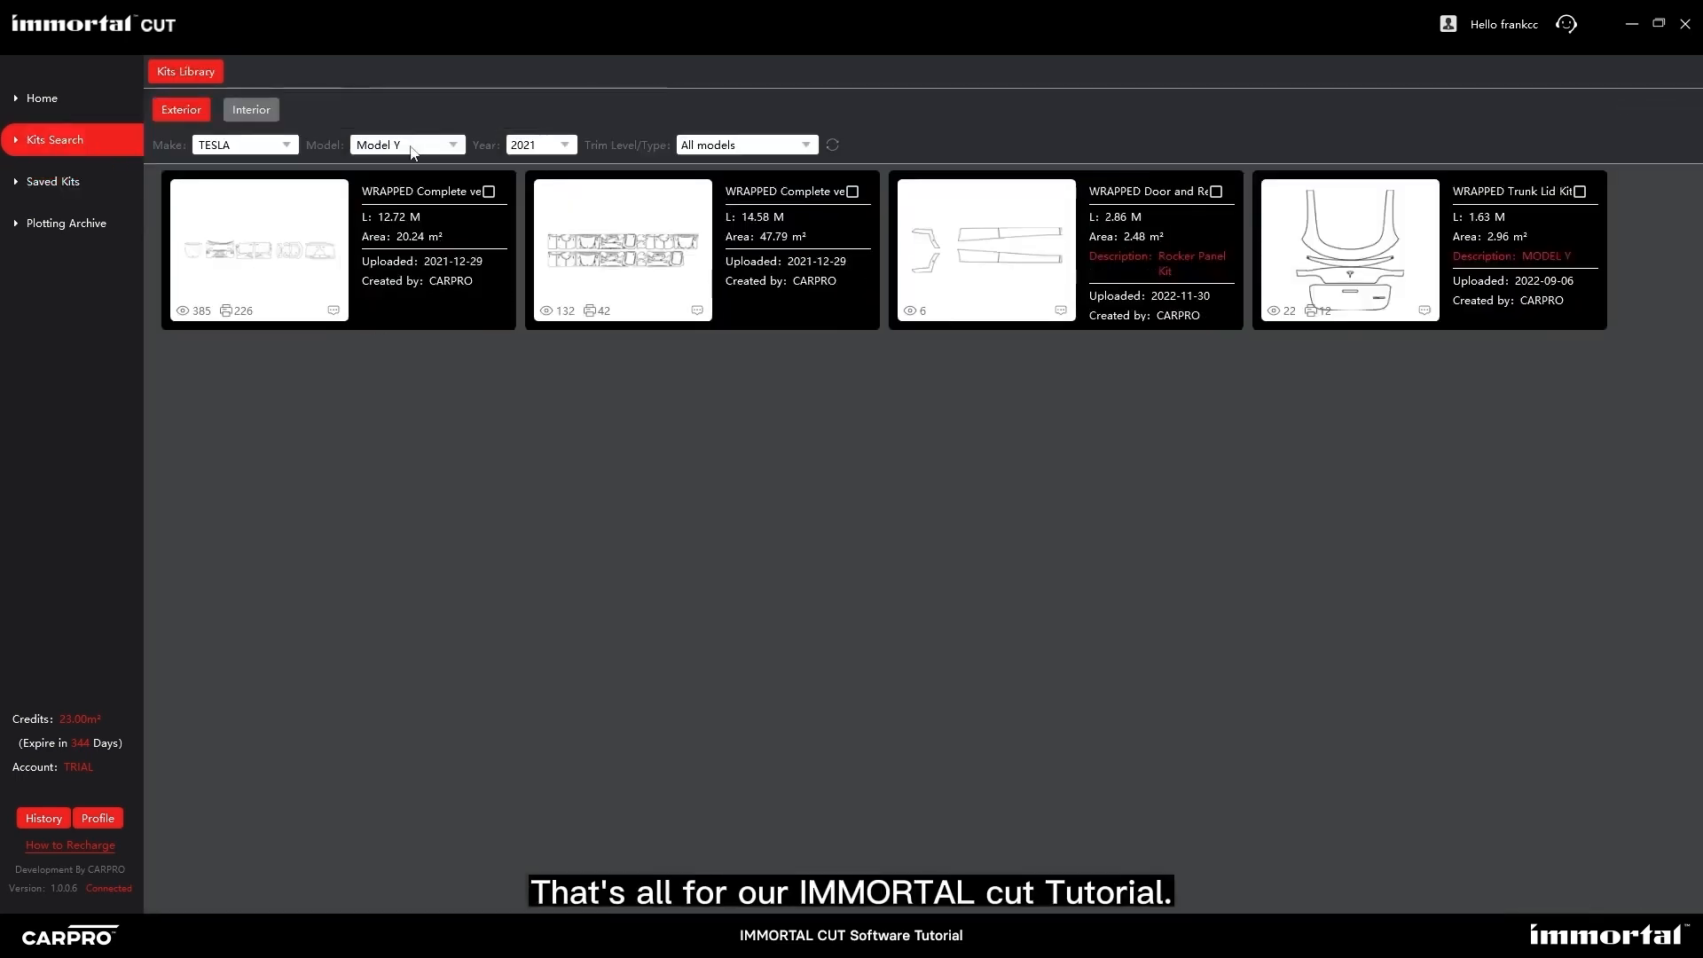